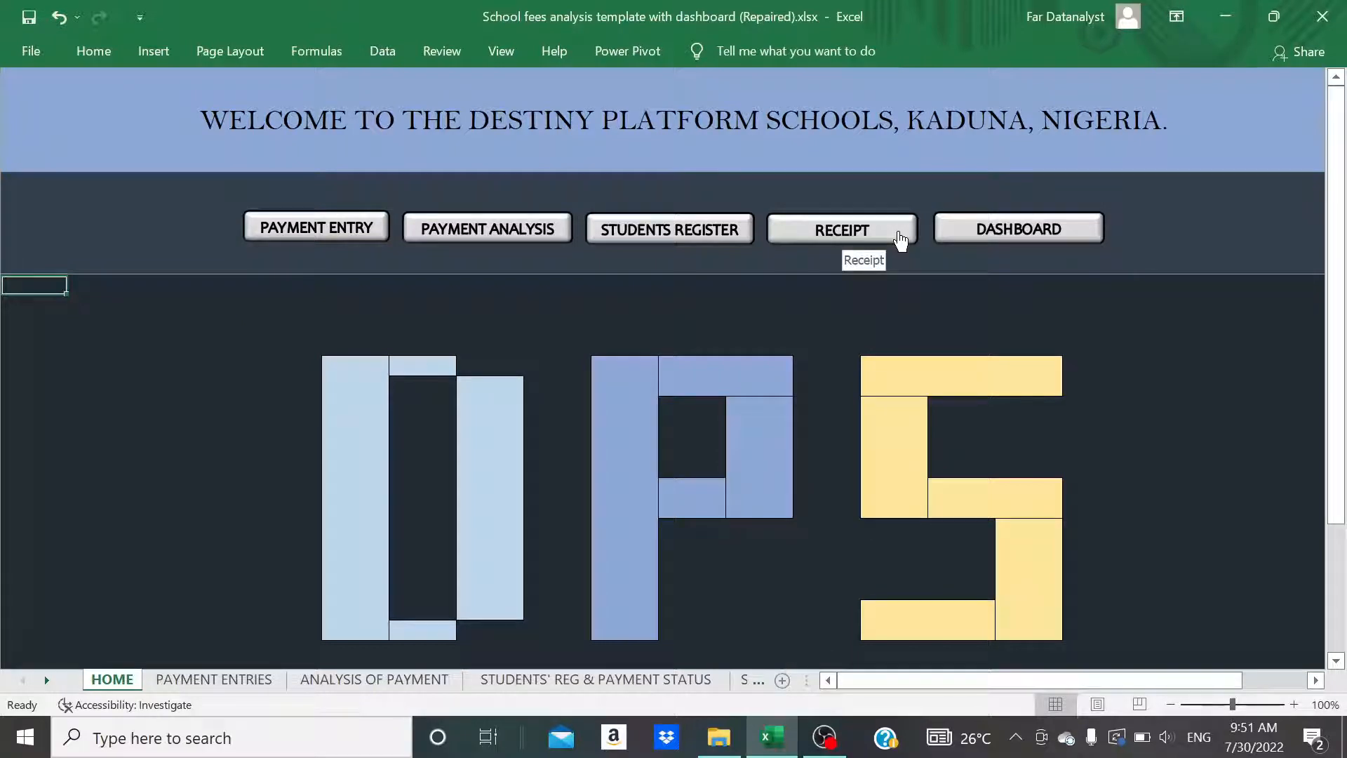
Open the Dashboard from the school fees template's home sheet.
{"action": "left_click", "coordinate": [986, 233]}
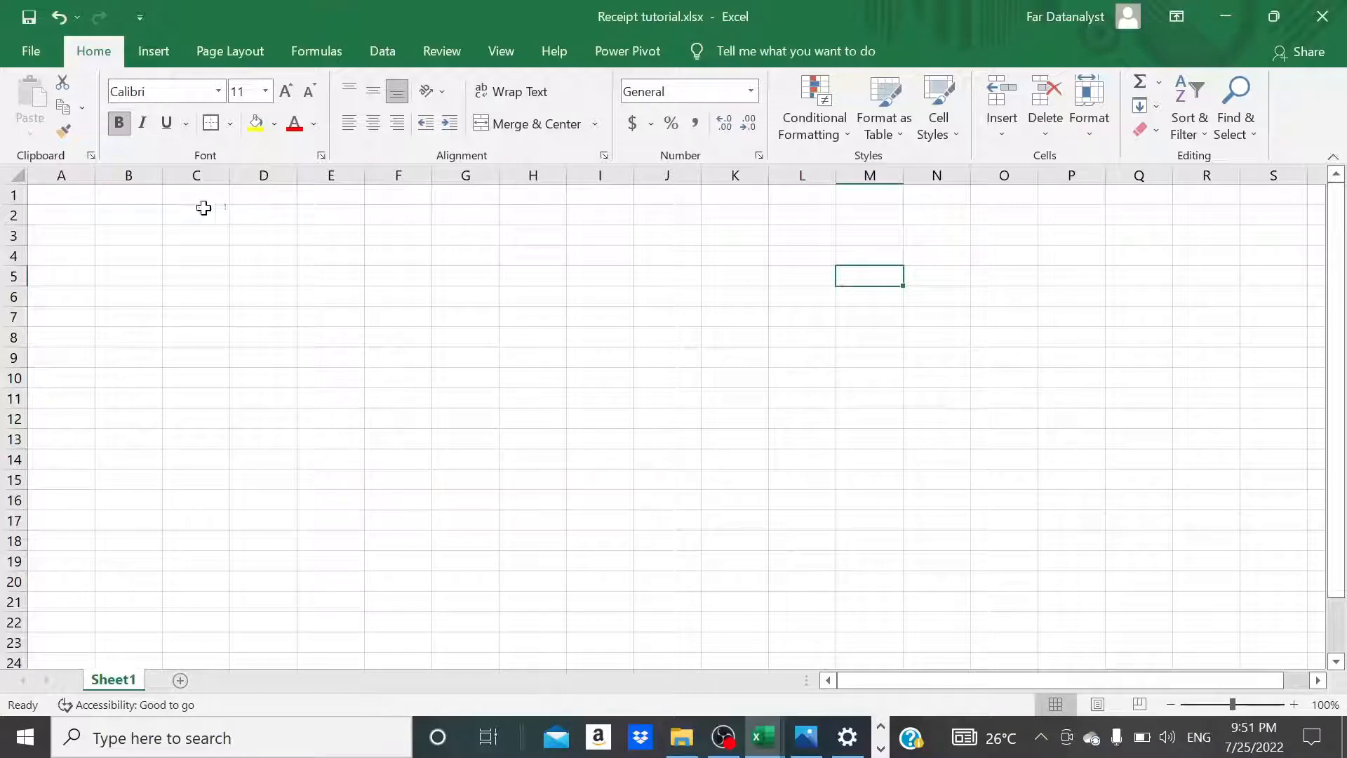
Apply thick outside borders to a cell block starting at B2, spanning columns B to J and extending past row 24.
{"action": "left_click", "coordinate": [149, 221]}
{"action": "key", "text": "shift+Right"}
{"action": "key", "text": "shift+Right"}
{"action": "key", "text": "shift+Right"}
{"action": "key", "text": "shift+Right"}
{"action": "key", "text": "shift+Right"}
{"action": "key", "text": "shift+Right"}
{"action": "key", "text": "shift+Right"}
{"action": "key", "text": "shift+Right"}
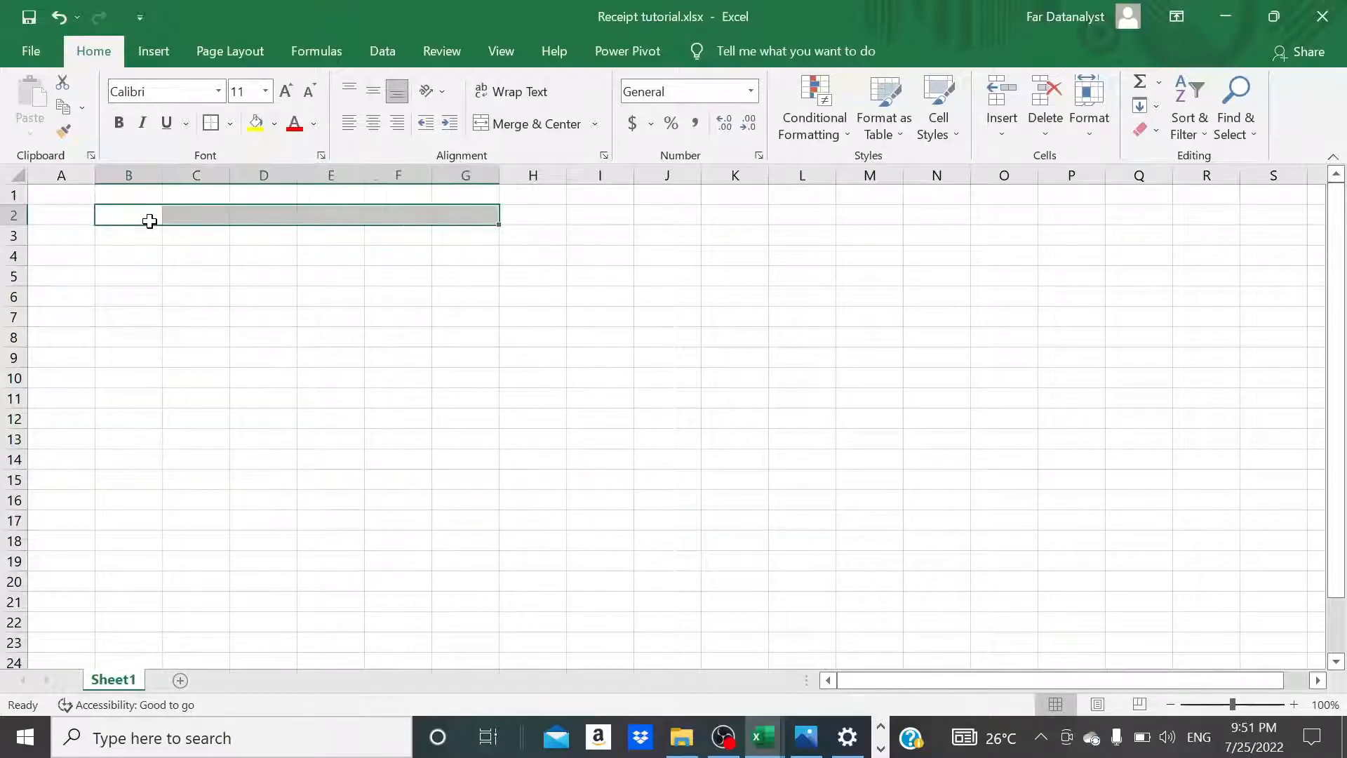
{"action": "key", "text": "shift+Down"}
{"action": "key", "text": "shift+Down"}
{"action": "key", "text": "shift+Down"}
{"action": "key", "text": "shift+Down"}
{"action": "key", "text": "shift+Down"}
{"action": "key", "text": "shift+Down"}
{"action": "key", "text": "shift+Down"}
{"action": "key", "text": "shift+Down"}
{"action": "key", "text": "shift+Down"}
{"action": "key", "text": "shift+Down"}
{"action": "key", "text": "shift+Down"}
{"action": "key", "text": "shift+Down"}
{"action": "key", "text": "shift+Down"}
{"action": "key", "text": "shift+Down"}
{"action": "key", "text": "shift+Down"}
{"action": "key", "text": "shift+Down"}
{"action": "key", "text": "shift+Down"}
{"action": "key", "text": "shift+Down"}
{"action": "key", "text": "shift+Down"}
{"action": "key", "text": "shift+Down"}
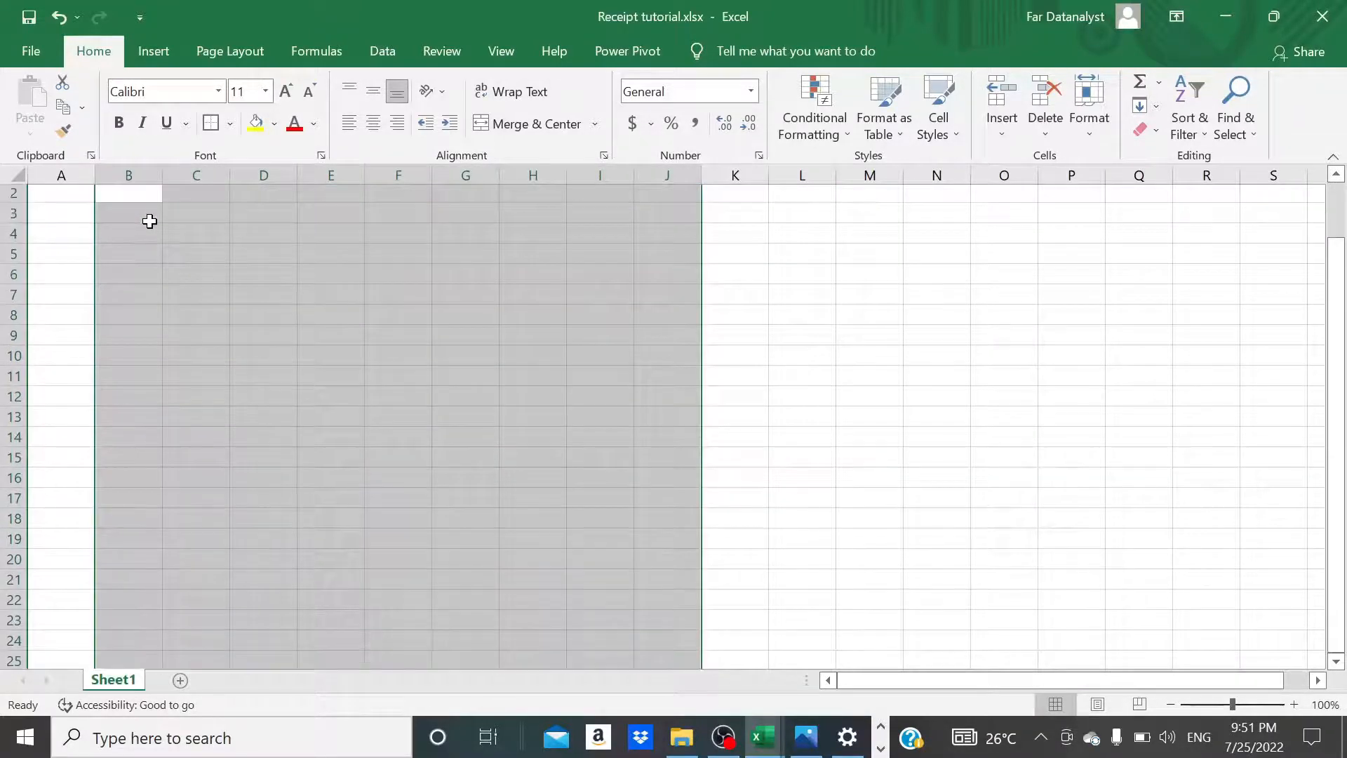
{"action": "scroll", "coordinate": [150, 222], "scroll_direction": "up", "scroll_amount": 1}
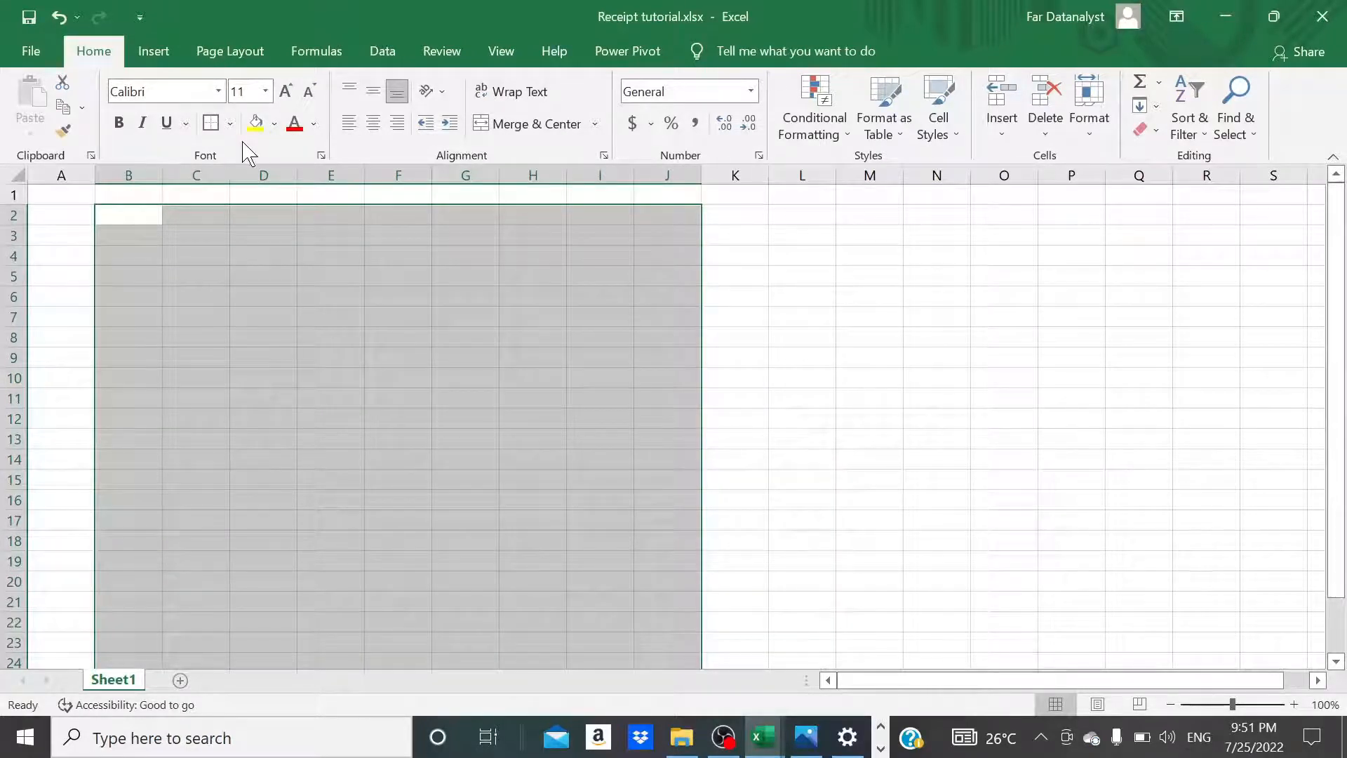
{"action": "left_click", "coordinate": [230, 123]}
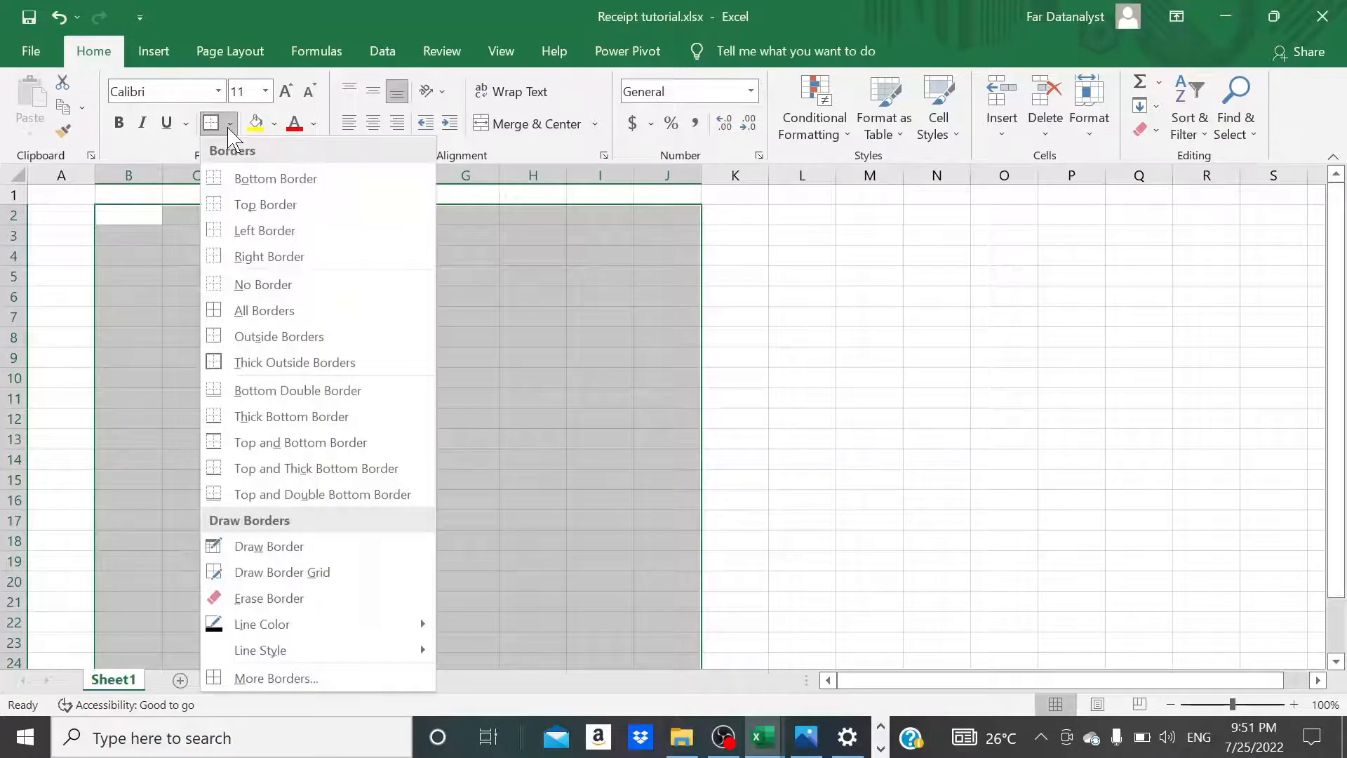
{"action": "left_click", "coordinate": [266, 363]}
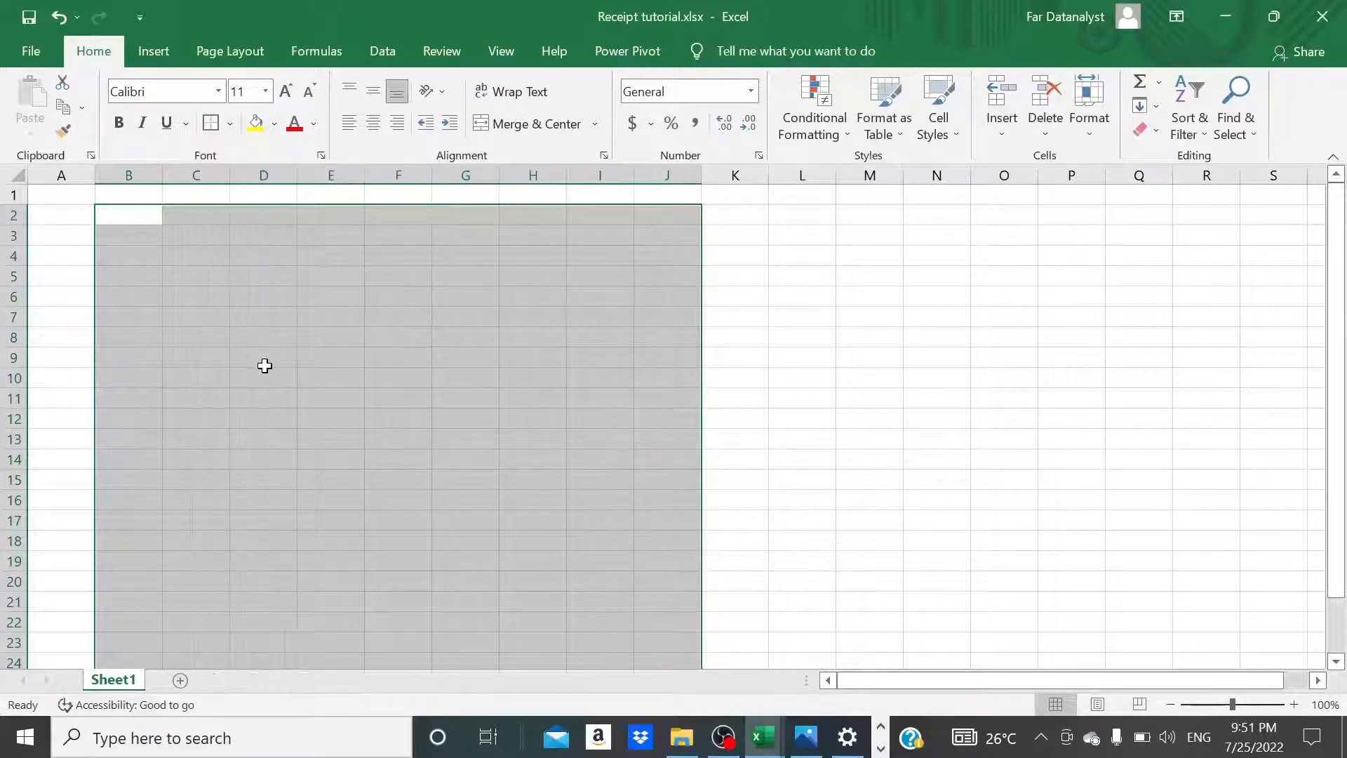
{"action": "left_click", "coordinate": [802, 291]}
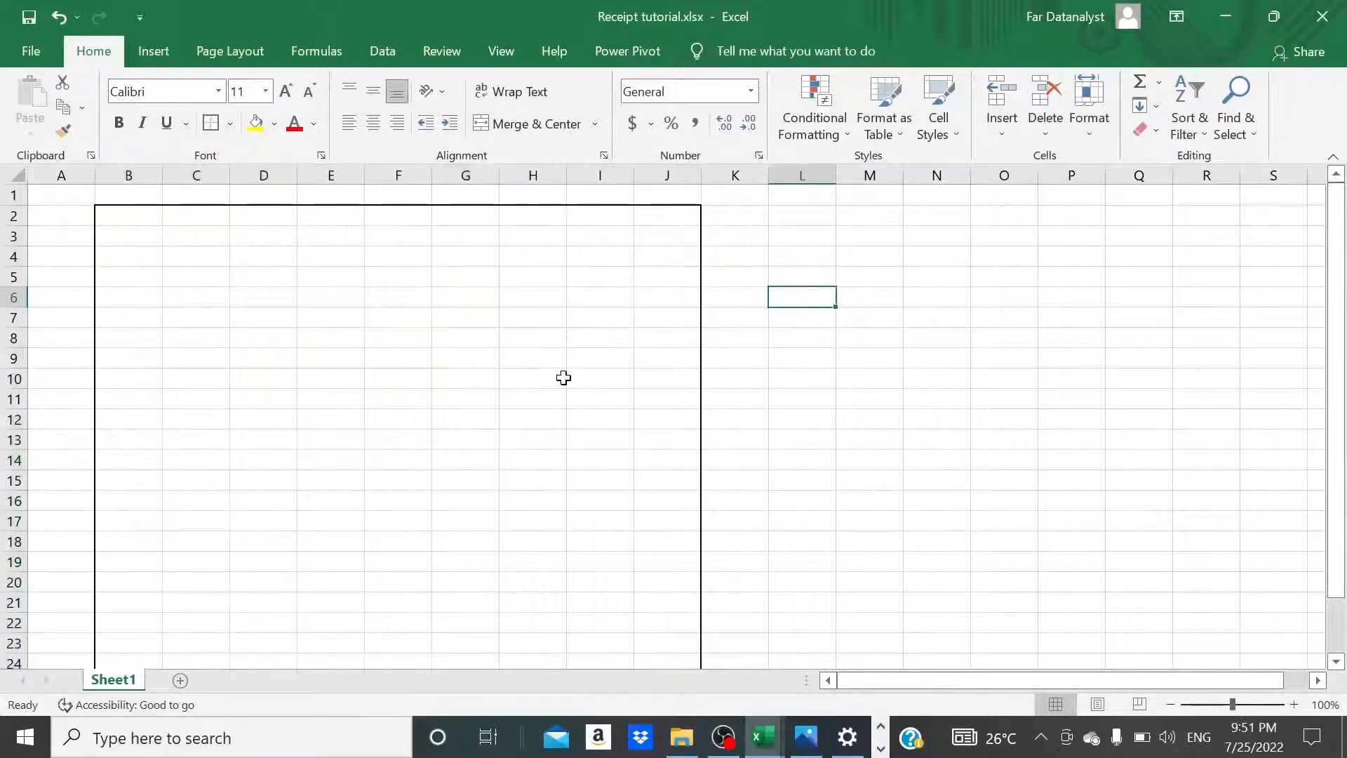
Merge the cells of B2:J4 across so that each of the three rows becomes one wide cell.
{"action": "left_click", "coordinate": [137, 219]}
{"action": "key", "text": "shift+Right"}
{"action": "key", "text": "shift+Right"}
{"action": "key", "text": "shift+Right"}
{"action": "key", "text": "shift+Right"}
{"action": "key", "text": "shift+Right"}
{"action": "key", "text": "shift+Right"}
{"action": "key", "text": "shift+Right"}
{"action": "key", "text": "shift+Right"}
{"action": "key", "text": "shift+Down"}
{"action": "key", "text": "shift+Down"}
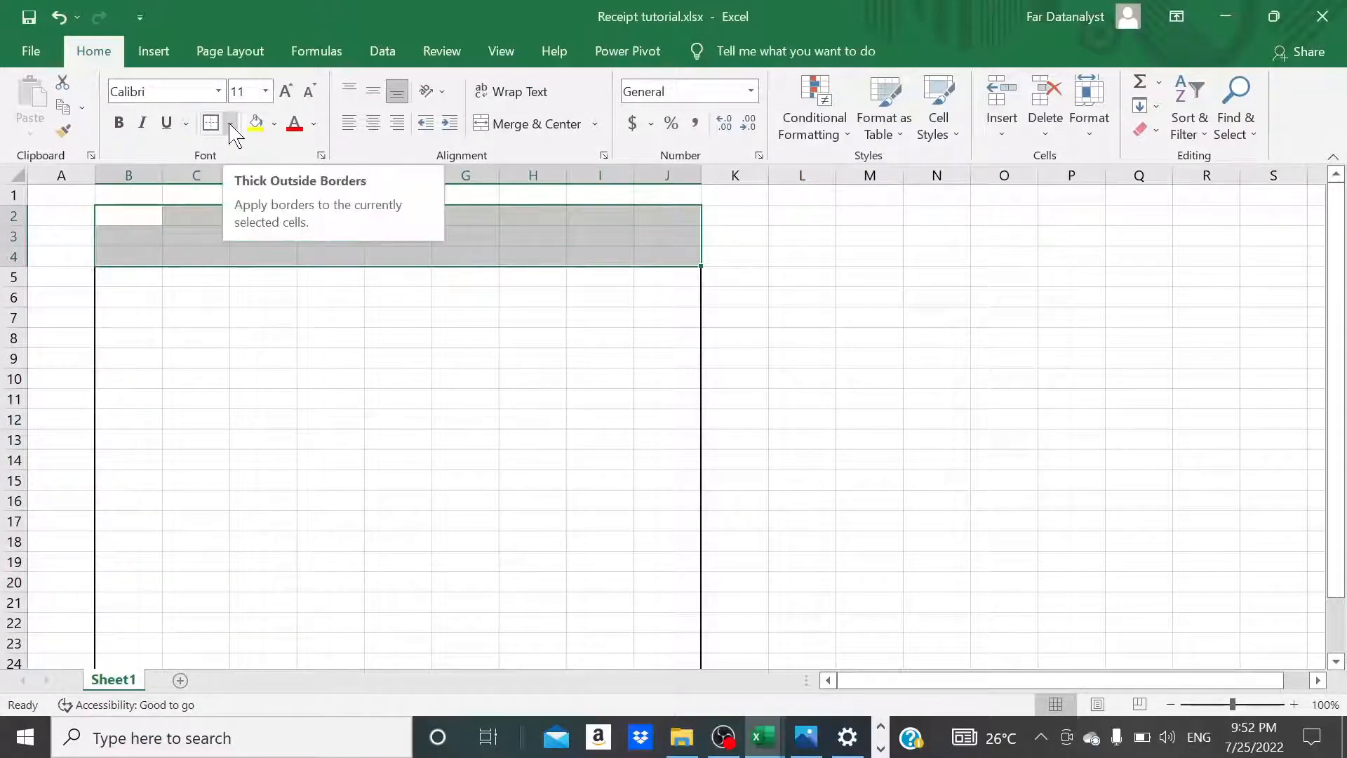
{"action": "left_click", "coordinate": [597, 126]}
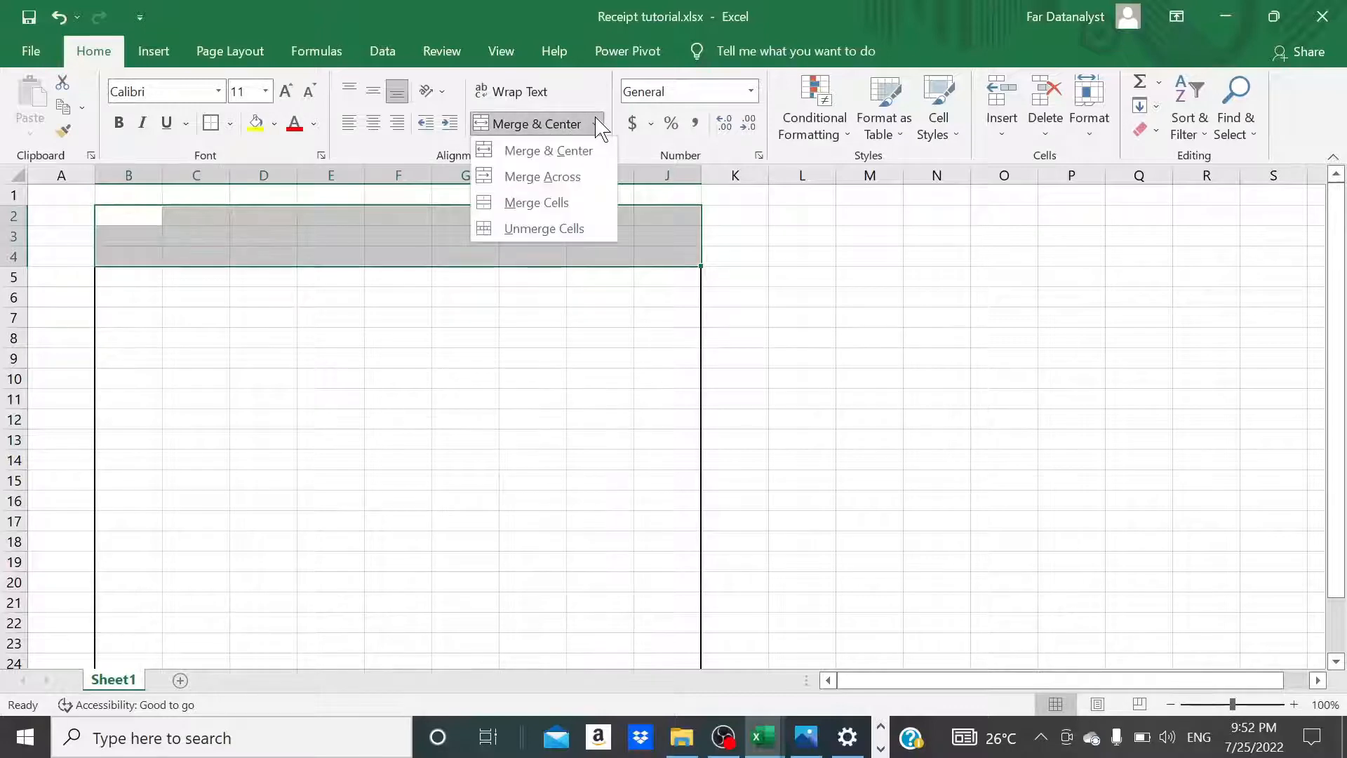
{"action": "left_click", "coordinate": [565, 174]}
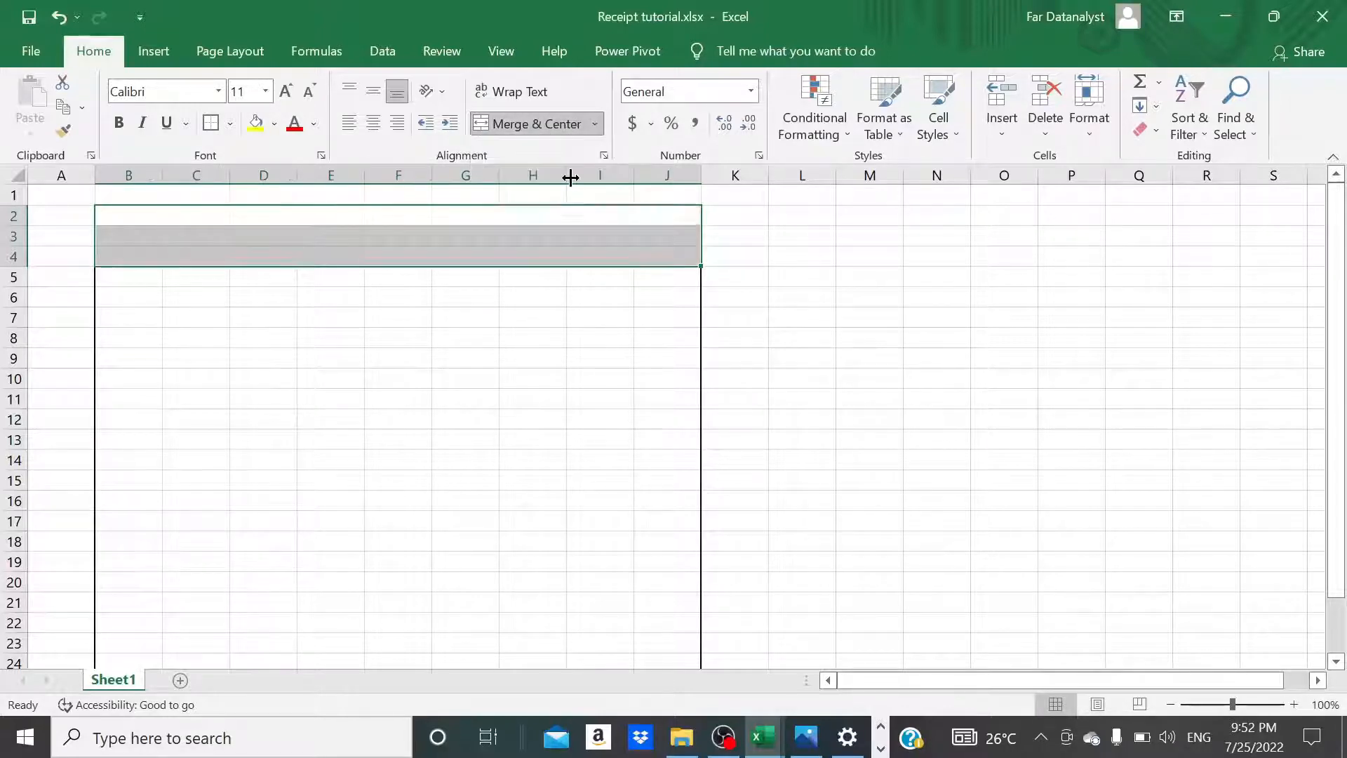
{"action": "left_click", "coordinate": [479, 335]}
Enter the heading DESTINY PLATFORM SCHOOLS in row 2 and the school's street address in row 3.
{"action": "left_click", "coordinate": [421, 216]}
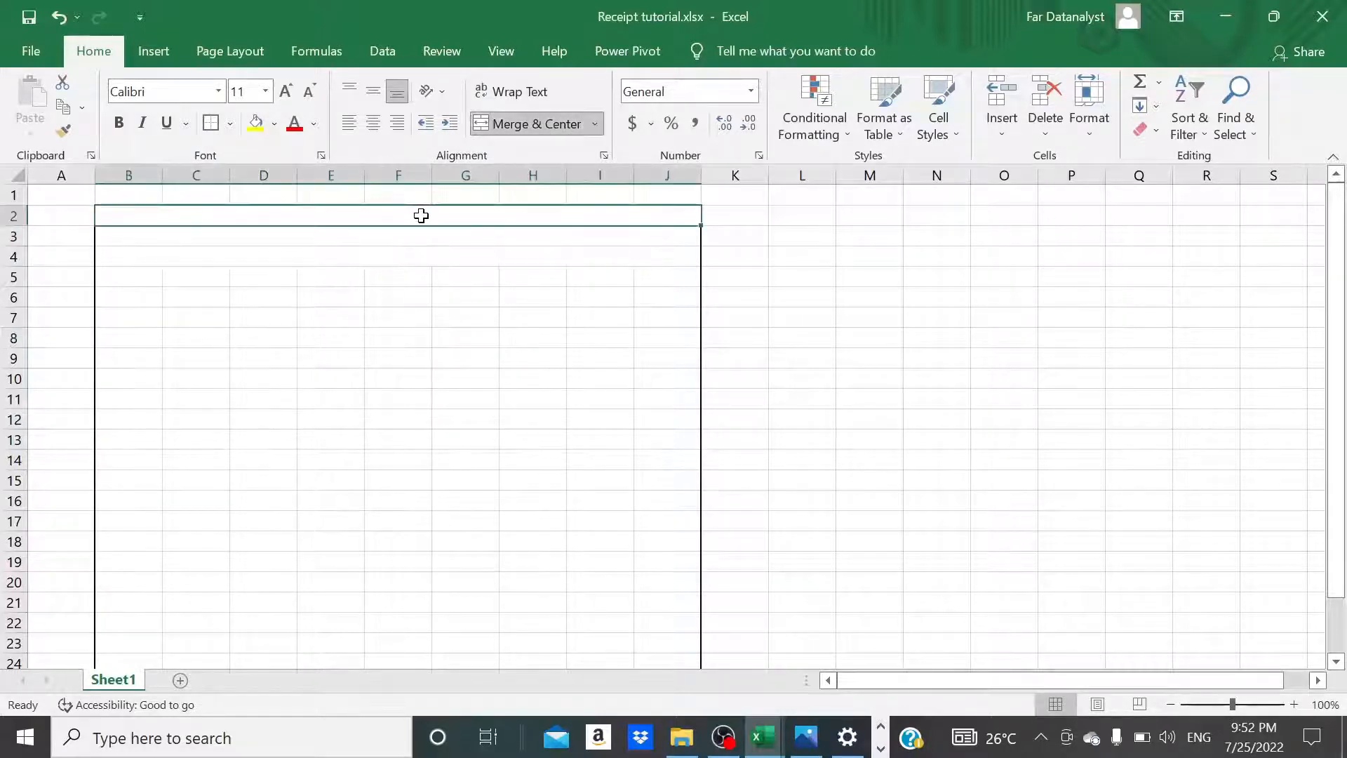
{"action": "type", "text": "DESTINY PLATFOR"}
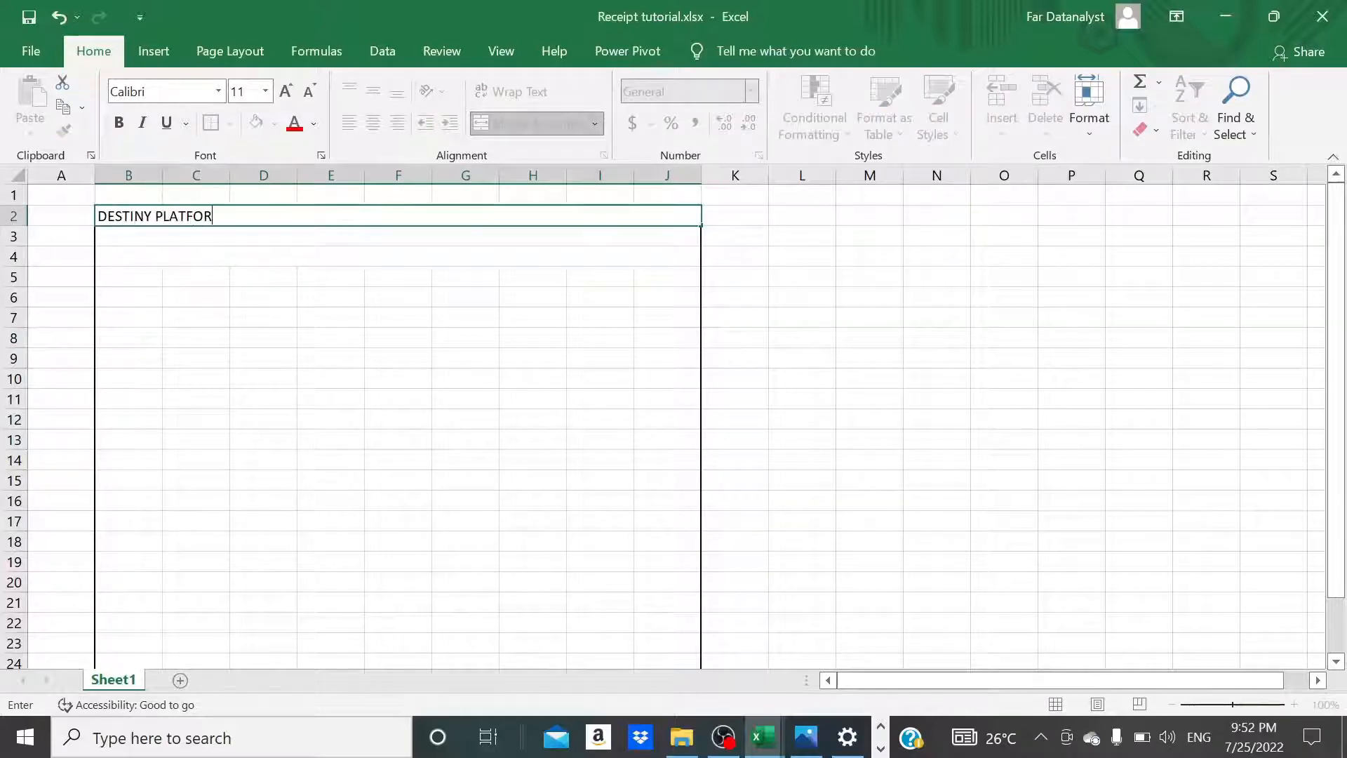
{"action": "type", "text": "M SCHOOLS"}
{"action": "key", "text": "Return"}
{"action": "type", "text": "Walter avenue,"}
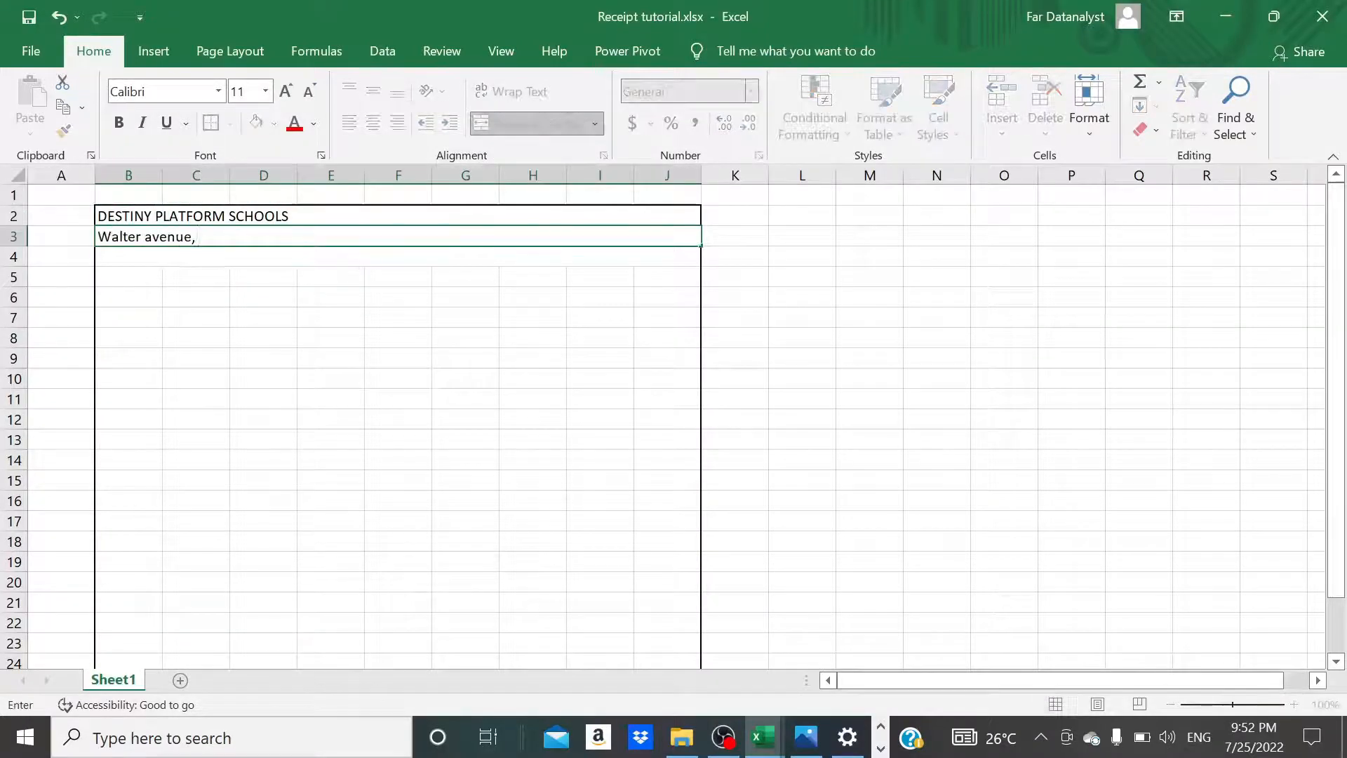
{"action": "type", "text": " 117th african street."}
{"action": "key", "text": "Return"}
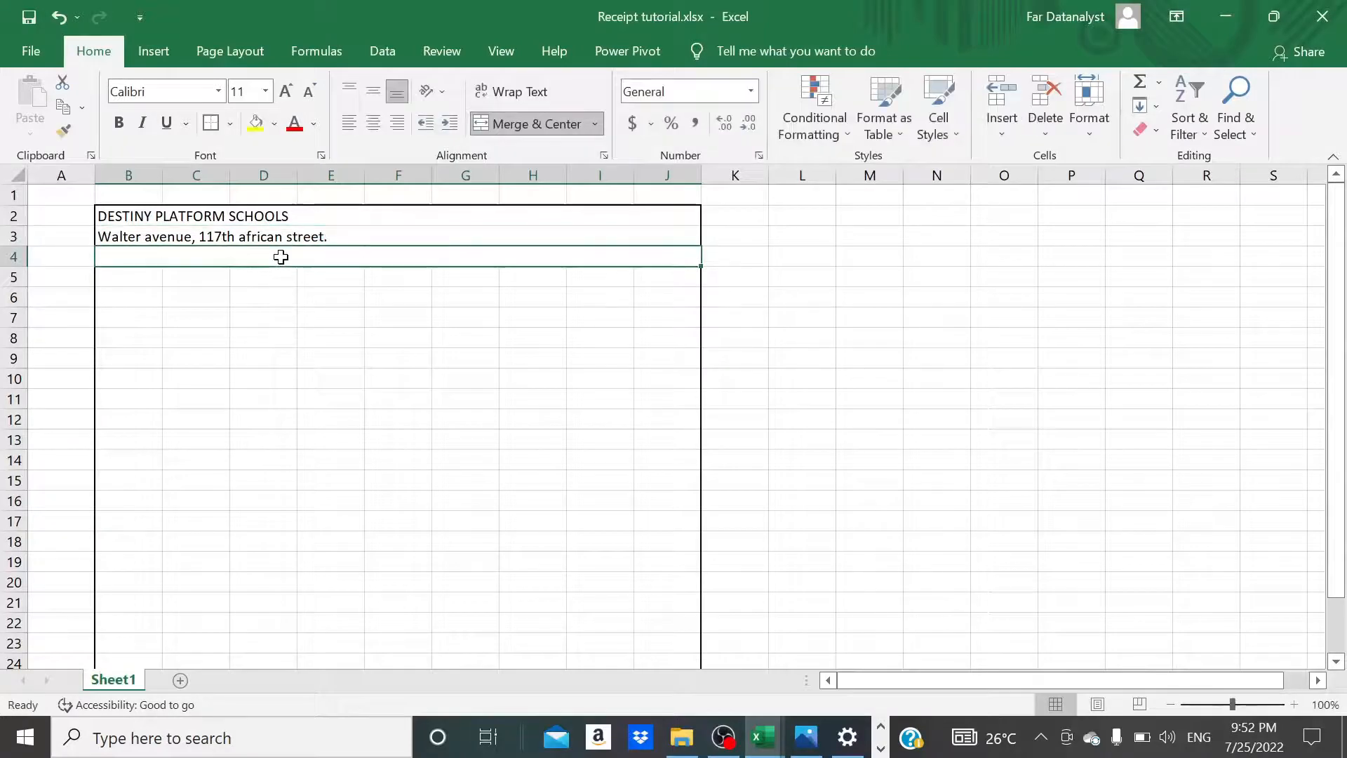
Set the merged cell in row 4 to Text format and enter two placeholder phone numbers separated by a comma.
{"action": "left_click", "coordinate": [752, 91]}
{"action": "left_click", "coordinate": [691, 490]}
{"action": "type", "text": "+234x"}
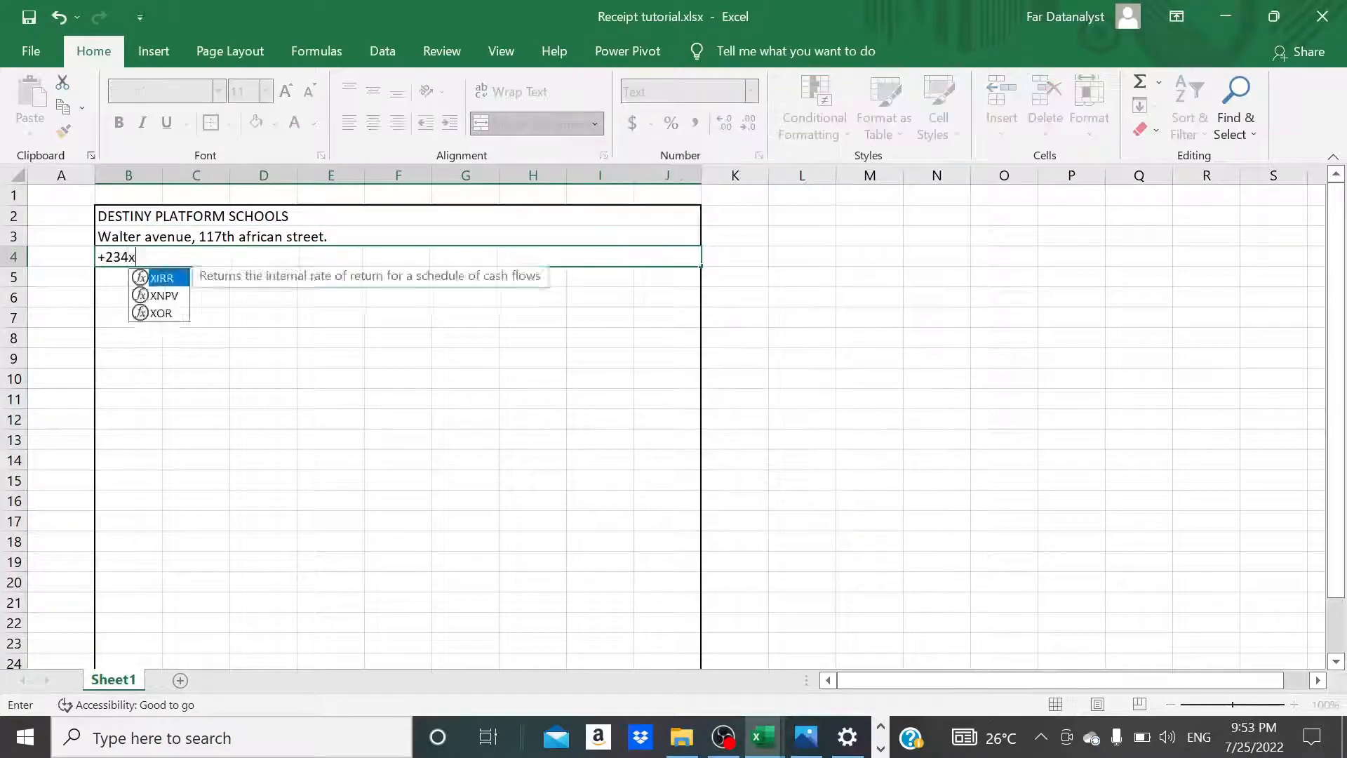
{"action": "type", "text": "xxxxxxxxx, +234xxxxxxxxx"}
{"action": "key", "text": "Return"}
Center the three header lines in rows 2 to 4 horizontally.
{"action": "left_click_drag", "start_coordinate": [284, 215], "coordinate": [286, 256]}
{"action": "left_click", "coordinate": [373, 122]}
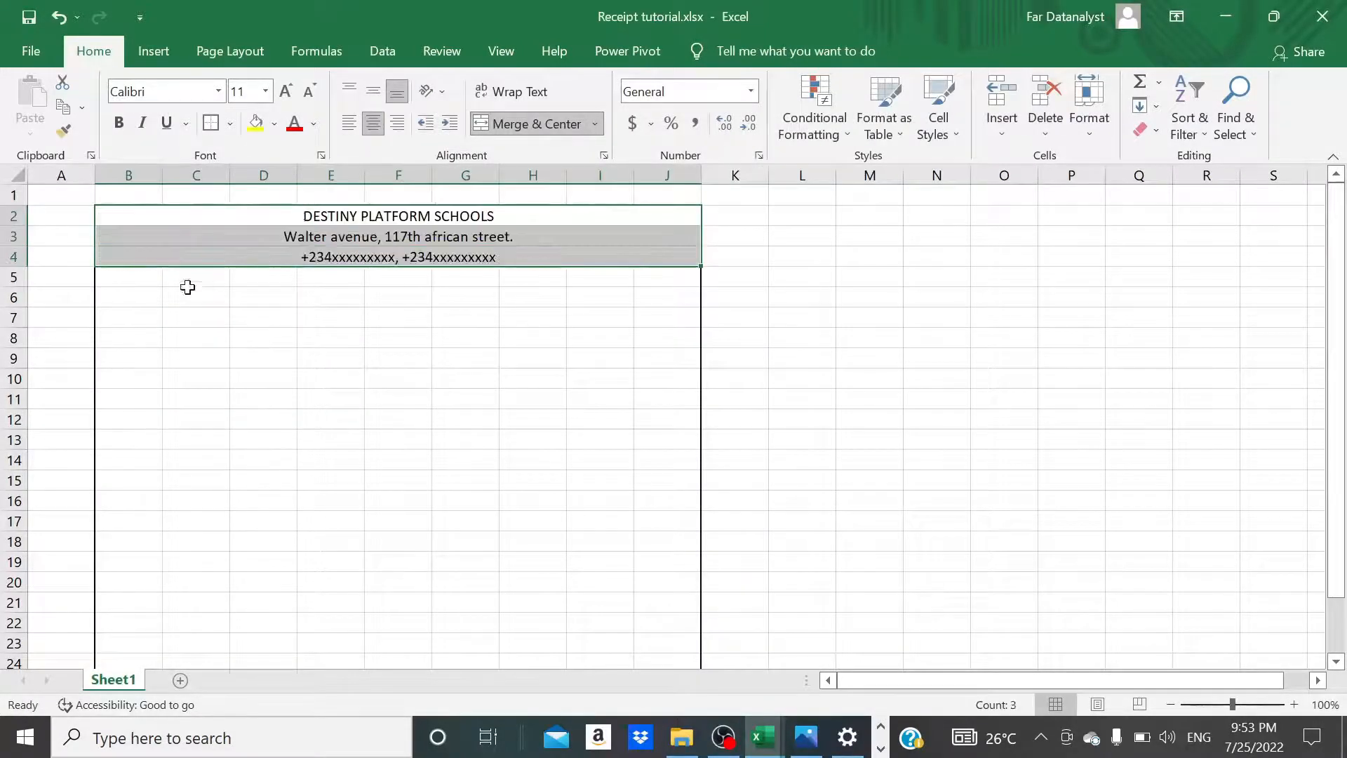
Merge and center the range B5:J7 into a single cell below the header lines.
{"action": "left_click", "coordinate": [129, 274]}
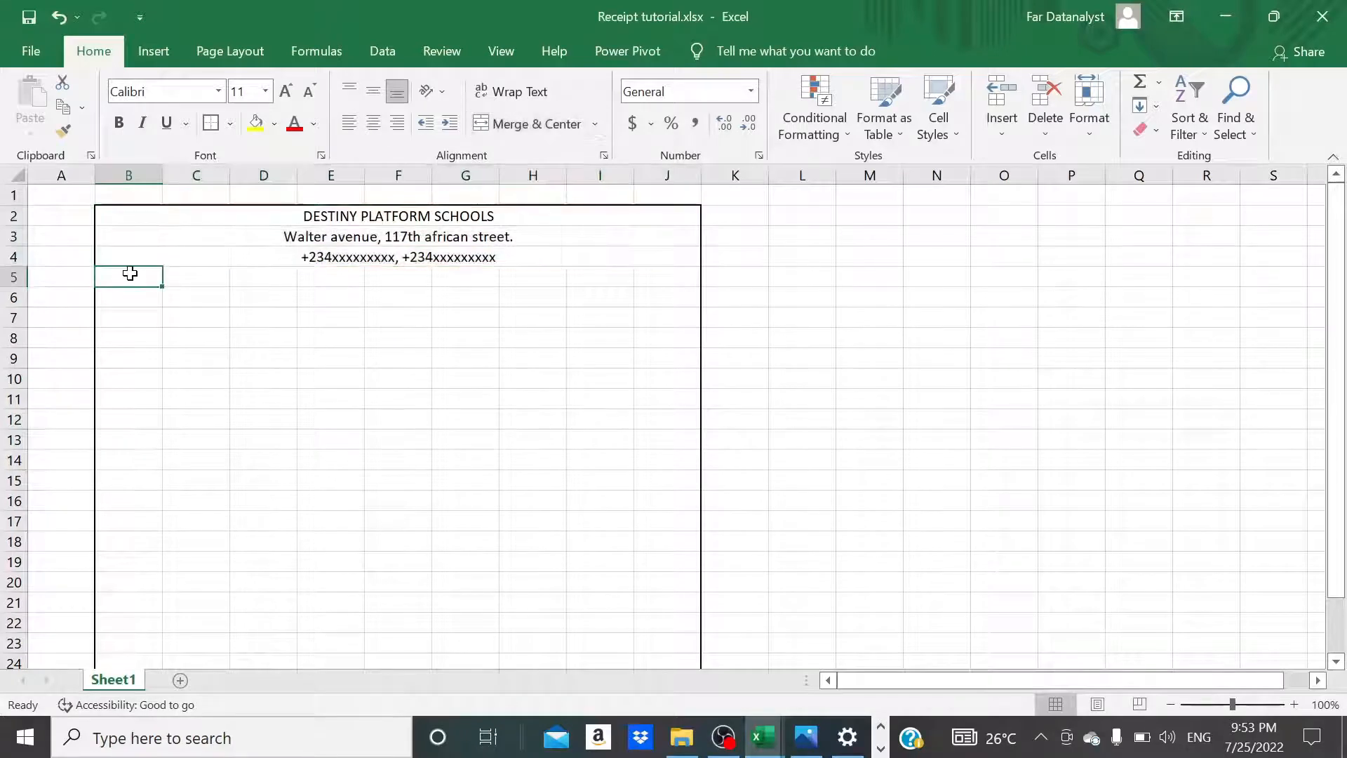
{"action": "key", "text": "shift+Right"}
{"action": "key", "text": "shift+Right"}
{"action": "key", "text": "shift+Right"}
{"action": "key", "text": "shift+Right"}
{"action": "key", "text": "shift+Right"}
{"action": "key", "text": "shift+Right"}
{"action": "key", "text": "shift+Right"}
{"action": "key", "text": "shift+Right"}
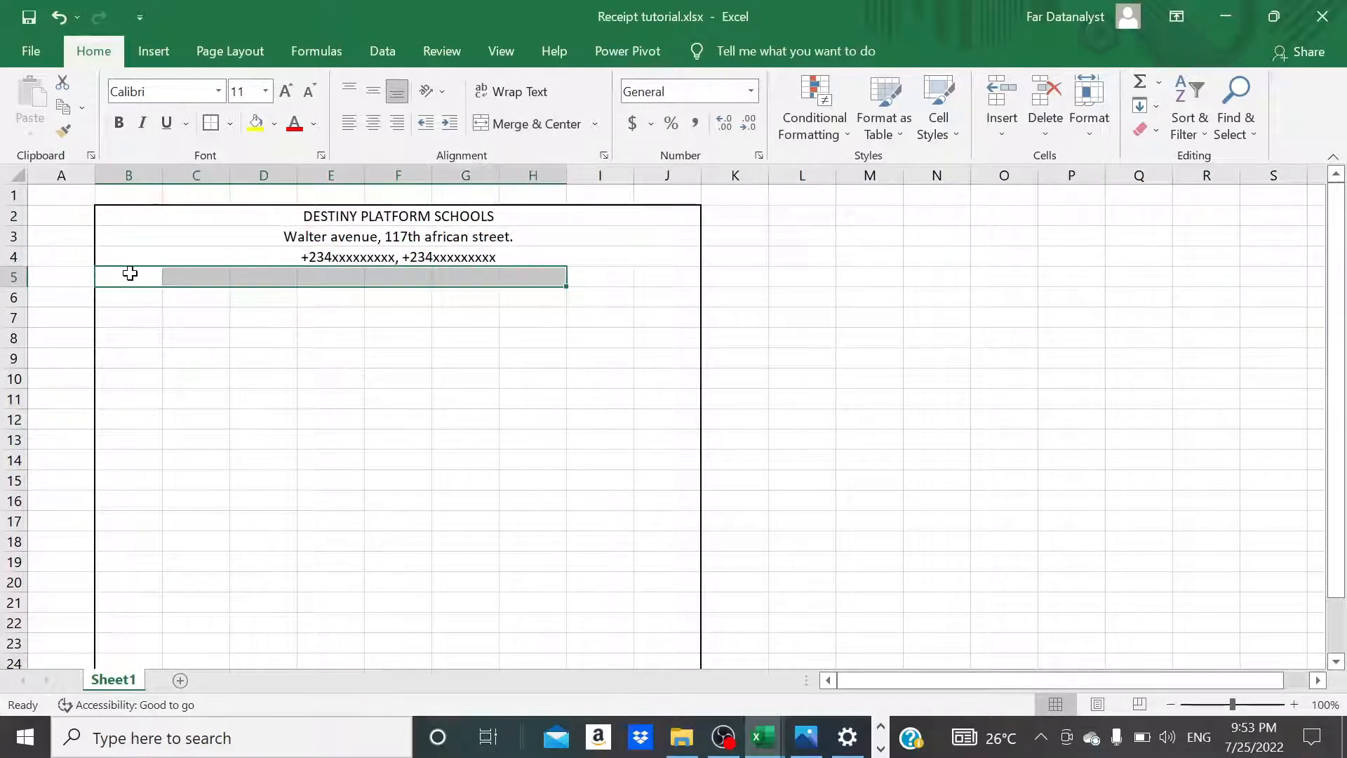
{"action": "key", "text": "shift+Down"}
{"action": "key", "text": "shift+Down"}
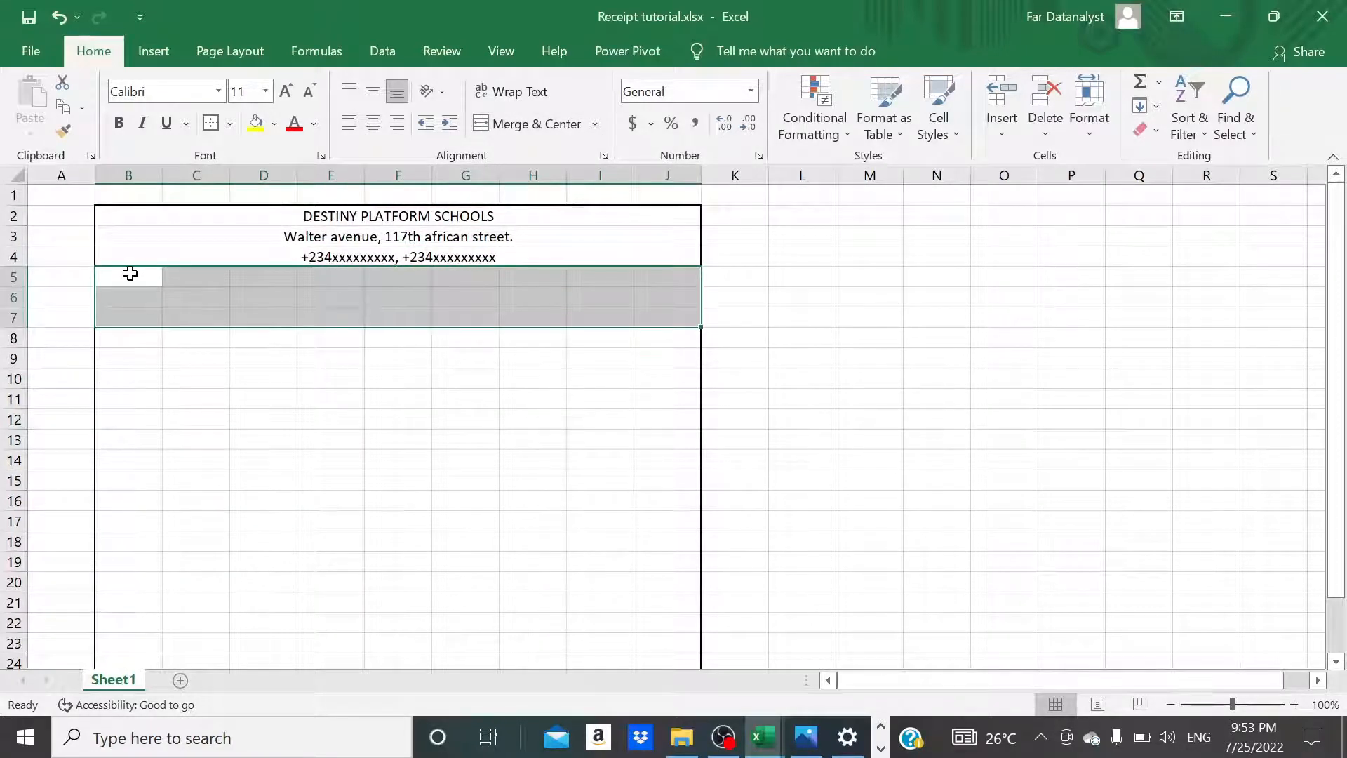
{"action": "left_click", "coordinate": [595, 127]}
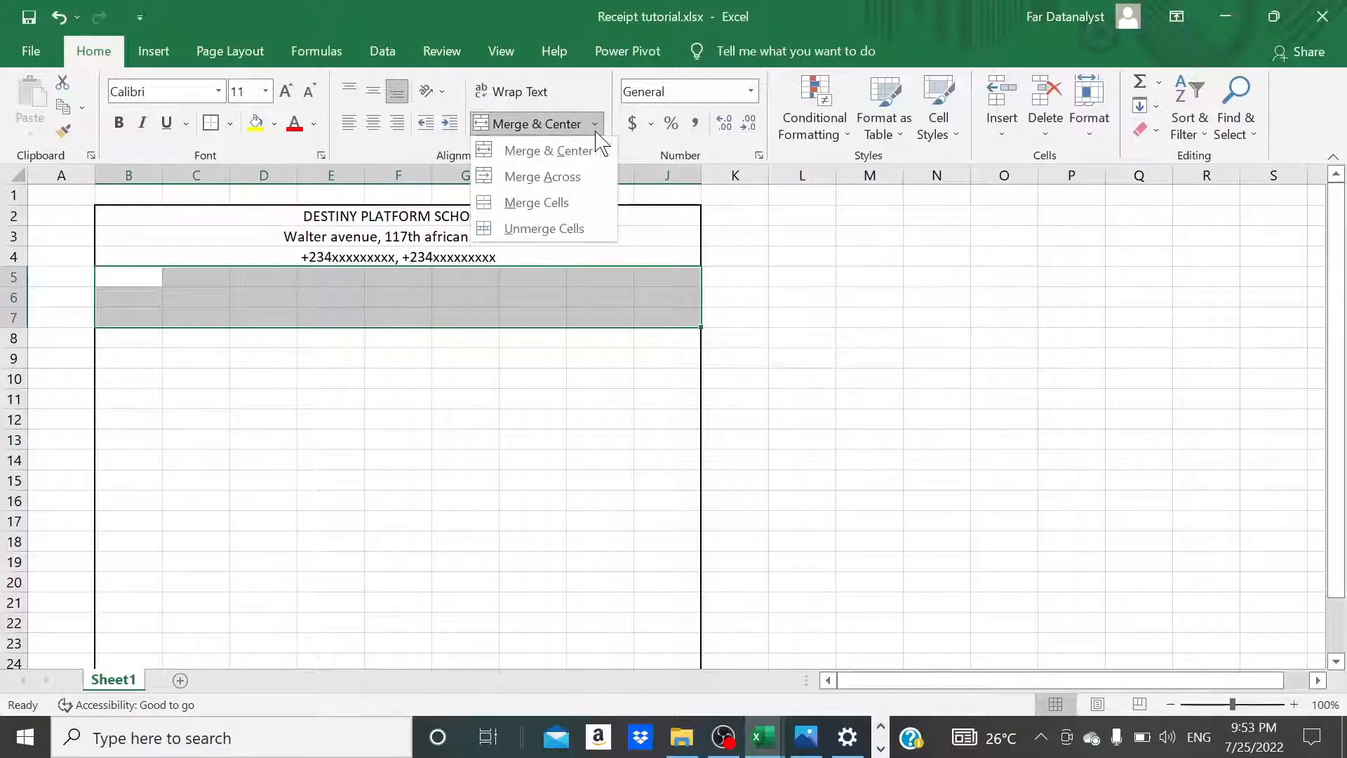
{"action": "left_click", "coordinate": [563, 153]}
{"action": "left_click", "coordinate": [757, 271]}
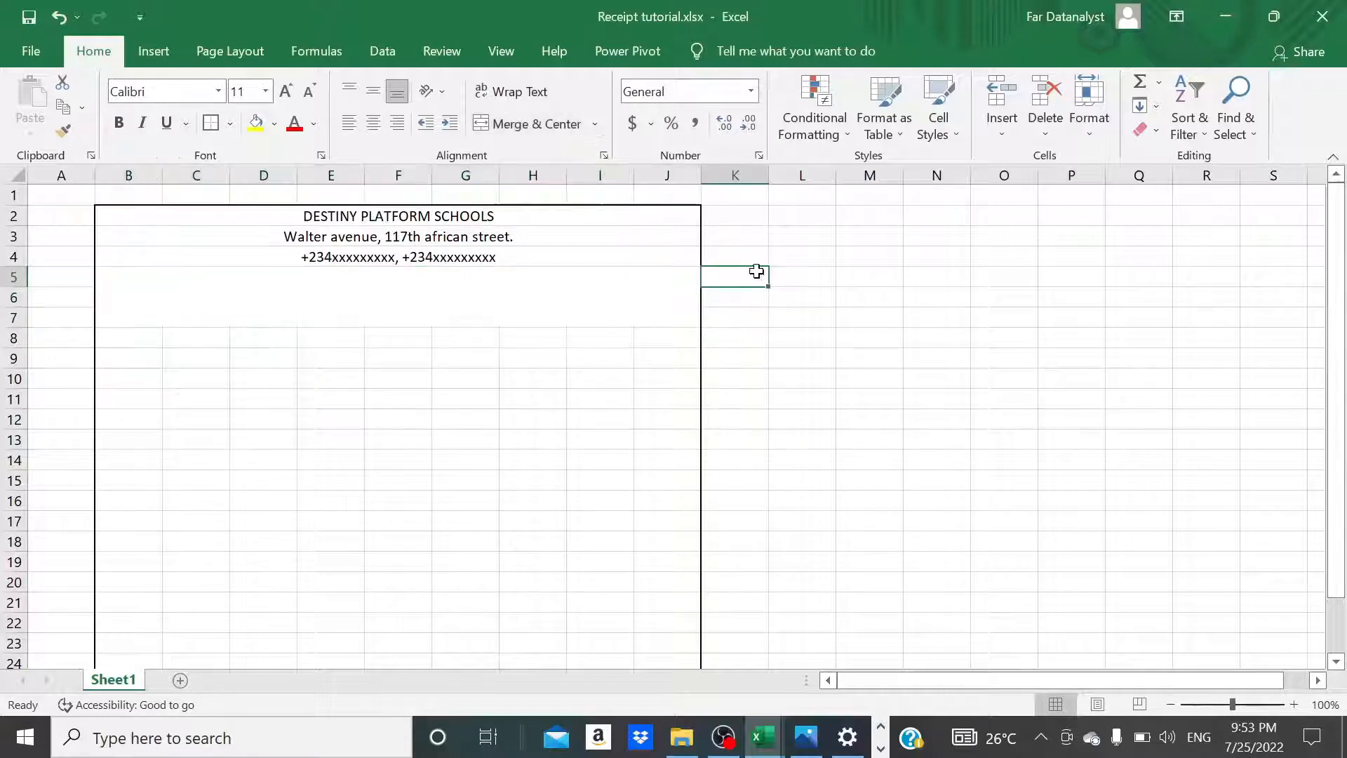
Draw a rectangle shape about 0.45" high and 1.72" wide inside the merged block in rows 5 to 7.
{"action": "left_click", "coordinate": [534, 287]}
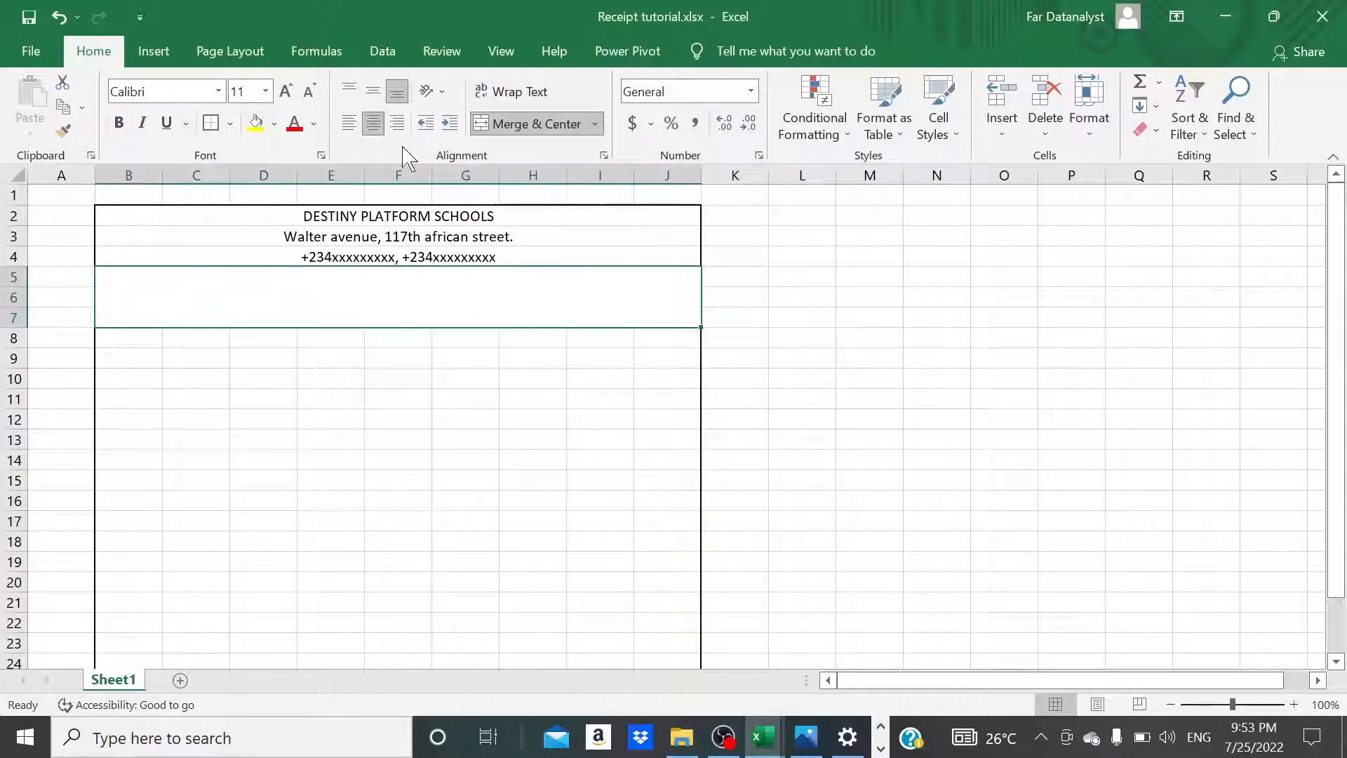
{"action": "left_click", "coordinate": [156, 53]}
{"action": "left_click", "coordinate": [339, 87]}
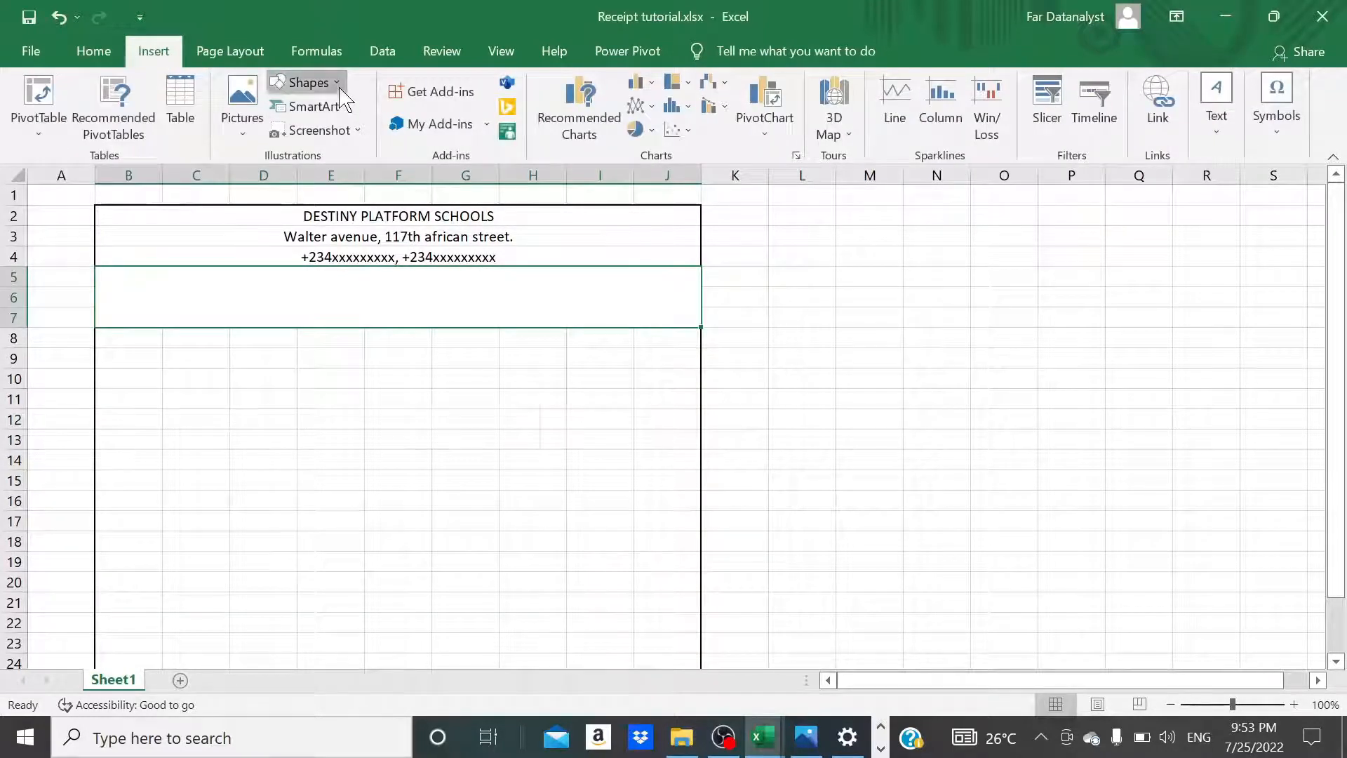
{"action": "left_click", "coordinate": [342, 131]}
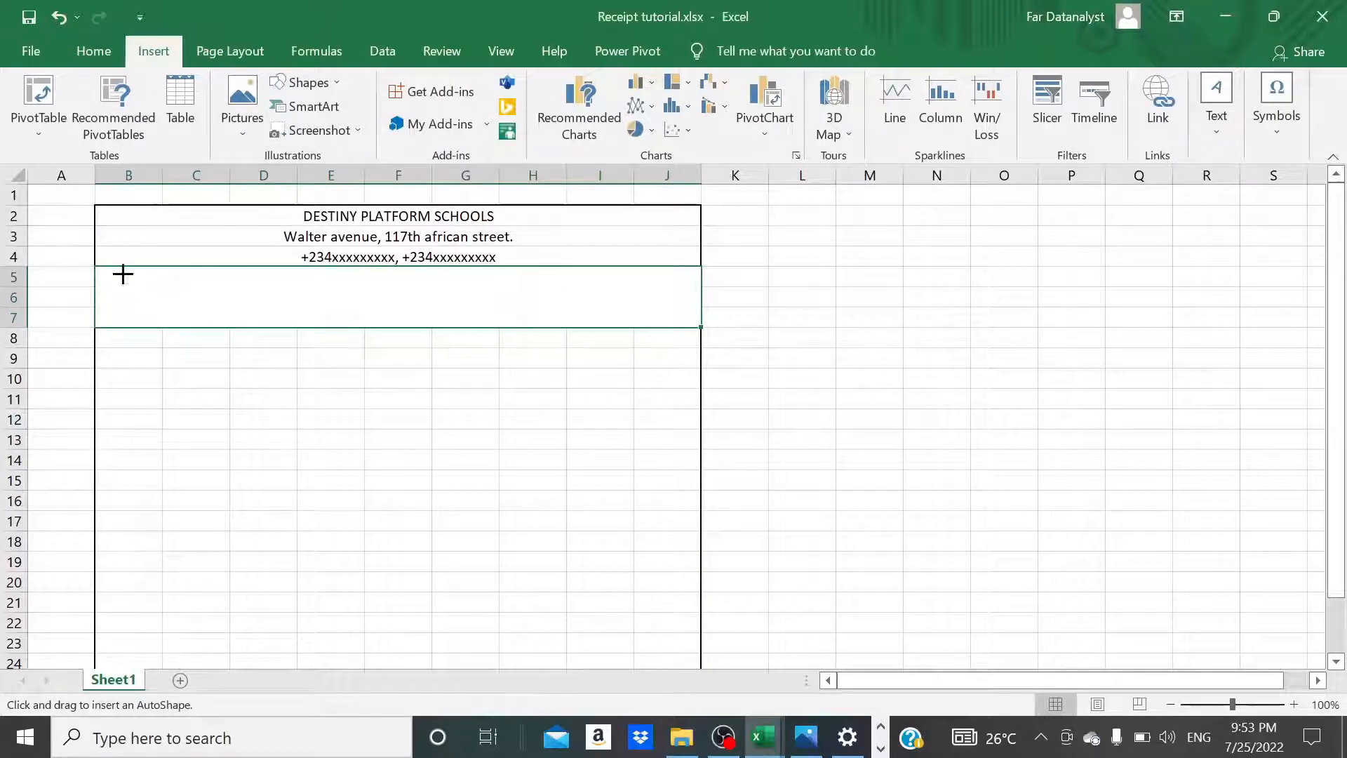
{"action": "left_click_drag", "start_coordinate": [123, 273], "coordinate": [298, 319]}
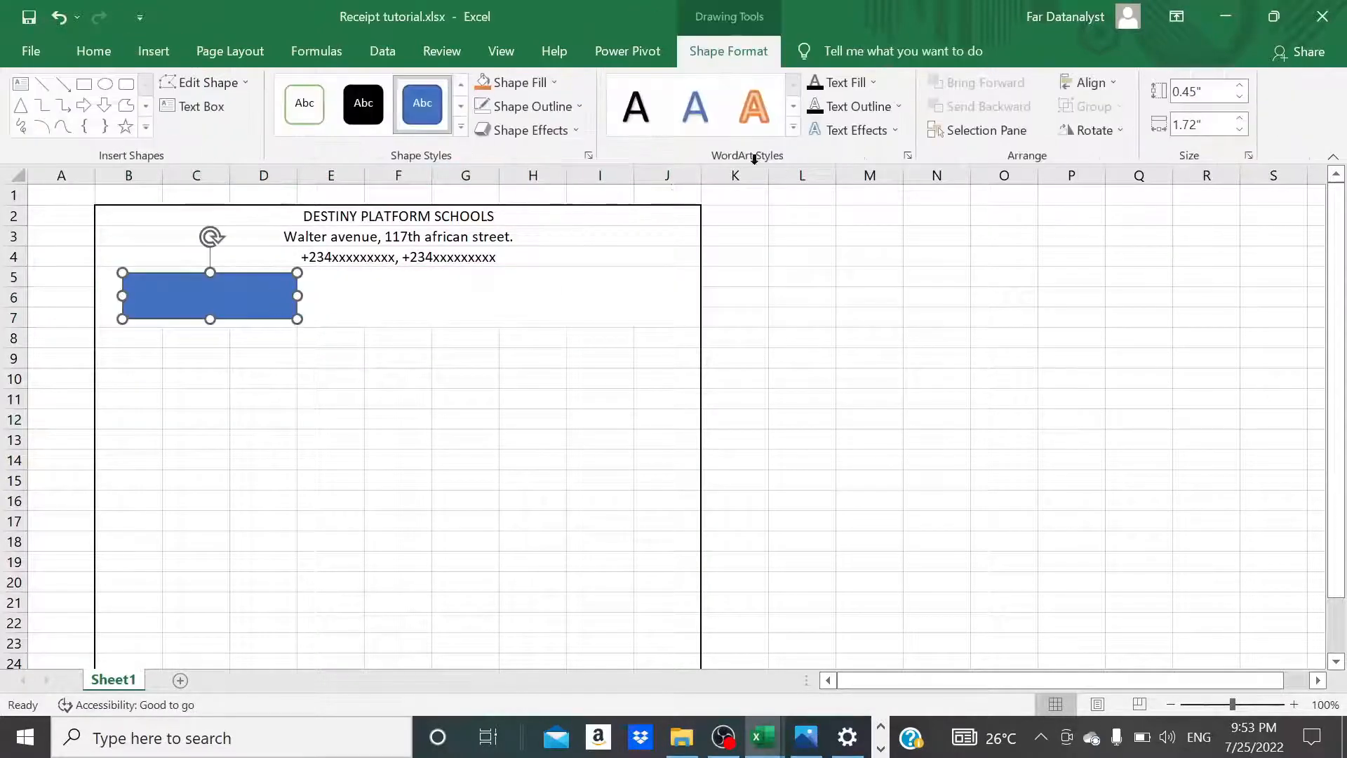
Set the rectangle's height to 0.6" and width to 6.01", and move it to cover the merged block B5:J7.
{"action": "left_click", "coordinate": [1210, 98]}
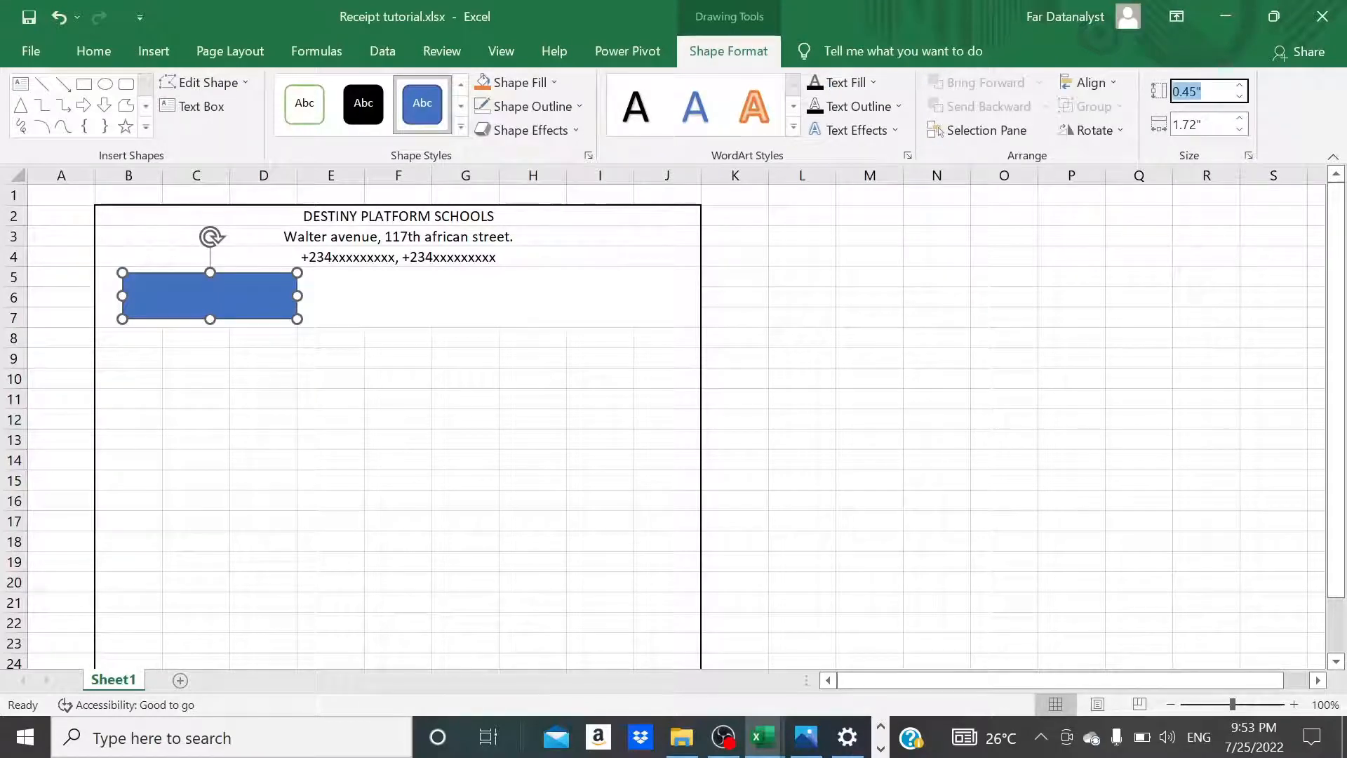
{"action": "type", "text": "0.6"}
{"action": "key", "text": "Tab"}
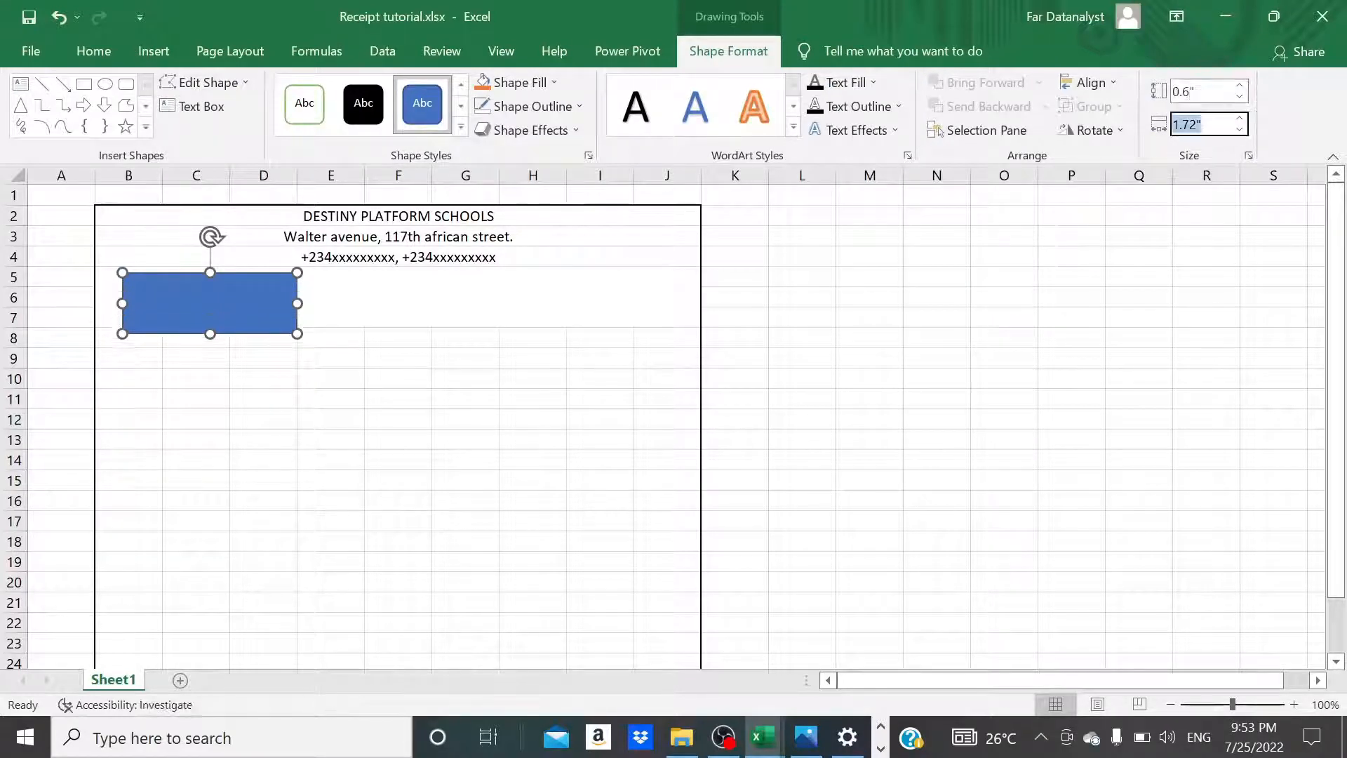
{"action": "key", "text": "Return"}
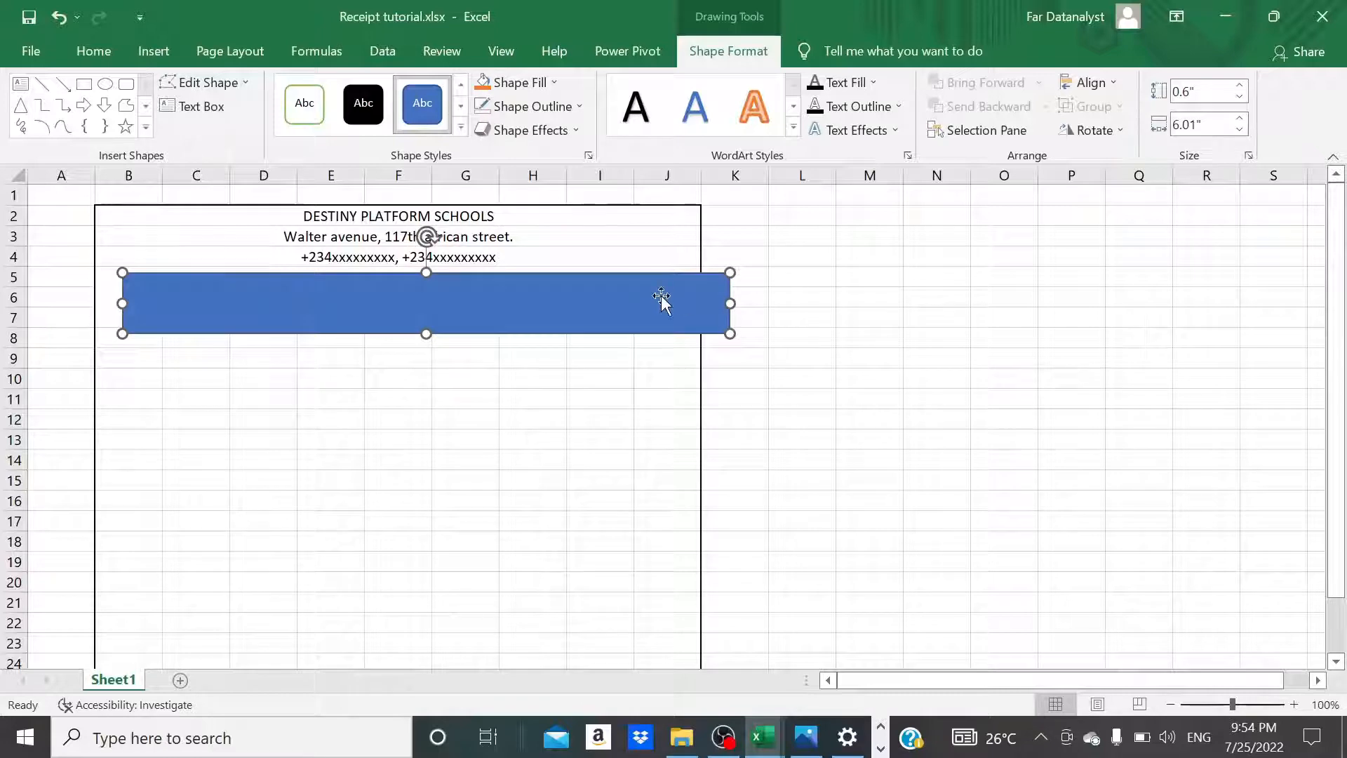
{"action": "left_click_drag", "start_coordinate": [640, 304], "coordinate": [617, 295]}
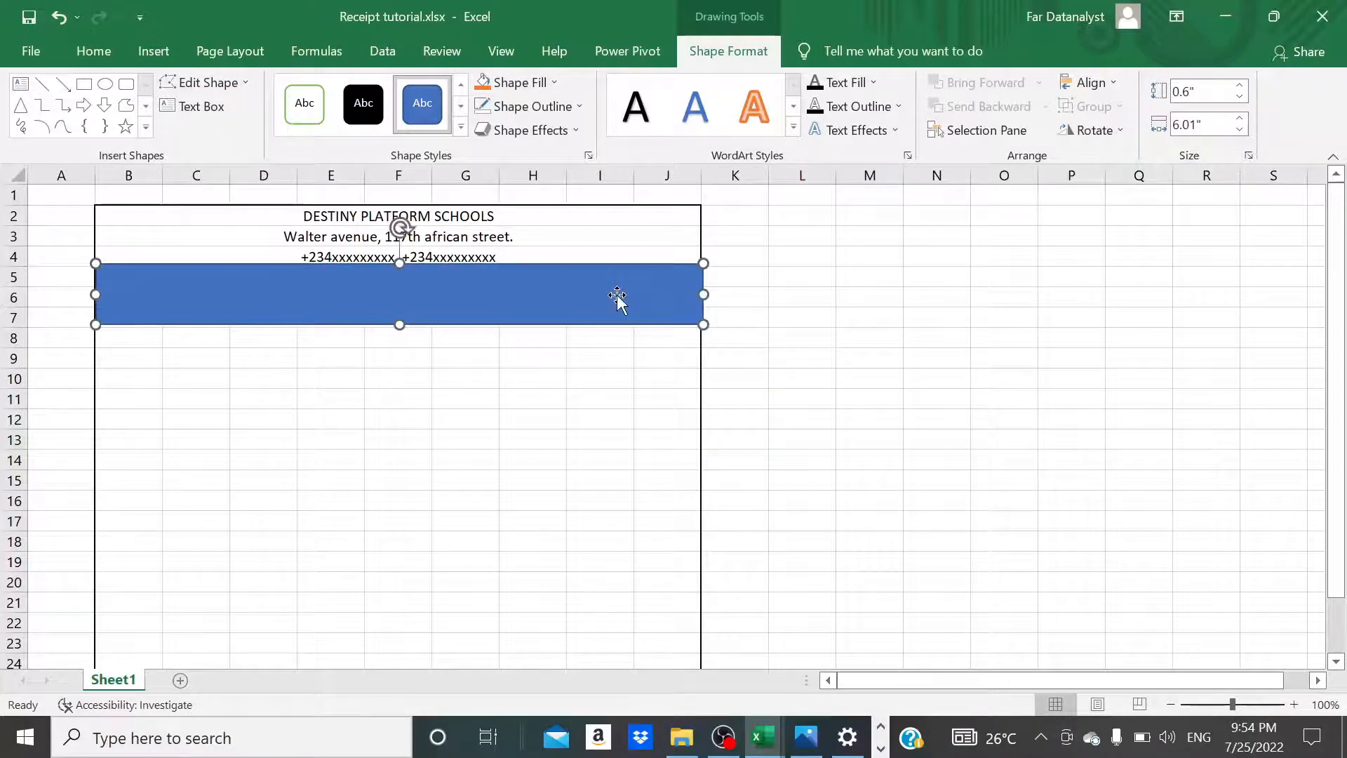
Change the rectangle's solid fill color to white in the shape formatting options.
{"action": "key", "text": "ctrl+1"}
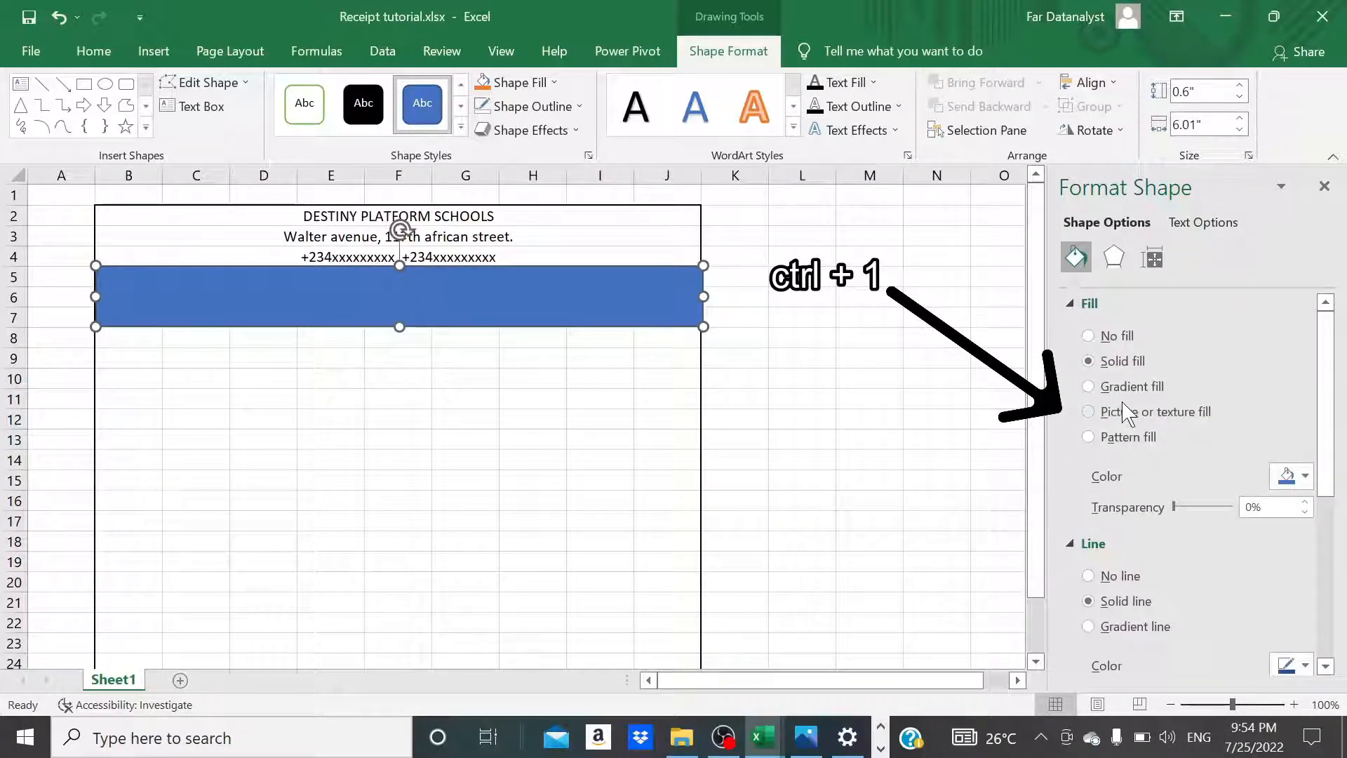
{"action": "left_click", "coordinate": [1305, 478]}
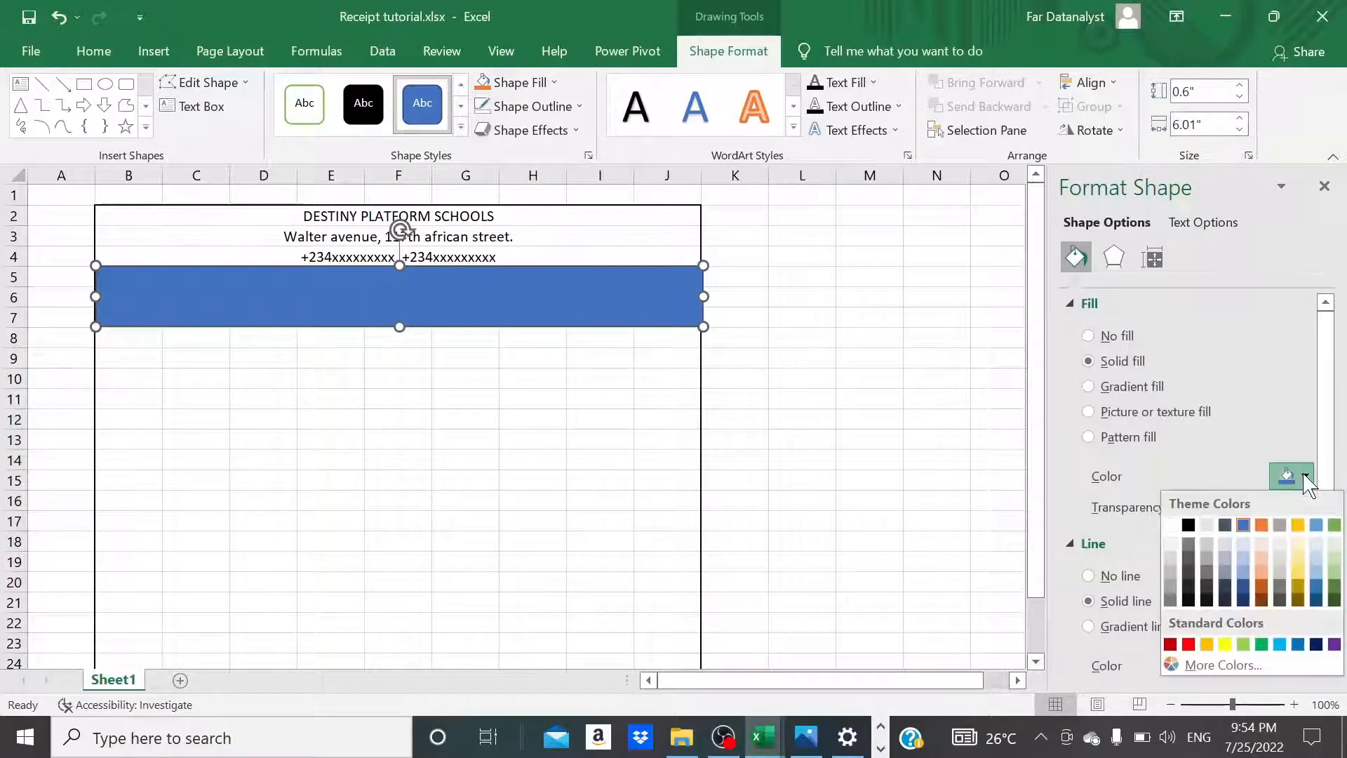
{"action": "left_click", "coordinate": [1169, 527]}
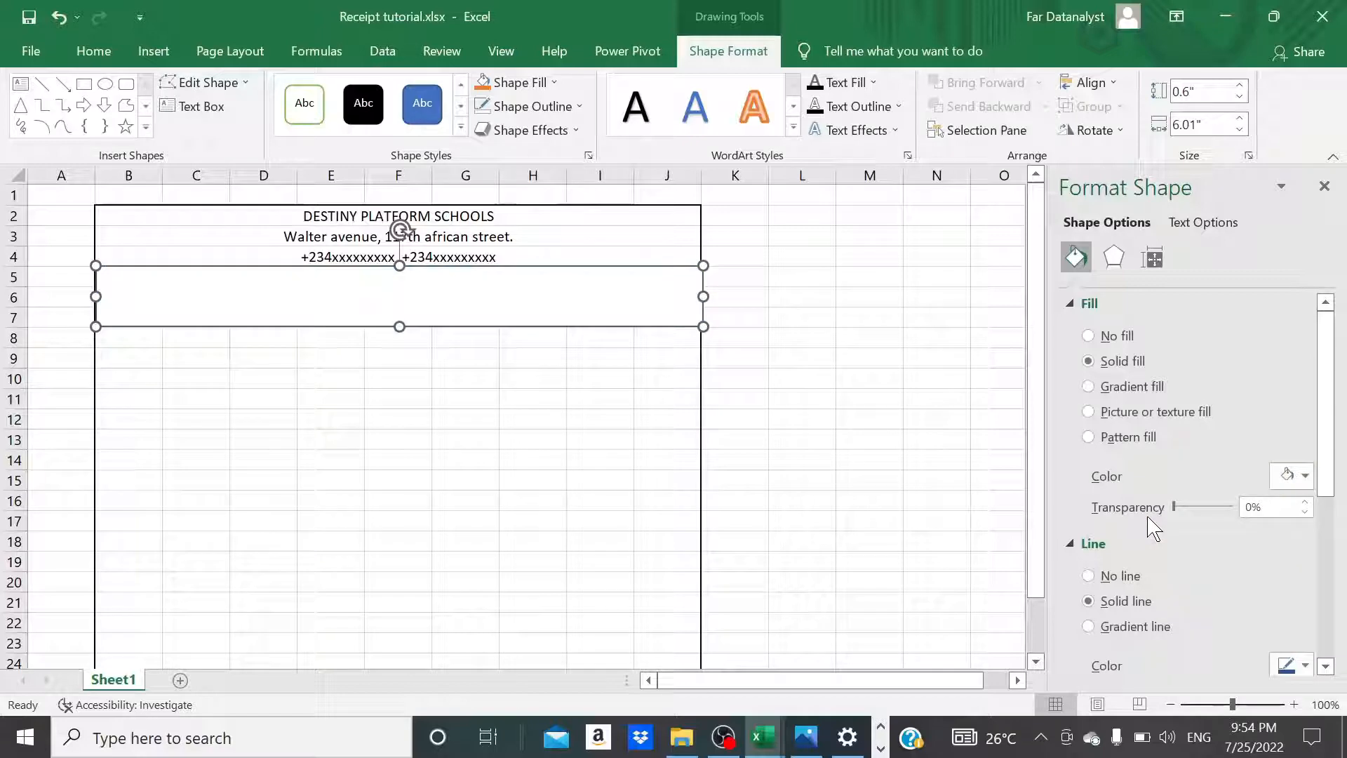
Set the rectangle's outline transparency to 30%.
{"action": "left_click", "coordinate": [1325, 666]}
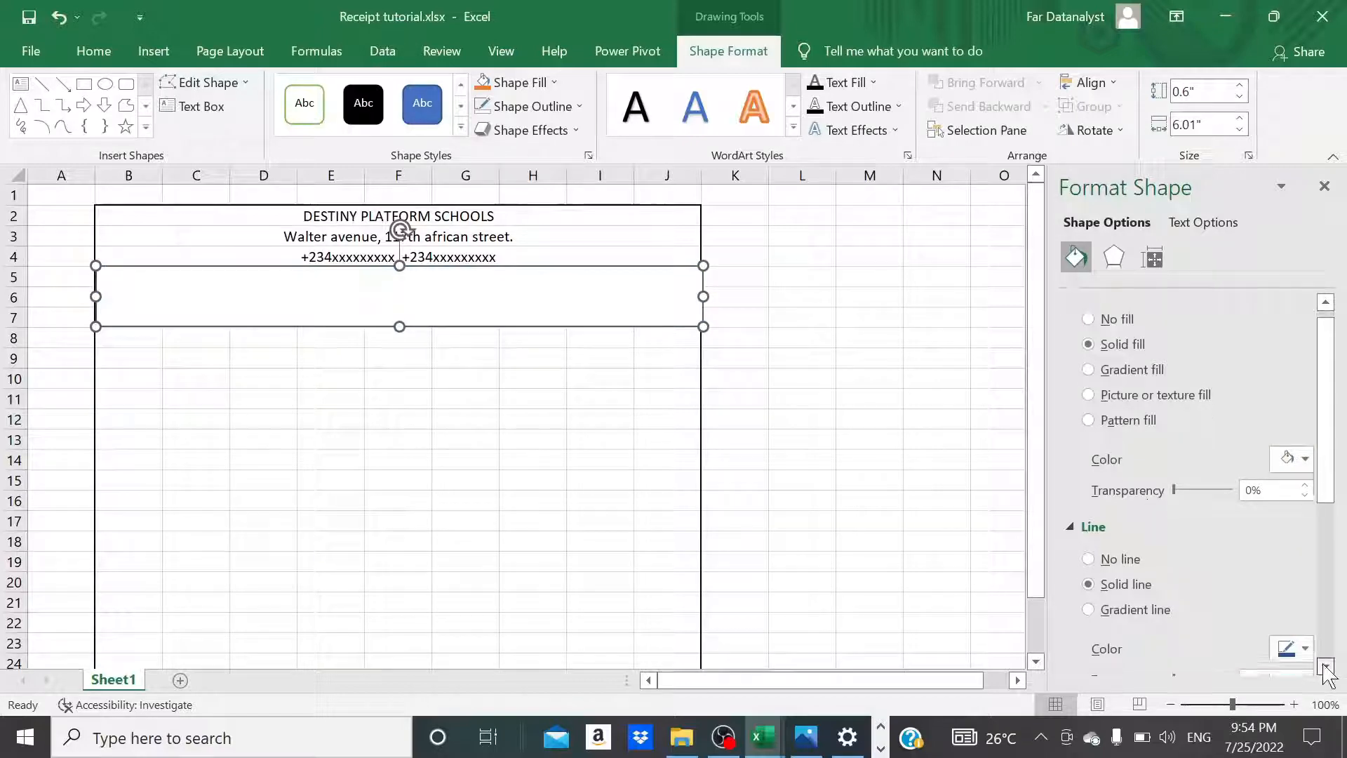
{"action": "left_click", "coordinate": [1325, 667]}
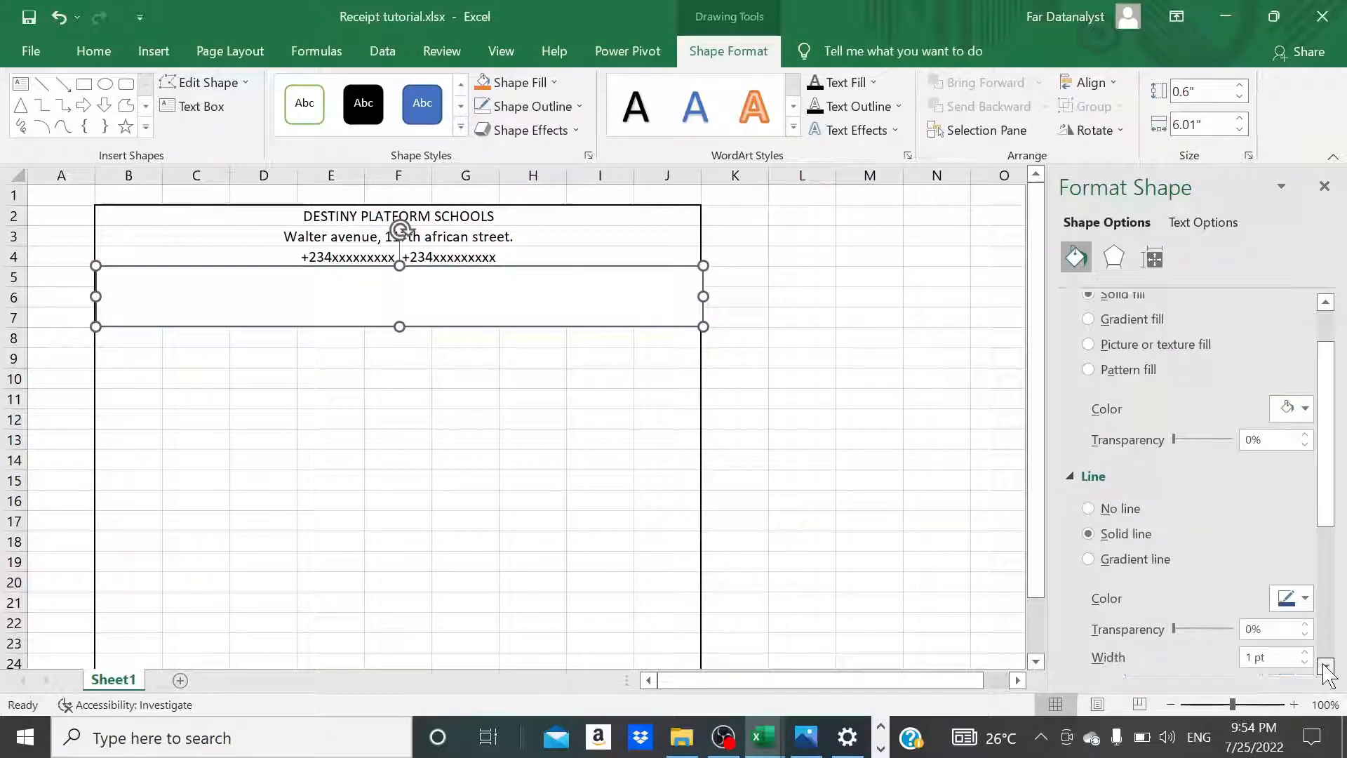
{"action": "left_click", "coordinate": [1326, 667]}
{"action": "left_click", "coordinate": [1326, 666]}
{"action": "left_click", "coordinate": [1326, 667]}
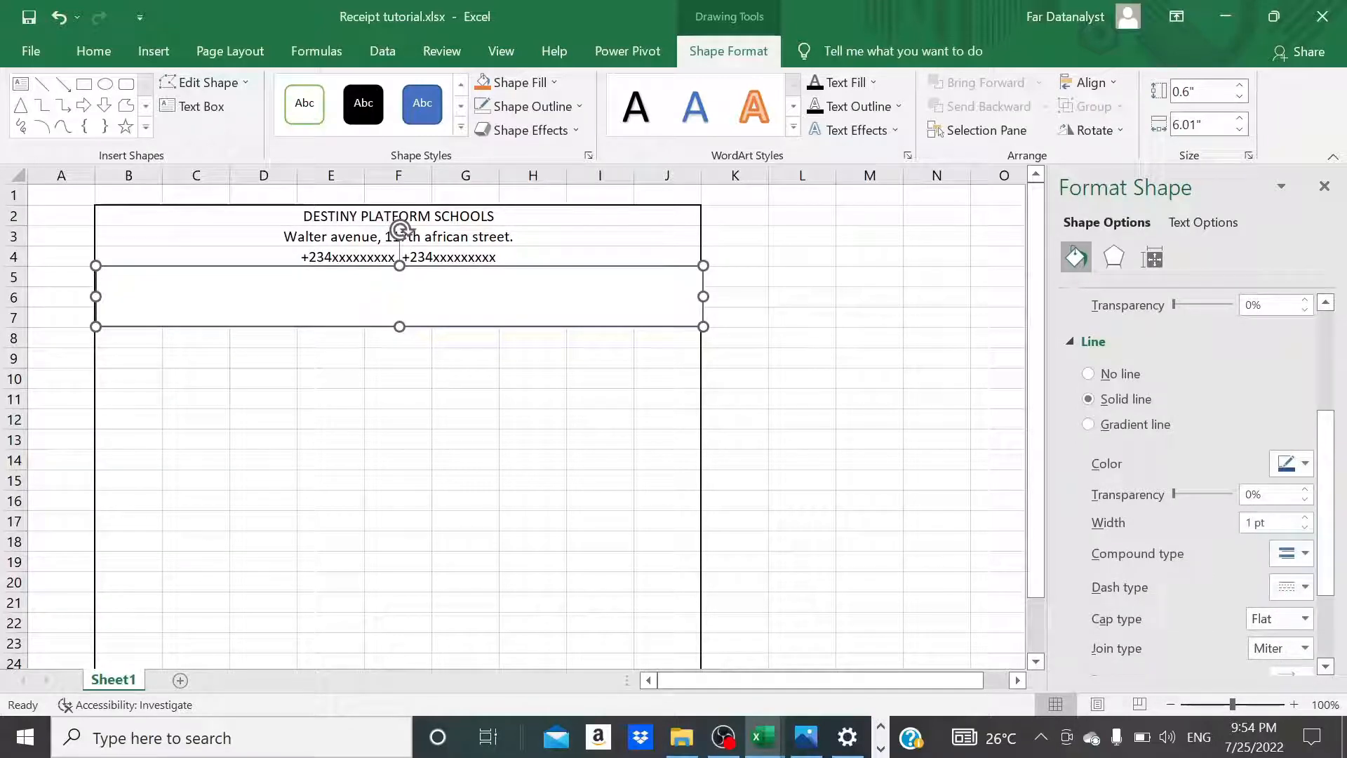
{"action": "left_click", "coordinate": [1254, 496]}
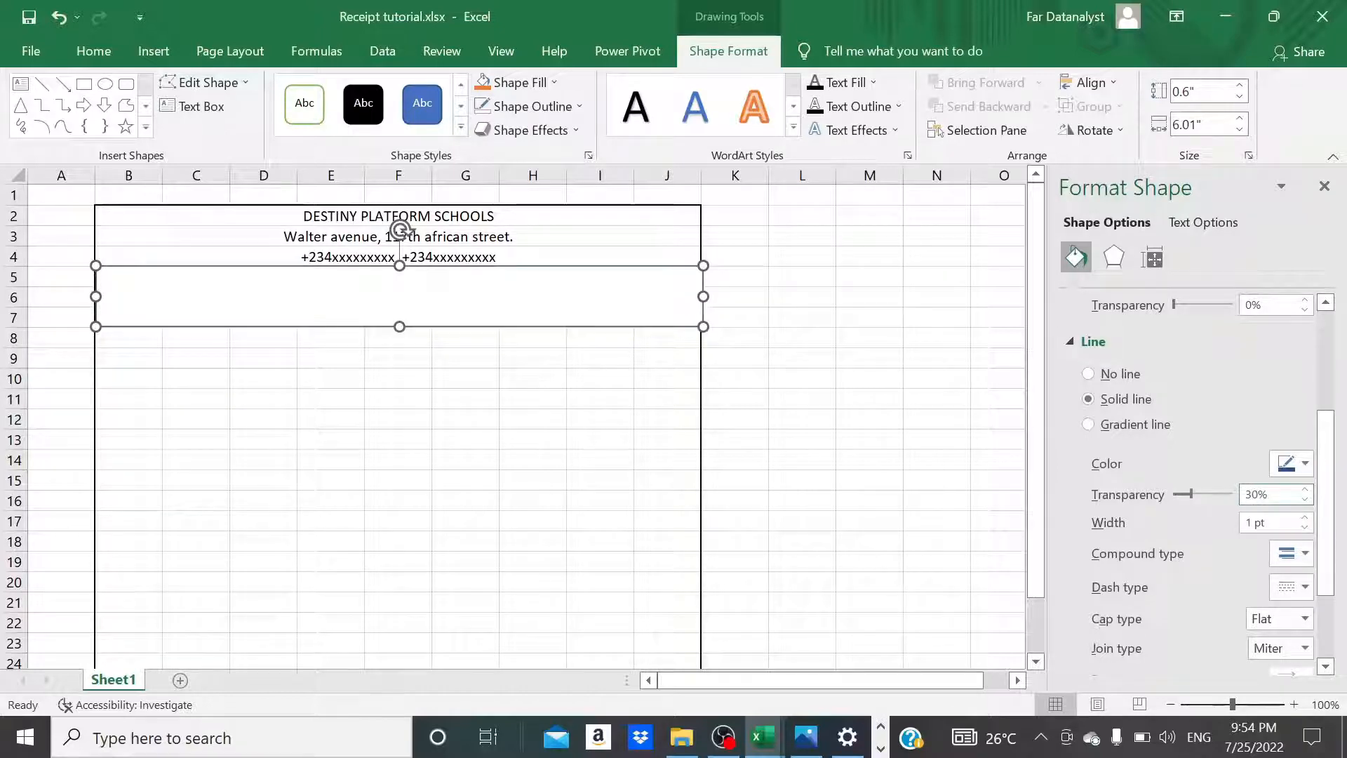
{"action": "key", "text": "Tab"}
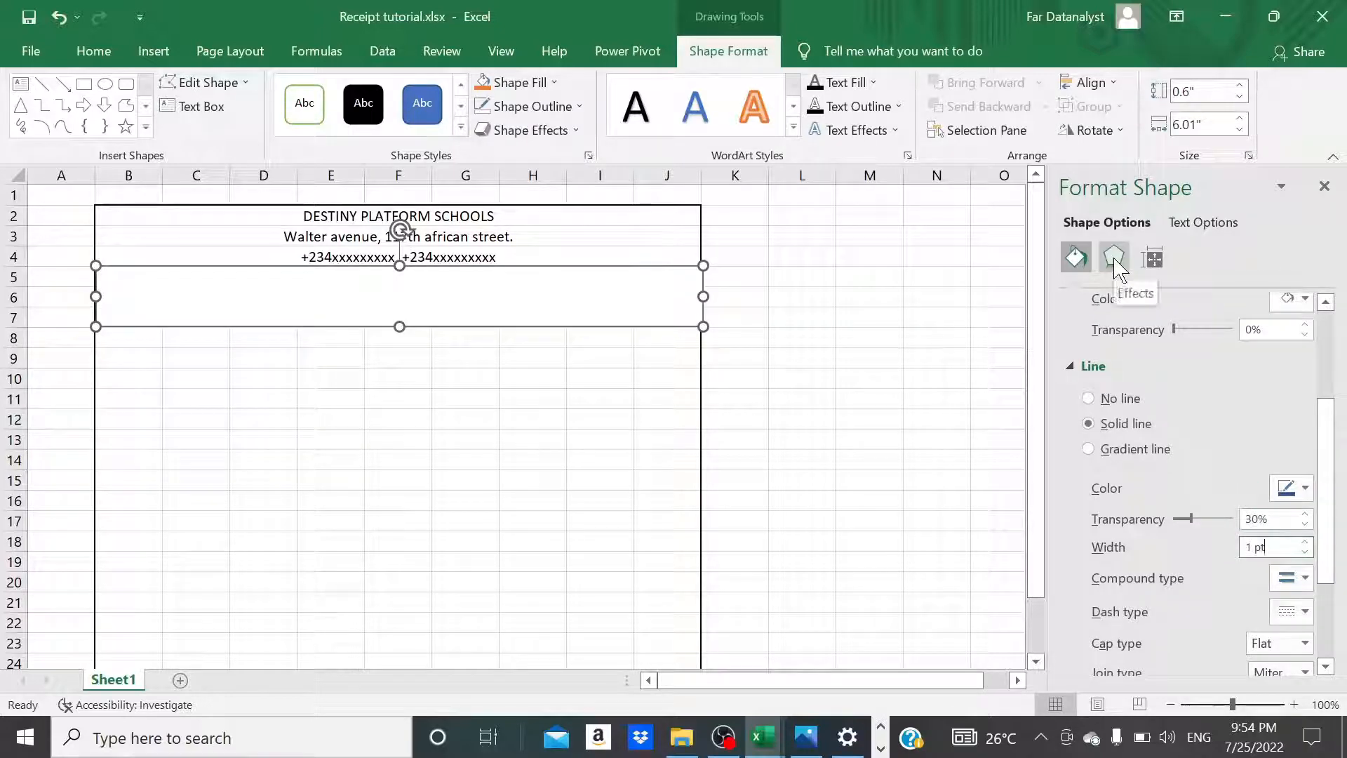
Give the rectangle a black shadow with 30% transparency.
{"action": "left_click", "coordinate": [1115, 261]}
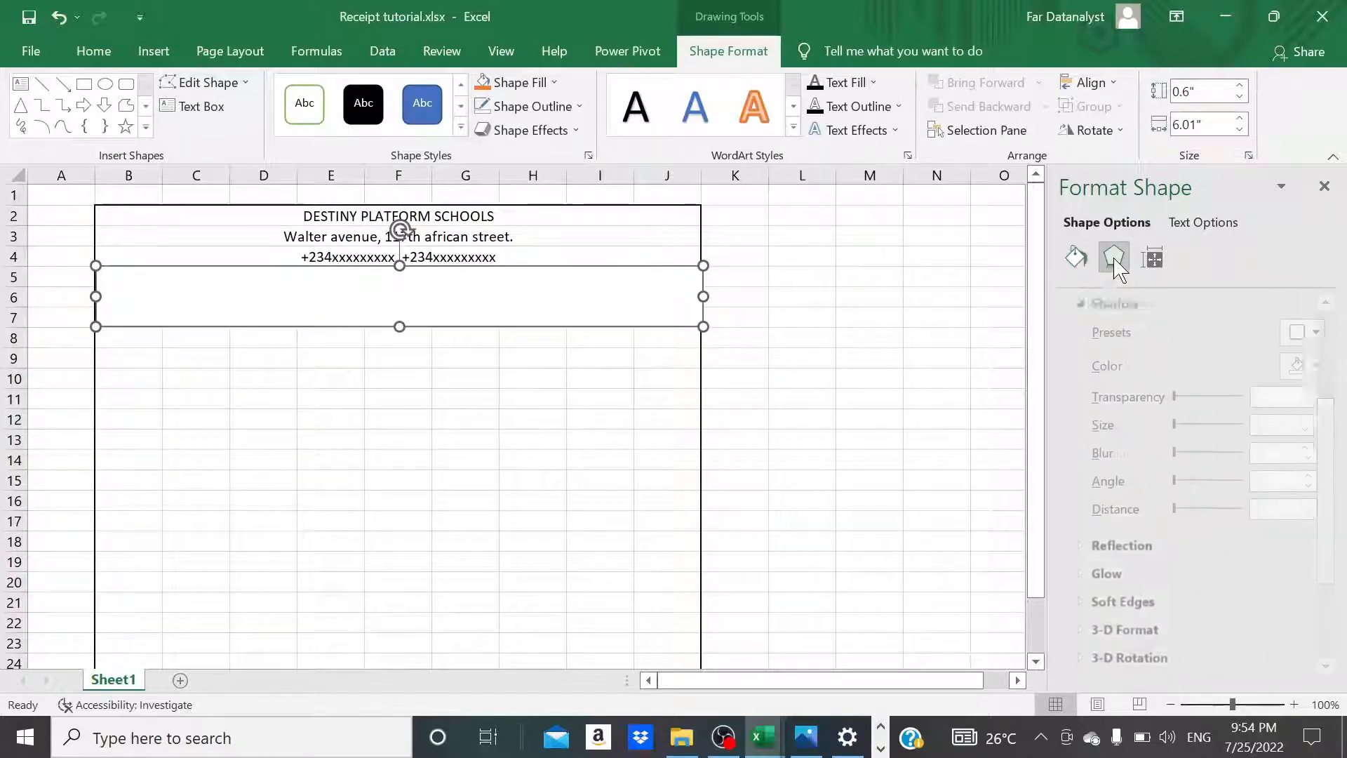
{"action": "left_click", "coordinate": [1077, 304]}
{"action": "left_click", "coordinate": [1076, 306]}
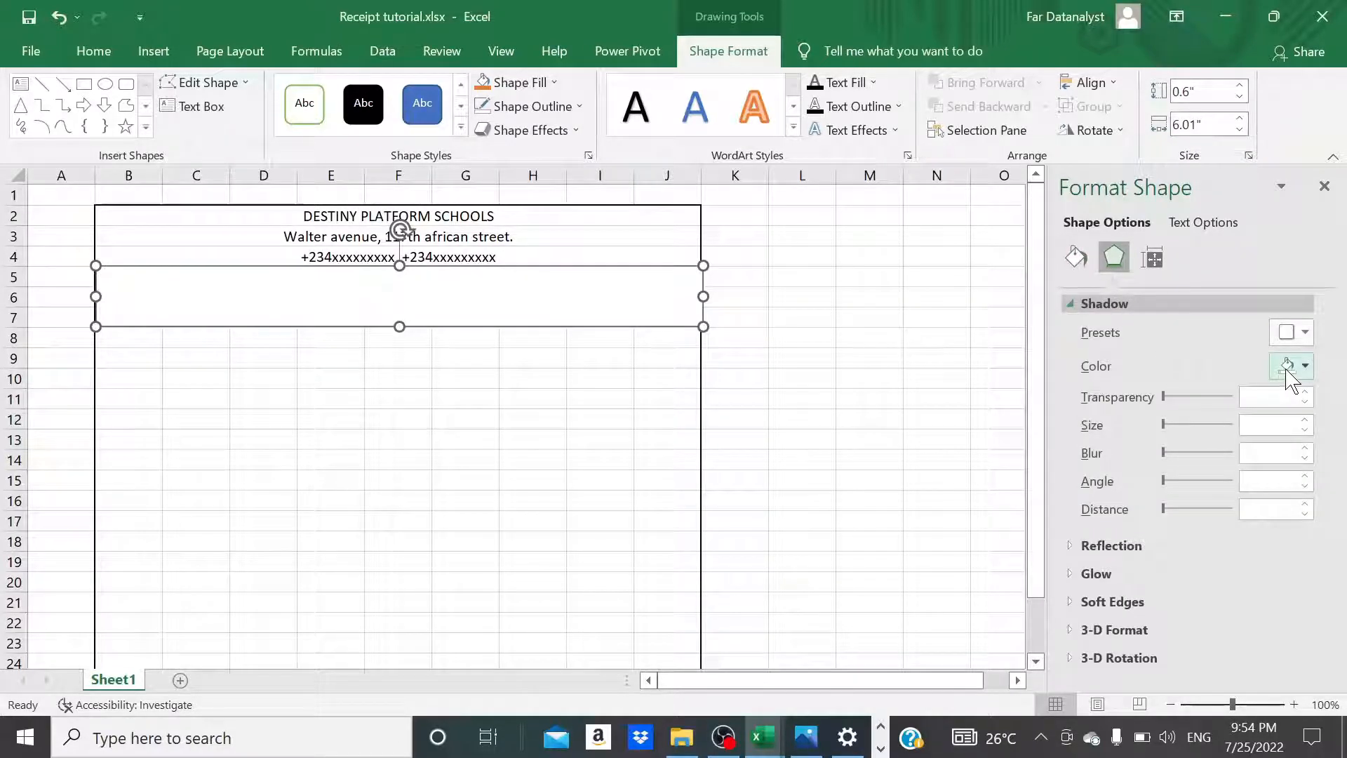
{"action": "left_click", "coordinate": [1304, 368]}
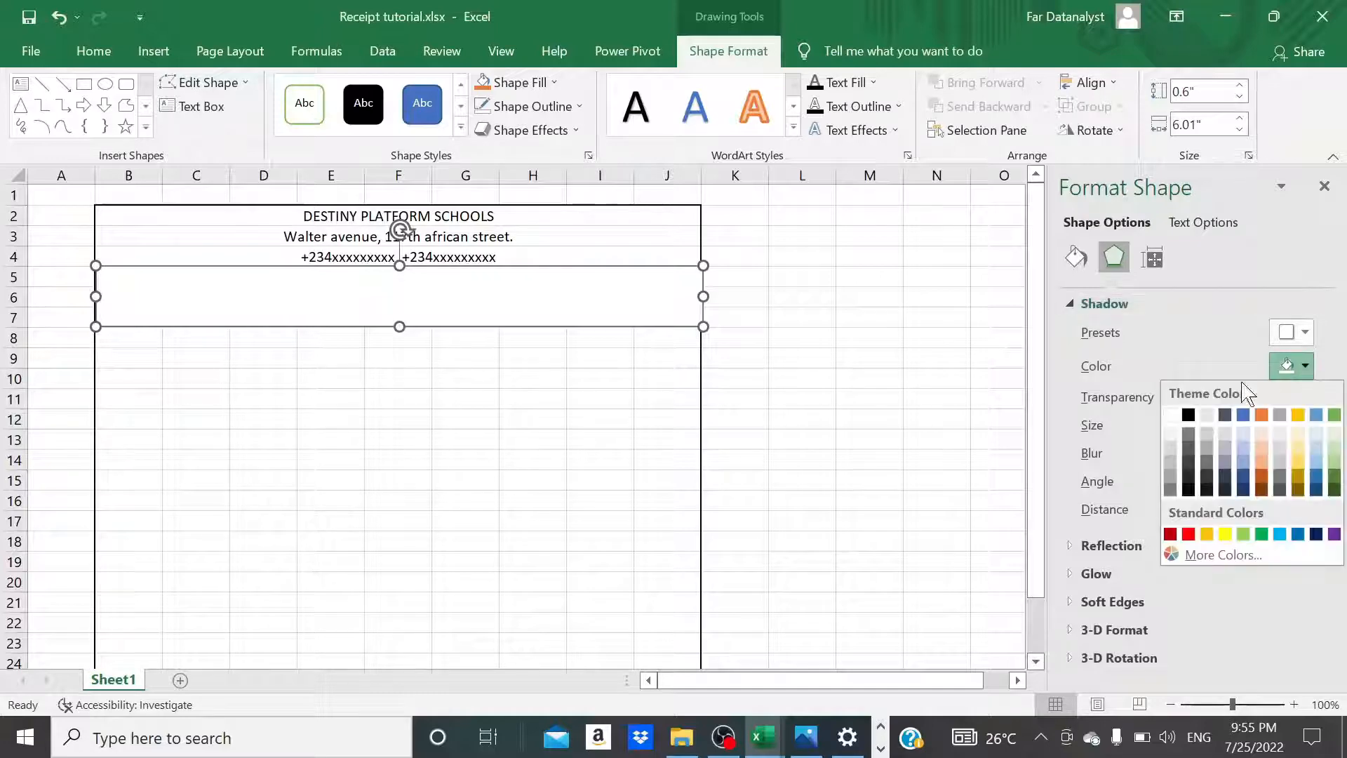
{"action": "left_click", "coordinate": [1188, 415]}
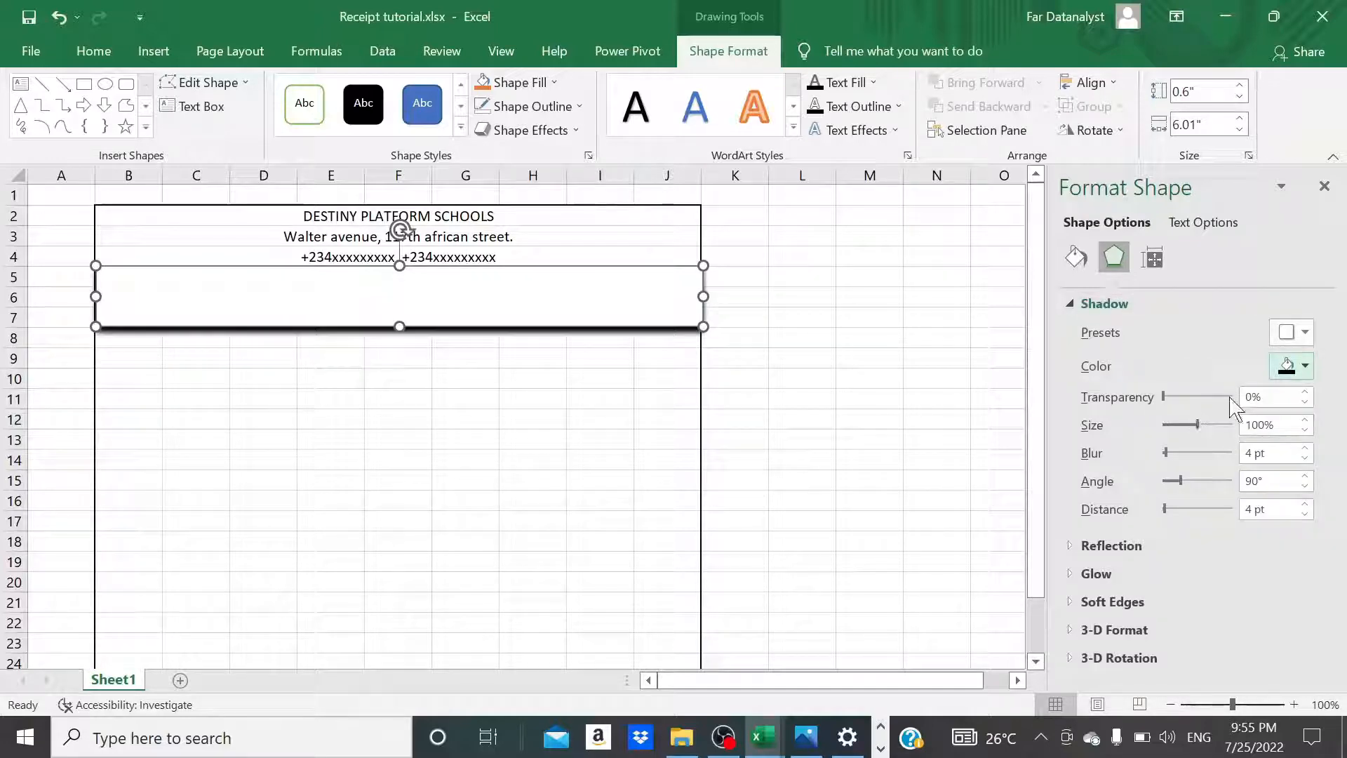
{"action": "left_click", "coordinate": [1256, 398]}
{"action": "type", "text": "30"}
{"action": "left_click", "coordinate": [1266, 425]}
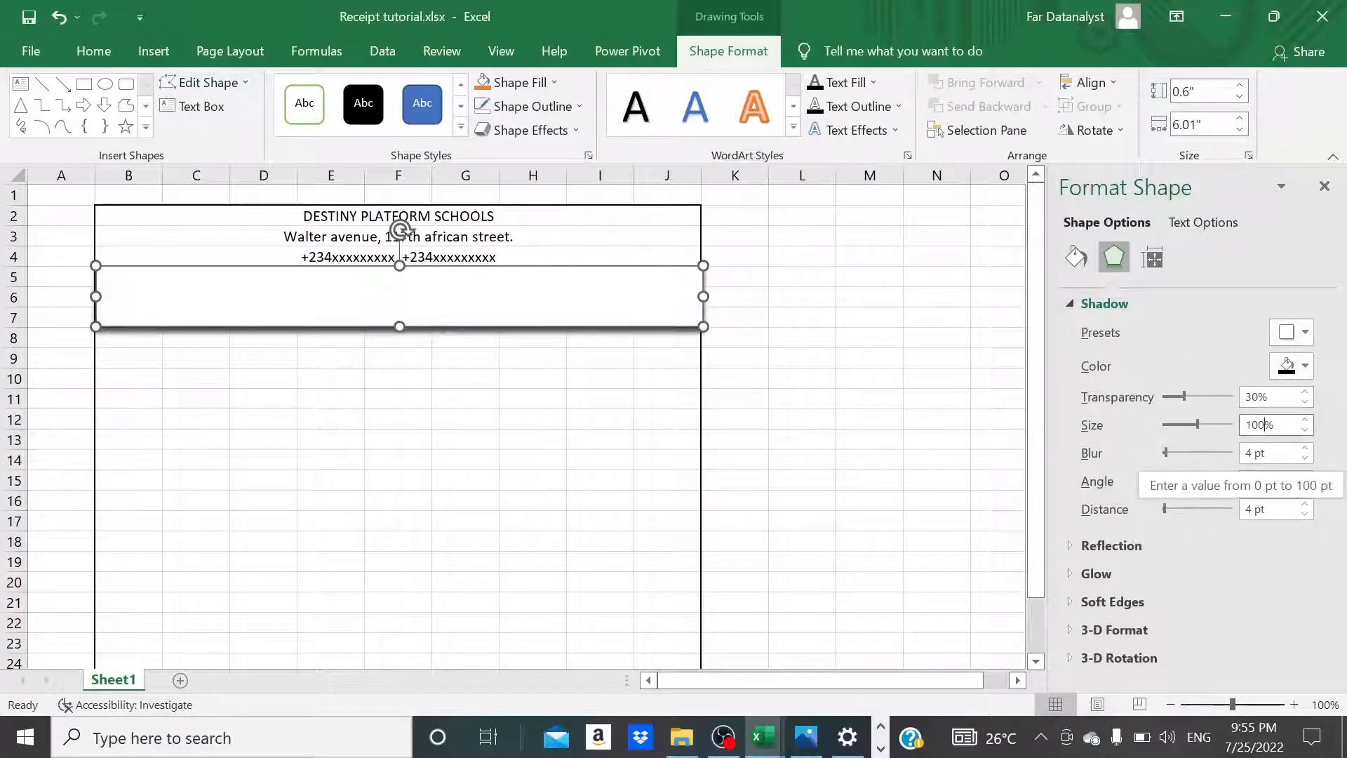
Set the rectangle shadow's blur to 0 pt, angle to 95° and distance to 6 pt.
{"action": "left_click", "coordinate": [1254, 454]}
{"action": "key", "text": "BackSpace"}
{"action": "key", "text": "BackSpace"}
{"action": "key", "text": "Tab"}
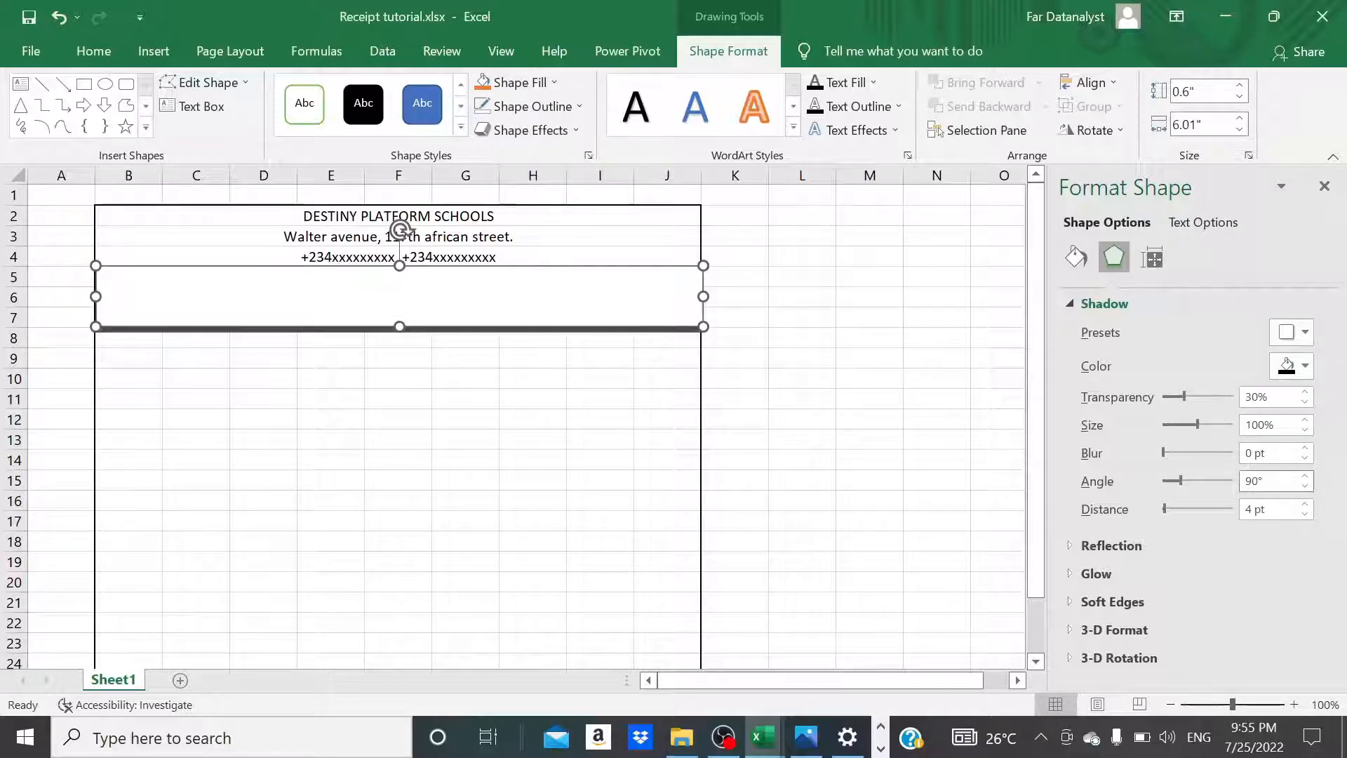
{"action": "type", "text": "95"}
{"action": "key", "text": "Return"}
{"action": "key", "text": "Tab"}
{"action": "type", "text": "6"}
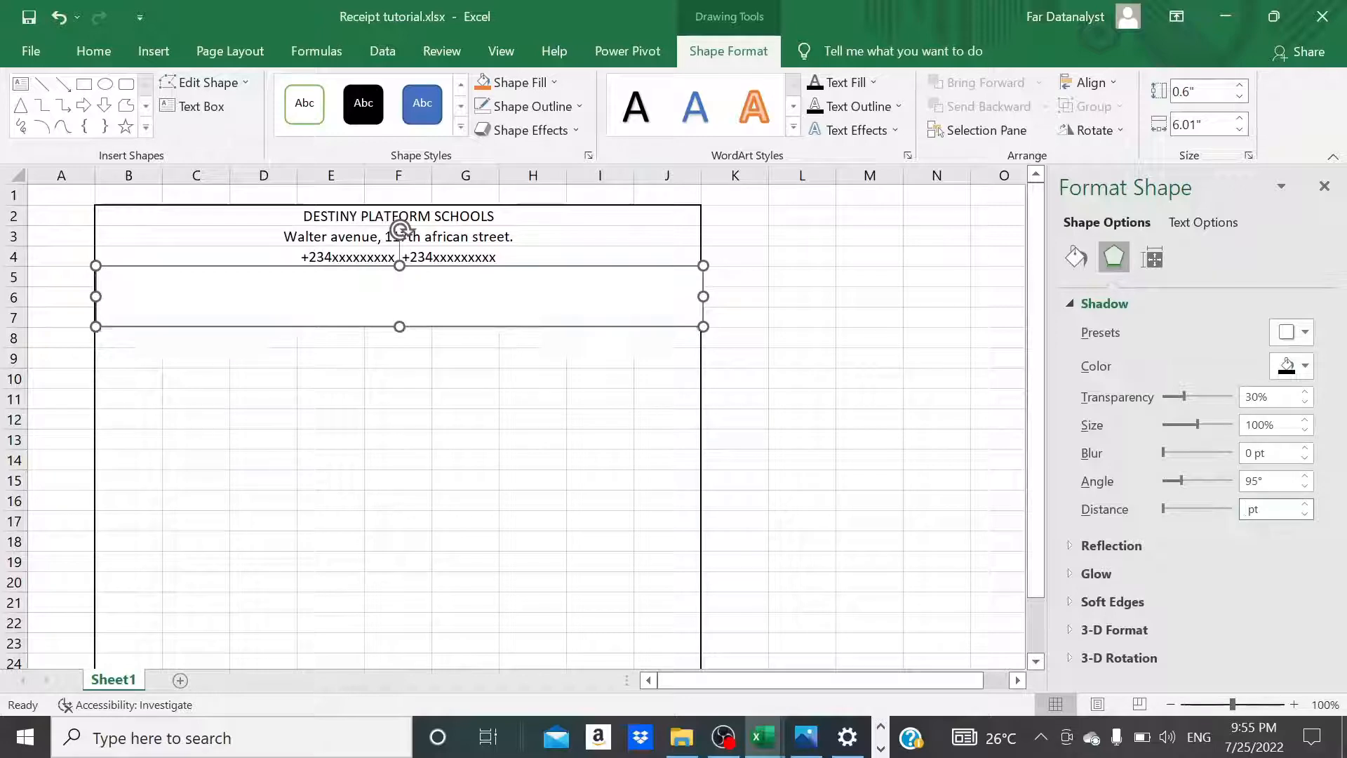
{"action": "key", "text": "Return"}
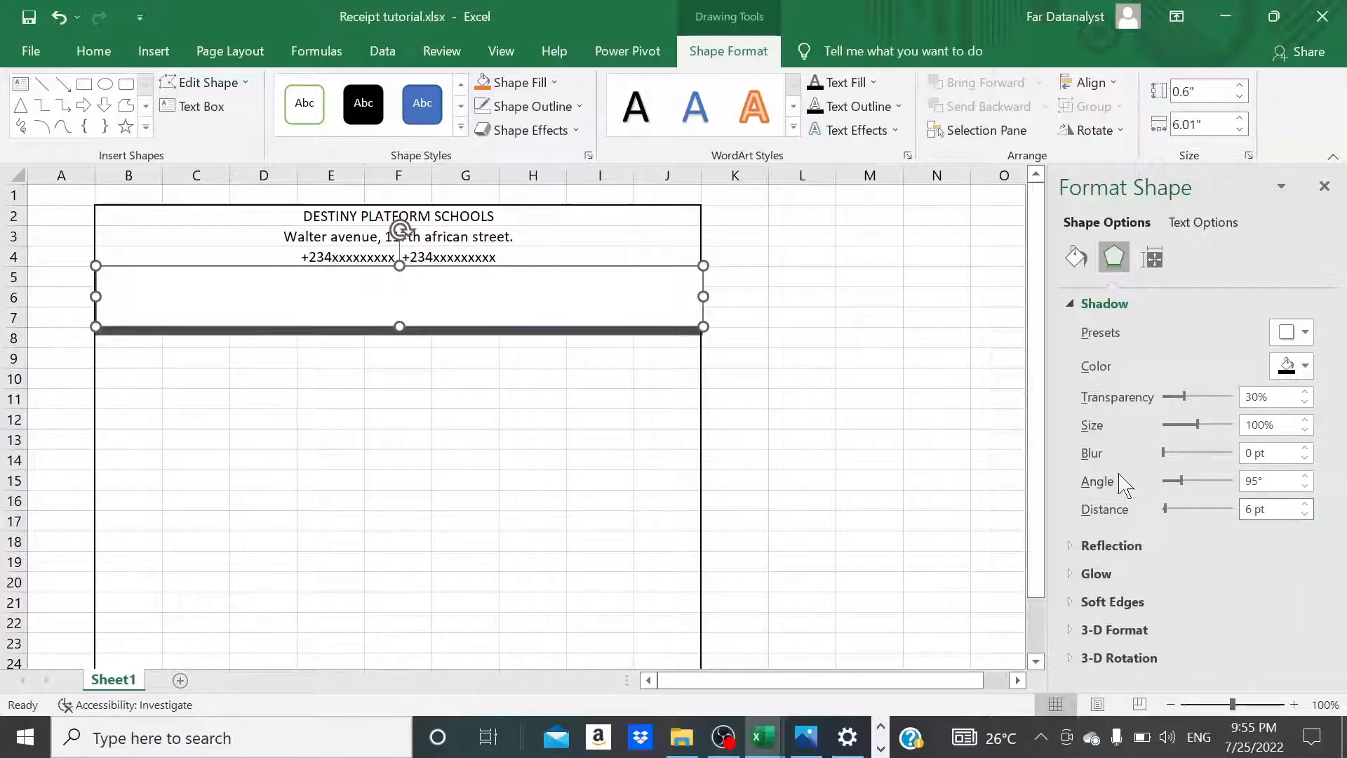
Narrow the rectangle to about 5.97" wide so its right edge lines up with the border along column J.
{"action": "left_click", "coordinate": [701, 387]}
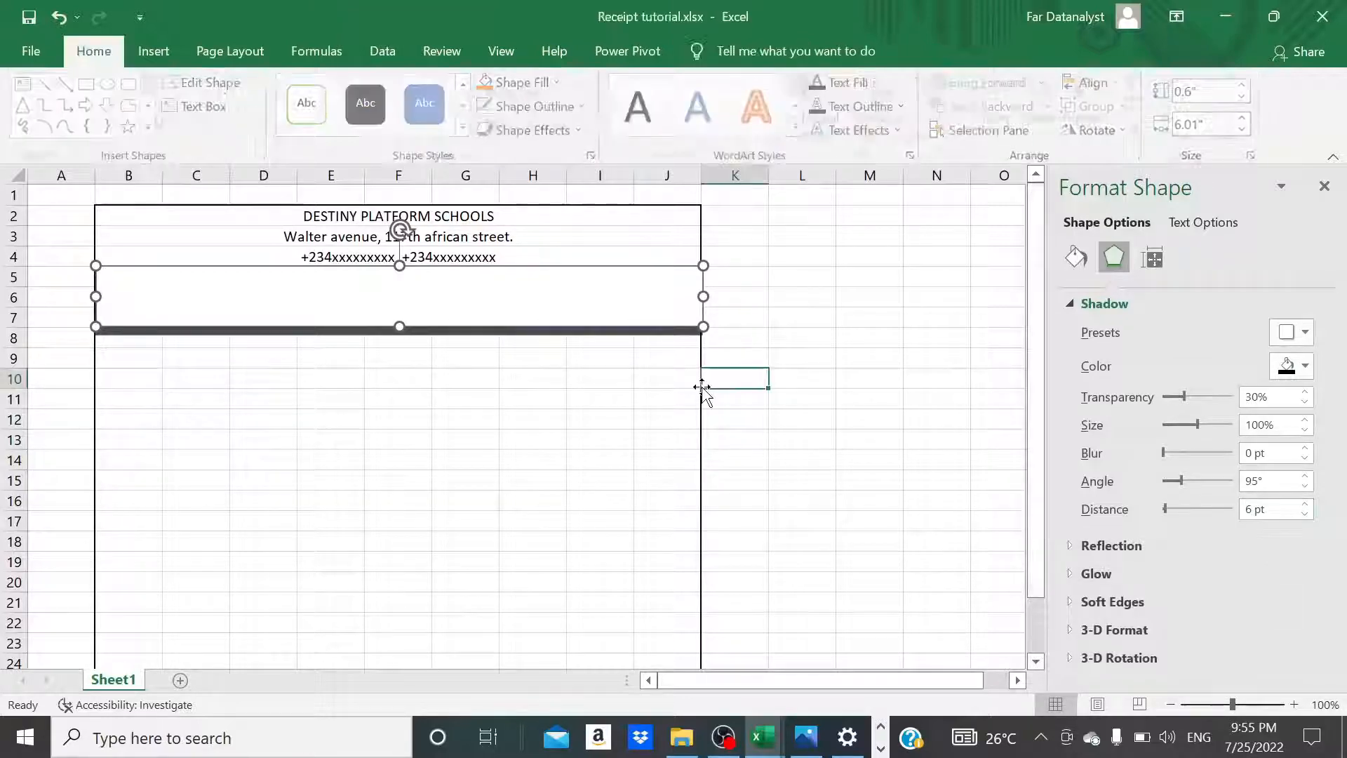
{"action": "left_click", "coordinate": [781, 331]}
{"action": "left_click", "coordinate": [672, 303]}
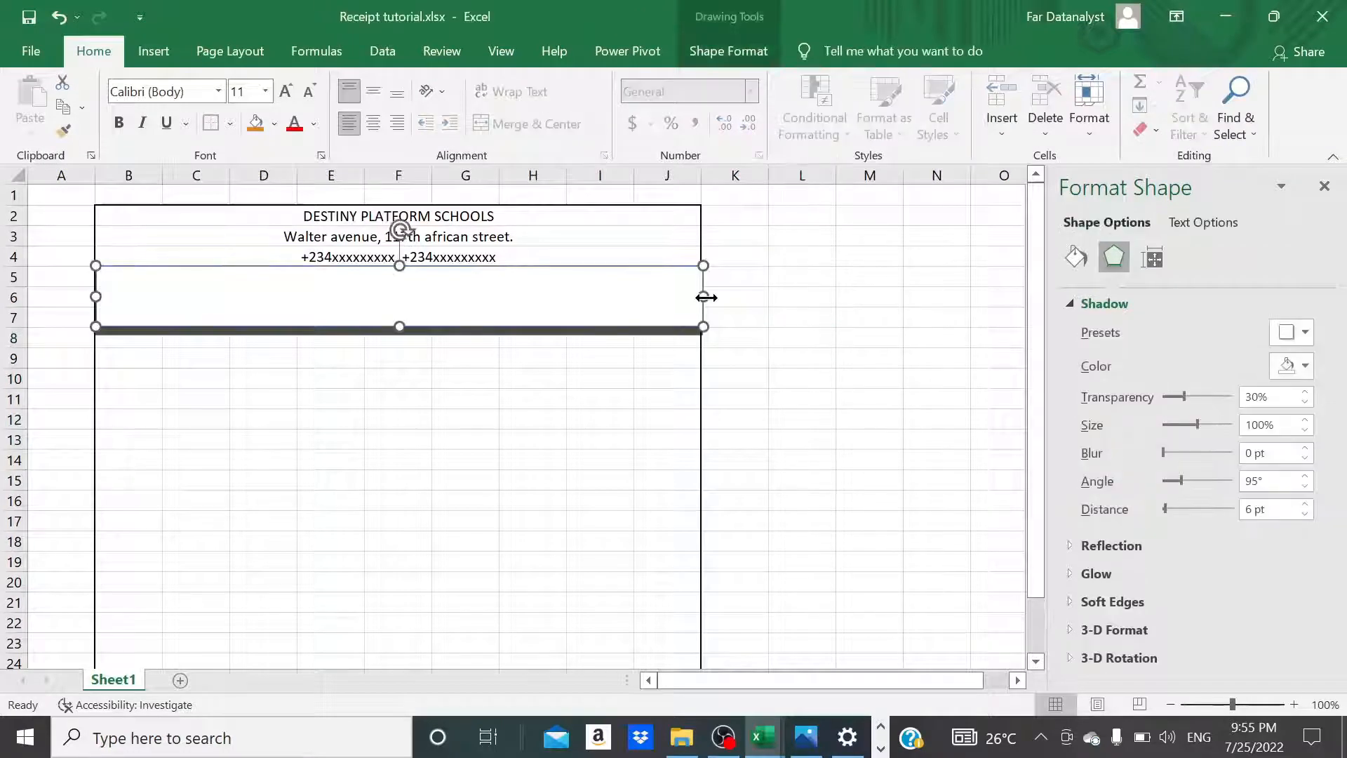
{"action": "left_click_drag", "start_coordinate": [704, 297], "coordinate": [700, 294]}
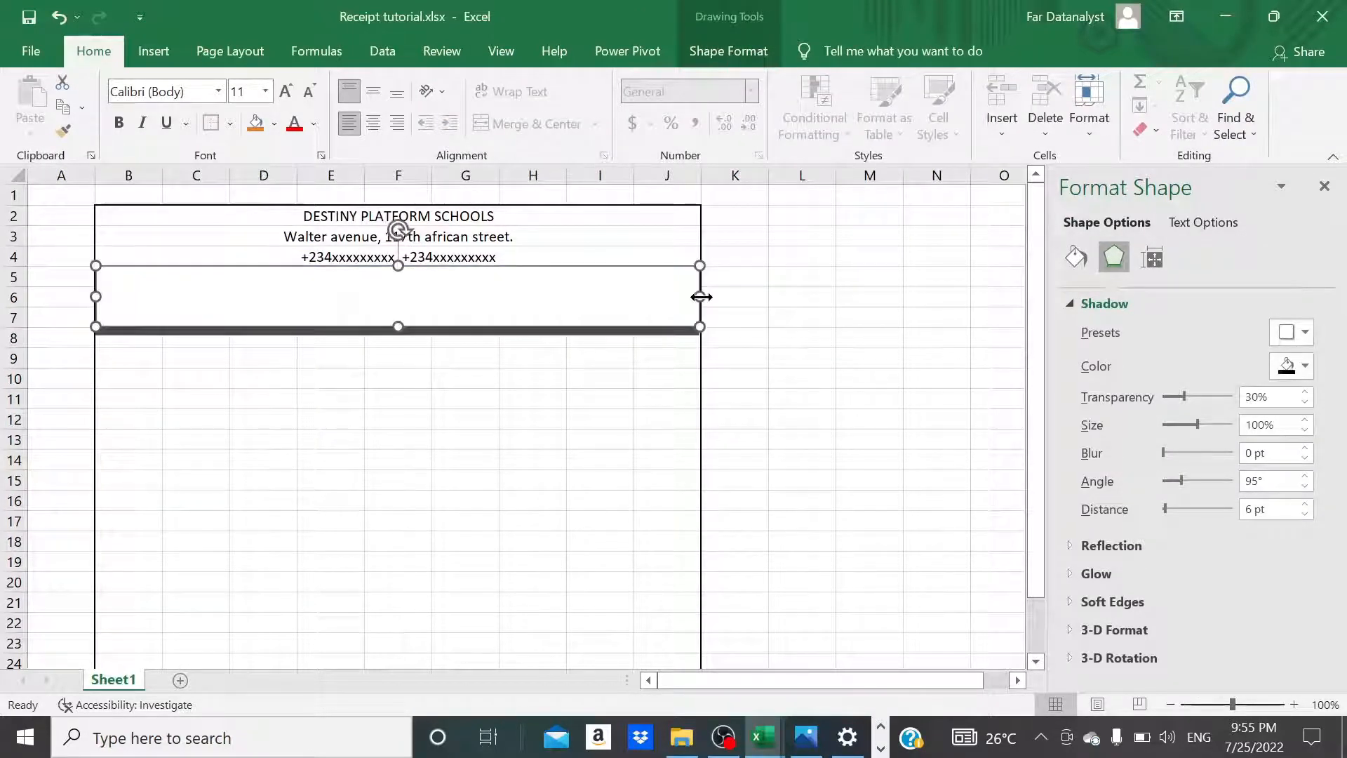
{"action": "left_click", "coordinate": [758, 339]}
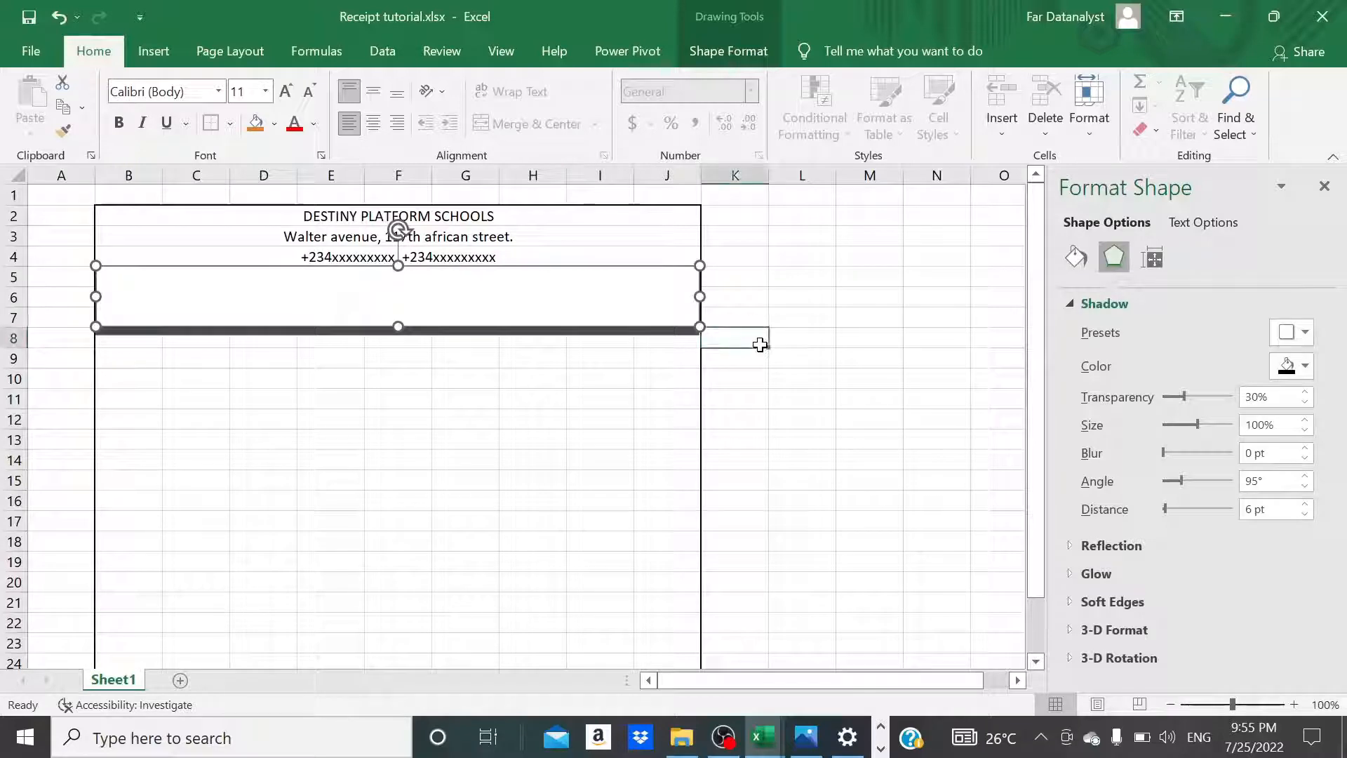
Change the rectangle's outline color to black.
{"action": "left_click", "coordinate": [641, 295]}
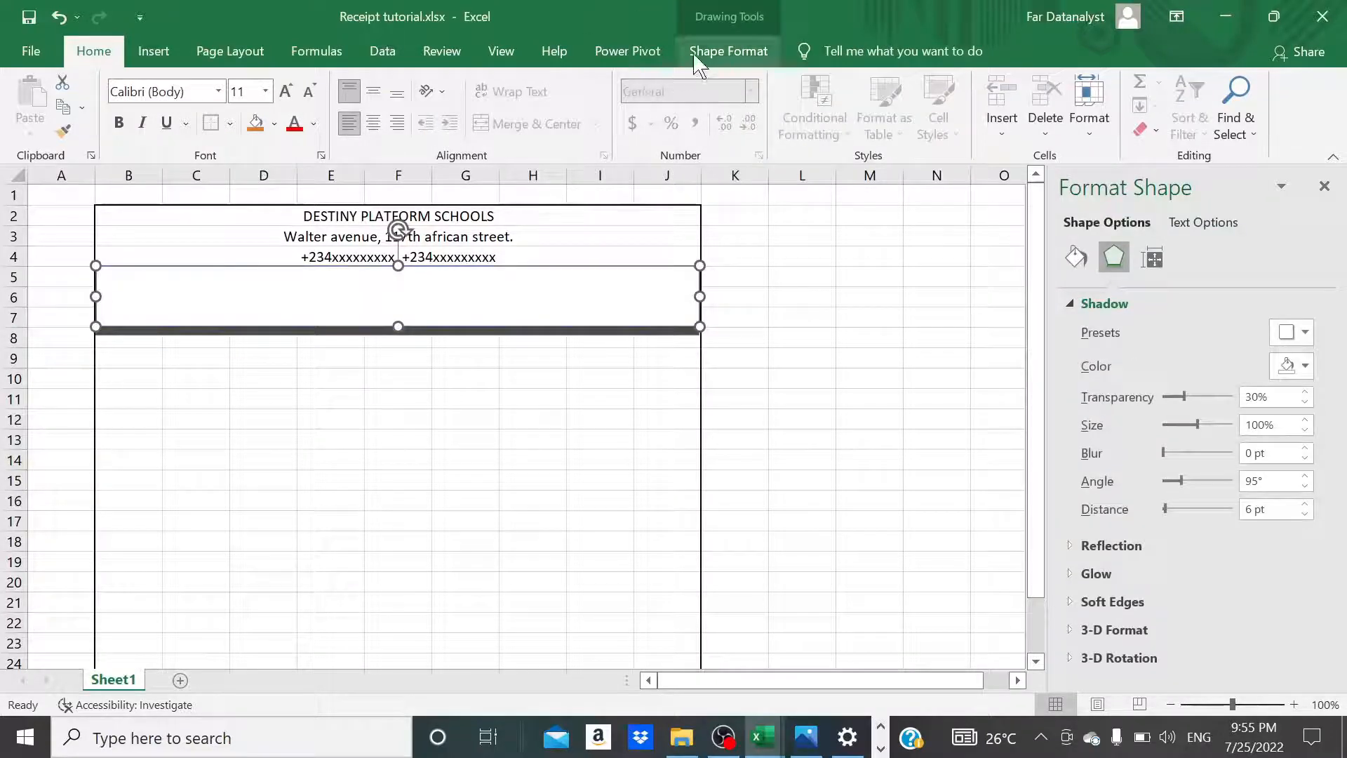
{"action": "left_click", "coordinate": [699, 59]}
{"action": "left_click", "coordinate": [569, 112]}
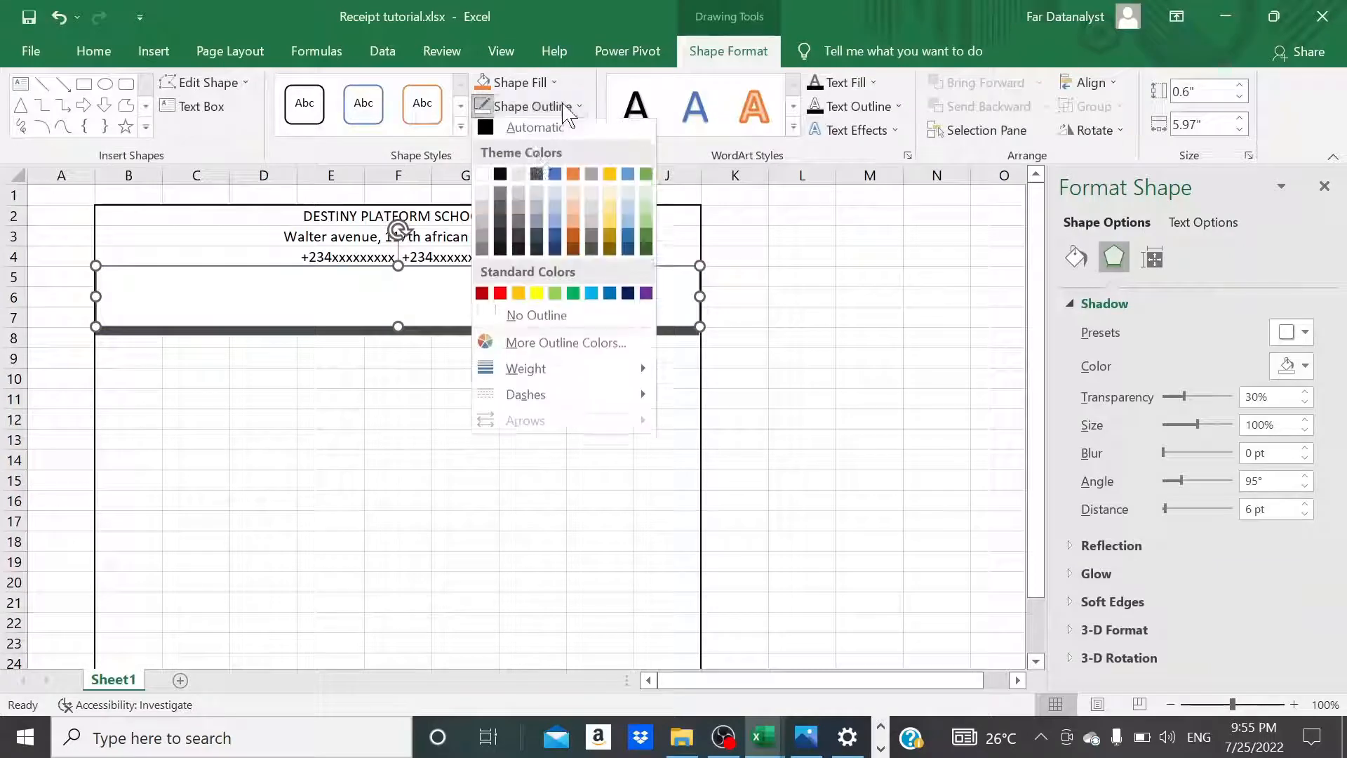
{"action": "left_click", "coordinate": [501, 179]}
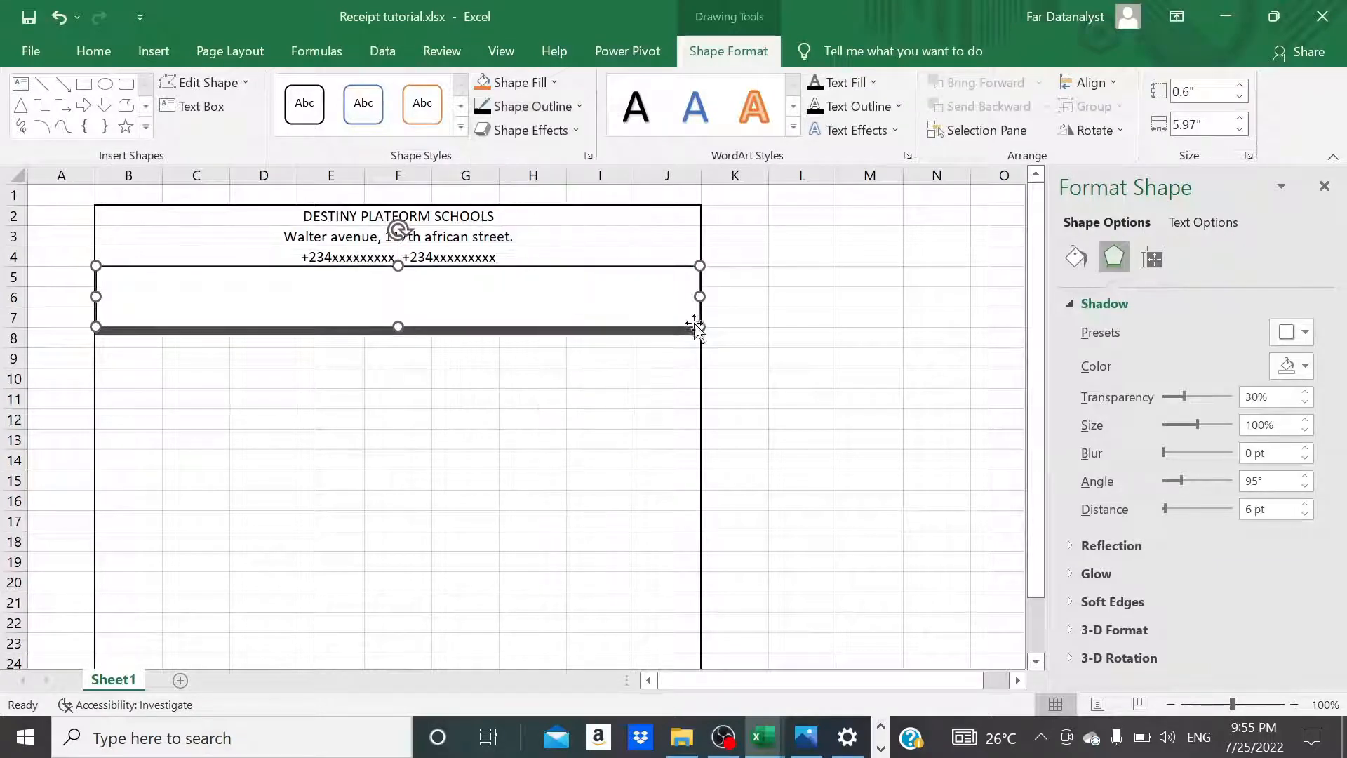
{"action": "left_click", "coordinate": [771, 356]}
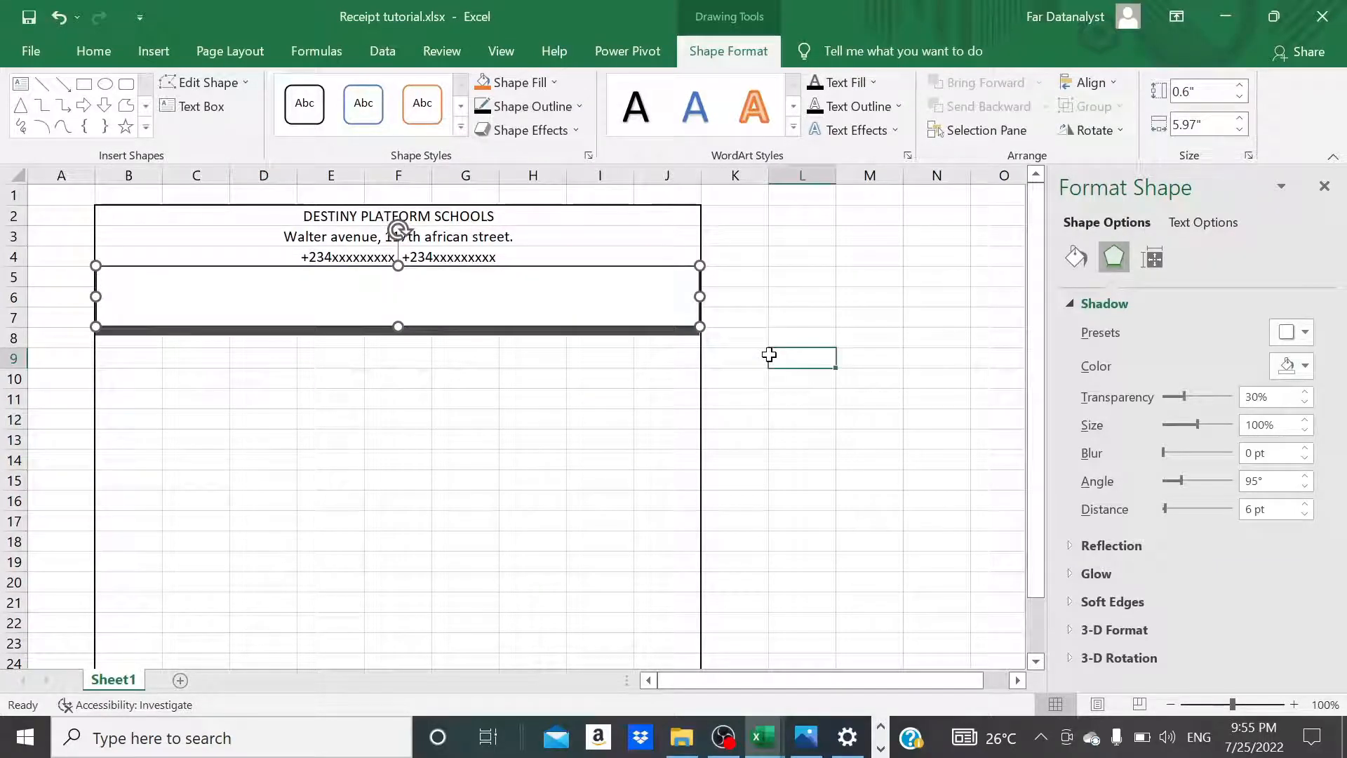
Draw a text box about 0.58" high and 5.47" wide inside the rectangle and enter FEES RECEIPT in it.
{"action": "left_click", "coordinate": [590, 290]}
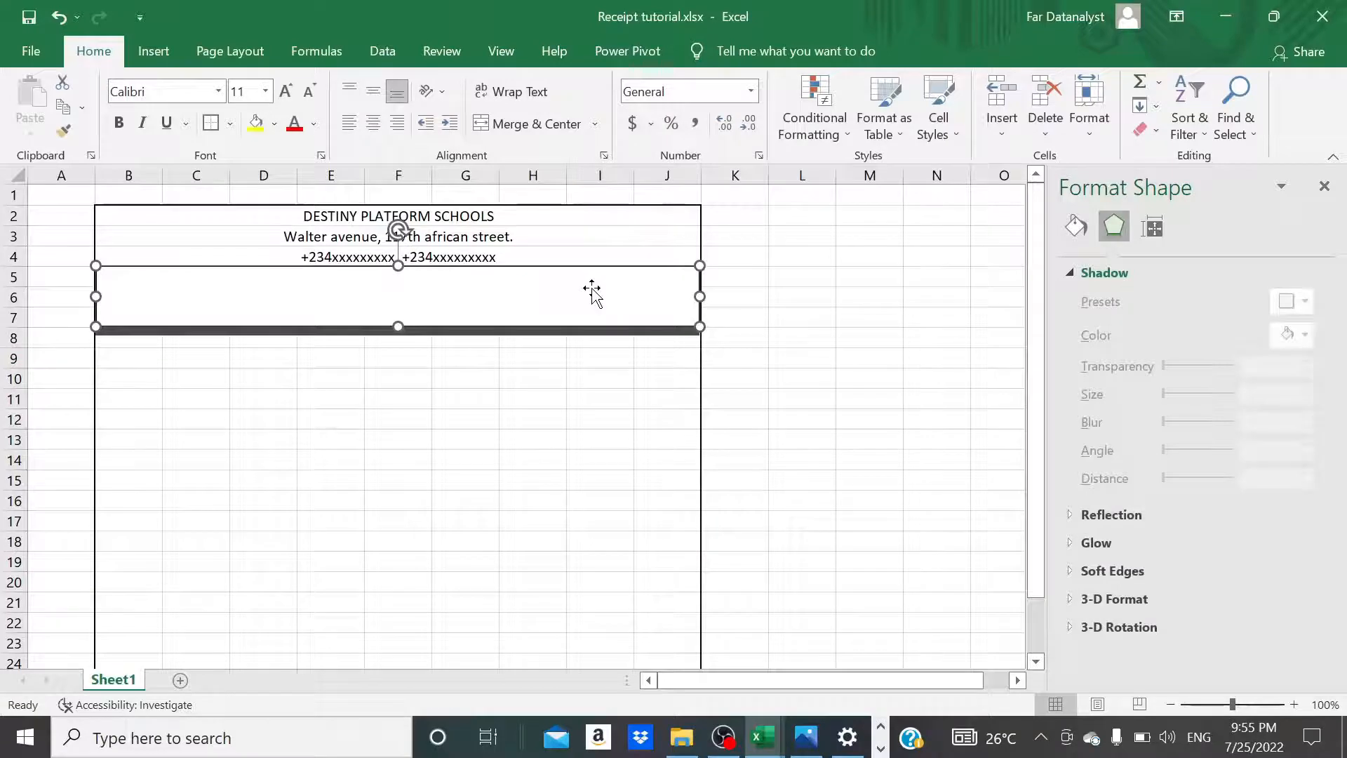
{"action": "left_click", "coordinate": [144, 52]}
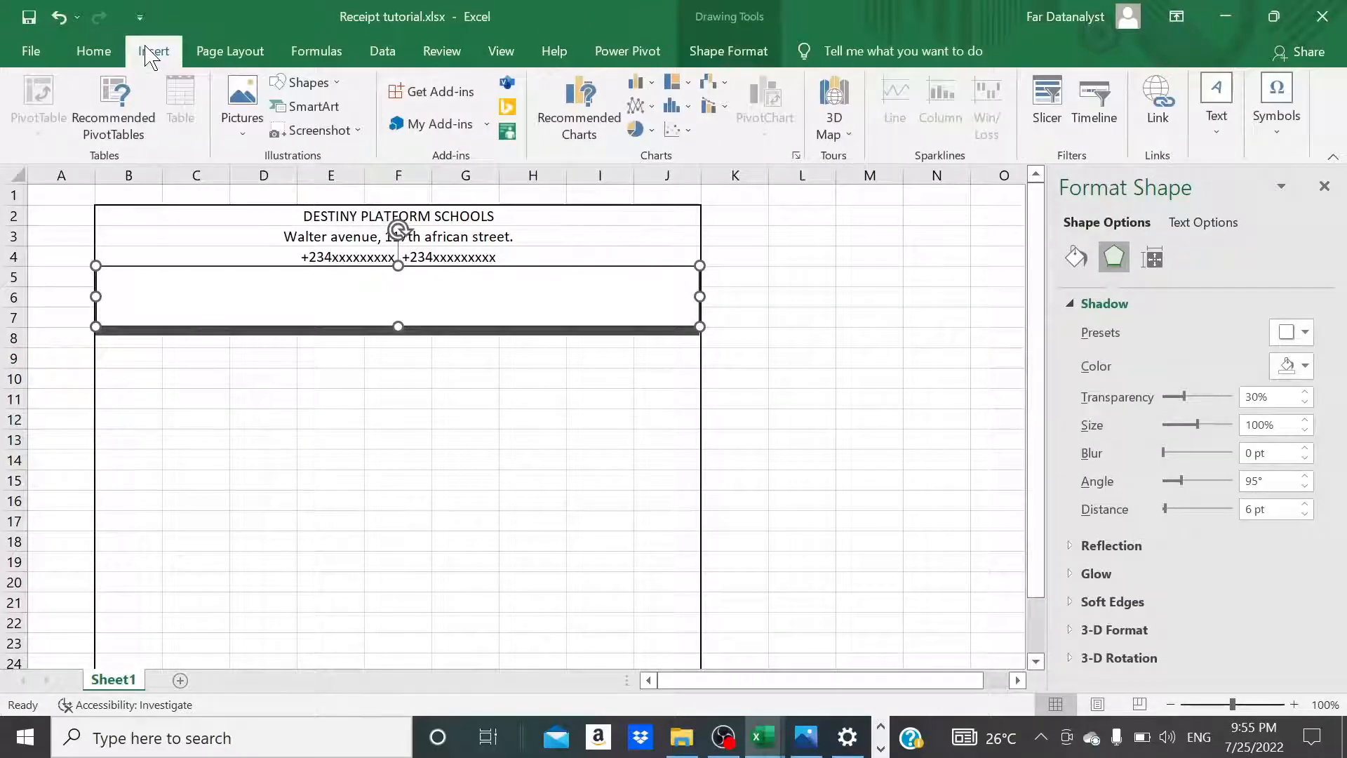
{"action": "left_click", "coordinate": [1218, 118]}
{"action": "left_click", "coordinate": [1105, 203]}
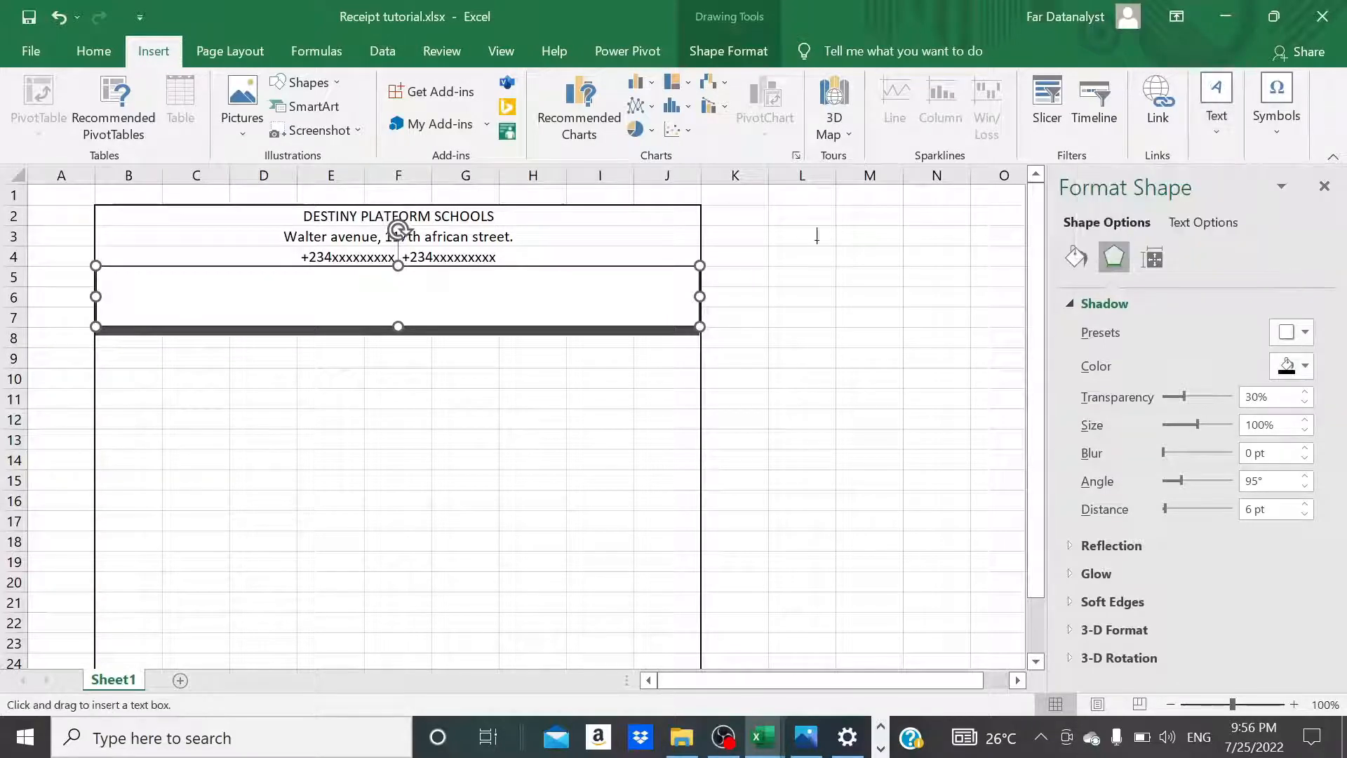
{"action": "left_click_drag", "start_coordinate": [127, 267], "coordinate": [680, 325]}
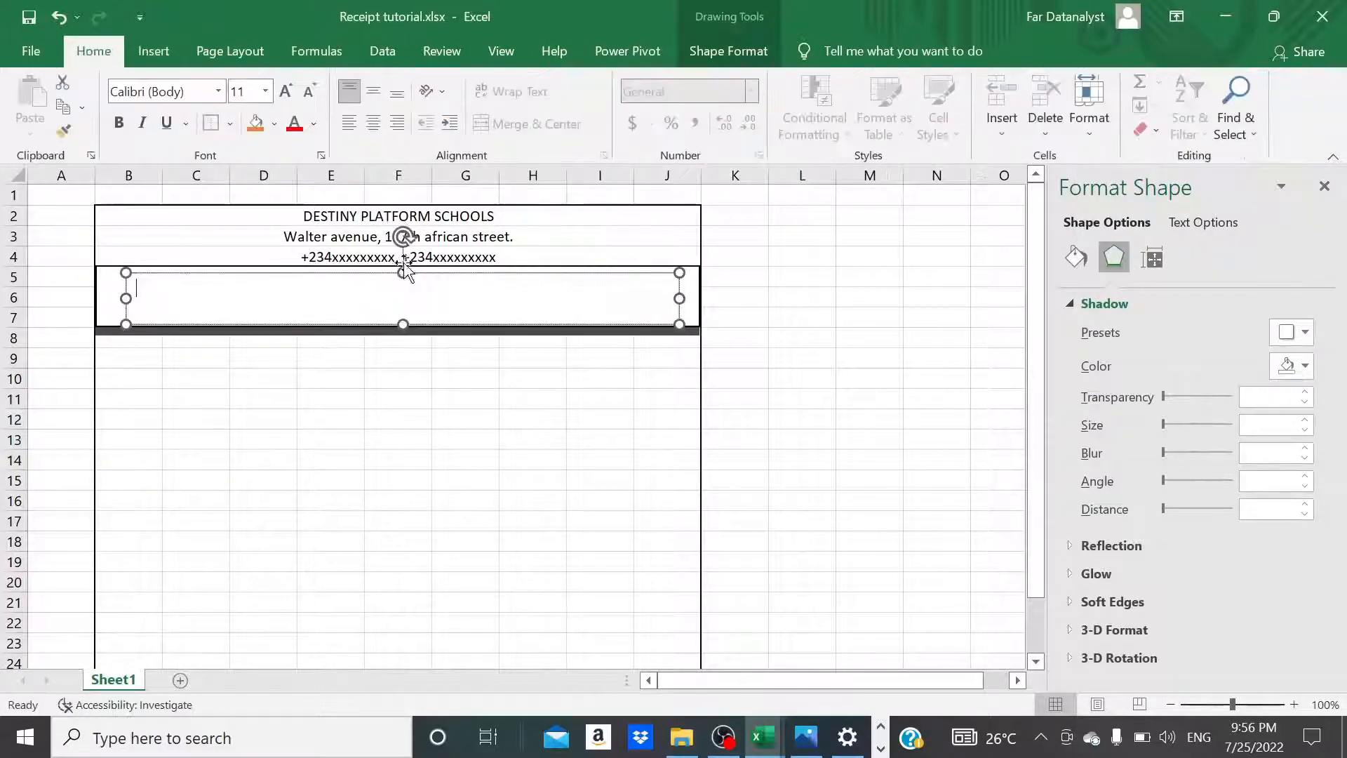
{"action": "type", "text": "FEES RECEIPT"}
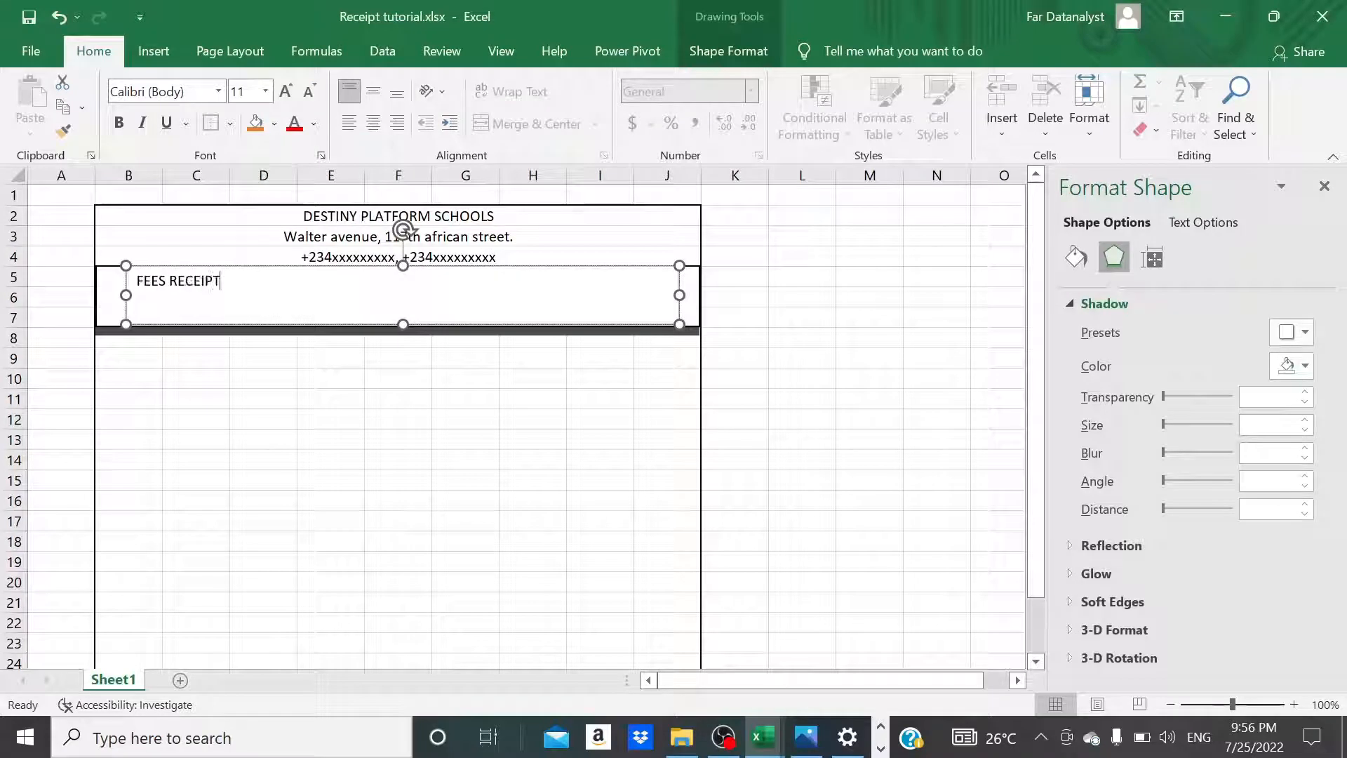
Remove the outline from the FEES RECEIPT text box.
{"action": "left_click", "coordinate": [263, 378]}
{"action": "left_click", "coordinate": [403, 267]}
{"action": "left_click", "coordinate": [726, 55]}
{"action": "left_click", "coordinate": [566, 106]}
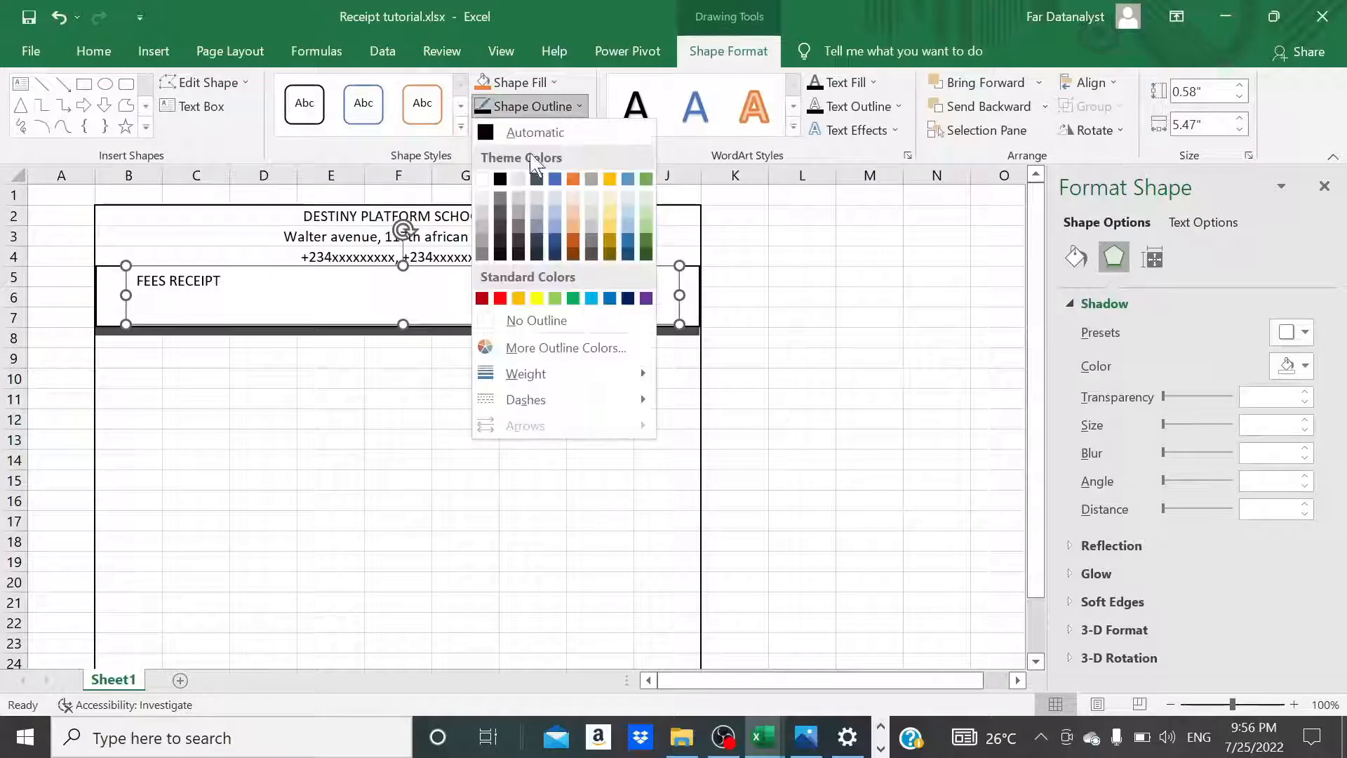
{"action": "left_click", "coordinate": [506, 323]}
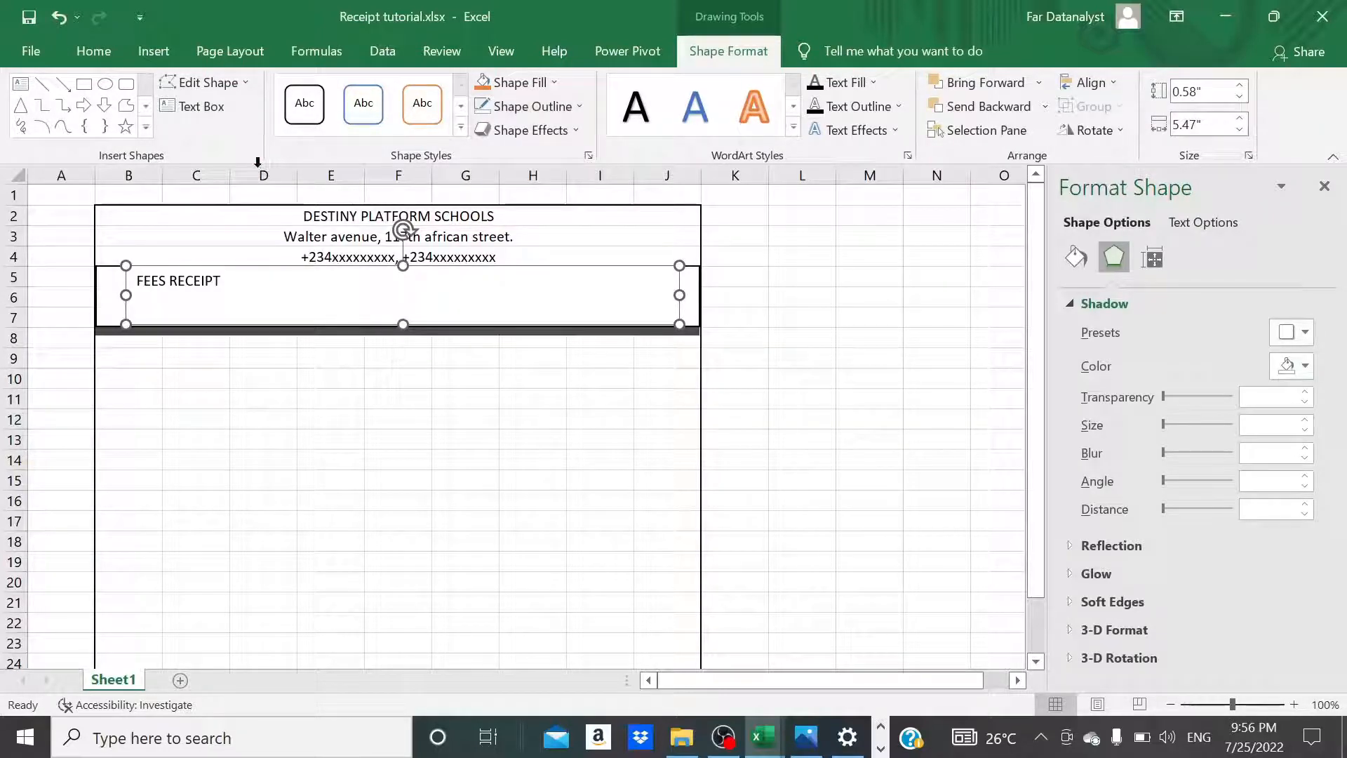
Center the FEES RECEIPT text horizontally and format it in Baskerville Old Face at size 24.
{"action": "left_click", "coordinate": [103, 54]}
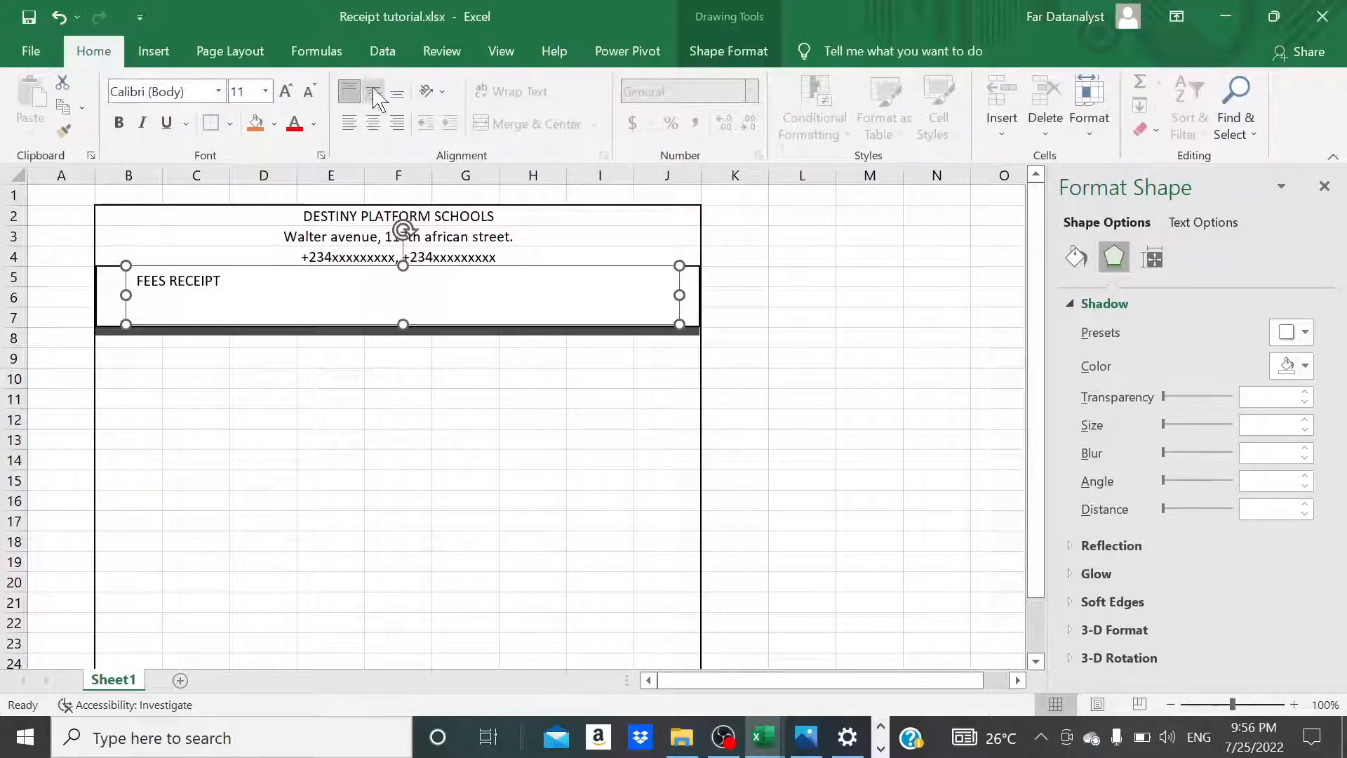
{"action": "left_click", "coordinate": [374, 122]}
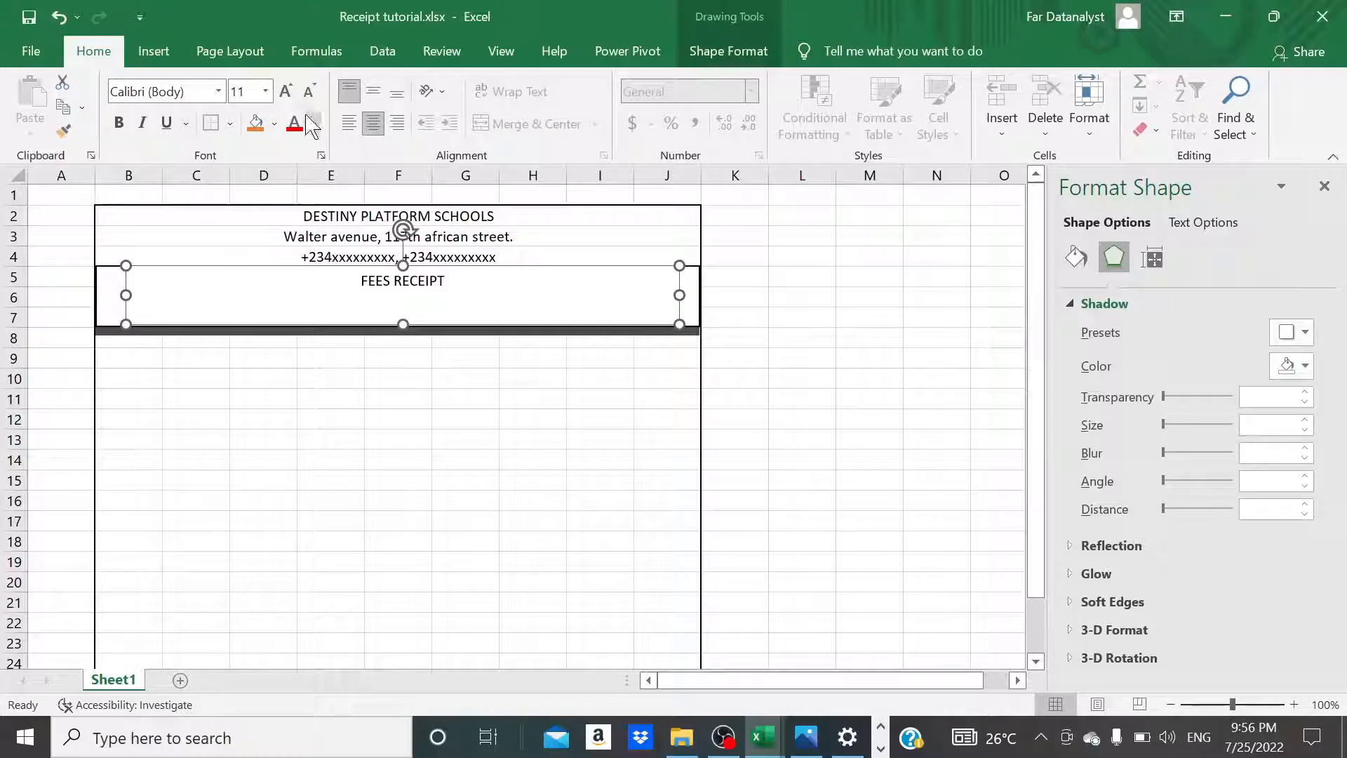
{"action": "left_click", "coordinate": [240, 92]}
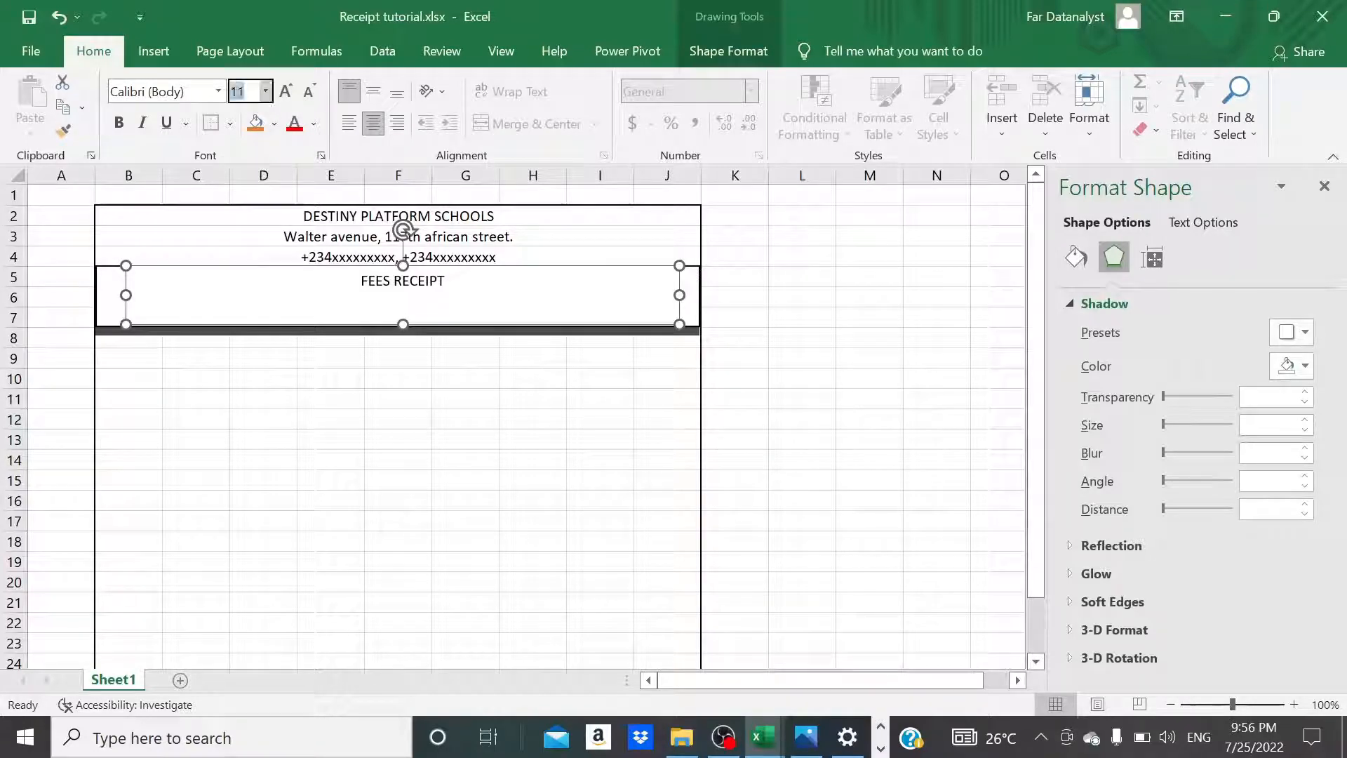
{"action": "key", "text": "Return"}
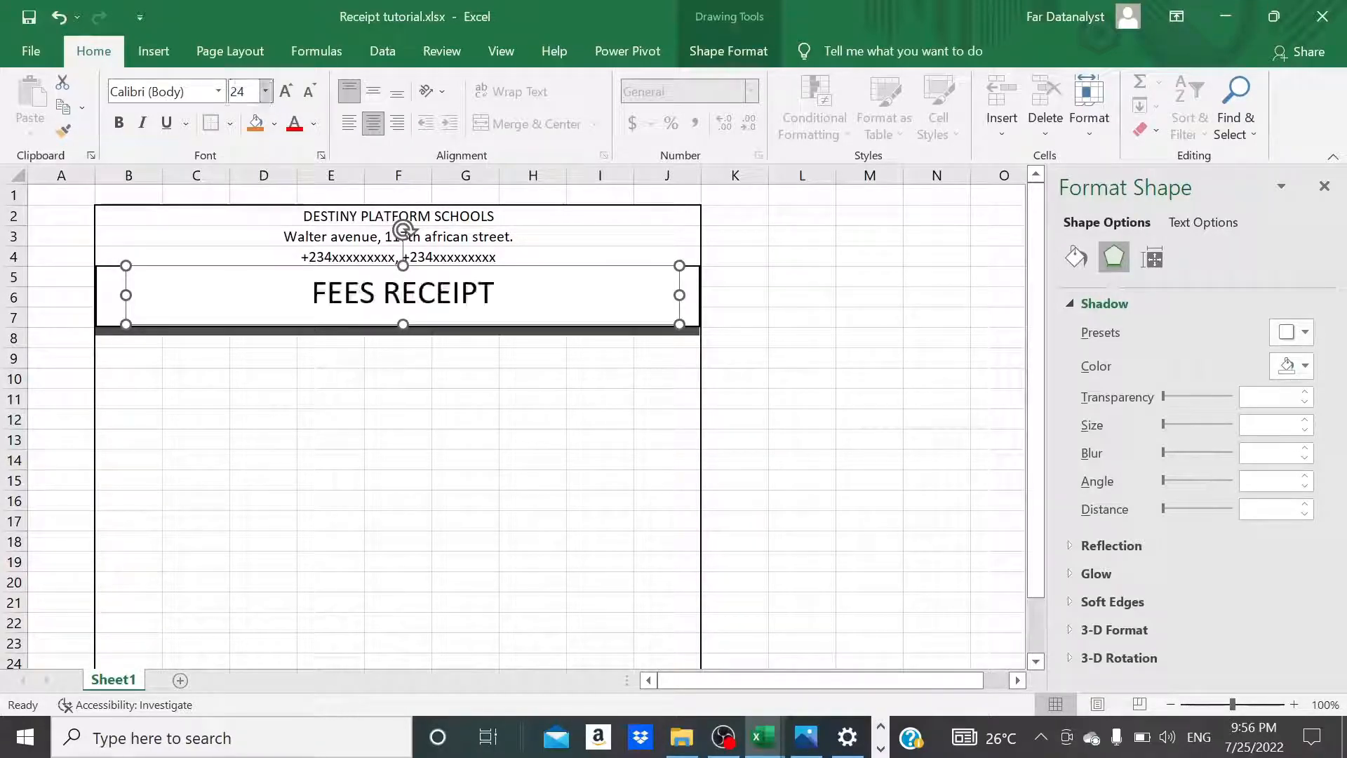
{"action": "left_click", "coordinate": [219, 92]}
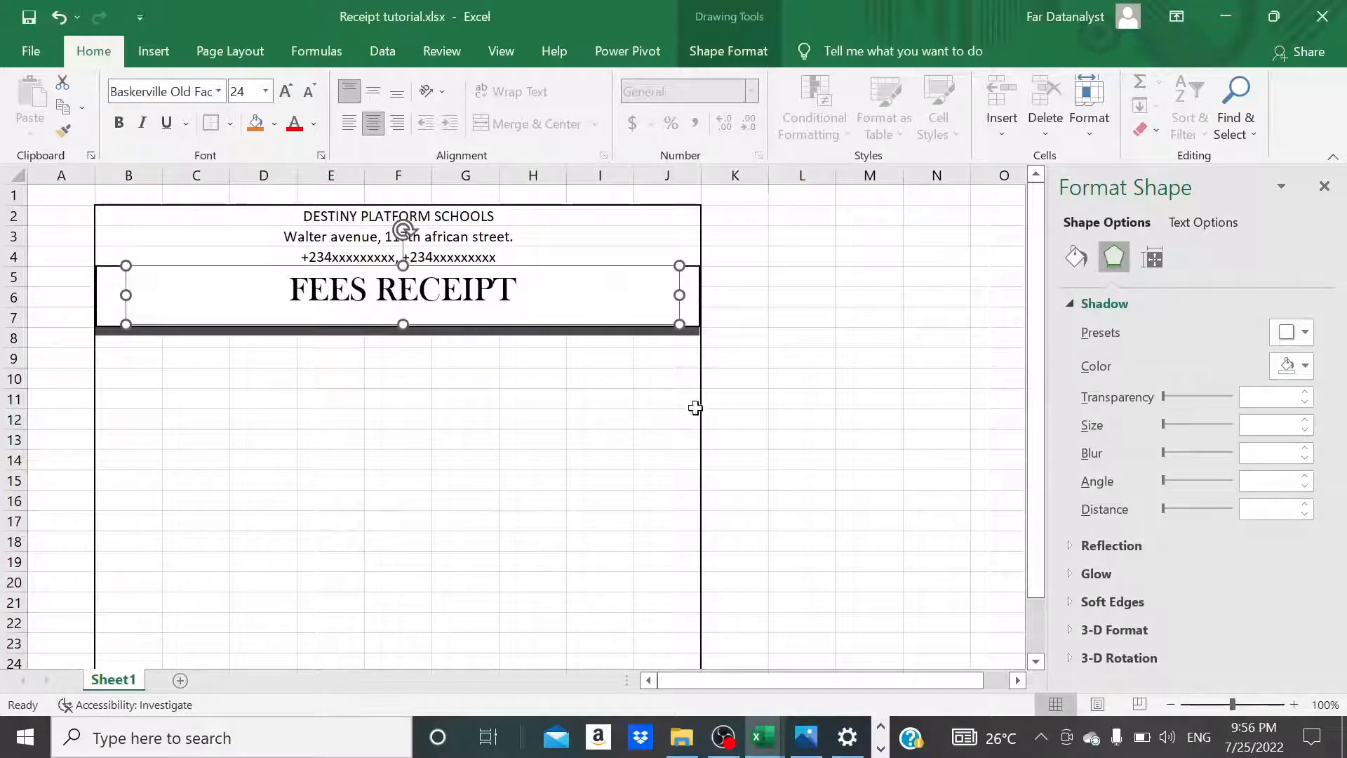
{"action": "left_click", "coordinate": [788, 420]}
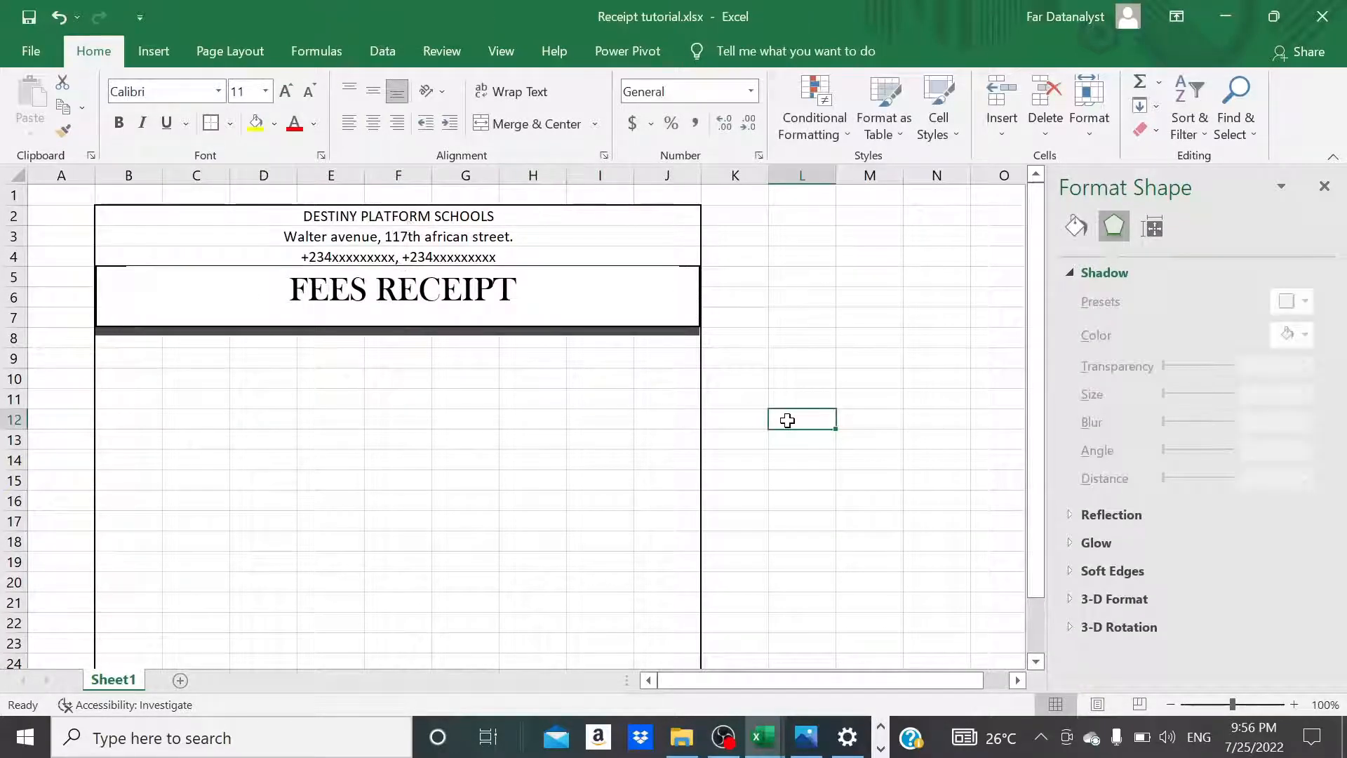
{"action": "left_click", "coordinate": [685, 327]}
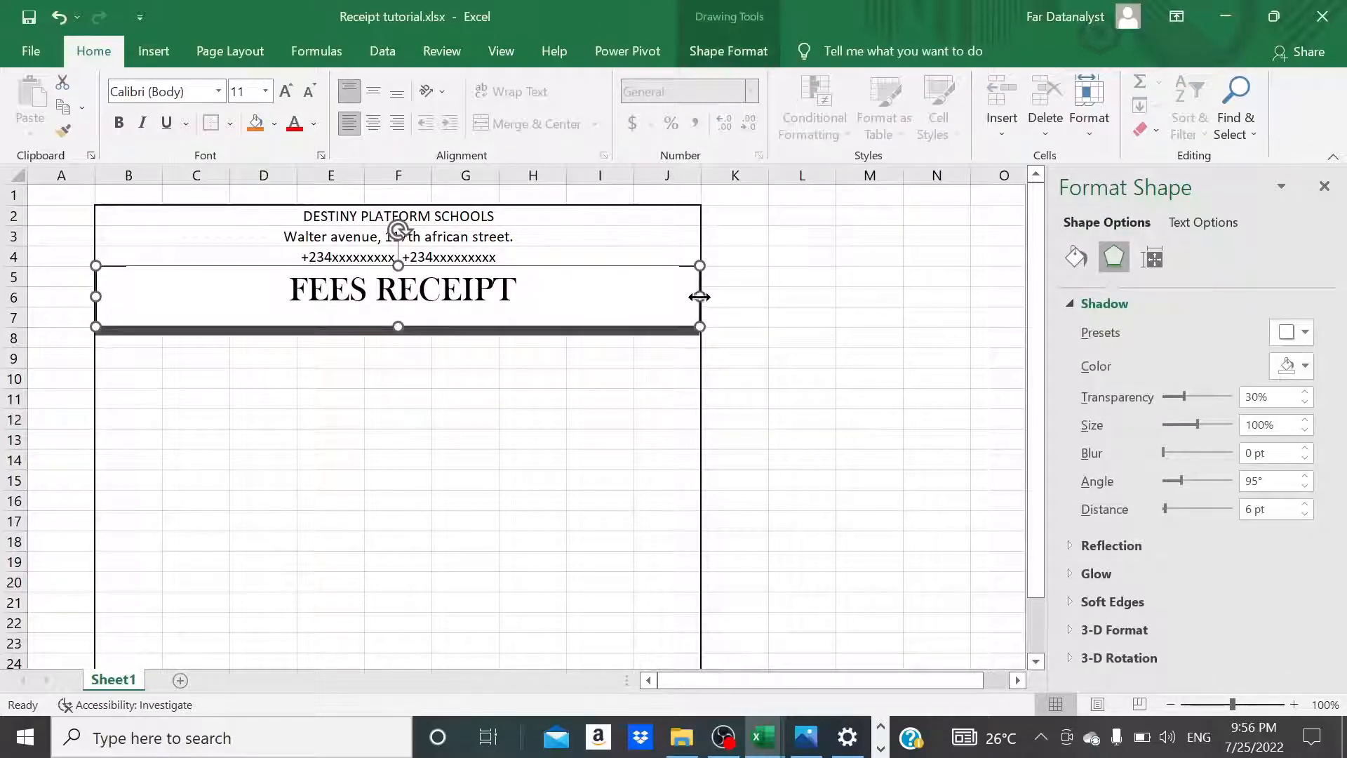
Widen the FEES RECEIPT banner shape slightly to meet the receipt's right-hand border.
{"action": "left_click_drag", "start_coordinate": [699, 297], "coordinate": [702, 298]}
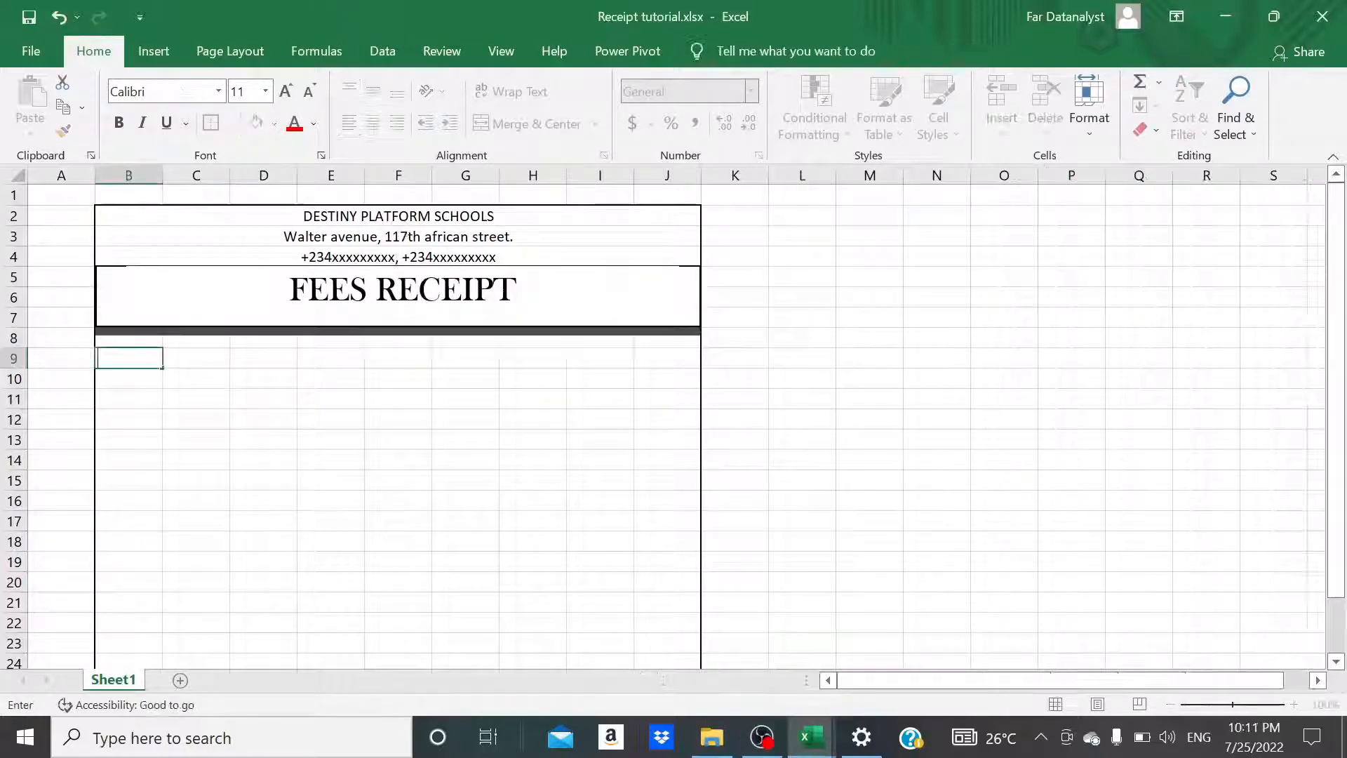
Enter the labels Transaction no:, Registration no:, Student name:, Class: and Payment mode: in cells B9 to B13.
{"action": "type", "text": "Transaction no:"}
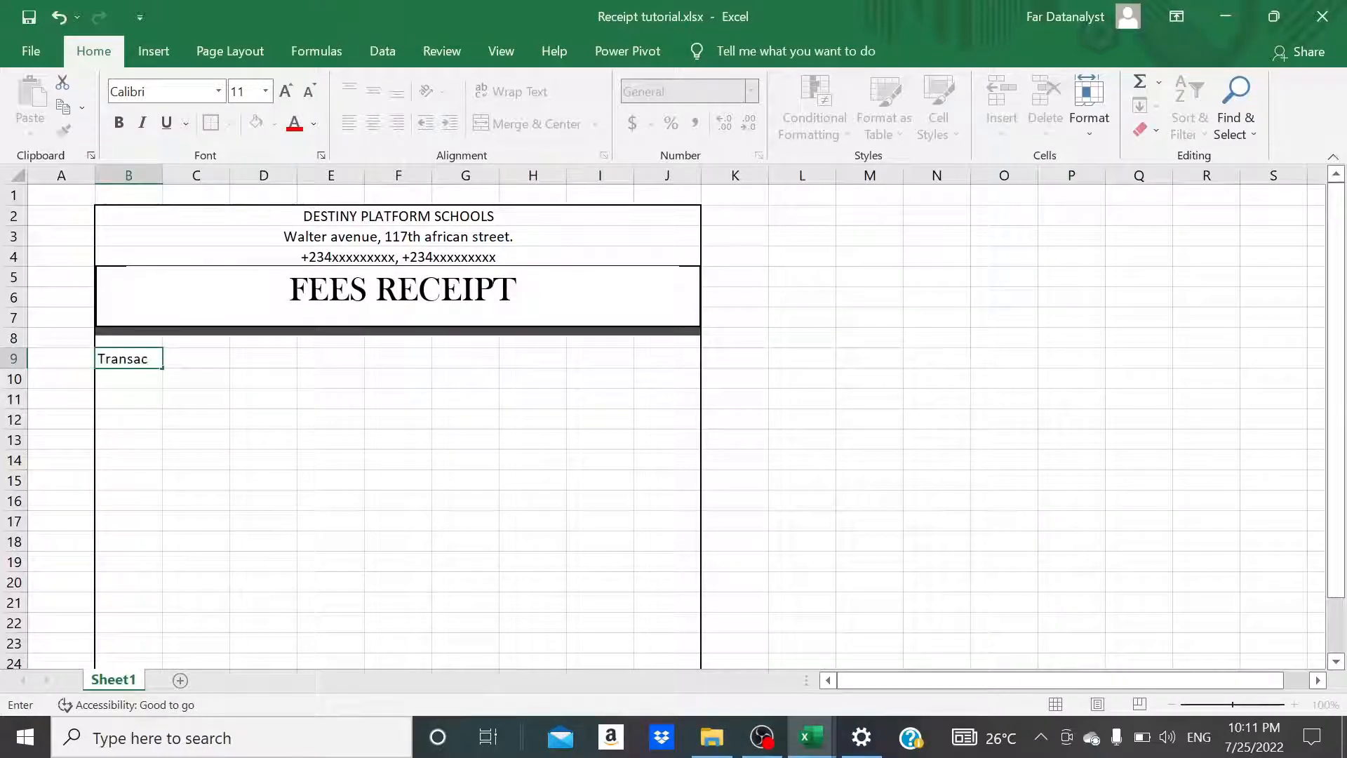
{"action": "key", "text": "Return"}
{"action": "type", "text": "Registration no:"}
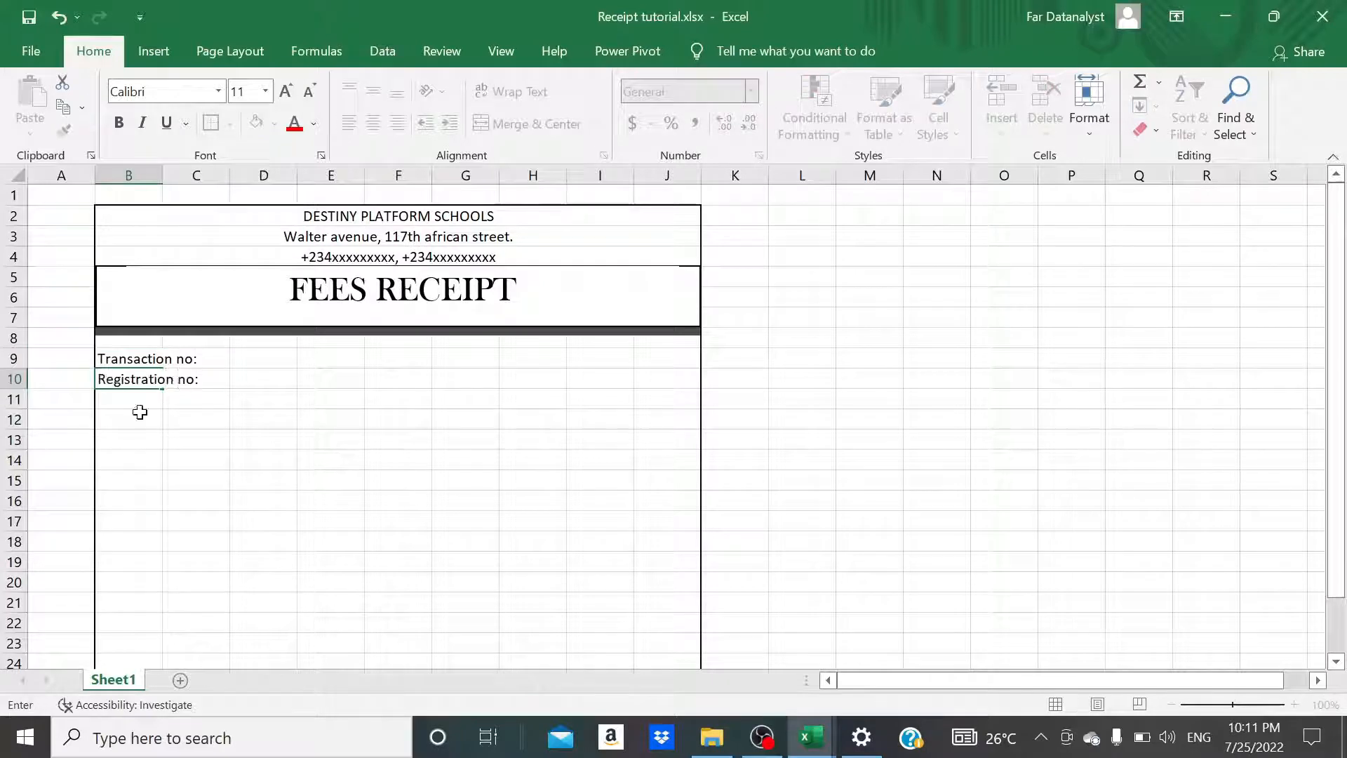
{"action": "key", "text": "Return"}
{"action": "type", "text": "Student name:"}
{"action": "key", "text": "Return"}
{"action": "type", "text": "Class:"}
{"action": "key", "text": "Return"}
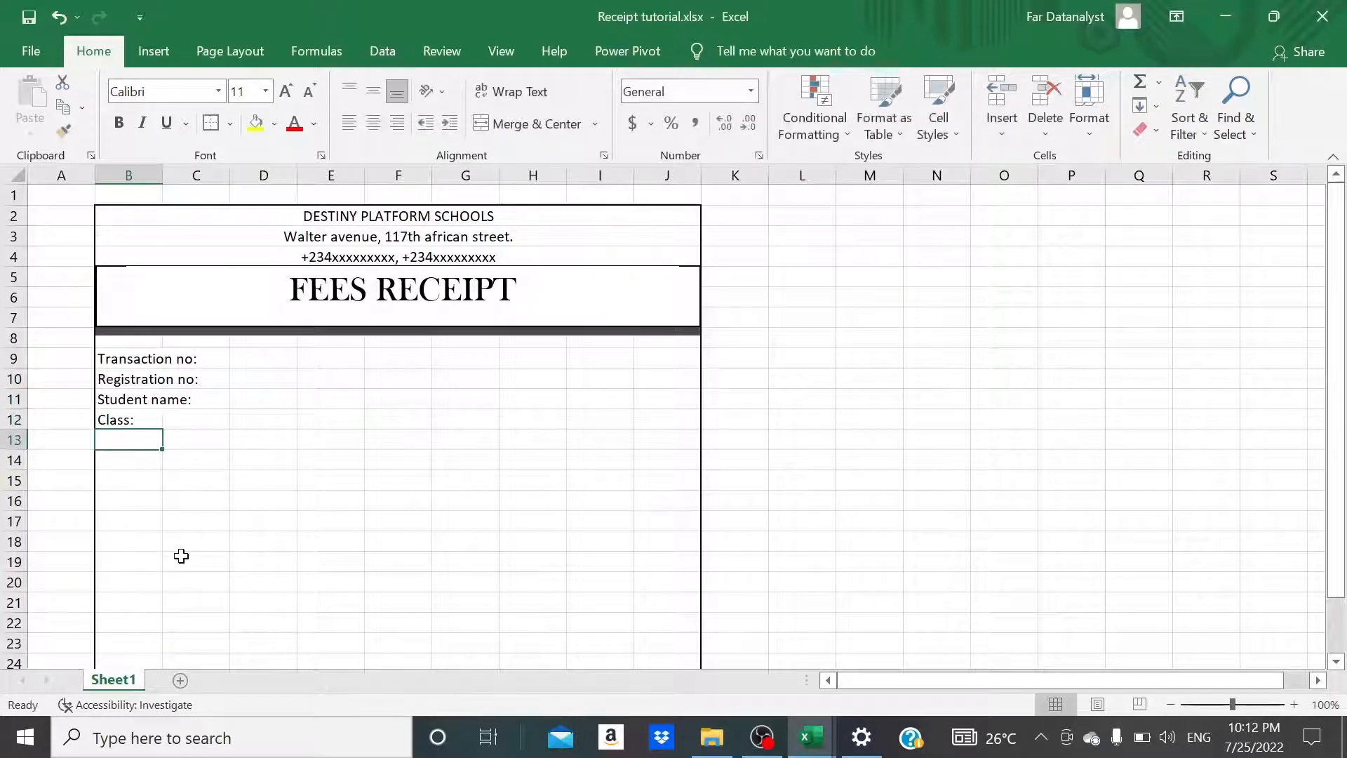
{"action": "type", "text": "Payment mode:"}
Enter the labels Date: in G9, Session: in G12 and Payment by: in G13.
{"action": "left_click", "coordinate": [475, 358]}
{"action": "type", "text": "Date:"}
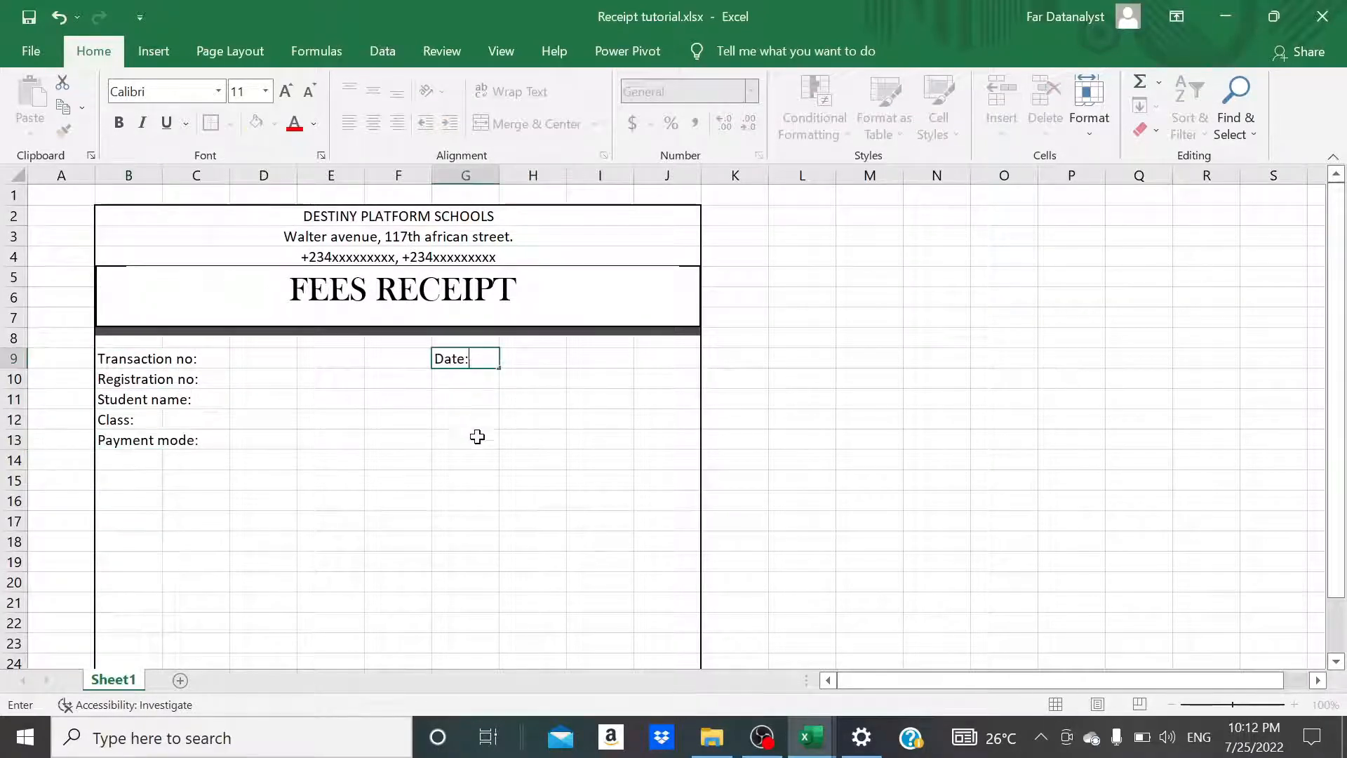
{"action": "left_click", "coordinate": [474, 421]}
{"action": "type", "text": "Sessiom"}
{"action": "left_click", "coordinate": [477, 444]}
{"action": "type", "text": "Payment by:"}
{"action": "left_click", "coordinate": [533, 500]}
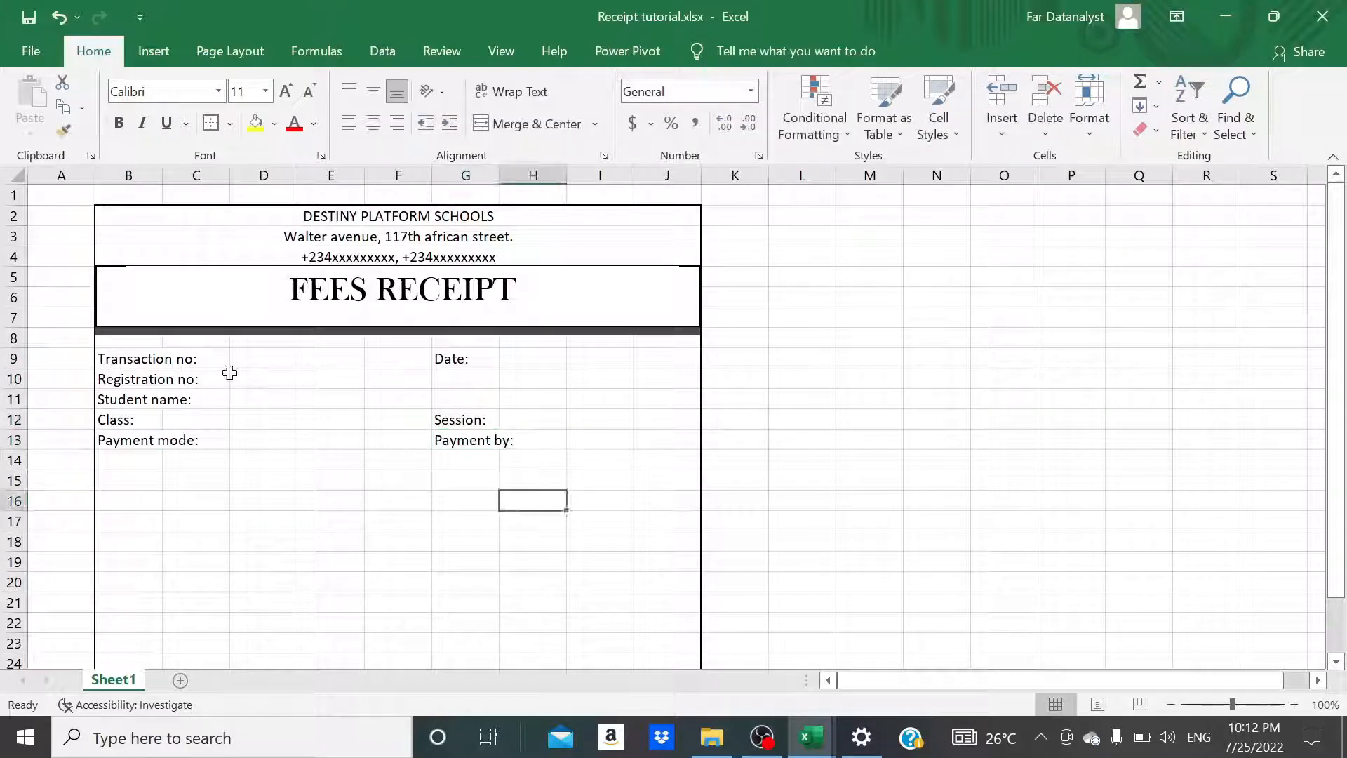
Merge B9:C13 and G9:H13 across each row and right-align the labels.
{"action": "left_click_drag", "start_coordinate": [152, 360], "coordinate": [196, 441]}
{"action": "left_click", "coordinate": [470, 359], "text": "ctrl"}
{"action": "left_click_drag", "start_coordinate": [470, 359], "coordinate": [534, 441]}
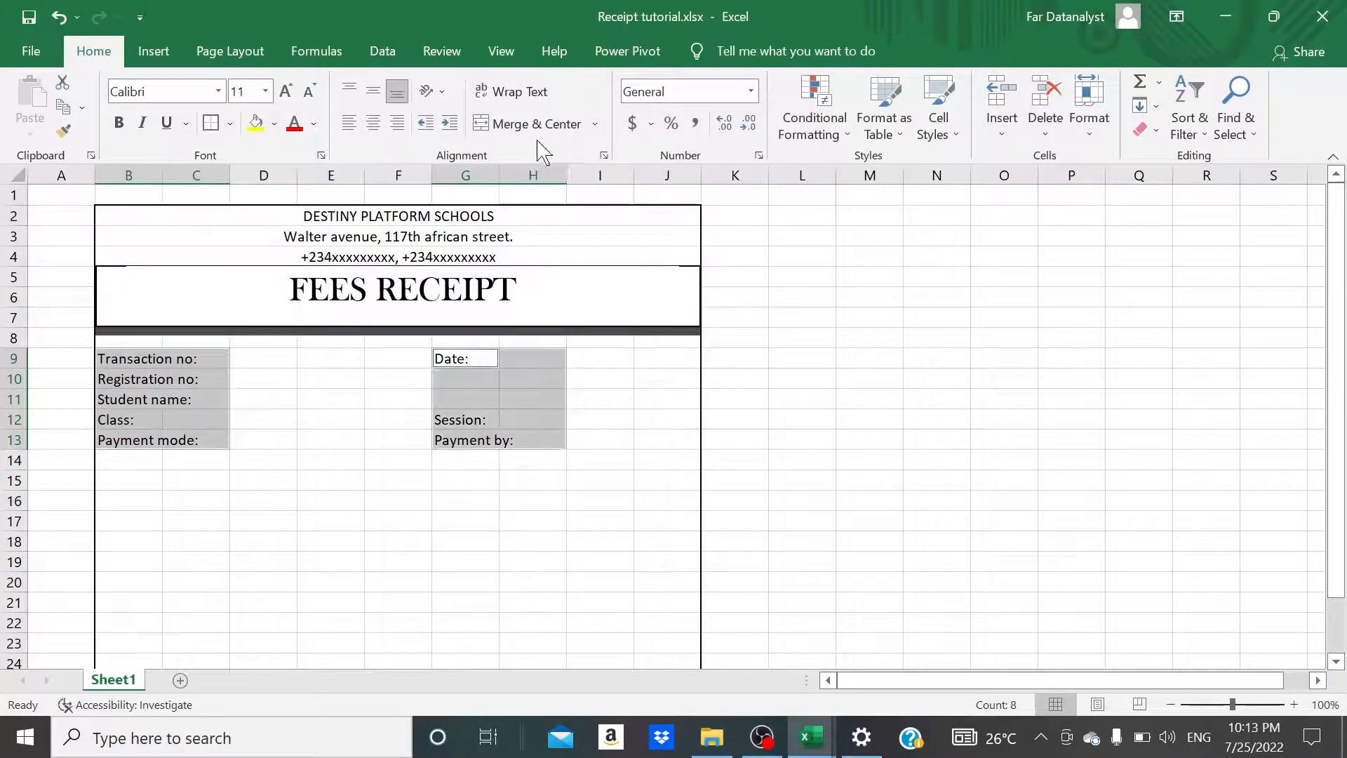
{"action": "left_click", "coordinate": [596, 126]}
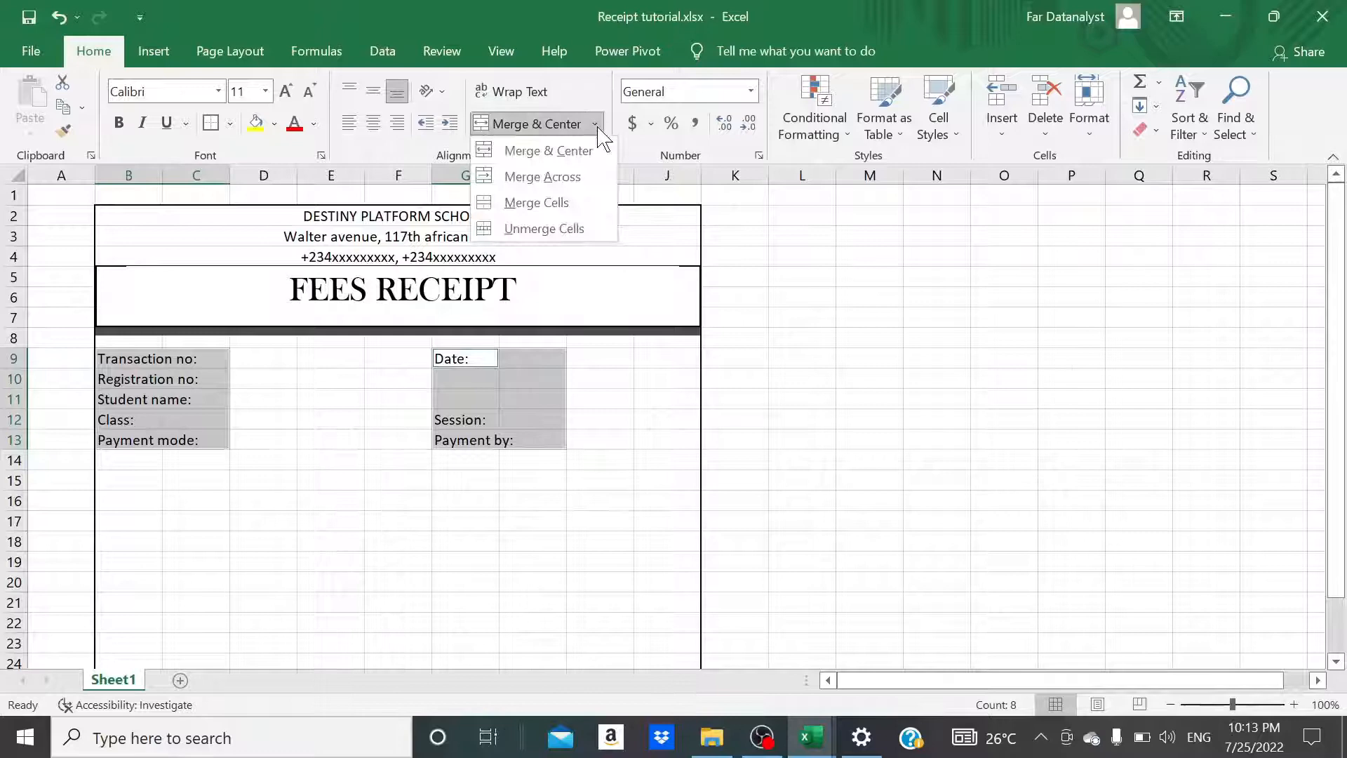
{"action": "left_click", "coordinate": [575, 178]}
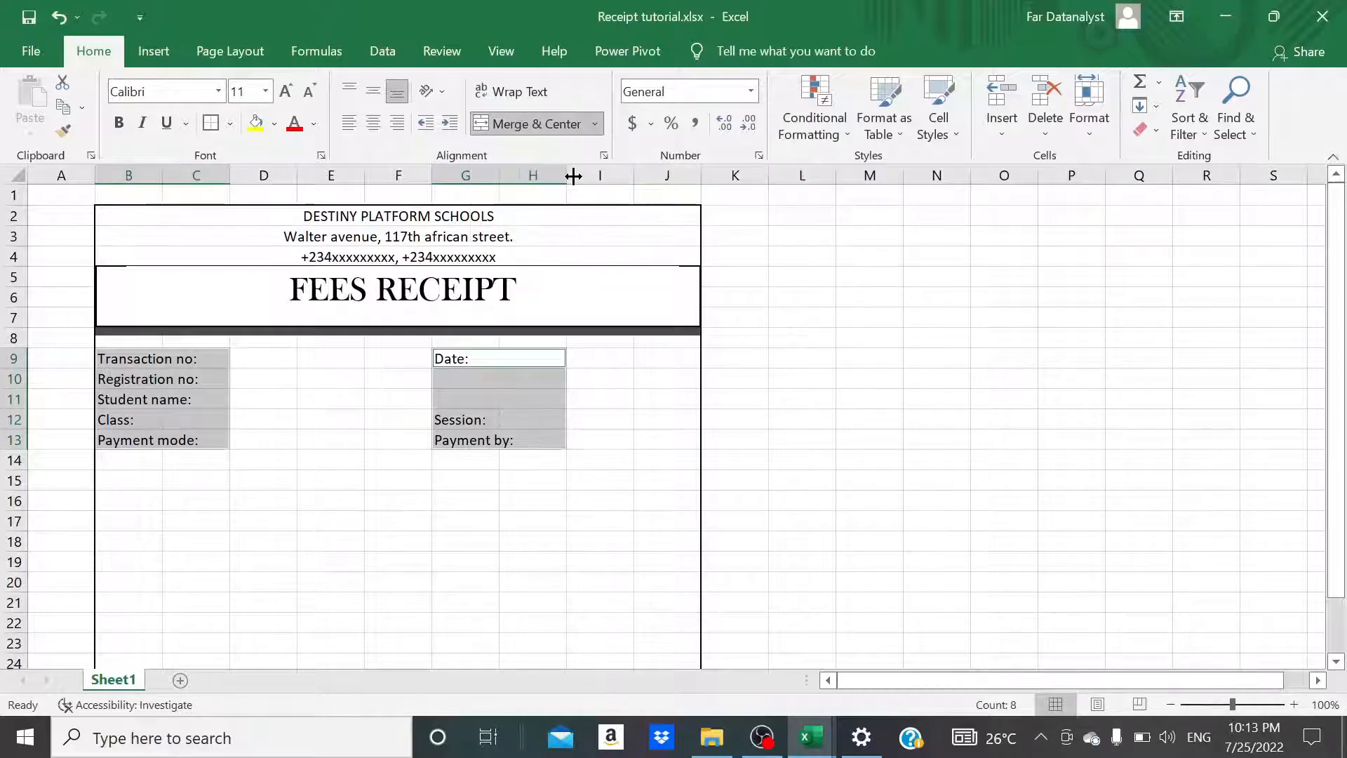
{"action": "left_click", "coordinate": [398, 124]}
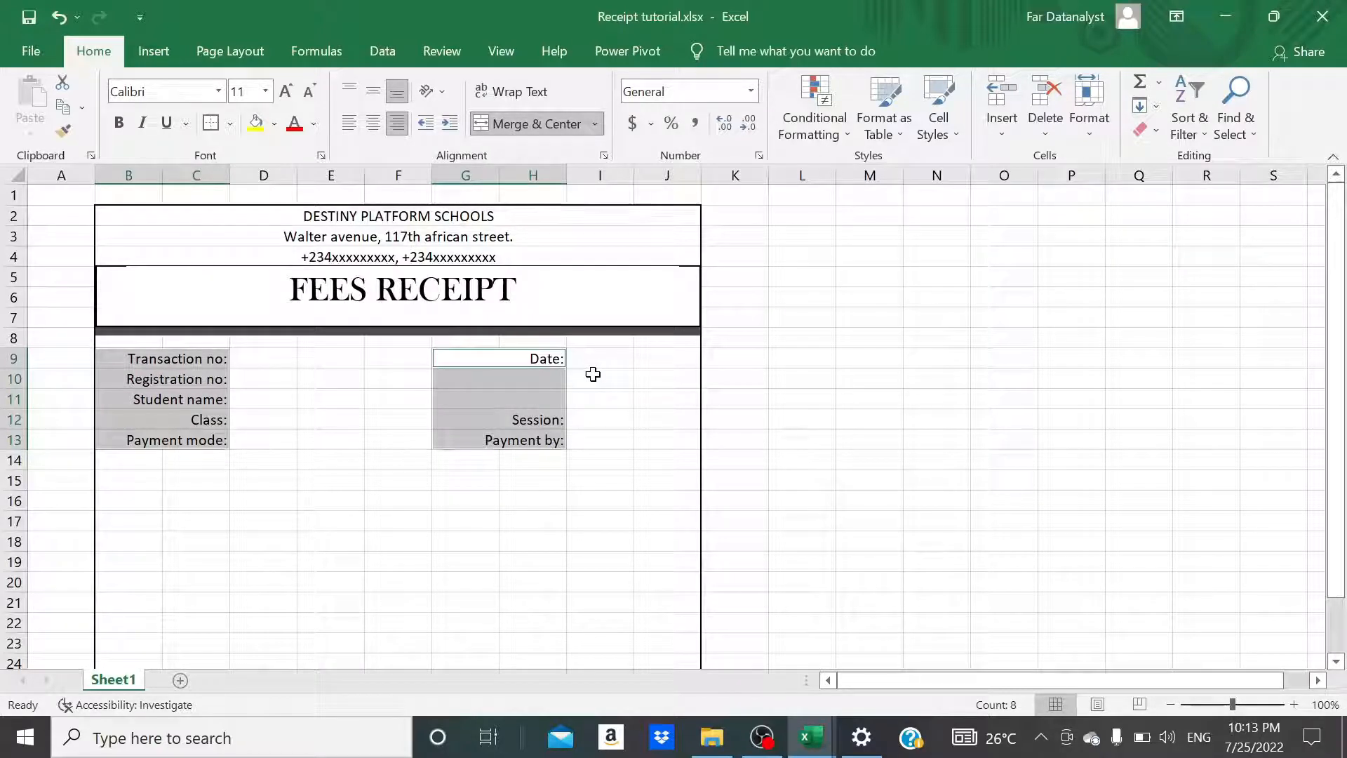
{"action": "left_click", "coordinate": [629, 375]}
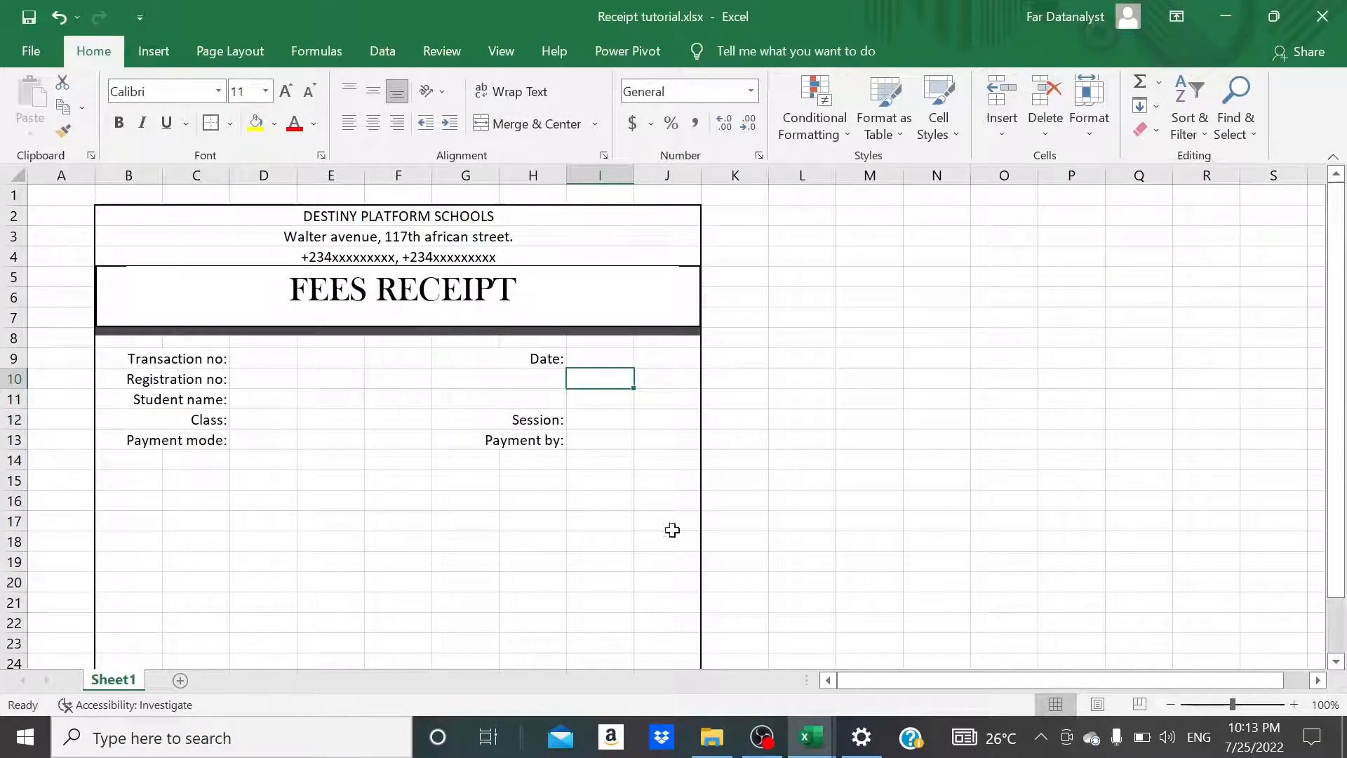
Make the labels in B9:C13 and G9:H13 bold.
{"action": "left_click", "coordinate": [220, 359]}
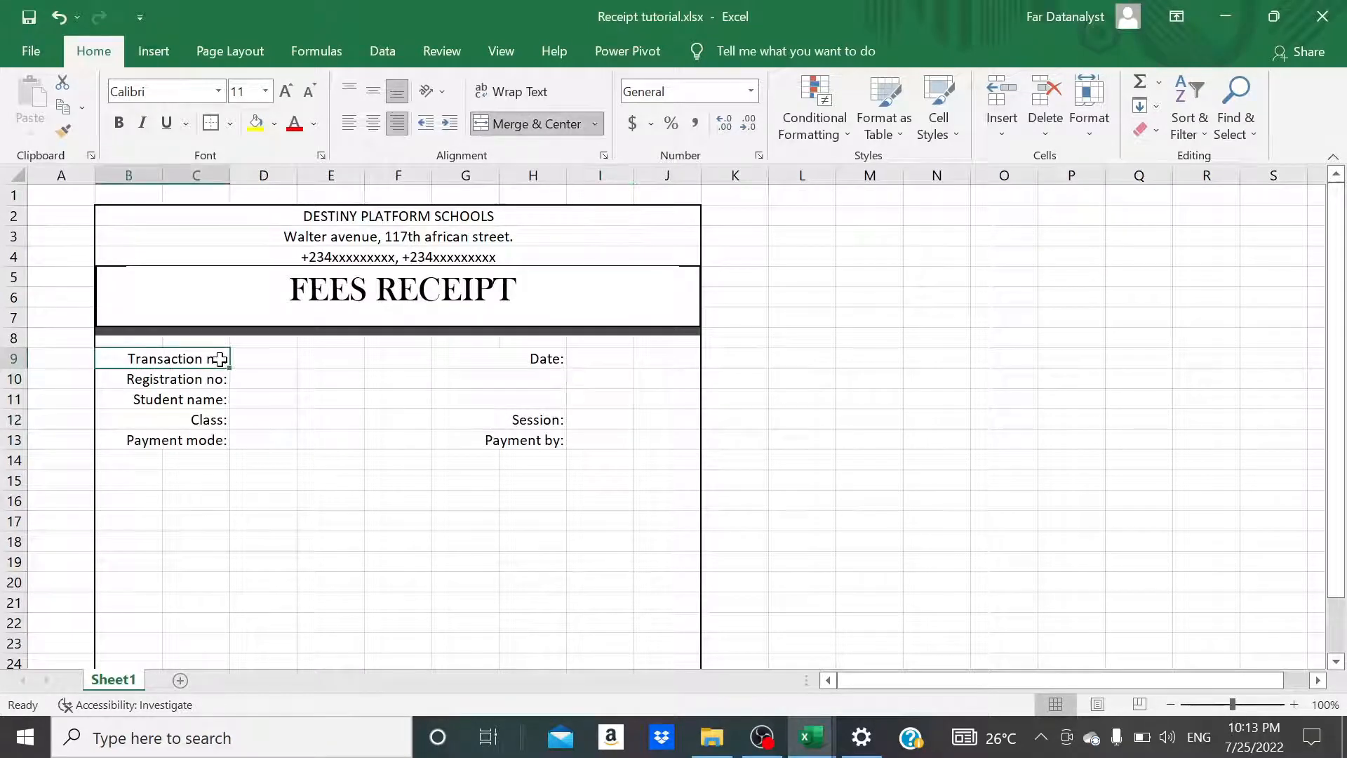
{"action": "key", "text": "shift+Down"}
{"action": "key", "text": "shift+Down"}
{"action": "key", "text": "shift+Down"}
{"action": "key", "text": "shift+Down"}
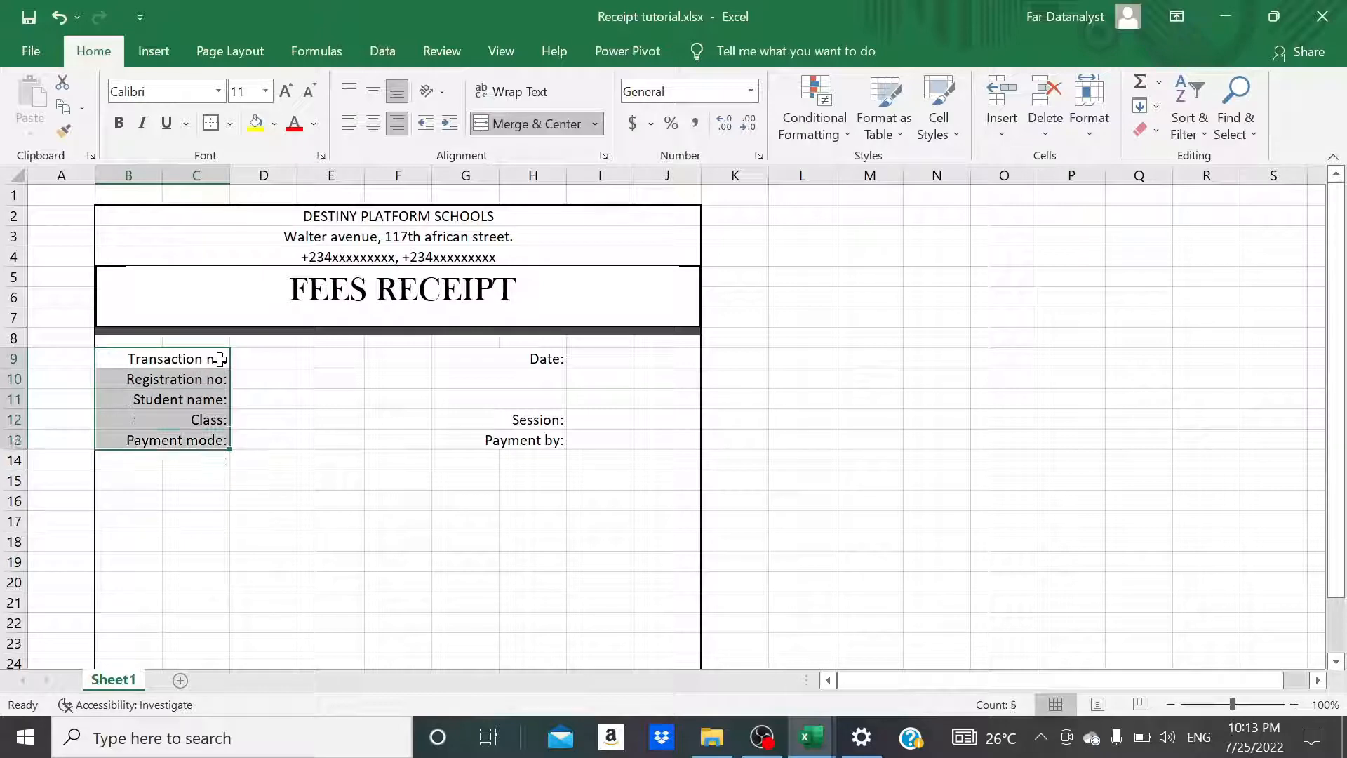
{"action": "left_click", "coordinate": [521, 359], "text": "ctrl"}
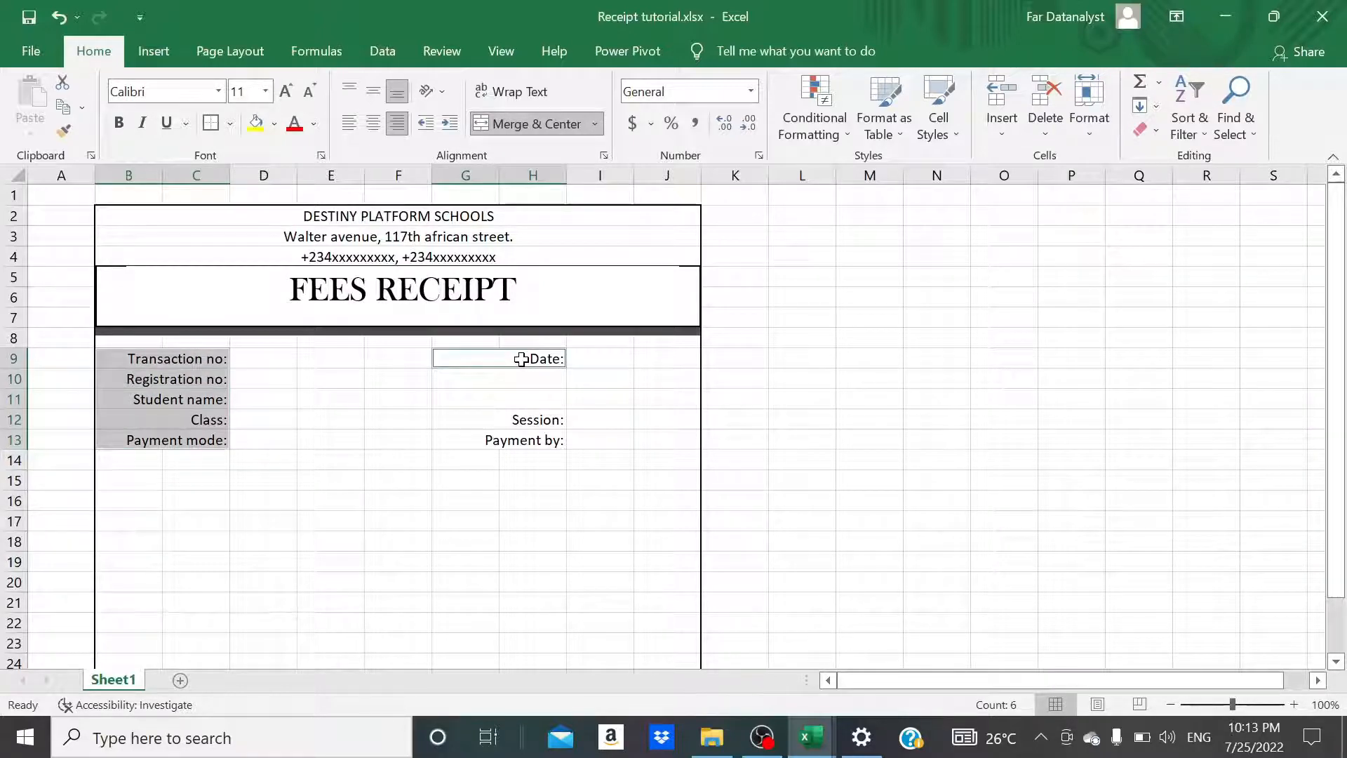
{"action": "key", "text": "shift+Down"}
{"action": "key", "text": "shift+Down"}
{"action": "key", "text": "shift+Down"}
{"action": "key", "text": "shift+Down"}
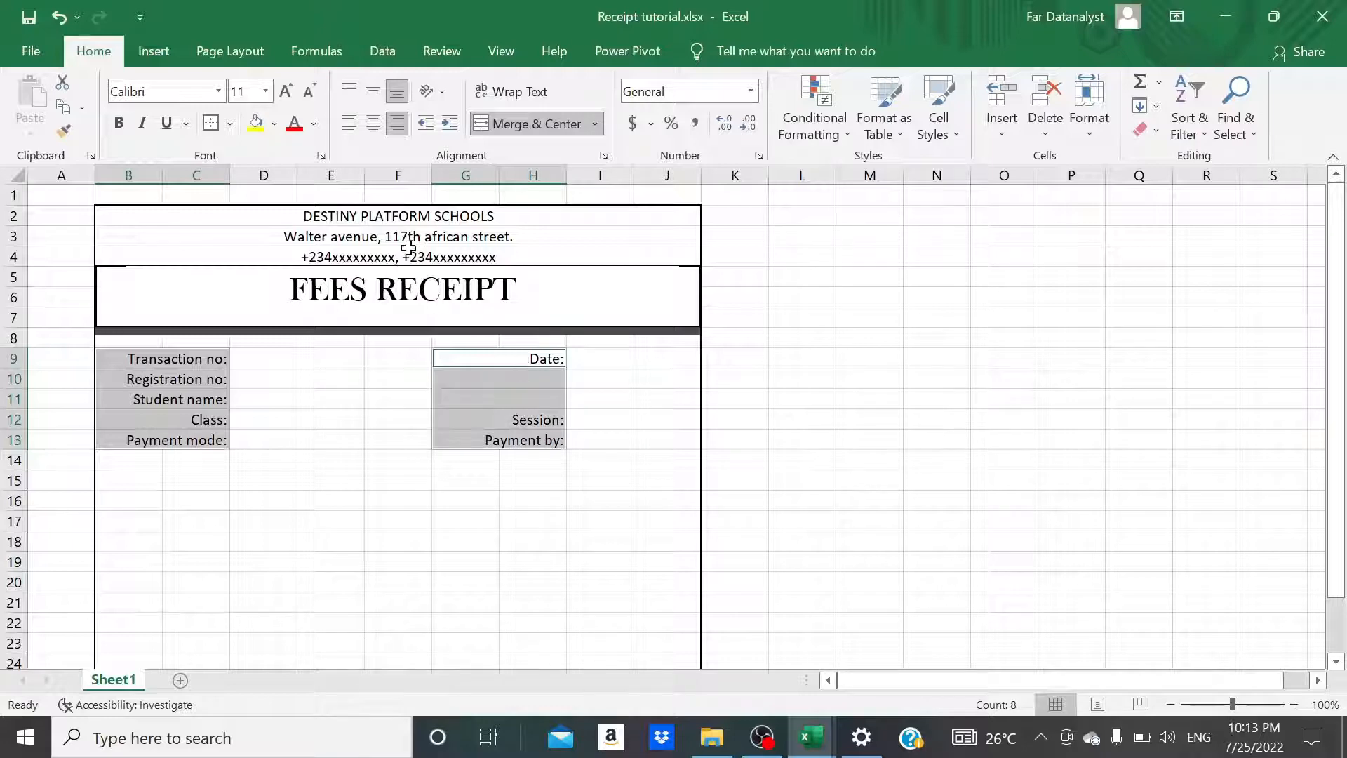
{"action": "left_click", "coordinate": [121, 124]}
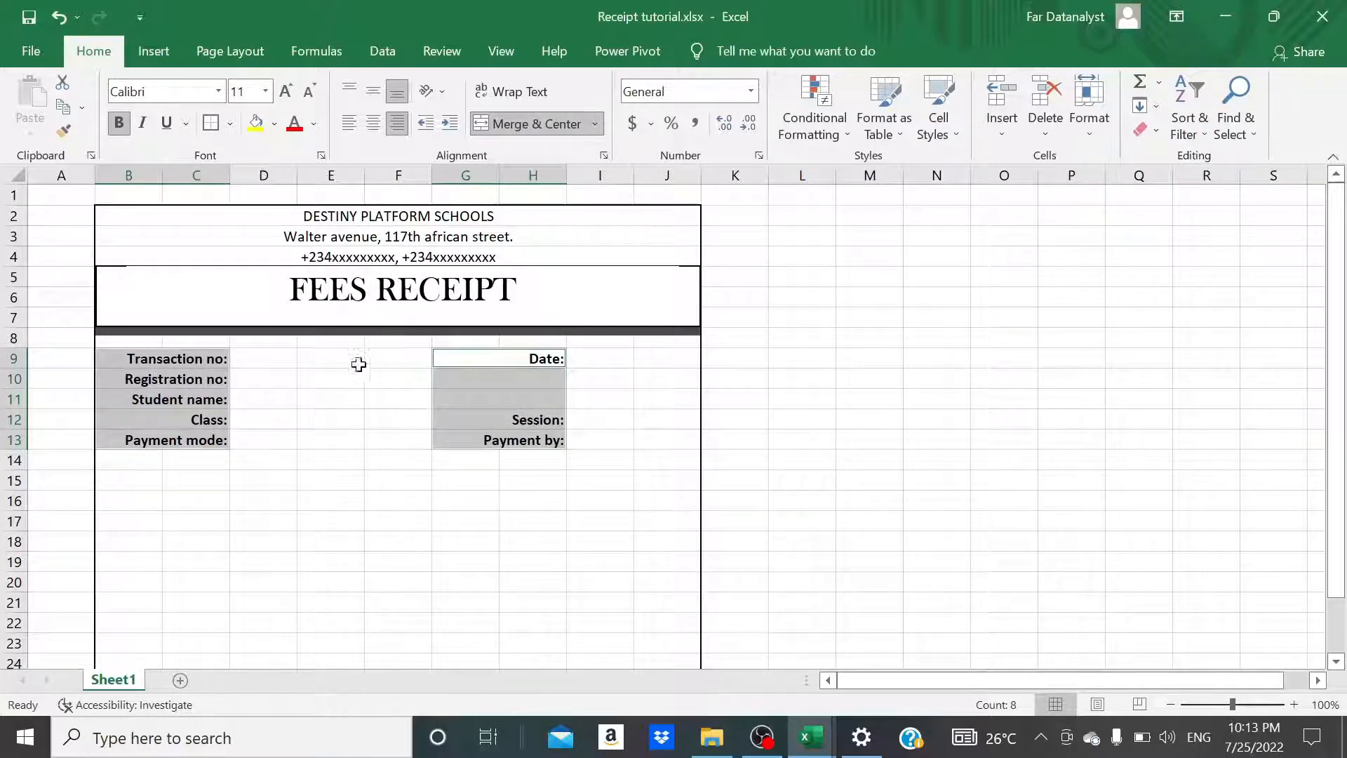
Merge across the blank entry cells beside the labels: D:F and I:J in rows 9, 12 and 13, and D:J in rows 10 and 11.
{"action": "left_click", "coordinate": [262, 360]}
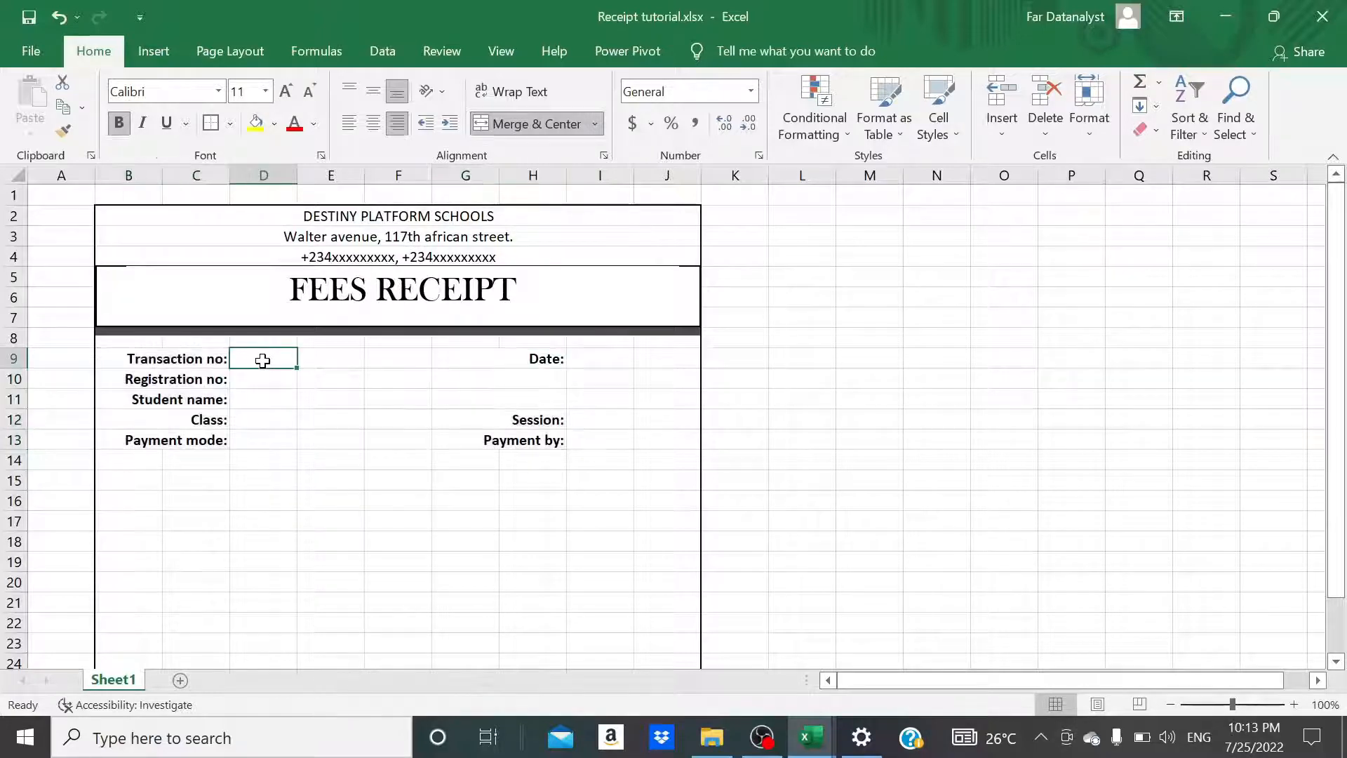
{"action": "key", "text": "shift+Right"}
{"action": "key", "text": "shift+Right"}
{"action": "left_click", "coordinate": [253, 382], "text": "ctrl"}
{"action": "key", "text": "shift+Right"}
{"action": "key", "text": "shift+Right"}
{"action": "key", "text": "shift+Right"}
{"action": "key", "text": "shift+Right"}
{"action": "key", "text": "shift+Right"}
{"action": "key", "text": "shift+Right"}
{"action": "left_click", "coordinate": [604, 358], "text": "ctrl"}
{"action": "key", "text": "shift+Right"}
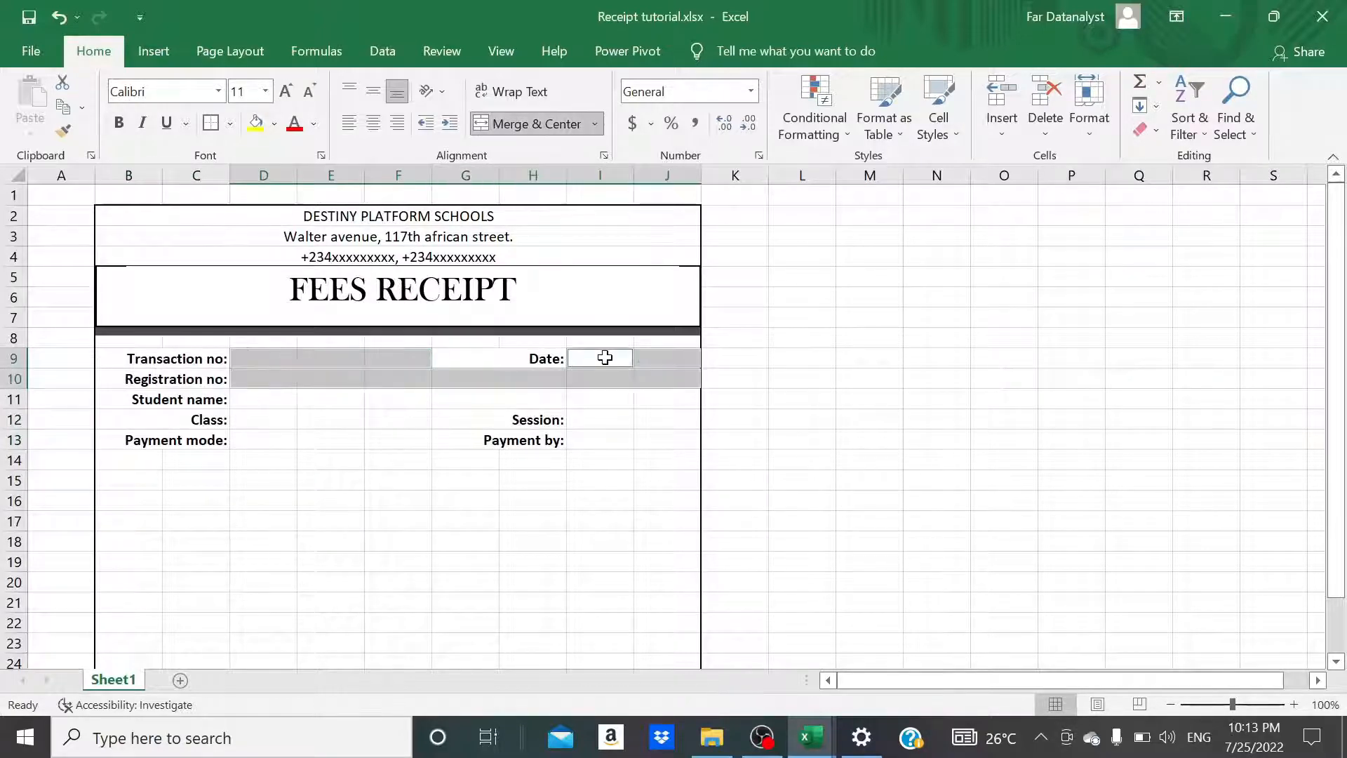
{"action": "left_click", "coordinate": [277, 400], "text": "ctrl"}
{"action": "key", "text": "shift+Right"}
{"action": "key", "text": "shift+Right"}
{"action": "key", "text": "shift+Right"}
{"action": "key", "text": "shift+Right"}
{"action": "key", "text": "shift+Right"}
{"action": "key", "text": "shift+Right"}
{"action": "left_click", "coordinate": [267, 419], "text": "ctrl"}
{"action": "key", "text": "shift+Right"}
{"action": "key", "text": "shift+Right"}
{"action": "left_click", "coordinate": [256, 440], "text": "ctrl"}
{"action": "key", "text": "shift+Right"}
{"action": "key", "text": "shift+Right"}
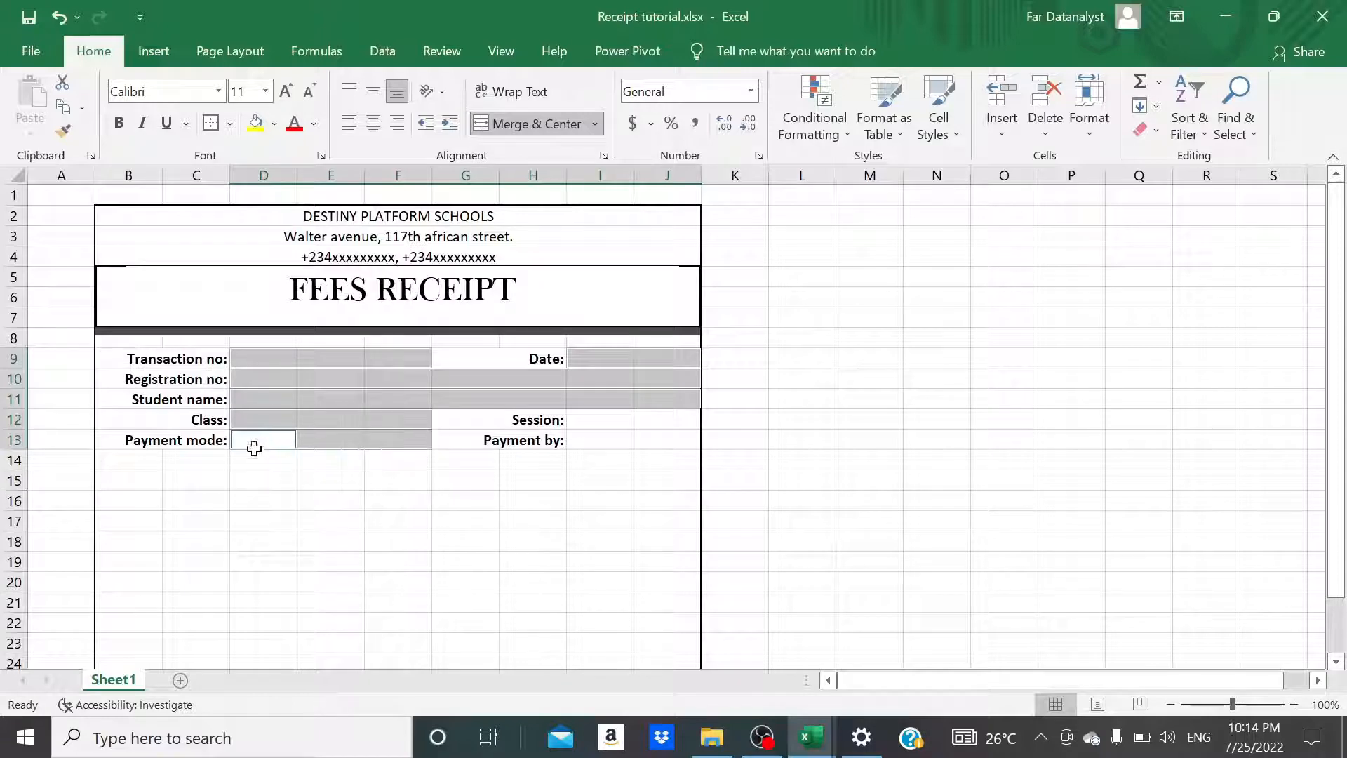
{"action": "left_click", "coordinate": [600, 420], "text": "ctrl"}
{"action": "key", "text": "shift+Right"}
{"action": "left_click", "coordinate": [598, 440], "text": "ctrl"}
{"action": "key", "text": "shift+Right"}
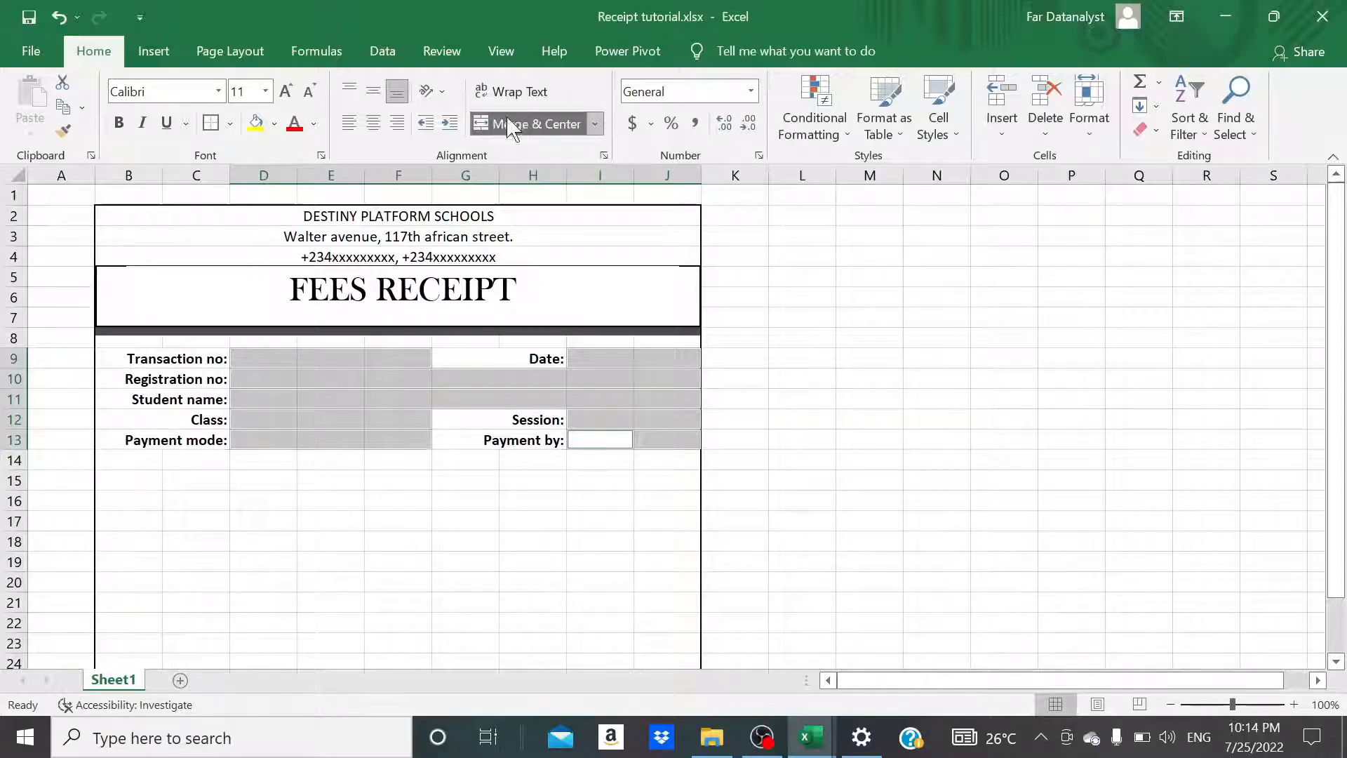
{"action": "left_click", "coordinate": [595, 124]}
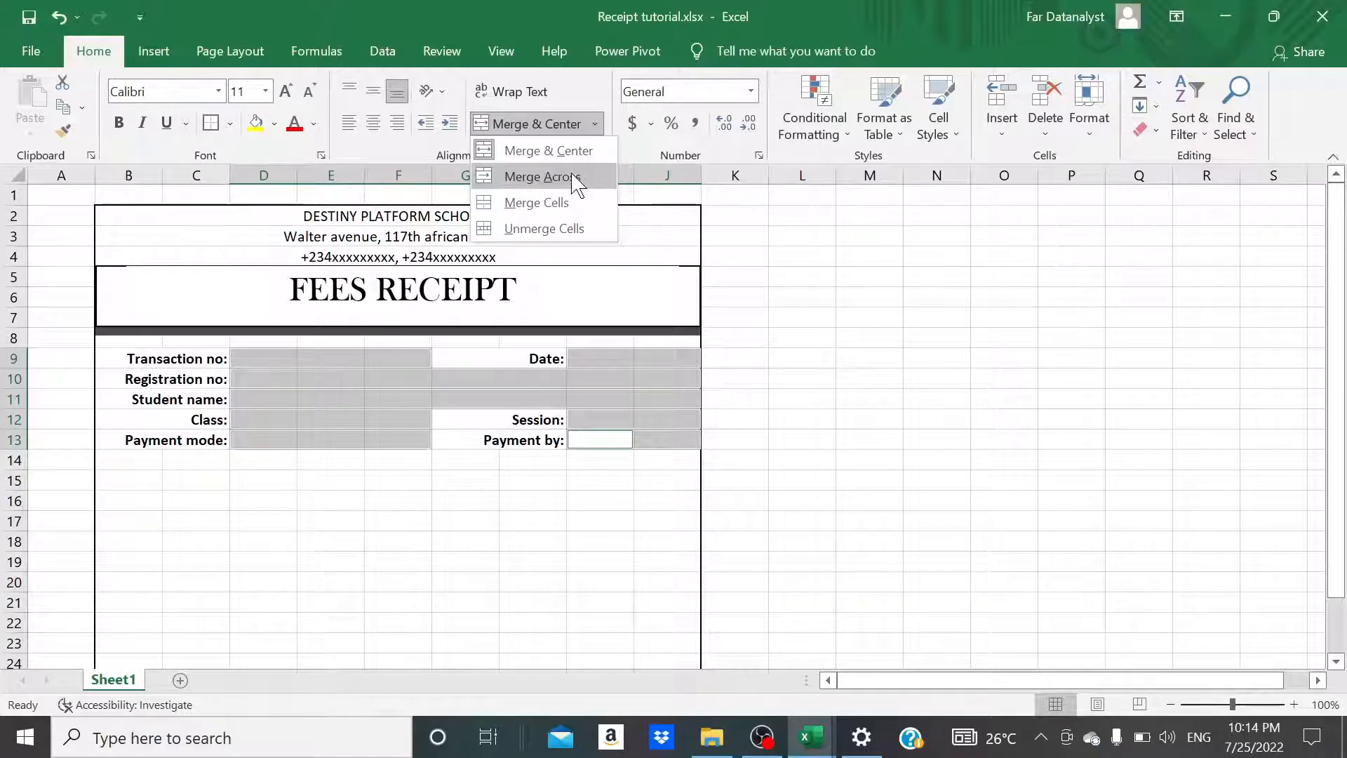
{"action": "left_click", "coordinate": [540, 176]}
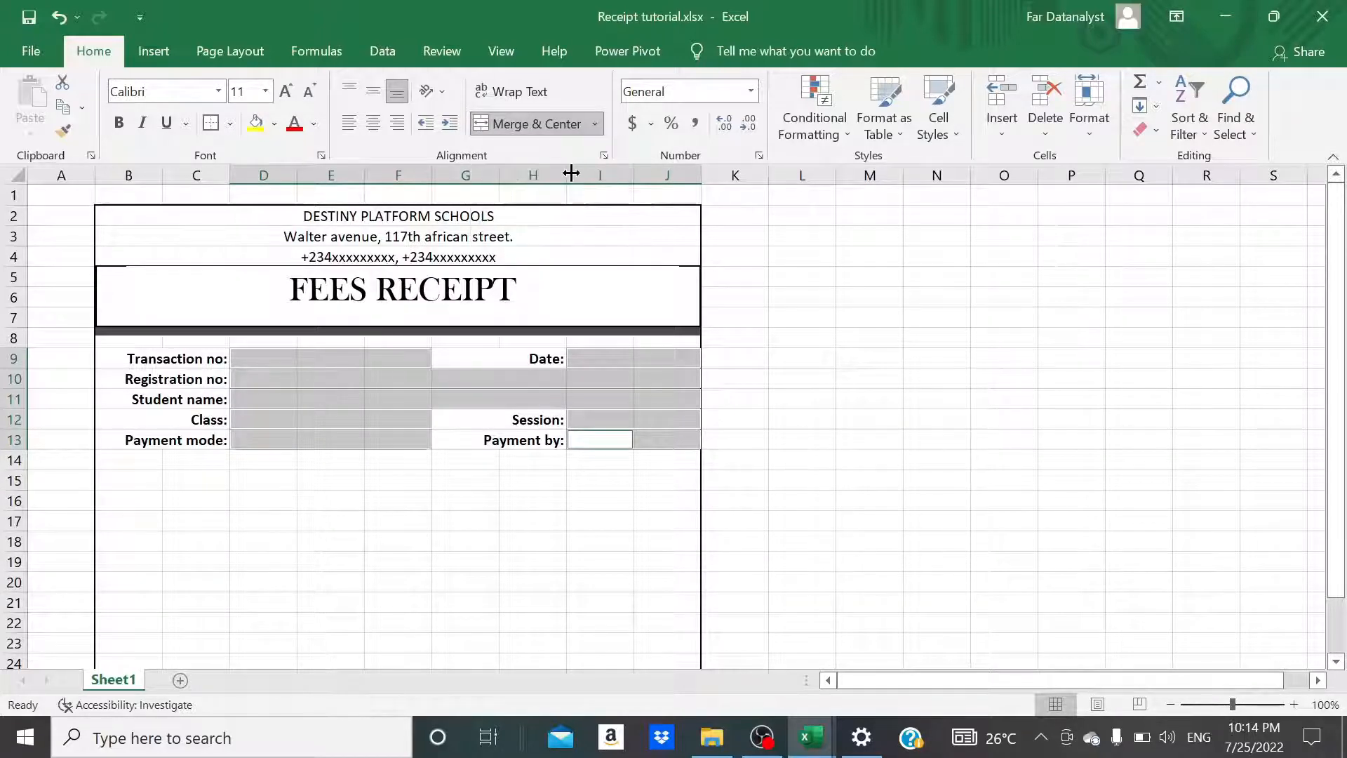
{"action": "left_click", "coordinate": [551, 536]}
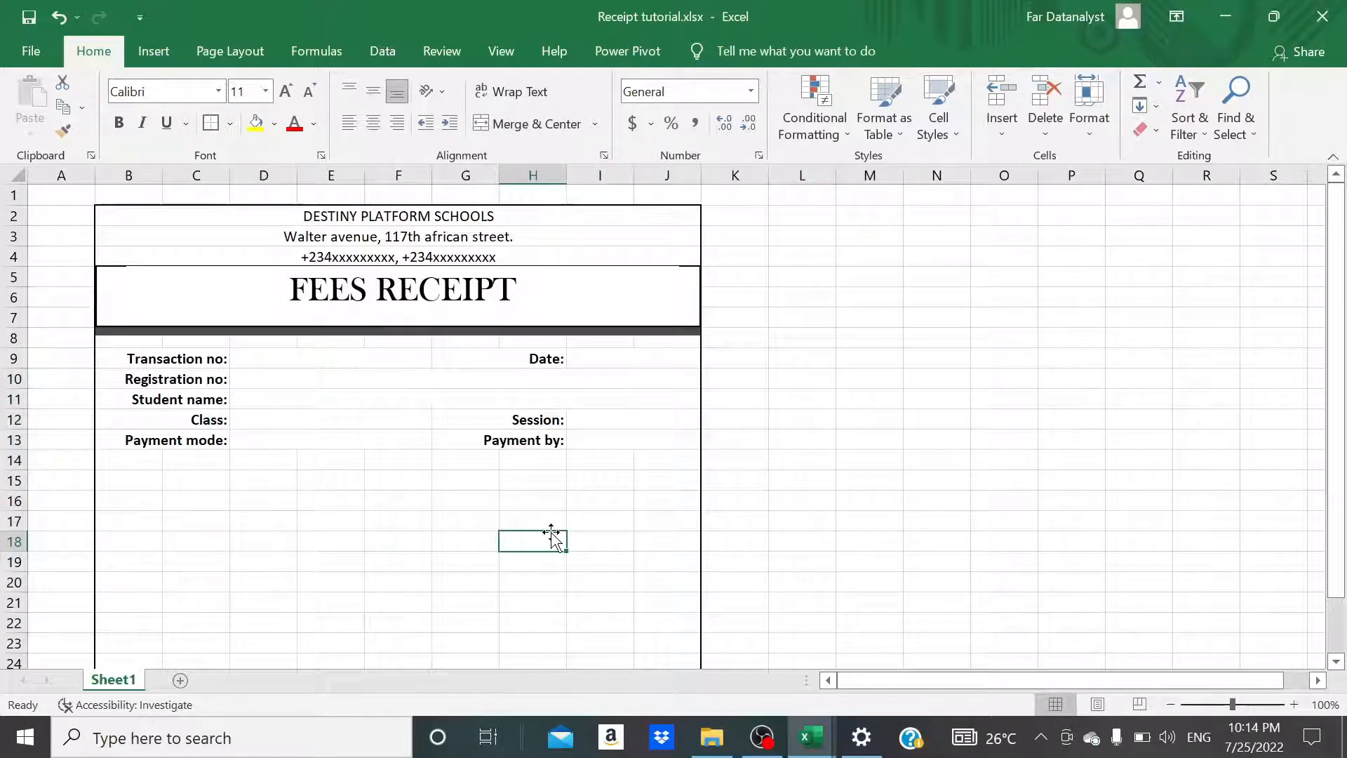
Merge and center B14:F15 and apply thick outside borders to it.
{"action": "scroll", "coordinate": [284, 438], "scroll_direction": "down", "scroll_amount": 1}
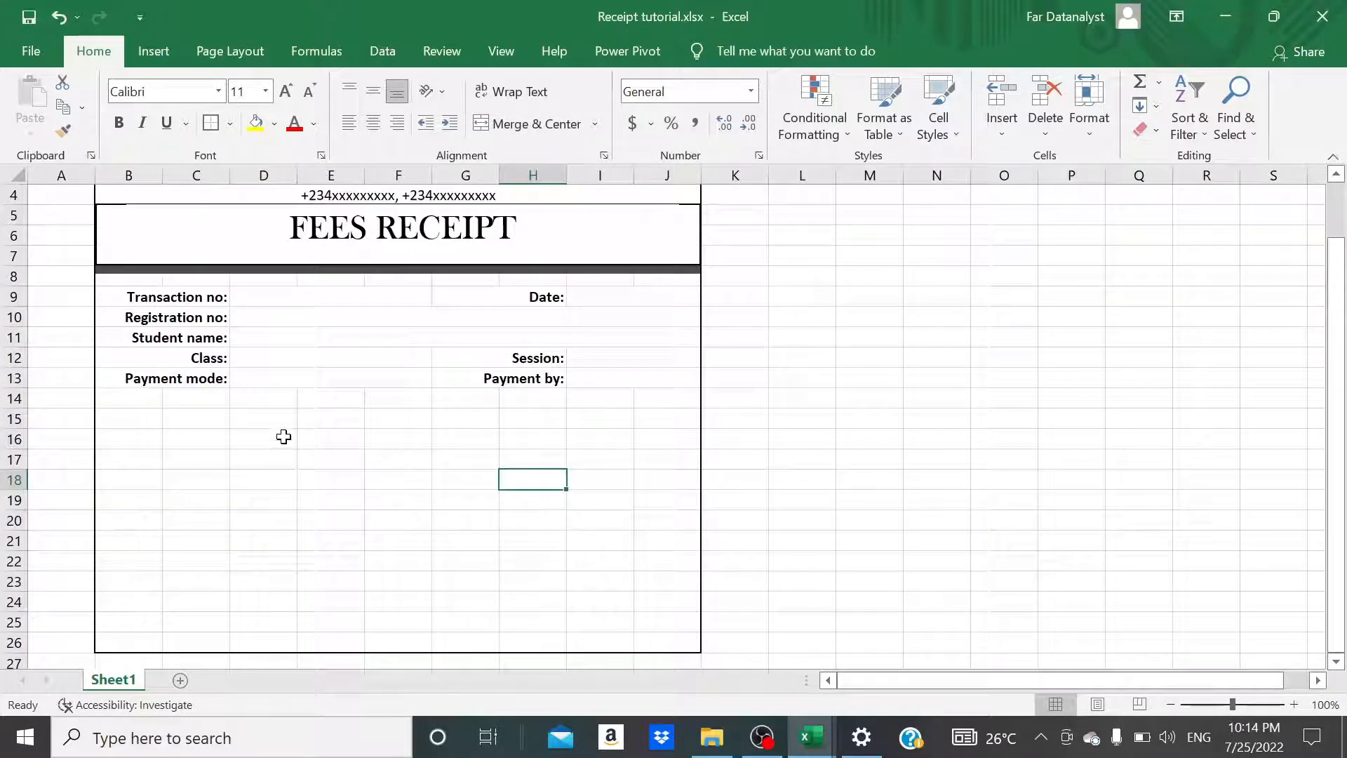
{"action": "left_click", "coordinate": [134, 398]}
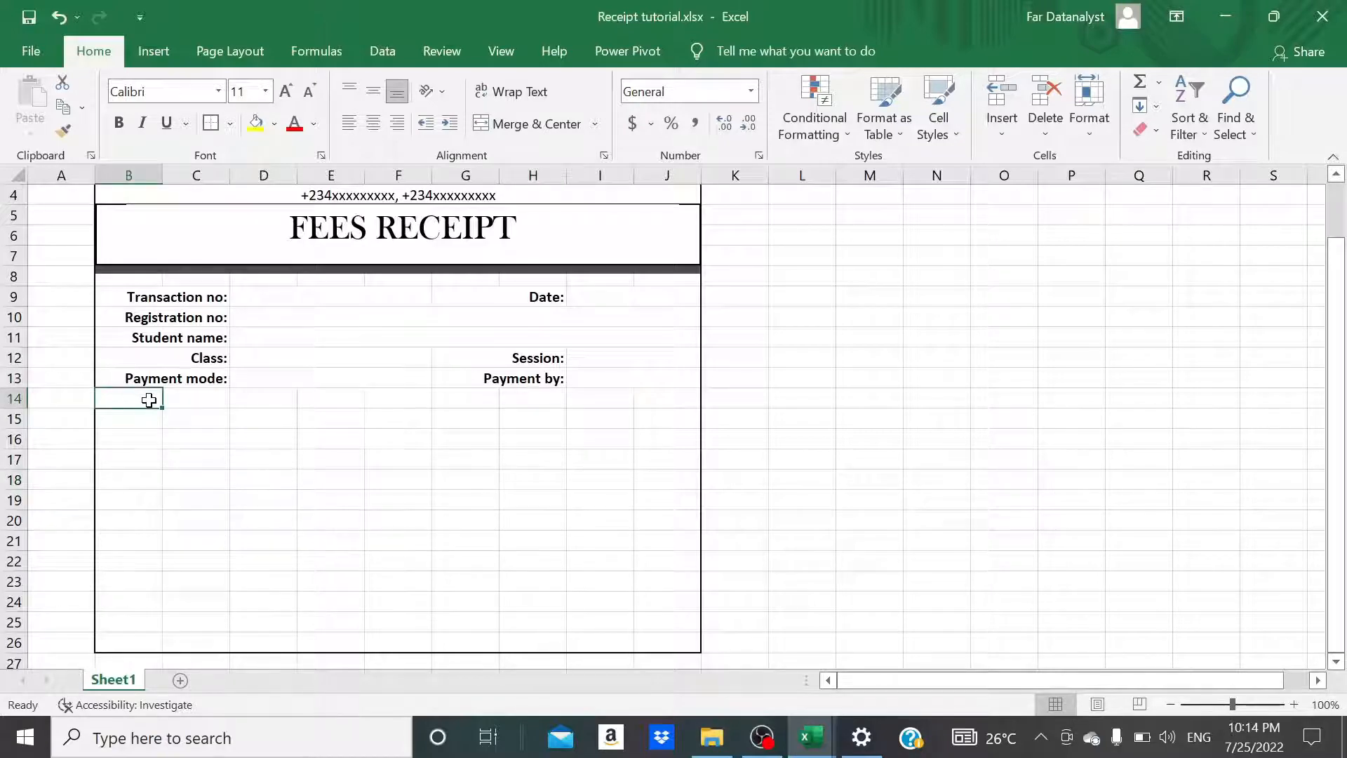
{"action": "key", "text": "shift+Right"}
{"action": "key", "text": "shift+Right"}
{"action": "key", "text": "shift+Right"}
{"action": "key", "text": "shift+Down"}
{"action": "key", "text": "shift+Right"}
{"action": "left_click", "coordinate": [595, 124]}
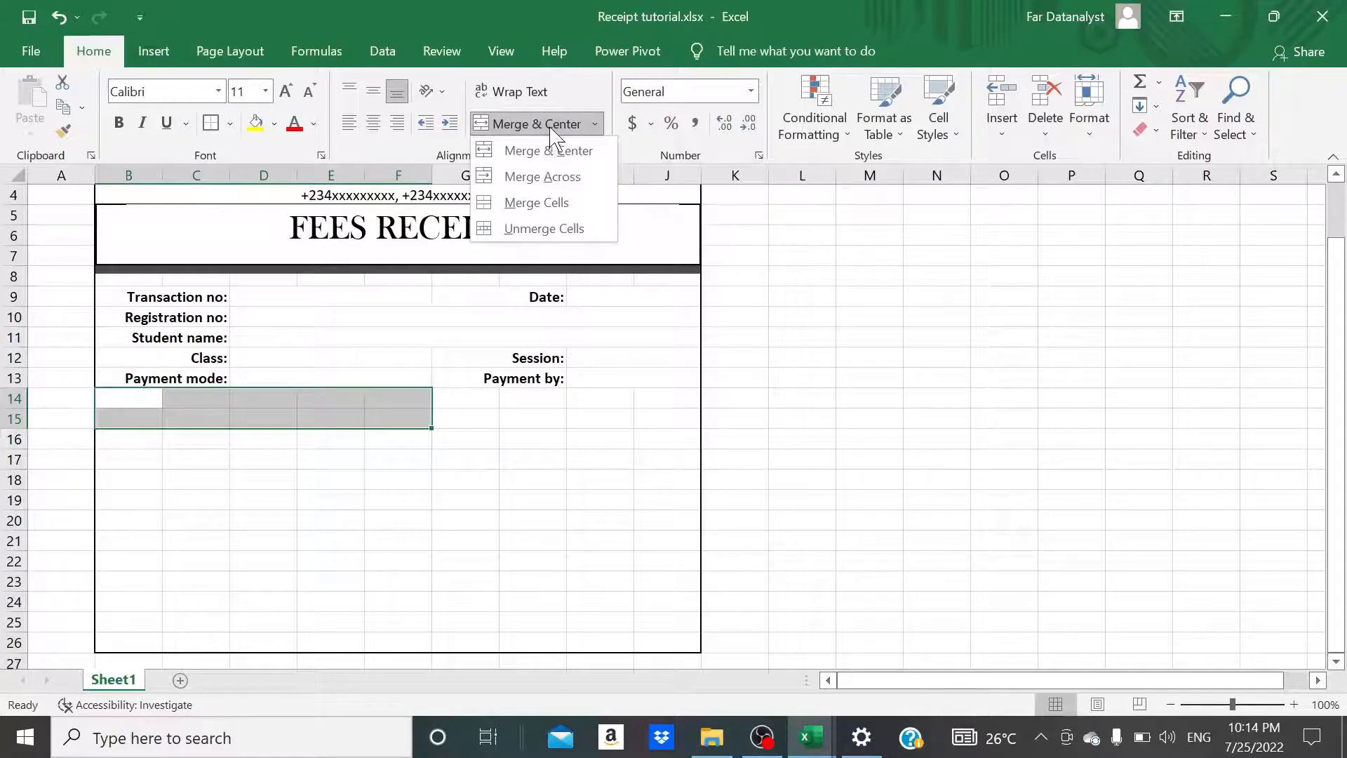
{"action": "left_click", "coordinate": [550, 151]}
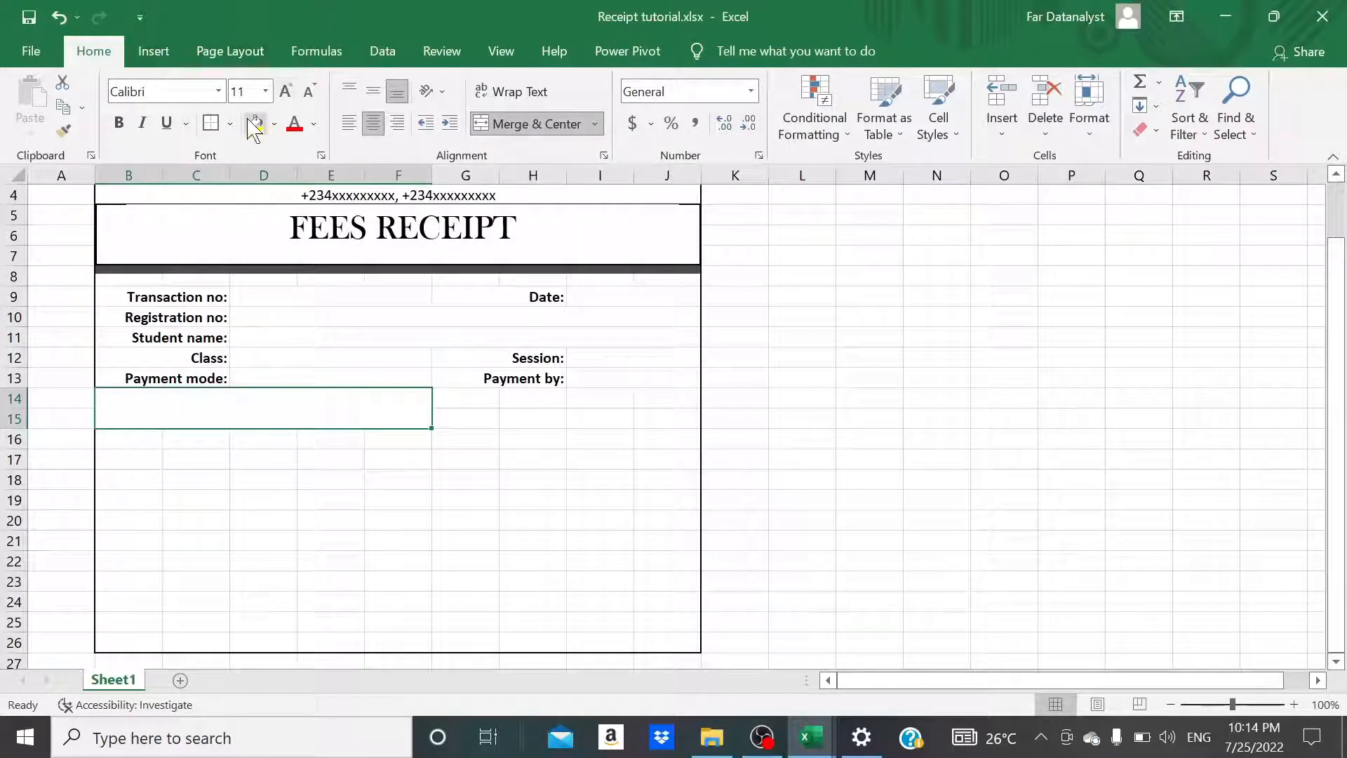
{"action": "left_click", "coordinate": [229, 123]}
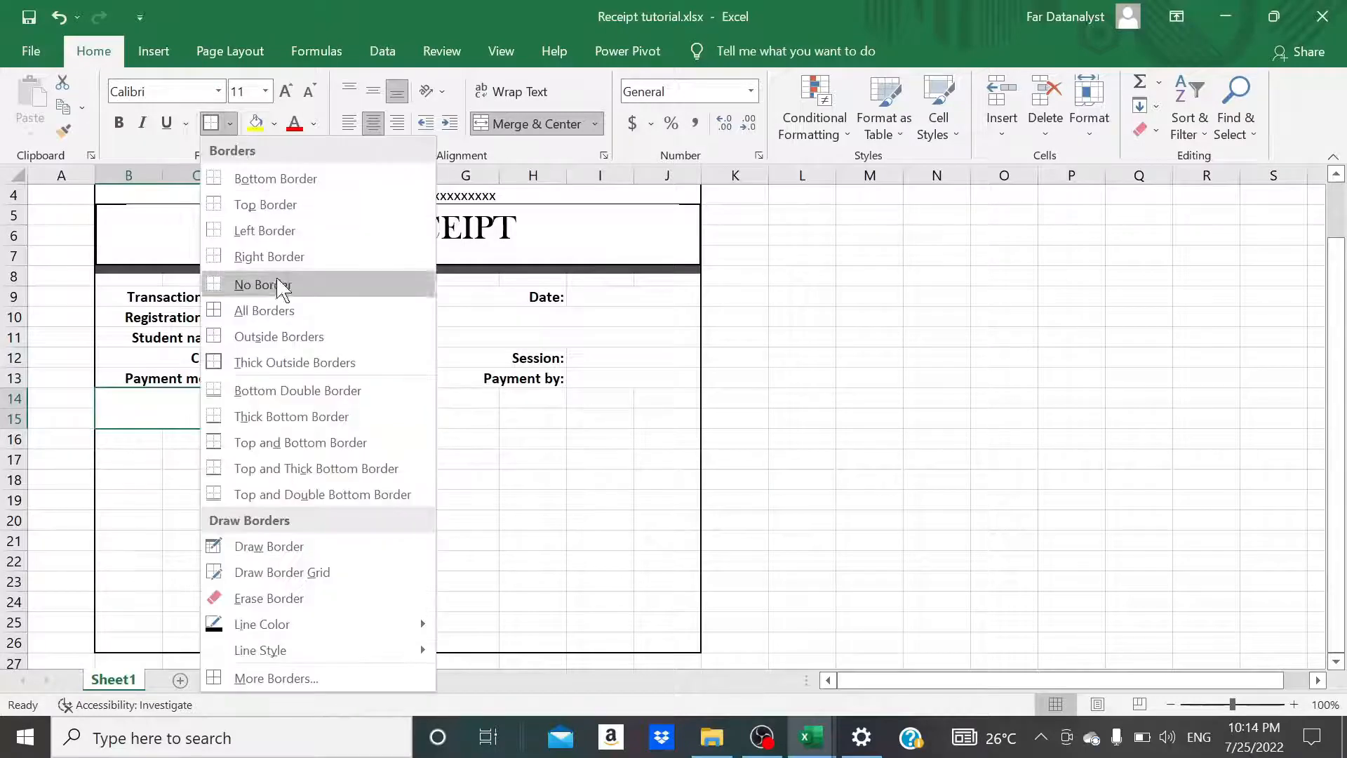
{"action": "left_click", "coordinate": [284, 362]}
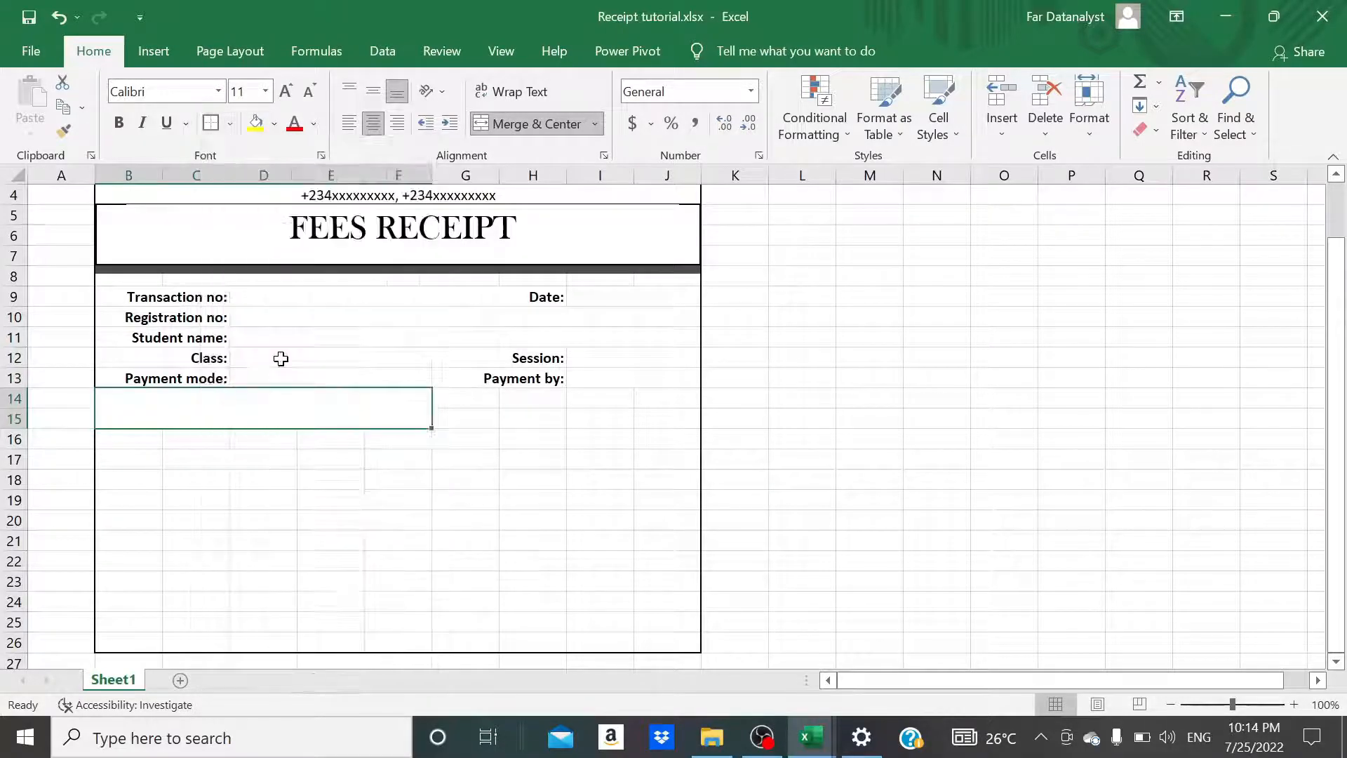
Merge and center G14:J15 and apply thick outside borders to it.
{"action": "left_click", "coordinate": [464, 406]}
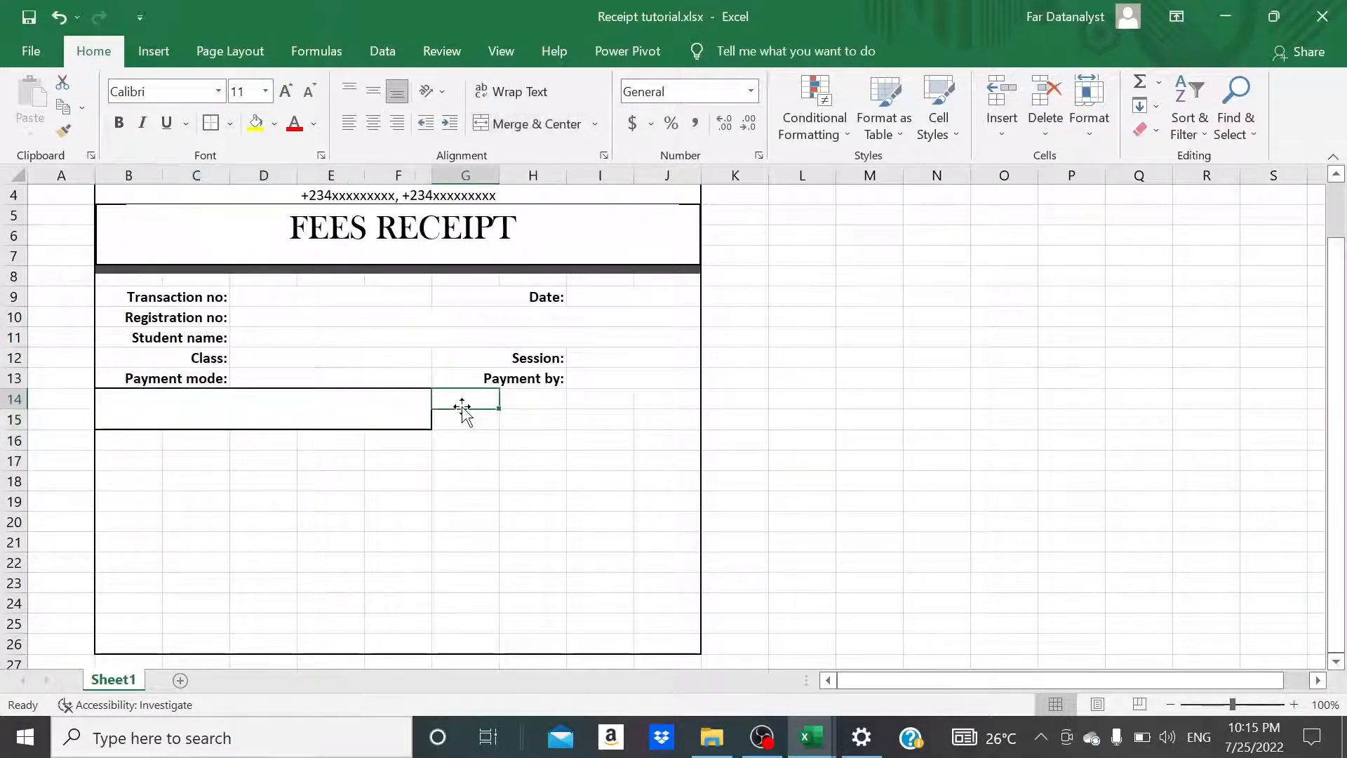
{"action": "left_click_drag", "start_coordinate": [463, 411], "coordinate": [670, 421]}
{"action": "left_click", "coordinate": [554, 125]}
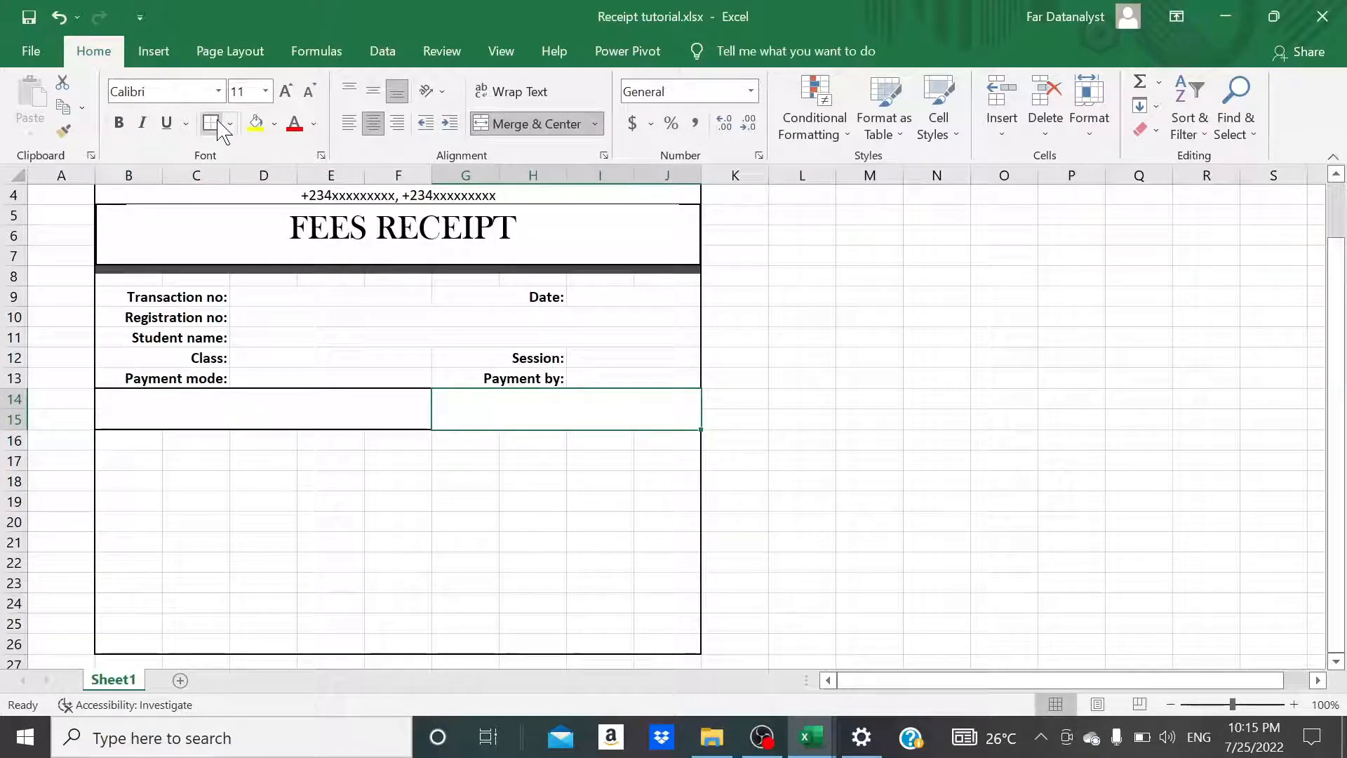
Merge across B16:F19 row by row and apply thick outside borders to the block.
{"action": "left_click", "coordinate": [143, 442]}
{"action": "key", "text": "shift+Right"}
{"action": "key", "text": "shift+Right"}
{"action": "key", "text": "shift+Right"}
{"action": "key", "text": "shift+Right"}
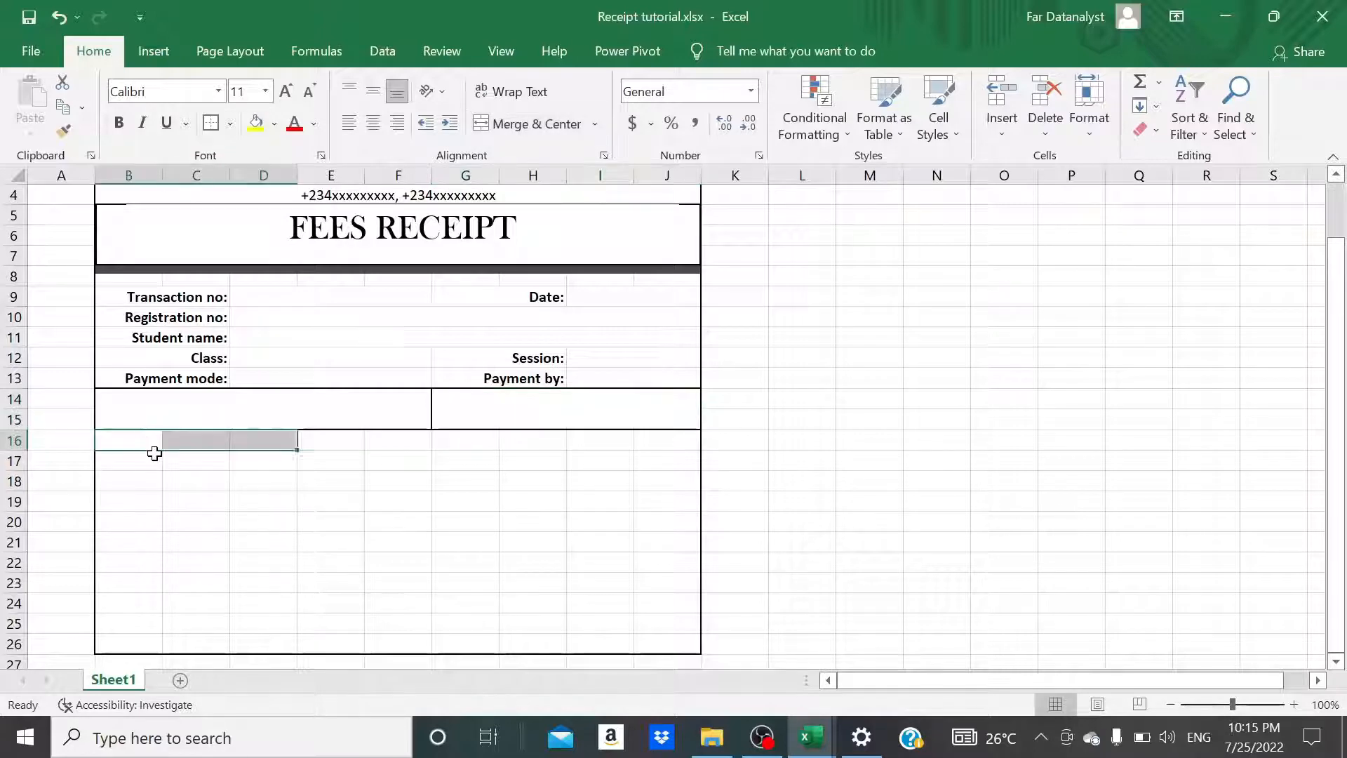
{"action": "key", "text": "shift+Down"}
{"action": "key", "text": "shift+Down"}
{"action": "key", "text": "shift+Down"}
{"action": "left_click", "coordinate": [595, 124]}
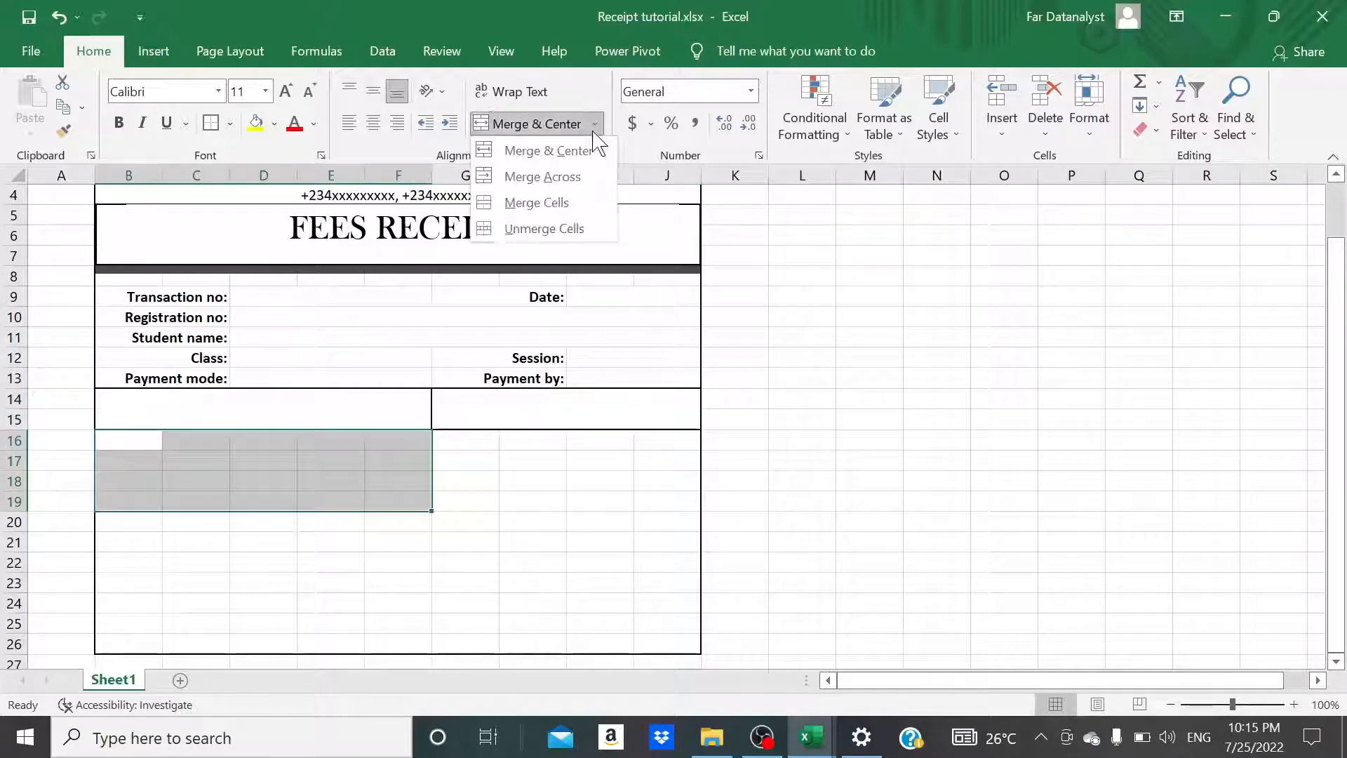
{"action": "left_click", "coordinate": [552, 181]}
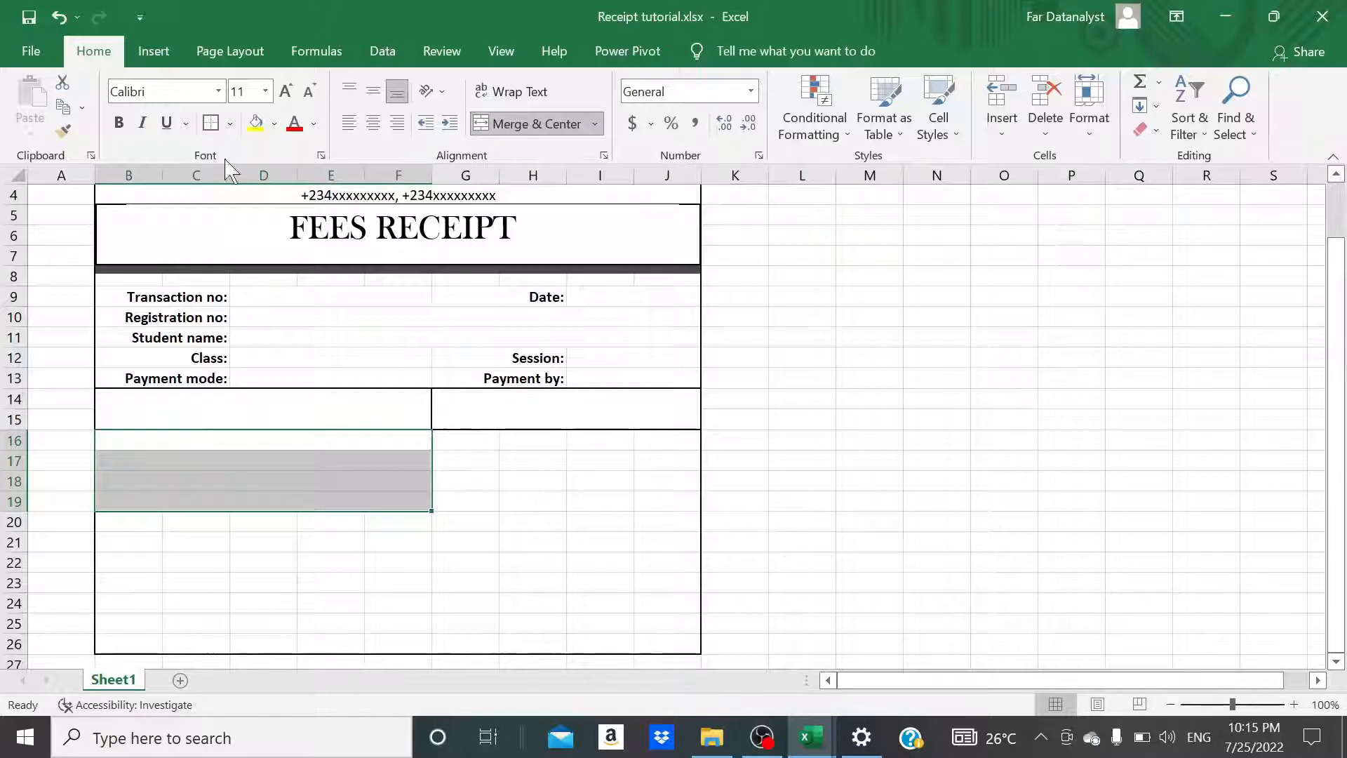
{"action": "left_click", "coordinate": [230, 124]}
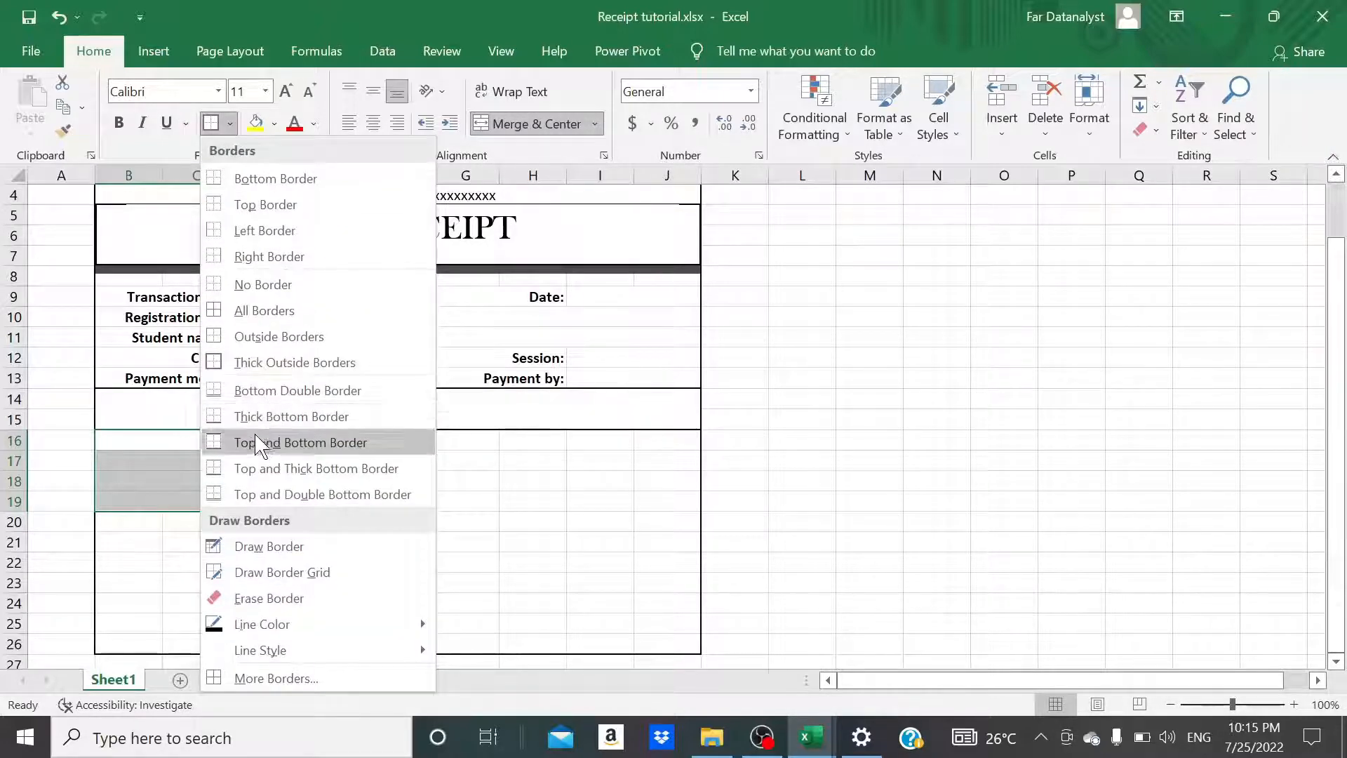
{"action": "left_click", "coordinate": [261, 364]}
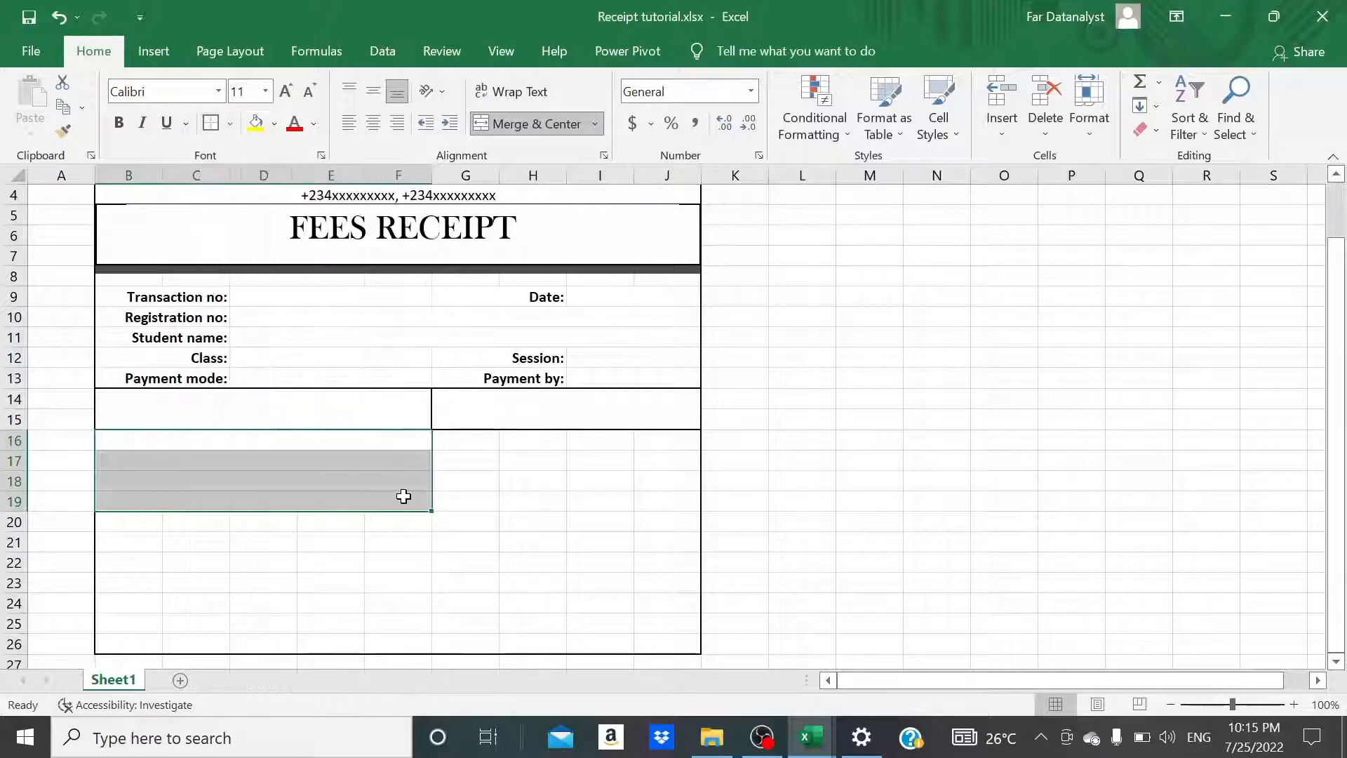
Merge across G16:J19 row by row and apply thick outside borders to the block.
{"action": "left_click", "coordinate": [477, 500]}
{"action": "left_click_drag", "start_coordinate": [454, 442], "coordinate": [673, 503]}
{"action": "left_click", "coordinate": [595, 124]}
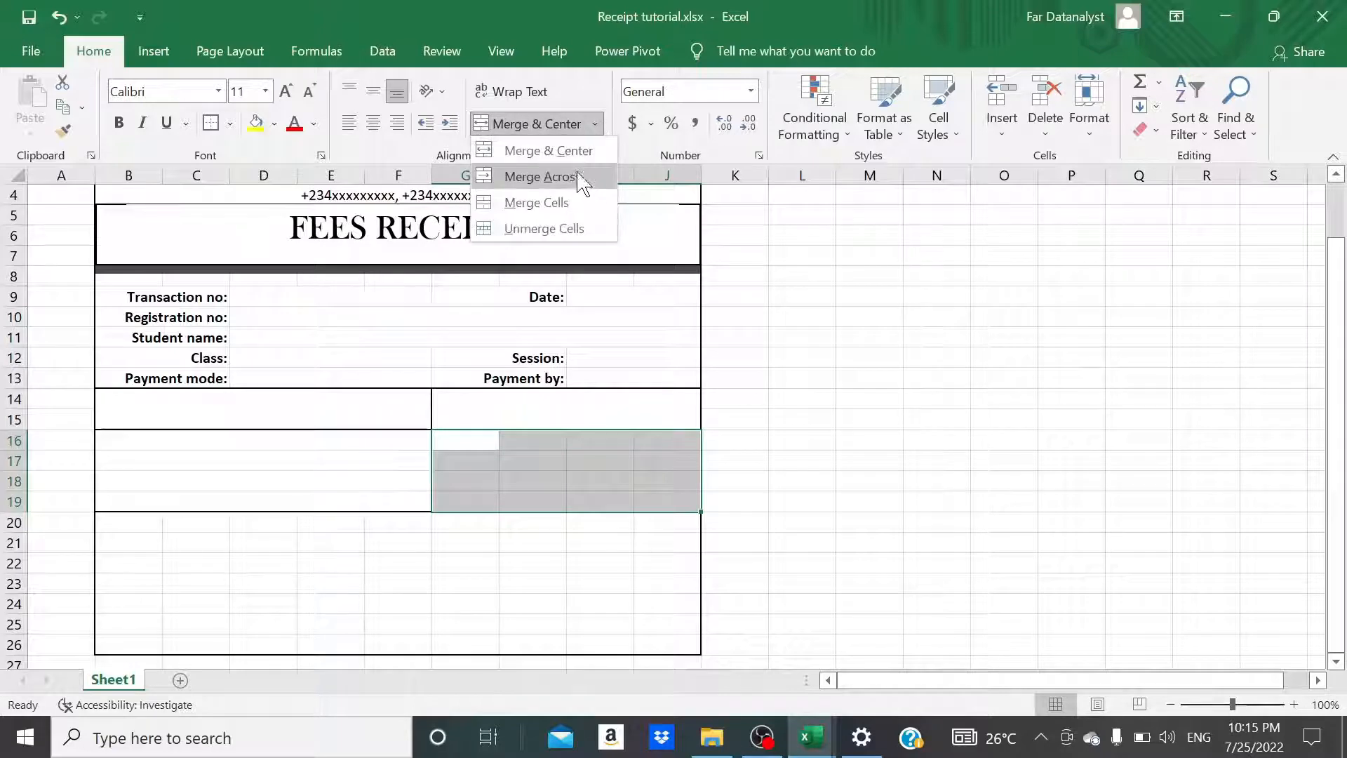
{"action": "key", "text": "Escape"}
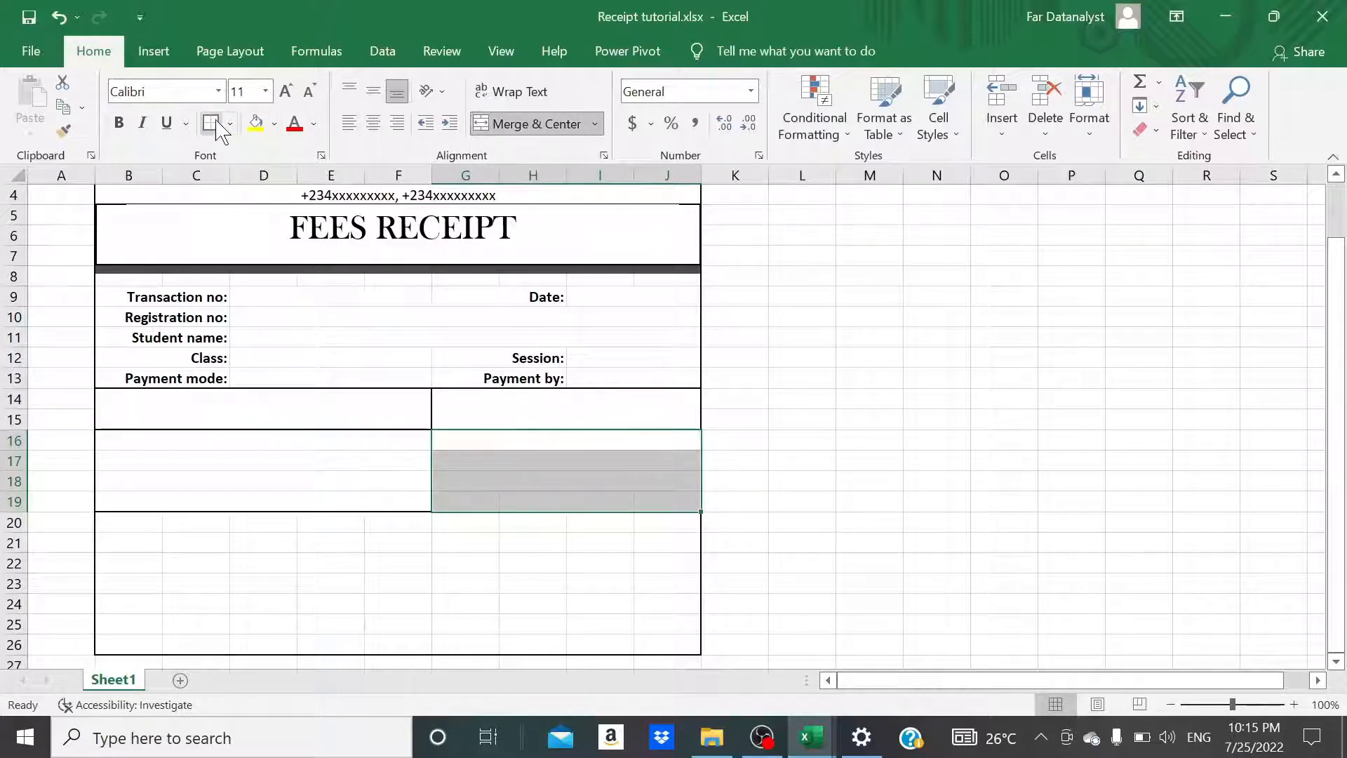
{"action": "left_click", "coordinate": [231, 130]}
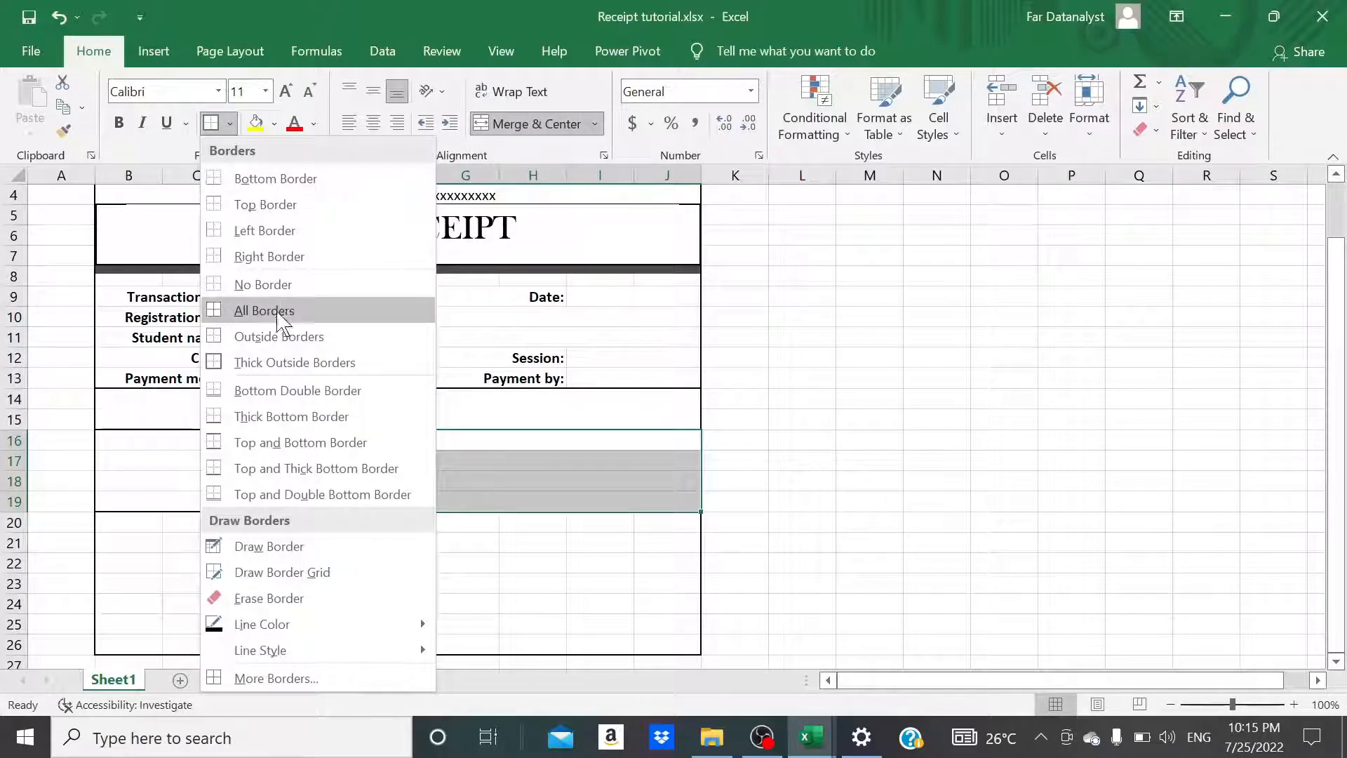
{"action": "left_click", "coordinate": [282, 355]}
Enter the header "Student's fee details" in B14 and start the header in G14 with "Amount(".
{"action": "left_click", "coordinate": [281, 410]}
{"action": "type", "text": "Student's fee details"}
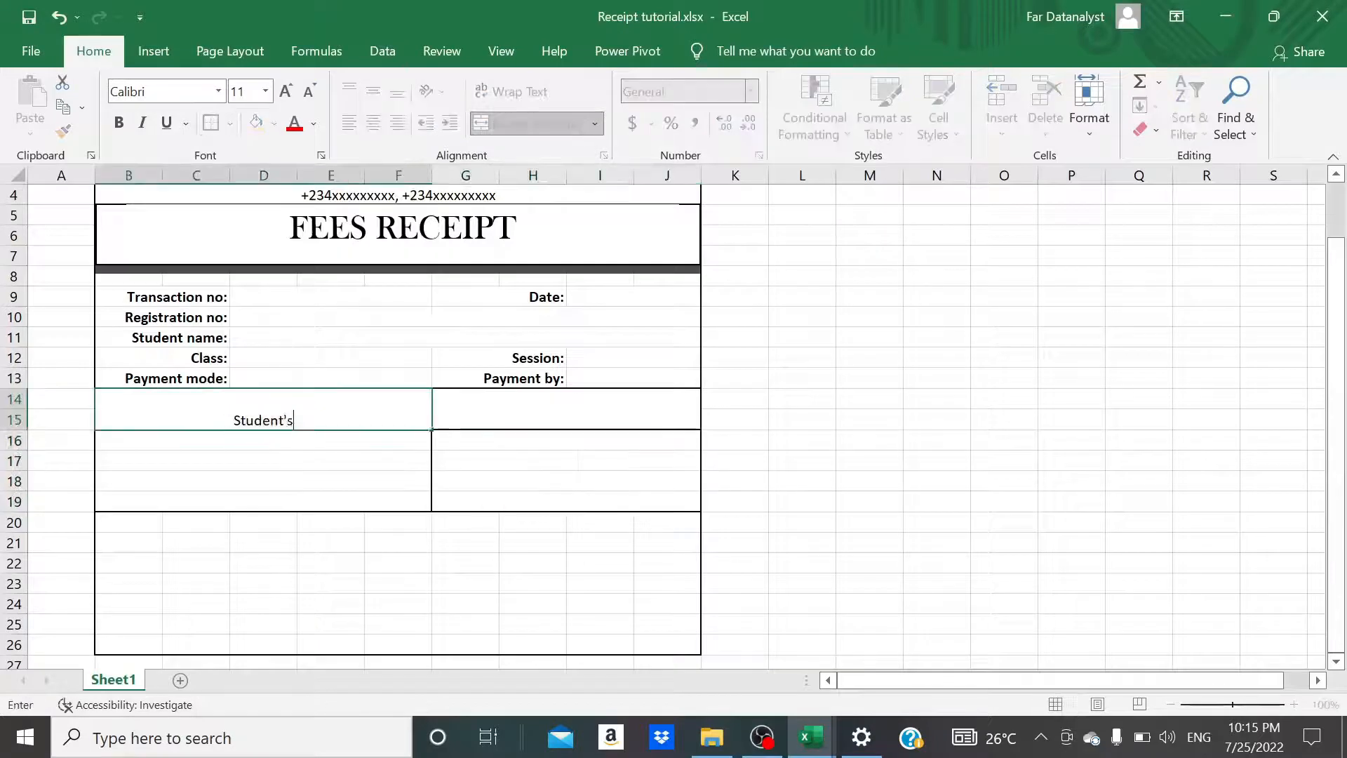
{"action": "left_click", "coordinate": [442, 397]}
{"action": "type", "text": "Amount("}
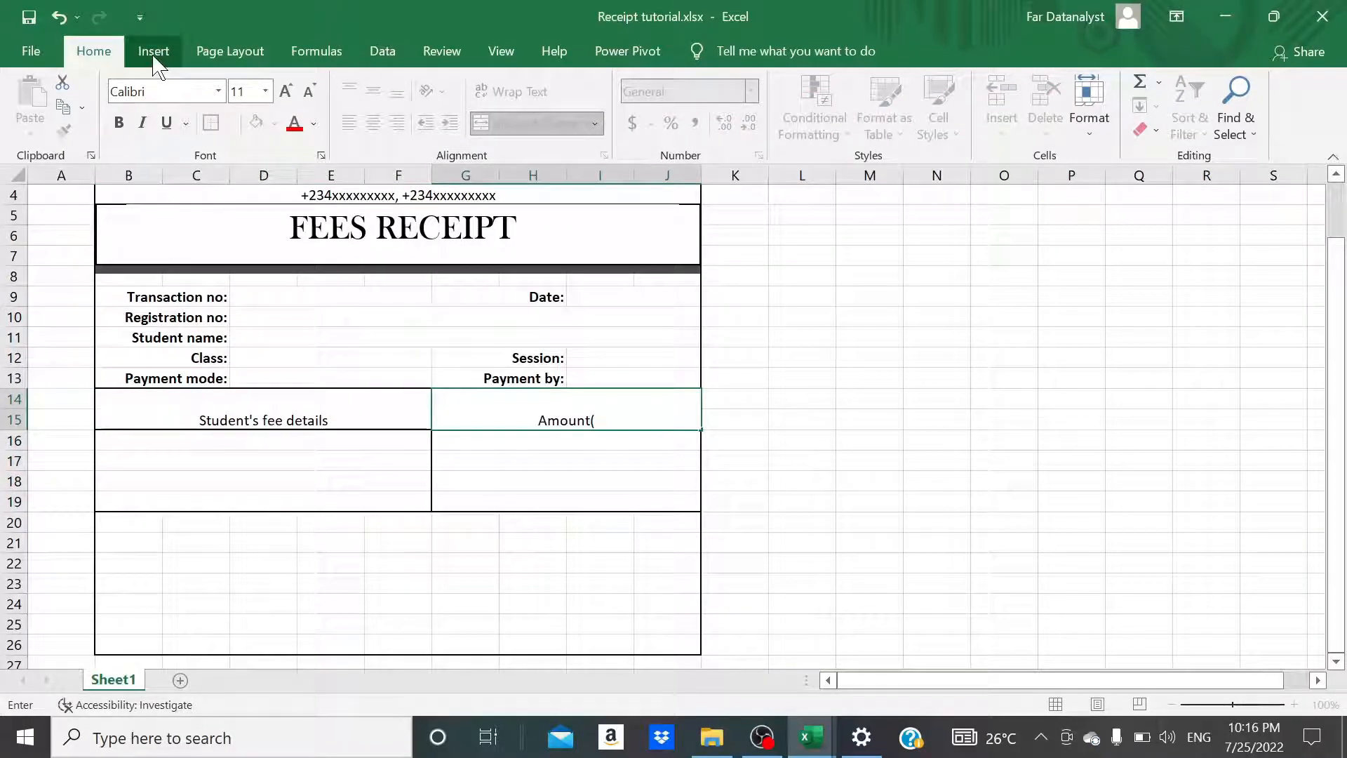
Insert the Naira sign from the currency symbols into the G14 header and complete it as "Amount(₦)".
{"action": "left_click", "coordinate": [154, 58]}
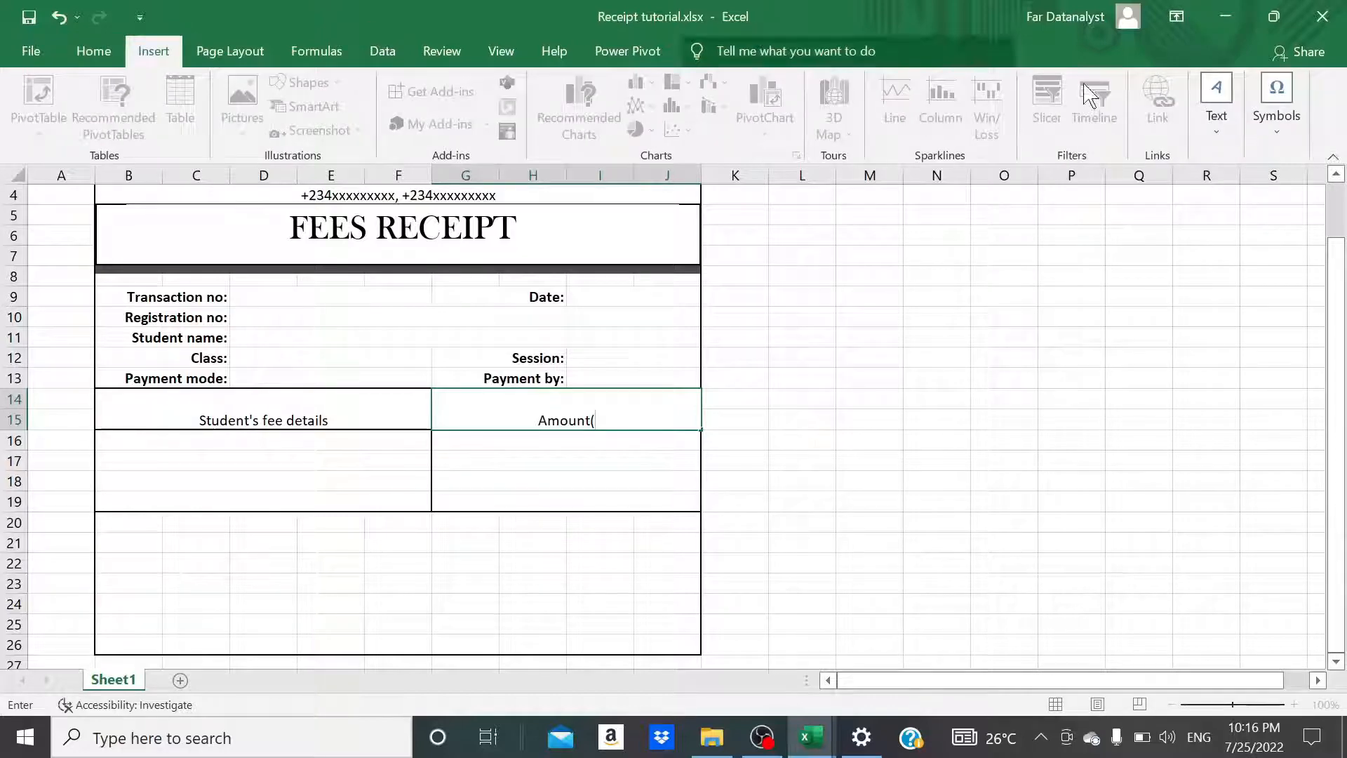
{"action": "left_click", "coordinate": [1278, 127]}
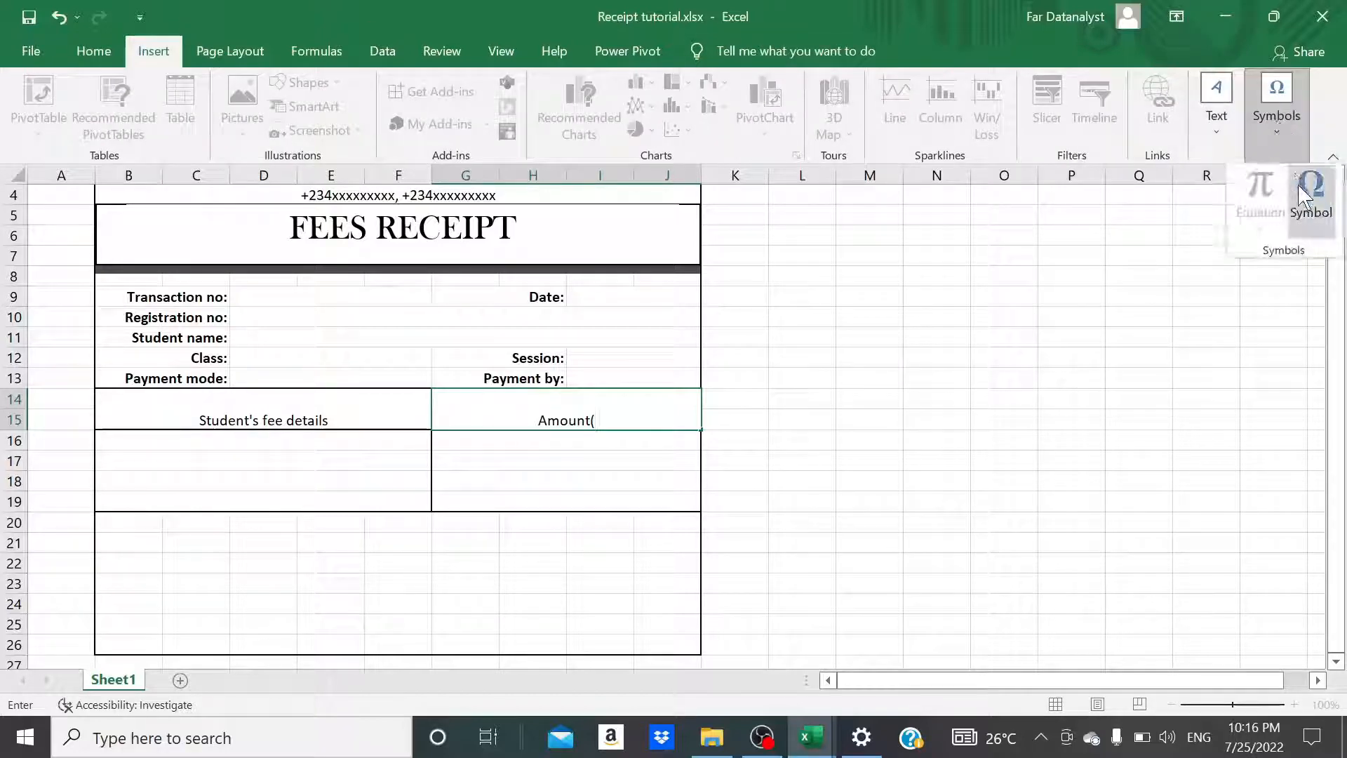
{"action": "left_click", "coordinate": [1305, 193]}
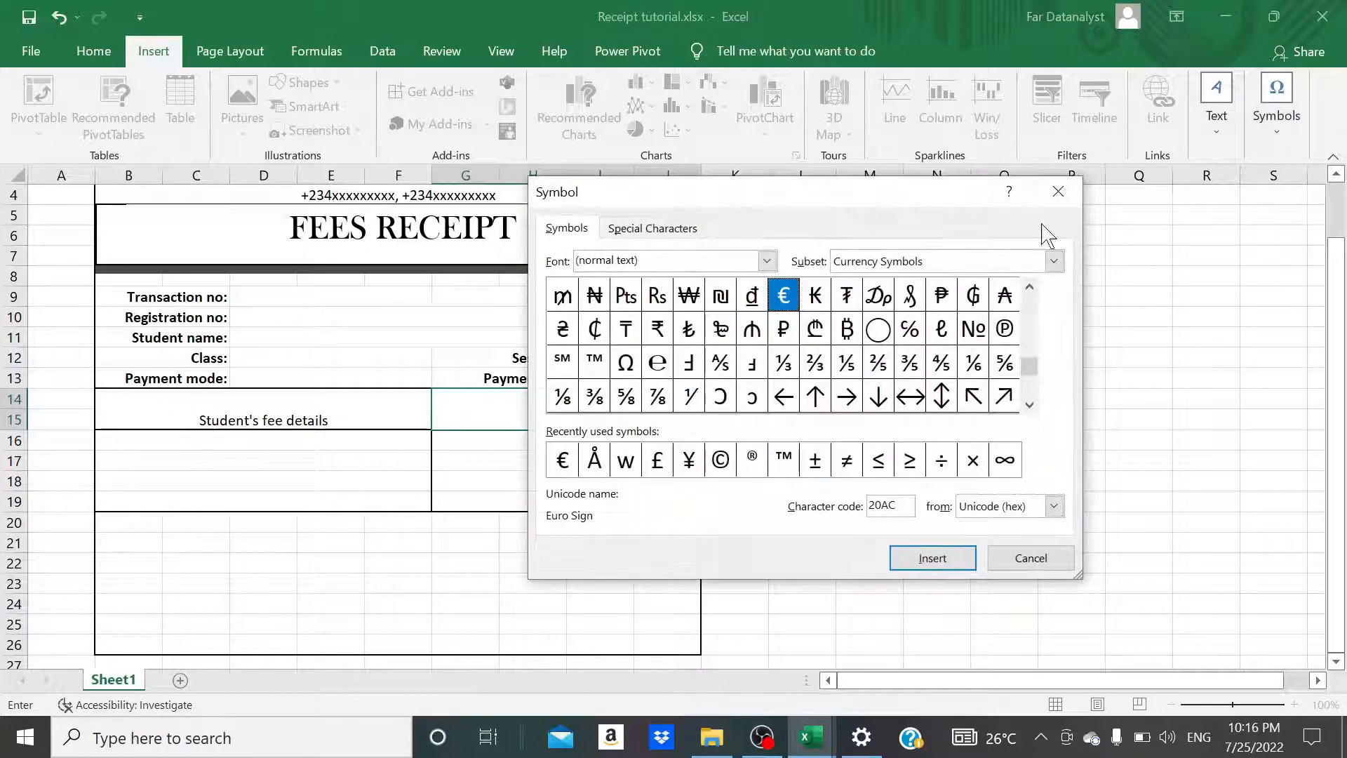
{"action": "left_click_drag", "start_coordinate": [797, 204], "coordinate": [1031, 220]}
{"action": "left_click", "coordinate": [834, 315]}
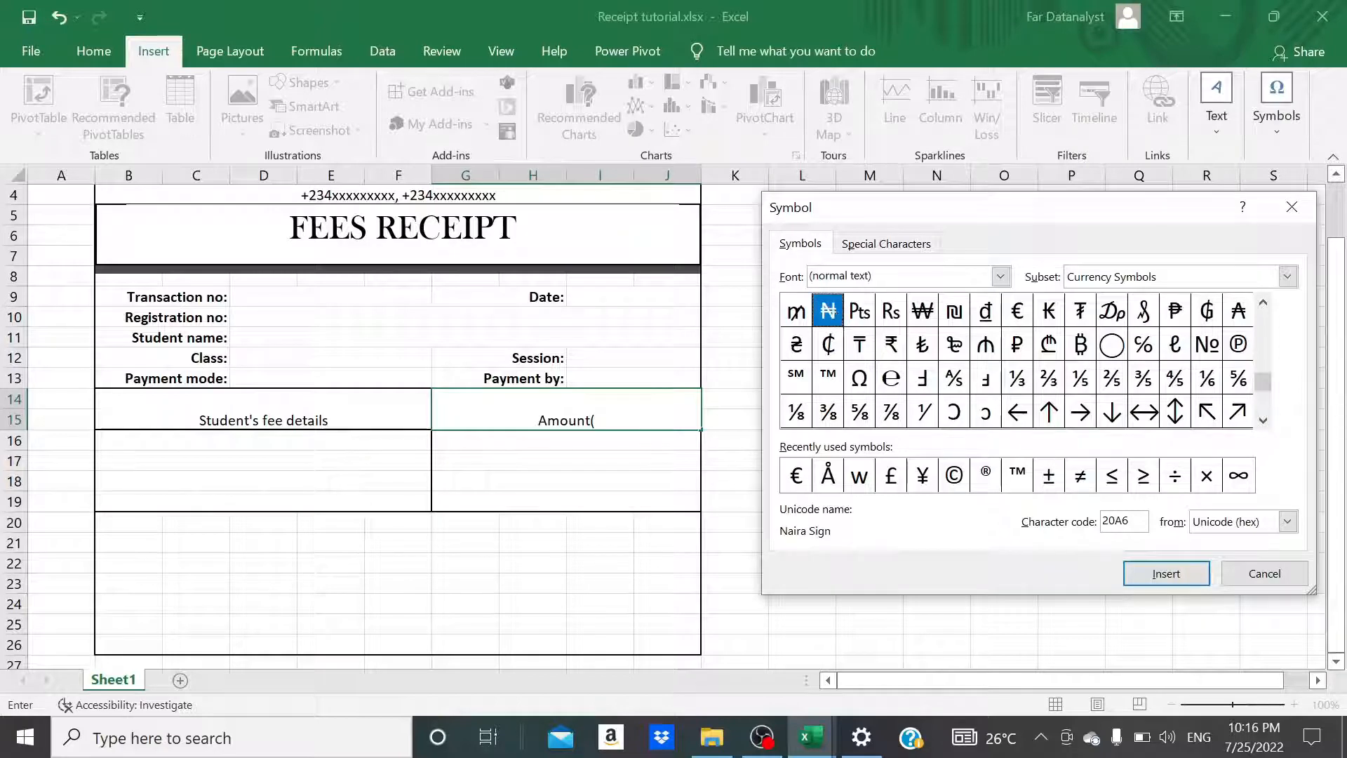
{"action": "left_click", "coordinate": [1145, 575]}
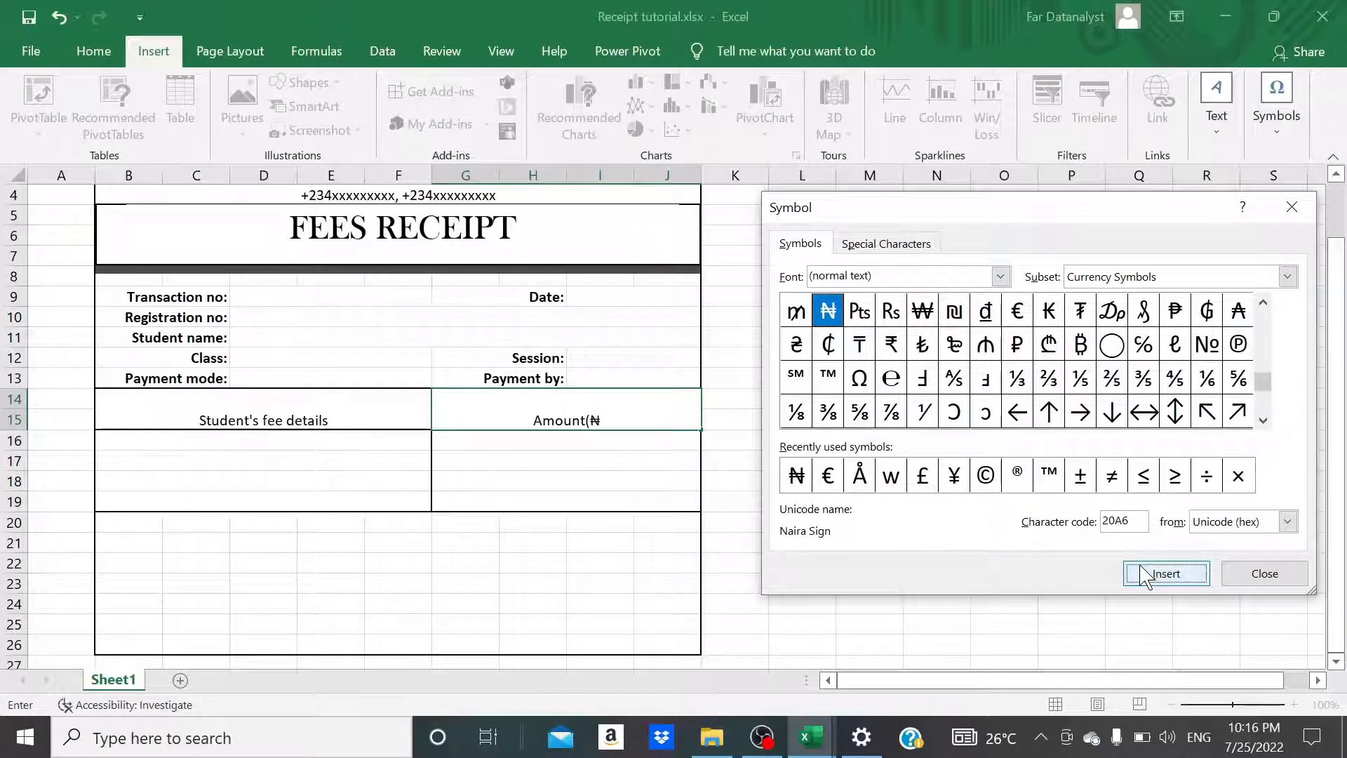
{"action": "left_click", "coordinate": [1260, 574]}
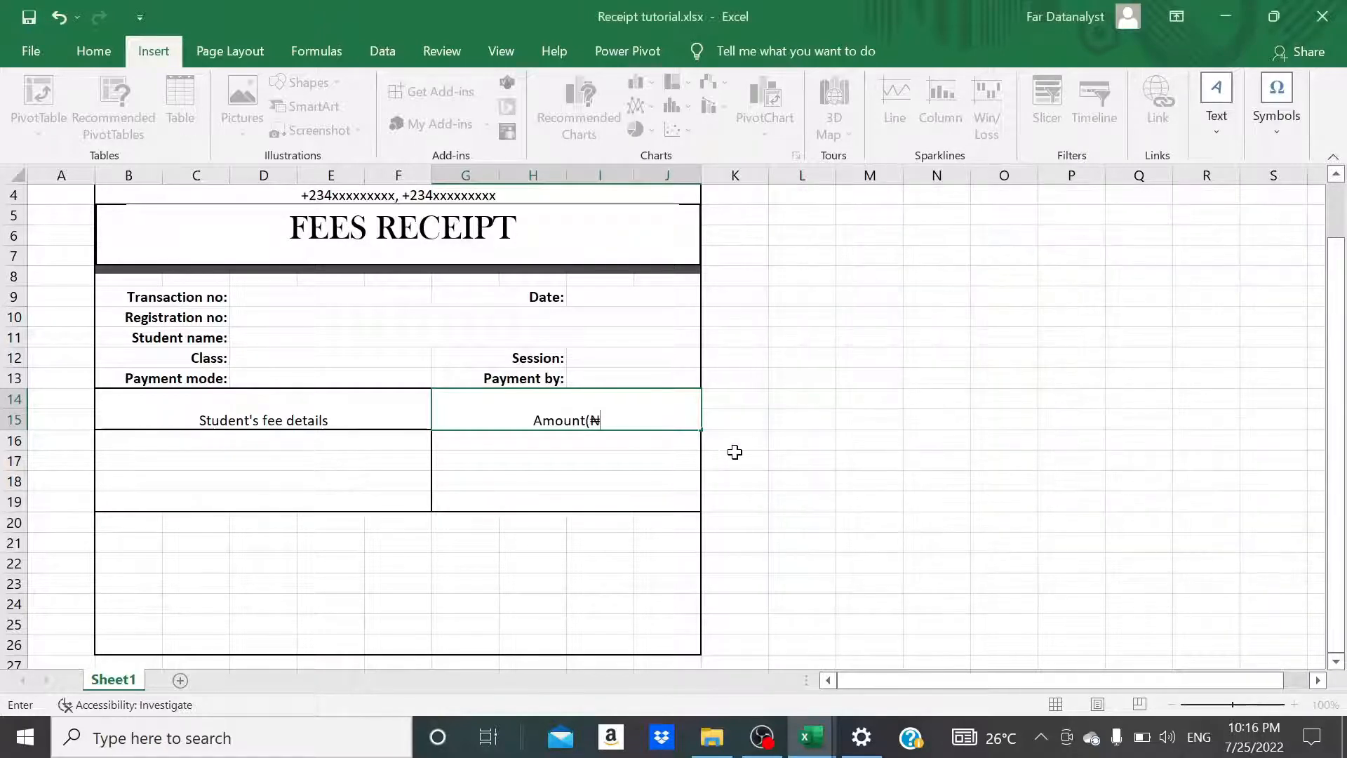
{"action": "type", "text": ")"}
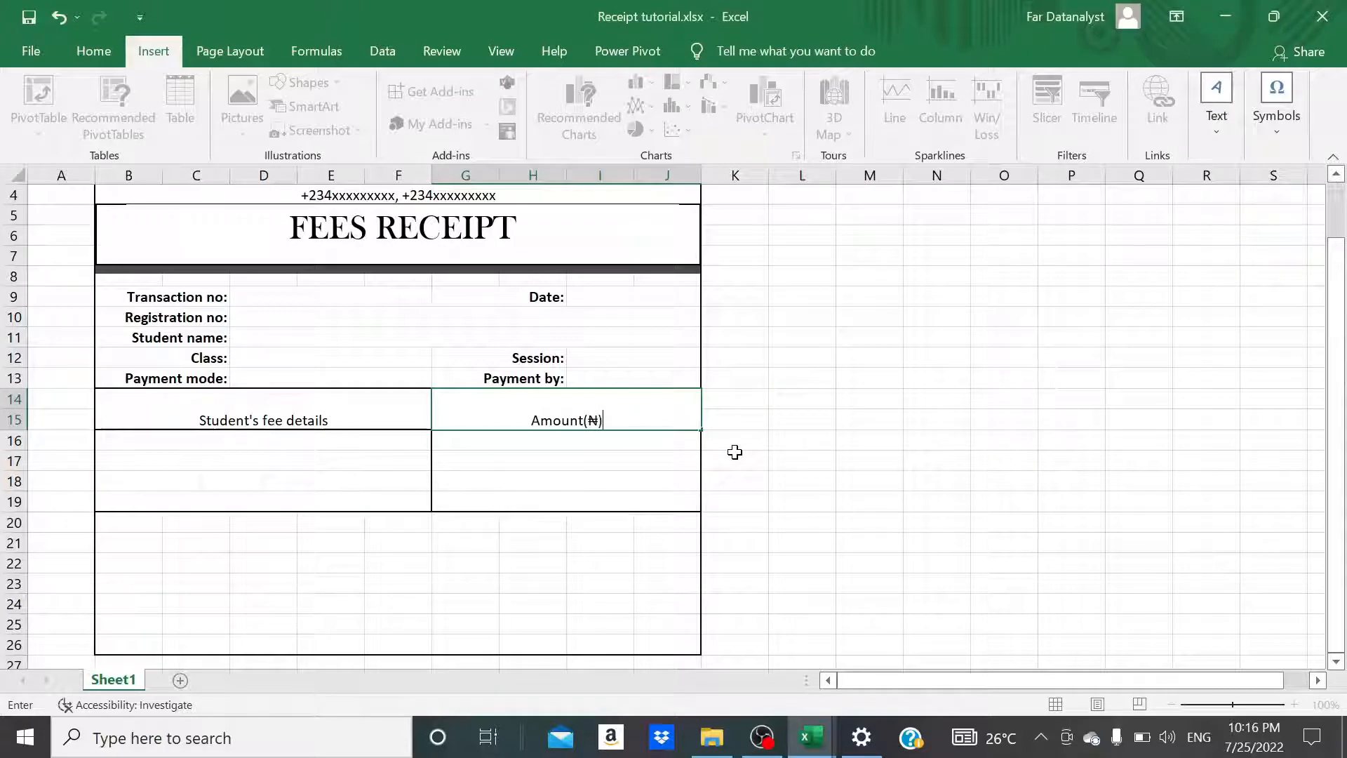
Middle-align the two table headers in B14 and G14 vertically and make them bold.
{"action": "left_click", "coordinate": [360, 419]}
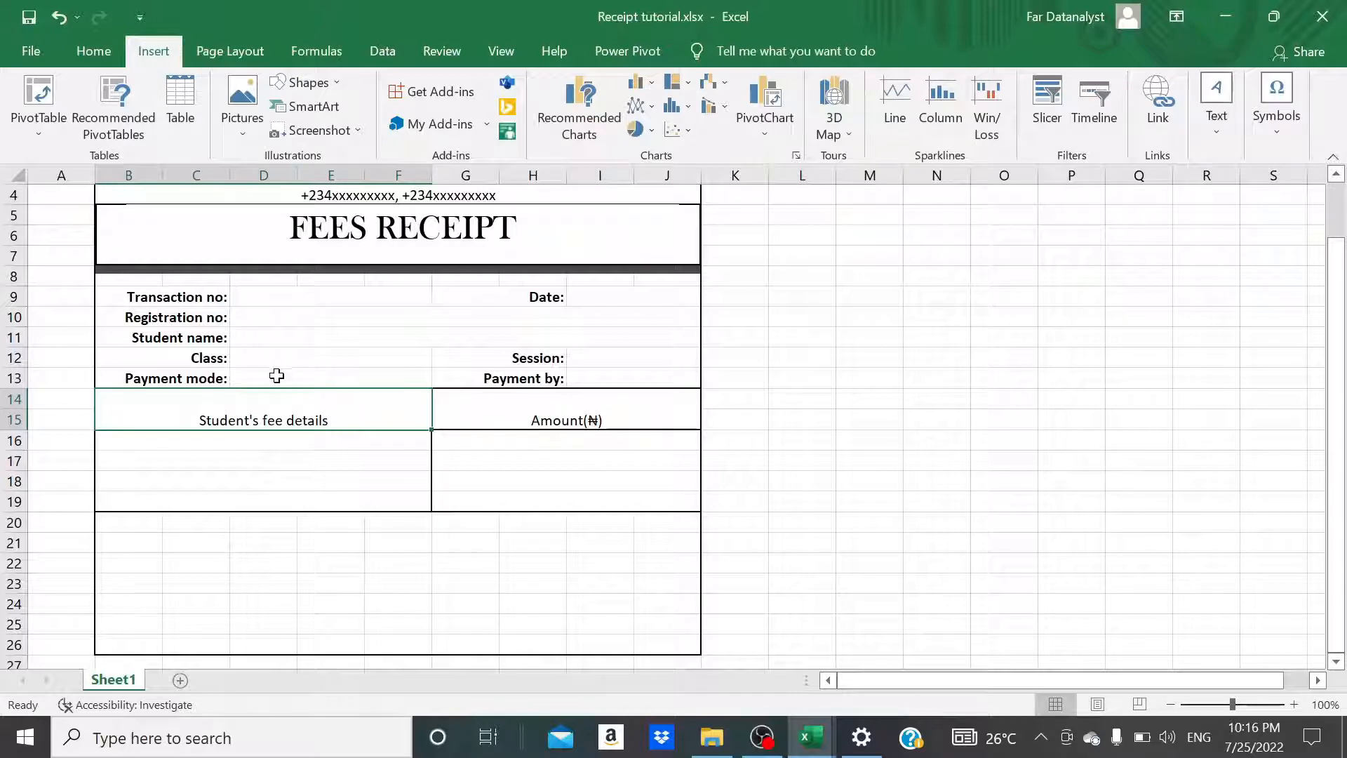
{"action": "left_click", "coordinate": [458, 405], "text": "ctrl"}
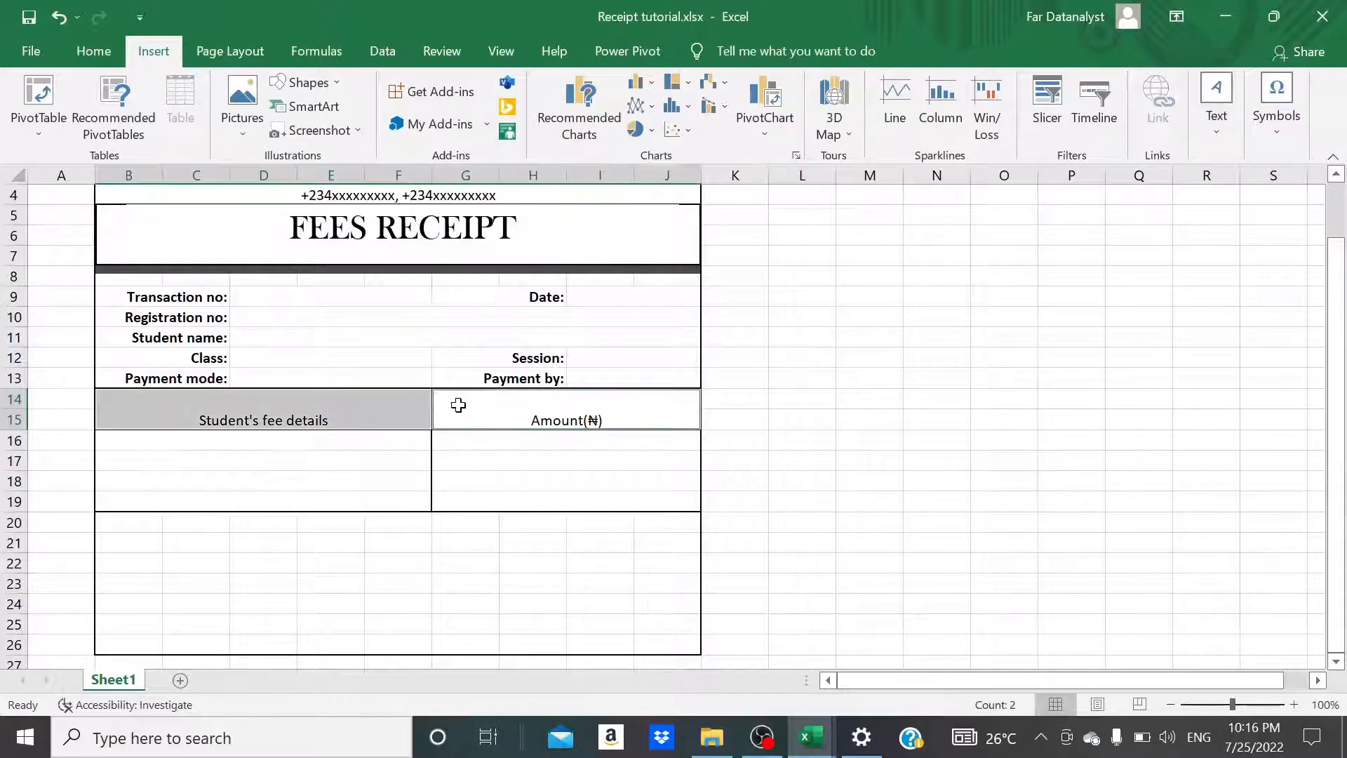
{"action": "left_click", "coordinate": [93, 50]}
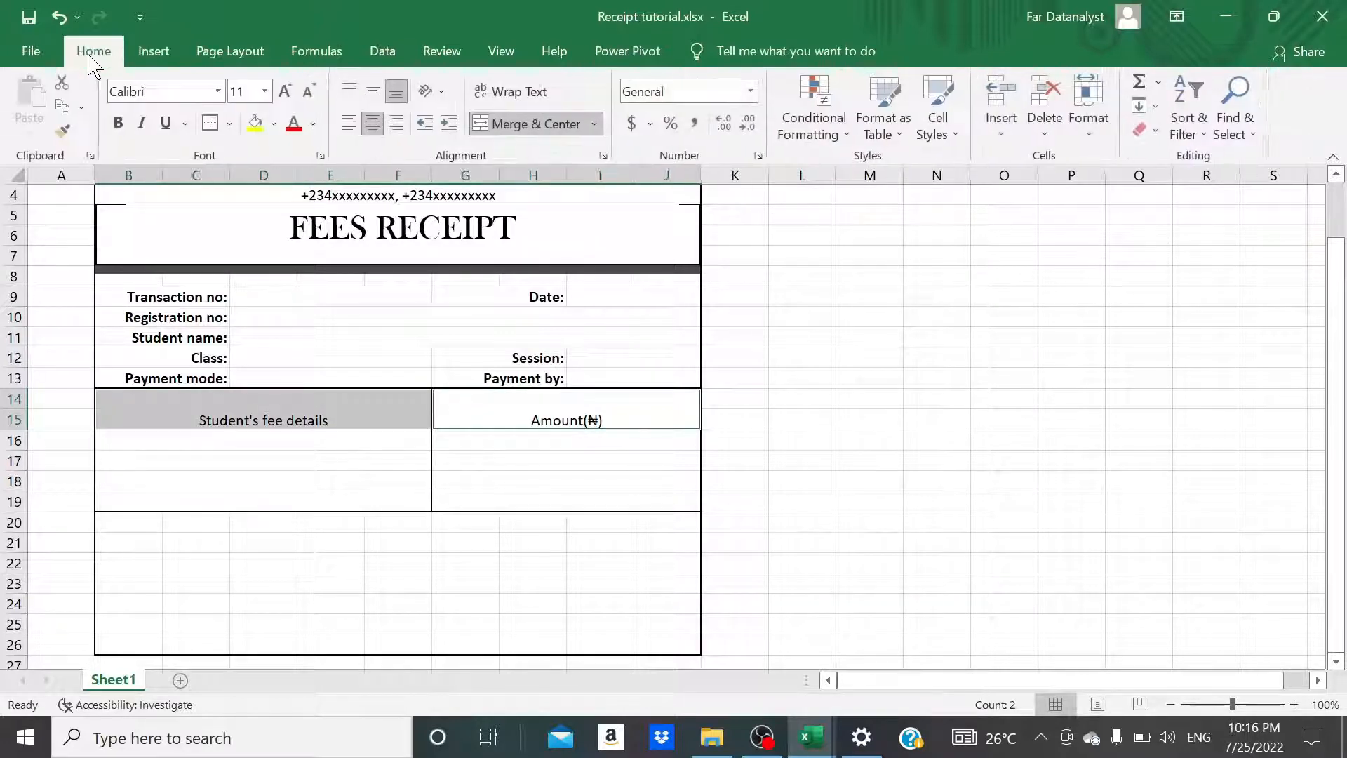
{"action": "left_click", "coordinate": [372, 92]}
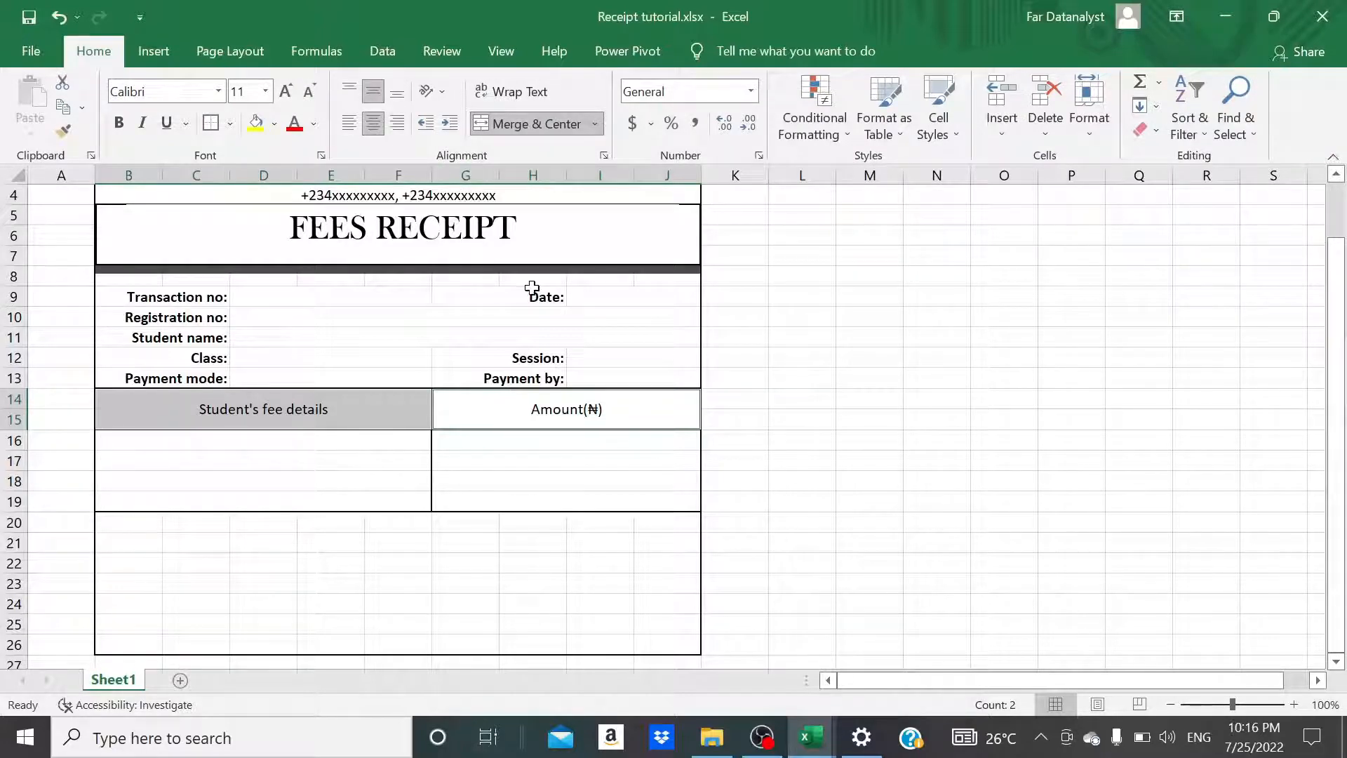
{"action": "left_click", "coordinate": [128, 127]}
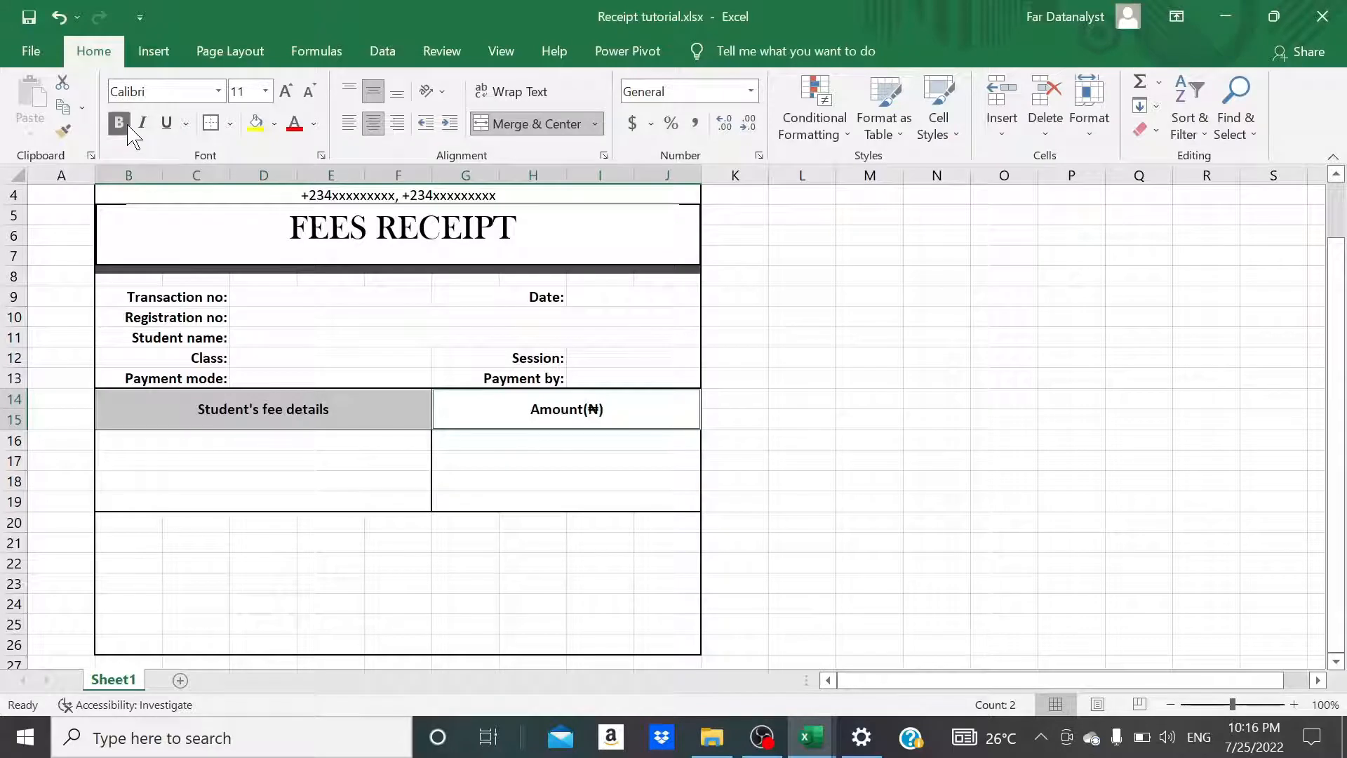
Enter the labels "Amount payable", "Amount paid", "Cummulative payment" and "Oustanding" in B16:B19 and center them horizontally.
{"action": "left_click", "coordinate": [351, 437]}
{"action": "type", "text": "Amount payable"}
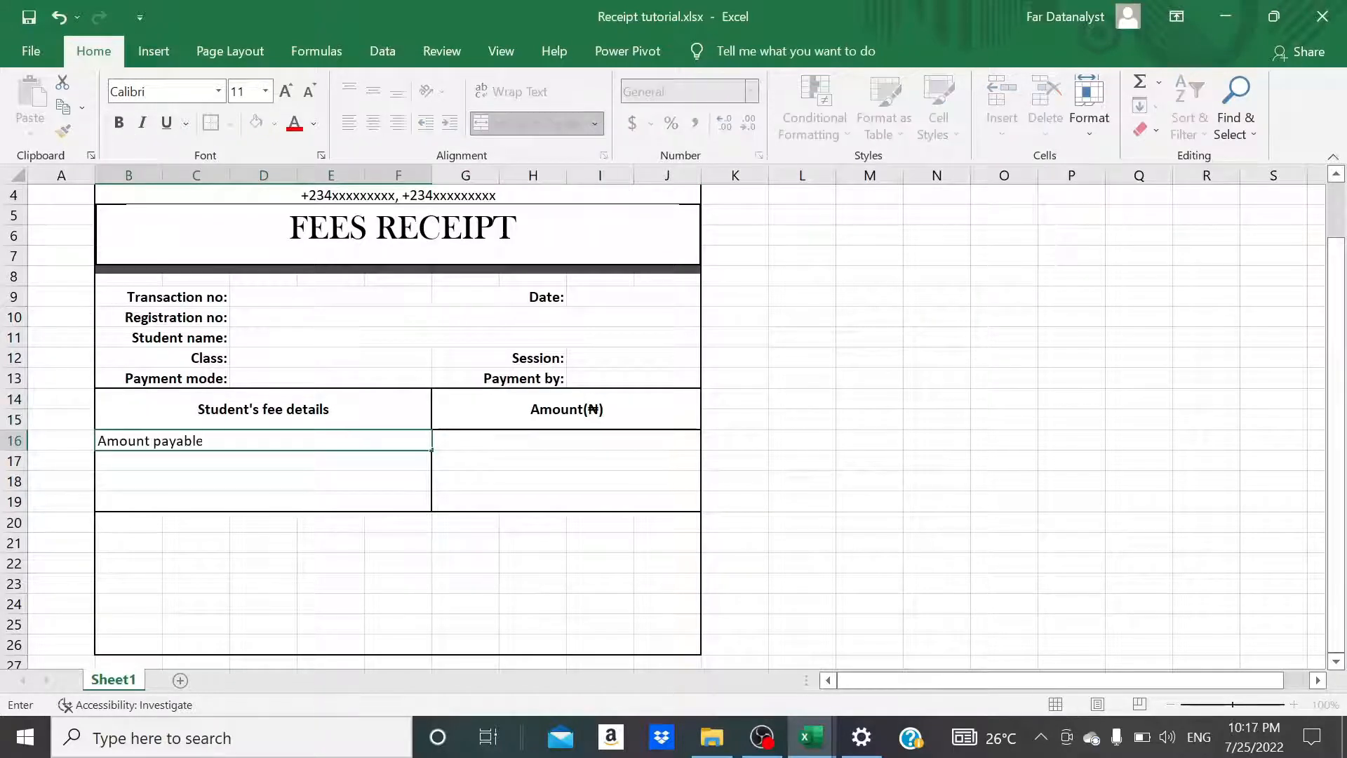
{"action": "key", "text": "Return"}
{"action": "type", "text": "Amount paid"}
{"action": "key", "text": "Return"}
{"action": "type", "text": "Cummulative pa"}
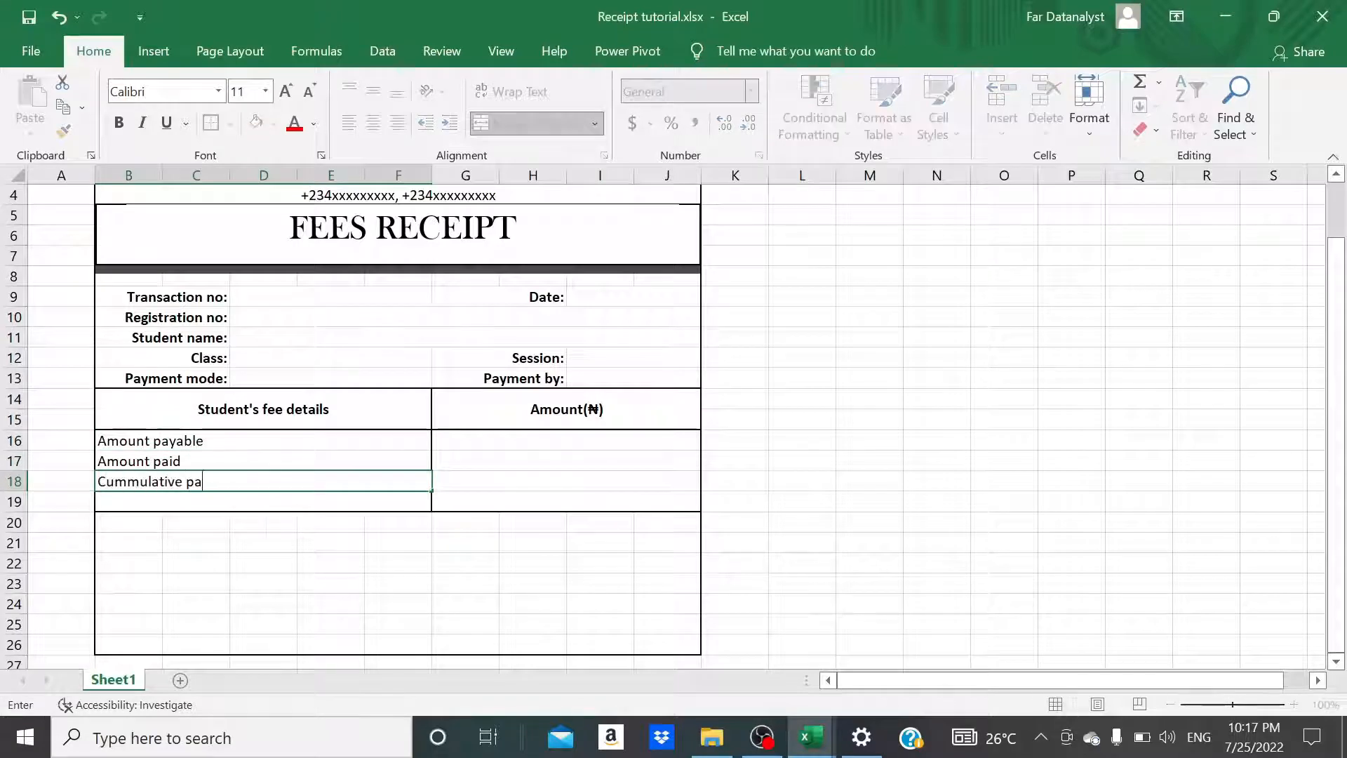
{"action": "type", "text": "yment"}
{"action": "key", "text": "Return"}
{"action": "type", "text": "Oustanding"}
{"action": "left_click", "coordinate": [466, 499]}
{"action": "left_click_drag", "start_coordinate": [301, 442], "coordinate": [297, 503]}
{"action": "left_click", "coordinate": [373, 124]}
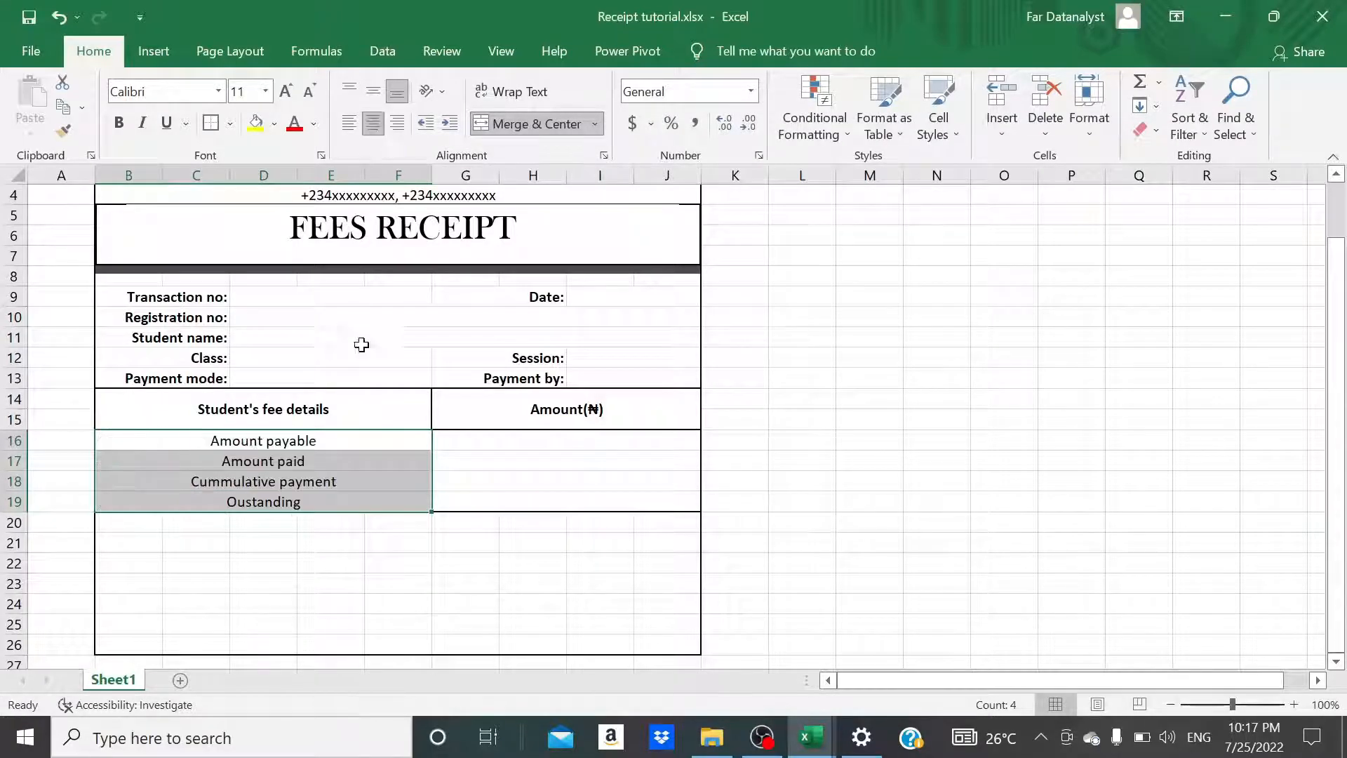
Fill the Amount payable row, B16:J16, with a grey shade from the theme colors.
{"action": "left_click", "coordinate": [333, 444]}
{"action": "key", "text": "shift+Right"}
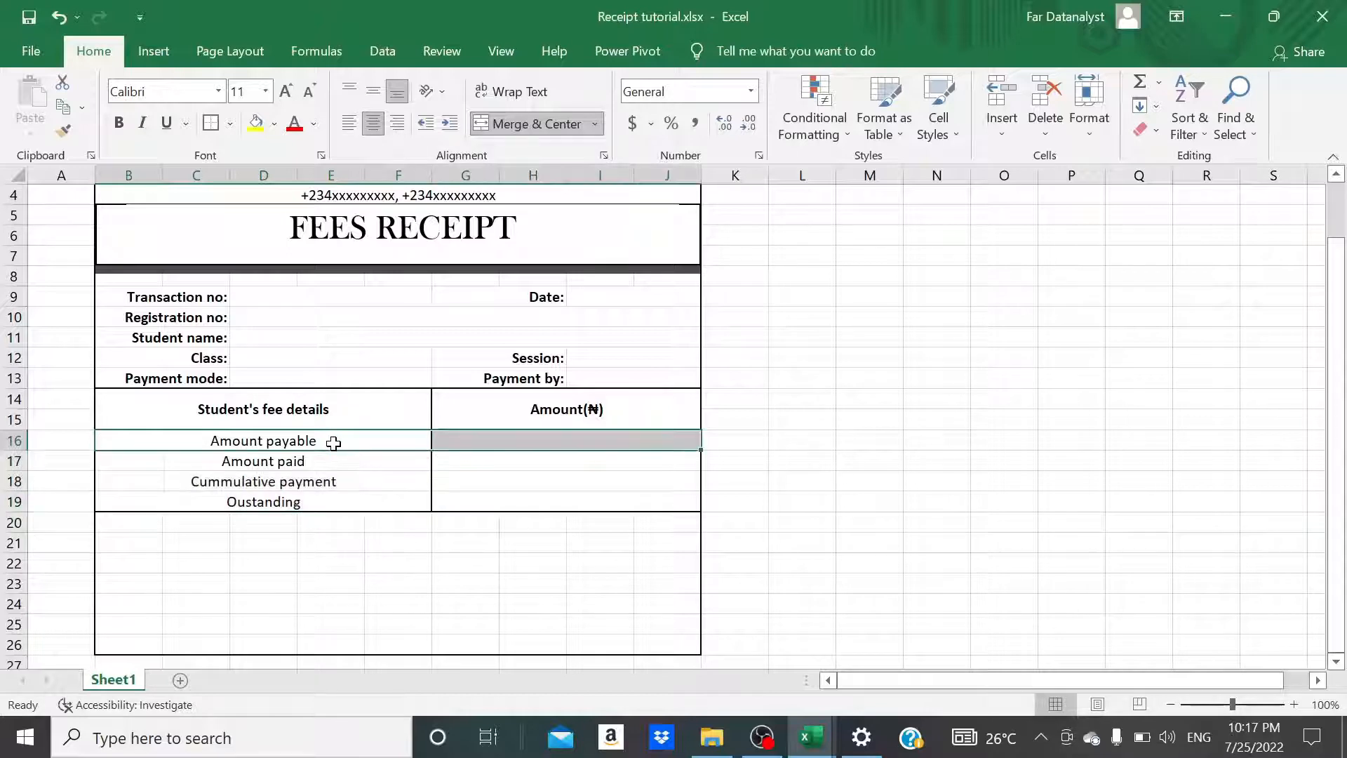
{"action": "left_click", "coordinate": [275, 124]}
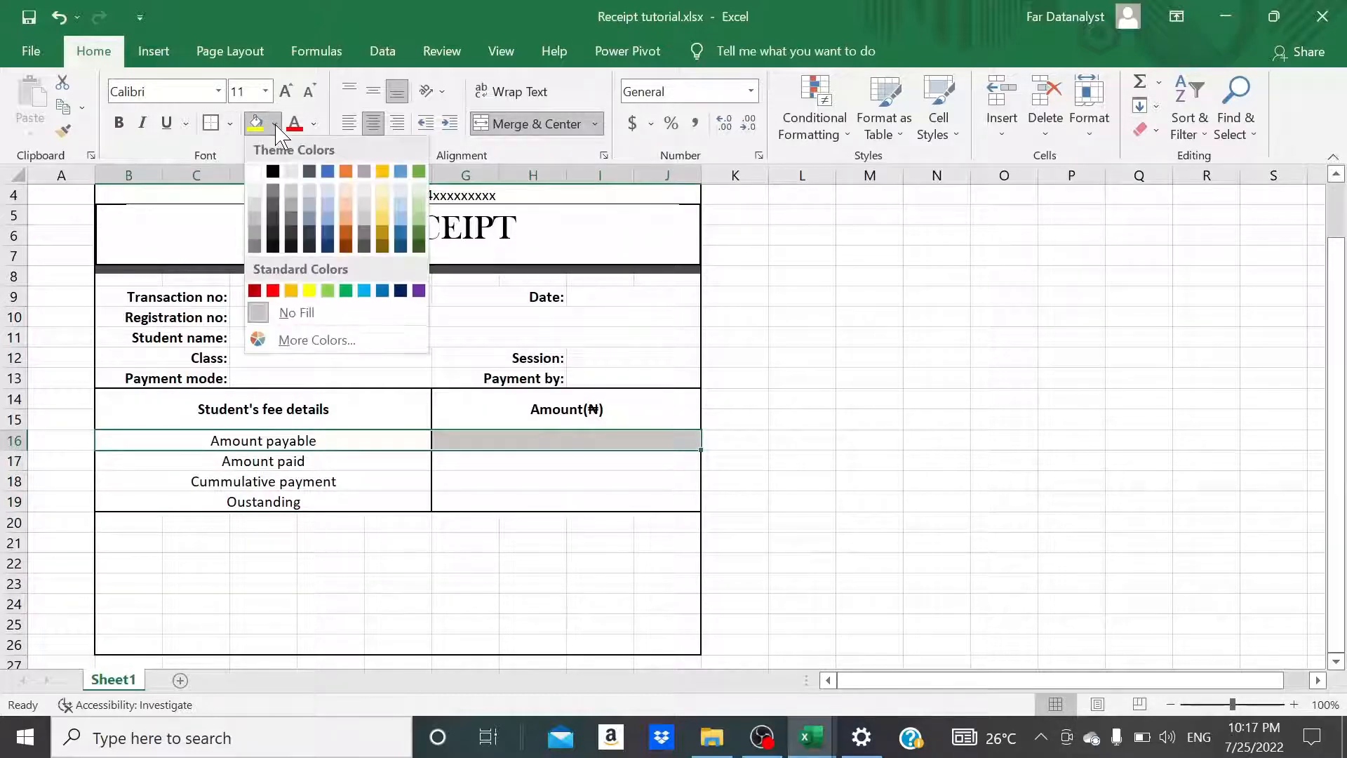
{"action": "left_click", "coordinate": [257, 217]}
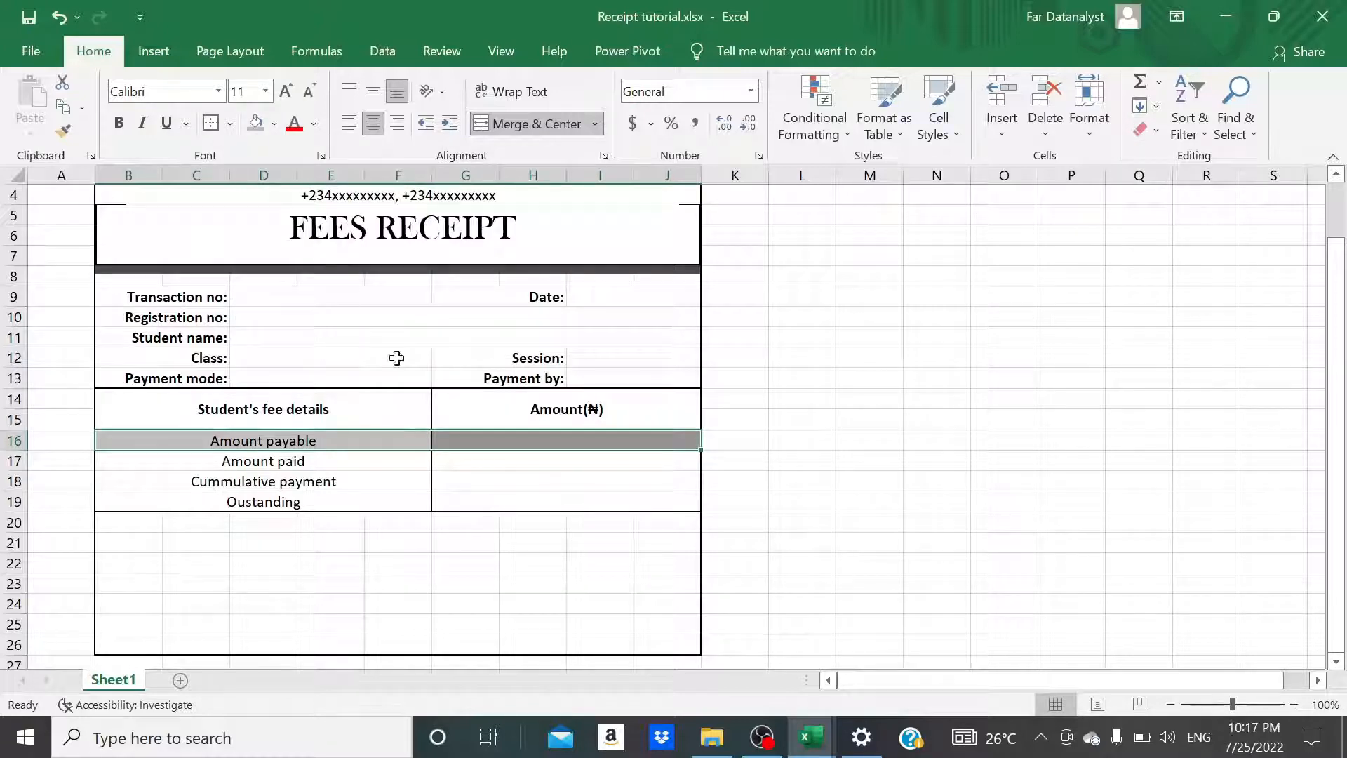
{"action": "left_click", "coordinate": [474, 496]}
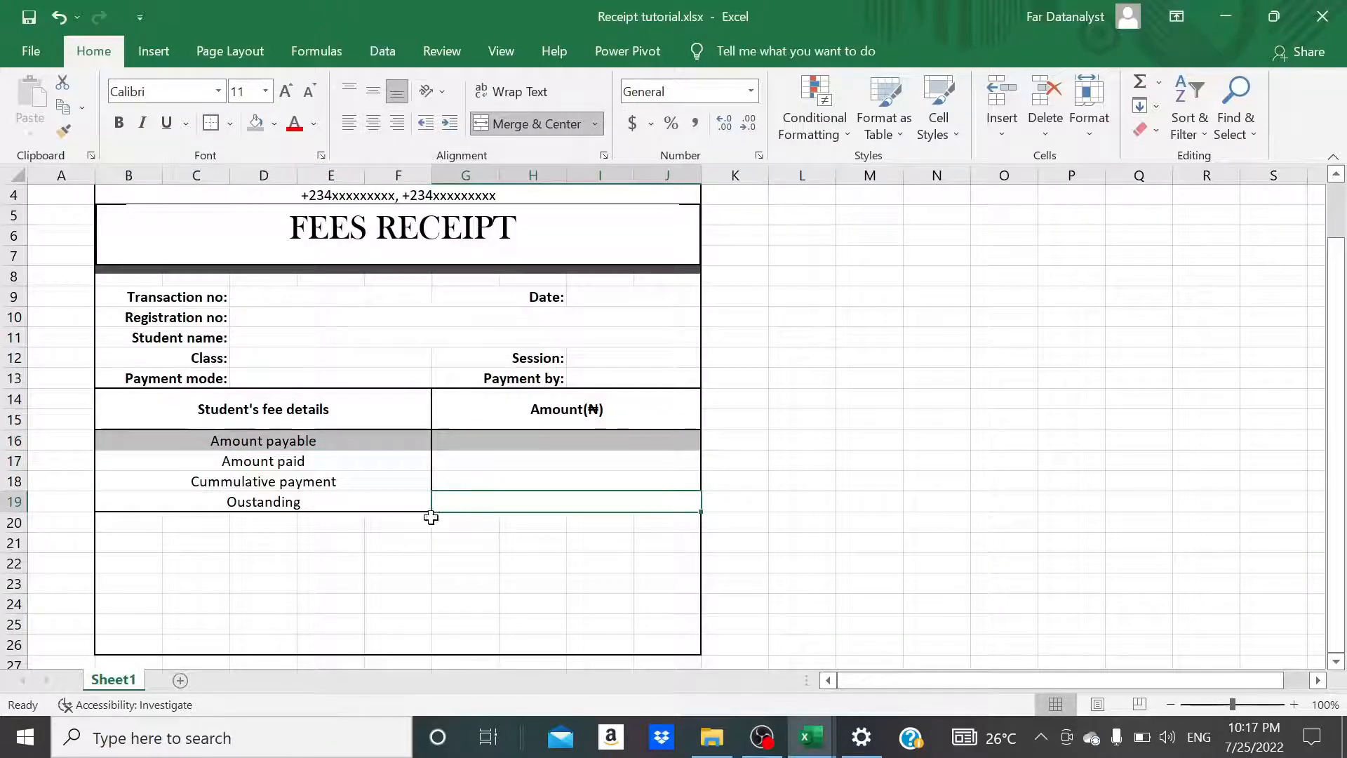
{"action": "left_click", "coordinate": [402, 558]}
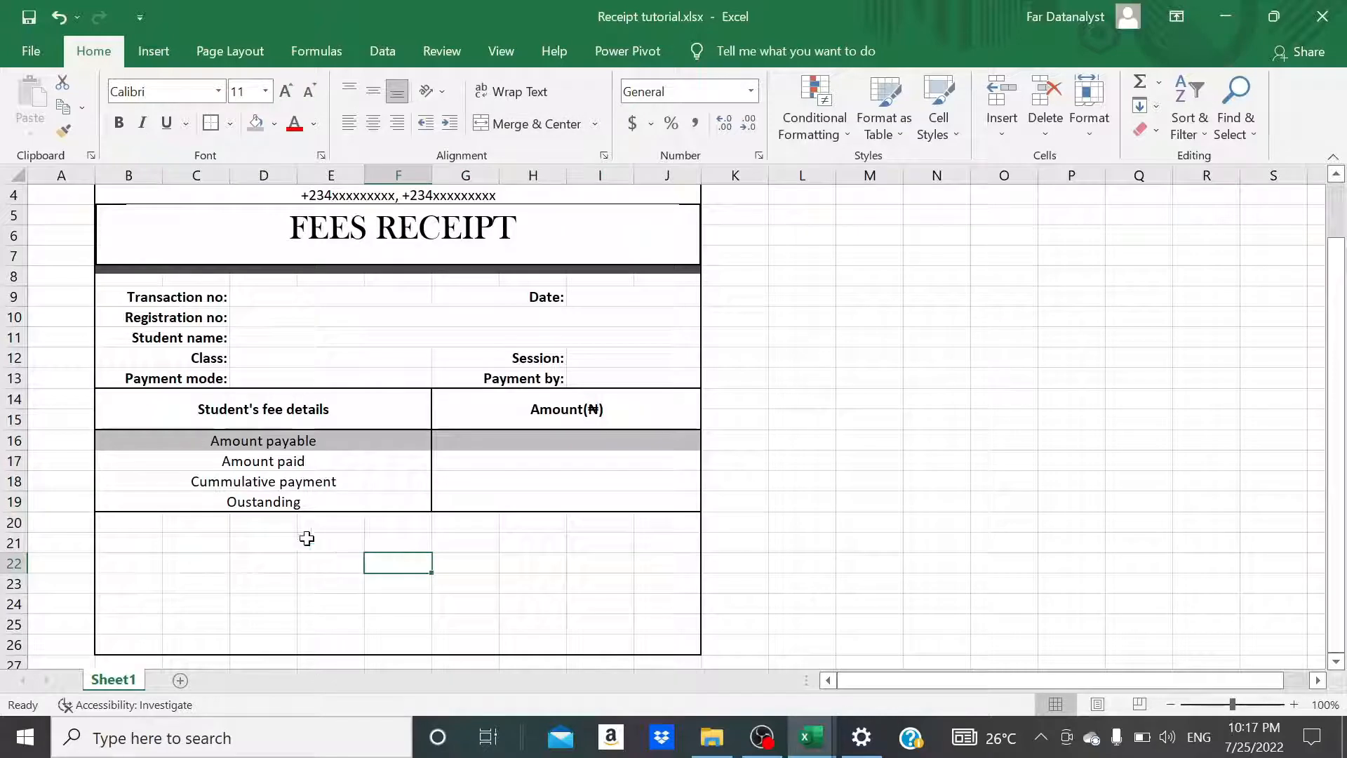
Enter "The sum of(amount paid):" in B20, merged across B20:D20 and right-aligned.
{"action": "left_click", "coordinate": [146, 523]}
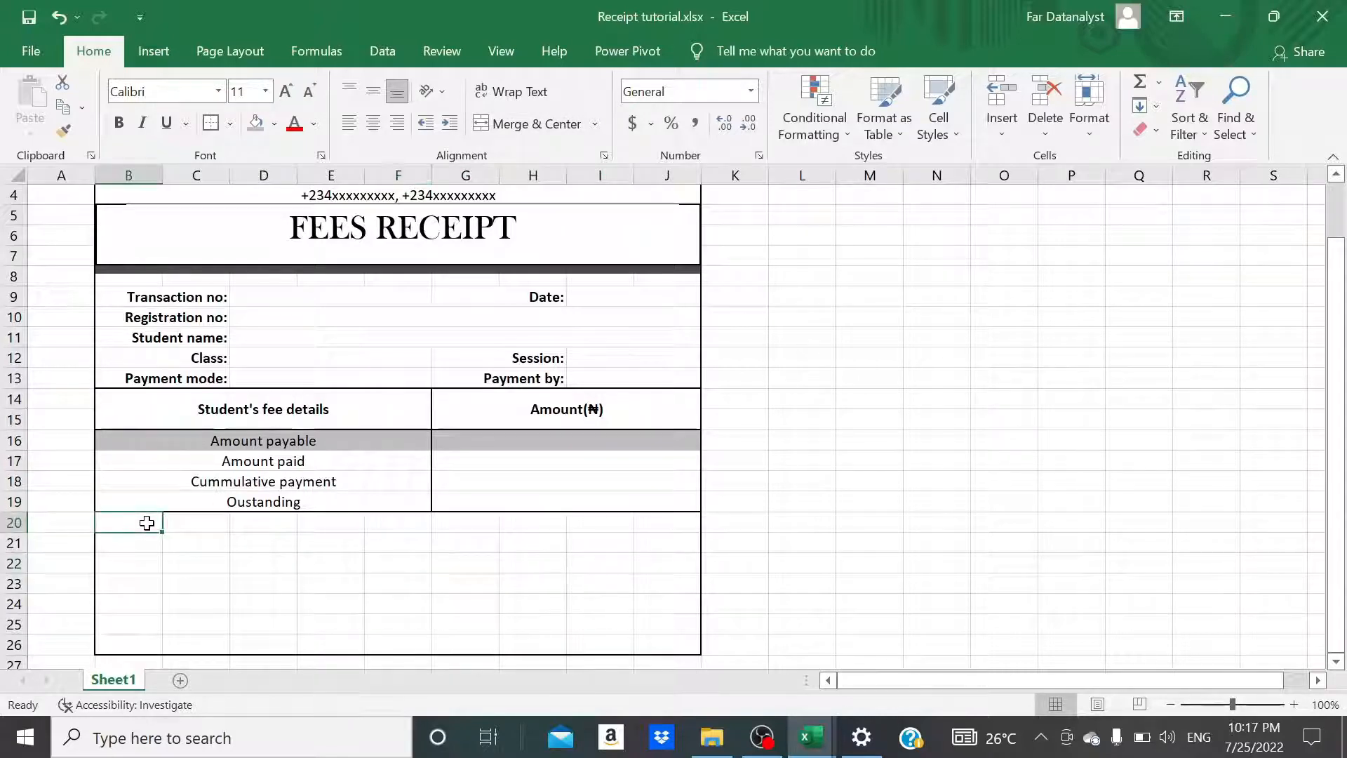
{"action": "type", "text": "The sum of(amount paid):"}
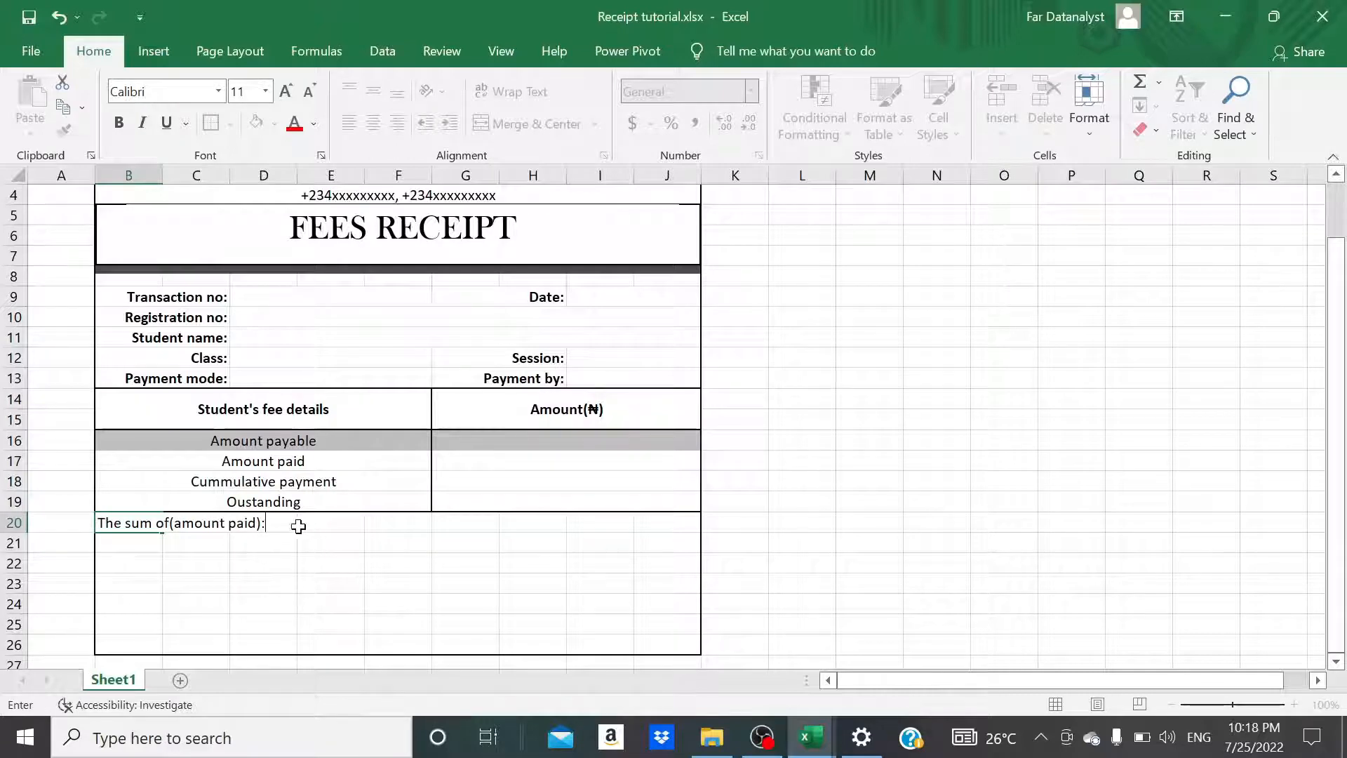
{"action": "left_click_drag", "start_coordinate": [132, 522], "coordinate": [284, 525]}
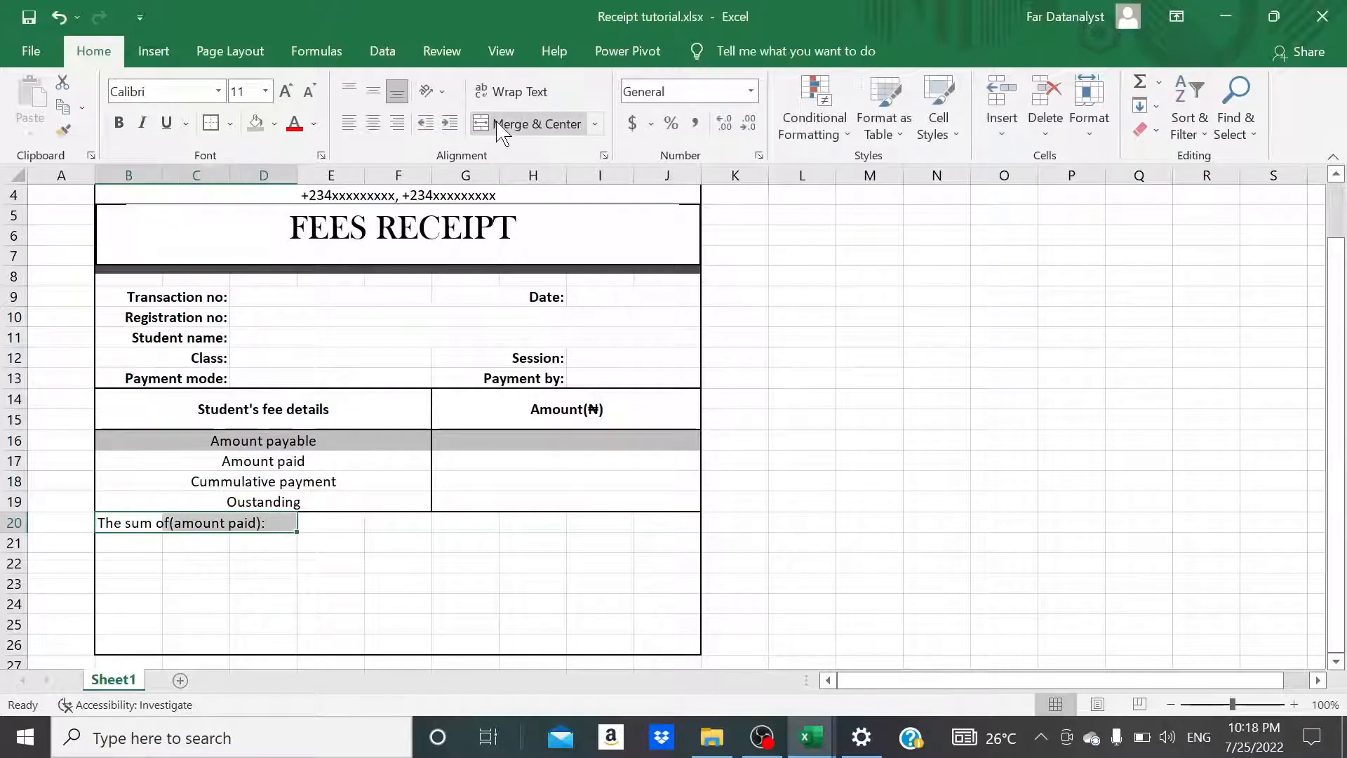
{"action": "left_click", "coordinate": [596, 124]}
{"action": "left_click", "coordinate": [543, 175]}
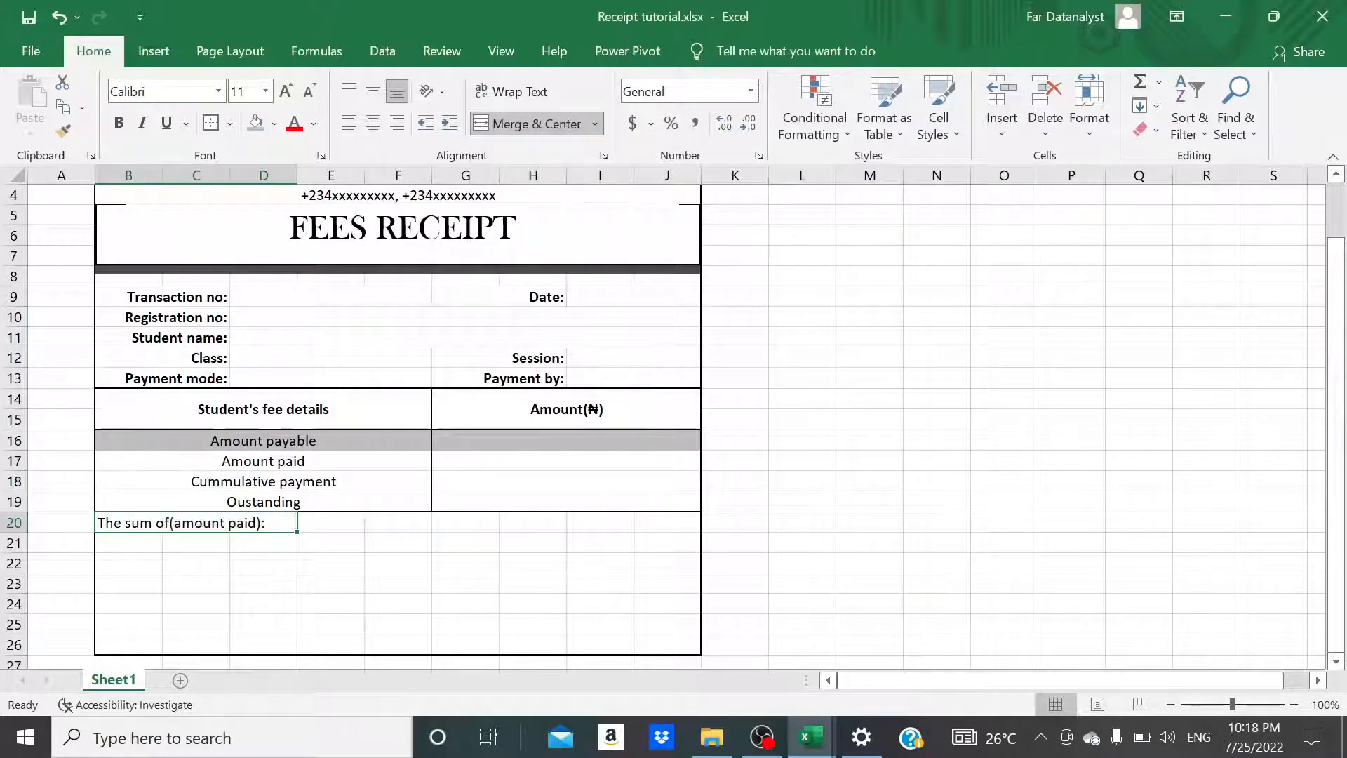
{"action": "left_click", "coordinate": [397, 126]}
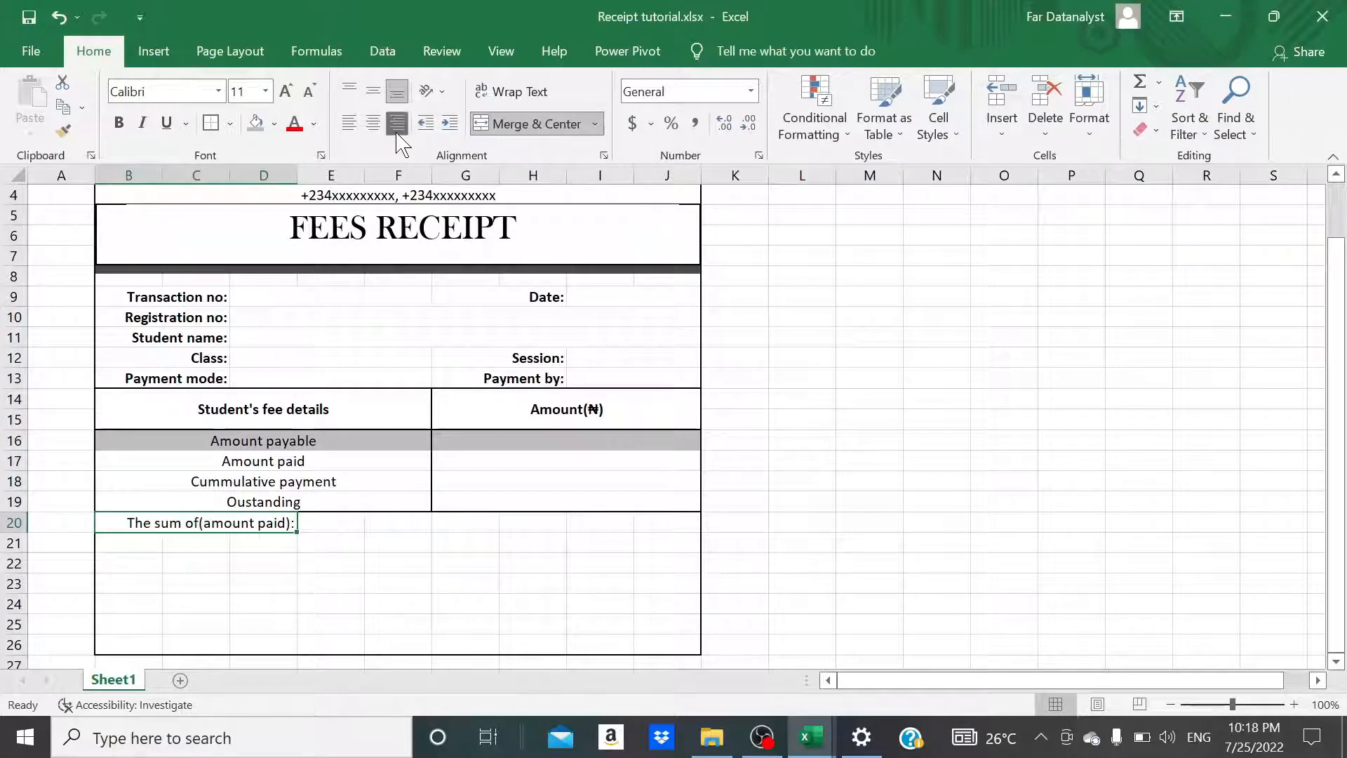
Merge the cells across in E20:J20 and in B21:J21.
{"action": "left_click", "coordinate": [327, 524]}
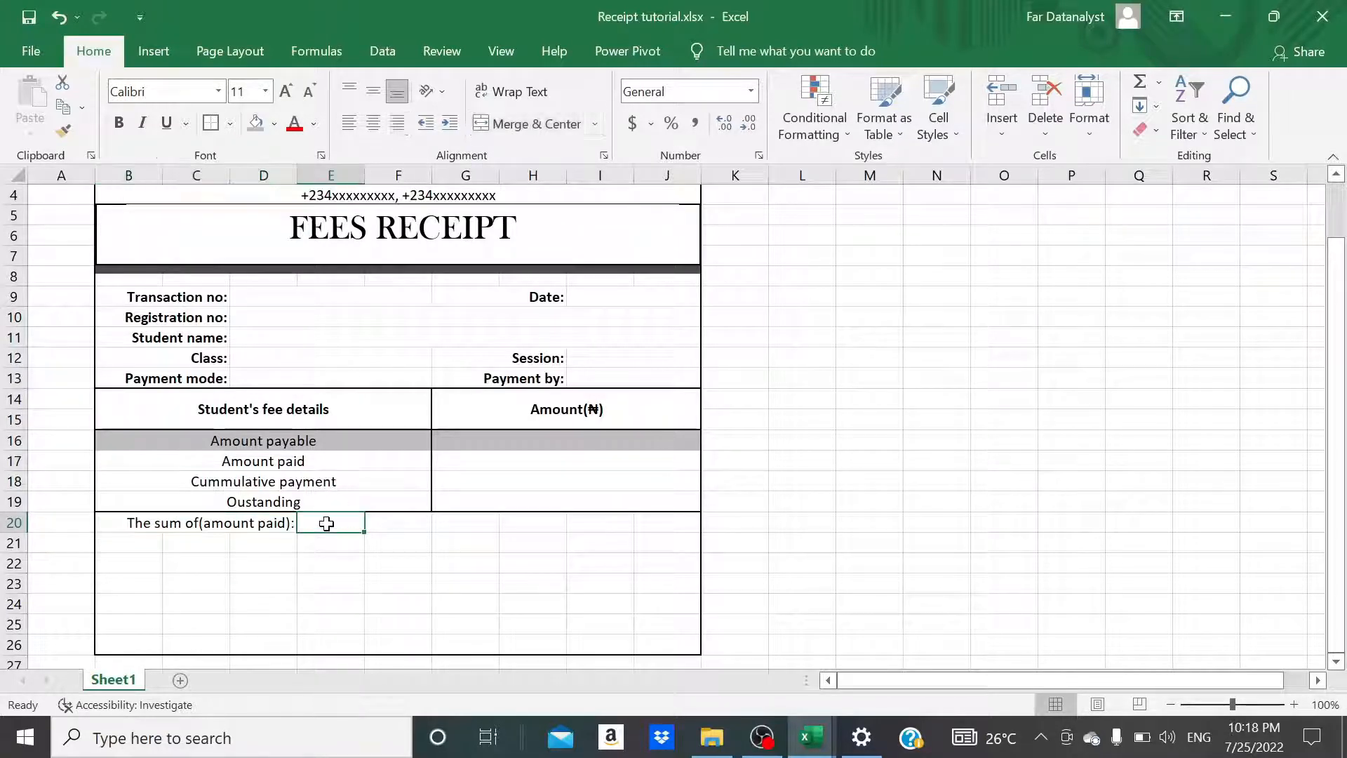
{"action": "left_click_drag", "start_coordinate": [327, 524], "coordinate": [667, 524]}
{"action": "left_click_drag", "start_coordinate": [114, 544], "coordinate": [667, 544]}
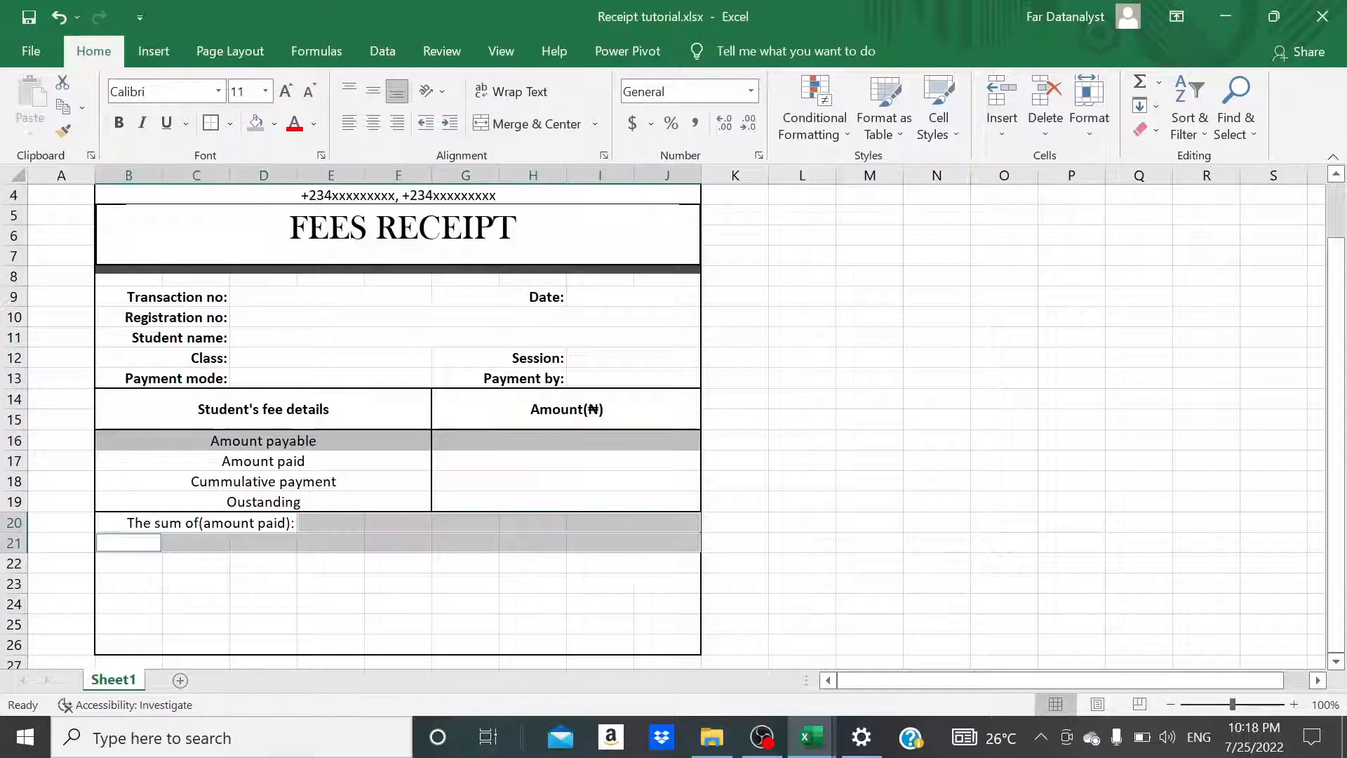
{"action": "left_click", "coordinate": [595, 125]}
{"action": "left_click", "coordinate": [558, 176]}
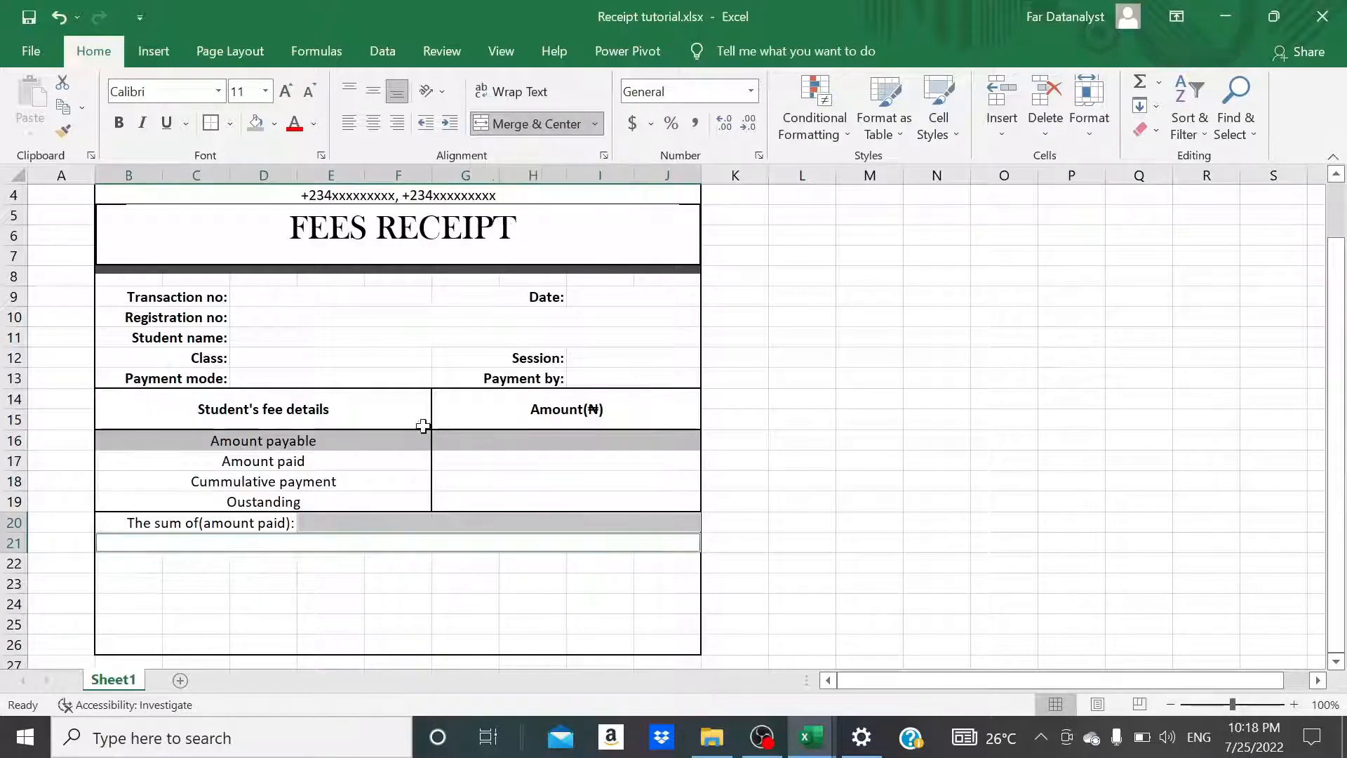
Merge B22:E22 across and enter the bursar's full name in it.
{"action": "left_click", "coordinate": [310, 572]}
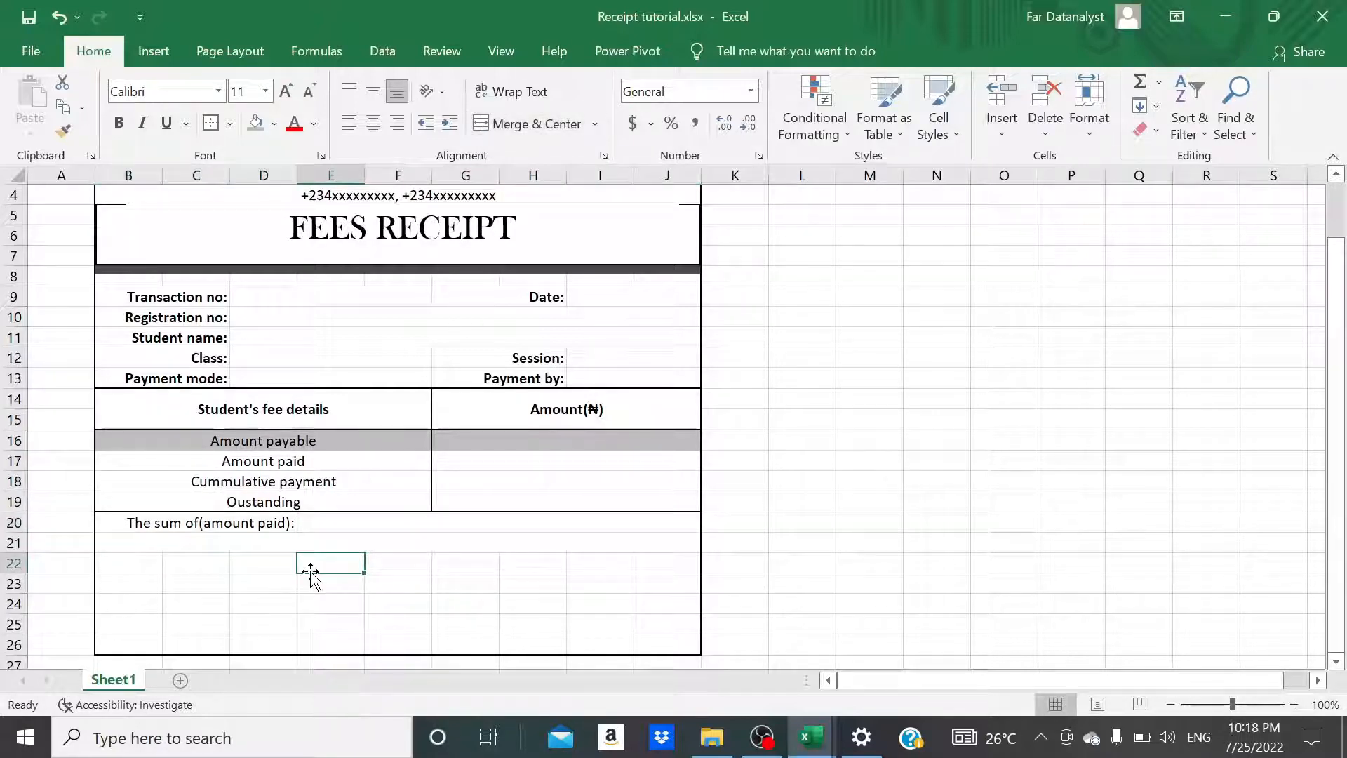
{"action": "scroll", "coordinate": [309, 566], "scroll_direction": "up", "scroll_amount": 2}
{"action": "scroll", "coordinate": [311, 577], "scroll_direction": "down", "scroll_amount": 1}
{"action": "scroll", "coordinate": [311, 572], "scroll_direction": "down", "scroll_amount": 1}
{"action": "left_click", "coordinate": [148, 565]}
{"action": "key", "text": "shift+Right"}
{"action": "key", "text": "shift+Right"}
{"action": "key", "text": "shift+Right"}
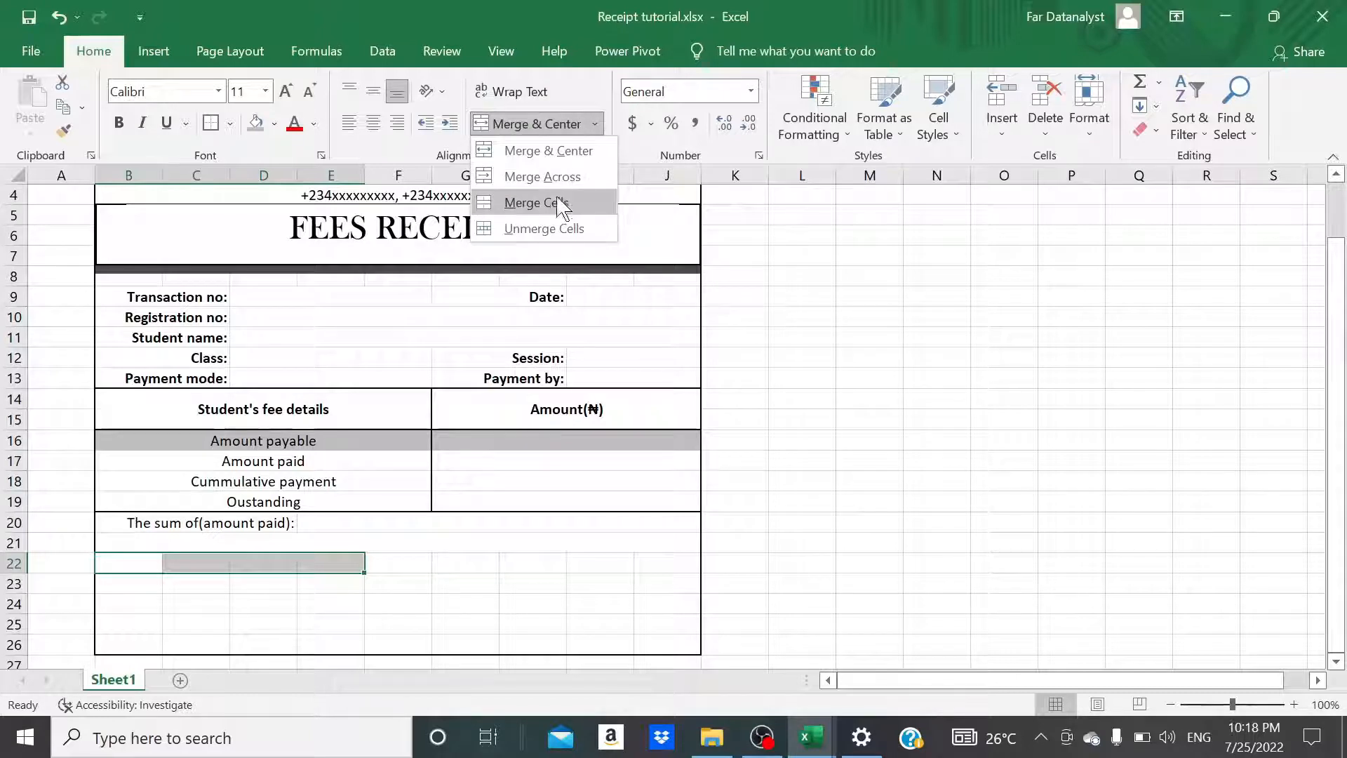
{"action": "left_click", "coordinate": [558, 177]}
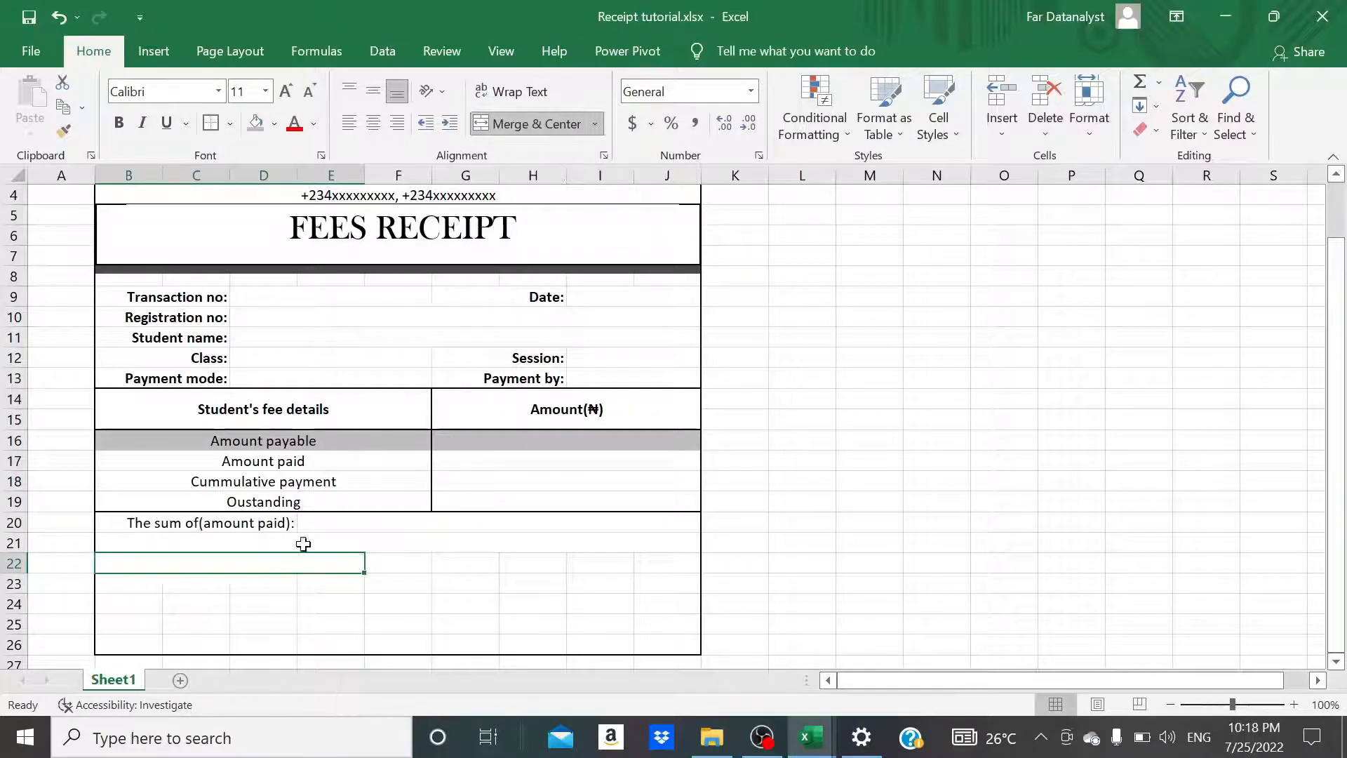
{"action": "type", "text": "John Doe"}
{"action": "left_click", "coordinate": [275, 594]}
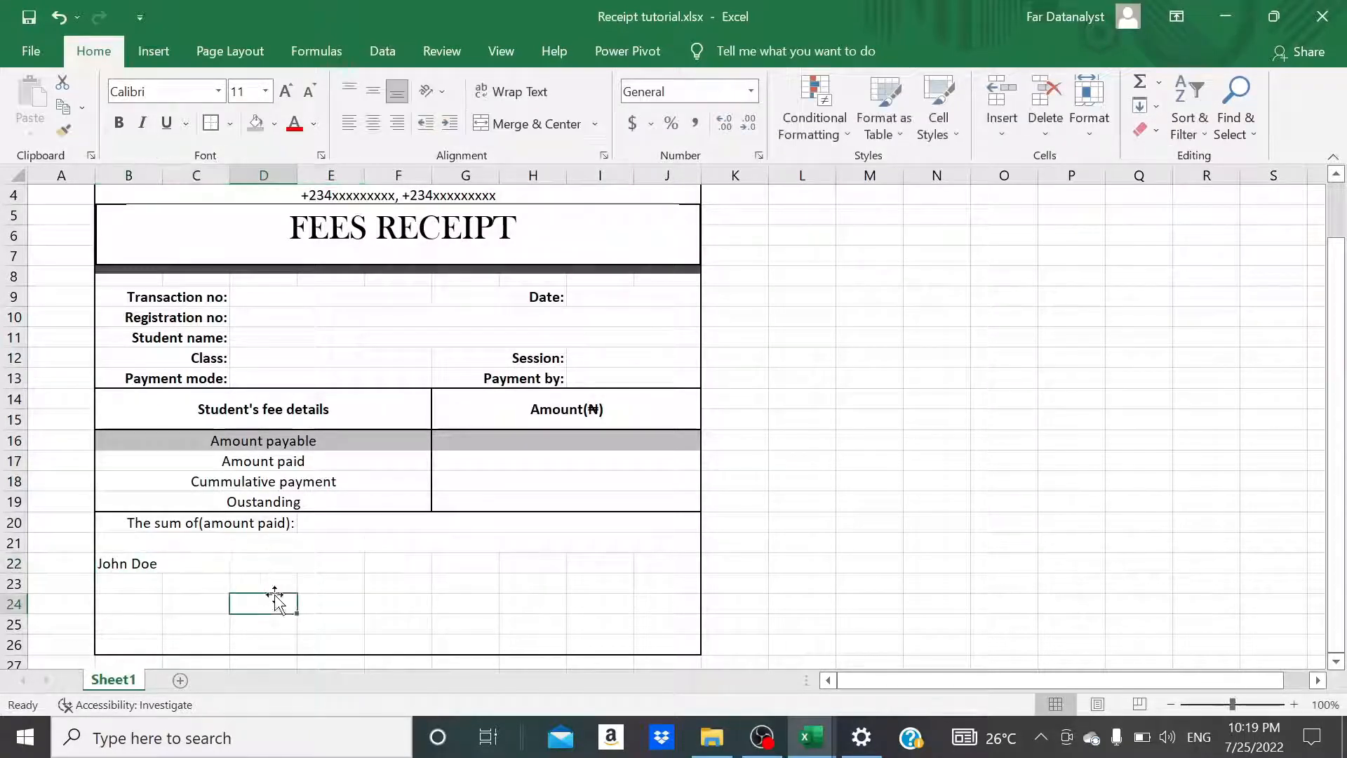
Center the bursar's name in B22 horizontally and underline it.
{"action": "left_click", "coordinate": [241, 568]}
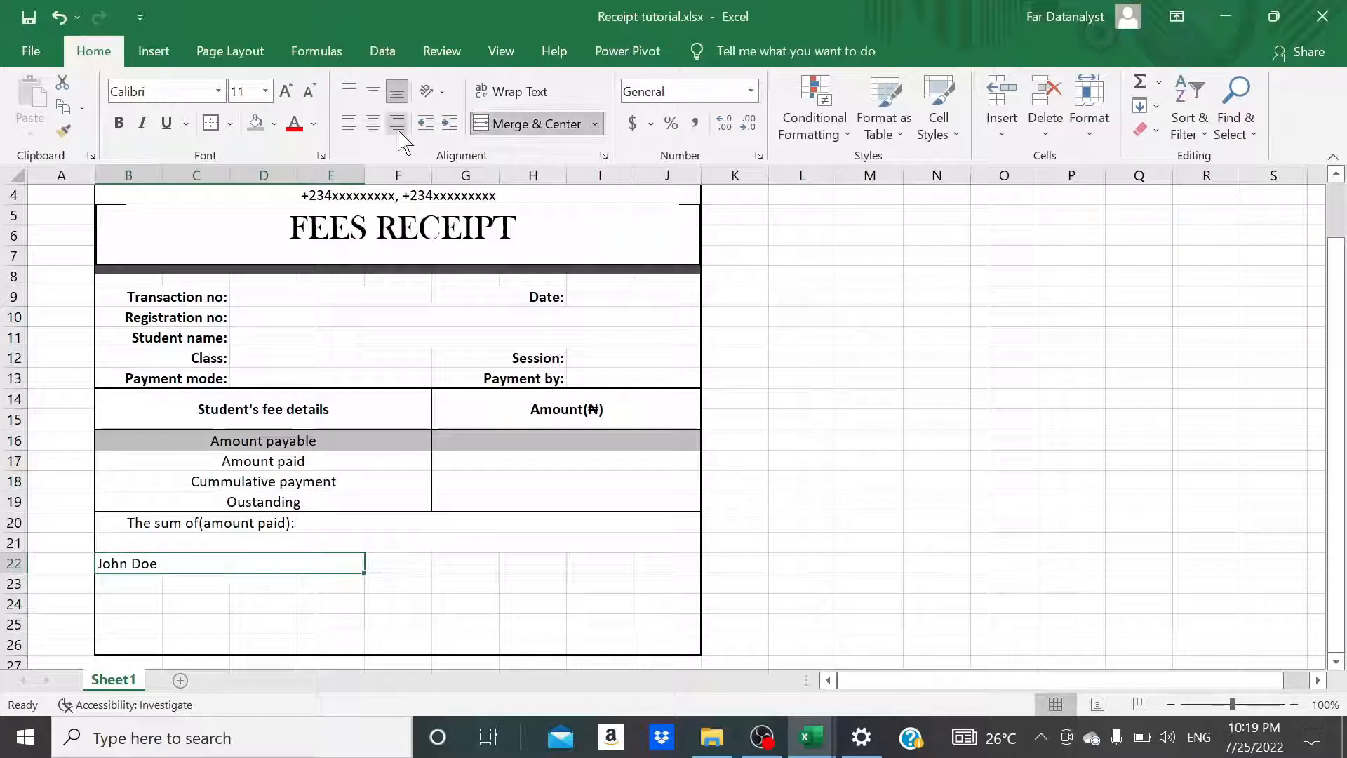
{"action": "left_click", "coordinate": [373, 123]}
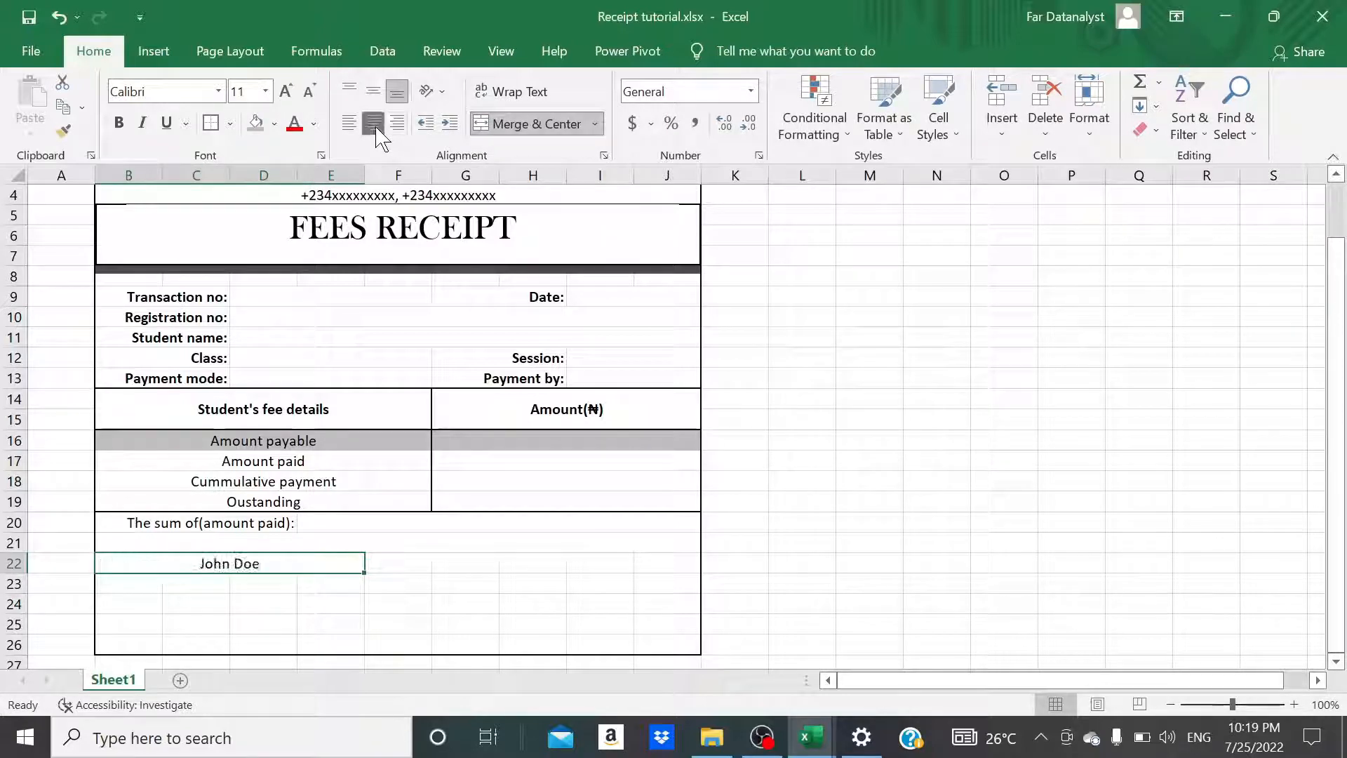
{"action": "left_click", "coordinate": [167, 123]}
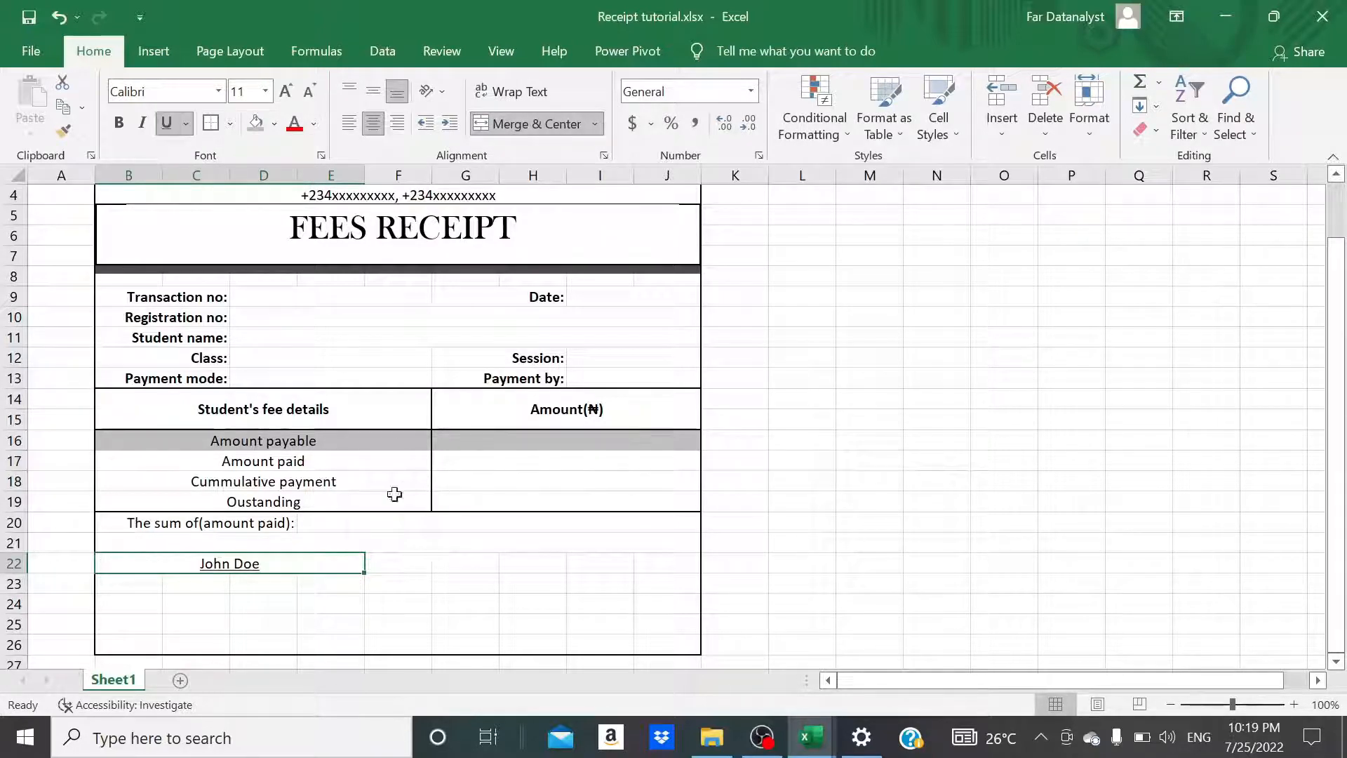
Merge the cells F22:J22 across, next to the bursar's name.
{"action": "left_click", "coordinate": [399, 566]}
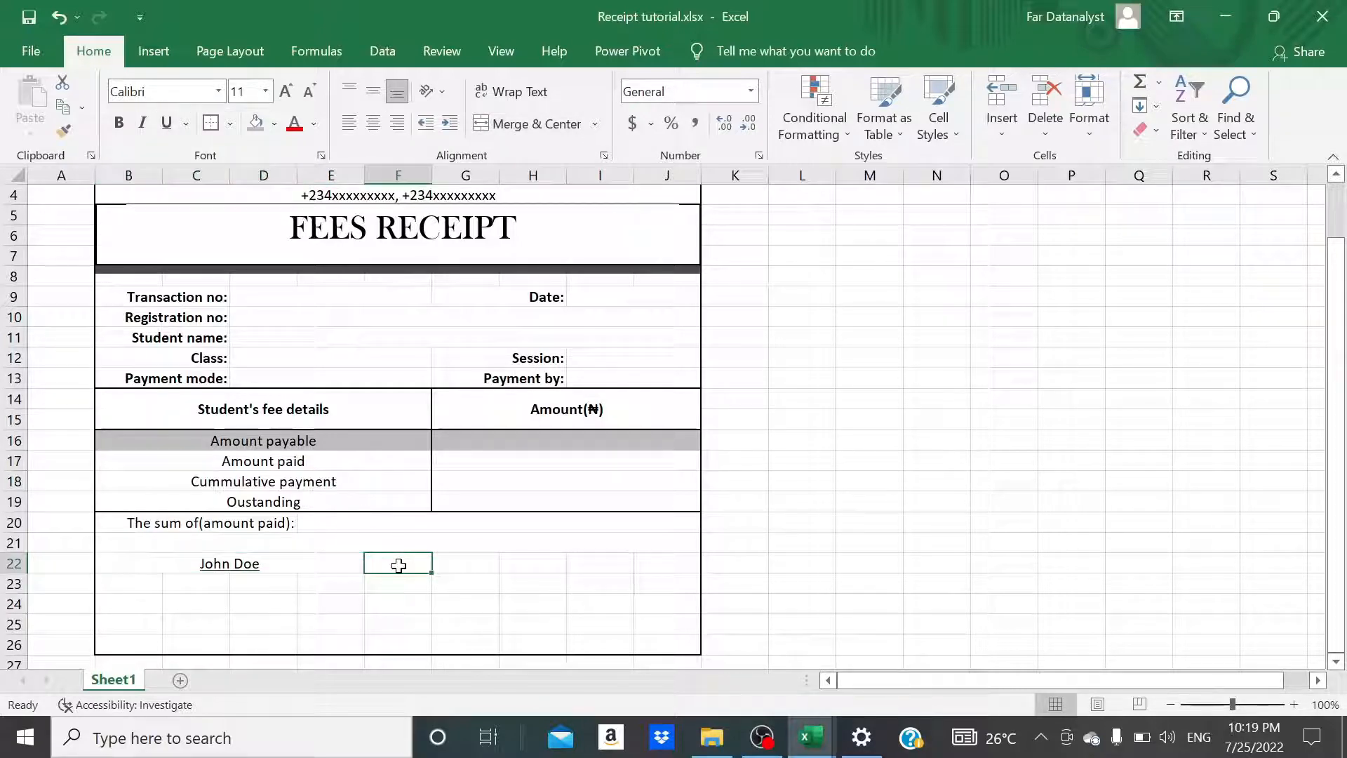
{"action": "left_click", "coordinate": [452, 561]}
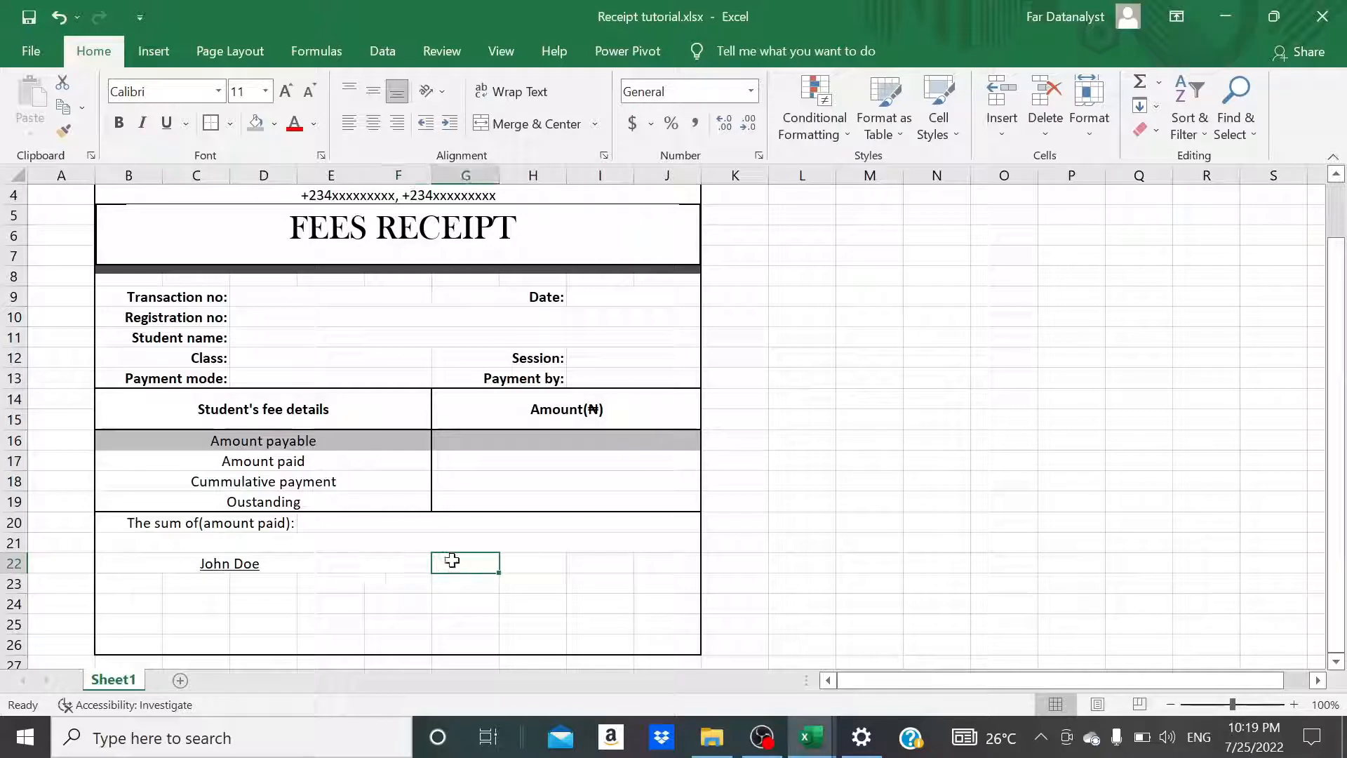
{"action": "left_click", "coordinate": [397, 562]}
{"action": "key", "text": "shift+Right"}
{"action": "key", "text": "shift+Right"}
{"action": "key", "text": "shift+Right"}
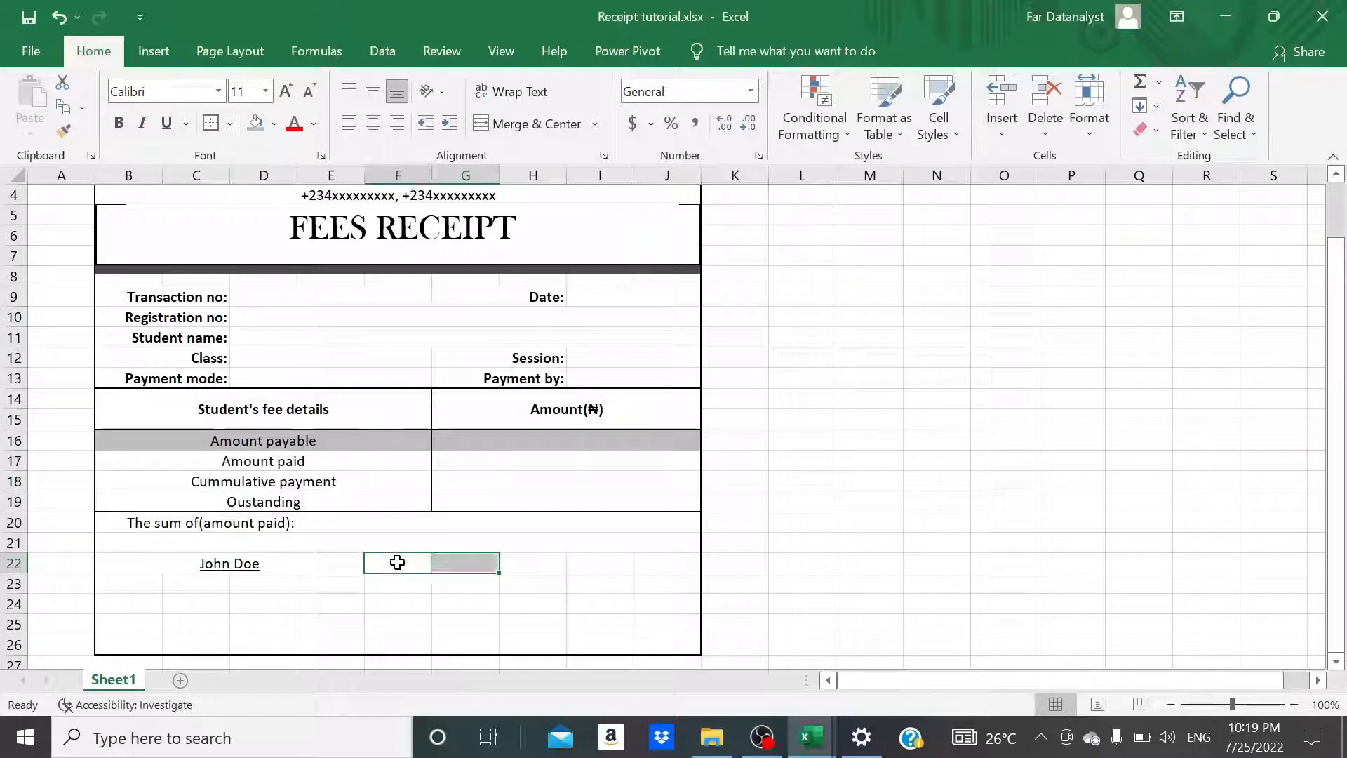
{"action": "key", "text": "shift+Right"}
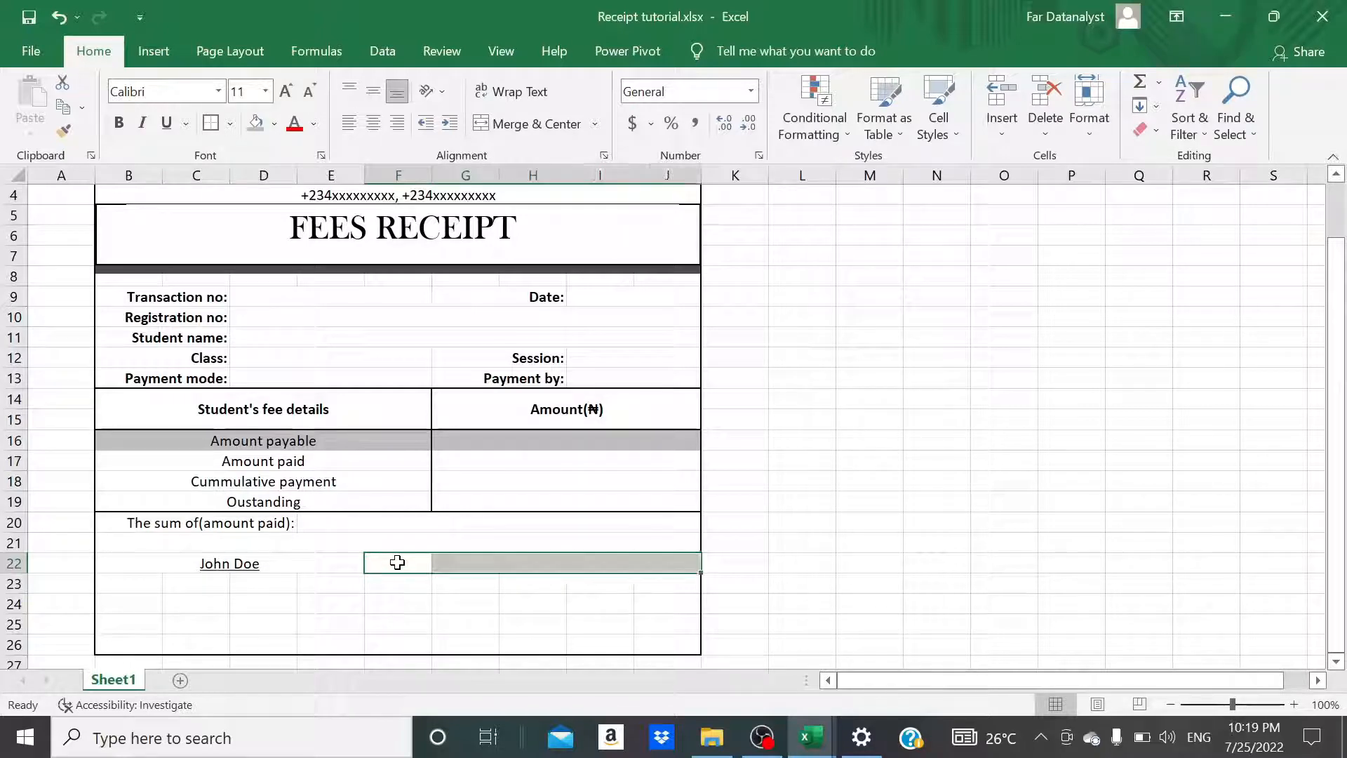
{"action": "left_click", "coordinate": [595, 125]}
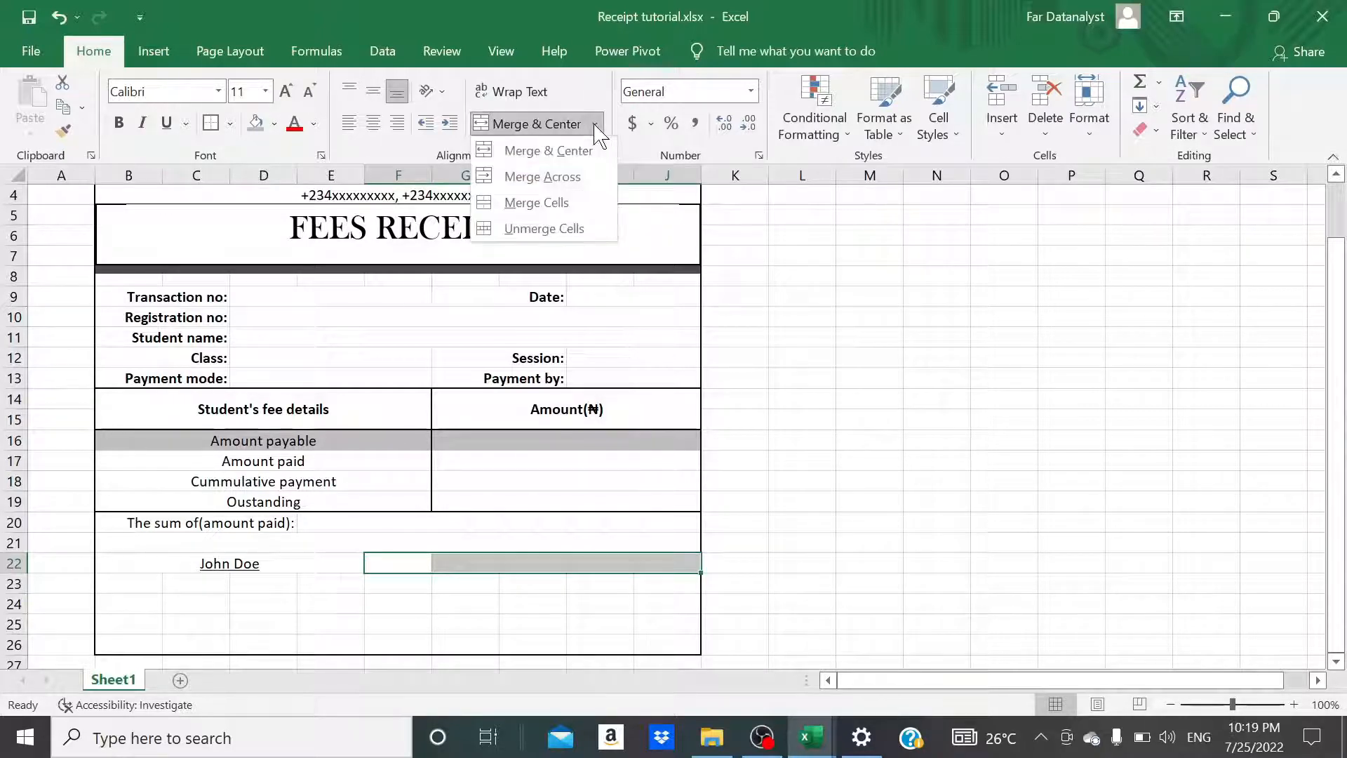
{"action": "left_click", "coordinate": [551, 181]}
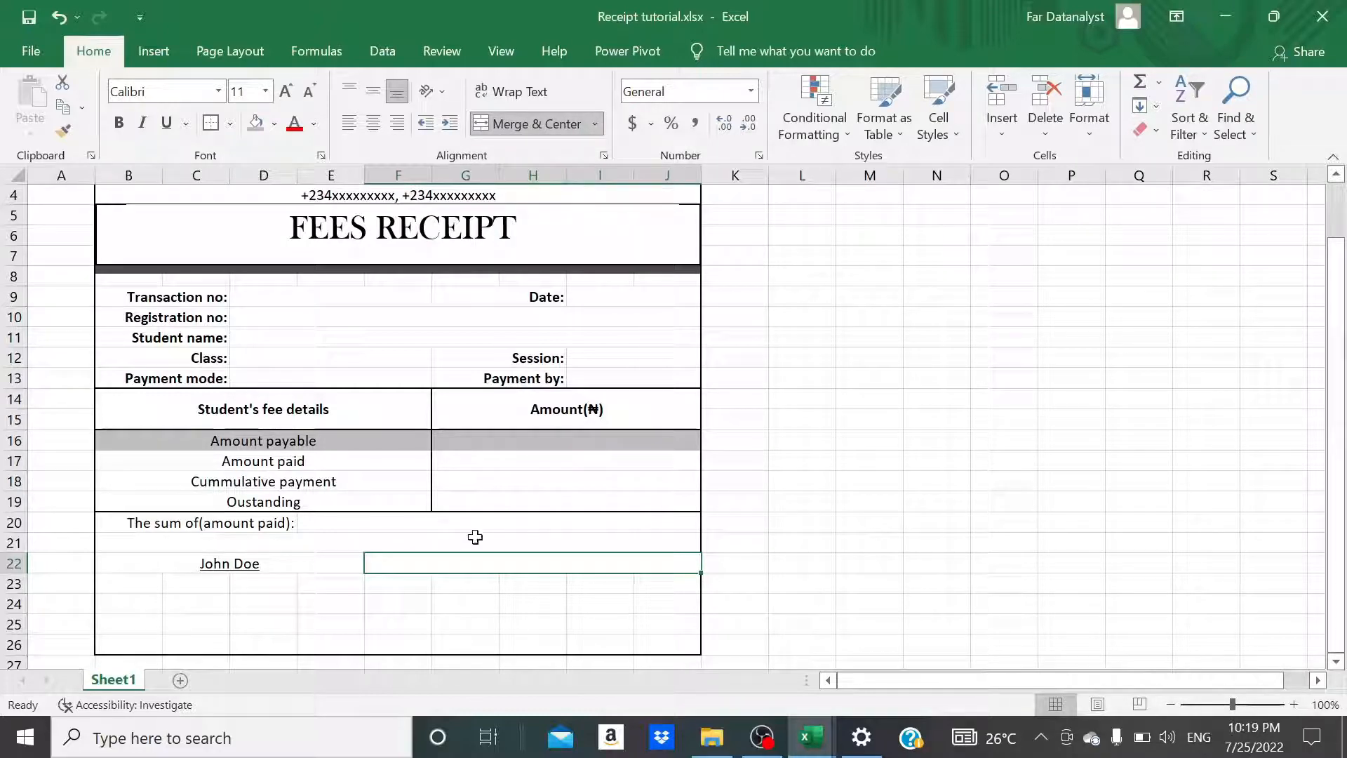
Enter a row of underscores spanning the merged cell F22:J22 as the signature line.
{"action": "left_click", "coordinate": [352, 565]}
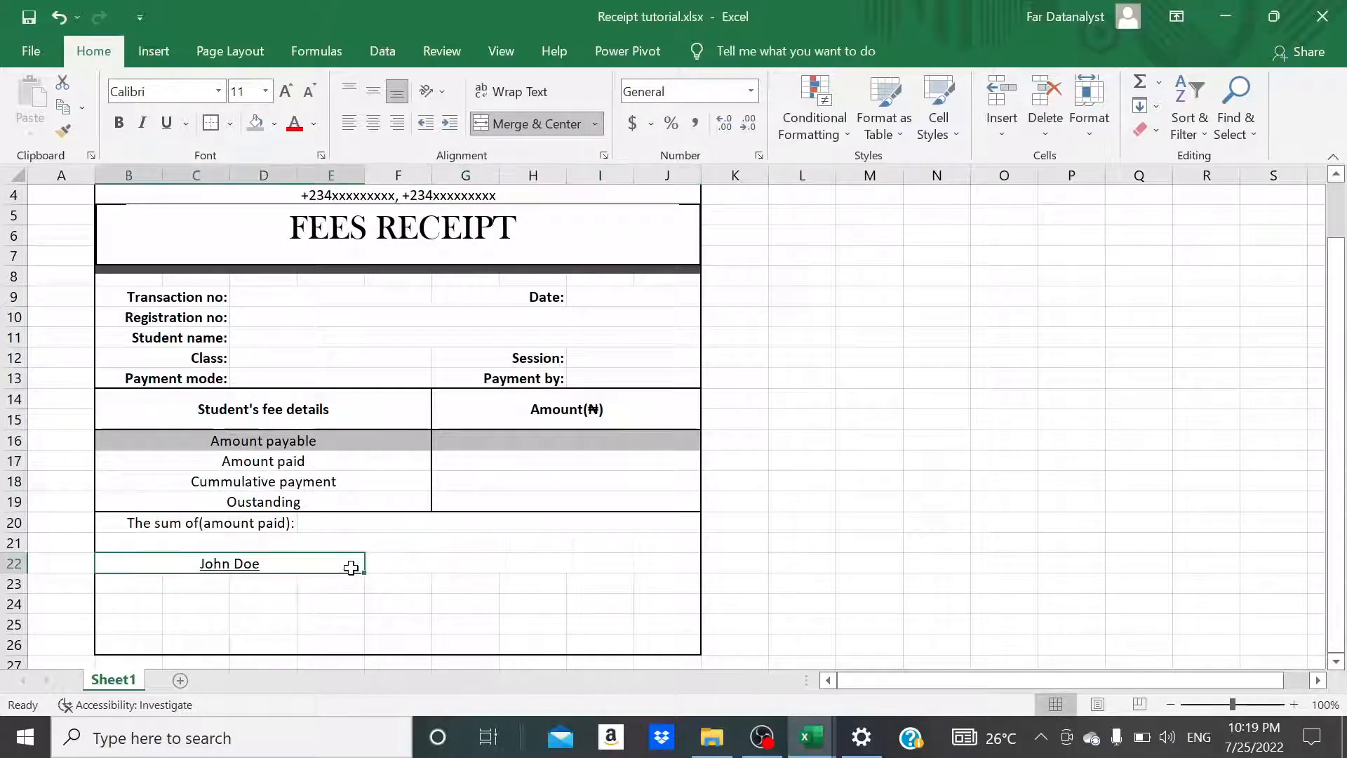
{"action": "left_click", "coordinate": [350, 605]}
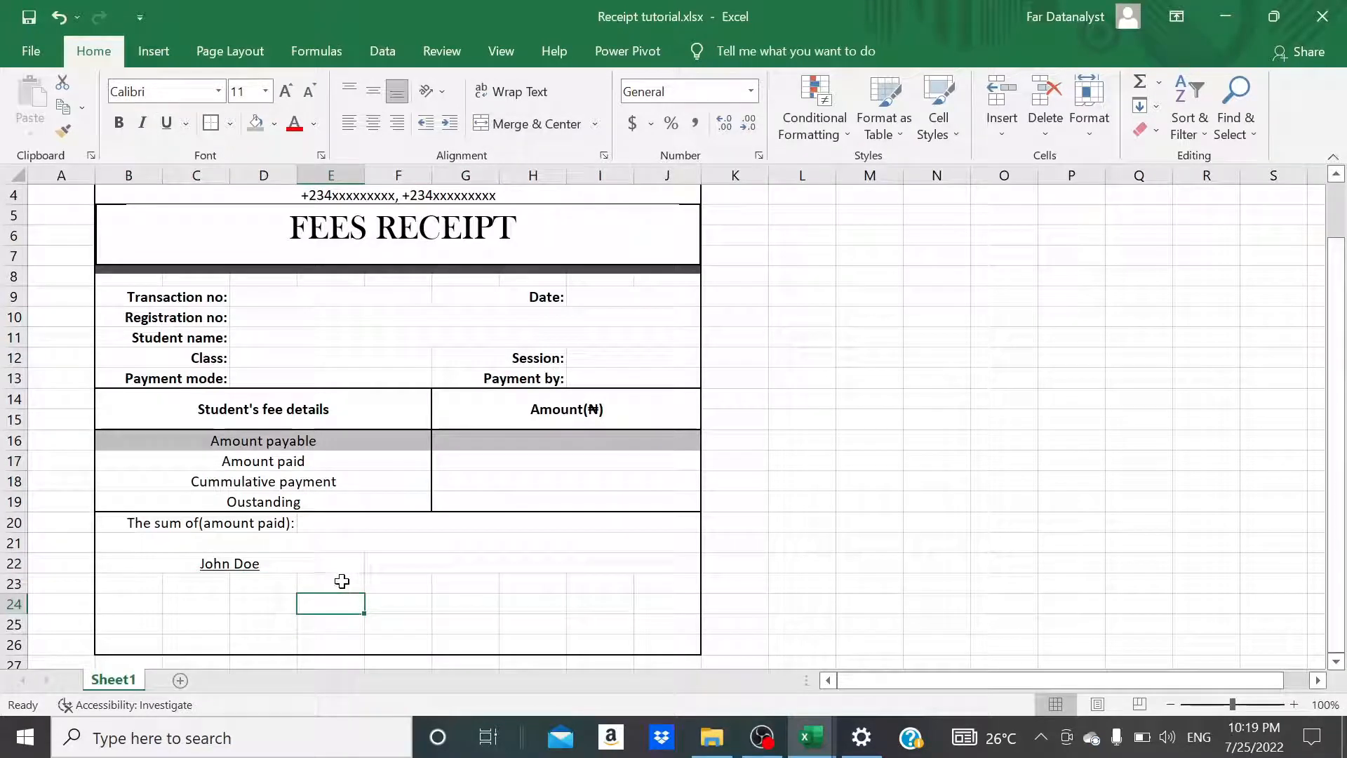
{"action": "left_click", "coordinate": [322, 567]}
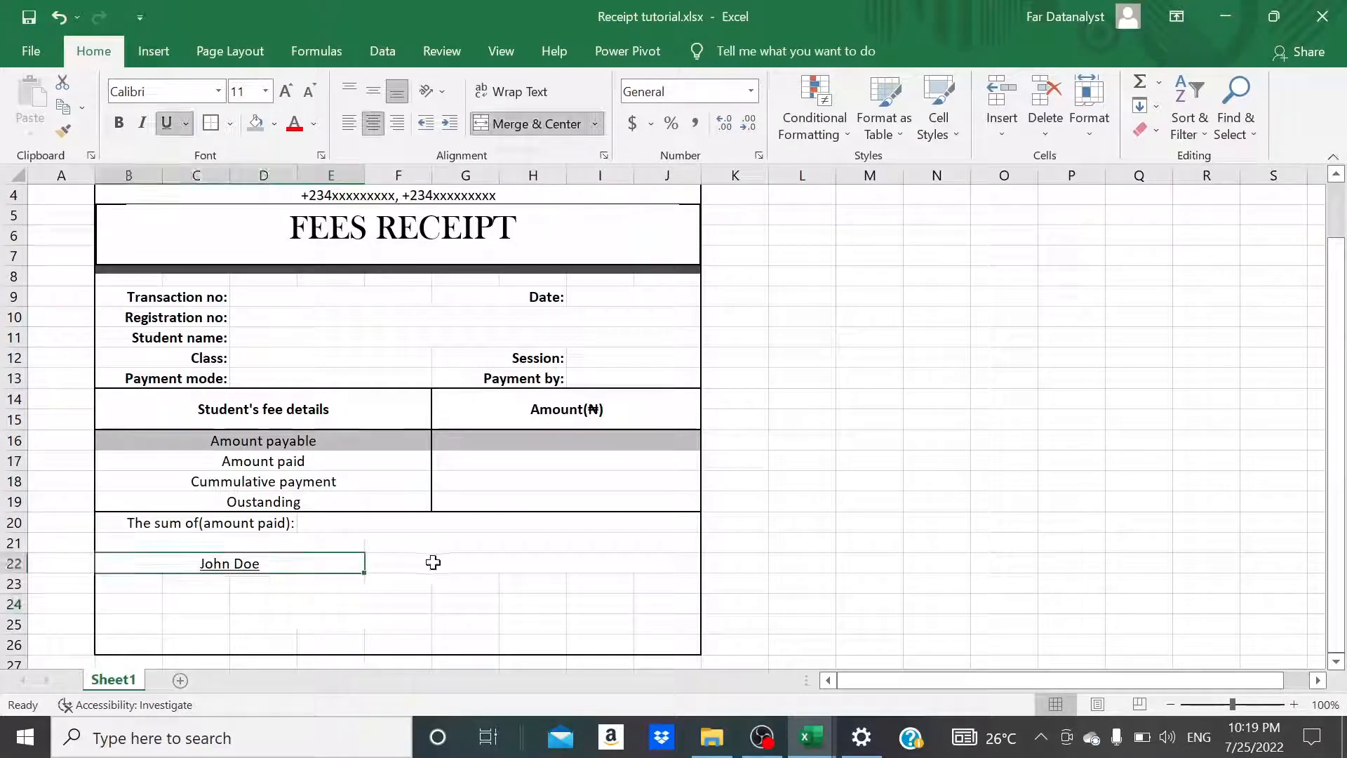
{"action": "left_click", "coordinate": [433, 563]}
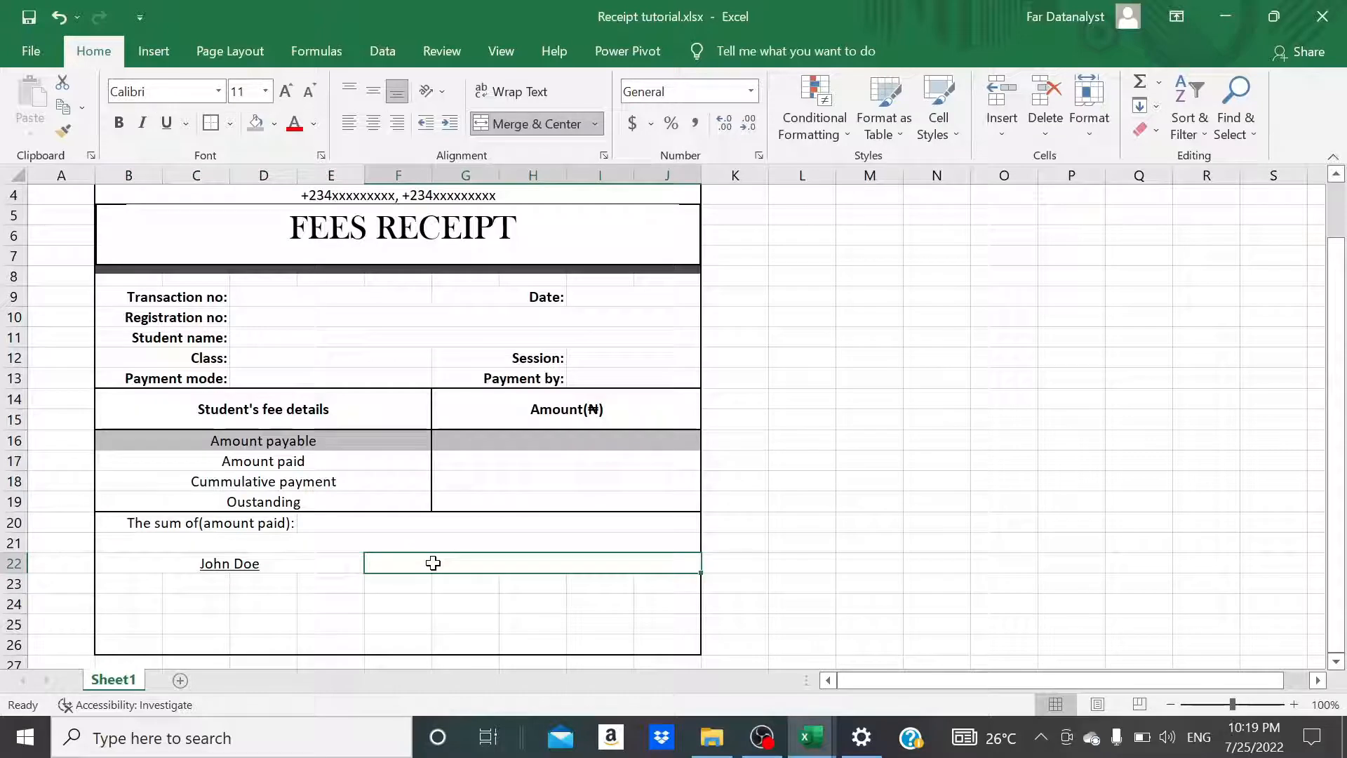
{"action": "type", "text": "____________________________"}
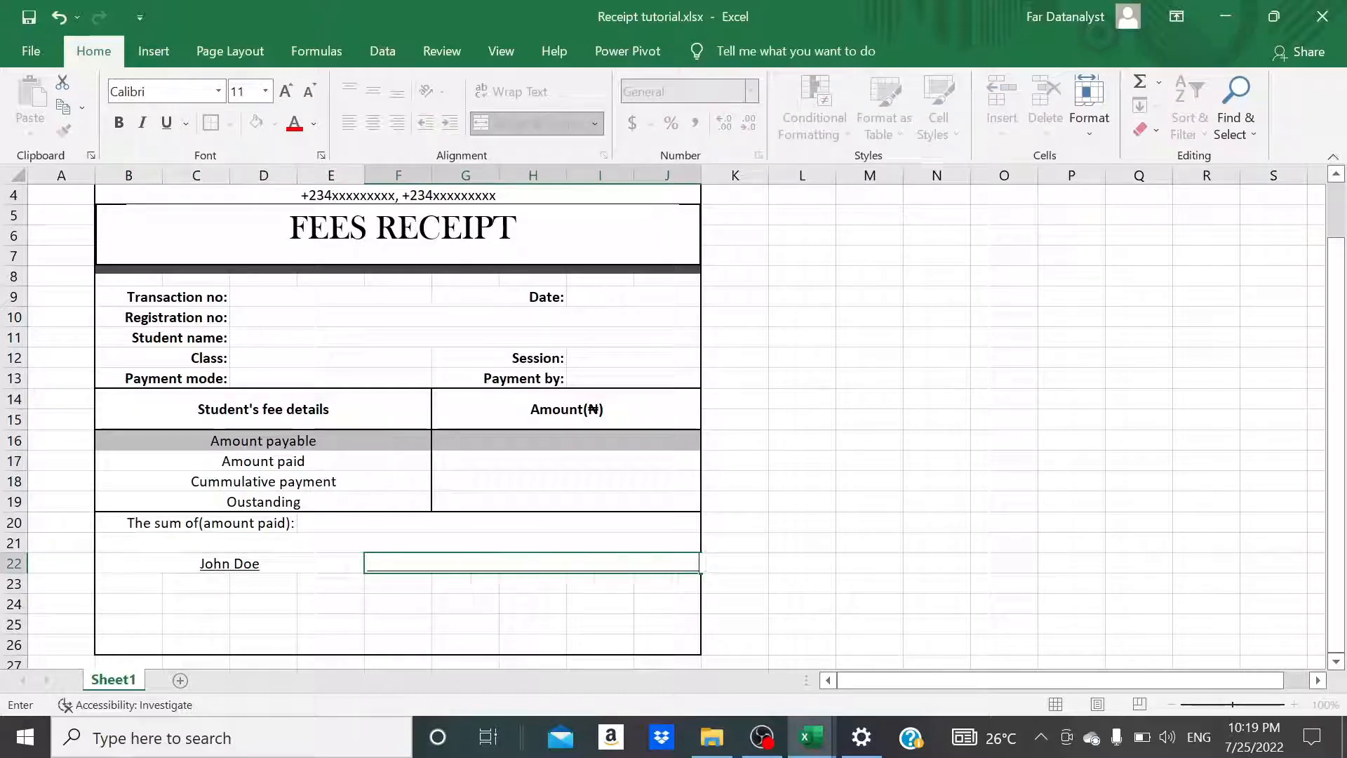
{"action": "left_click", "coordinate": [754, 524]}
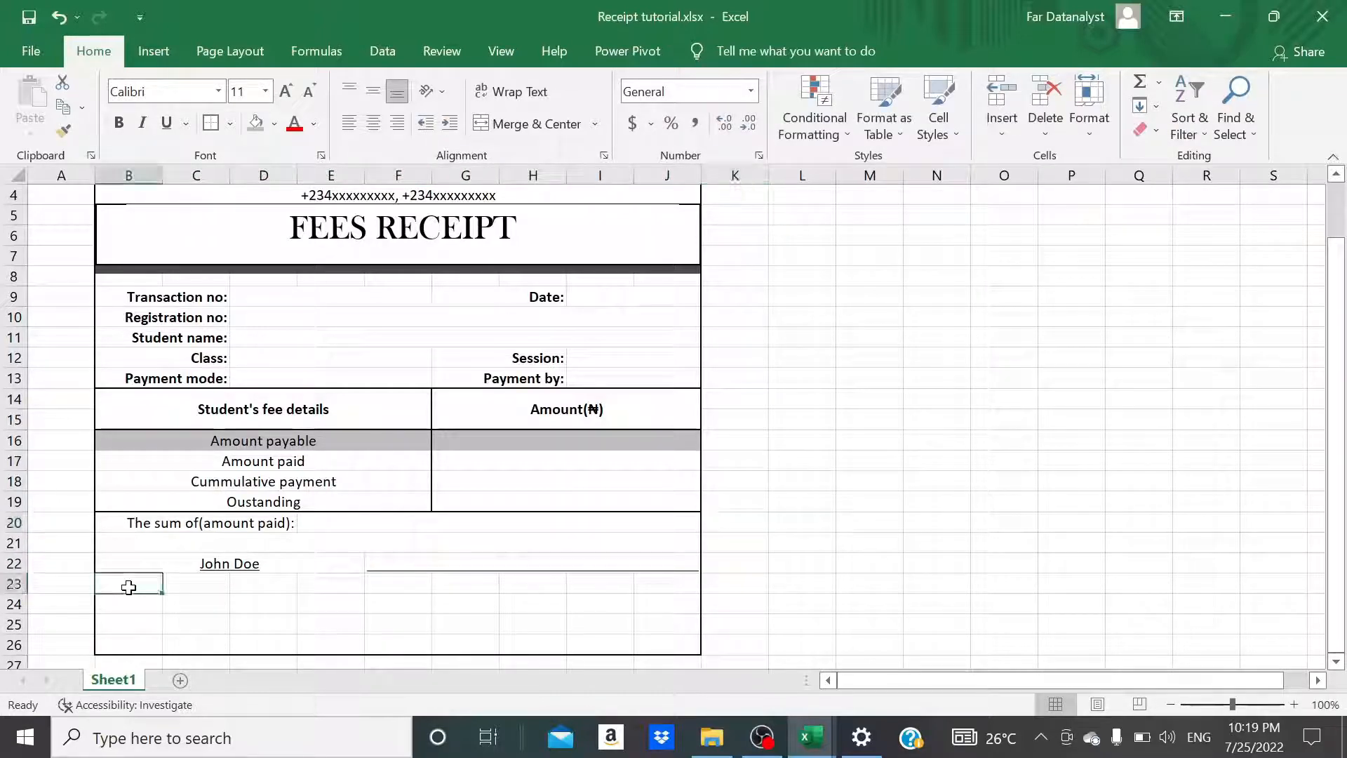
Merge B23:E23 across and enter "Bursar" beneath the bursar's name.
{"action": "left_click_drag", "start_coordinate": [128, 587], "coordinate": [330, 585]}
{"action": "left_click", "coordinate": [595, 124]}
{"action": "left_click", "coordinate": [542, 177]}
{"action": "type", "text": "Bursar"}
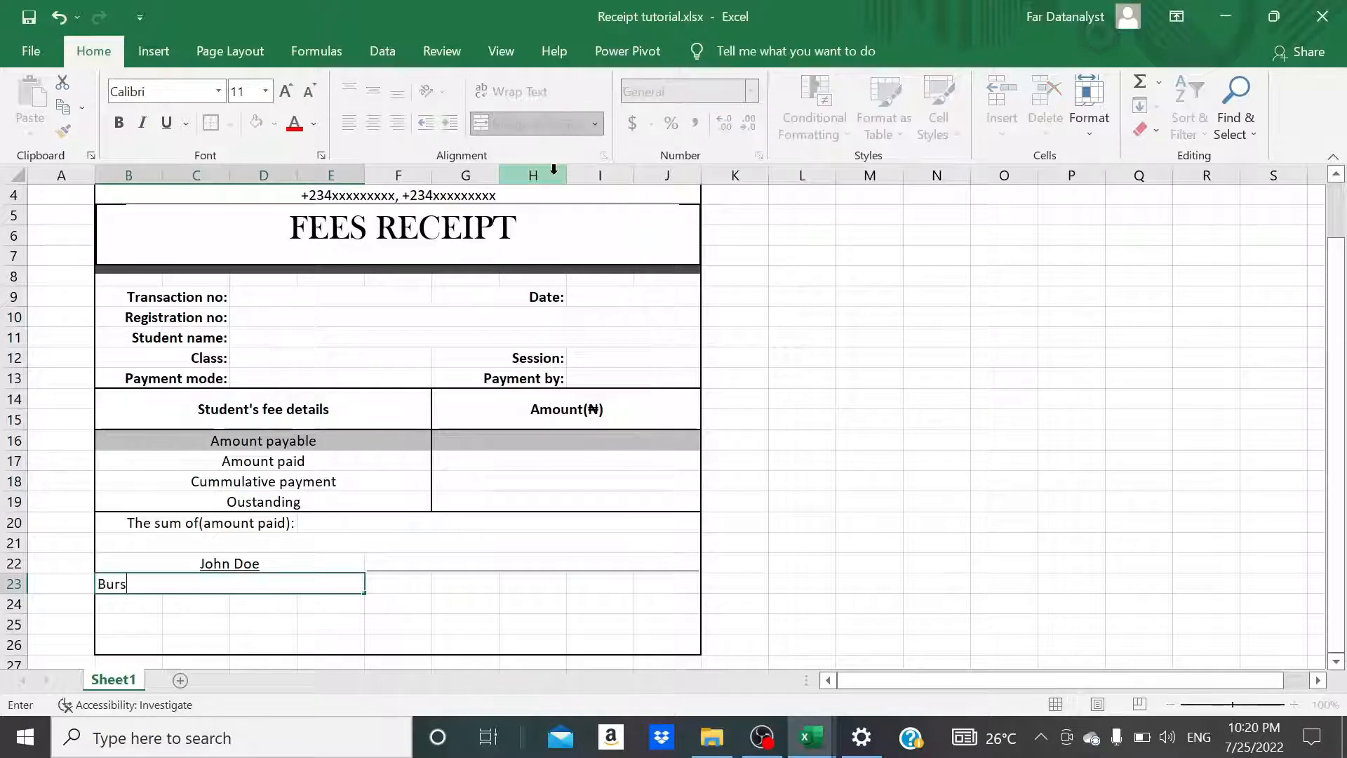
{"action": "key", "text": "Return"}
Merge F23:J23 across and enter "Signature" beneath the signature line.
{"action": "left_click", "coordinate": [407, 583]}
{"action": "key", "text": "shift+Right"}
{"action": "key", "text": "shift+Right"}
{"action": "key", "text": "shift+Right"}
{"action": "key", "text": "shift+Right"}
{"action": "left_click", "coordinate": [595, 124]}
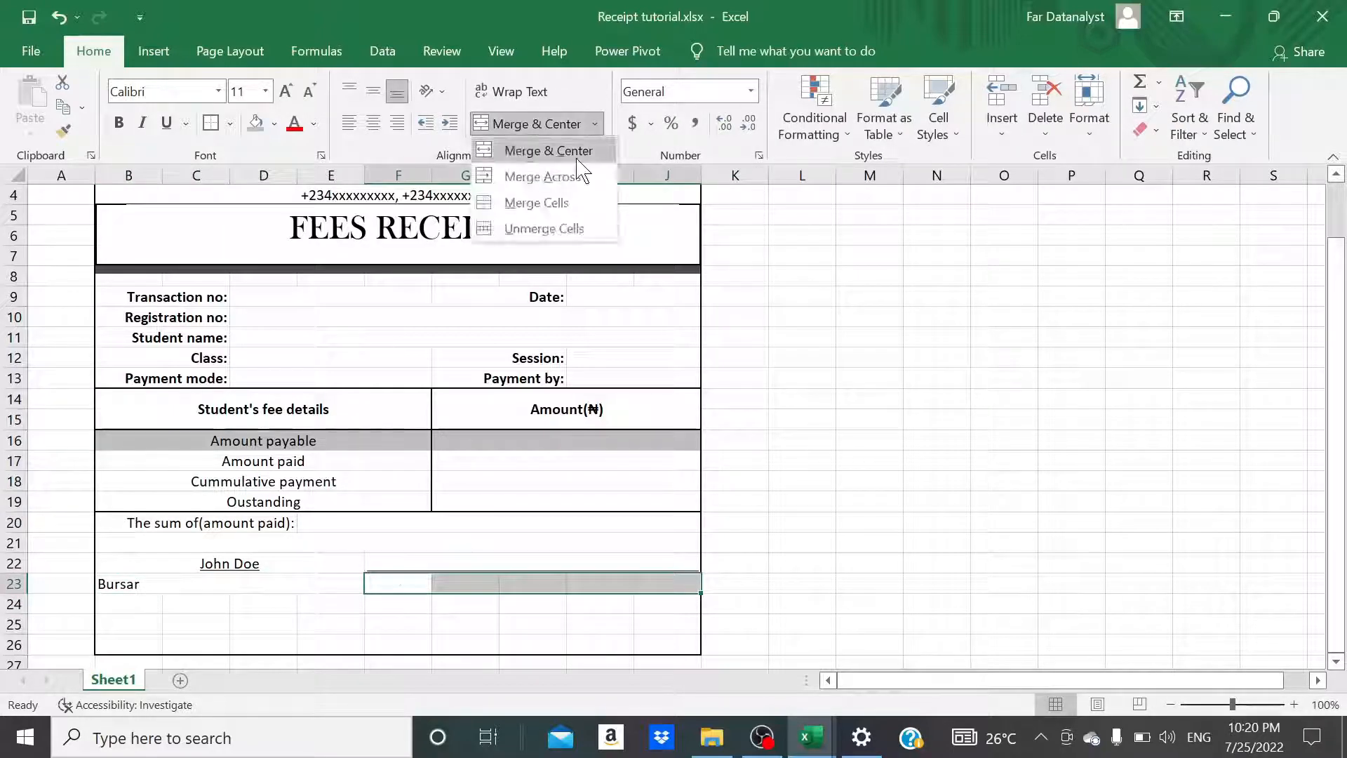
{"action": "left_click", "coordinate": [551, 175]}
{"action": "type", "text": "Signature"}
Center the "Bursar" and "Signature" labels in row 23 horizontally.
{"action": "left_click", "coordinate": [259, 579]}
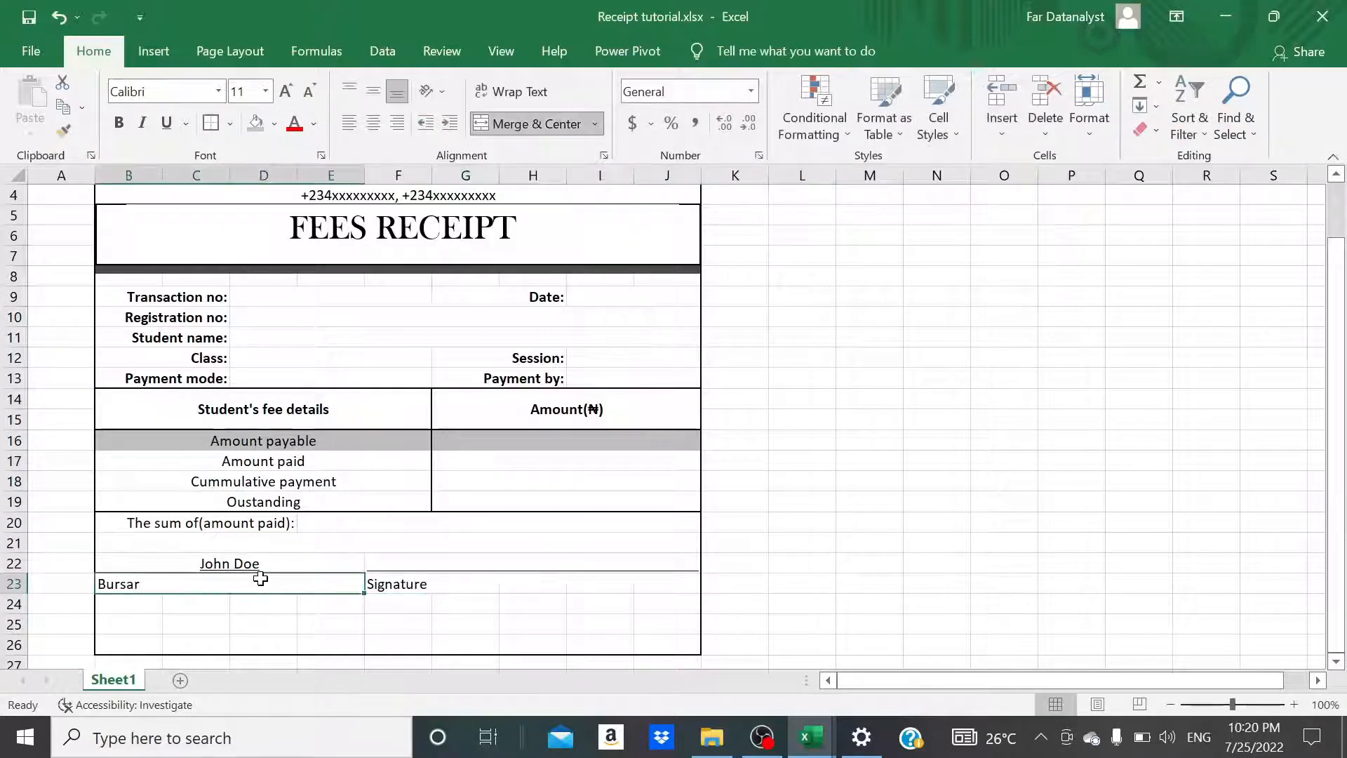
{"action": "left_click", "coordinate": [428, 585], "text": "ctrl"}
{"action": "left_click", "coordinate": [374, 123]}
Merge and center B24:J24 and enter "Note: Any amount paid or deposited is not refundable under any circumstances".
{"action": "left_click", "coordinate": [139, 607]}
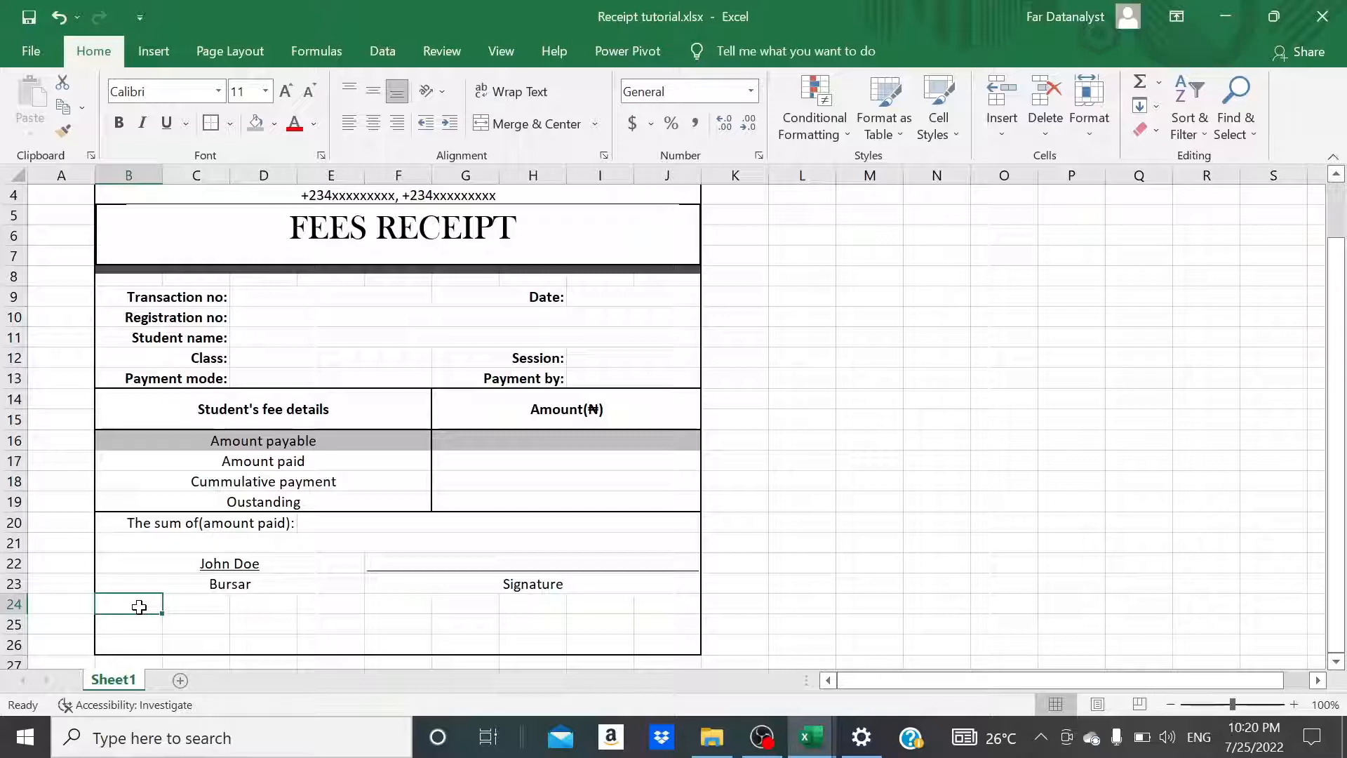
{"action": "left_click_drag", "start_coordinate": [139, 607], "coordinate": [667, 605]}
{"action": "left_click", "coordinate": [537, 125]}
{"action": "type", "text": "Note: Any amou"}
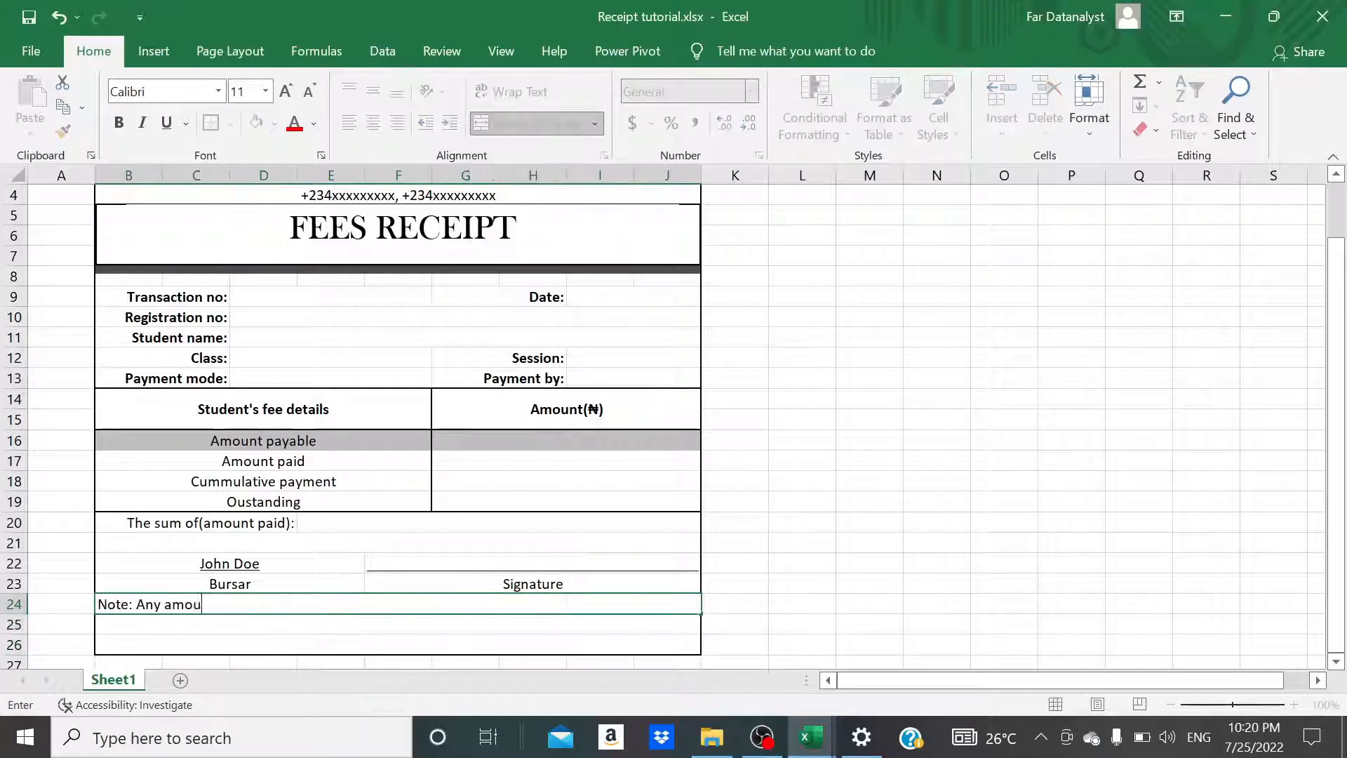
{"action": "type", "text": "nt paid or deposited is not refundable "}
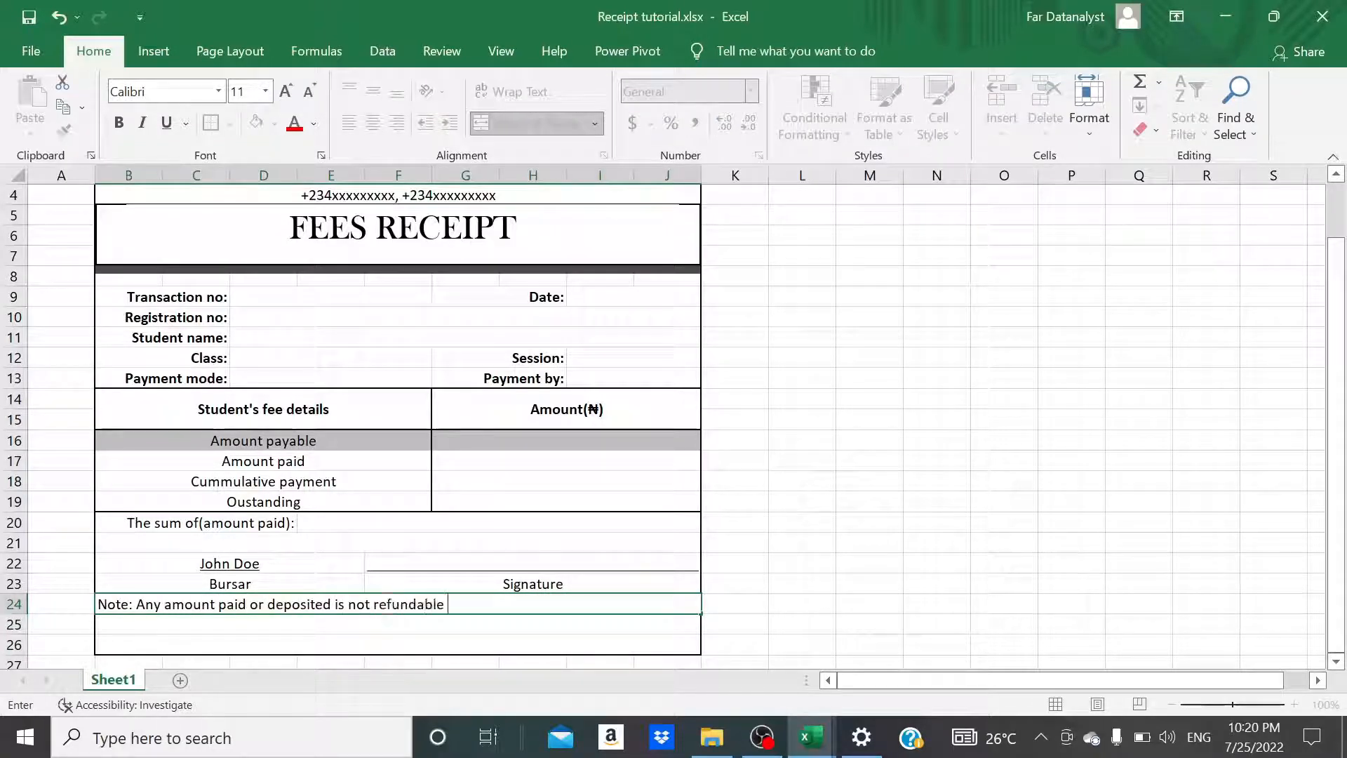
{"action": "type", "text": "under any circumstances"}
{"action": "key", "text": "ctrl+Return"}
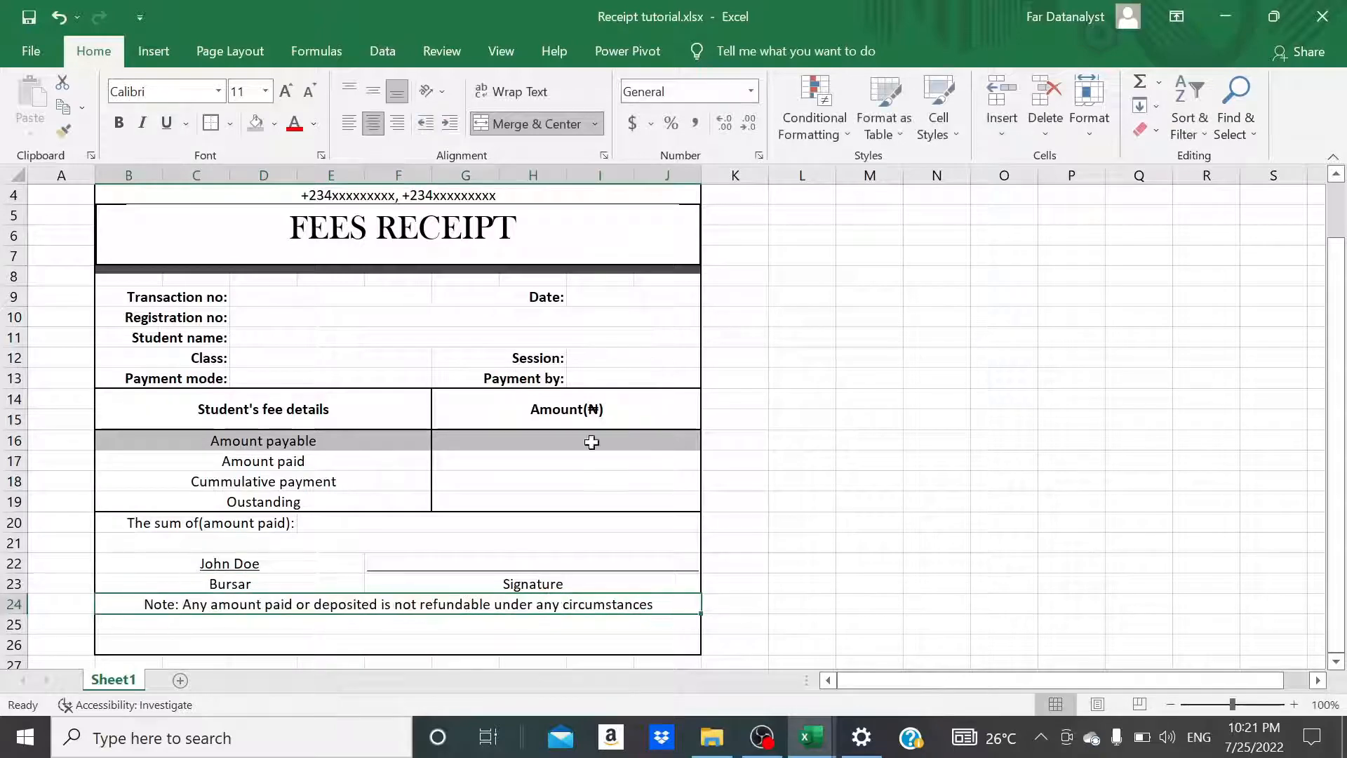
Copy the refund note from the merged cell B24:J24 into row 25.
{"action": "key", "text": "ctrl+c"}
{"action": "left_click", "coordinate": [516, 627]}
{"action": "key", "text": "ctrl+v"}
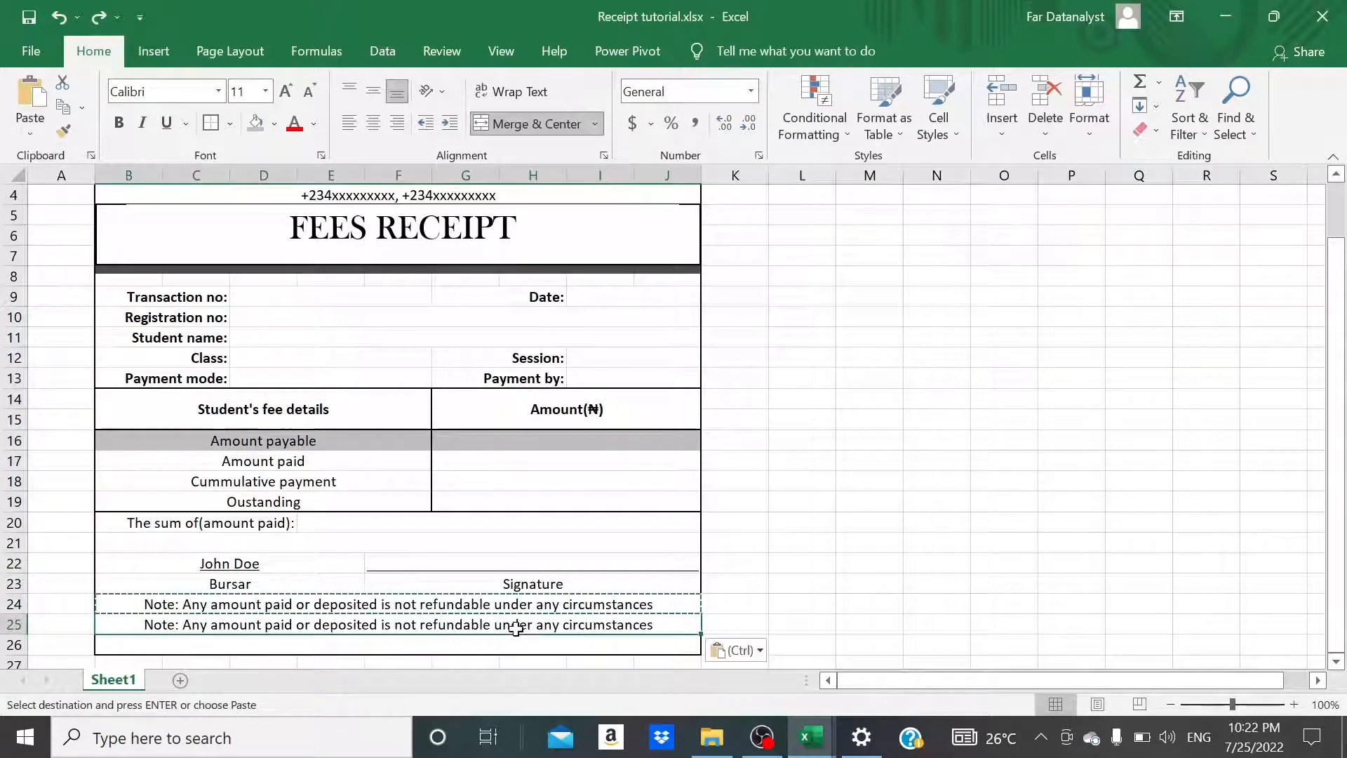
{"action": "key", "text": "Escape"}
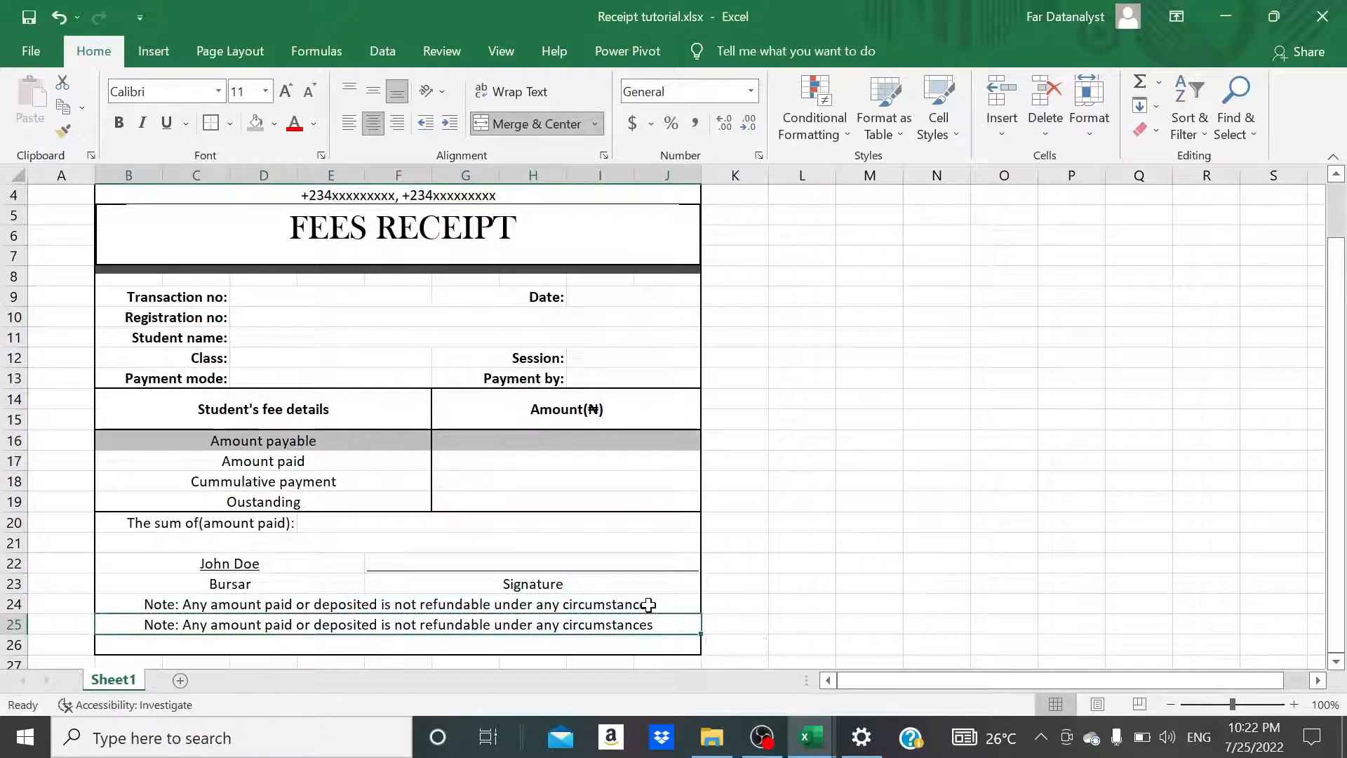
Delete the original note text from the merged cell in row 24.
{"action": "double_click", "coordinate": [656, 605]}
{"action": "key", "text": "BackSpace"}
{"action": "key", "text": "BackSpace"}
{"action": "key", "text": "BackSpace"}
{"action": "key", "text": "BackSpace"}
{"action": "key", "text": "BackSpace"}
{"action": "key", "text": "BackSpace"}
{"action": "key", "text": "BackSpace"}
{"action": "key", "text": "BackSpace"}
{"action": "key", "text": "BackSpace"}
{"action": "key", "text": "BackSpace"}
{"action": "key", "text": "BackSpace"}
{"action": "key", "text": "BackSpace"}
{"action": "key", "text": "BackSpace"}
{"action": "key", "text": "BackSpace"}
{"action": "key", "text": "BackSpace"}
{"action": "key", "text": "BackSpace"}
{"action": "key", "text": "BackSpace"}
{"action": "key", "text": "BackSpace"}
{"action": "key", "text": "BackSpace"}
{"action": "key", "text": "BackSpace"}
{"action": "key", "text": "BackSpace"}
{"action": "key", "text": "BackSpace"}
{"action": "key", "text": "BackSpace"}
{"action": "key", "text": "BackSpace"}
{"action": "key", "text": "BackSpace"}
{"action": "key", "text": "BackSpace"}
{"action": "key", "text": "BackSpace"}
{"action": "key", "text": "BackSpace"}
{"action": "key", "text": "BackSpace"}
{"action": "key", "text": "BackSpace"}
{"action": "key", "text": "BackSpace"}
{"action": "key", "text": "BackSpace"}
{"action": "key", "text": "BackSpace"}
{"action": "key", "text": "BackSpace"}
{"action": "key", "text": "BackSpace"}
{"action": "key", "text": "BackSpace"}
{"action": "key", "text": "BackSpace"}
{"action": "key", "text": "BackSpace"}
{"action": "key", "text": "BackSpace"}
{"action": "key", "text": "BackSpace"}
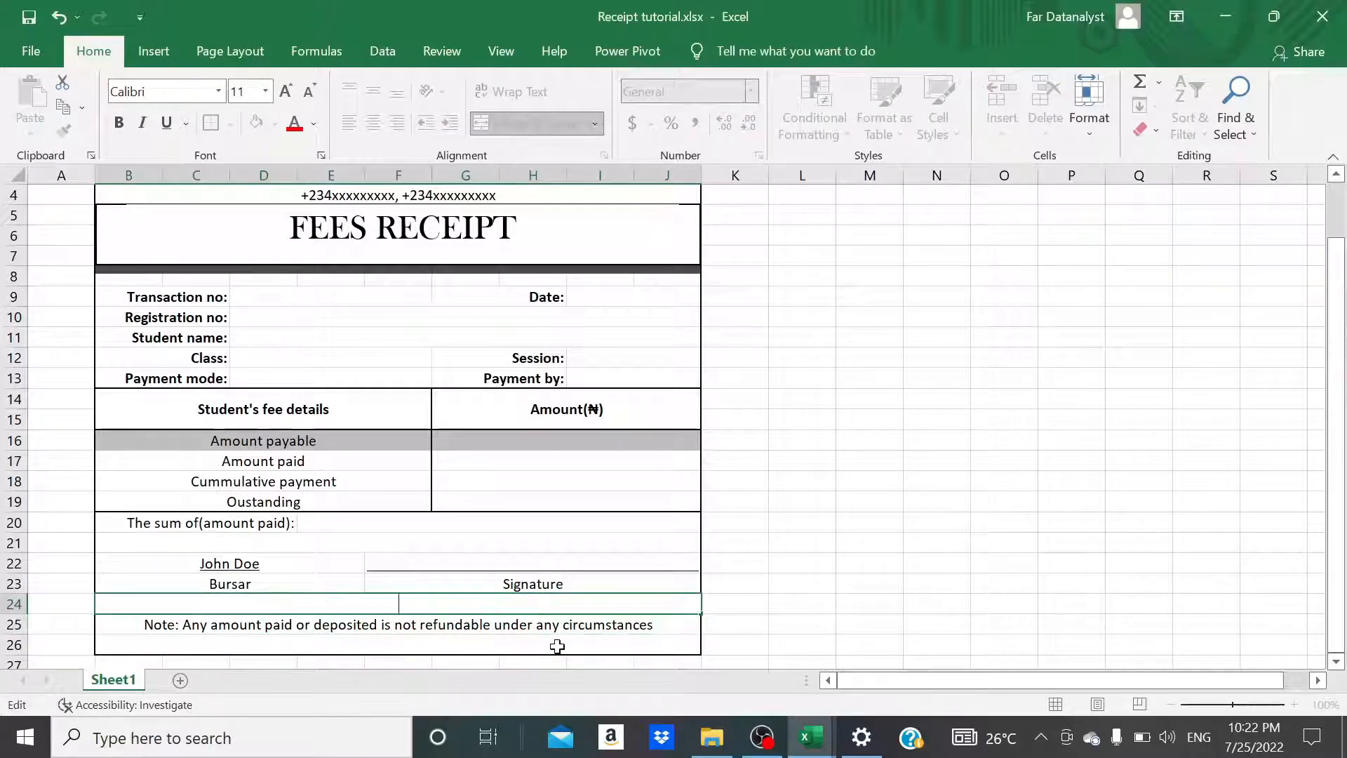
Enter "(Student's copy)" in the merged cell B26:J26 below the note.
{"action": "left_click", "coordinate": [557, 645]}
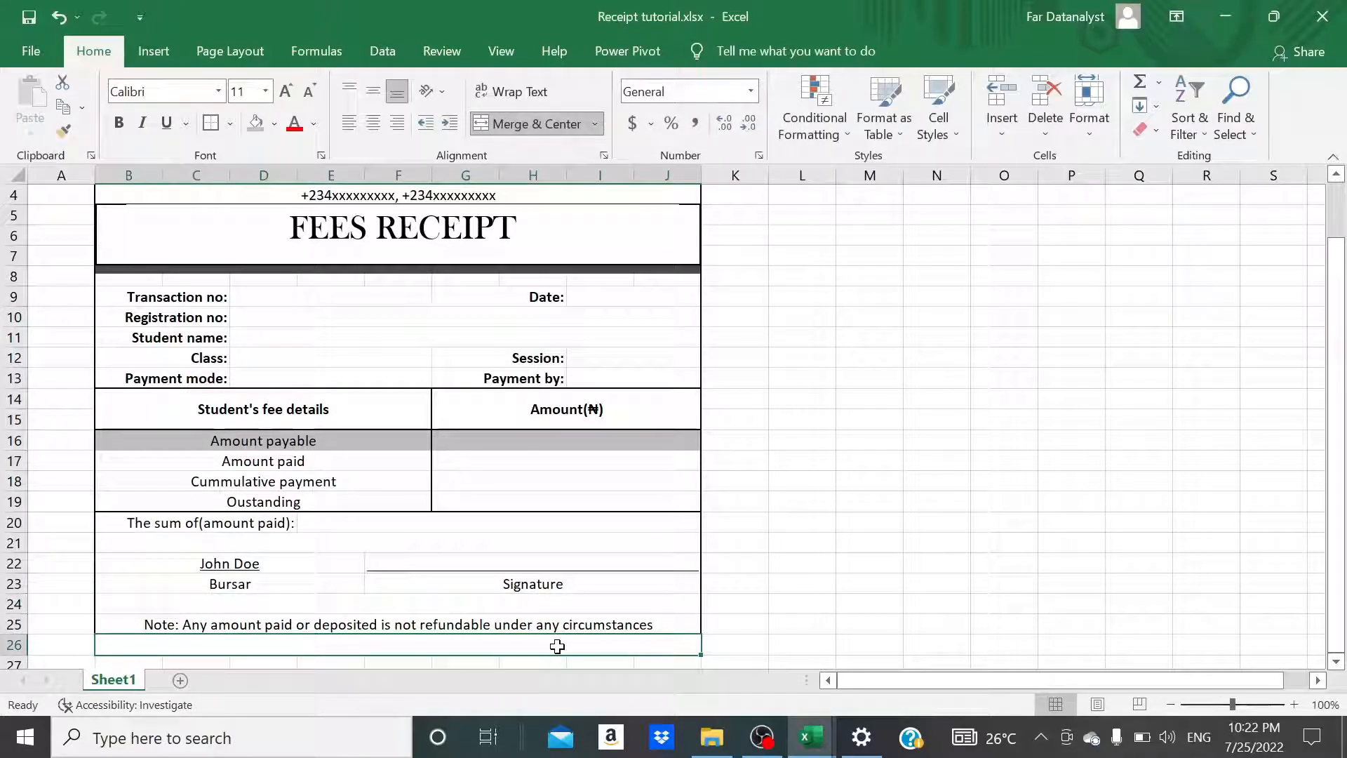
{"action": "type", "text": "(Student's copy)"}
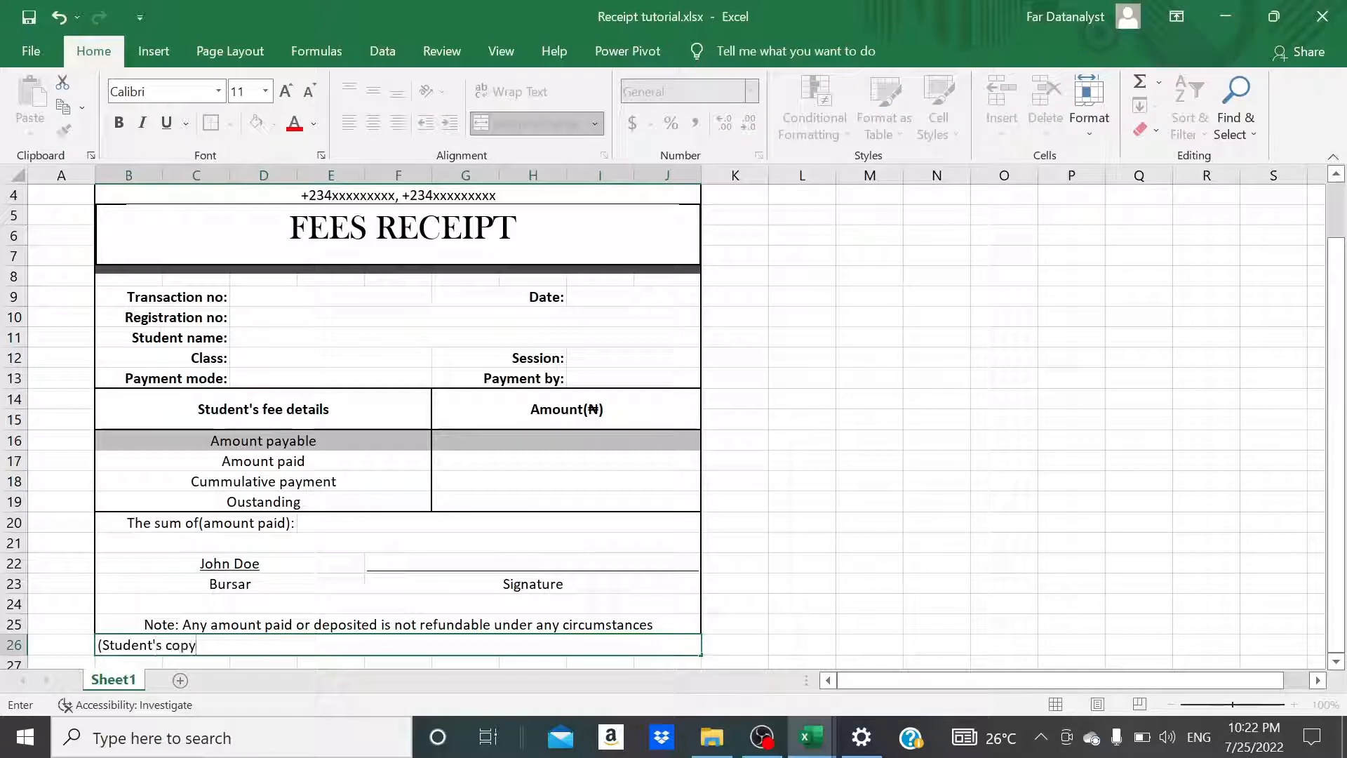
{"action": "left_click", "coordinate": [734, 603]}
{"action": "left_click", "coordinate": [552, 651]}
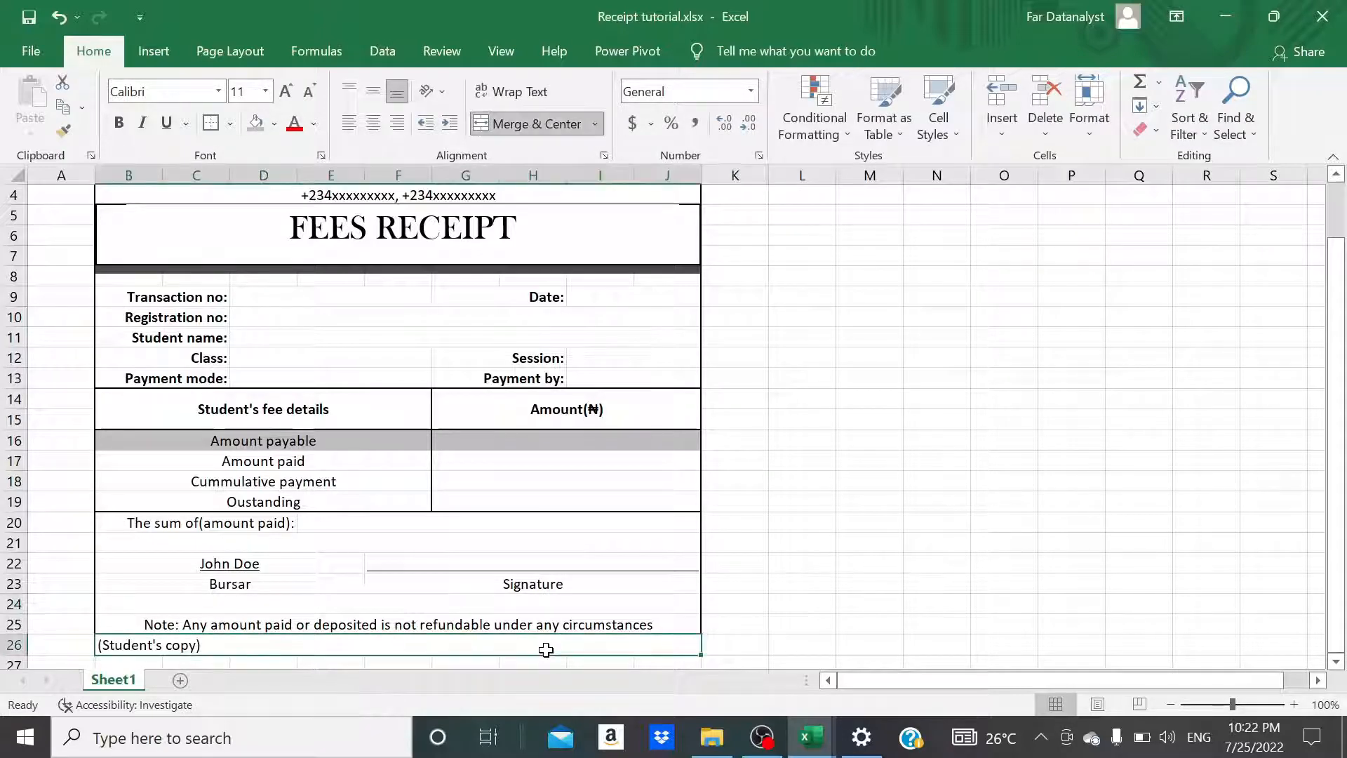
Center the "(Student's copy)" label horizontally in the merged cell B26:J26.
{"action": "left_click", "coordinate": [684, 582]}
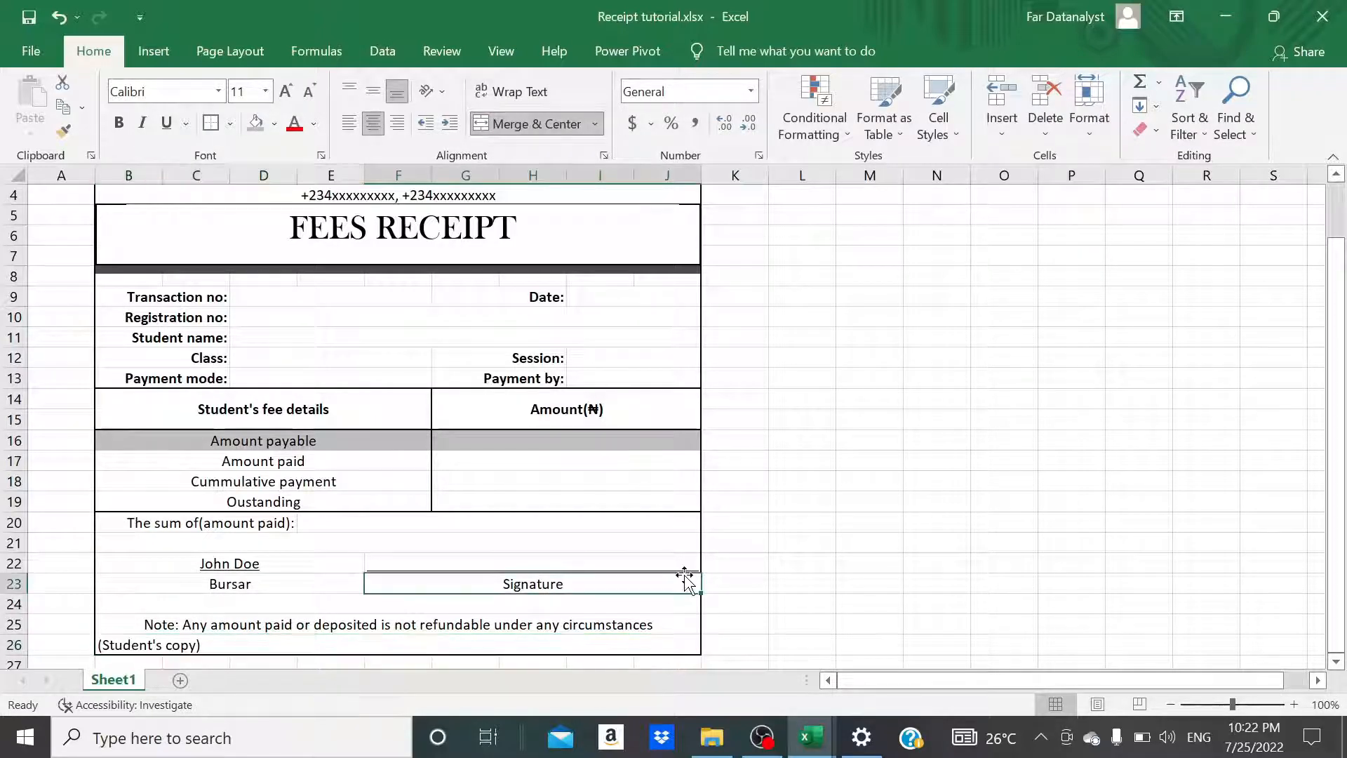
{"action": "left_click", "coordinate": [425, 646]}
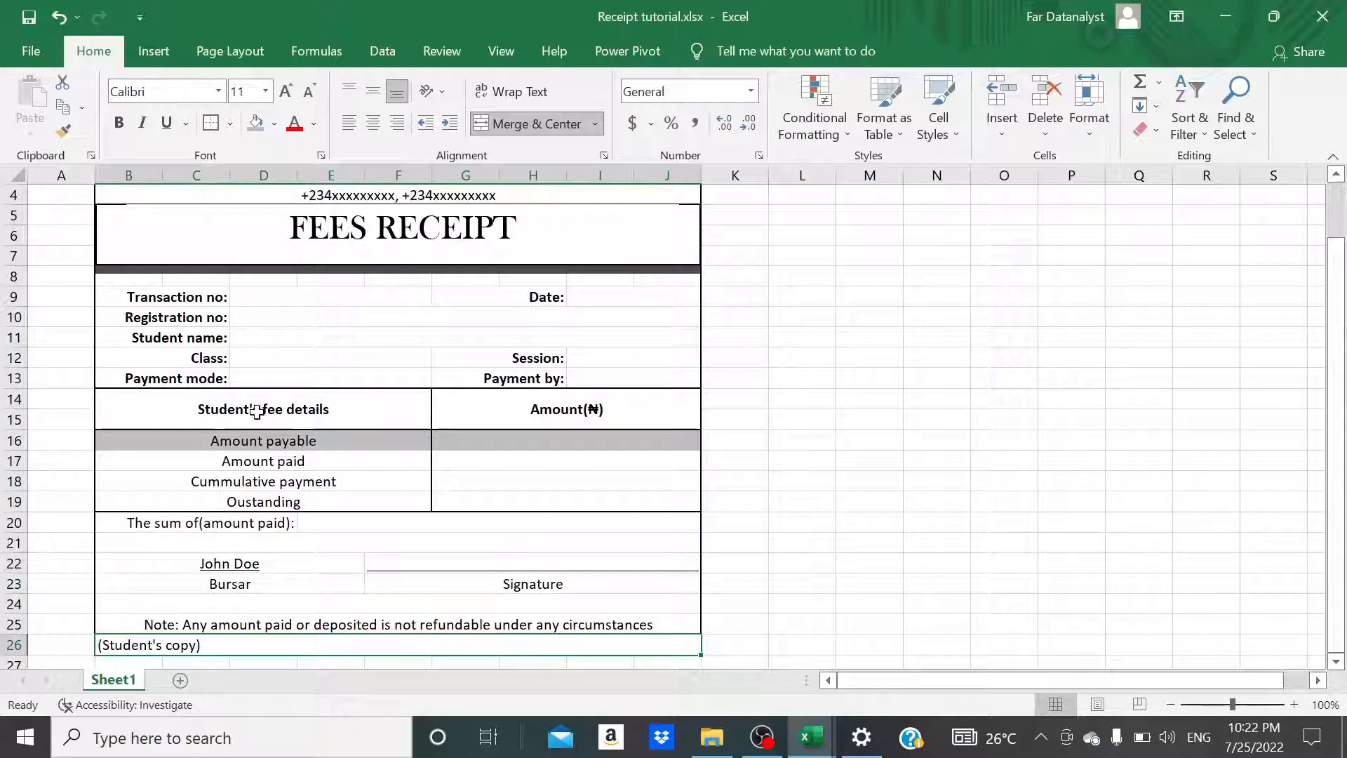
{"action": "left_click", "coordinate": [374, 126]}
{"action": "left_click", "coordinate": [884, 386]}
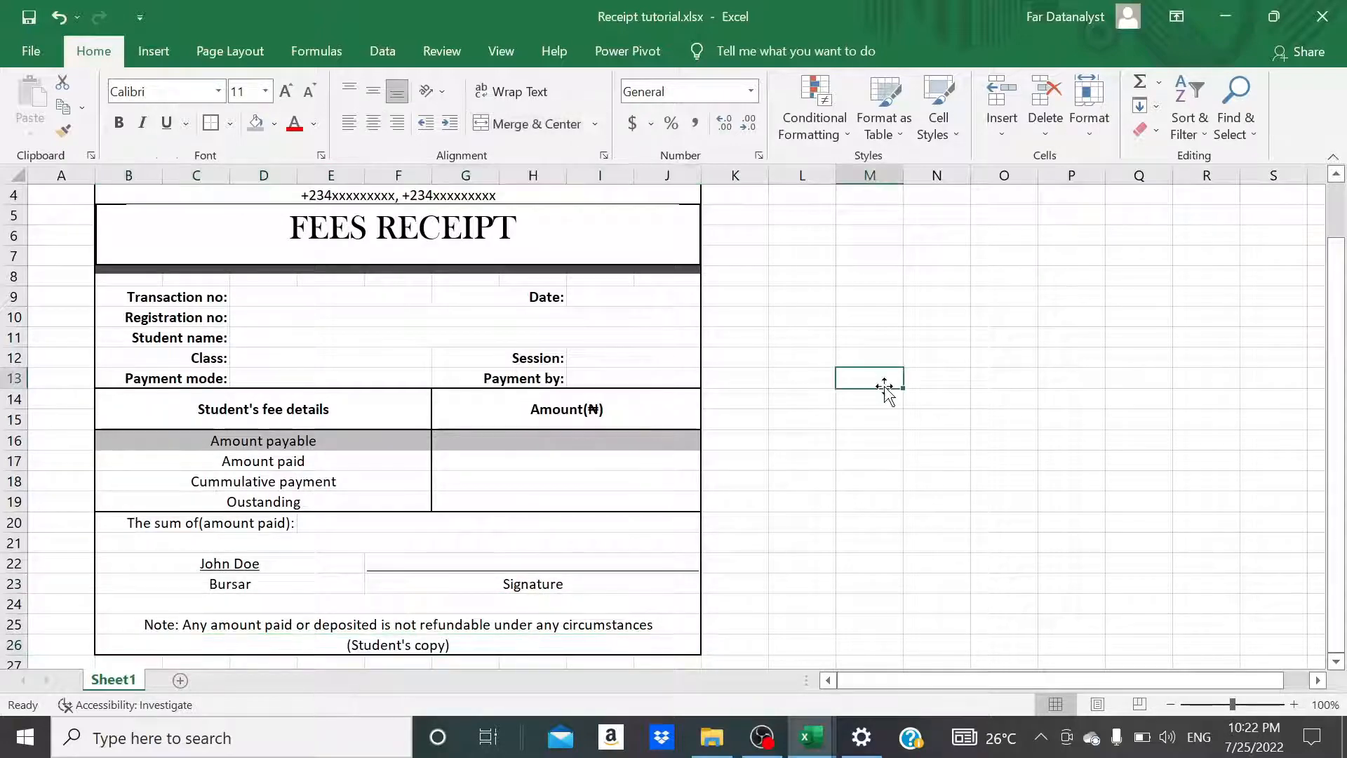
Increase the height of row 2 and center the school name vertically in its merged cell.
{"action": "scroll", "coordinate": [886, 386], "scroll_direction": "up", "scroll_amount": 1}
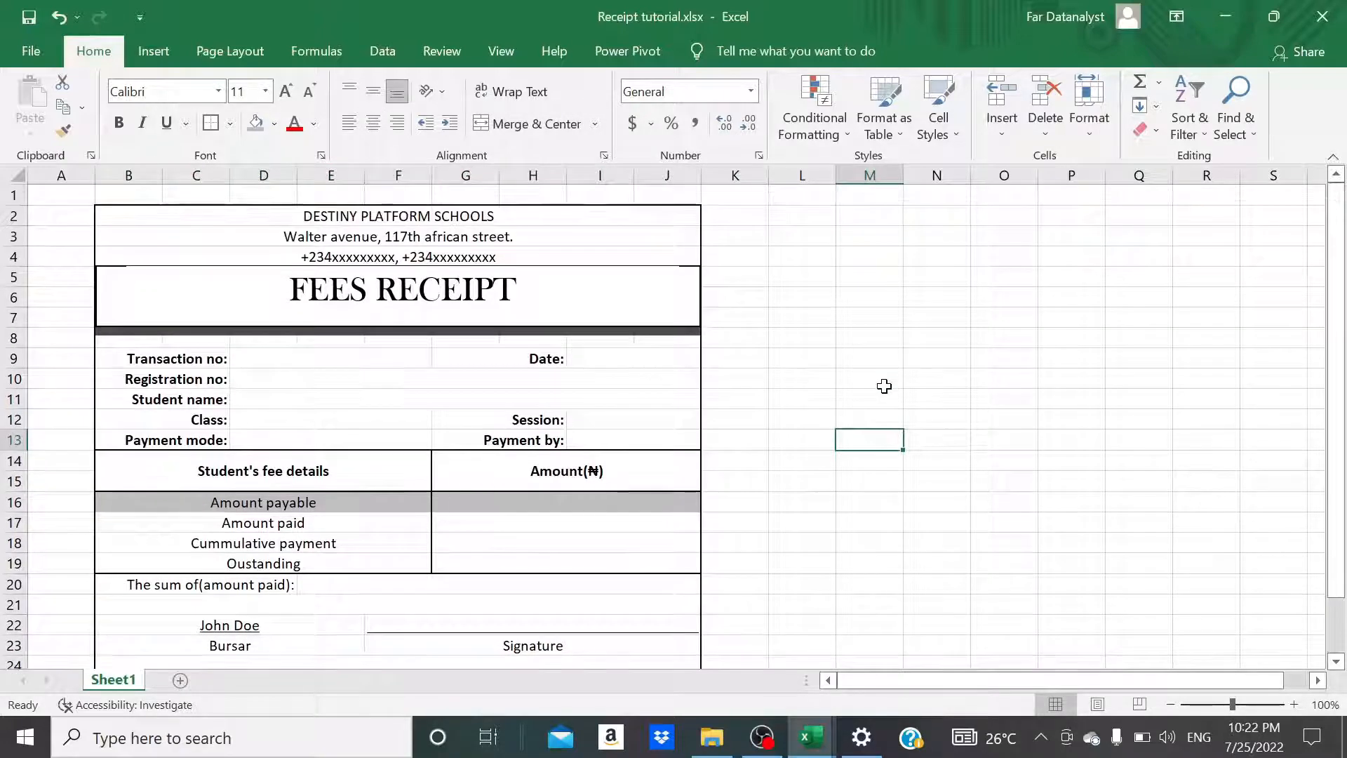
{"action": "left_click", "coordinate": [619, 223]}
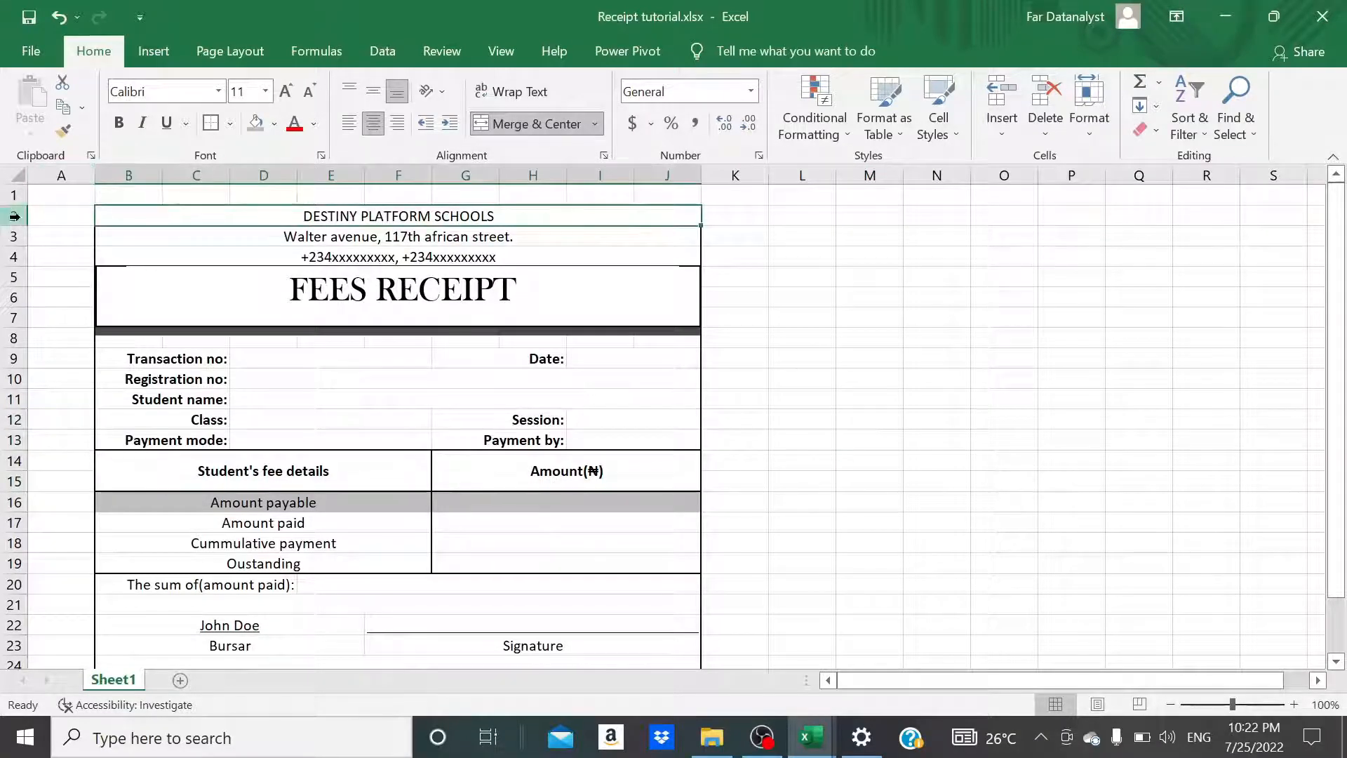
{"action": "left_click_drag", "start_coordinate": [15, 226], "coordinate": [19, 245]}
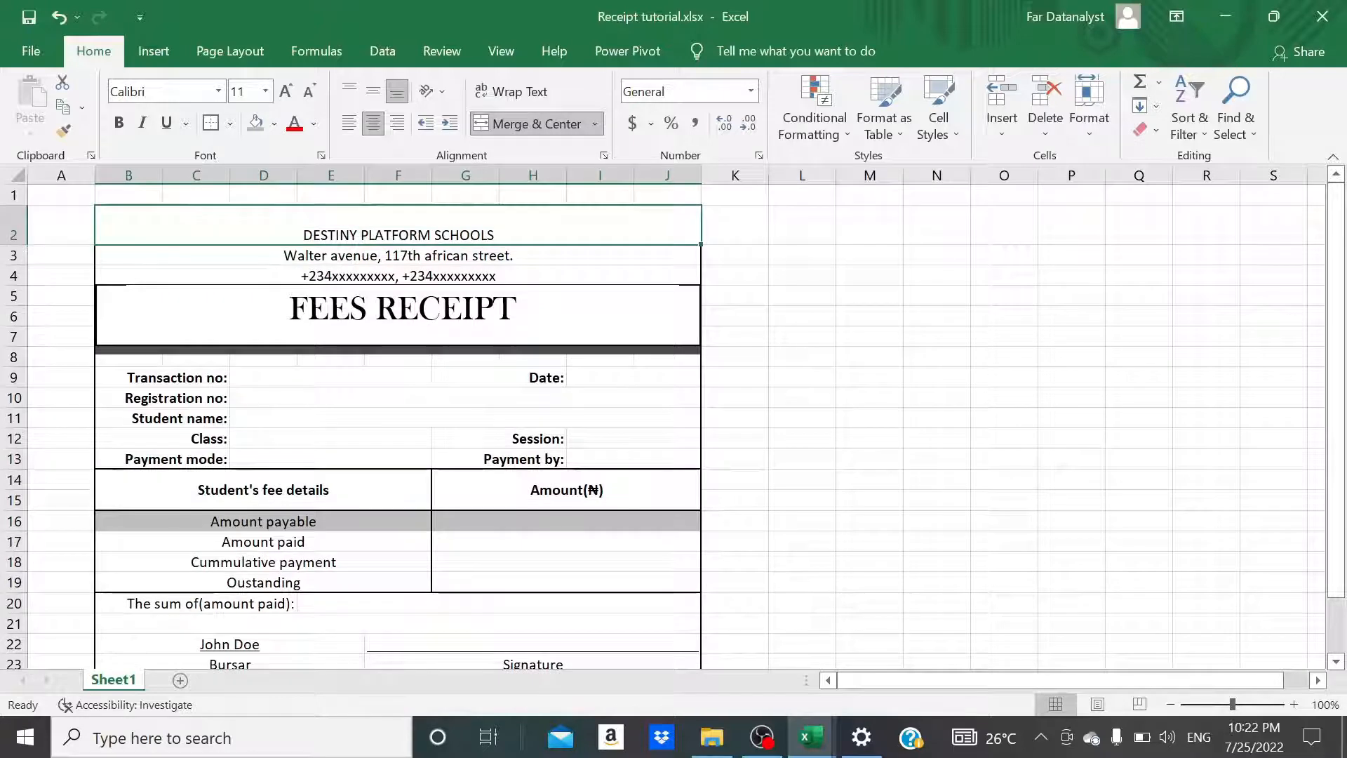
{"action": "left_click", "coordinate": [887, 340]}
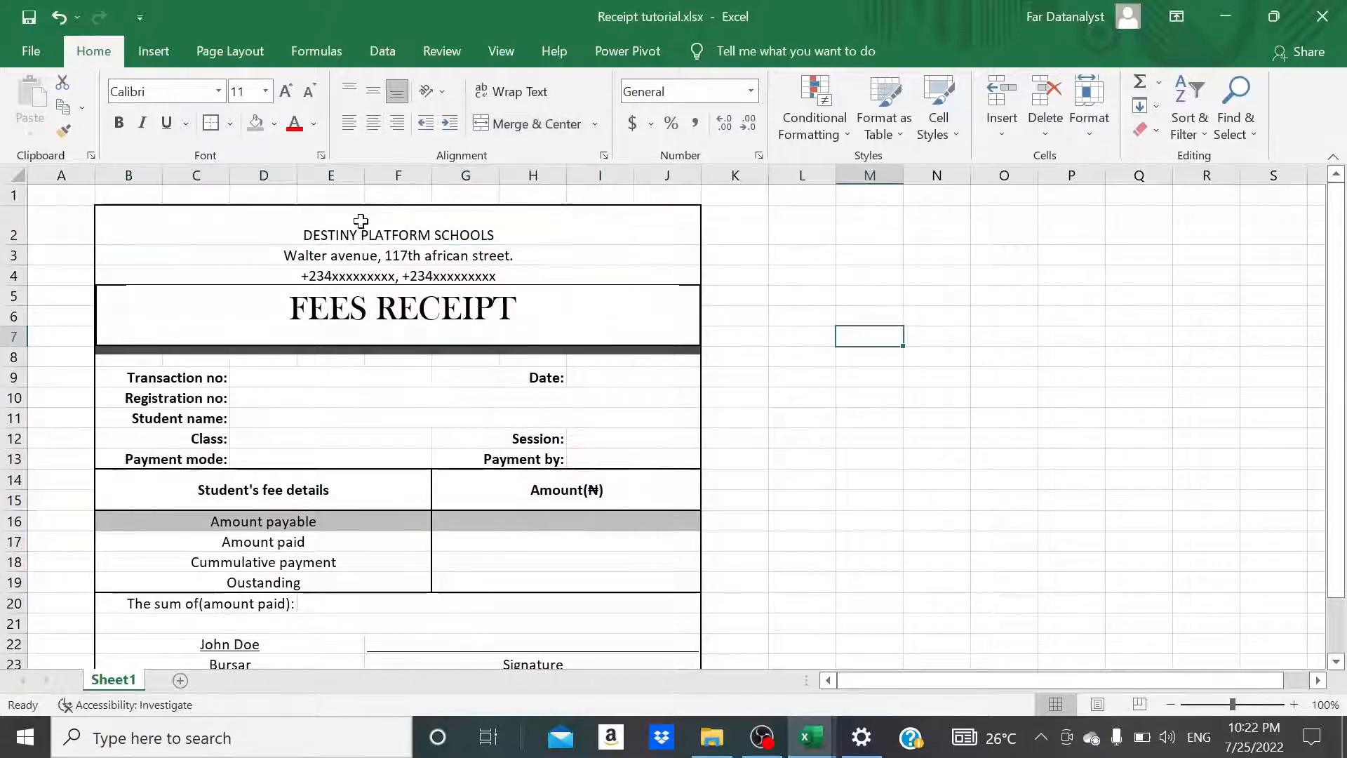
{"action": "left_click", "coordinate": [361, 220]}
{"action": "left_click", "coordinate": [373, 124]}
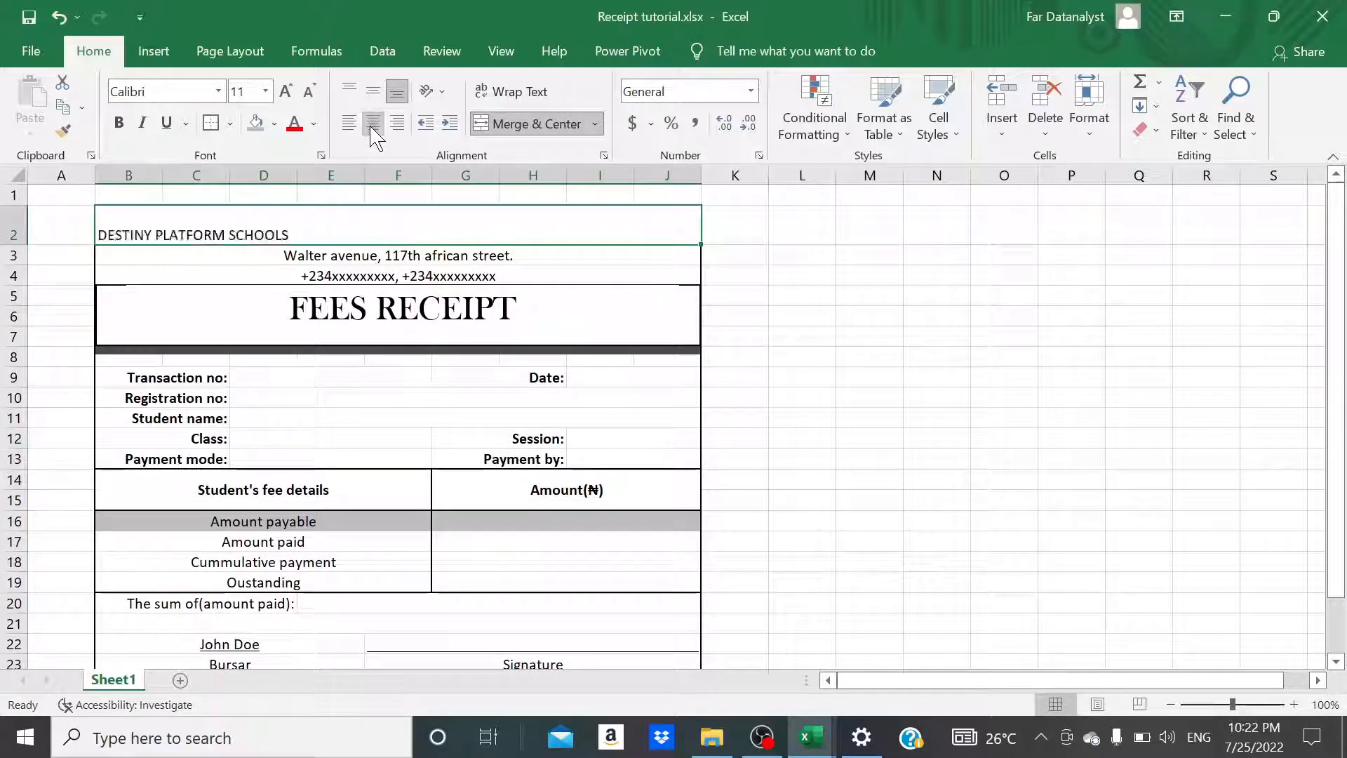
{"action": "left_click", "coordinate": [373, 126]}
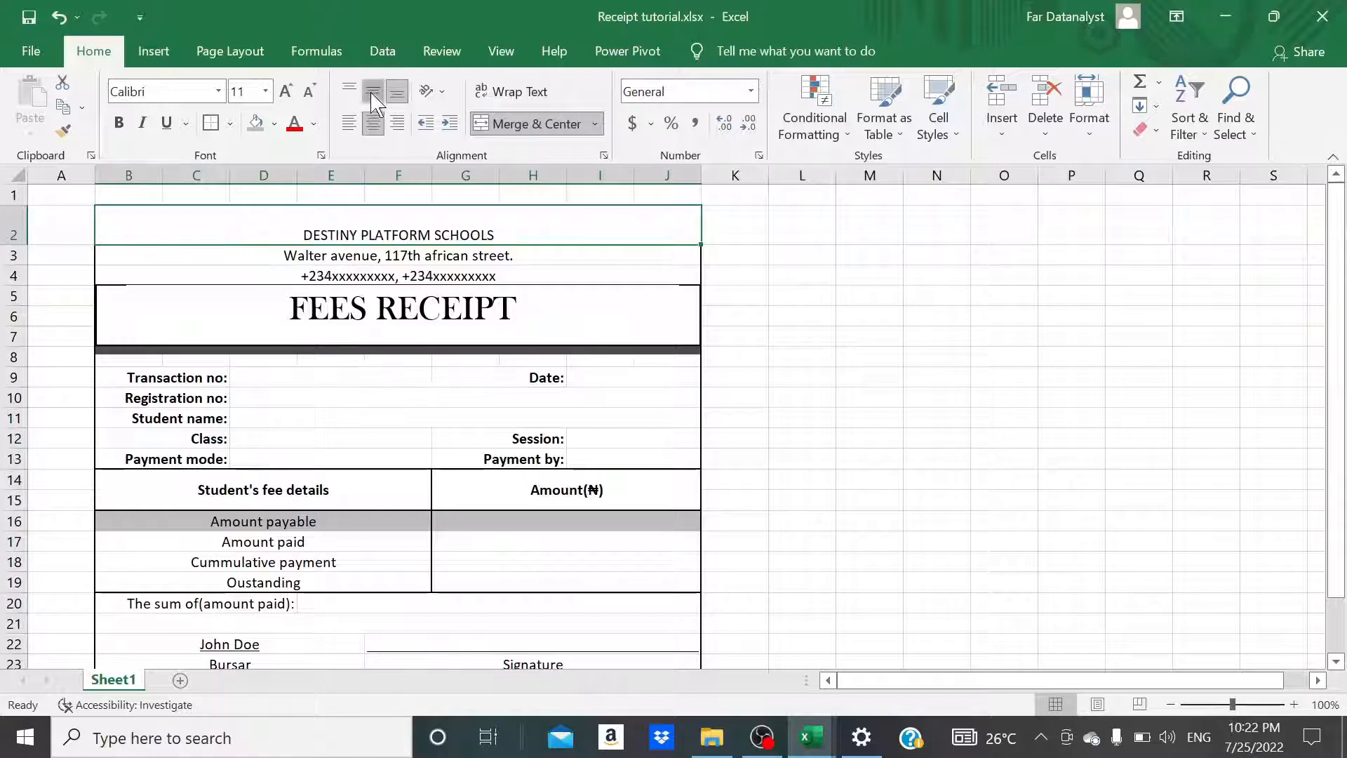
{"action": "left_click", "coordinate": [367, 95]}
{"action": "left_click_drag", "start_coordinate": [22, 242], "coordinate": [21, 253]}
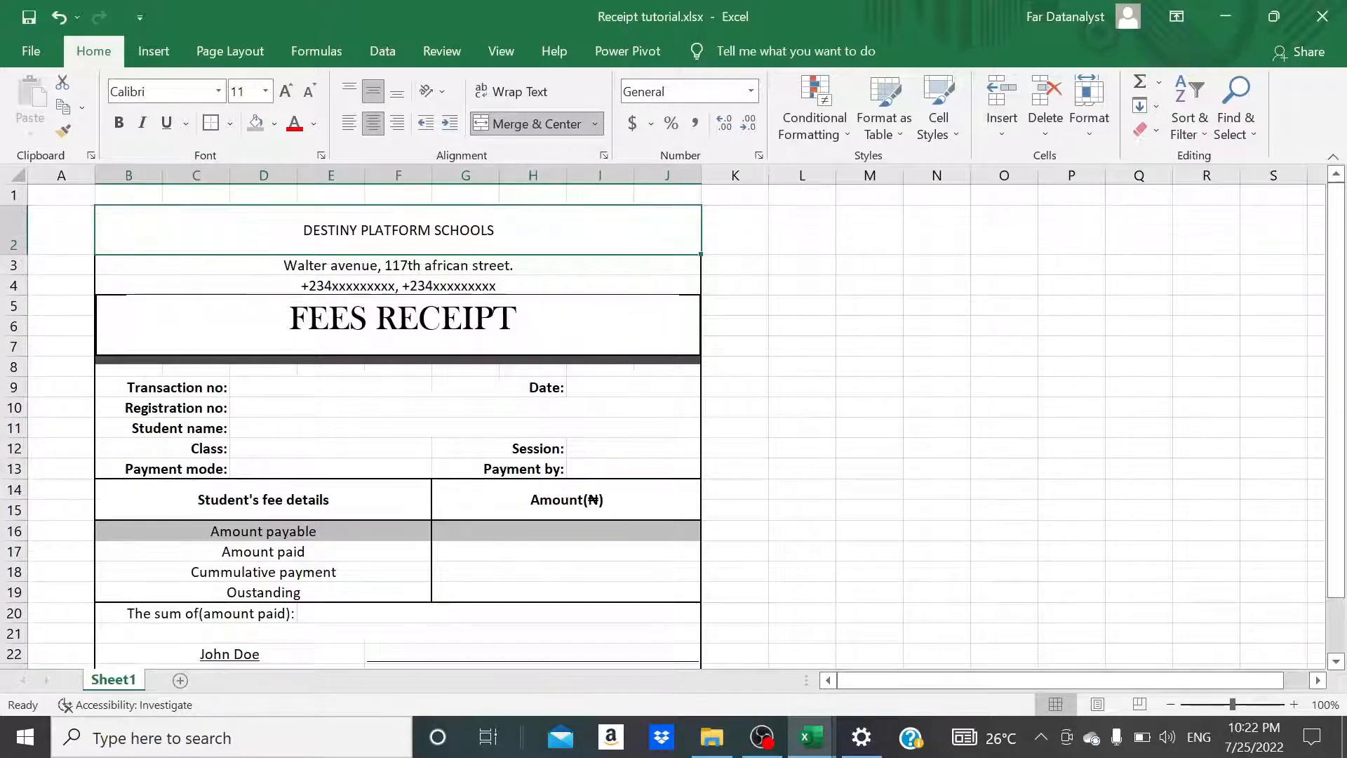
Set the school name in row 2 to the Bahnschrift Light font at size 14.
{"action": "left_click", "coordinate": [203, 91]}
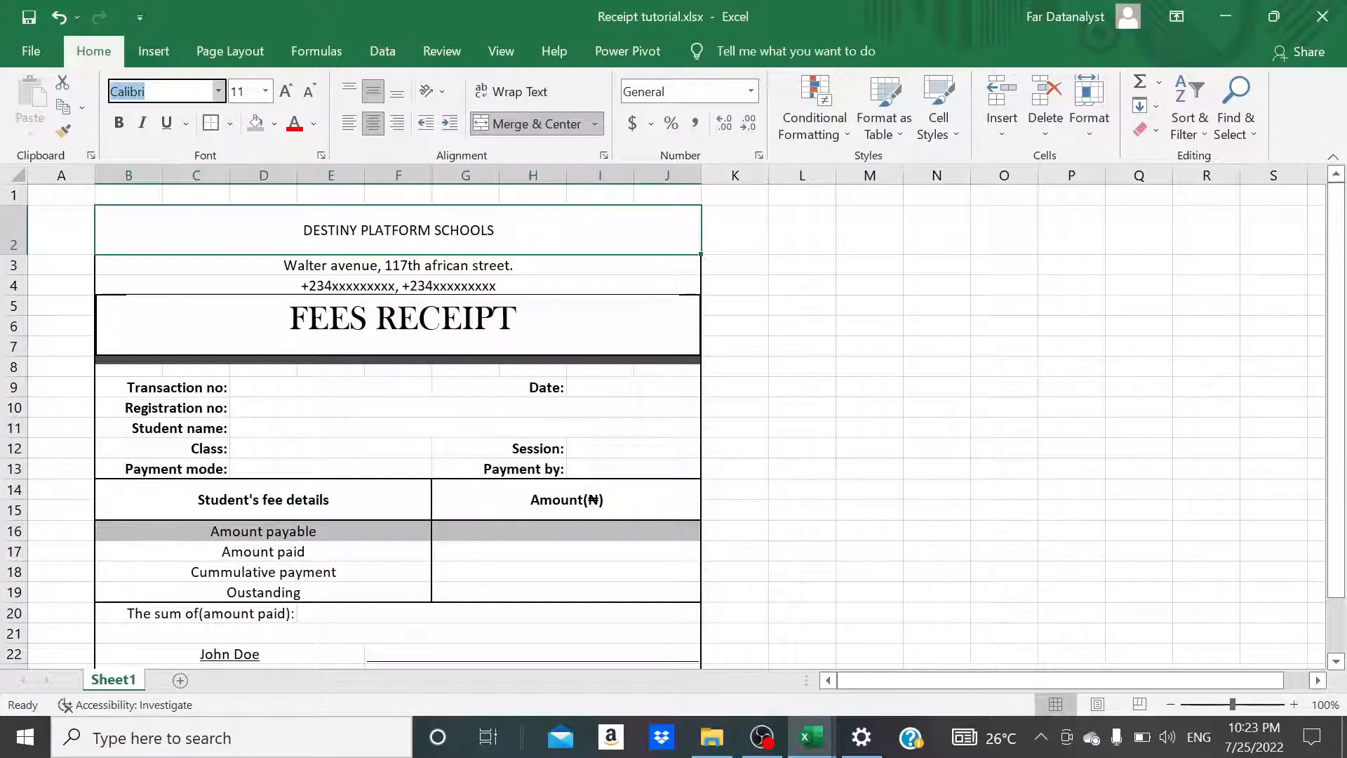
{"action": "type", "text": "Bah"}
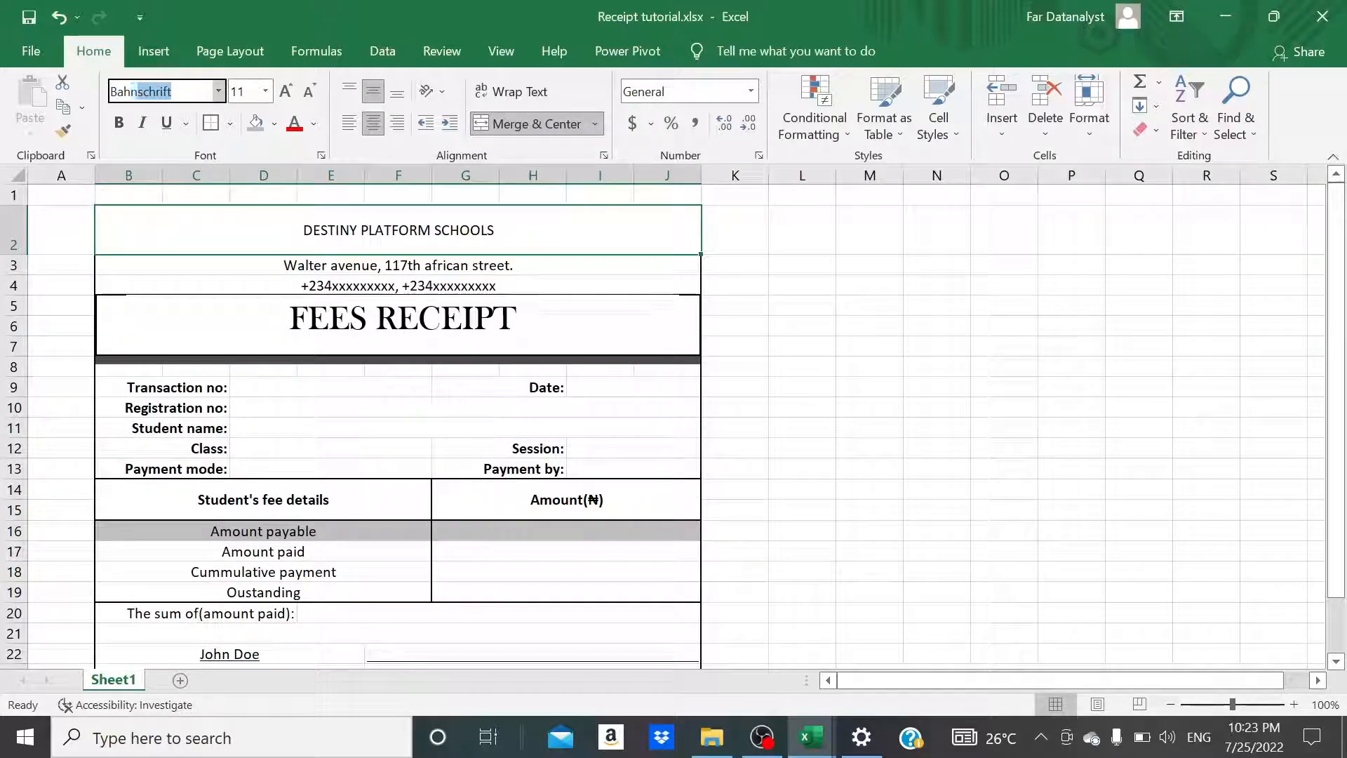
{"action": "type", "text": "nschrift"}
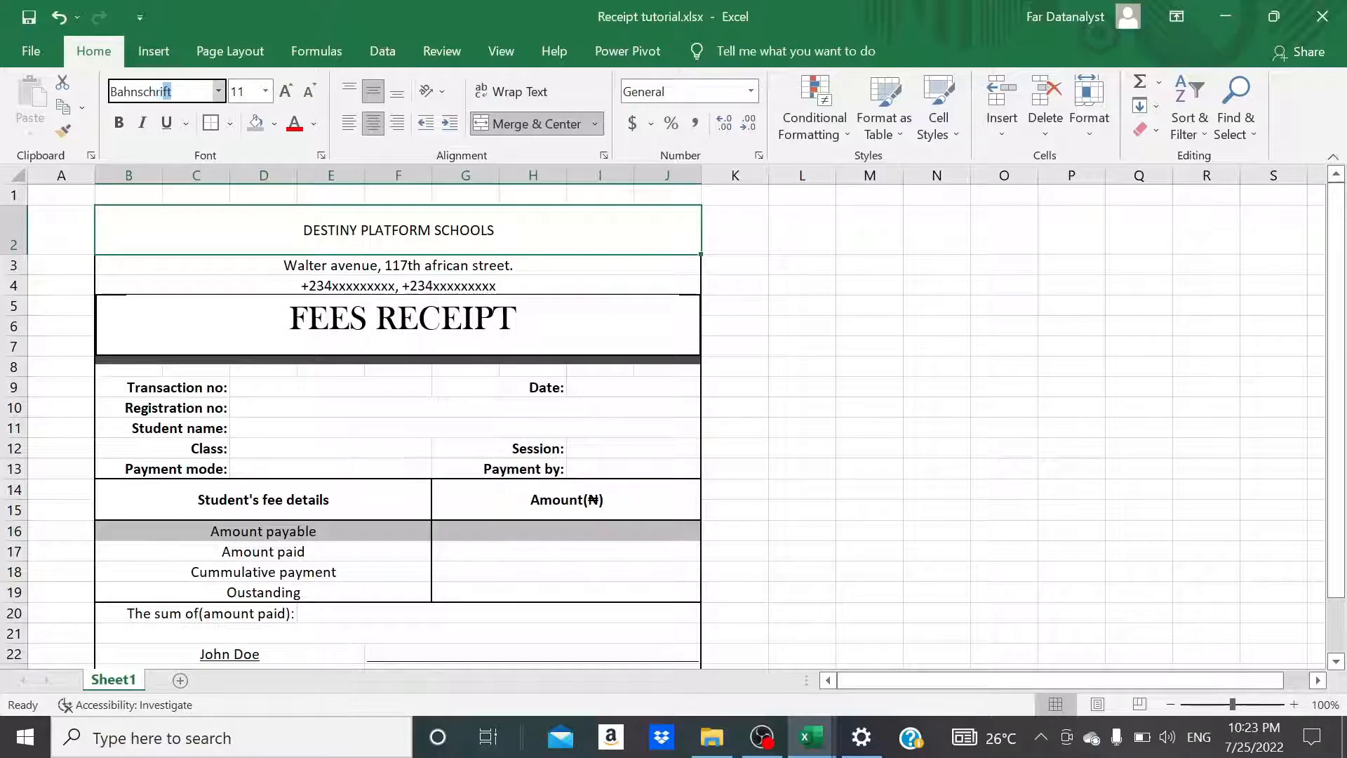
{"action": "type", "text": " Light"}
{"action": "key", "text": "Return"}
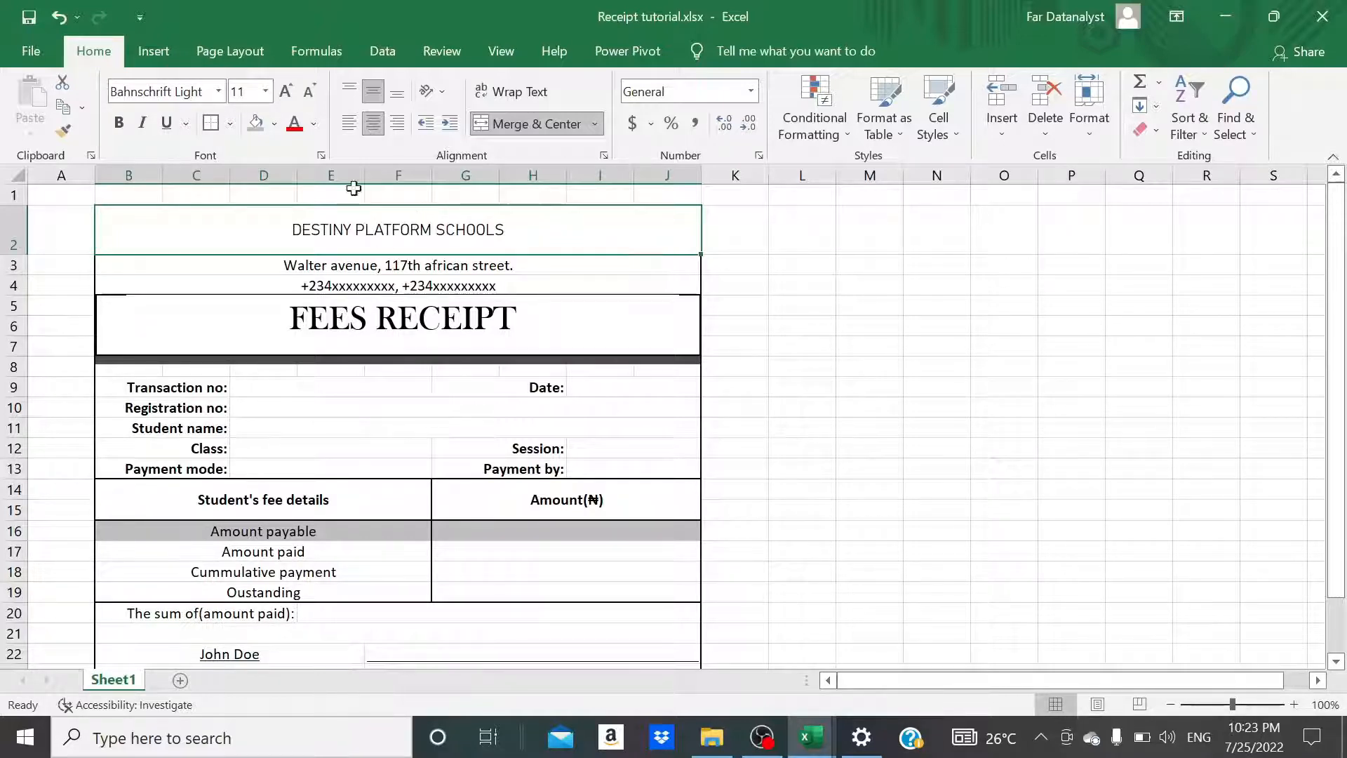
{"action": "left_click", "coordinate": [288, 93]}
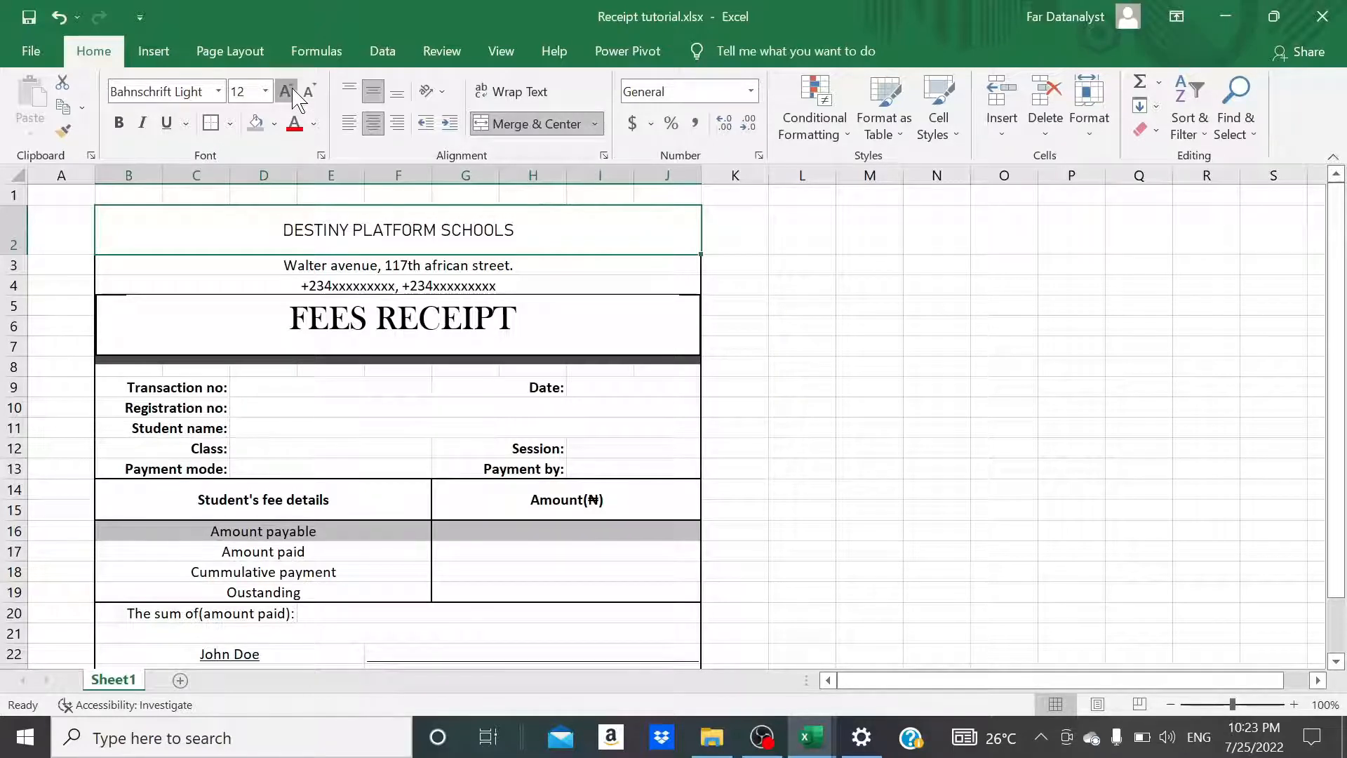
{"action": "left_click", "coordinate": [288, 92]}
{"action": "left_click", "coordinate": [800, 328]}
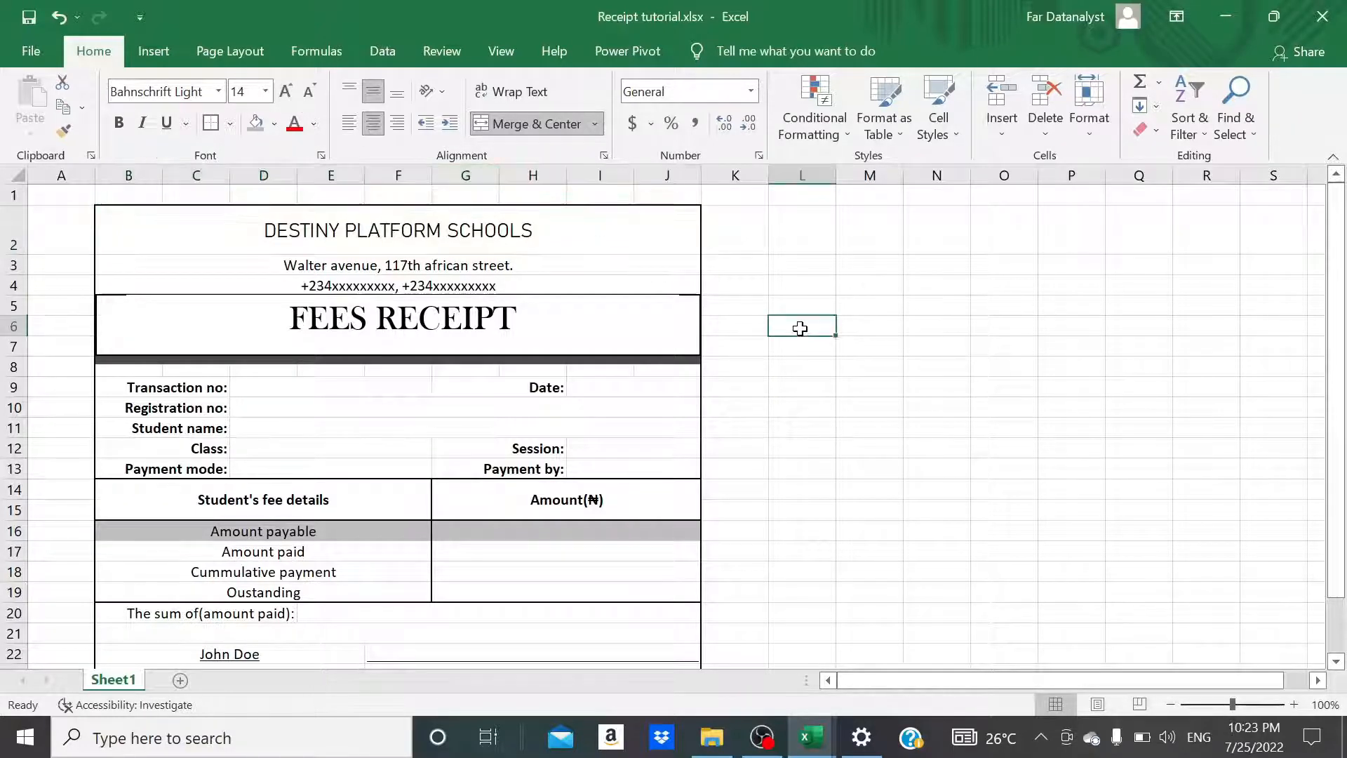
Collapse the ribbon and hide the worksheet's gridlines and row and column headings.
{"action": "double_click", "coordinate": [107, 55]}
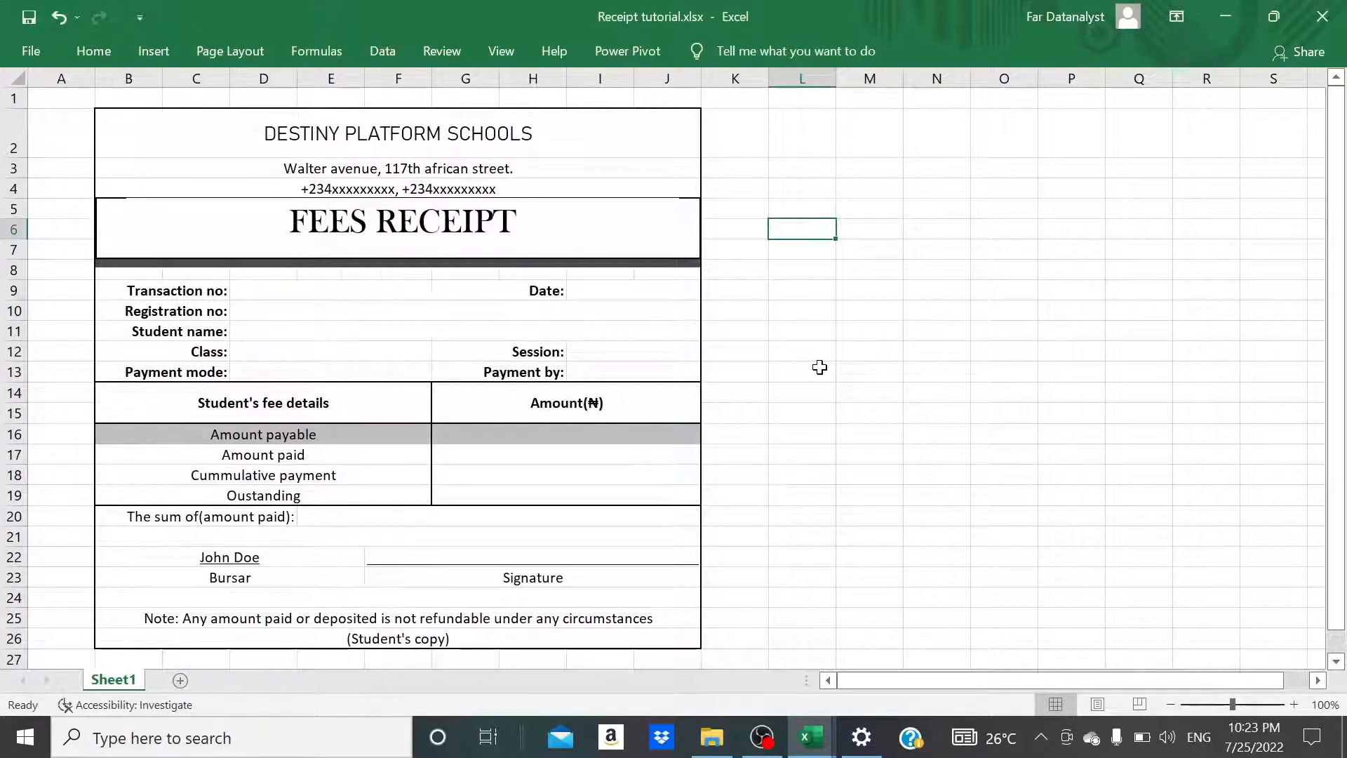
{"action": "left_click", "coordinate": [500, 55]}
{"action": "left_click", "coordinate": [241, 125]}
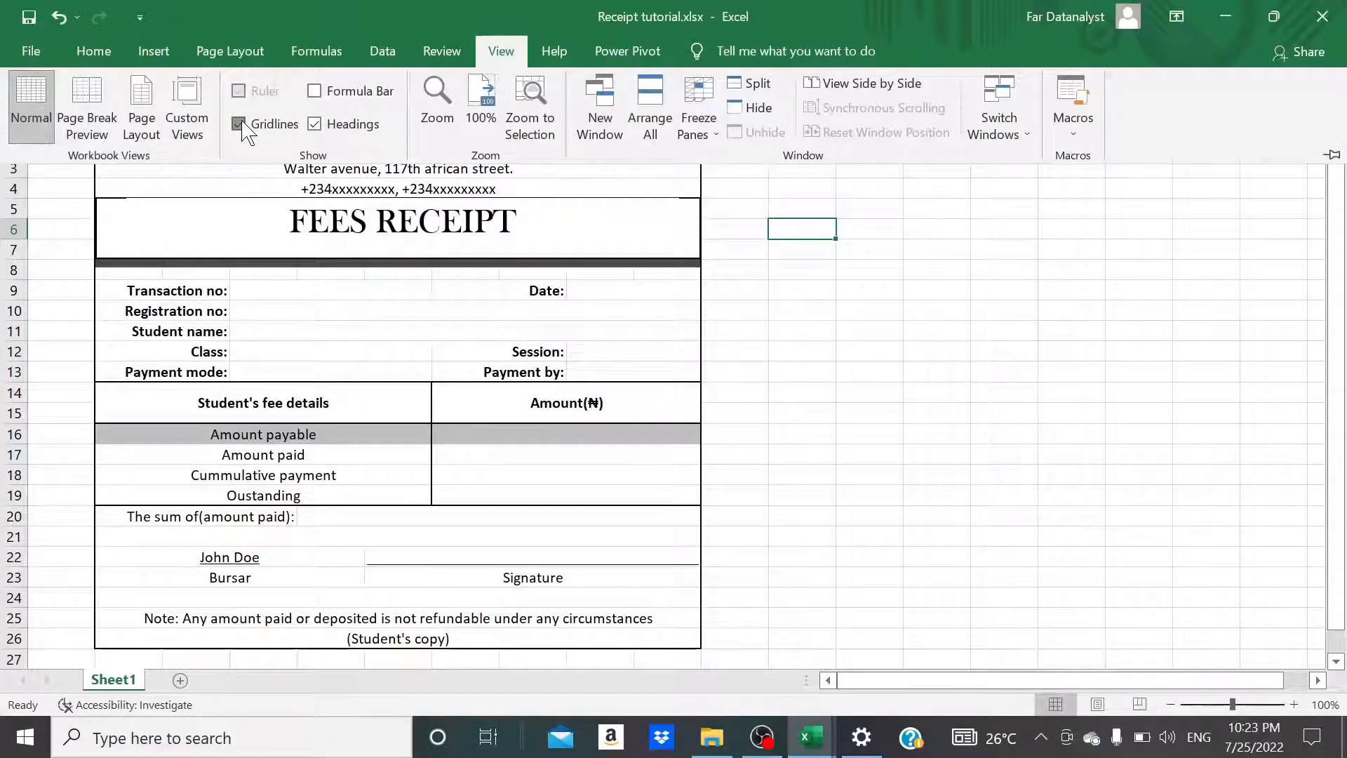
{"action": "left_click", "coordinate": [315, 124]}
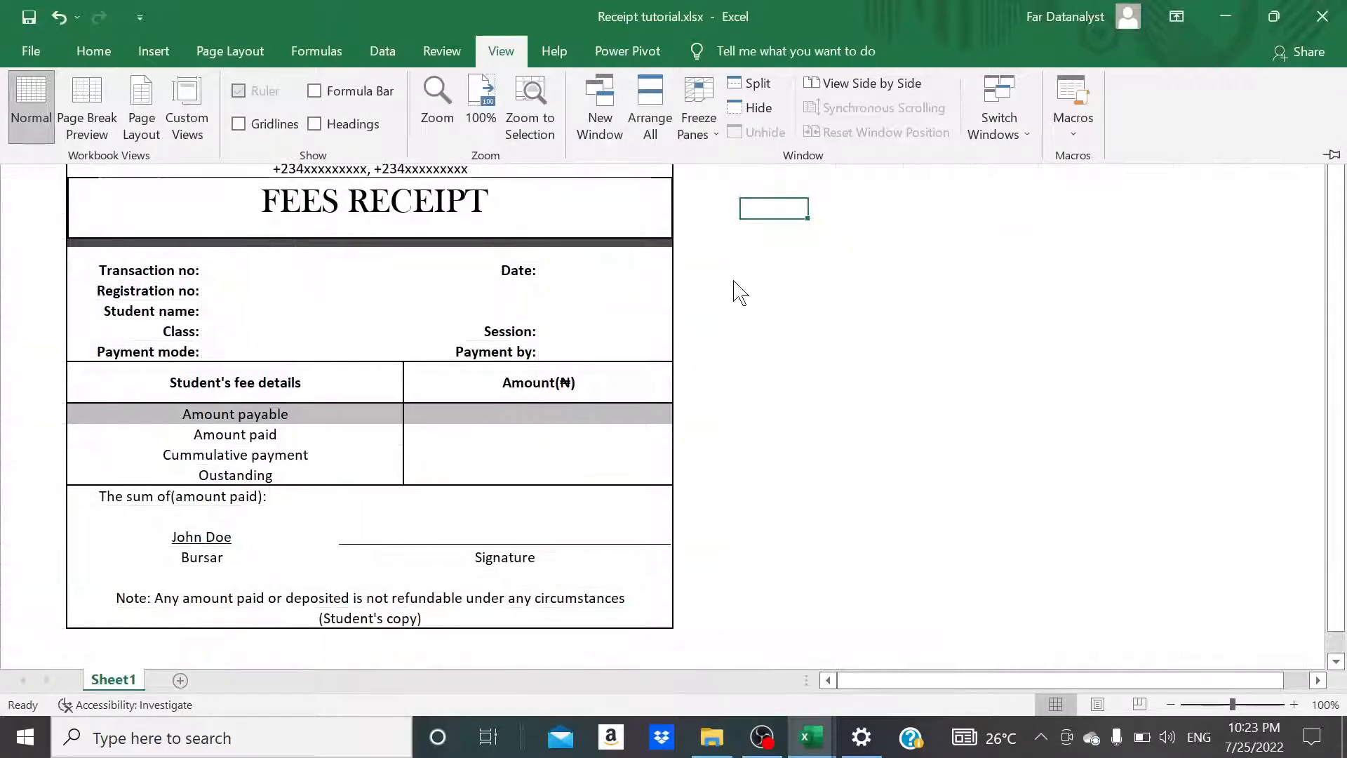
{"action": "left_click", "coordinate": [817, 353]}
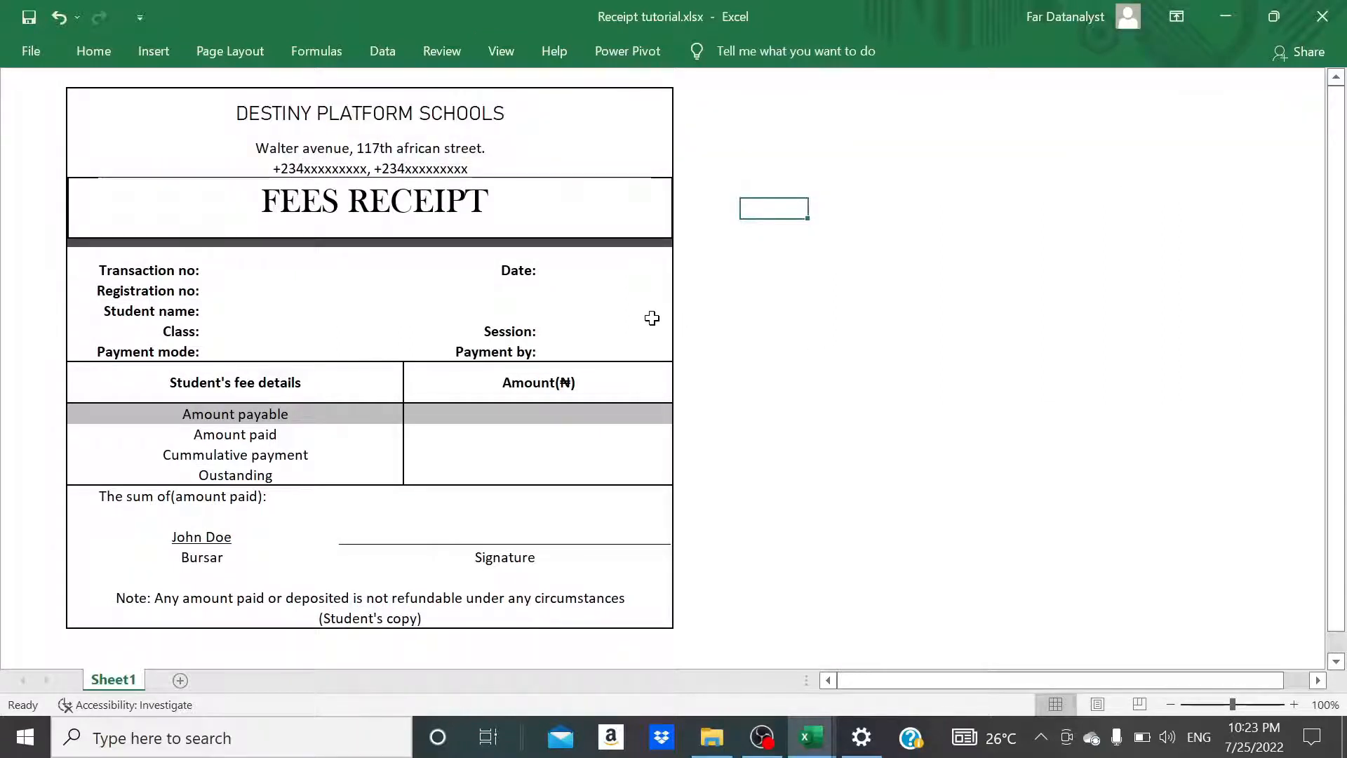
{"action": "left_click", "coordinate": [483, 148]}
{"action": "left_click", "coordinate": [762, 293]}
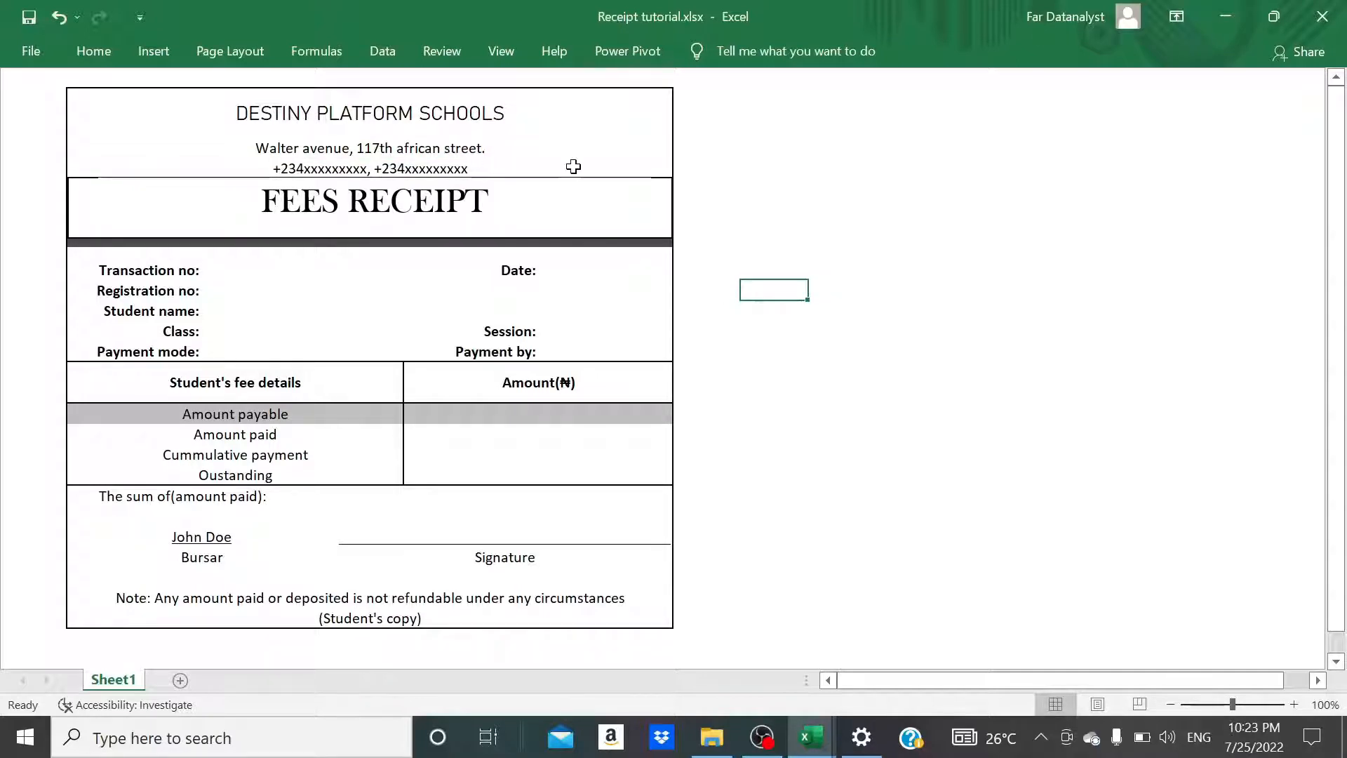
{"action": "left_click", "coordinate": [506, 150]}
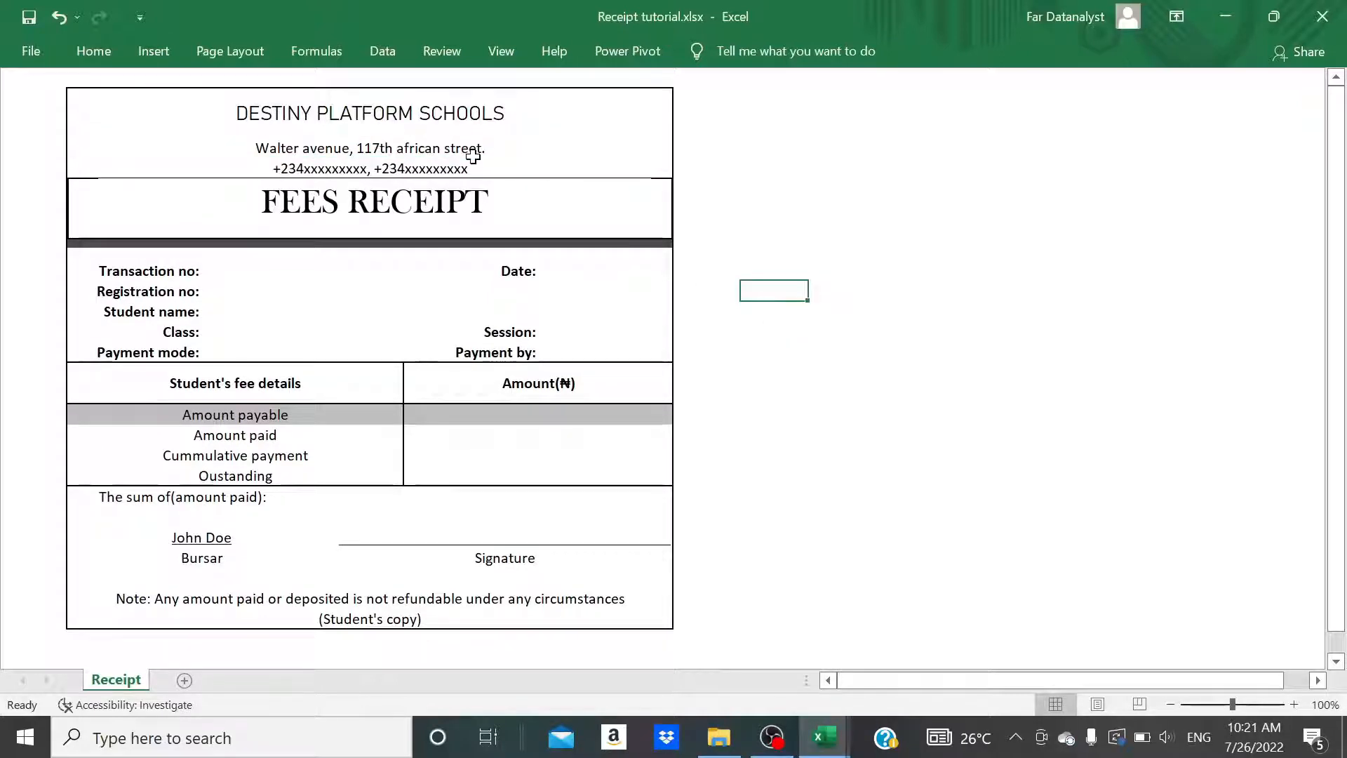
Change the school name's font to Bahnschrift Light SemiCondensed and enlarge it to size 18.
{"action": "left_click", "coordinate": [423, 117]}
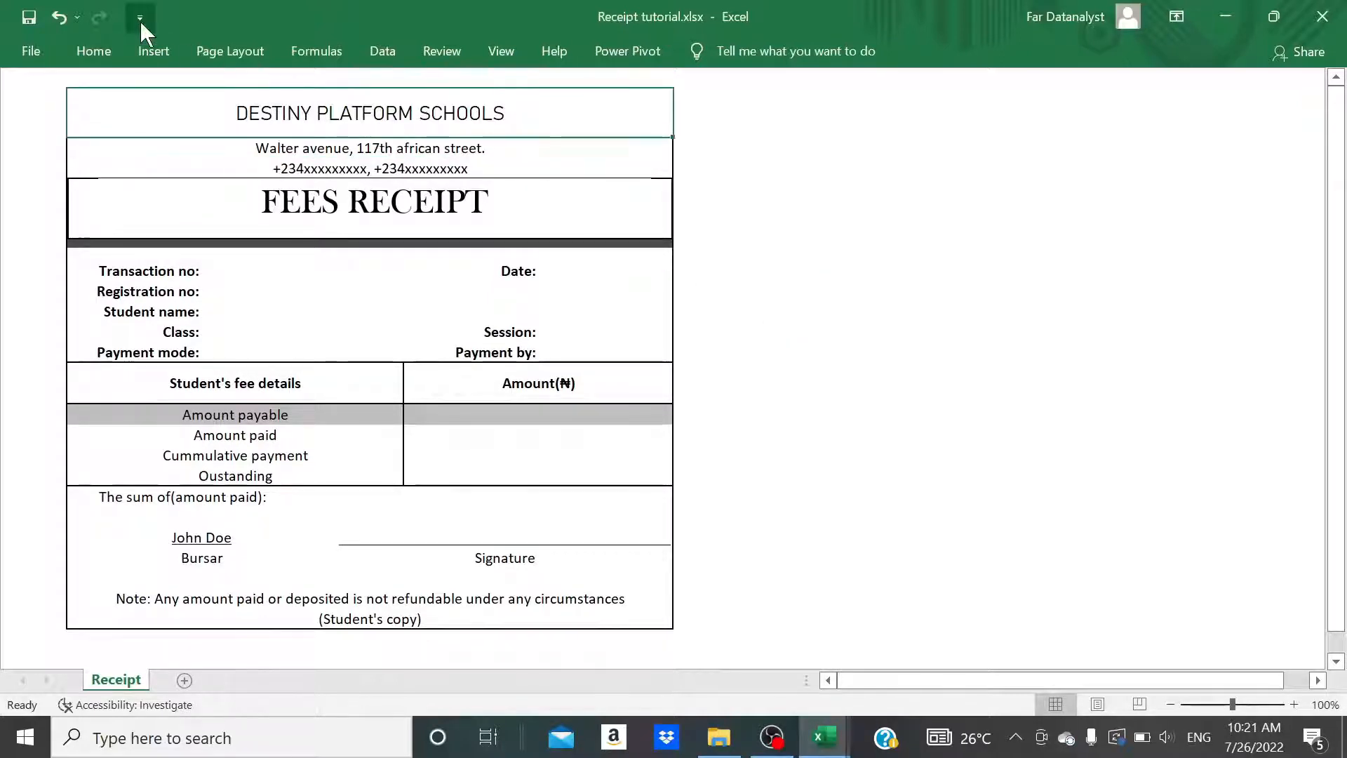
{"action": "double_click", "coordinate": [112, 56]}
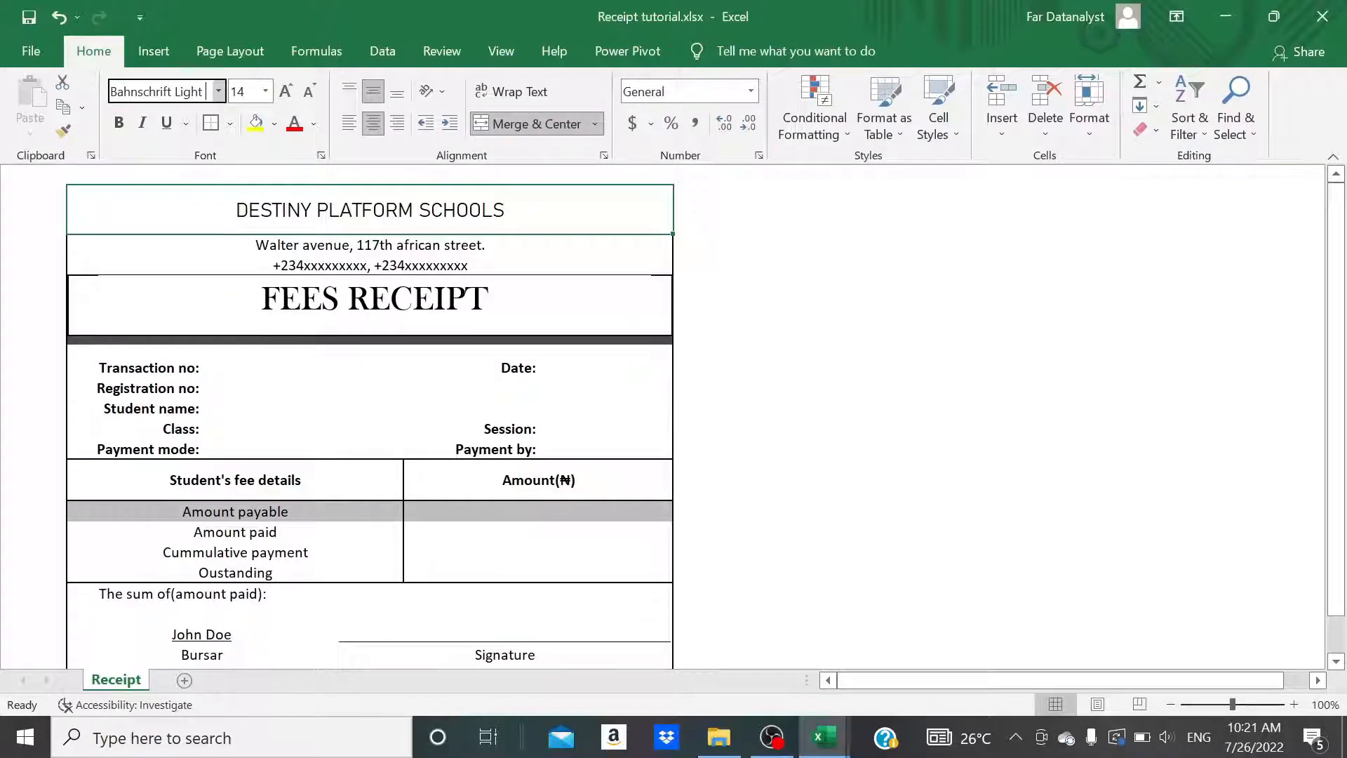
{"action": "type", "text": "SemiCondensed"}
{"action": "key", "text": "Return"}
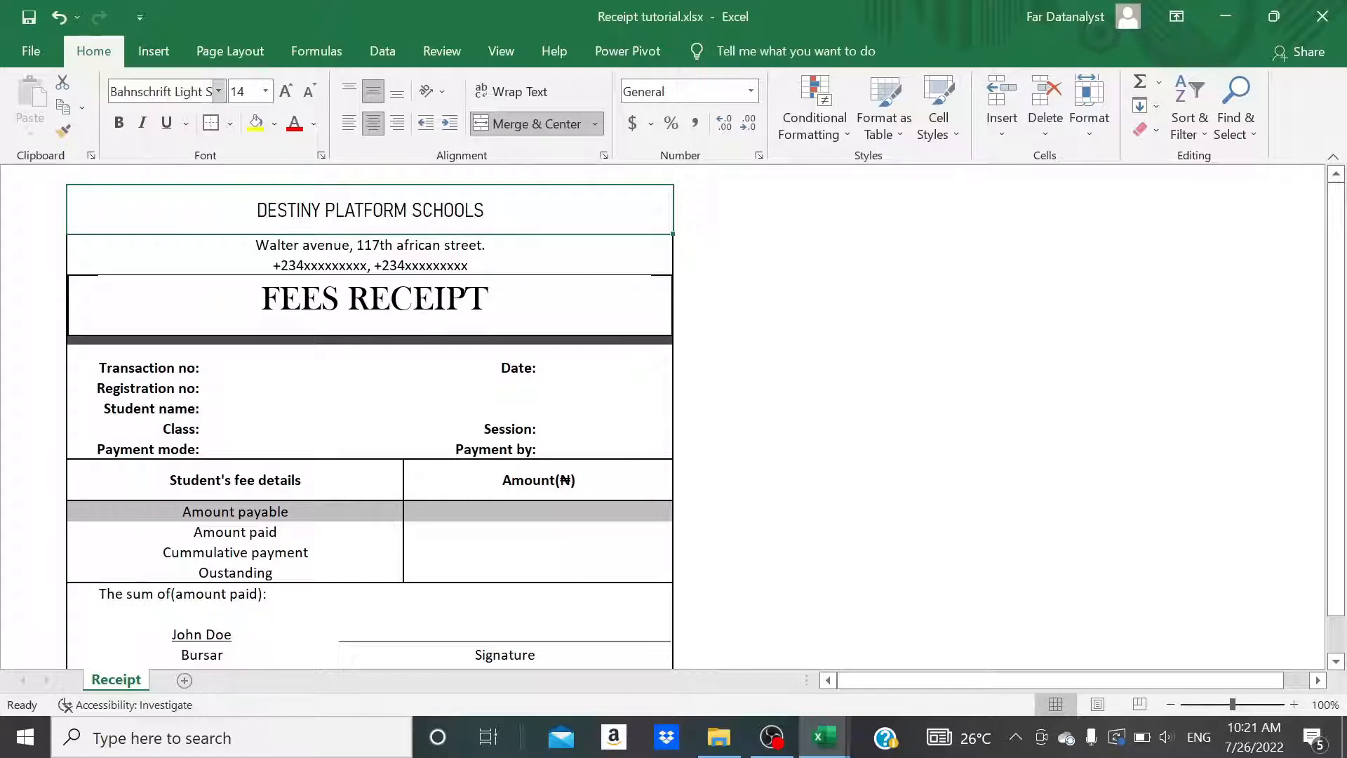
{"action": "left_click", "coordinate": [285, 91]}
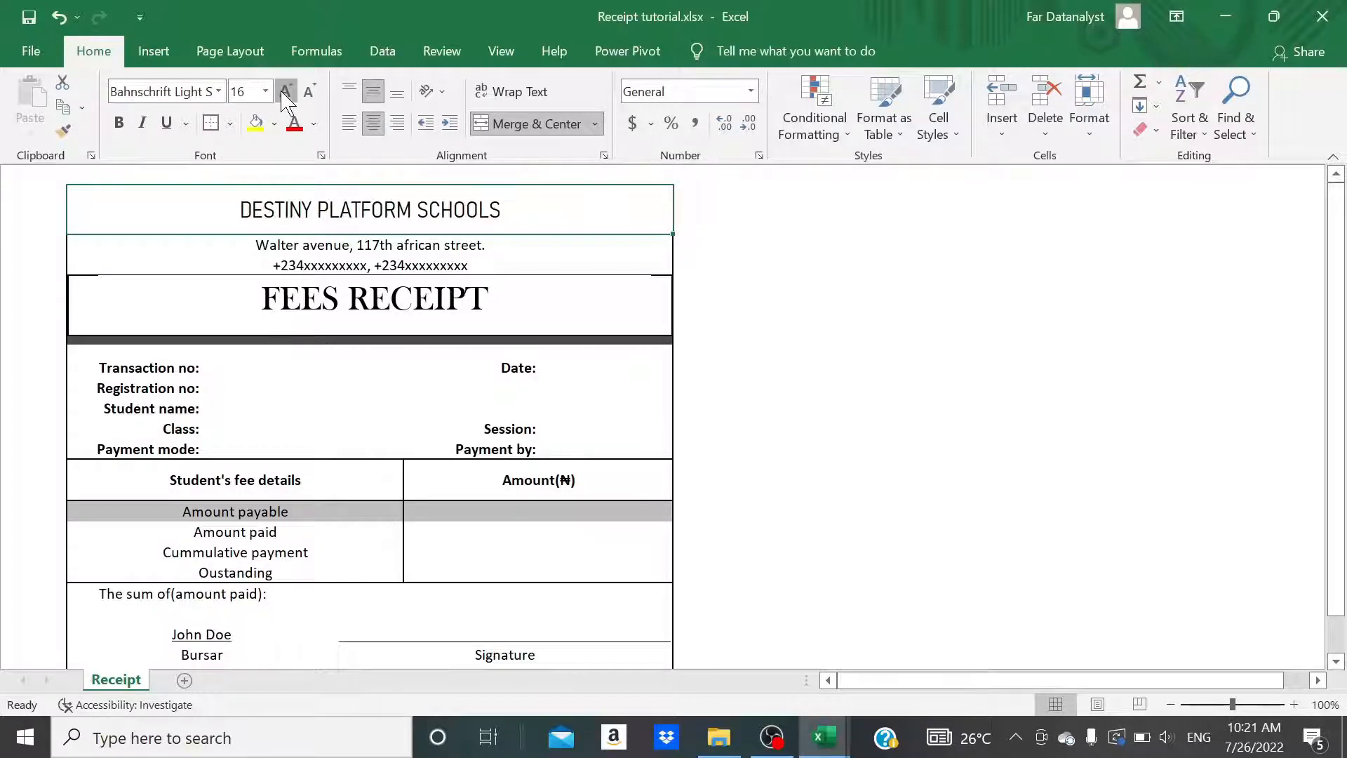
{"action": "left_click", "coordinate": [284, 91]}
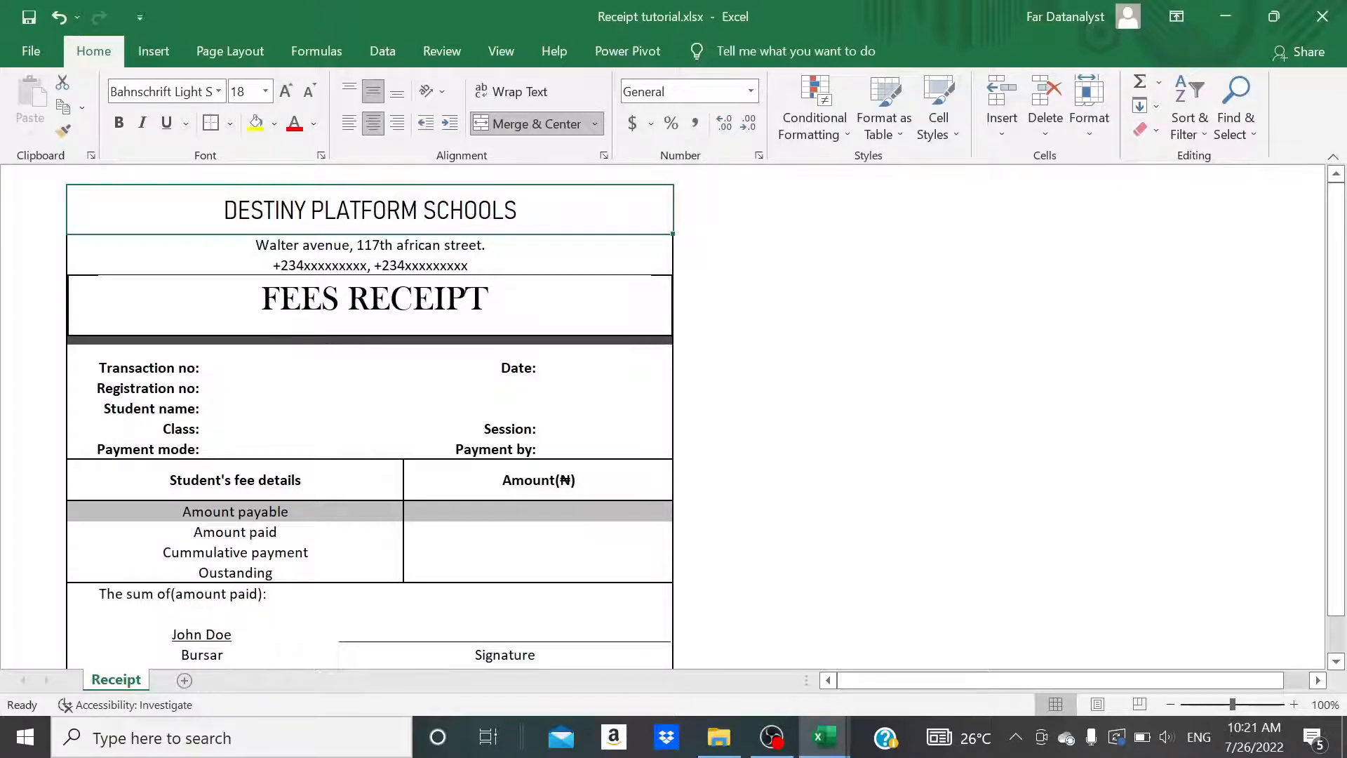
Make the "FEES RECEIPT" text box title bold and deselect the box.
{"action": "left_click", "coordinate": [389, 301]}
{"action": "left_click", "coordinate": [375, 277]}
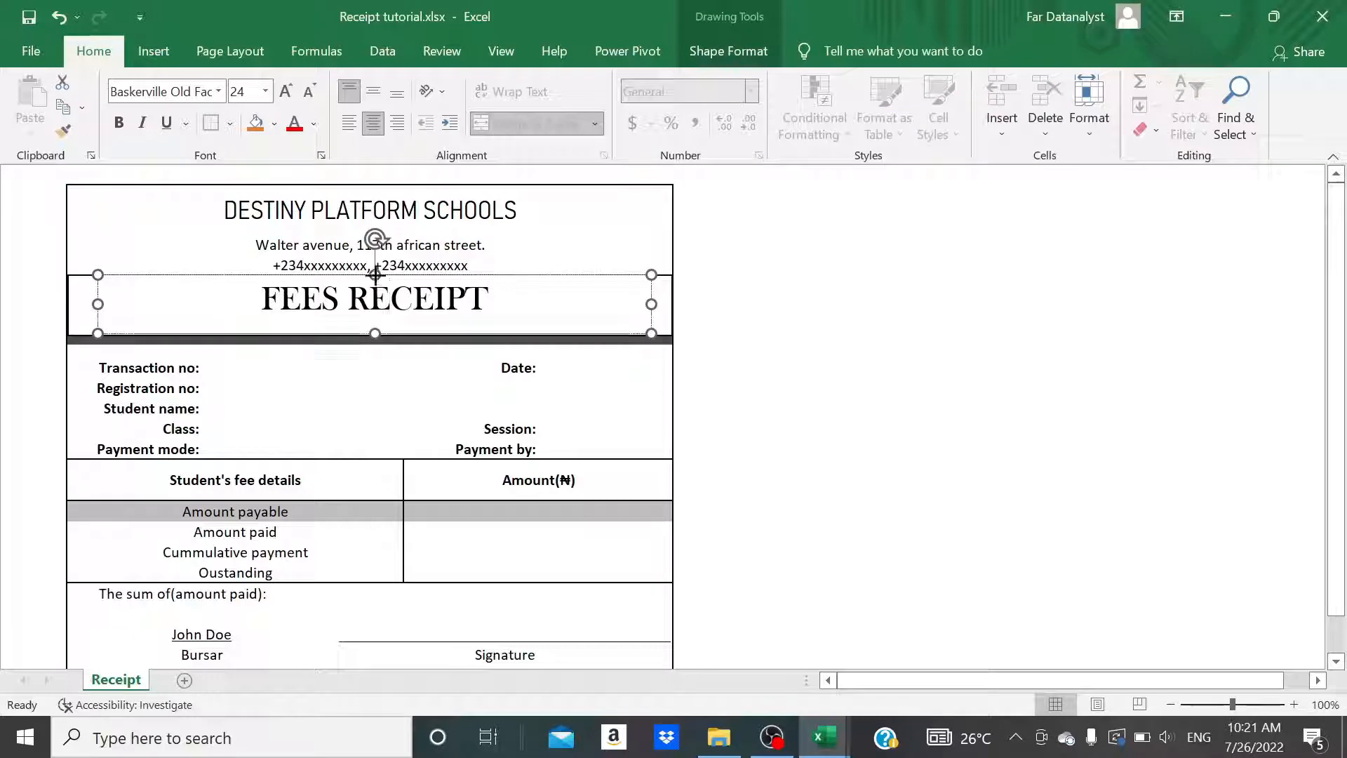
{"action": "left_click", "coordinate": [120, 125]}
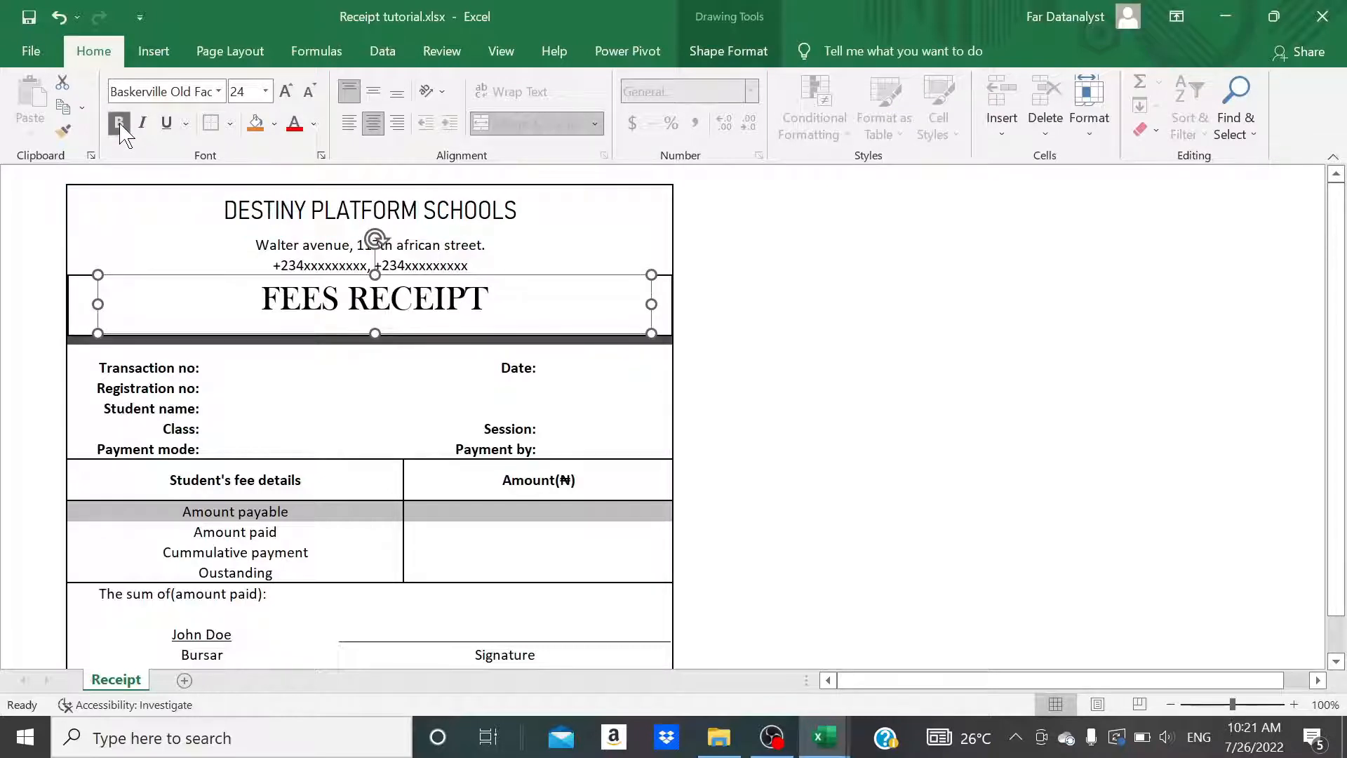
{"action": "left_click", "coordinate": [777, 389]}
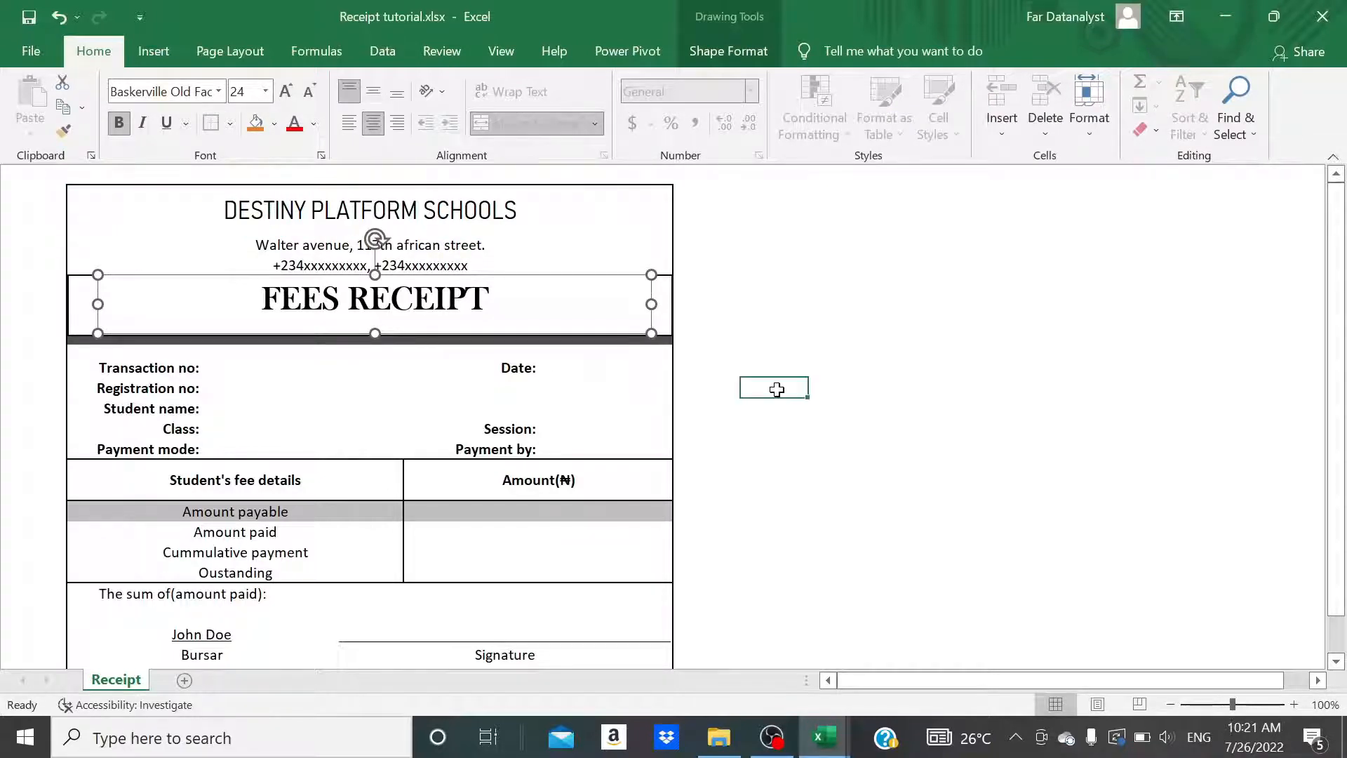
{"action": "right_click", "coordinate": [777, 389]}
{"action": "key", "text": "Escape"}
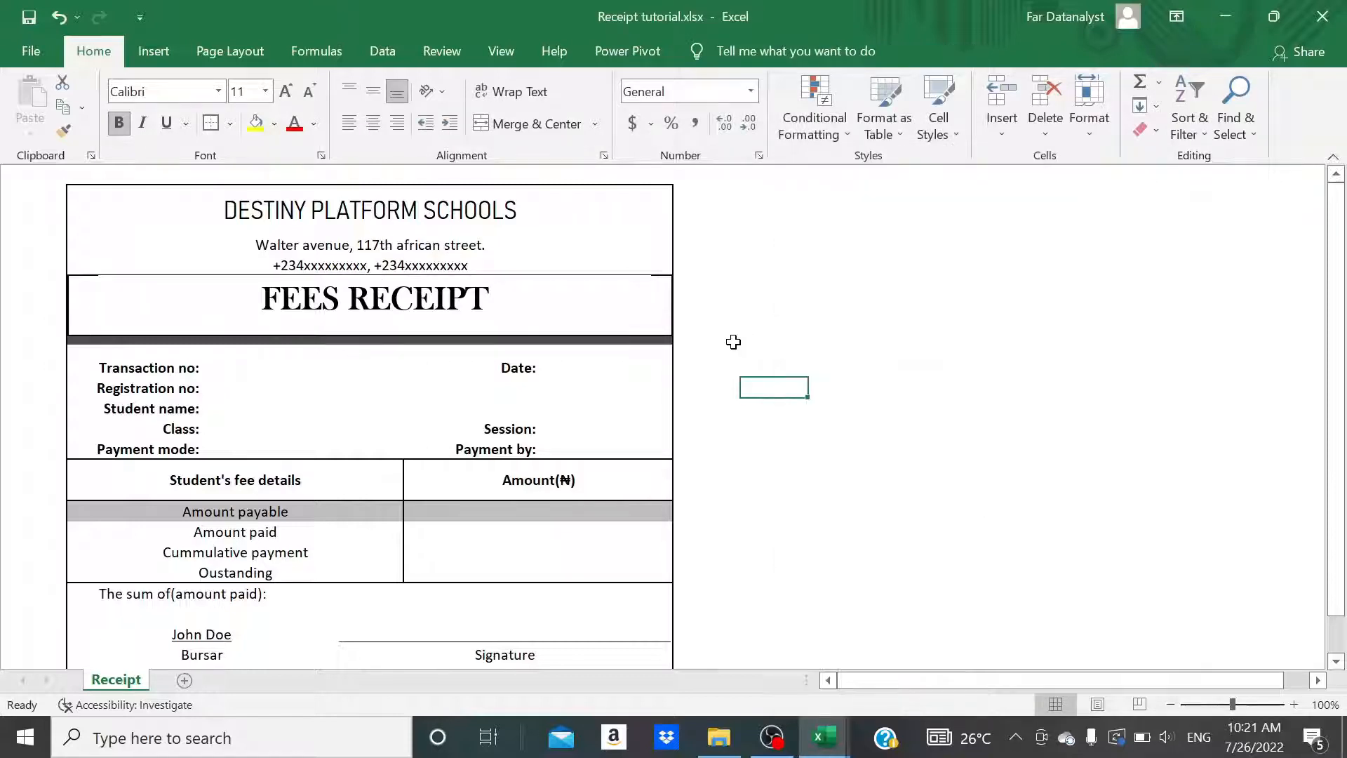
Collapse the ribbon and show the worksheet's row and column headings again.
{"action": "scroll", "coordinate": [732, 342], "scroll_direction": "down", "scroll_amount": 2}
{"action": "scroll", "coordinate": [732, 341], "scroll_direction": "up", "scroll_amount": 2}
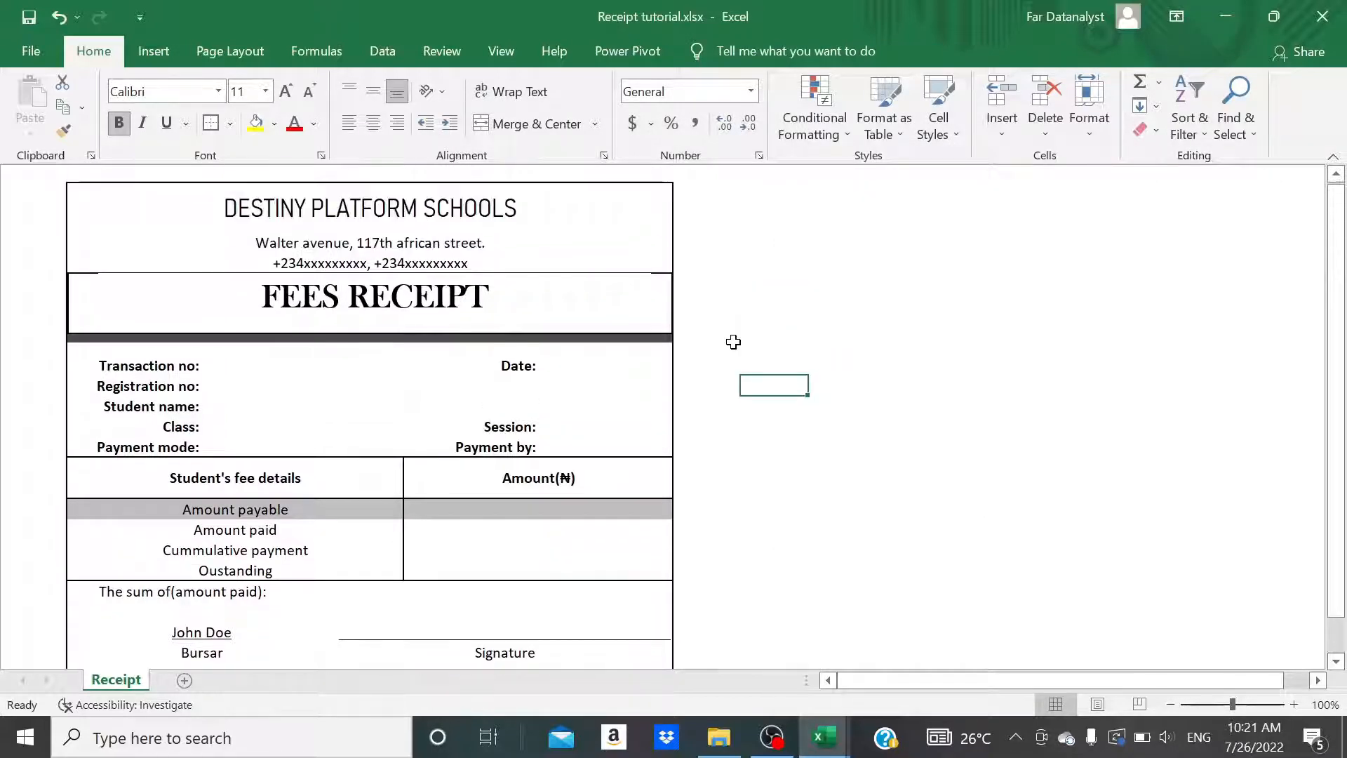
{"action": "double_click", "coordinate": [99, 53]}
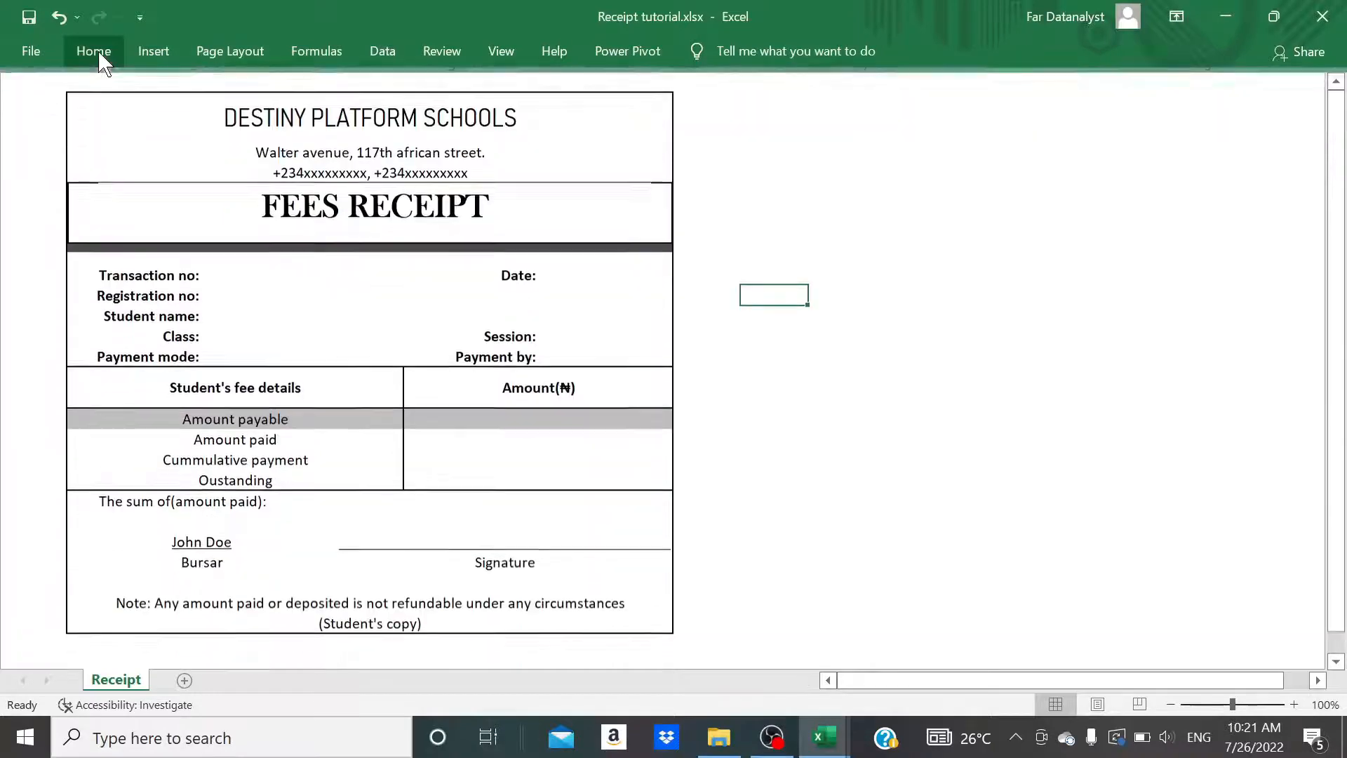
{"action": "left_click", "coordinate": [505, 53]}
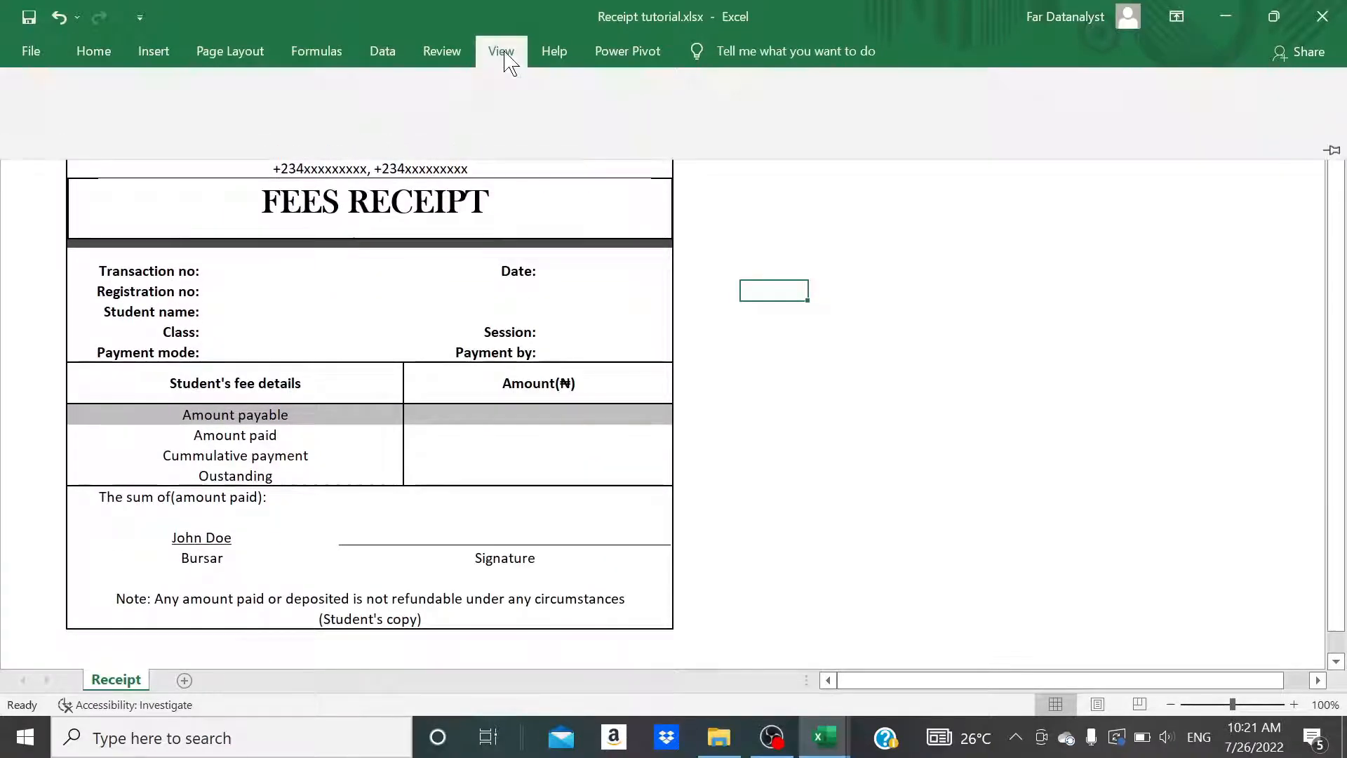
{"action": "left_click", "coordinate": [314, 124]}
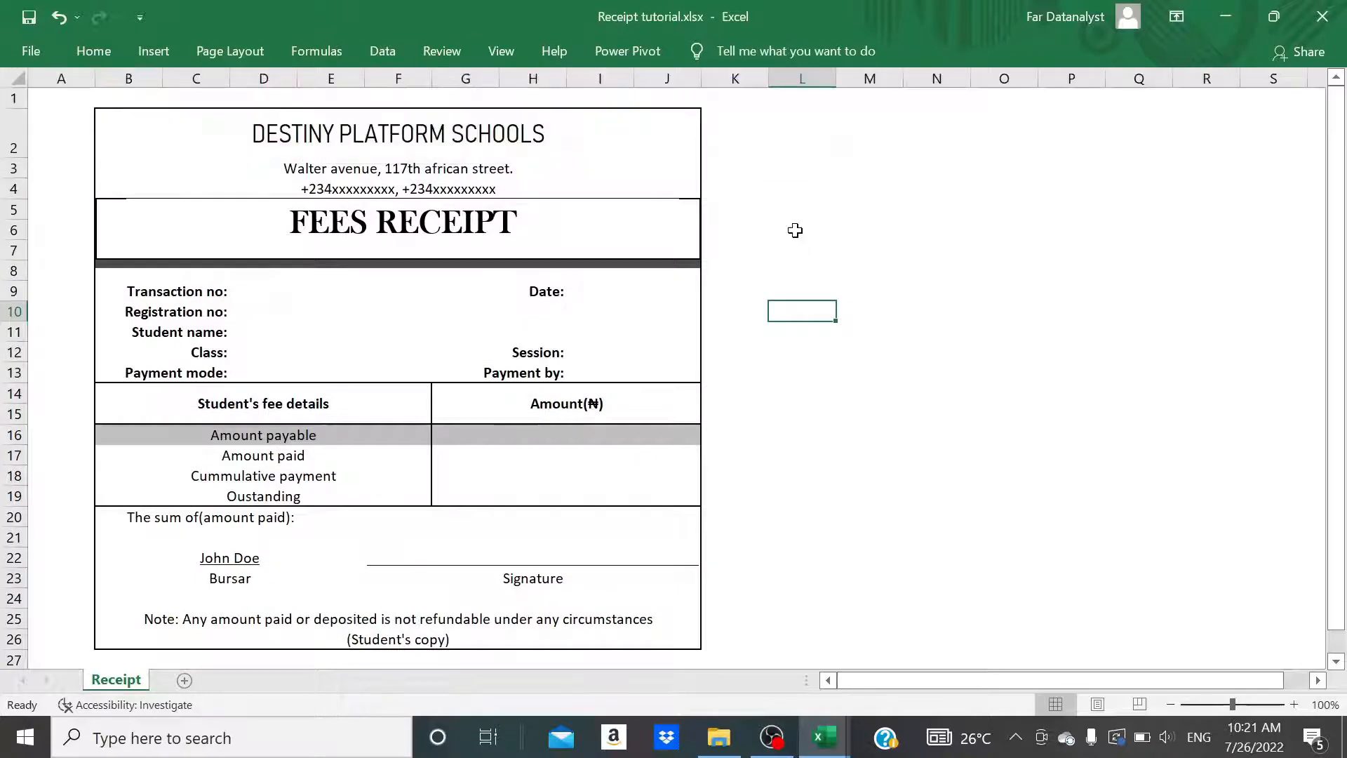
Hide all worksheet columns from S to the end of the sheet.
{"action": "left_click", "coordinate": [873, 77]}
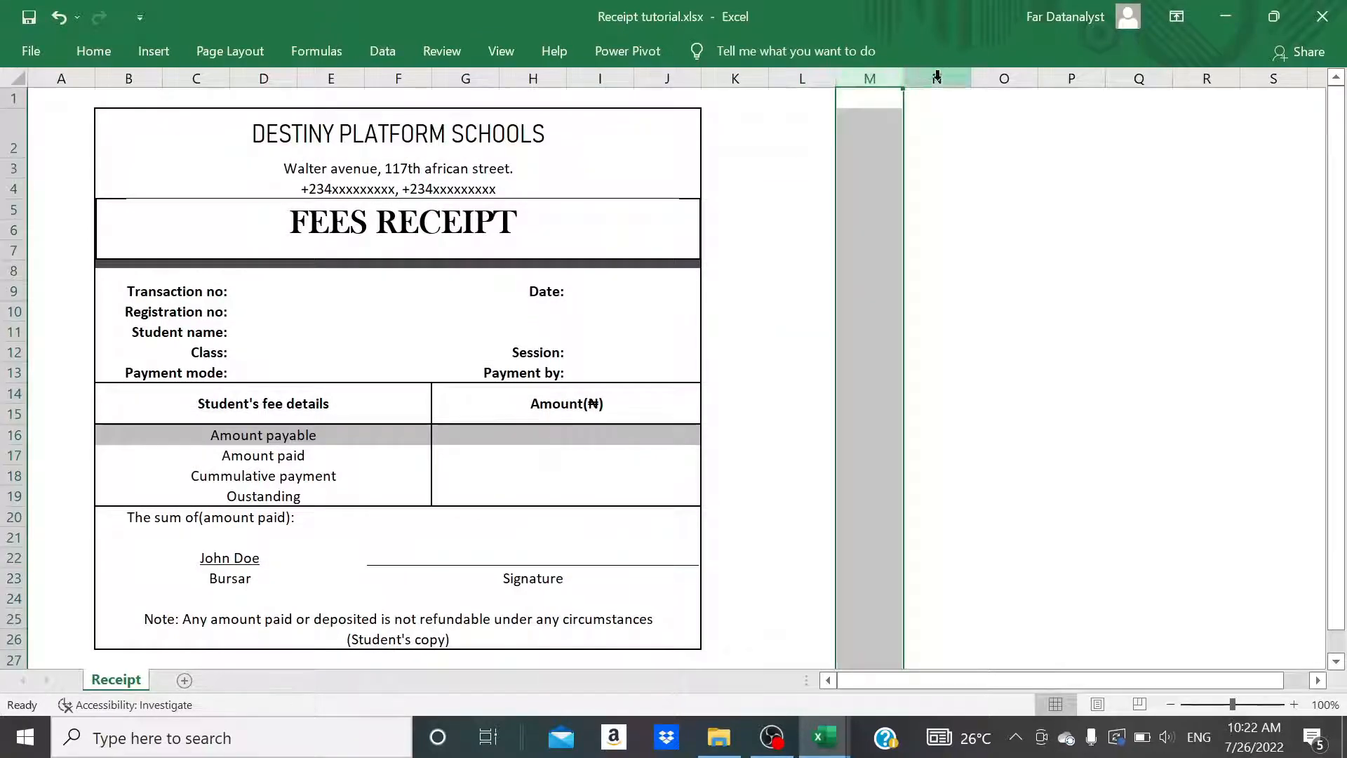
{"action": "scroll", "coordinate": [1039, 87], "scroll_direction": "right", "scroll_amount": 3}
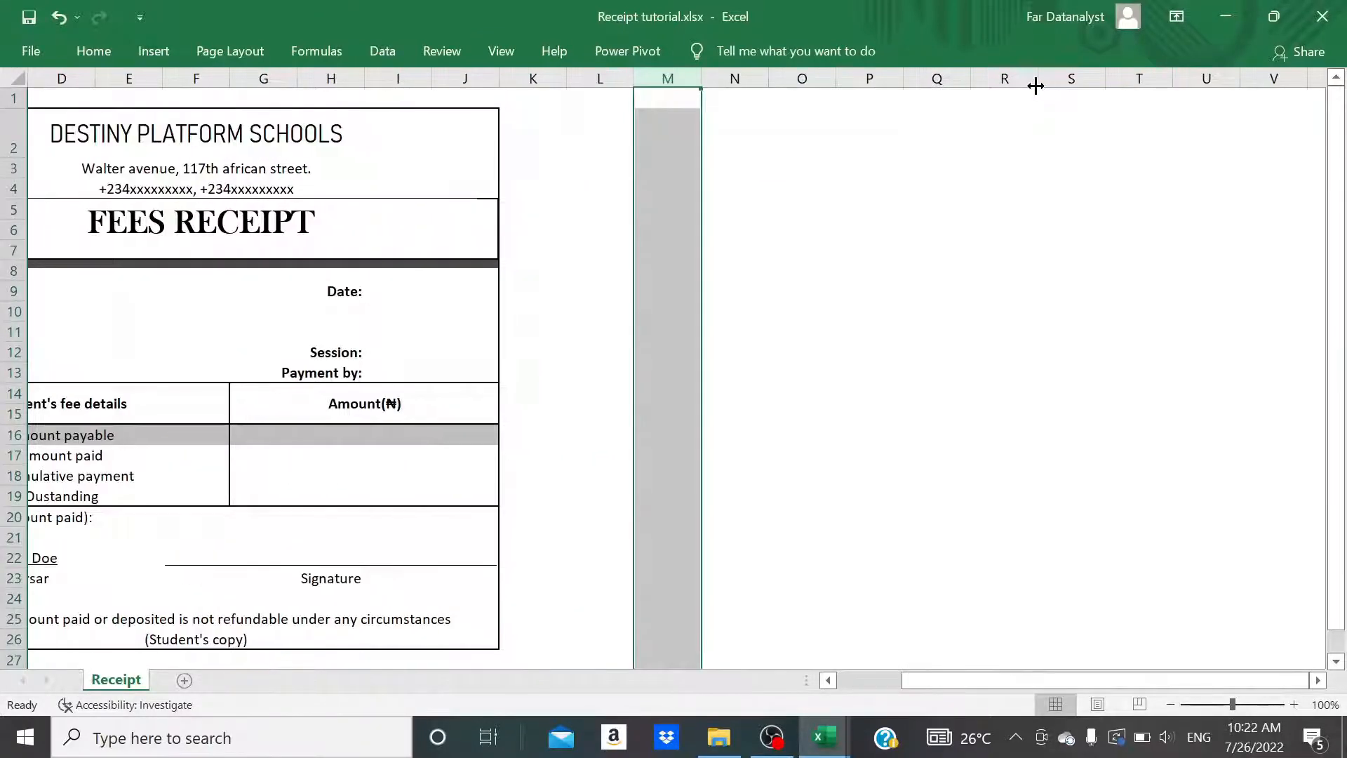
{"action": "left_click_drag", "start_coordinate": [1018, 79], "coordinate": [1048, 78]}
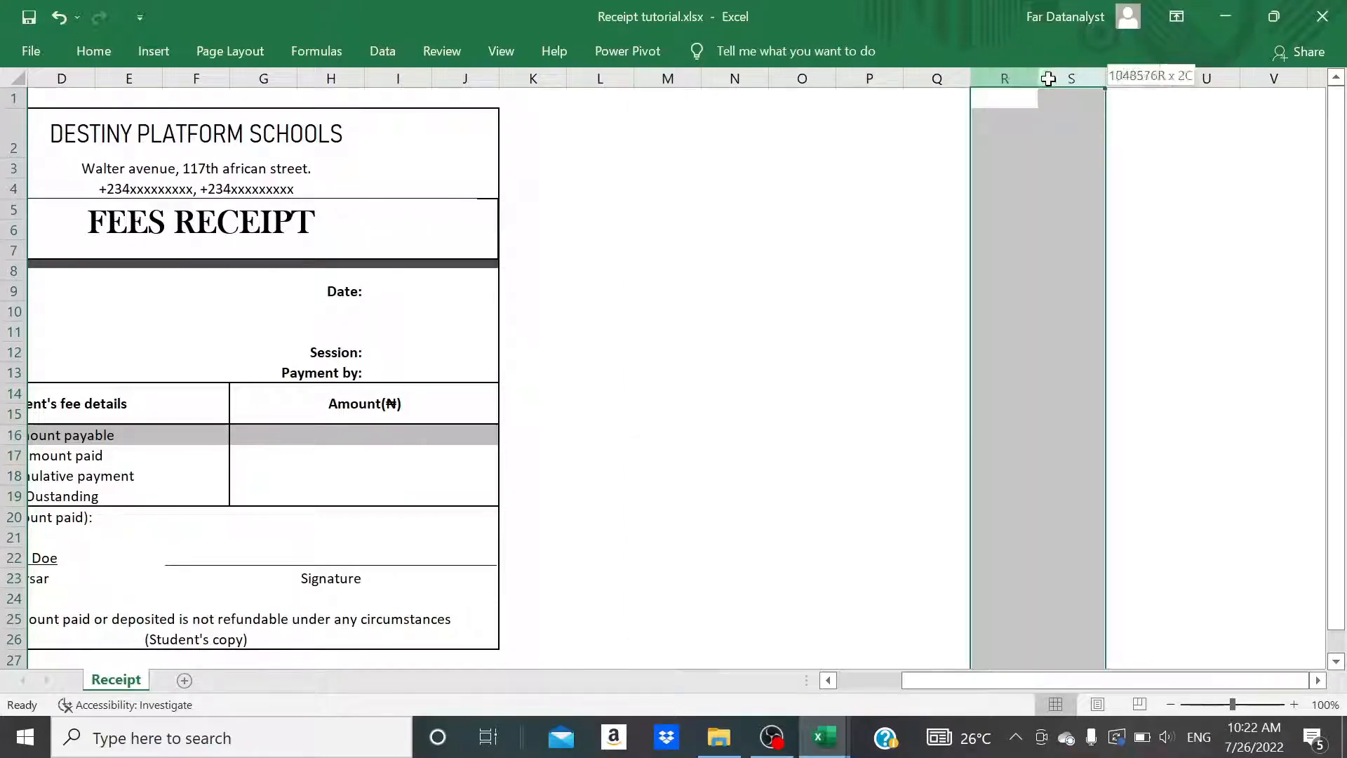
{"action": "left_click", "coordinate": [1049, 78]}
{"action": "key", "text": "ctrl+shift+Right"}
{"action": "right_click", "coordinate": [1058, 81]}
{"action": "left_click", "coordinate": [1098, 358]}
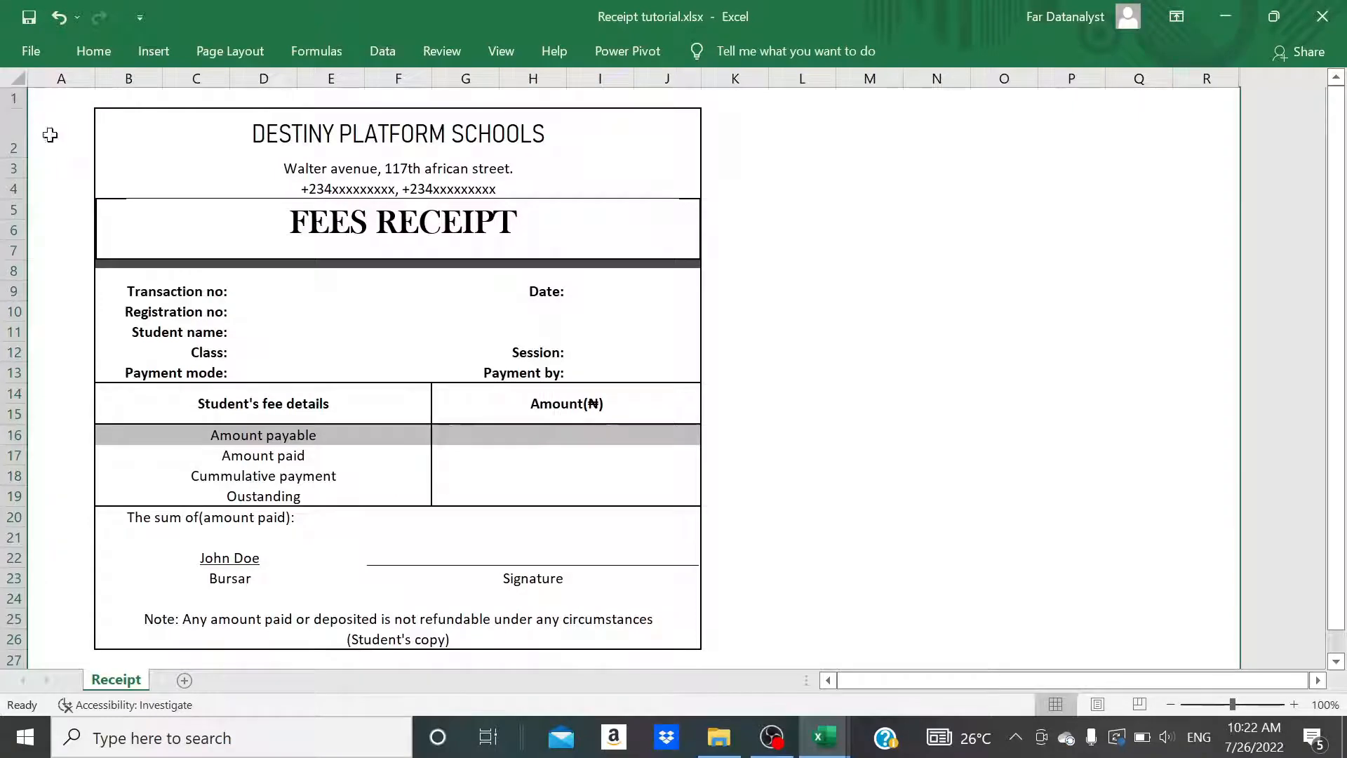
Hide all worksheet rows from row 31 to the end of the sheet.
{"action": "scroll", "coordinate": [70, 178], "scroll_direction": "down", "scroll_amount": 4}
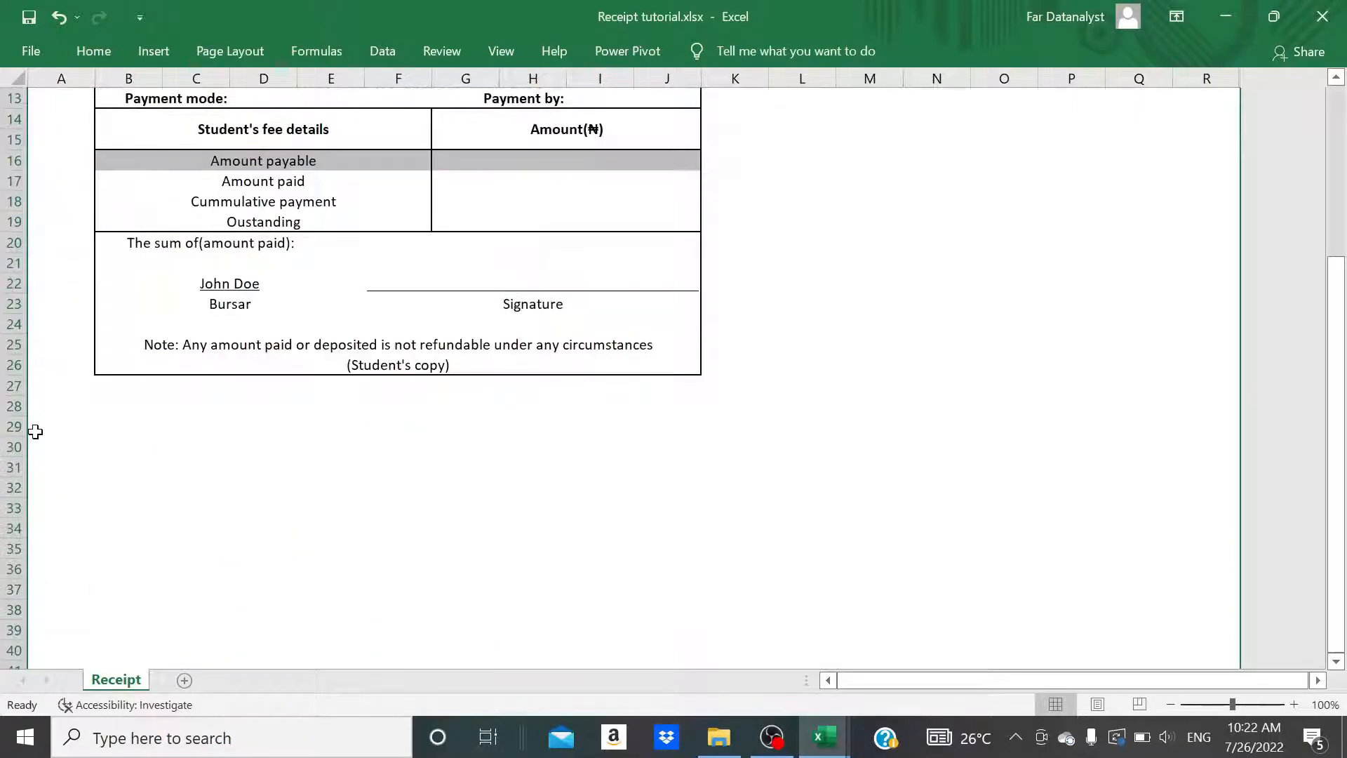
{"action": "left_click", "coordinate": [13, 477]}
{"action": "left_click", "coordinate": [13, 468]}
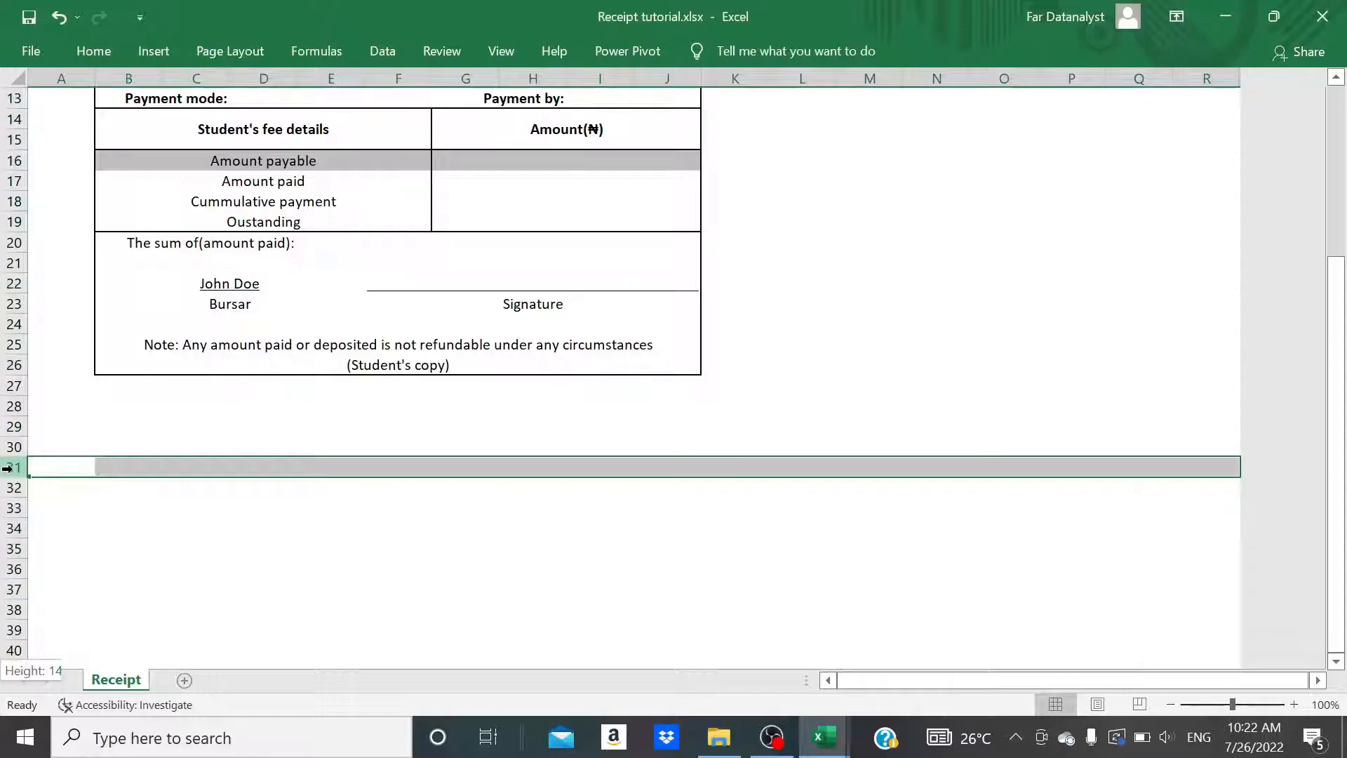
{"action": "key", "text": "ctrl+shift+Down"}
{"action": "right_click", "coordinate": [149, 427]}
{"action": "left_click", "coordinate": [219, 390]}
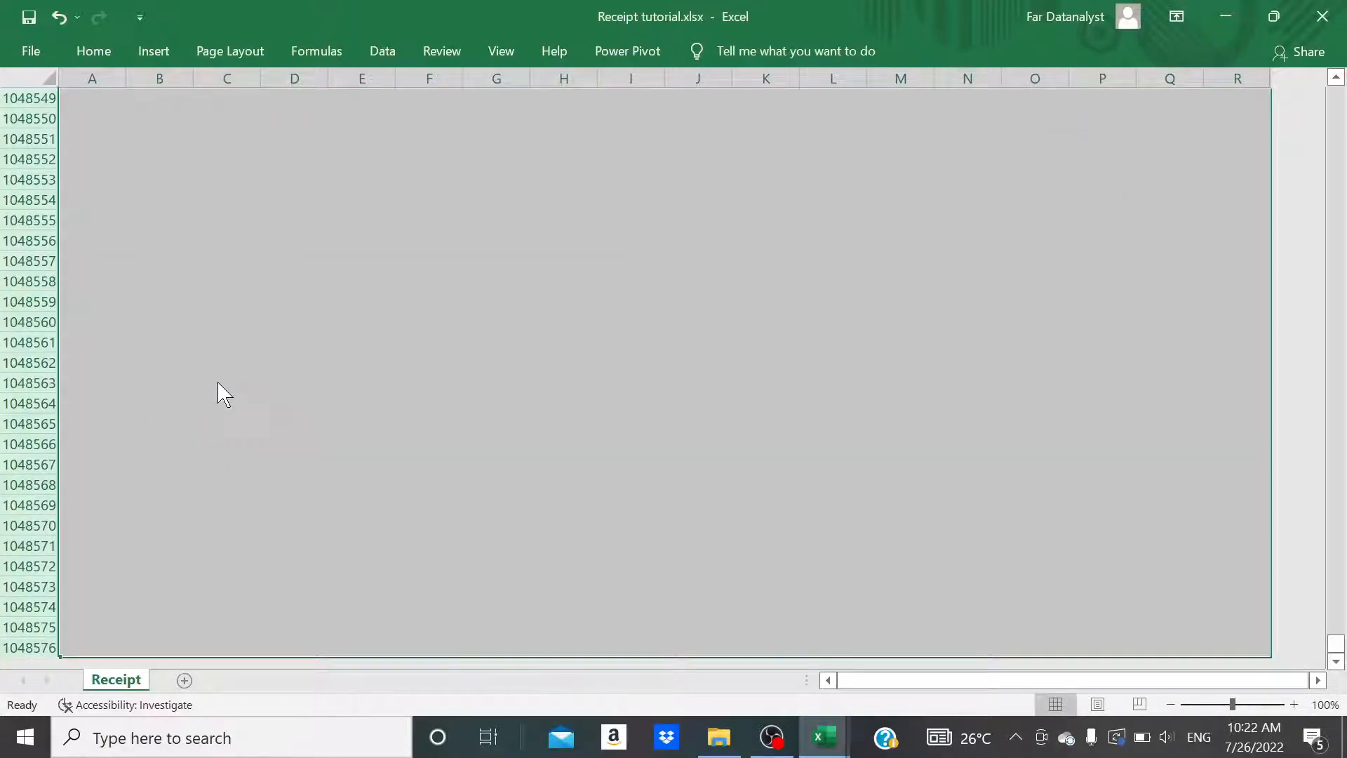
Fill all the visible cells surrounding the receipt with Blue, Accent 1, Darker 50%.
{"action": "scroll", "coordinate": [219, 391], "scroll_direction": "up", "scroll_amount": 1}
{"action": "scroll", "coordinate": [217, 382], "scroll_direction": "up", "scroll_amount": 4}
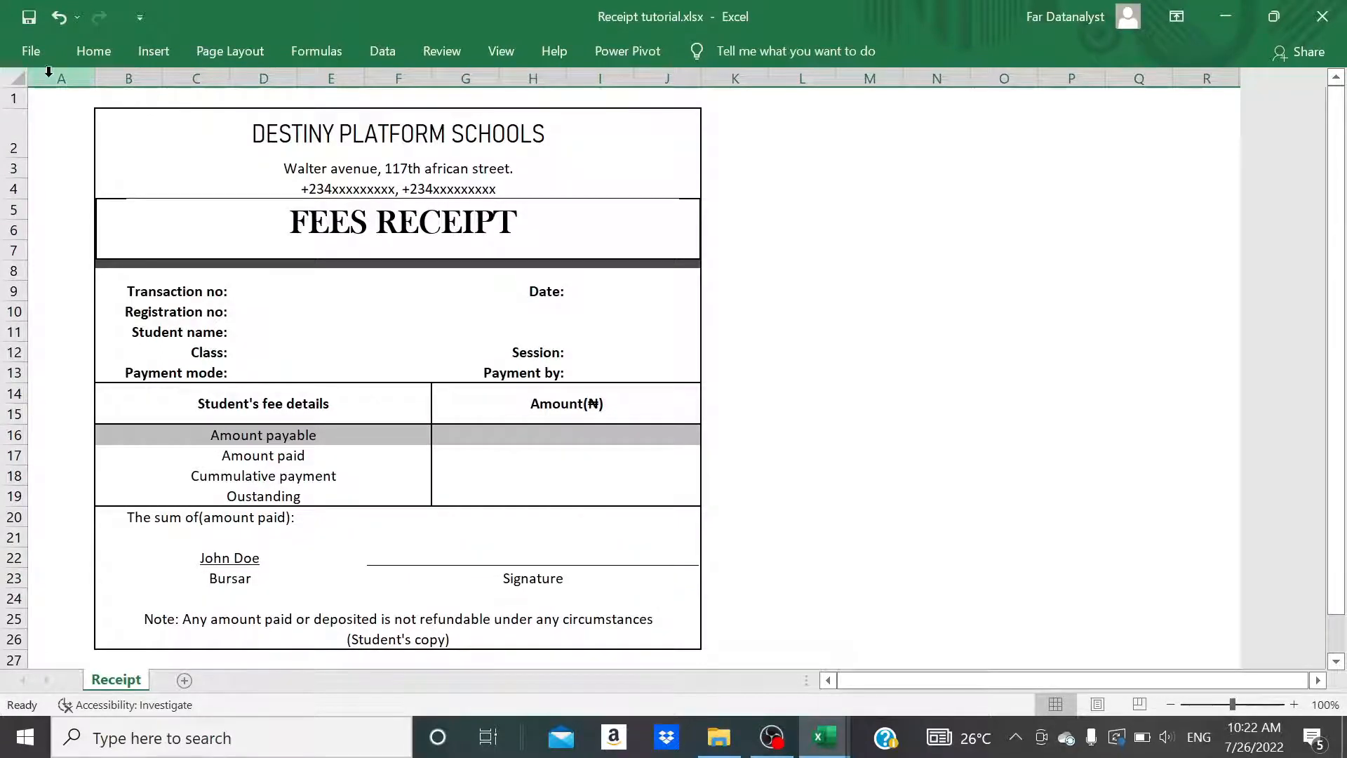
{"action": "left_click", "coordinate": [51, 101]}
{"action": "key", "text": "ctrl+shift+Right"}
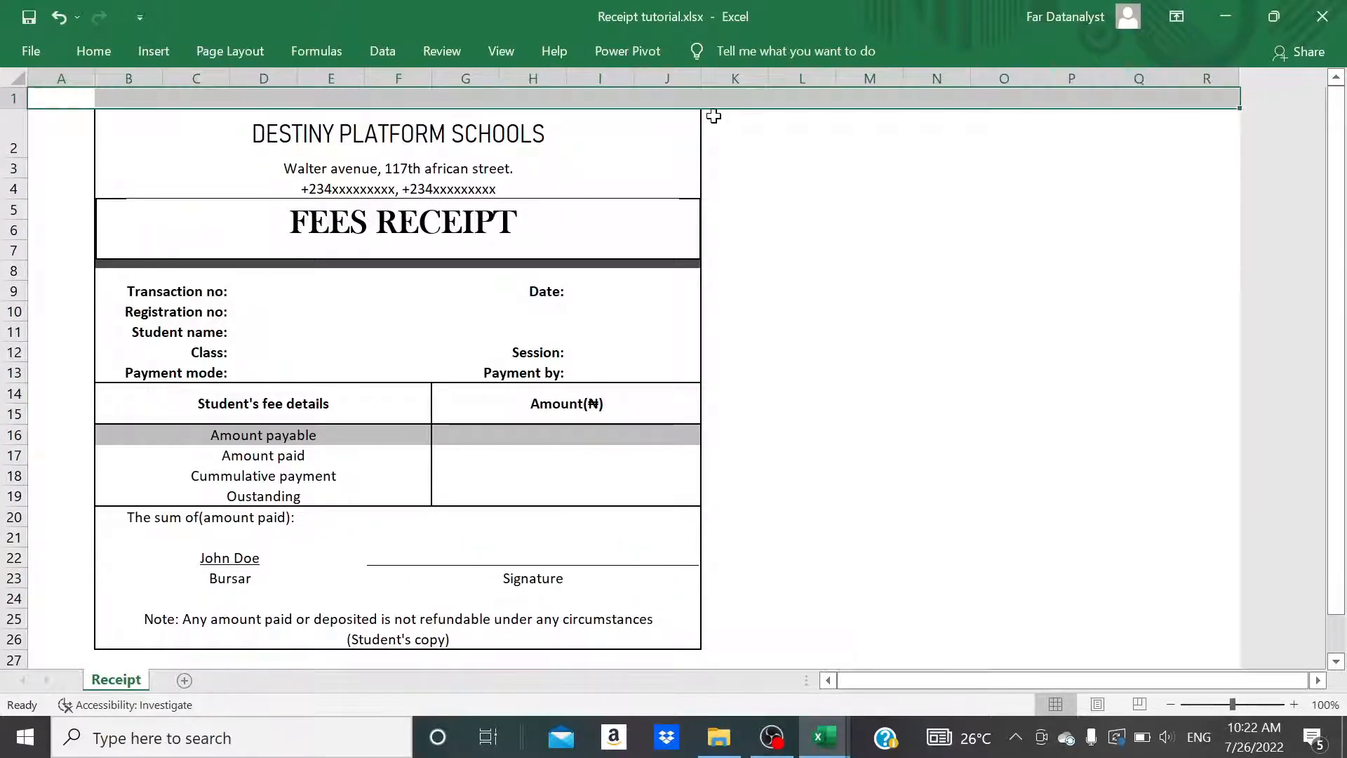
{"action": "left_click", "coordinate": [714, 116], "text": "ctrl"}
{"action": "key", "text": "ctrl+shift+Right"}
{"action": "key", "text": "ctrl+shift+Down"}
{"action": "left_click", "coordinate": [686, 589], "text": "ctrl"}
{"action": "key", "text": "ctrl+shift+Left"}
{"action": "left_click", "coordinate": [66, 565], "text": "ctrl"}
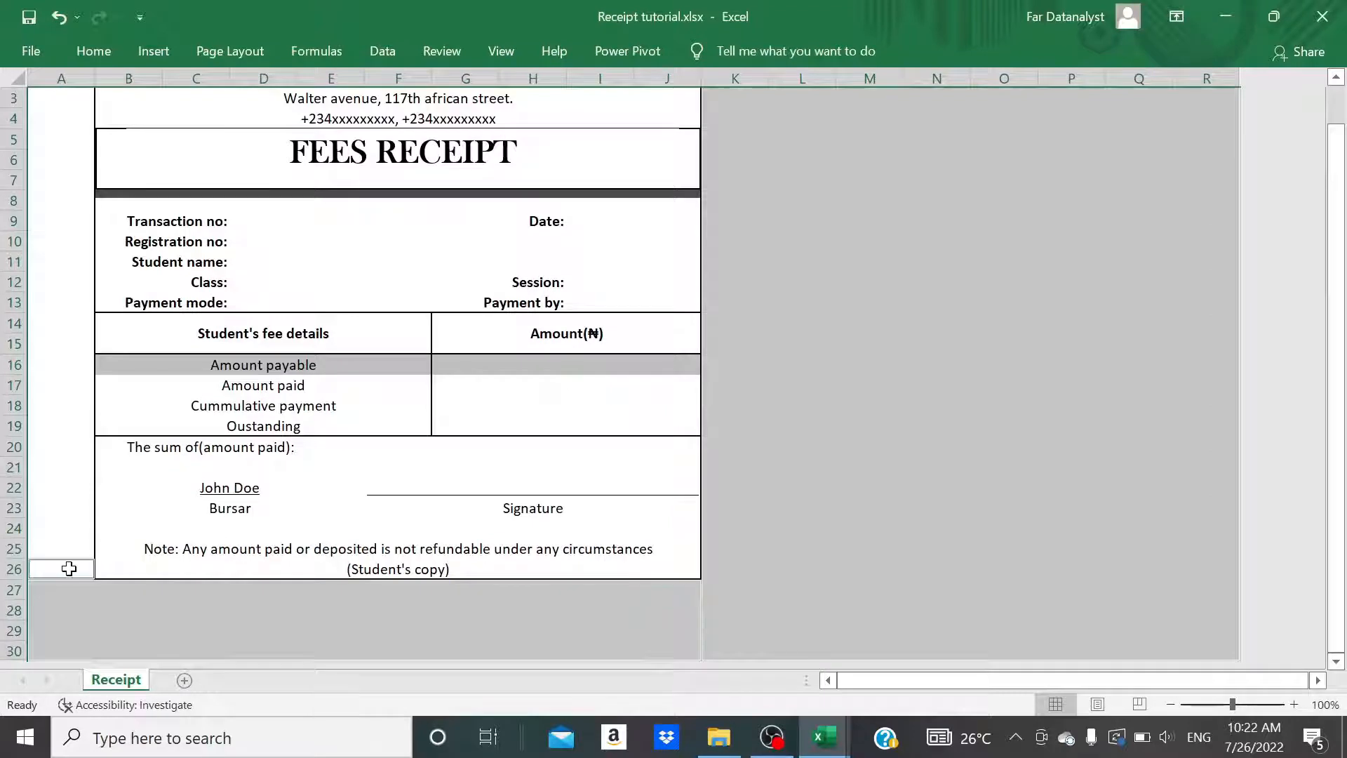
{"action": "key", "text": "ctrl+shift+Up"}
{"action": "left_click", "coordinate": [105, 48]}
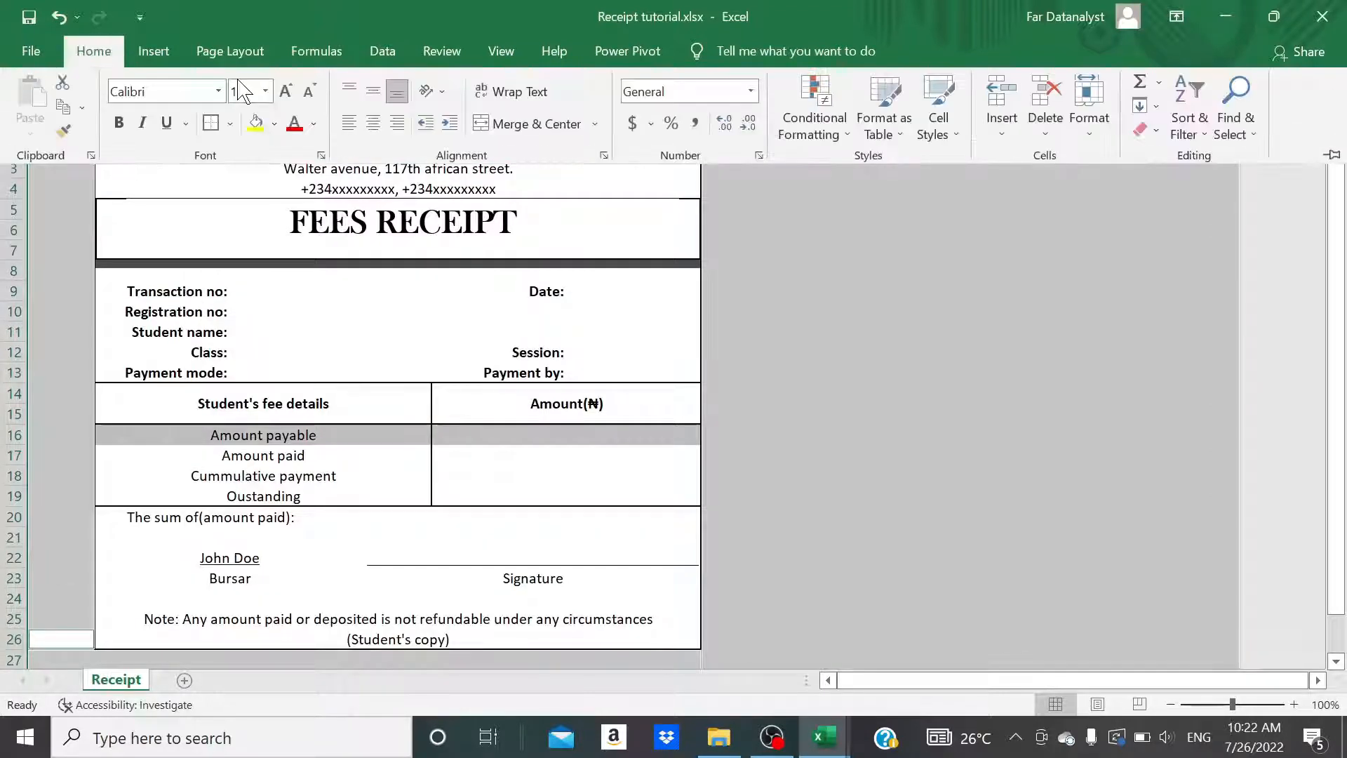
{"action": "left_click", "coordinate": [275, 123]}
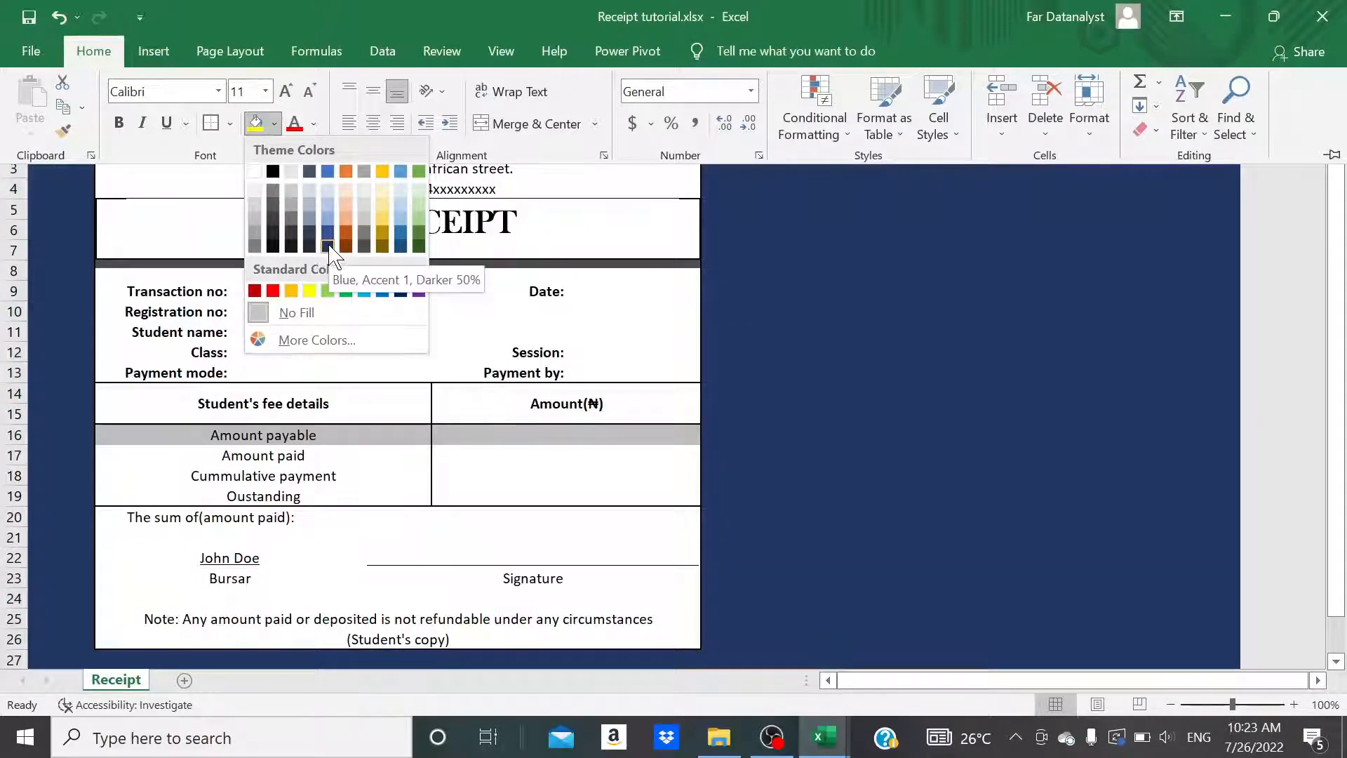
{"action": "left_click", "coordinate": [328, 246]}
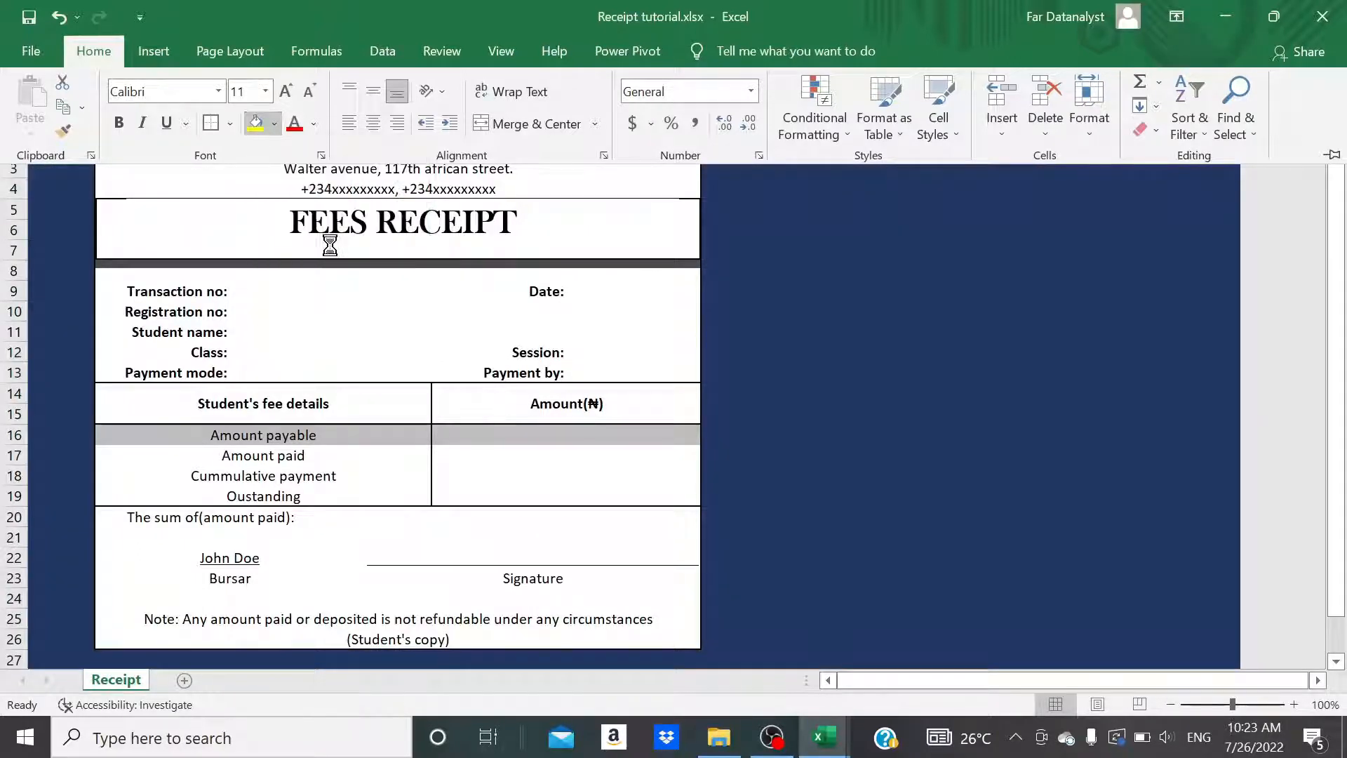
{"action": "left_click", "coordinate": [911, 364]}
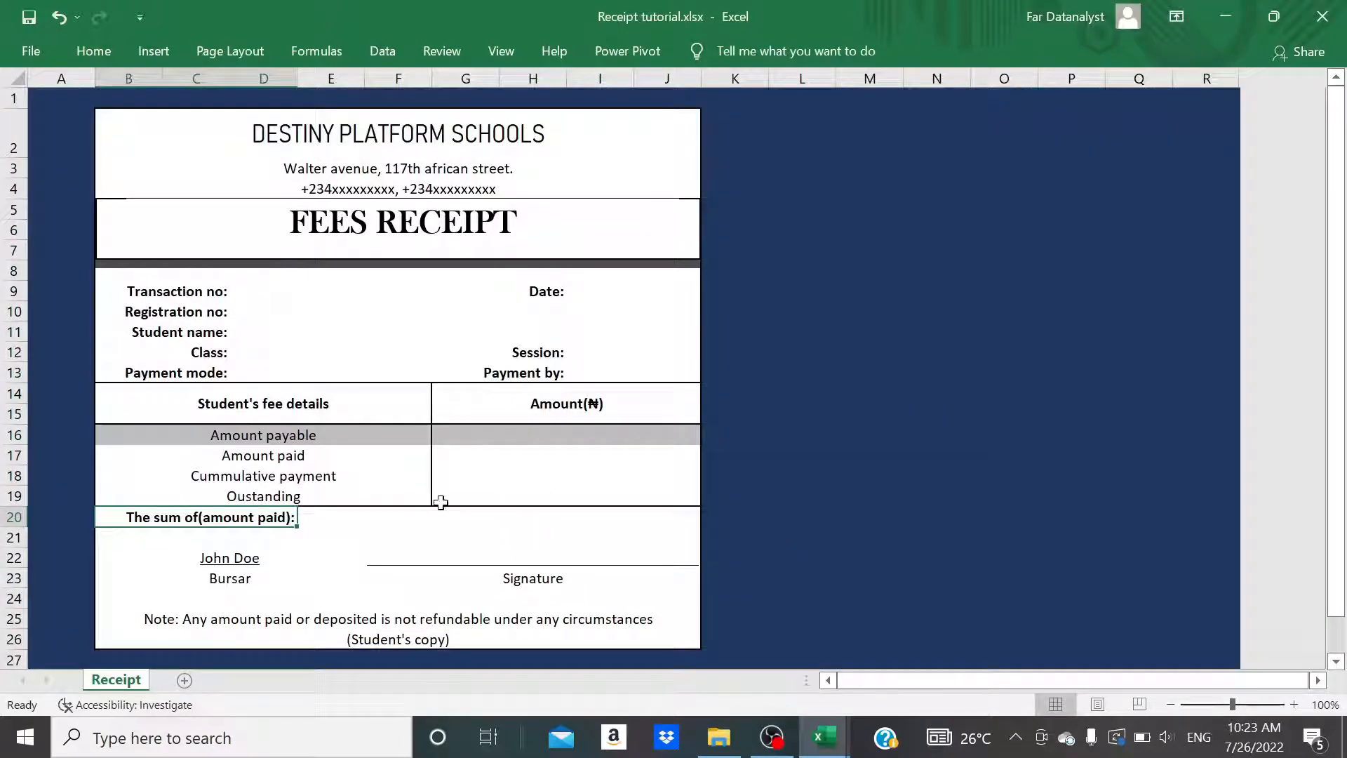
Left-align the "The sum of(amount paid):" label and narrow column D so its merged cell fits the text.
{"action": "left_click", "coordinate": [364, 327]}
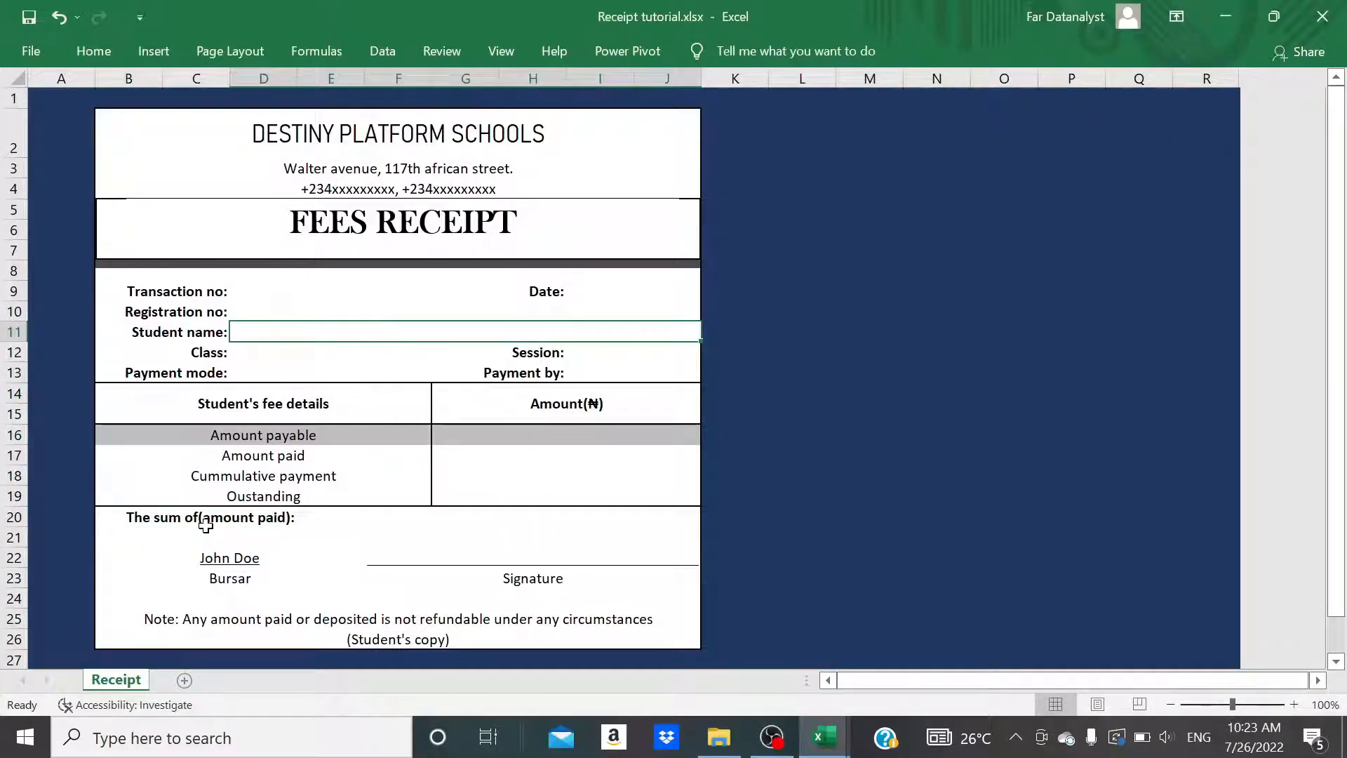
{"action": "left_click", "coordinate": [206, 524]}
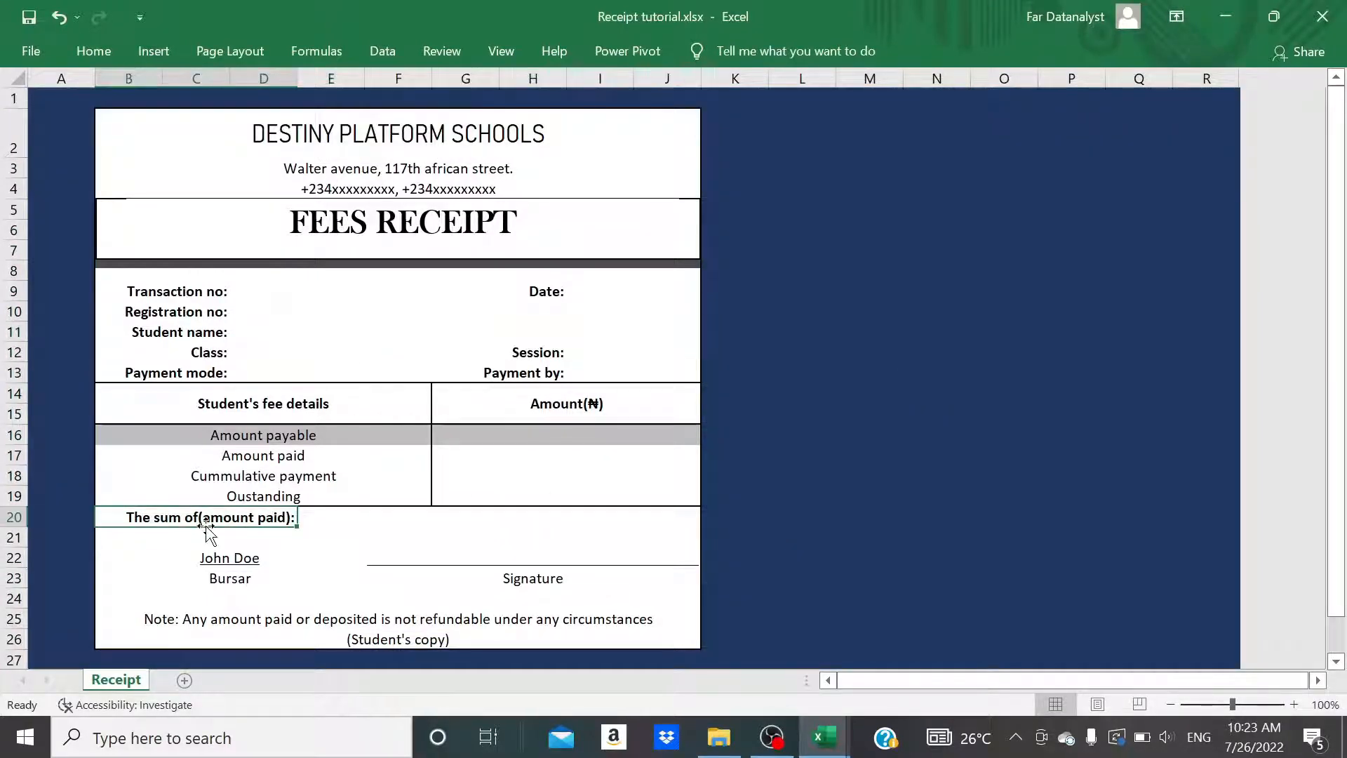
{"action": "left_click", "coordinate": [96, 48]}
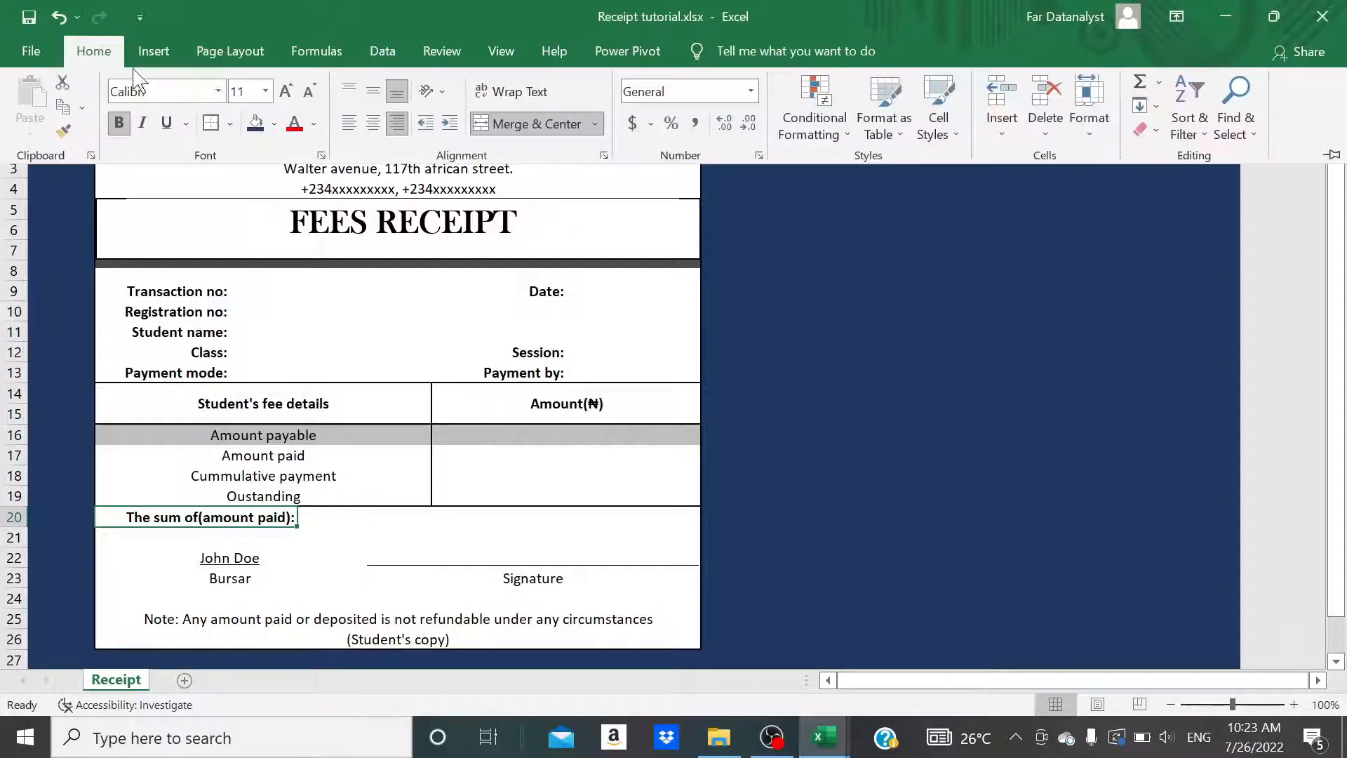
{"action": "left_click", "coordinate": [350, 125]}
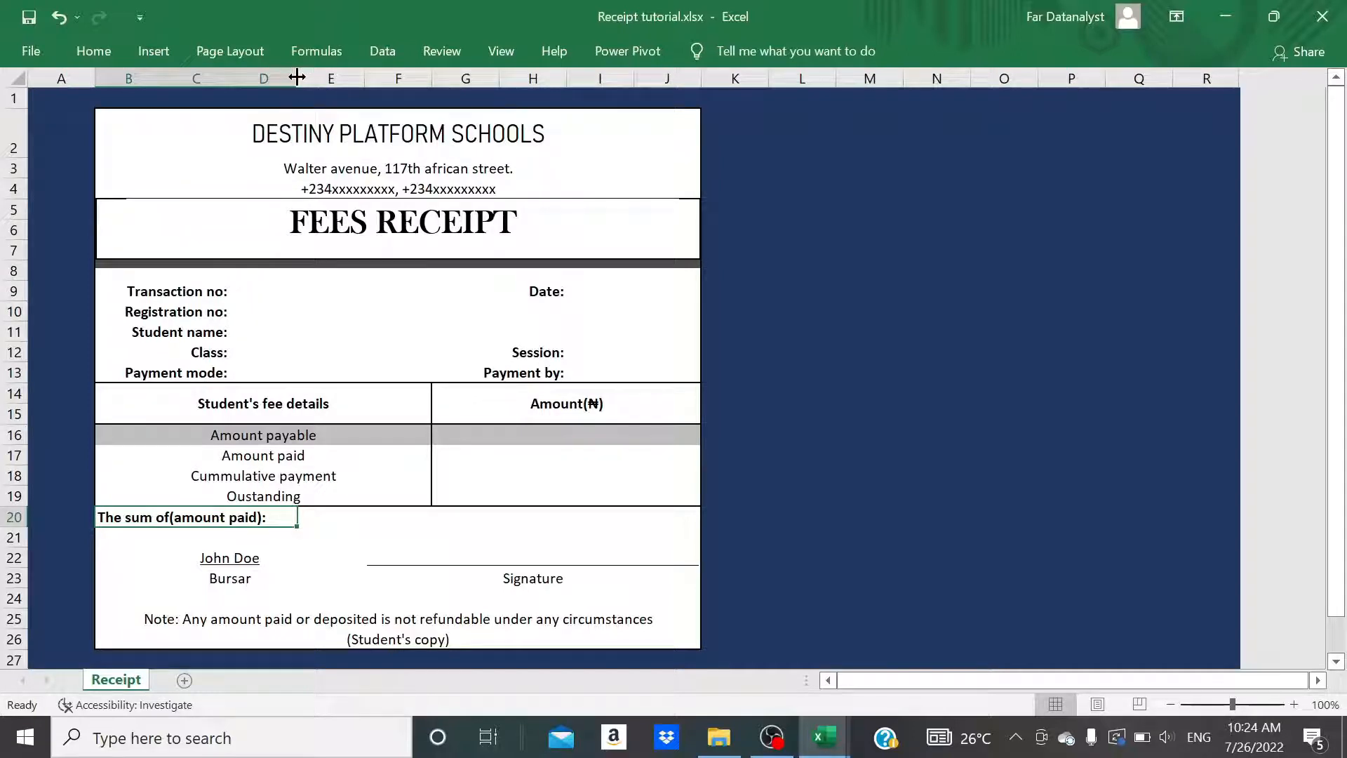
{"action": "left_click_drag", "start_coordinate": [296, 77], "coordinate": [269, 86]}
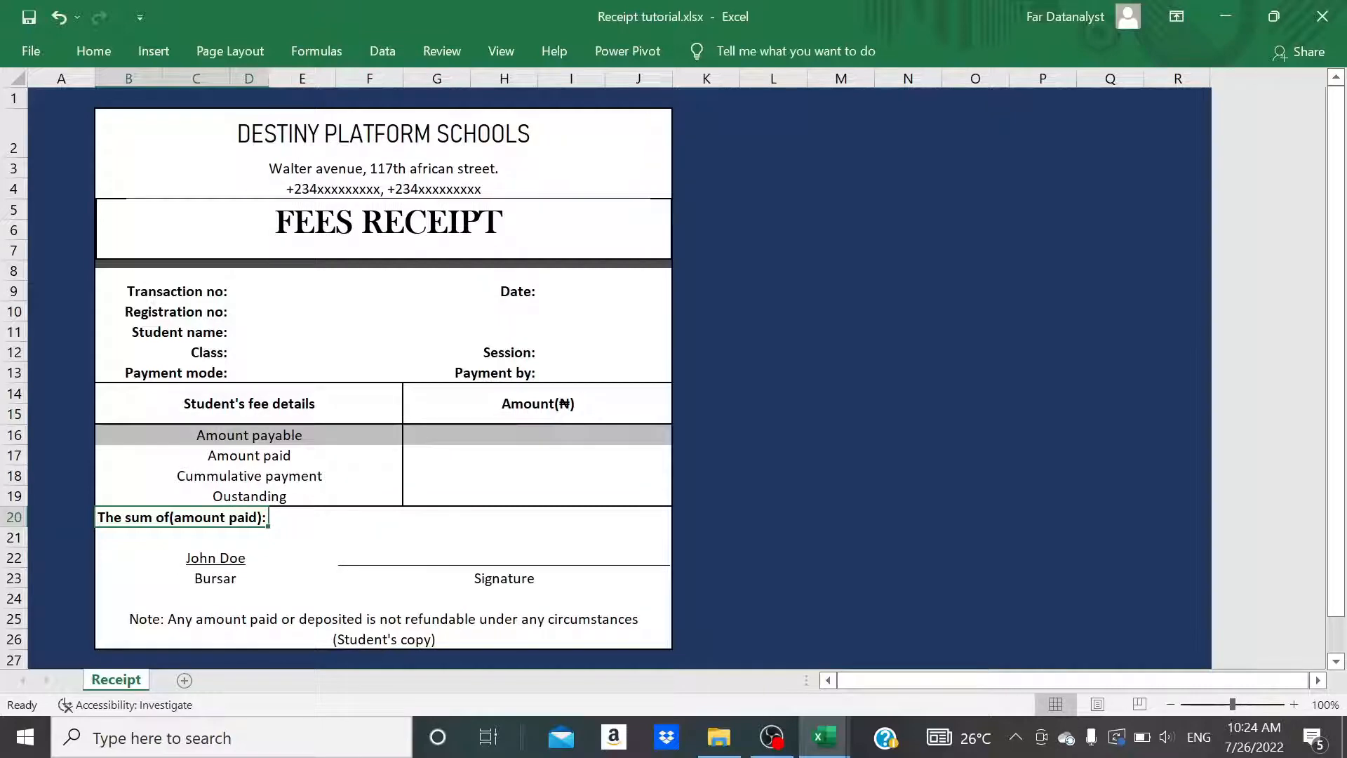
{"action": "left_click", "coordinate": [754, 163]}
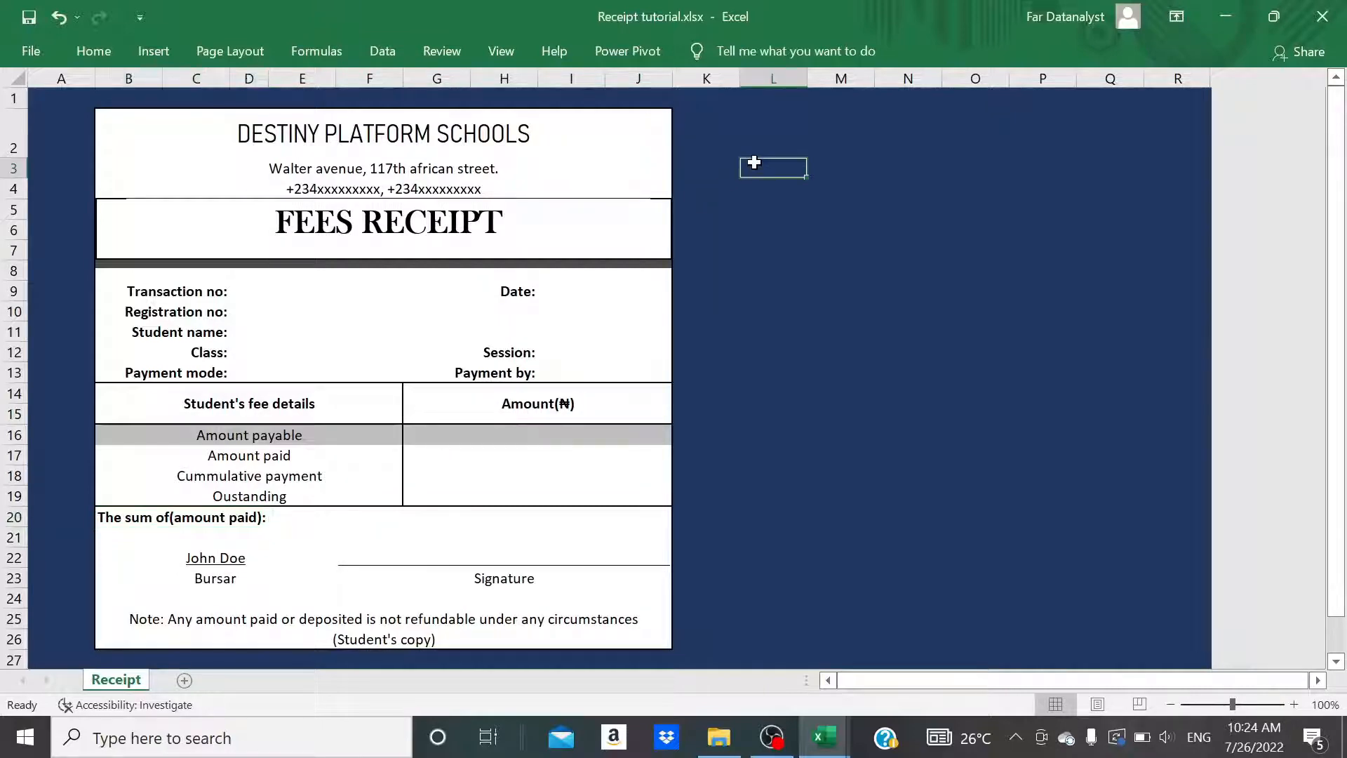
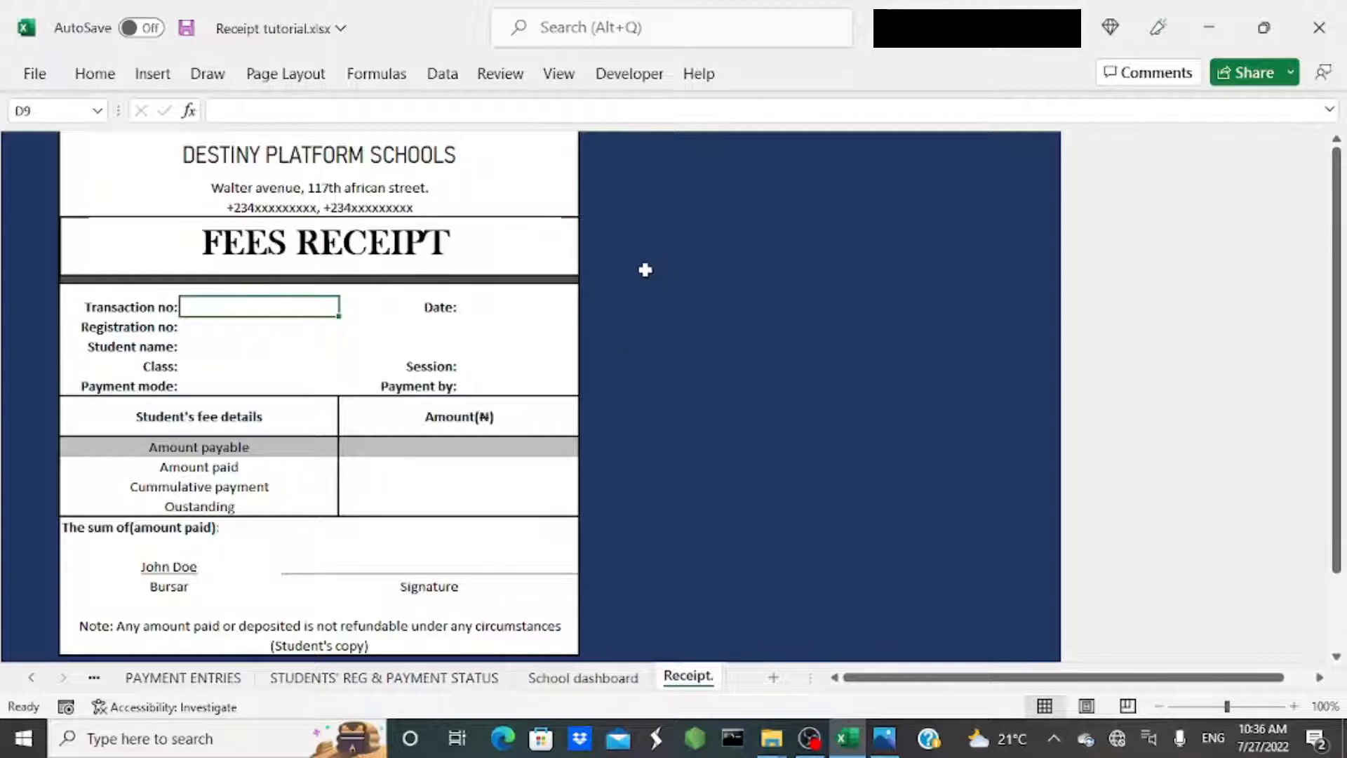
Start an XLOOKUP formula in the Transaction no cell with the absolute reference $D$10 as its lookup value.
{"action": "type", "text": "=xloo"}
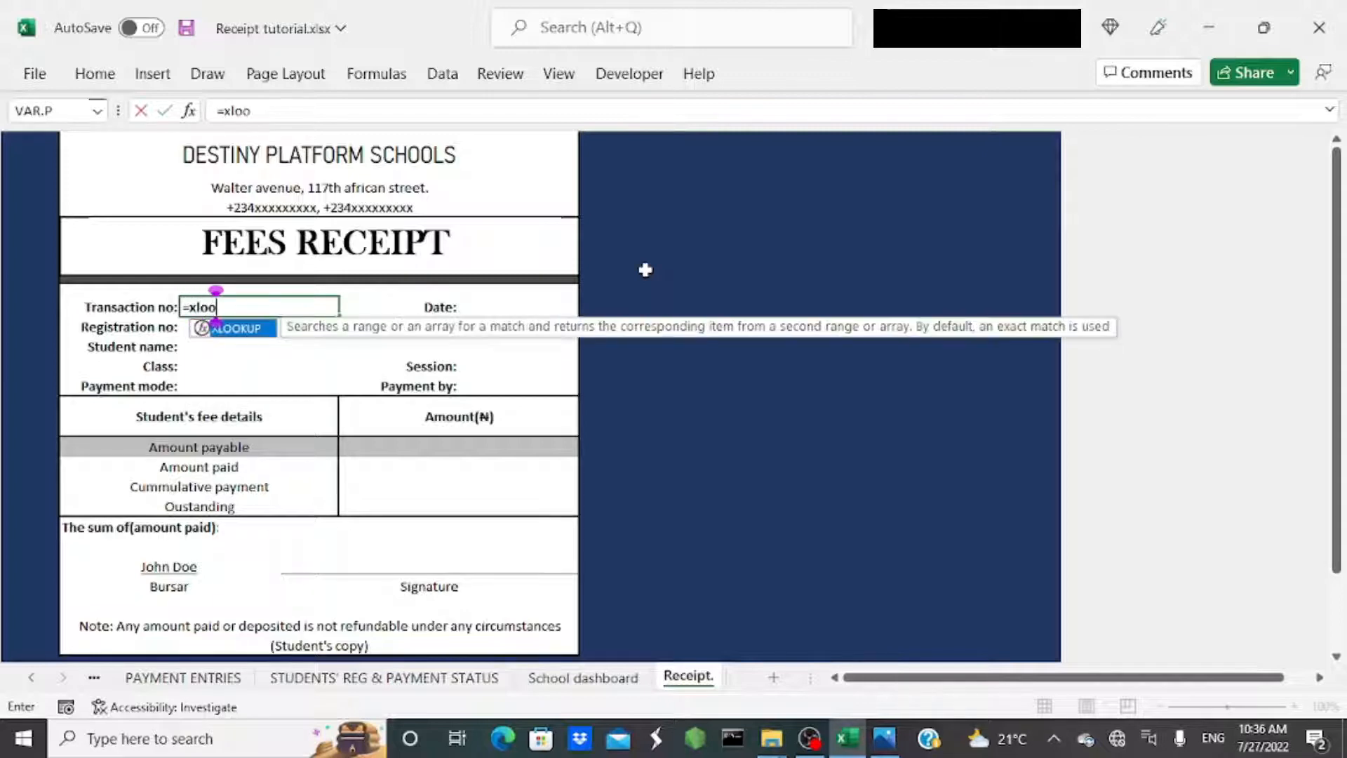
{"action": "double_click", "coordinate": [247, 338]}
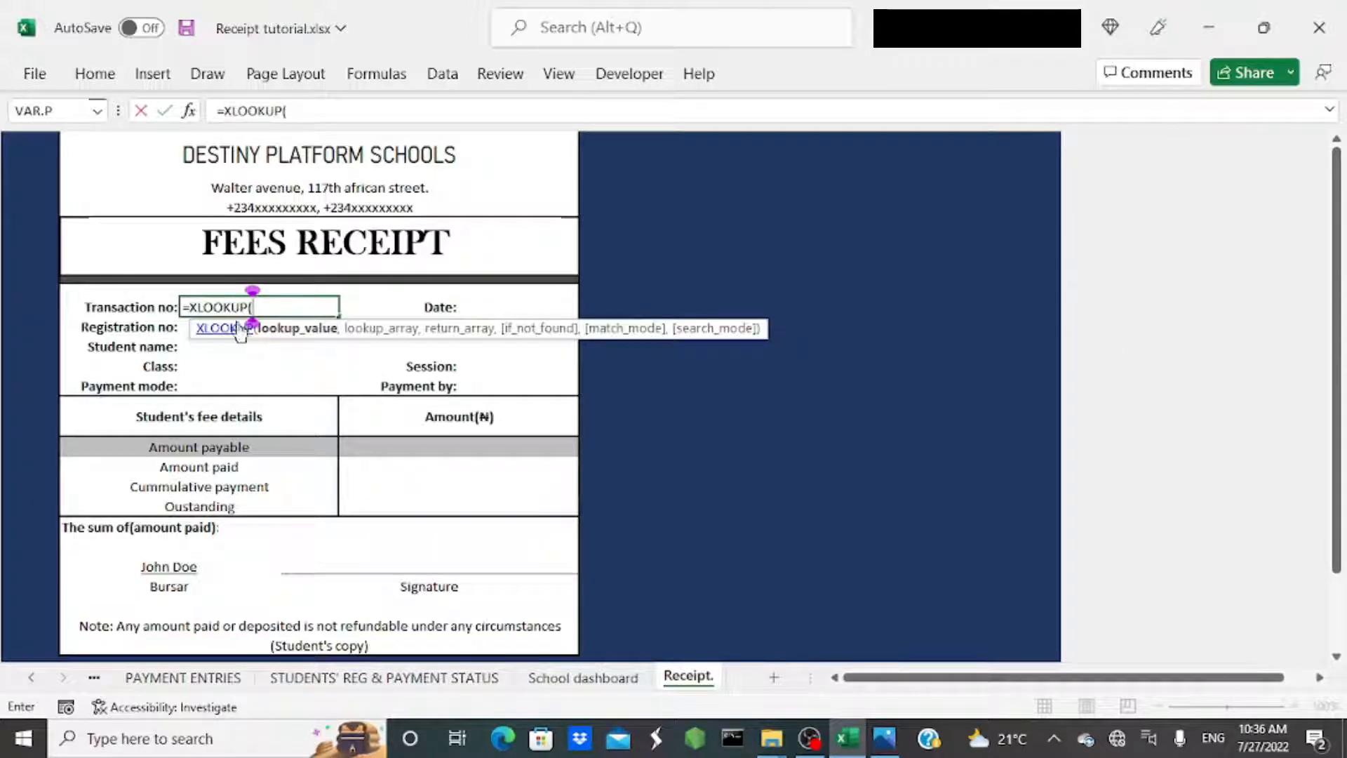
{"action": "left_click", "coordinate": [192, 112]}
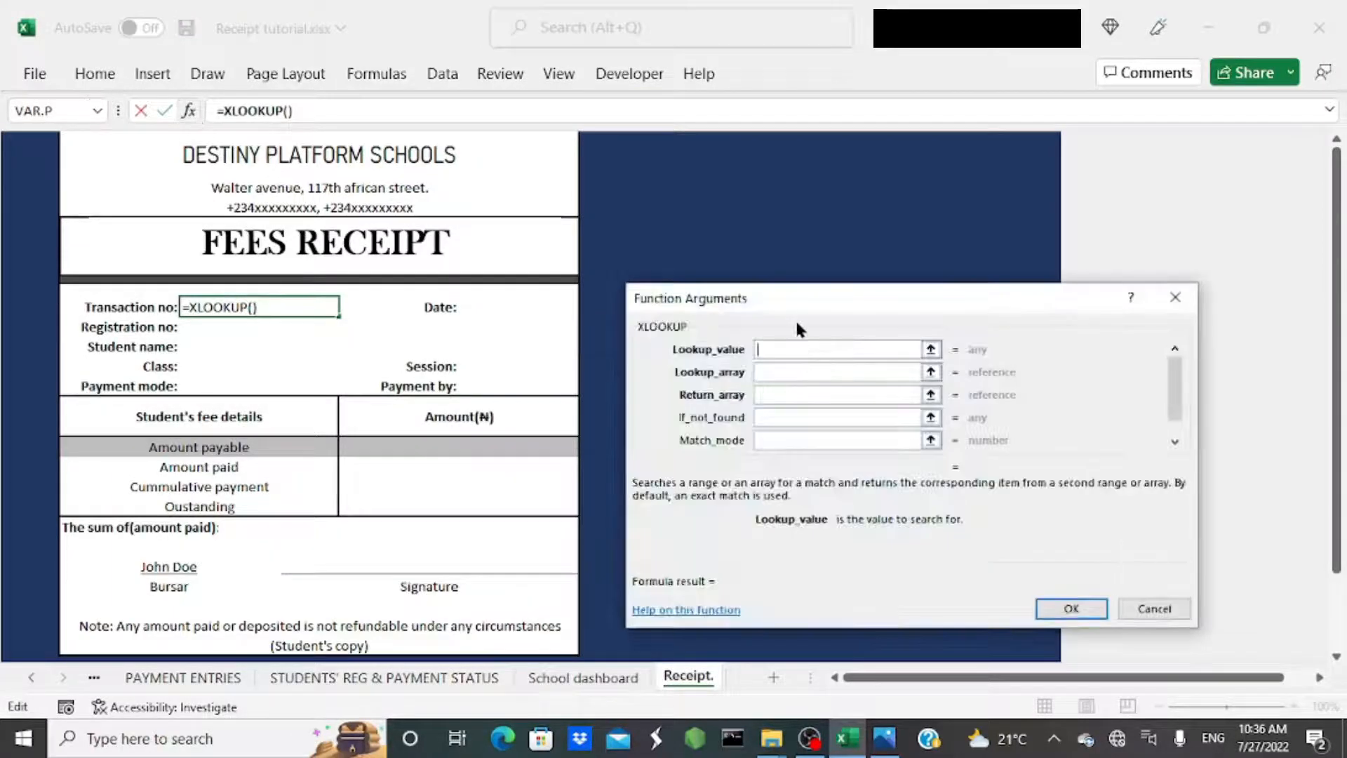
{"action": "left_click_drag", "start_coordinate": [797, 324], "coordinate": [782, 188]}
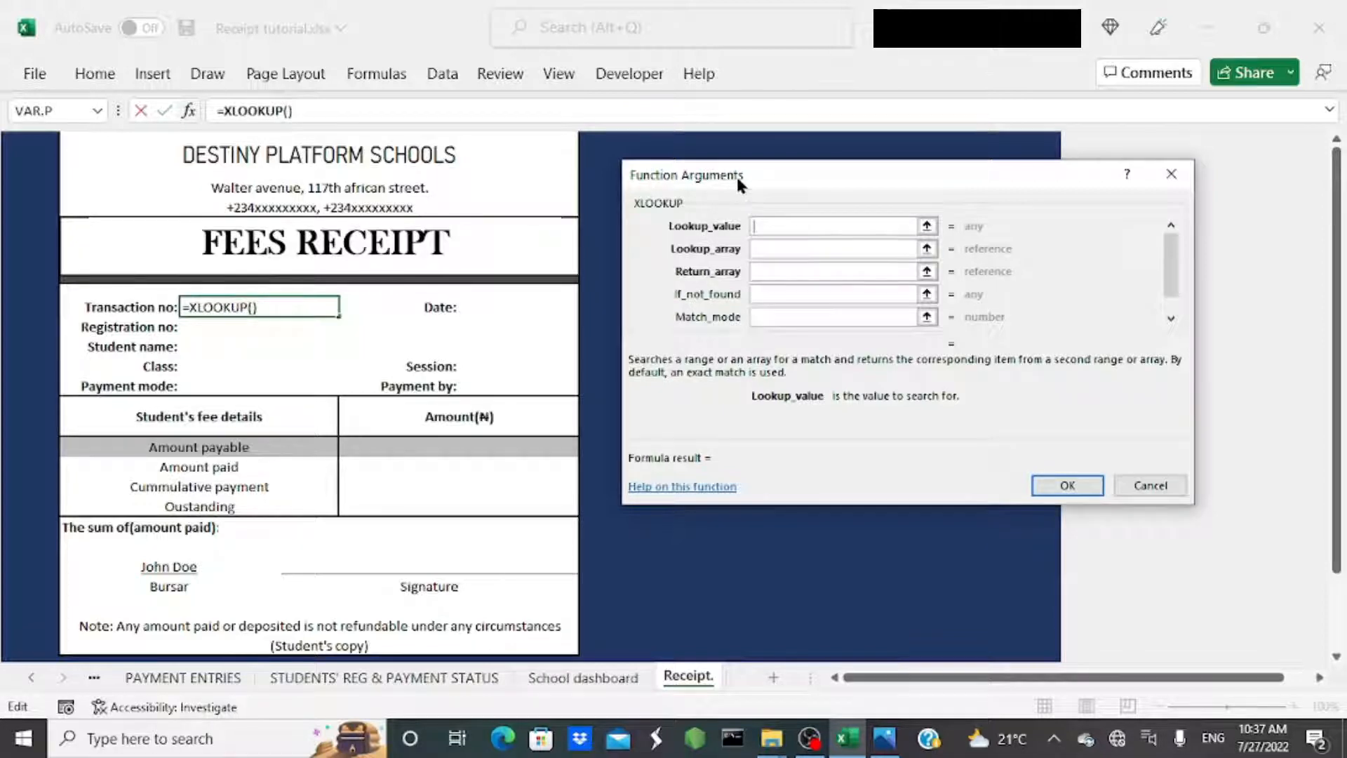
{"action": "left_click_drag", "start_coordinate": [737, 179], "coordinate": [724, 150]}
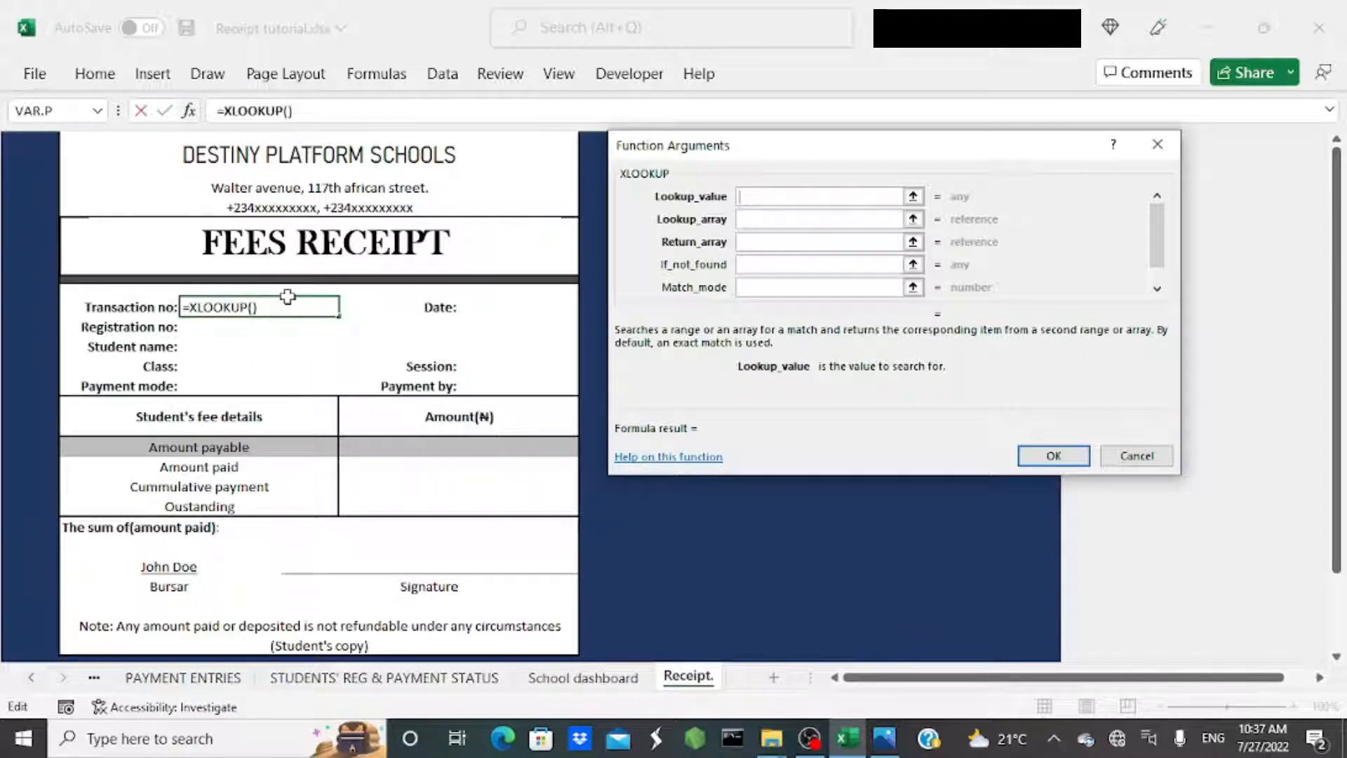
{"action": "left_click", "coordinate": [221, 332]}
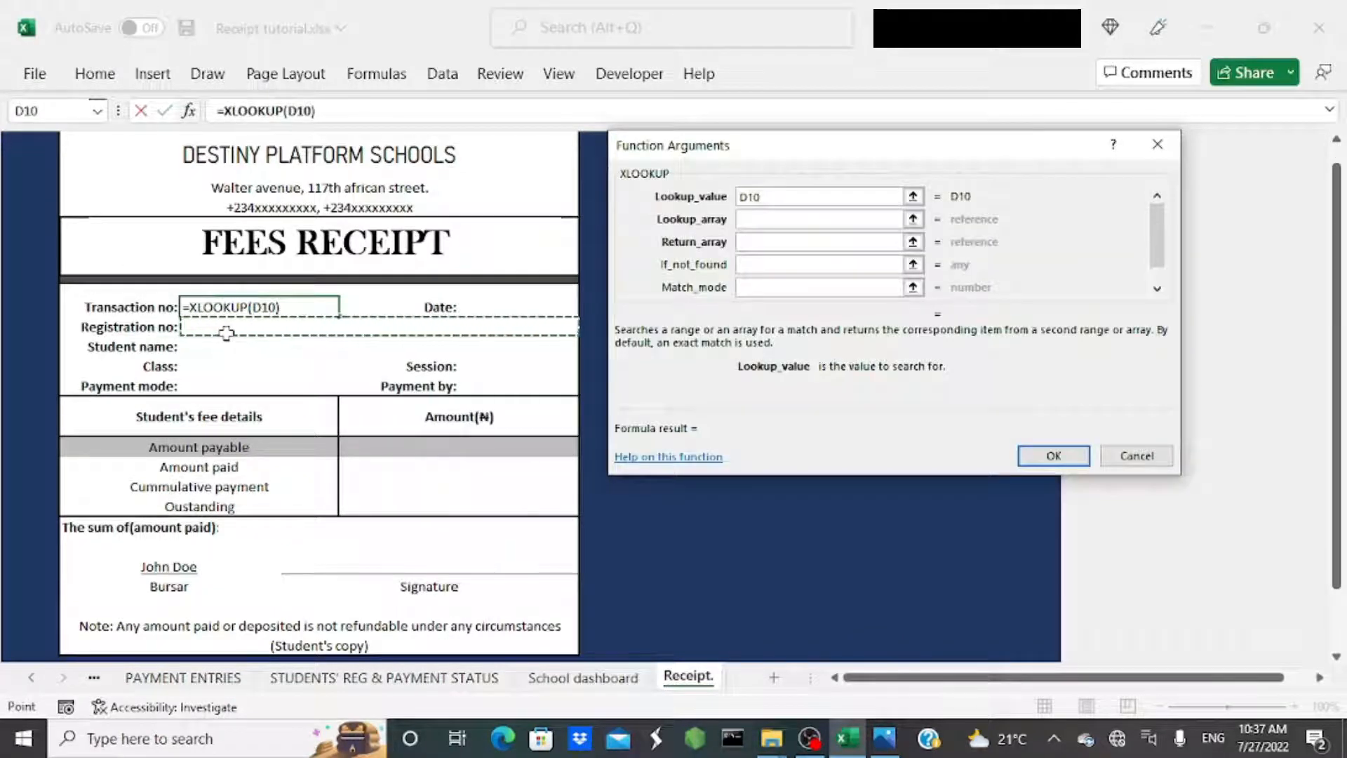
{"action": "key", "text": "F4"}
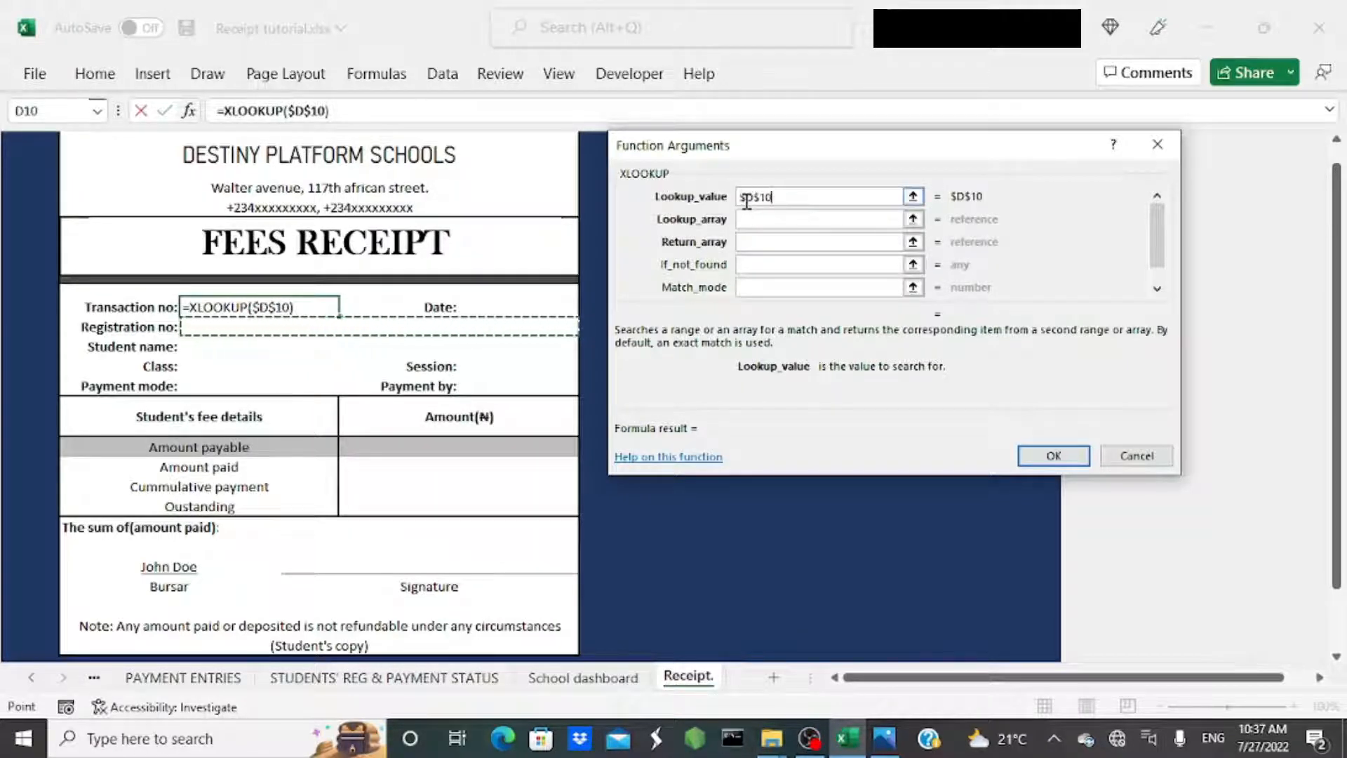
Set the XLOOKUP lookup array to the ADMISSION NUMBER range $G$8:$G$201 on the PAYMENT ENTRIES sheet as an absolute reference.
{"action": "left_click", "coordinate": [748, 220]}
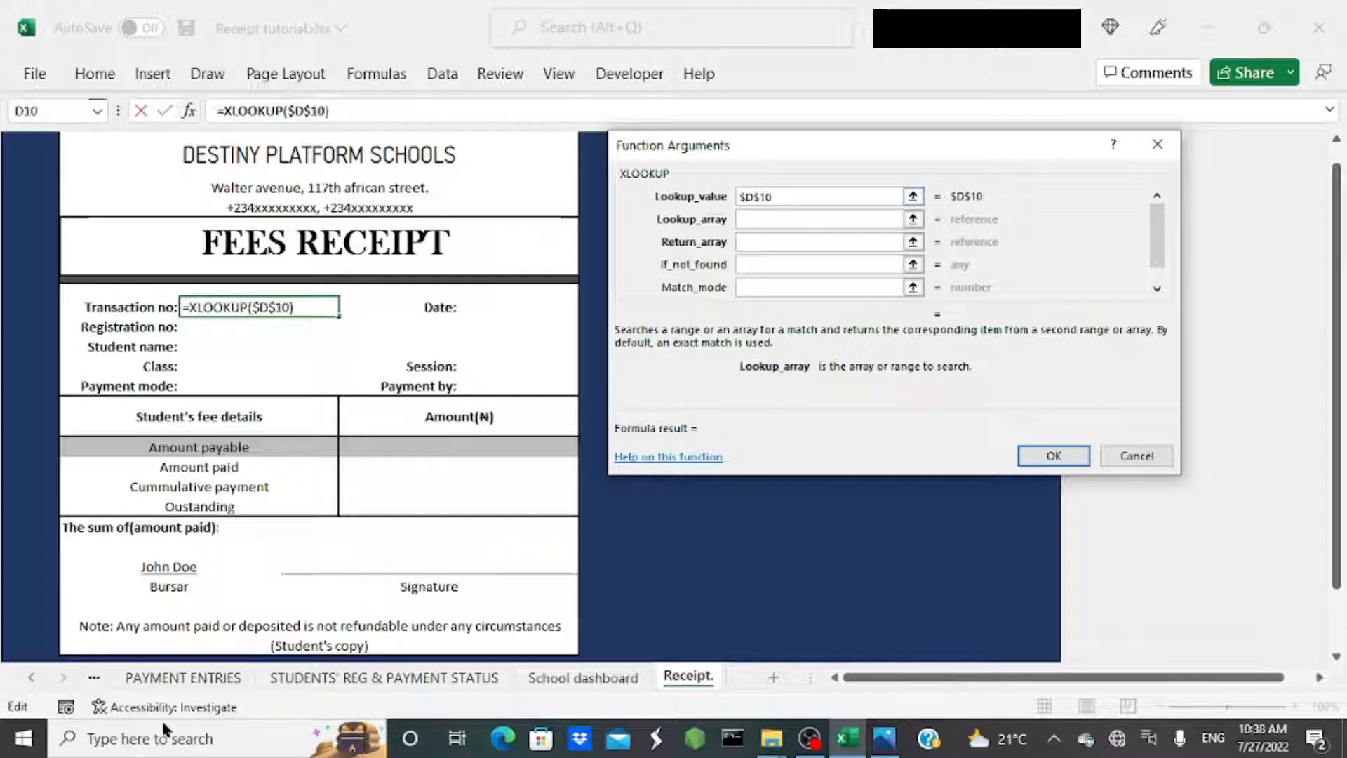
{"action": "left_click", "coordinate": [193, 678]}
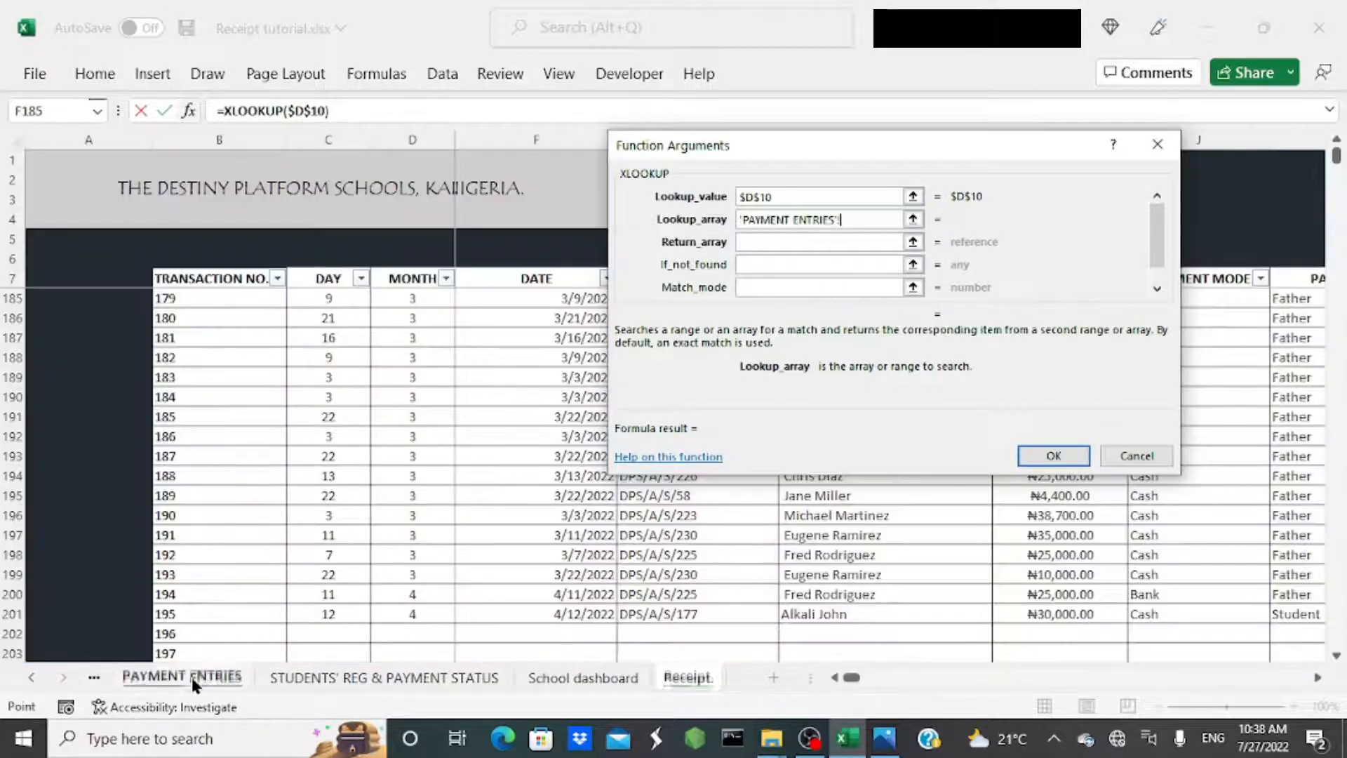
{"action": "scroll", "coordinate": [424, 521], "scroll_direction": "up", "scroll_amount": 1}
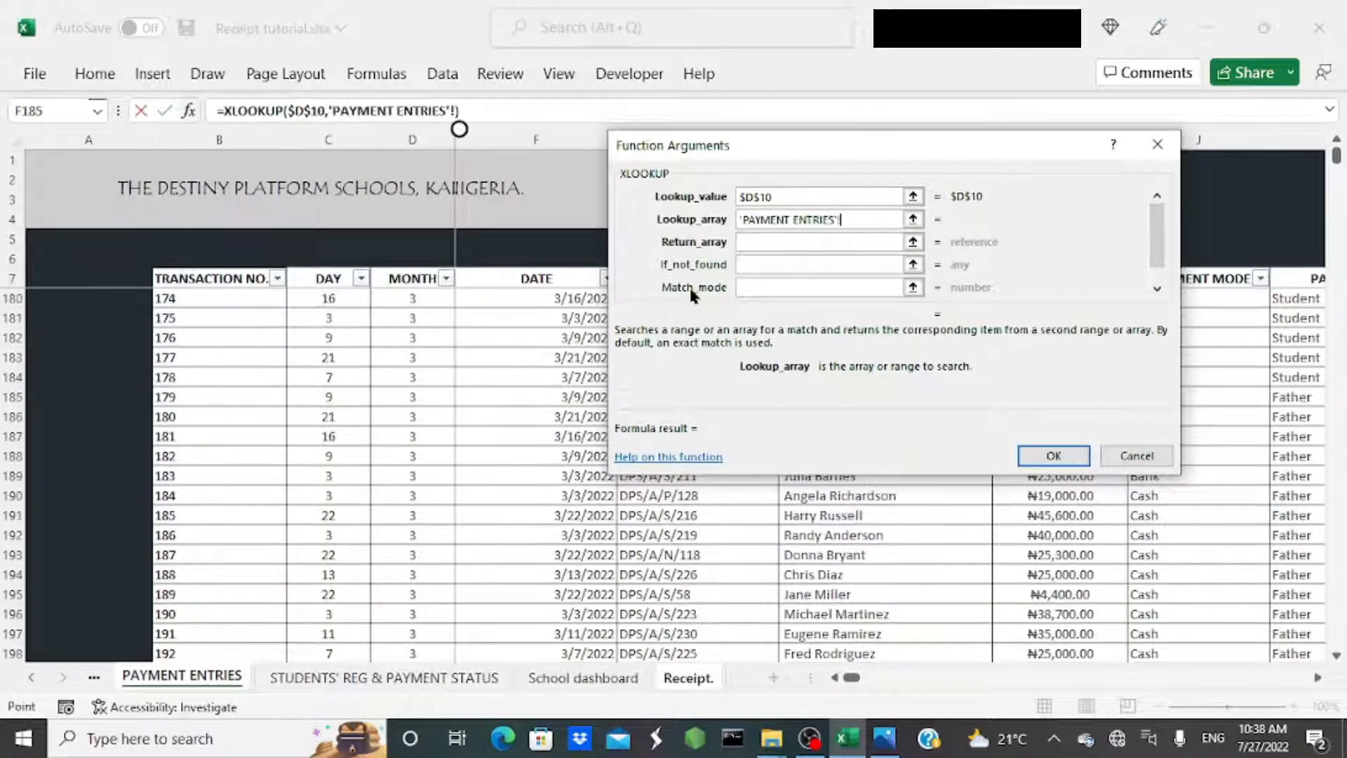
{"action": "left_click_drag", "start_coordinate": [753, 144], "coordinate": [227, 47]}
{"action": "scroll", "coordinate": [906, 376], "scroll_direction": "up", "scroll_amount": 20}
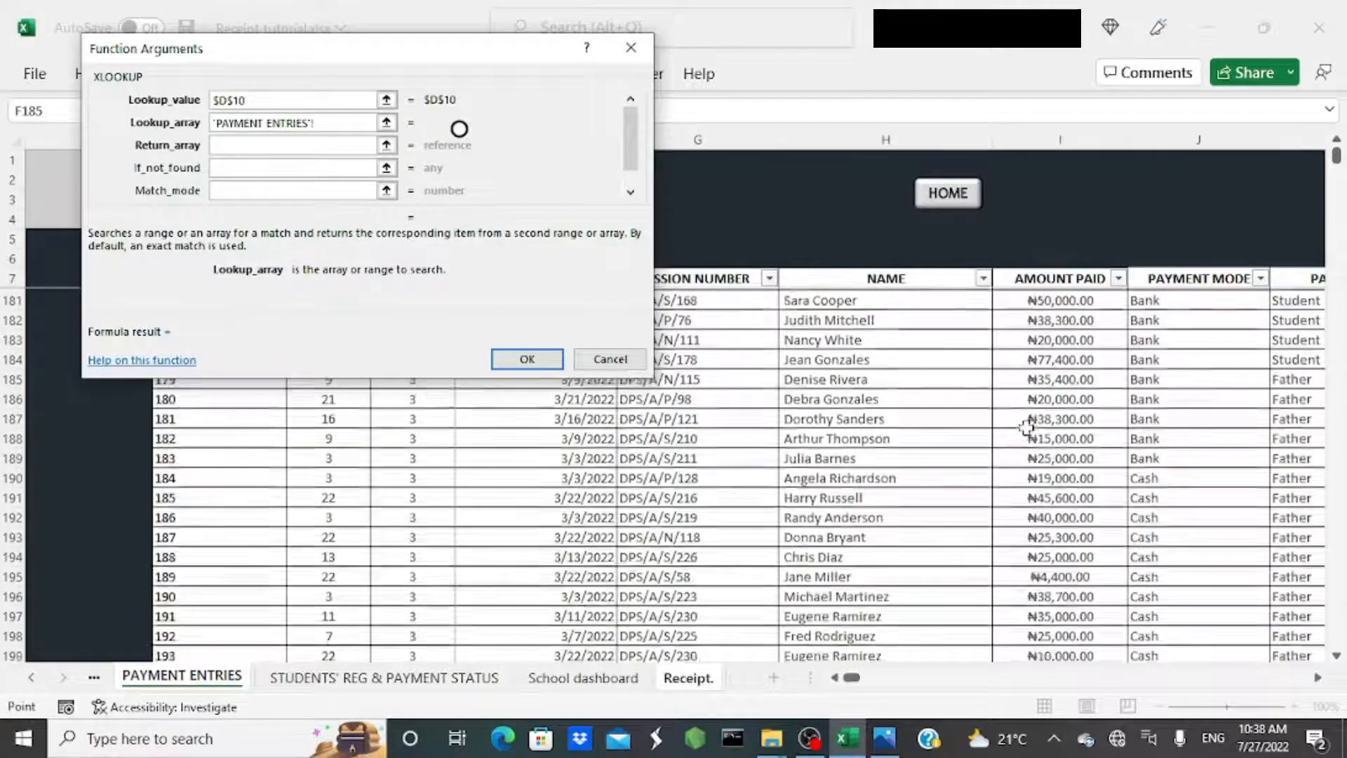
{"action": "left_click_drag", "start_coordinate": [537, 63], "coordinate": [379, 51]}
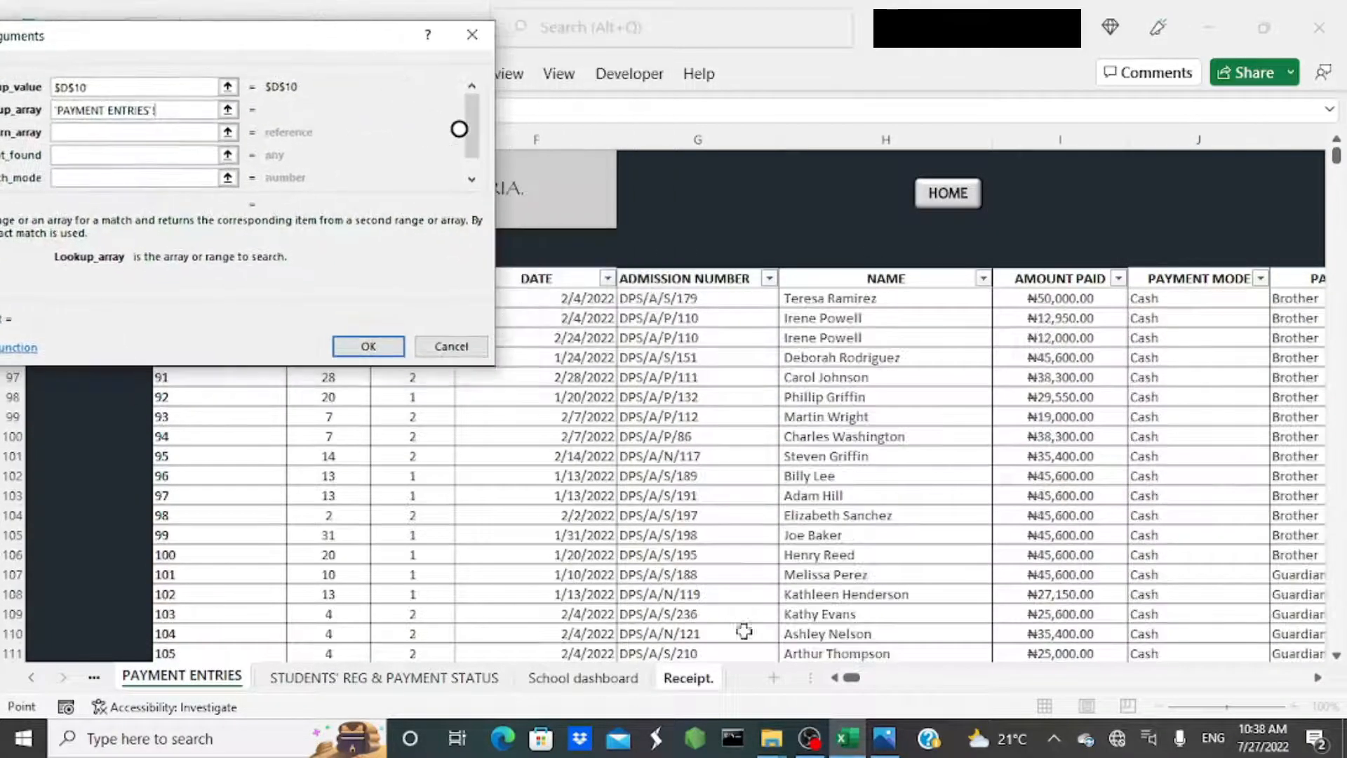
{"action": "scroll", "coordinate": [743, 629], "scroll_direction": "up", "scroll_amount": 20}
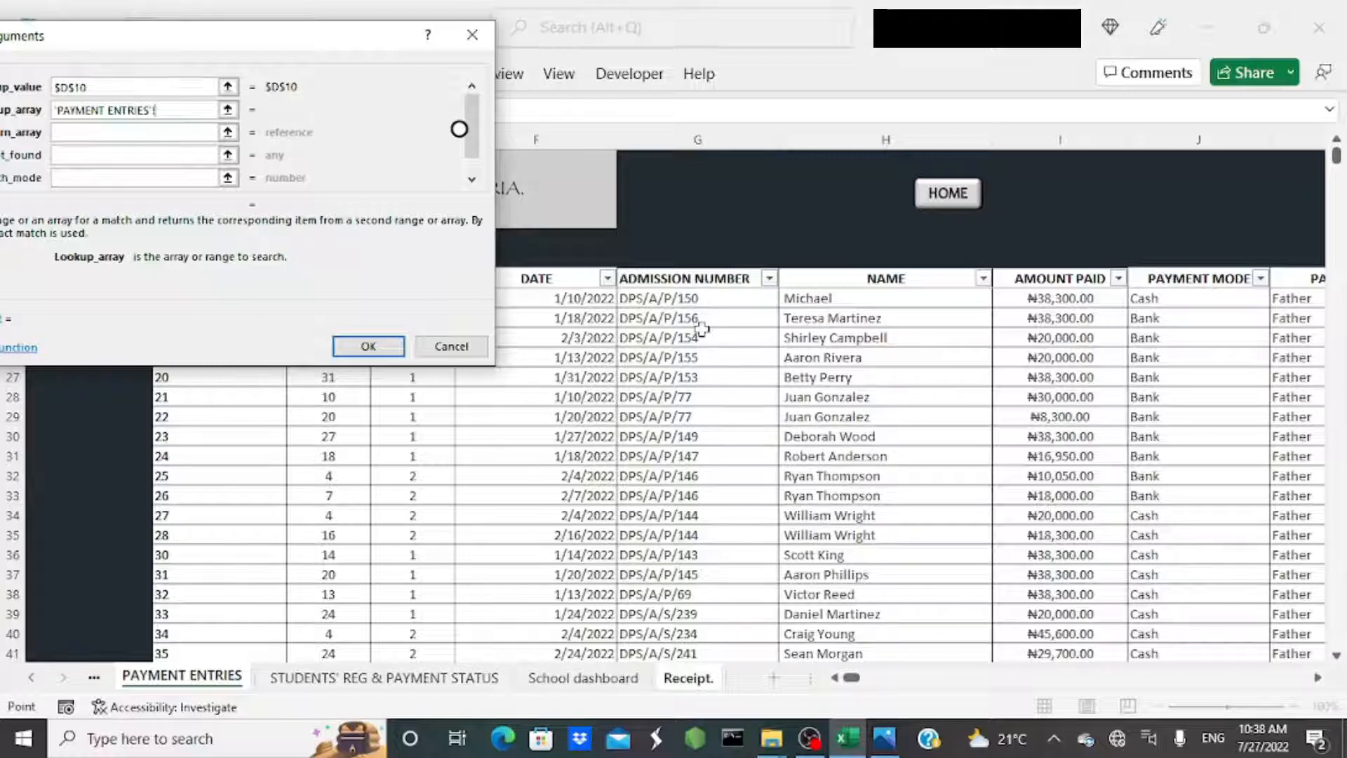
{"action": "scroll", "coordinate": [706, 376], "scroll_direction": "up", "scroll_amount": 3}
{"action": "scroll", "coordinate": [705, 377], "scroll_direction": "up", "scroll_amount": 3}
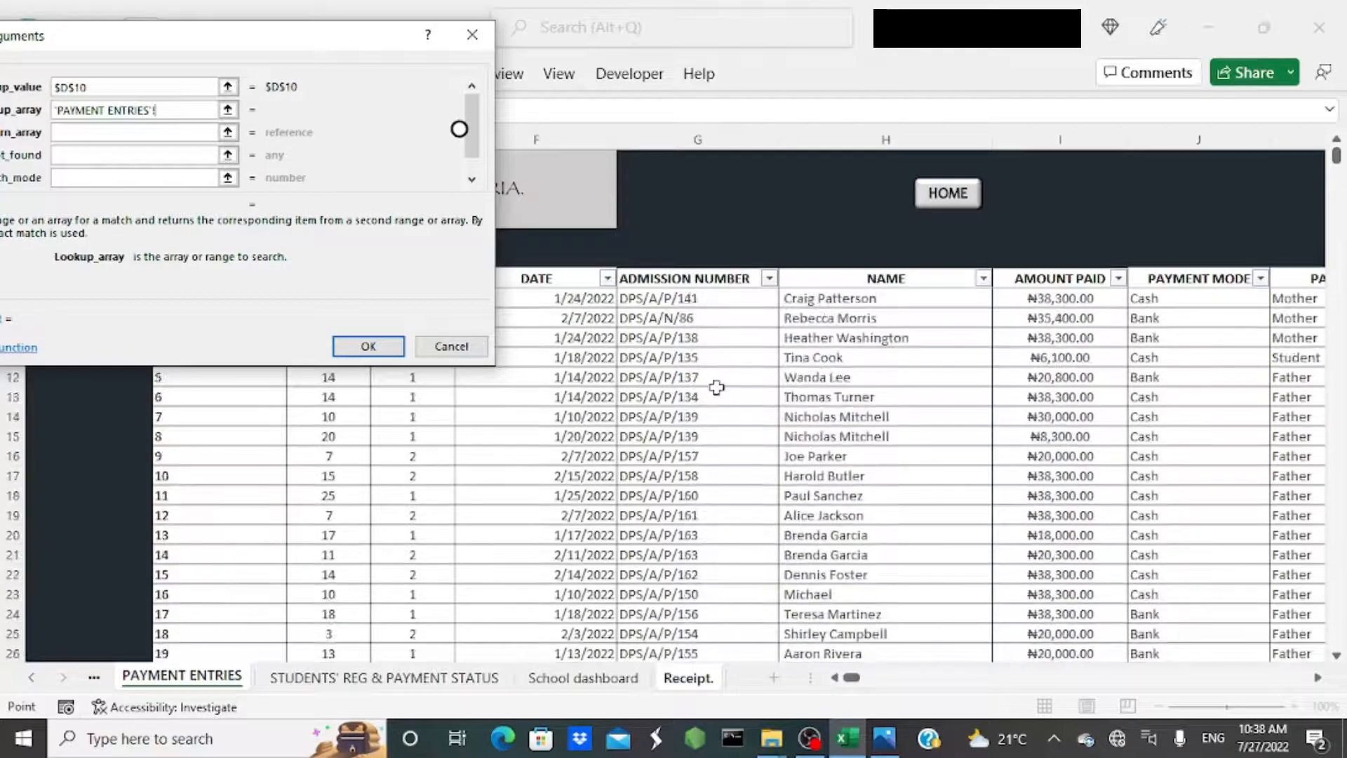
{"action": "left_click", "coordinate": [691, 299]}
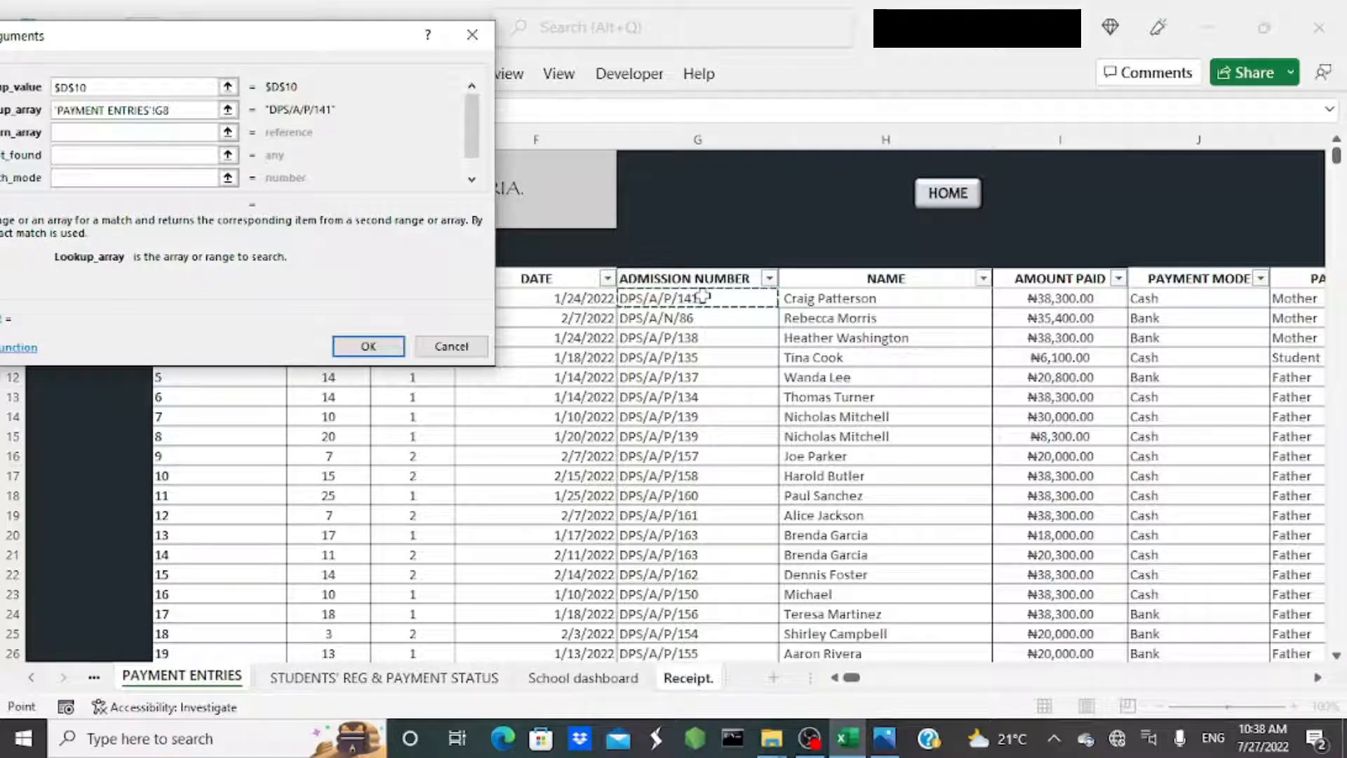
{"action": "key", "text": "ctrl+shift+Down"}
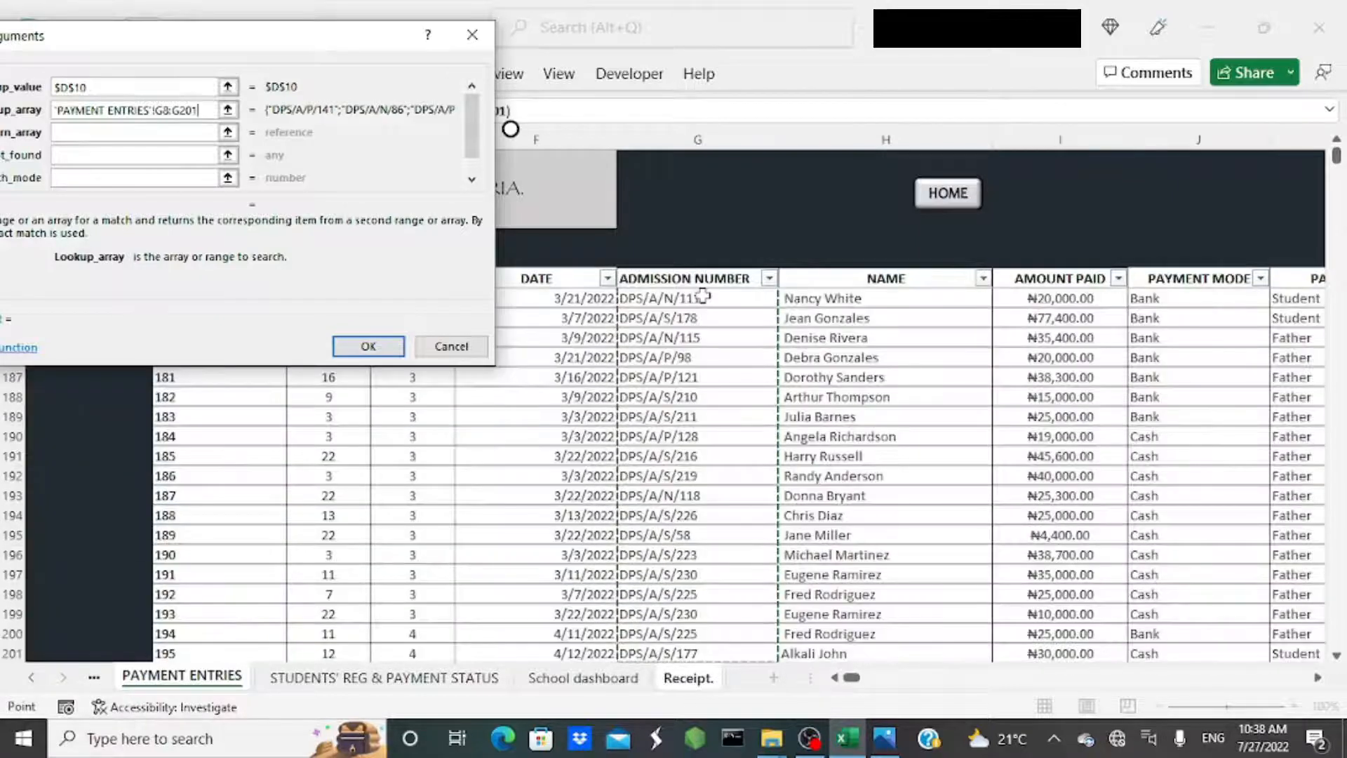
{"action": "key", "text": "F4"}
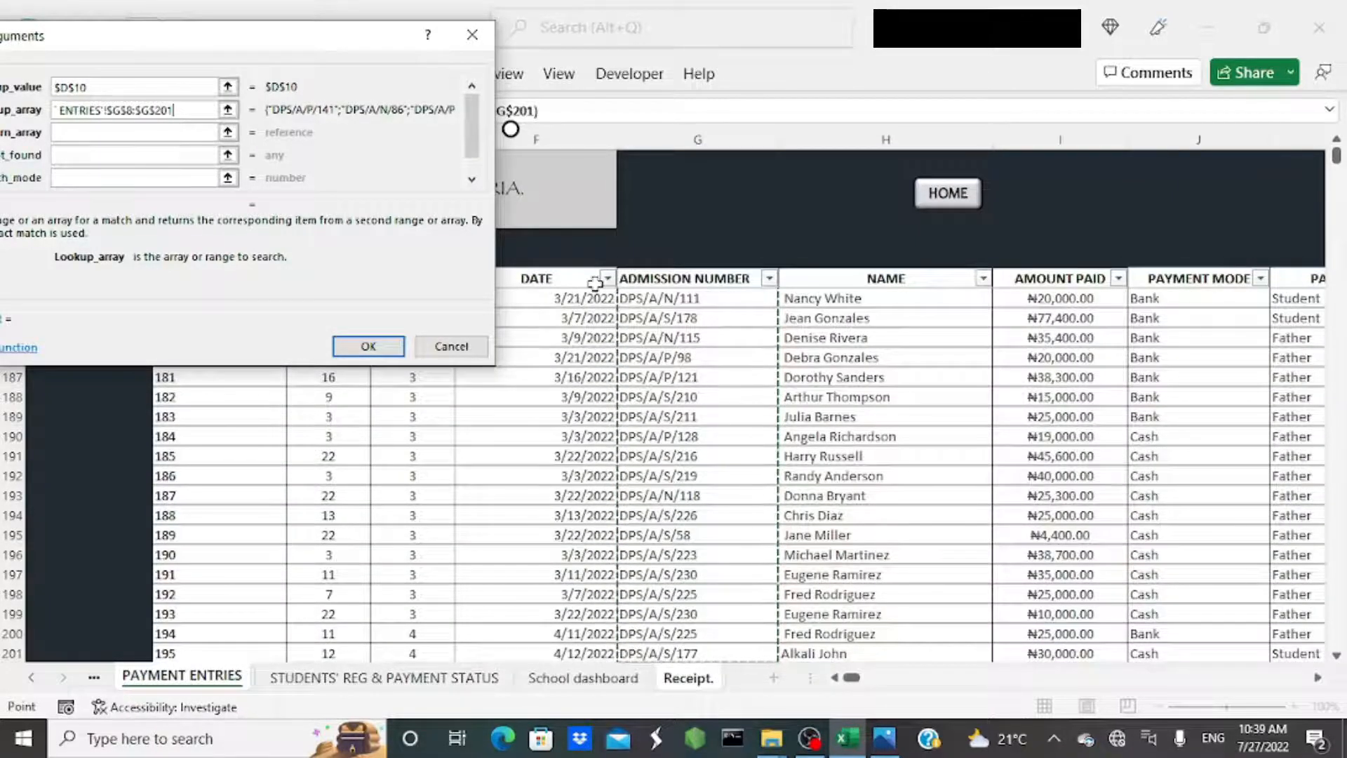
Set the return array to the TRANSACTION NO. range $B$8:$B$201 on the PAYMENT ENTRIES sheet as an absolute reference.
{"action": "left_click", "coordinate": [133, 132]}
{"action": "left_click_drag", "start_coordinate": [925, 128], "coordinate": [972, 99]}
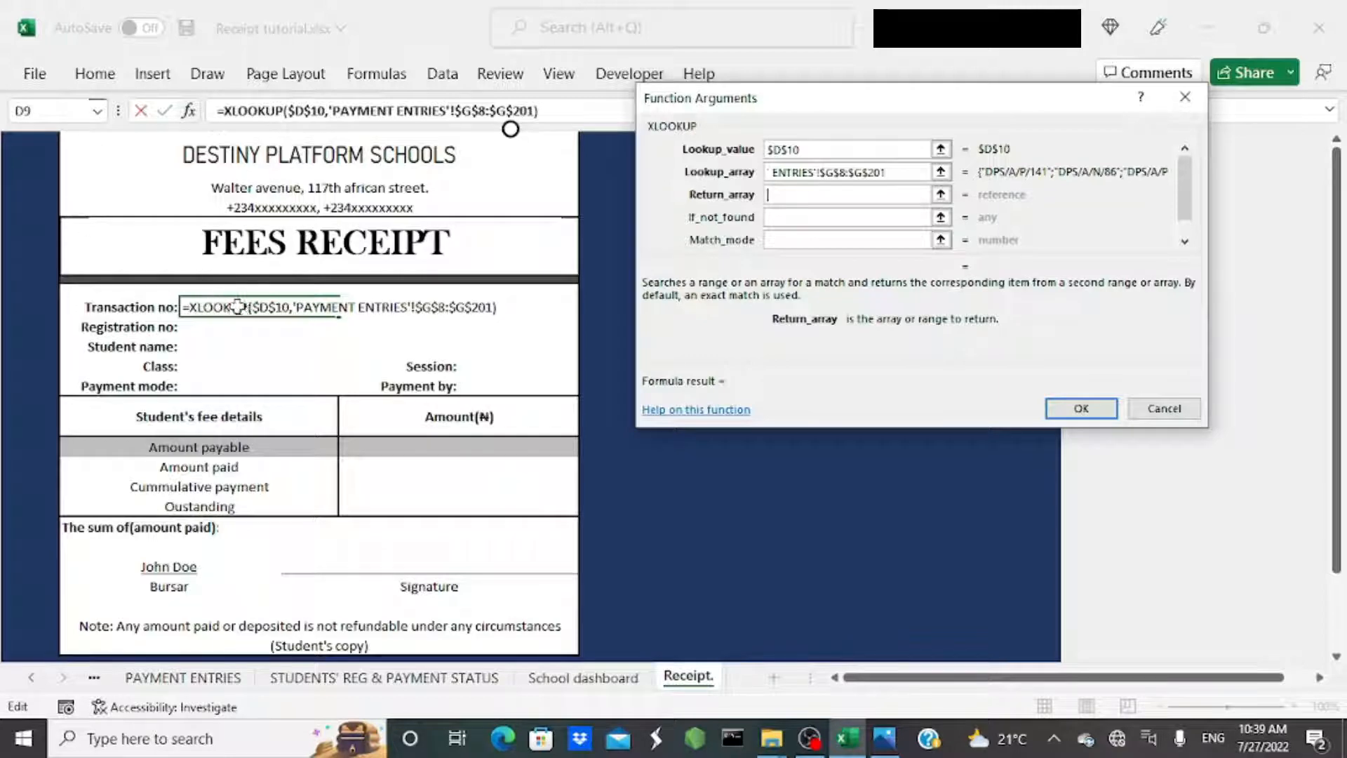
{"action": "left_click", "coordinate": [184, 678]}
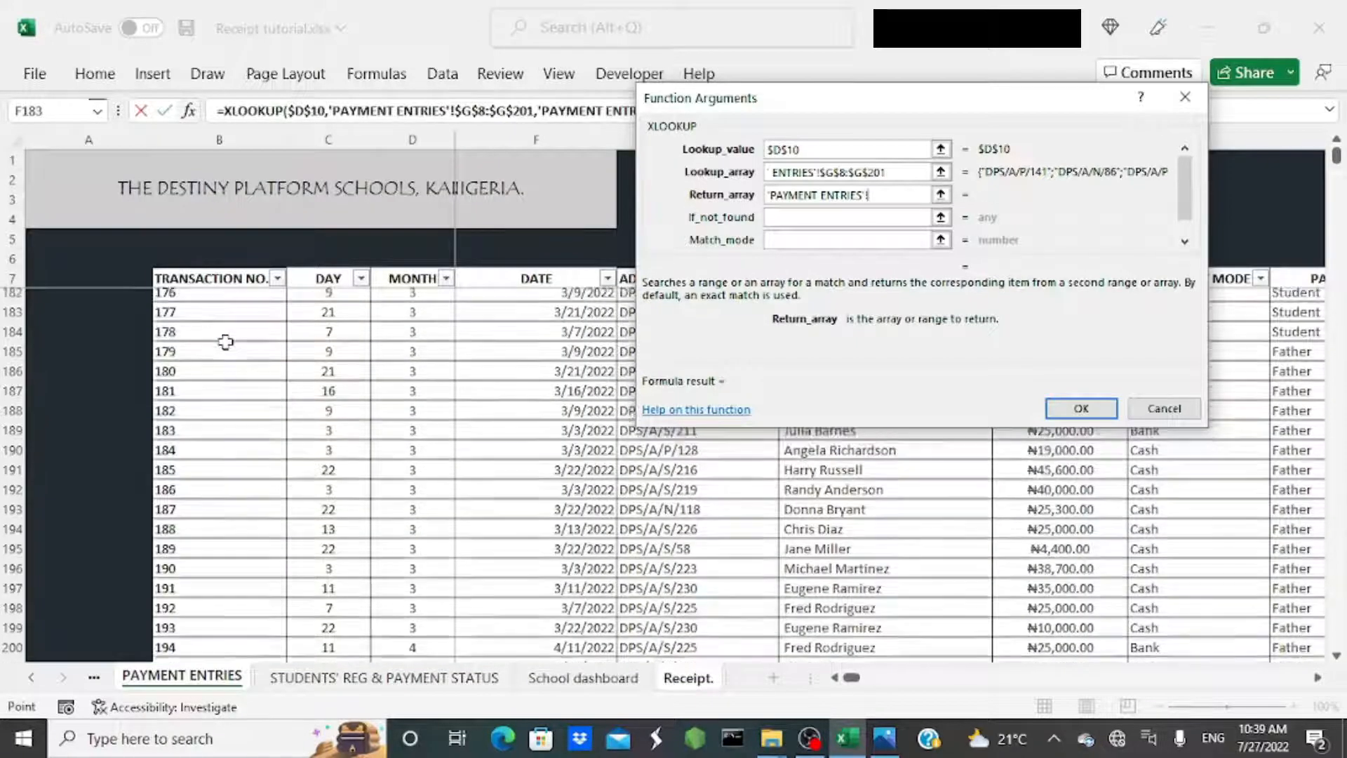
{"action": "scroll", "coordinate": [225, 340], "scroll_direction": "up", "scroll_amount": 6}
{"action": "scroll", "coordinate": [234, 345], "scroll_direction": "up", "scroll_amount": 10}
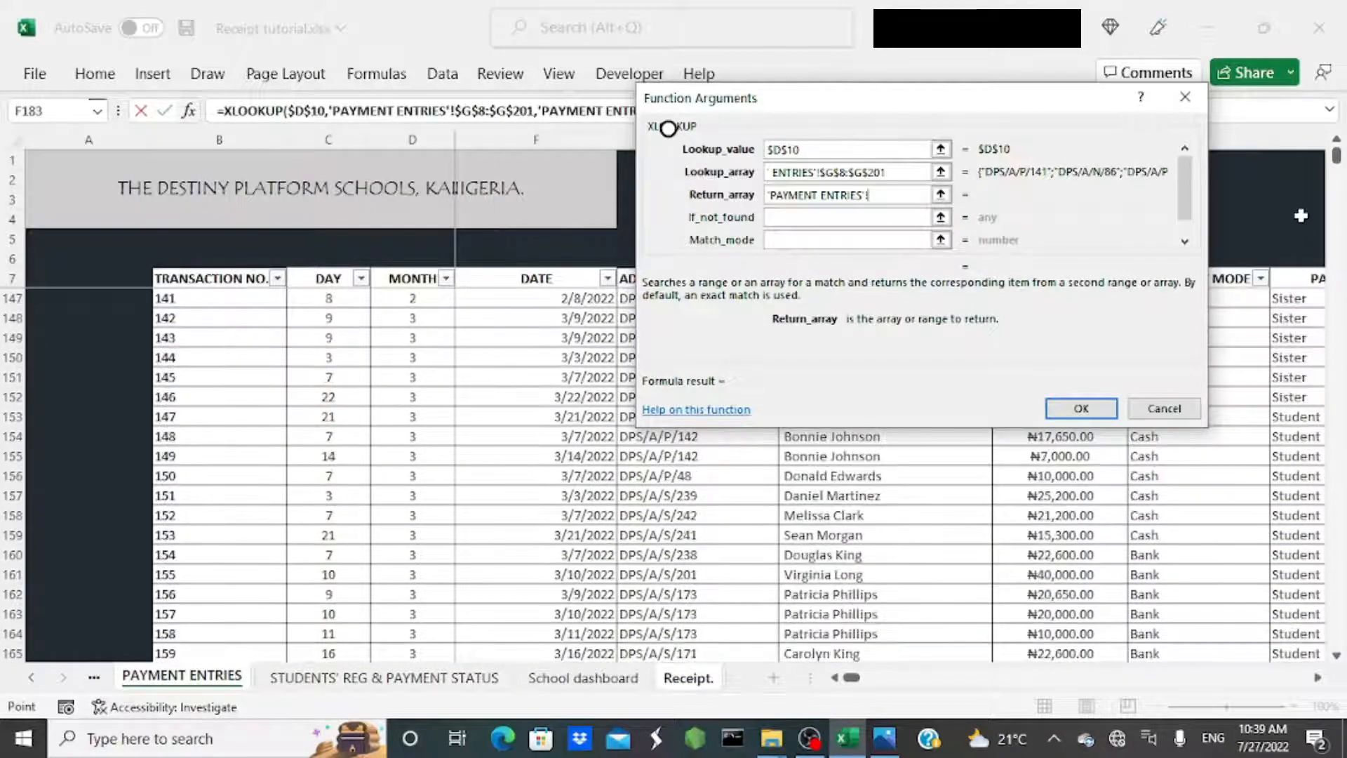
{"action": "left_click_drag", "start_coordinate": [1338, 160], "coordinate": [1341, 150]}
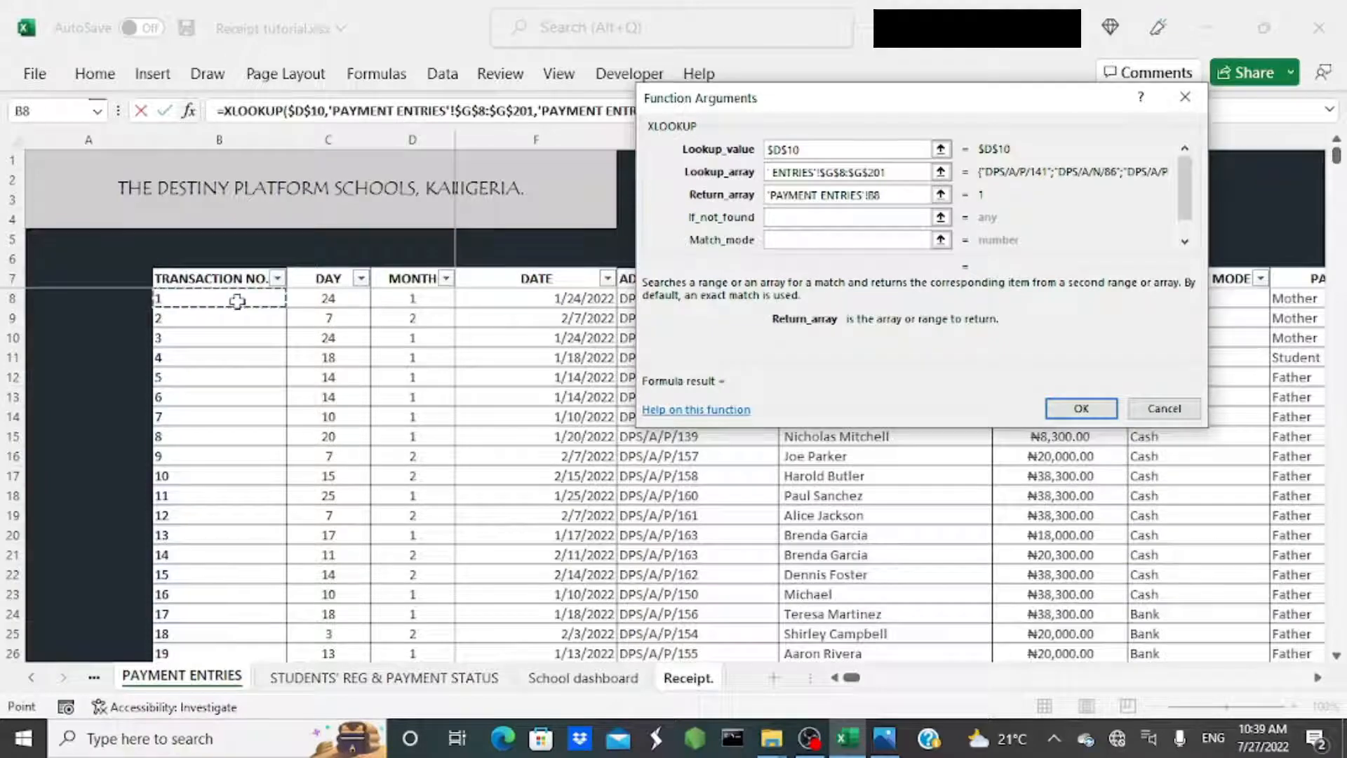
{"action": "left_click_drag", "start_coordinate": [234, 300], "coordinate": [259, 437]}
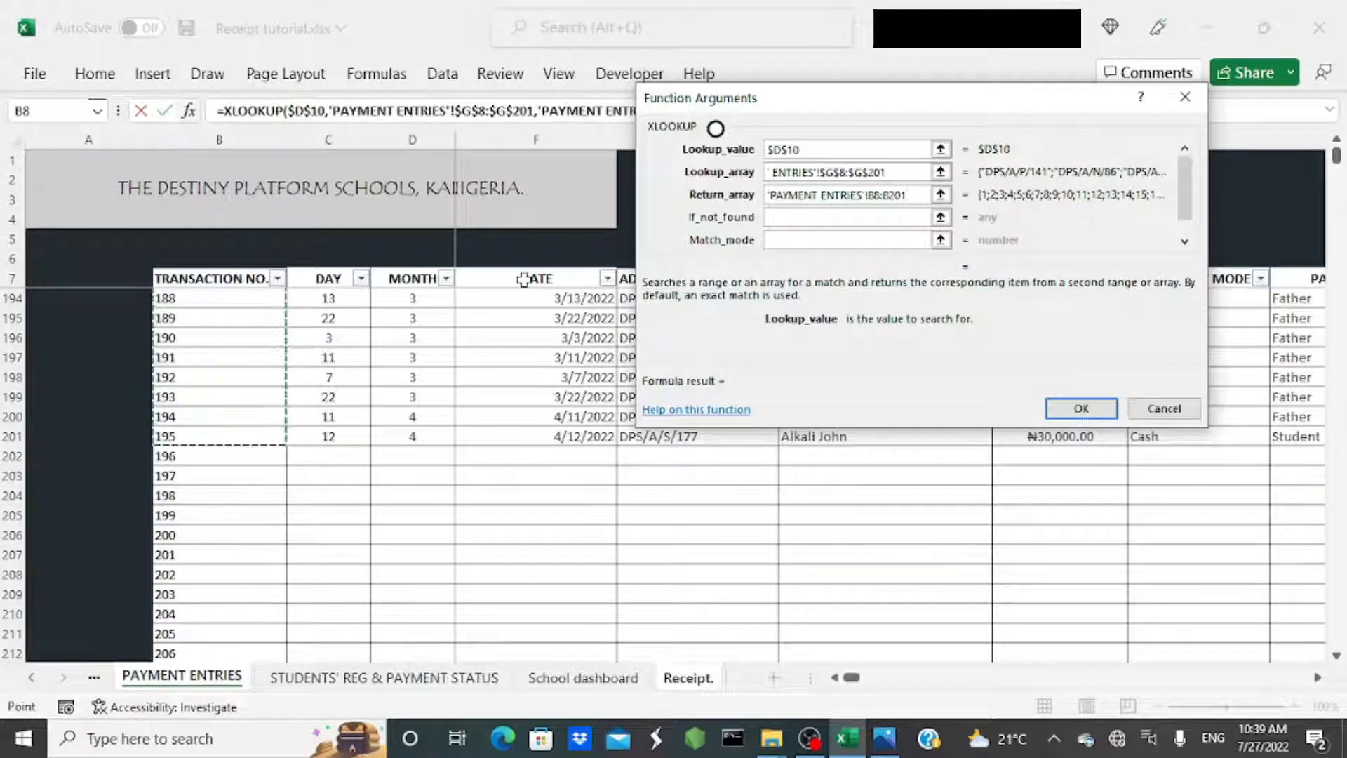
{"action": "key", "text": "F4"}
Complete the Transaction no formula with "" if not found, match mode 0 and search mode -1.
{"action": "left_click", "coordinate": [824, 221]}
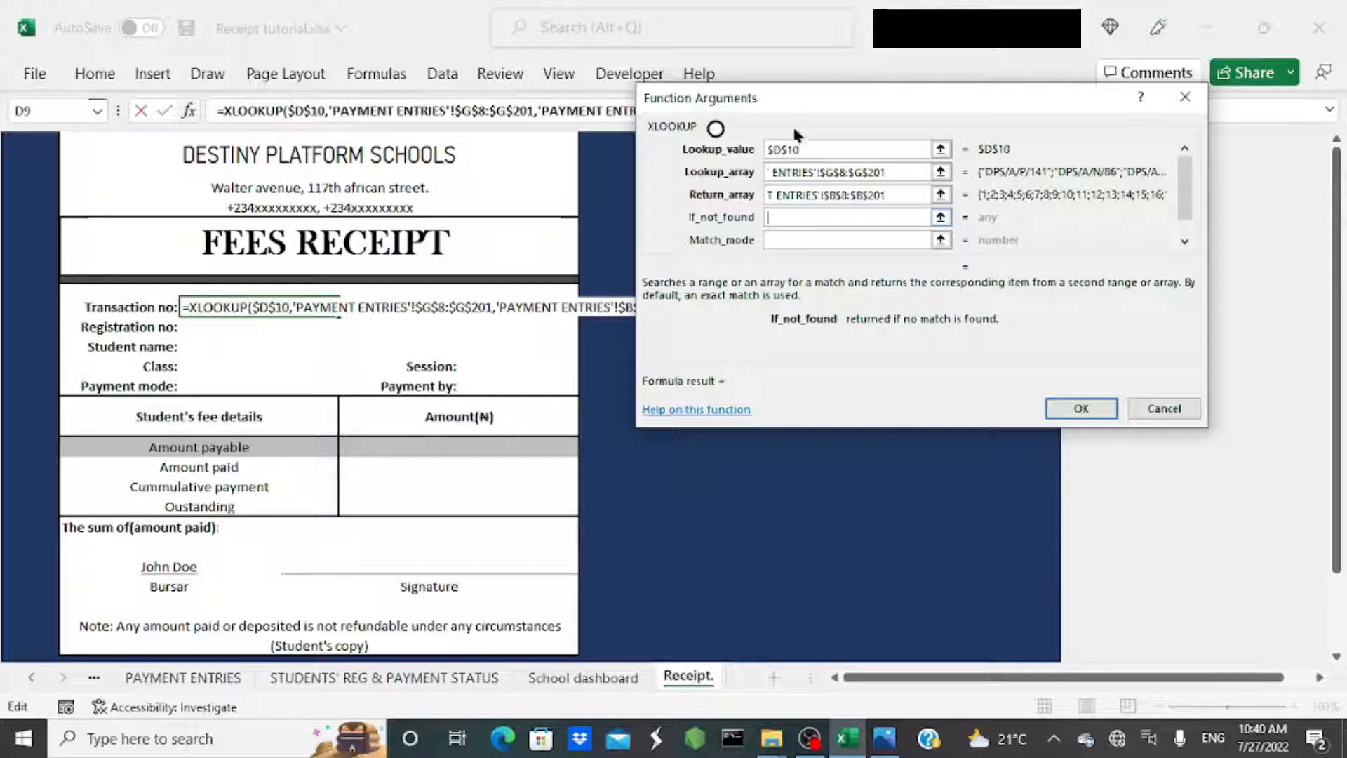
{"action": "left_click_drag", "start_coordinate": [793, 107], "coordinate": [780, 140]}
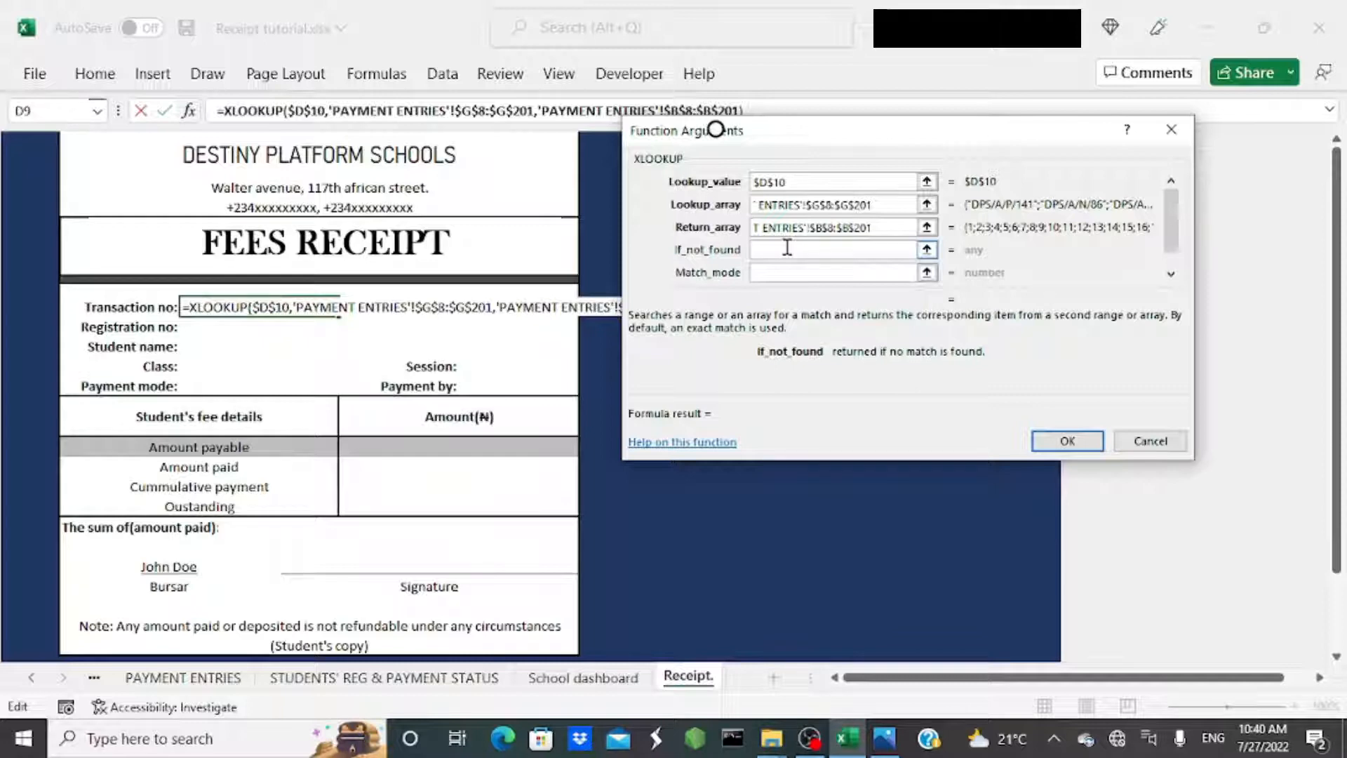
{"action": "type", "text": "\"\""}
{"action": "left_click", "coordinate": [1172, 274]}
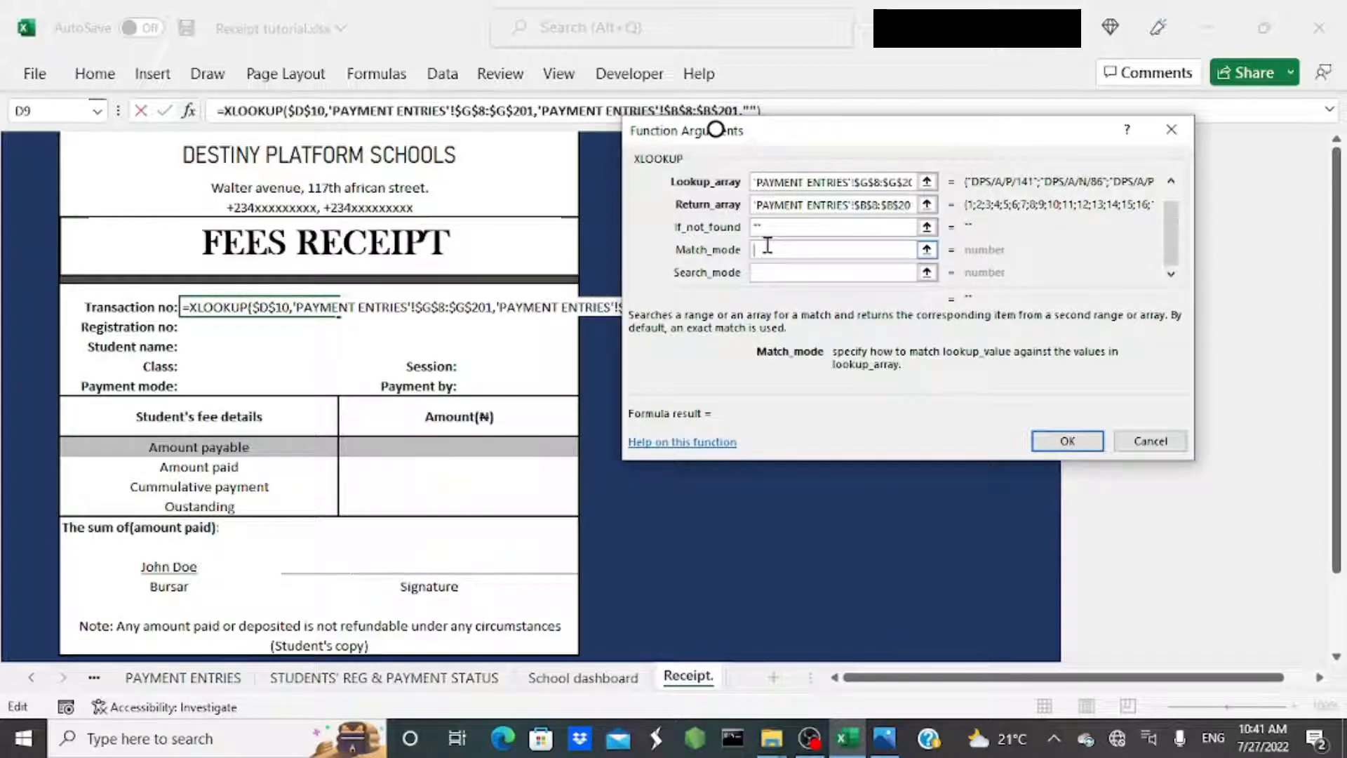
{"action": "type", "text": "0"}
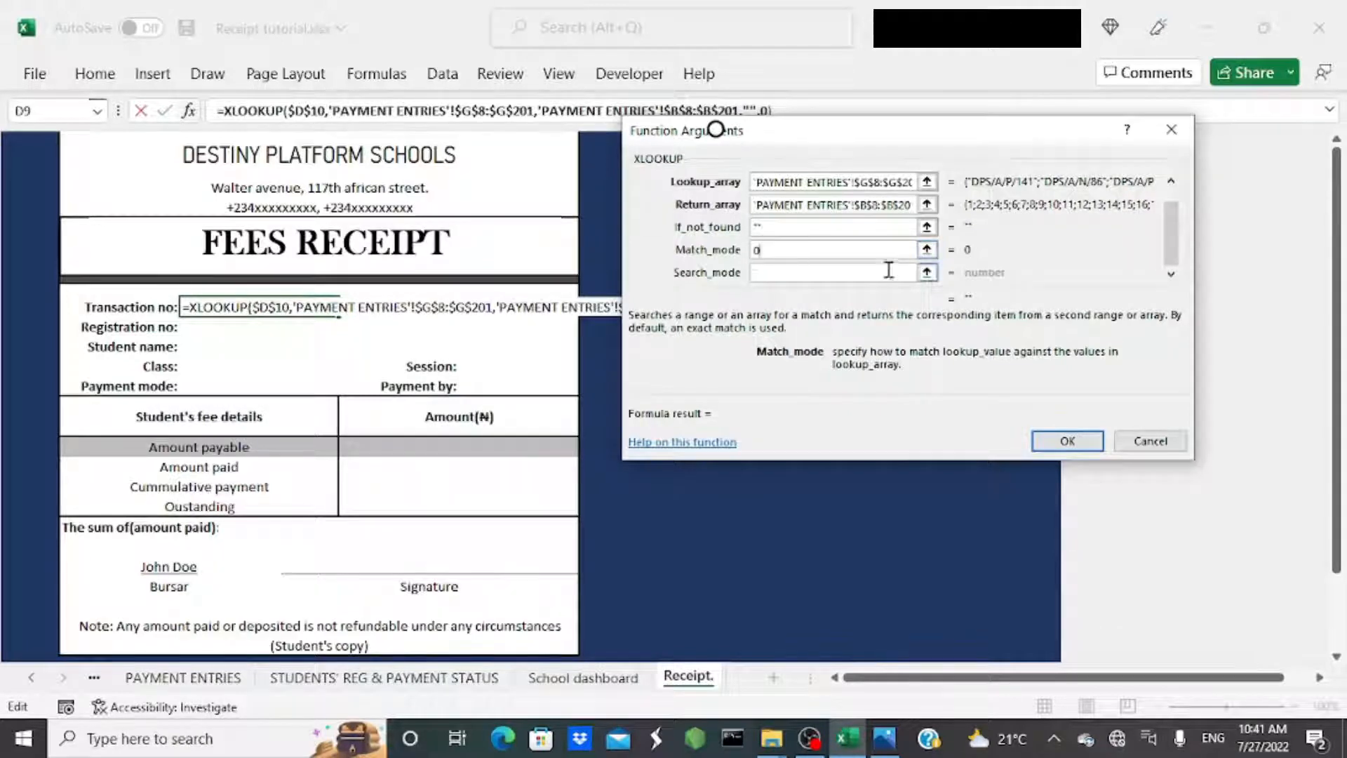
{"action": "left_click", "coordinate": [770, 273]}
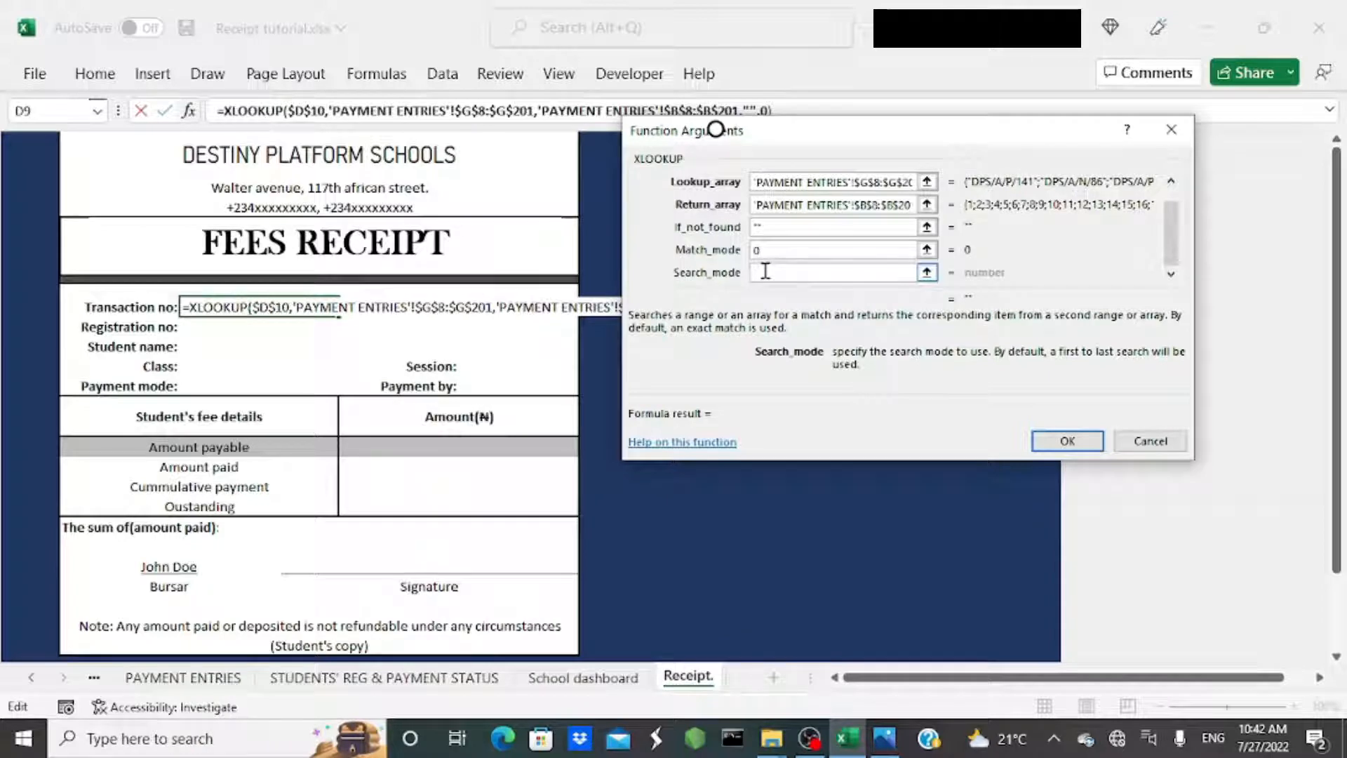
{"action": "type", "text": "-1"}
{"action": "left_click", "coordinate": [1042, 444]}
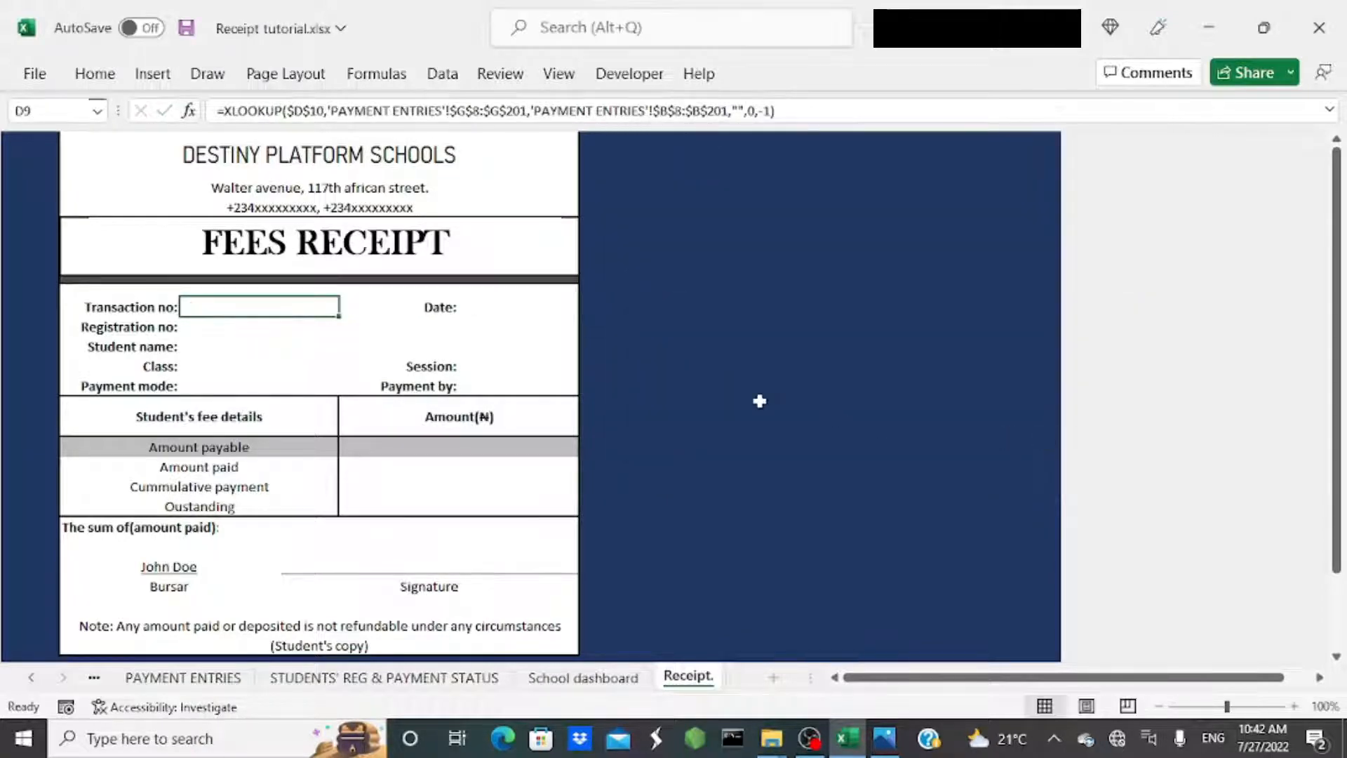
Find the admission number of the last filled row in PAYMENT ENTRIES and enter it as the receipt's registration number.
{"action": "left_click", "coordinate": [280, 332]}
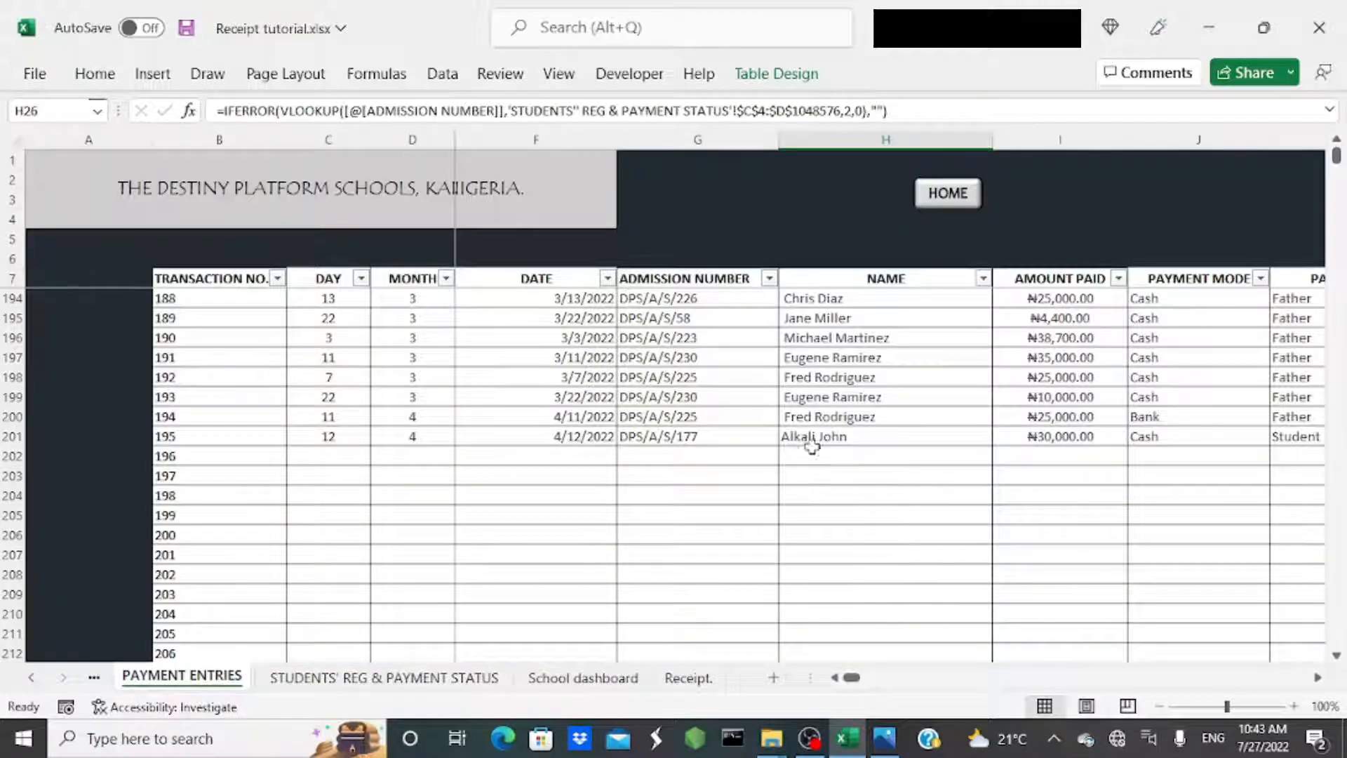
{"action": "left_click", "coordinate": [819, 437]}
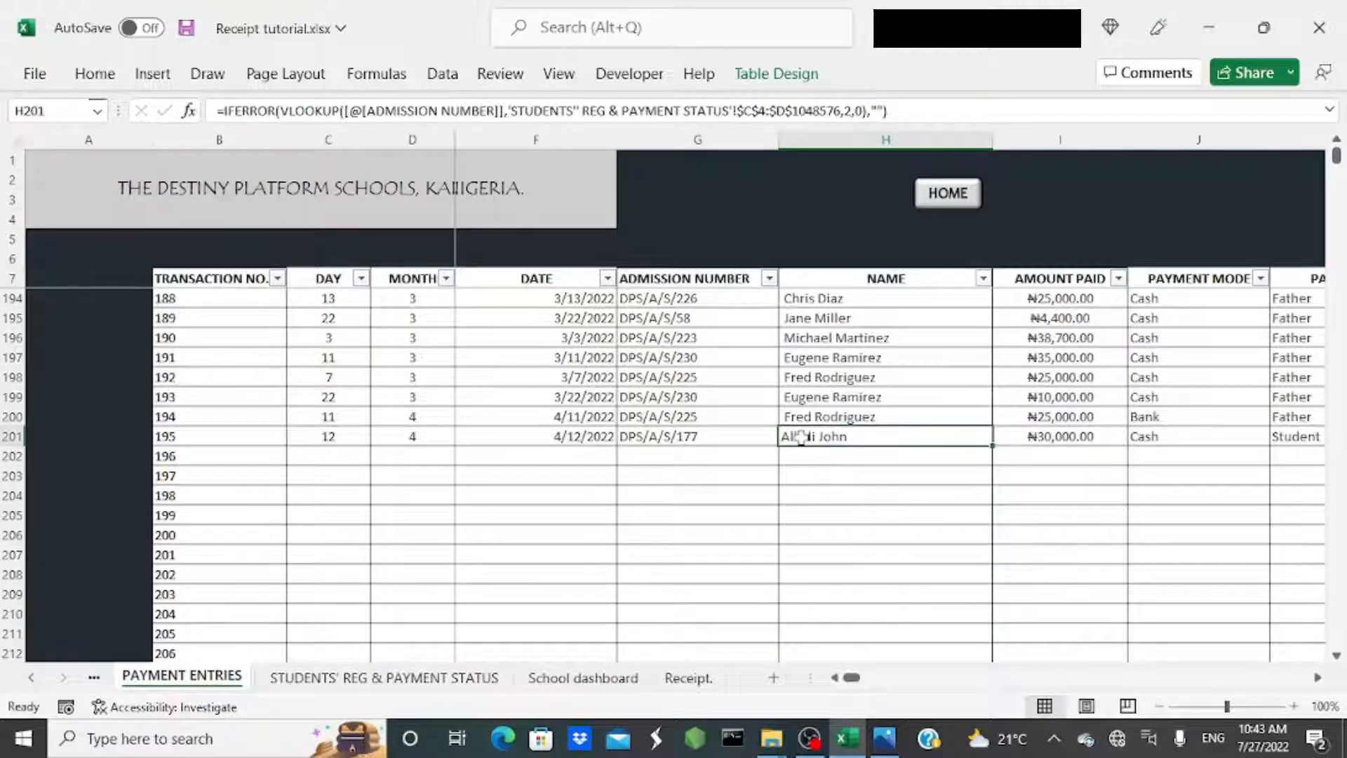
{"action": "left_click", "coordinate": [666, 438]}
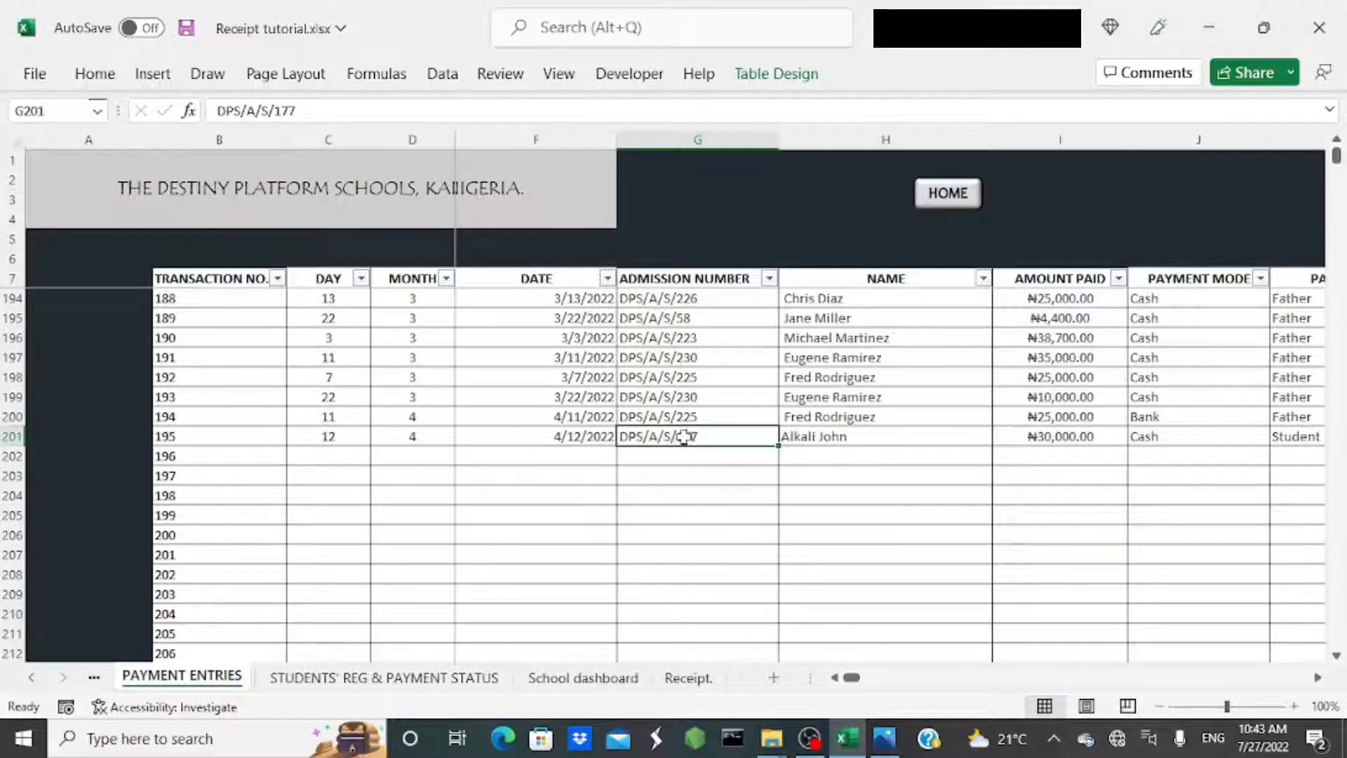
{"action": "left_click", "coordinate": [245, 441]}
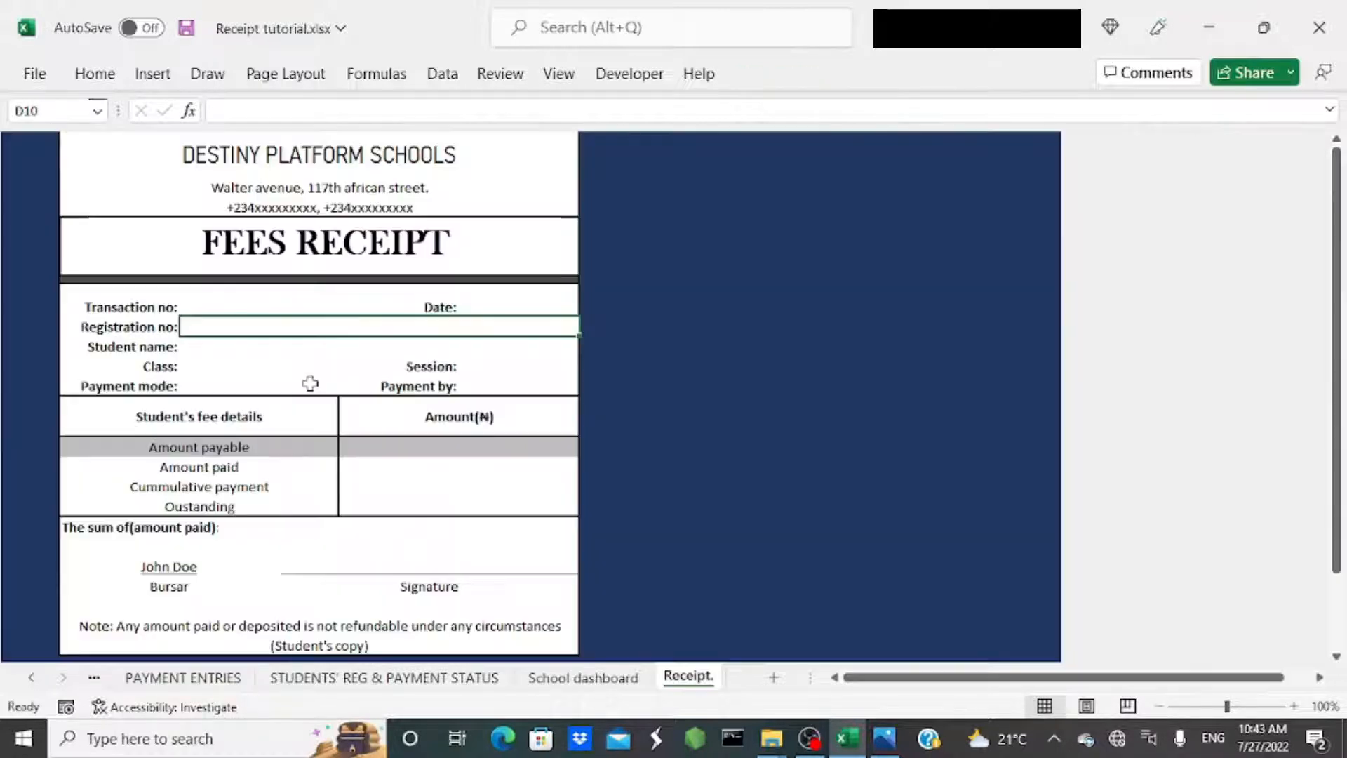
{"action": "type", "text": "DPS/A/S/177"}
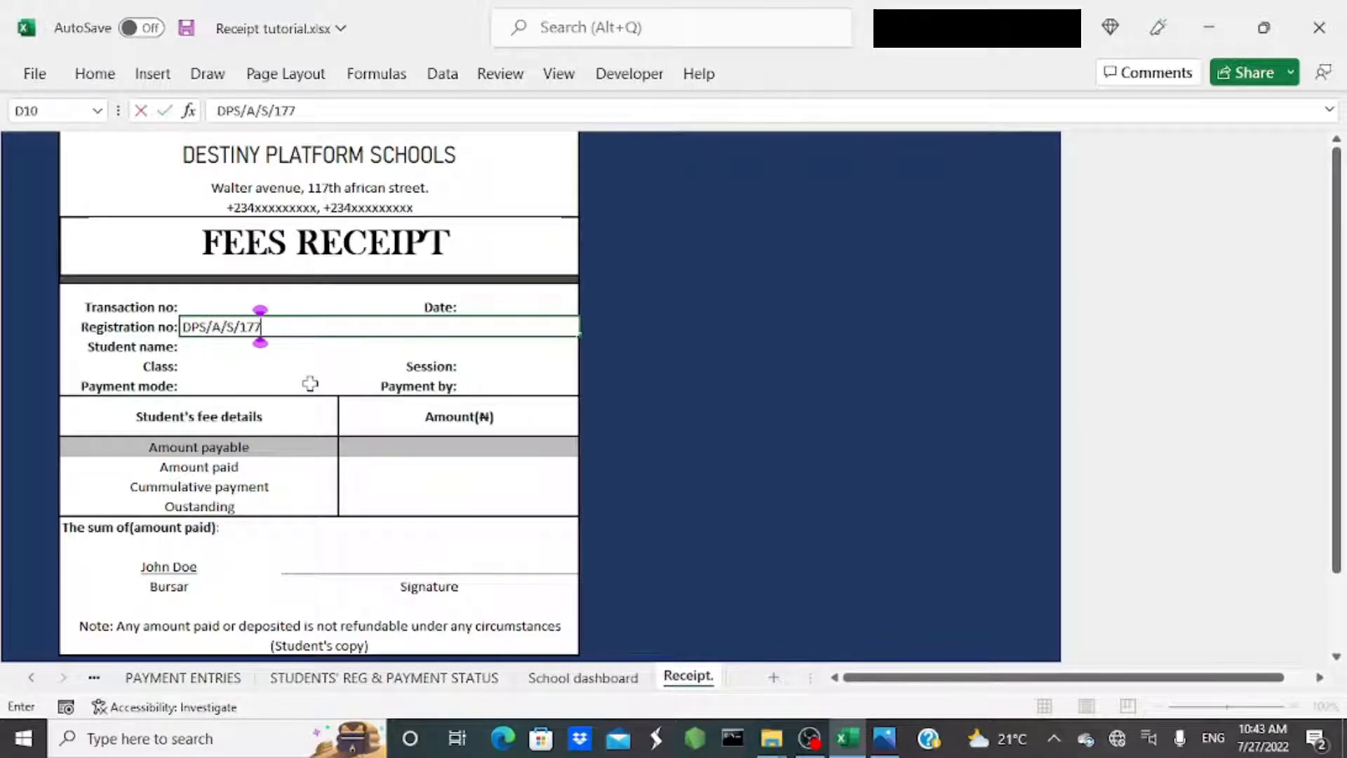
{"action": "key", "text": "Return"}
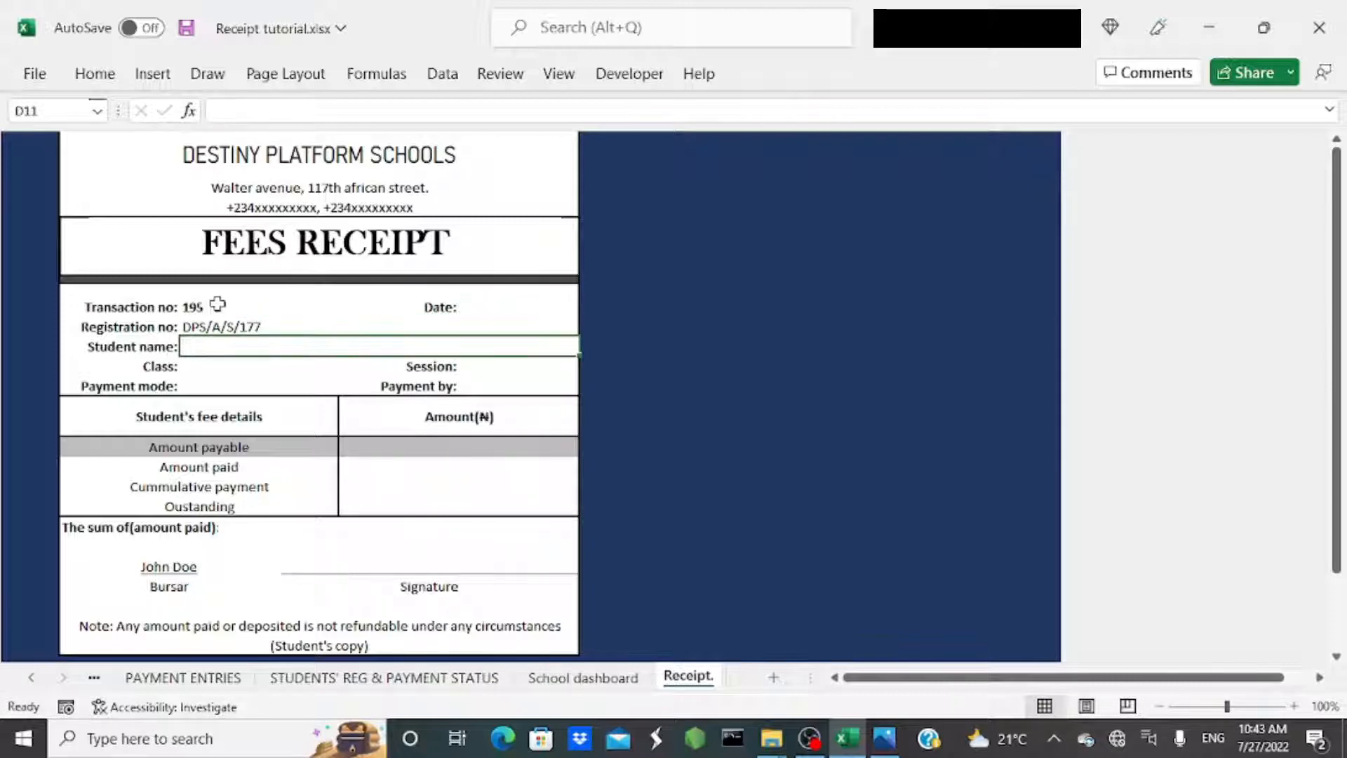
Replace the receipt's registration number with another student's number to test the Transaction no lookup.
{"action": "double_click", "coordinate": [254, 326]}
{"action": "key", "text": "BackSpace"}
{"action": "key", "text": "BackSpace"}
{"action": "key", "text": "BackSpace"}
{"action": "key", "text": "BackSpace"}
{"action": "key", "text": "BackSpace"}
{"action": "type", "text": "N/129"}
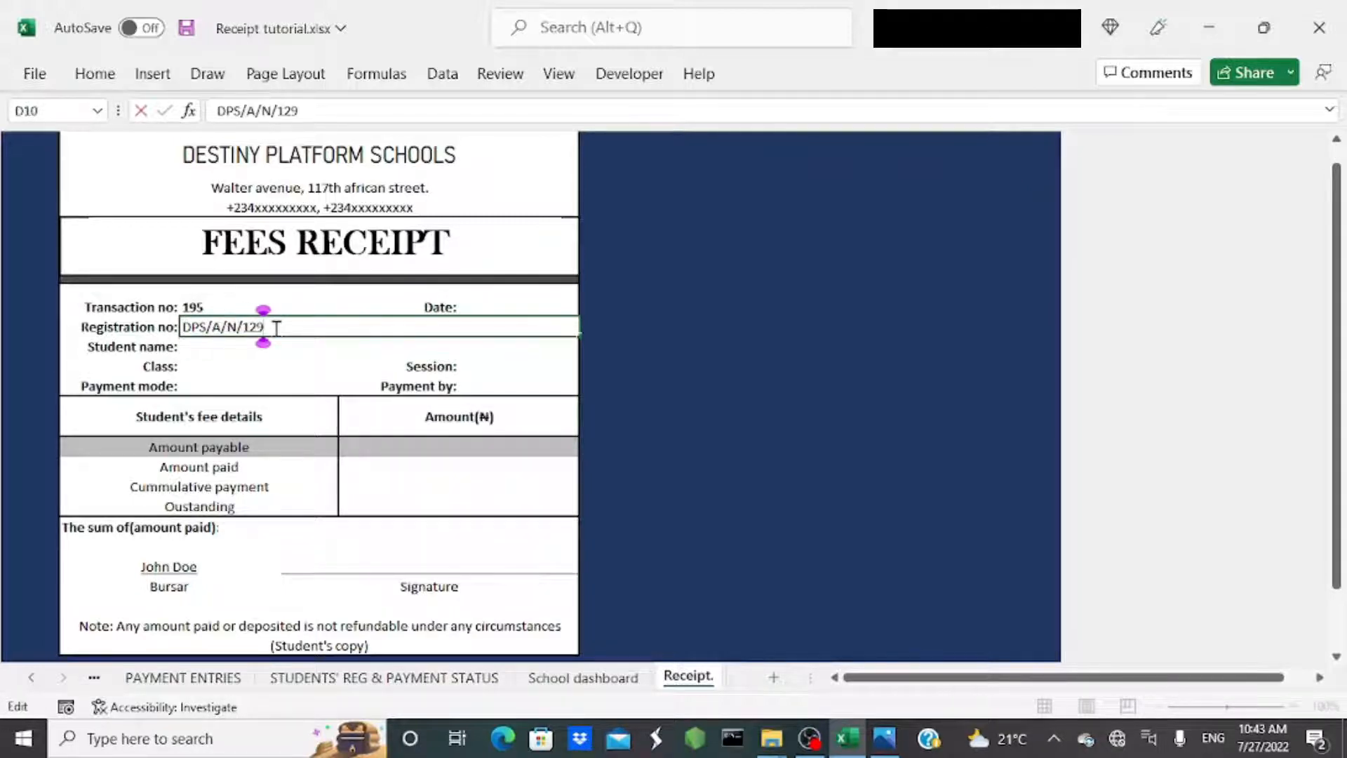
{"action": "key", "text": "Return"}
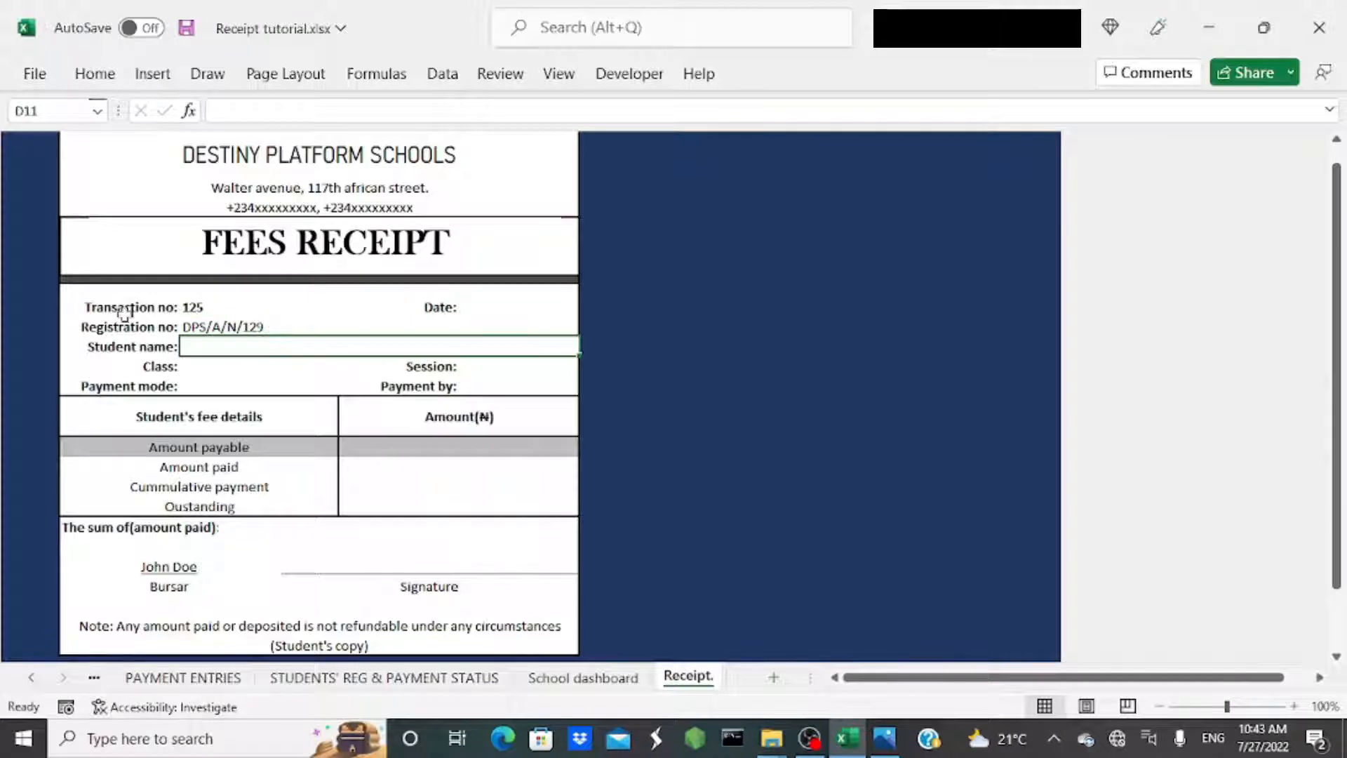
{"action": "left_click", "coordinate": [280, 328]}
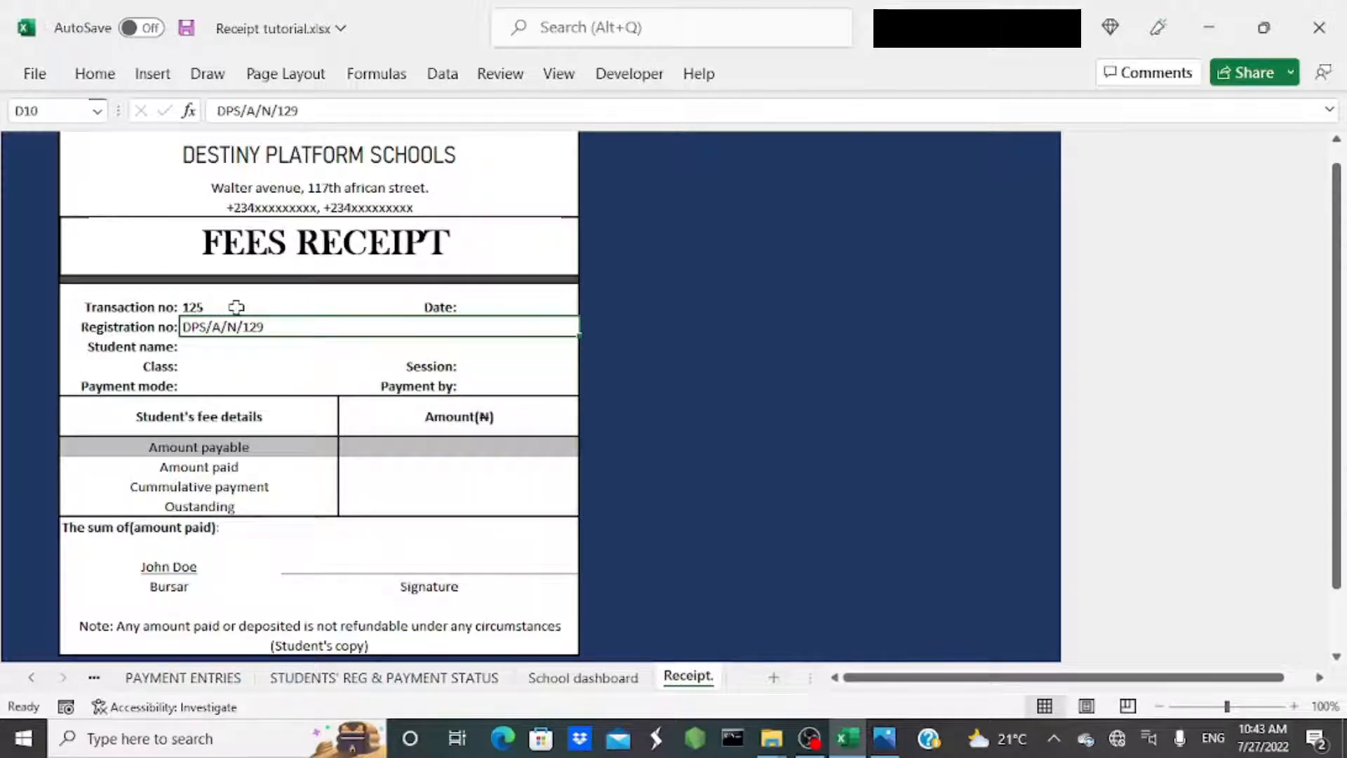
{"action": "left_click", "coordinate": [229, 306]}
Start an XLOOKUP formula for the receipt's Student name with the registration number cell $D$10 as absolute lookup value.
{"action": "left_click", "coordinate": [235, 346]}
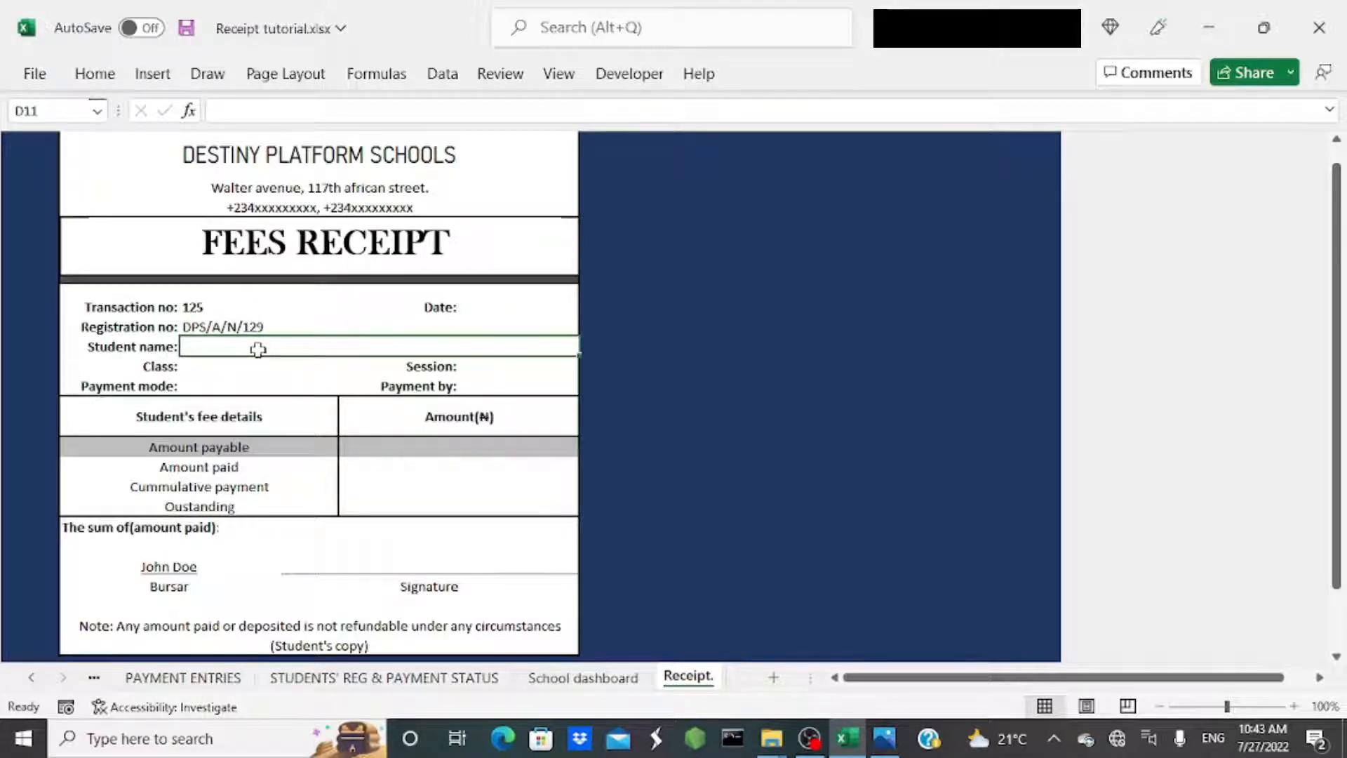
{"action": "type", "text": "="}
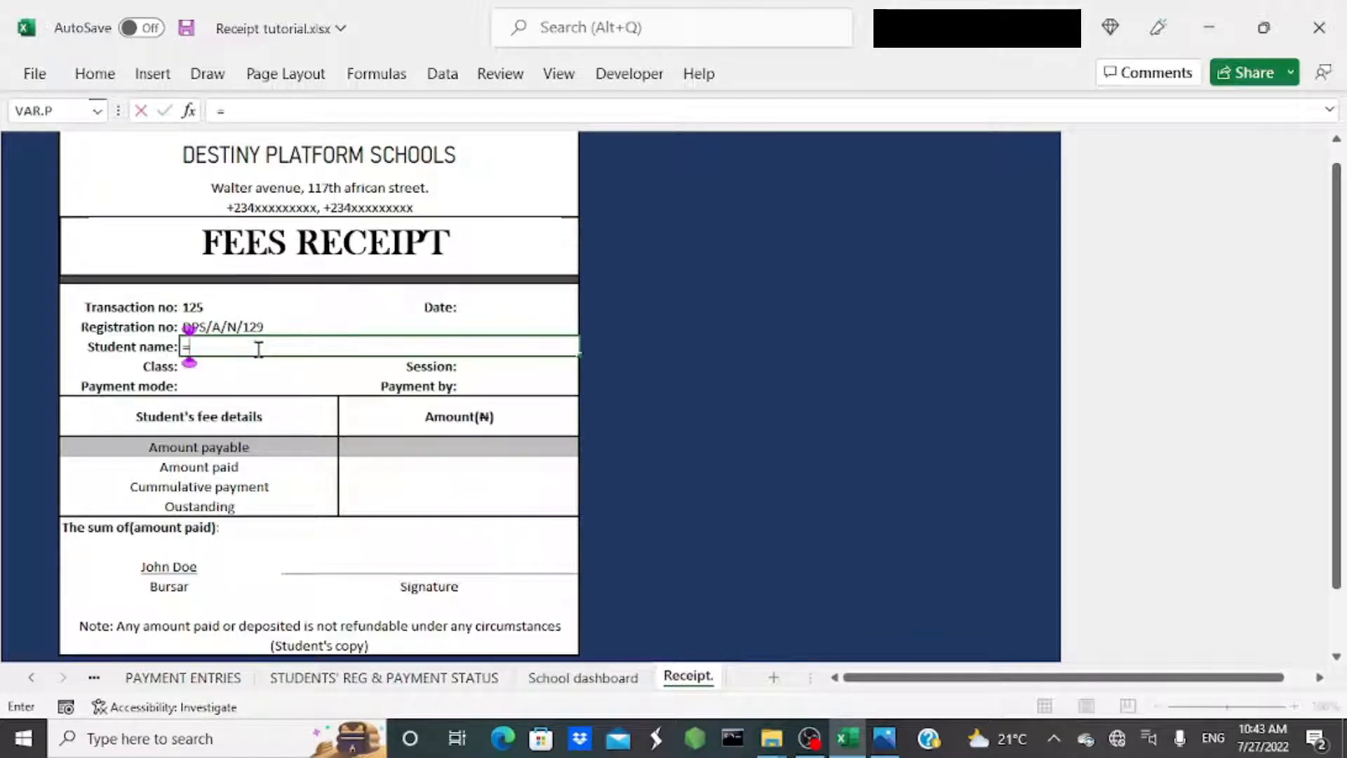
{"action": "type", "text": "xlook"}
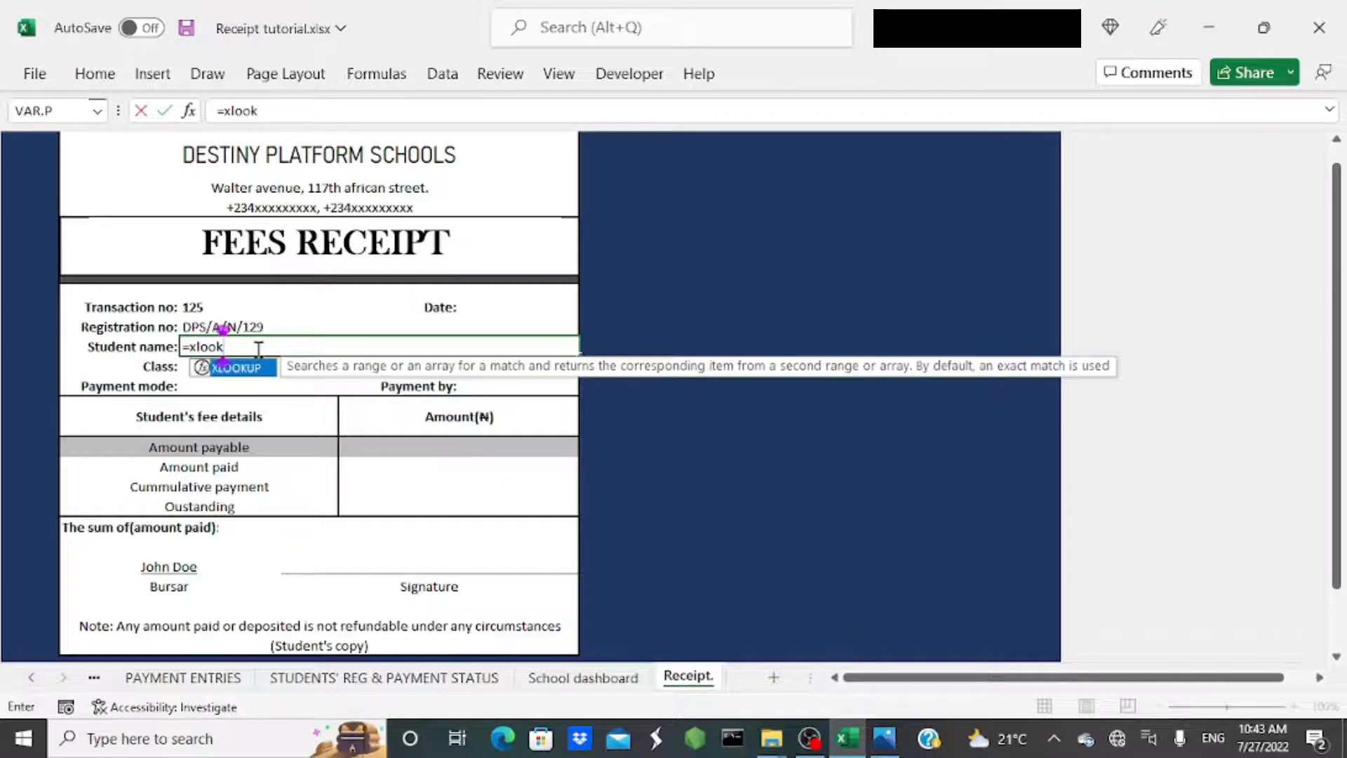
{"action": "double_click", "coordinate": [237, 369]}
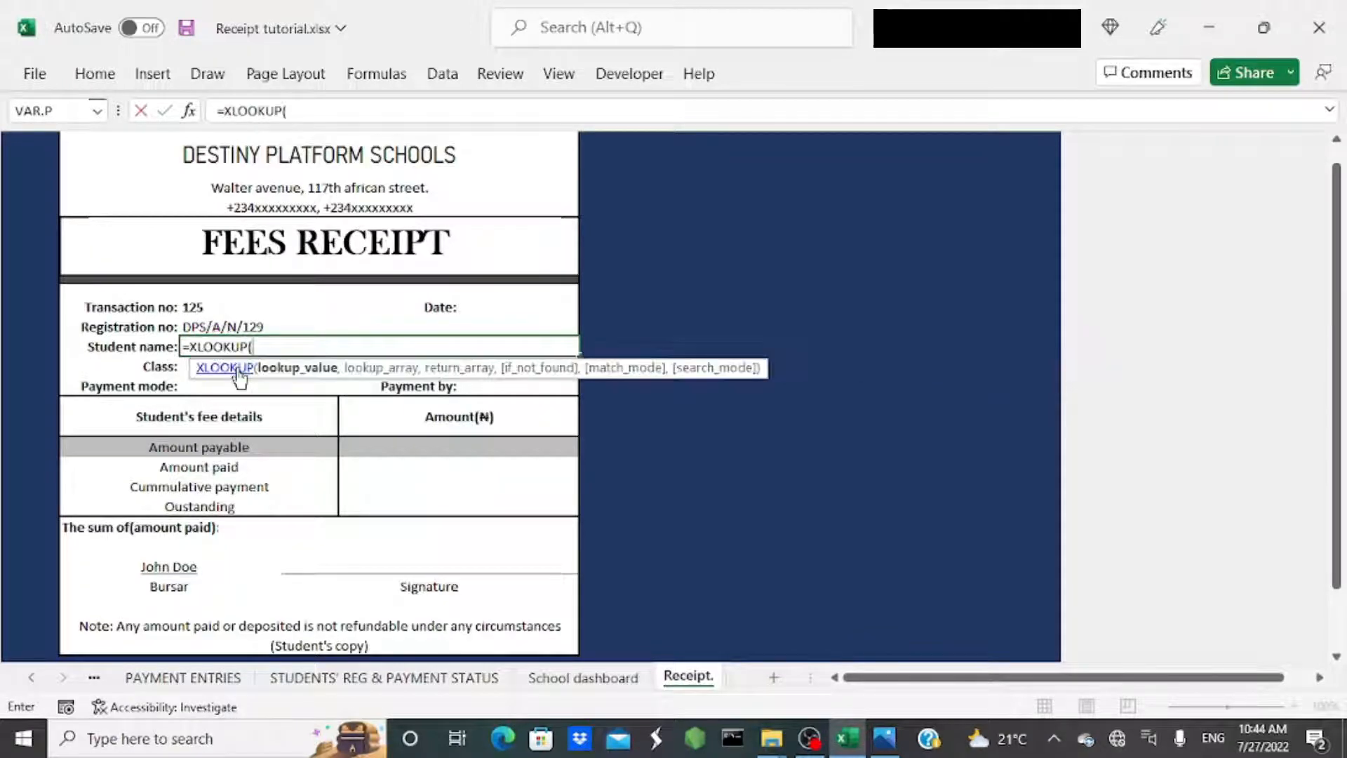
{"action": "left_click", "coordinate": [188, 111]}
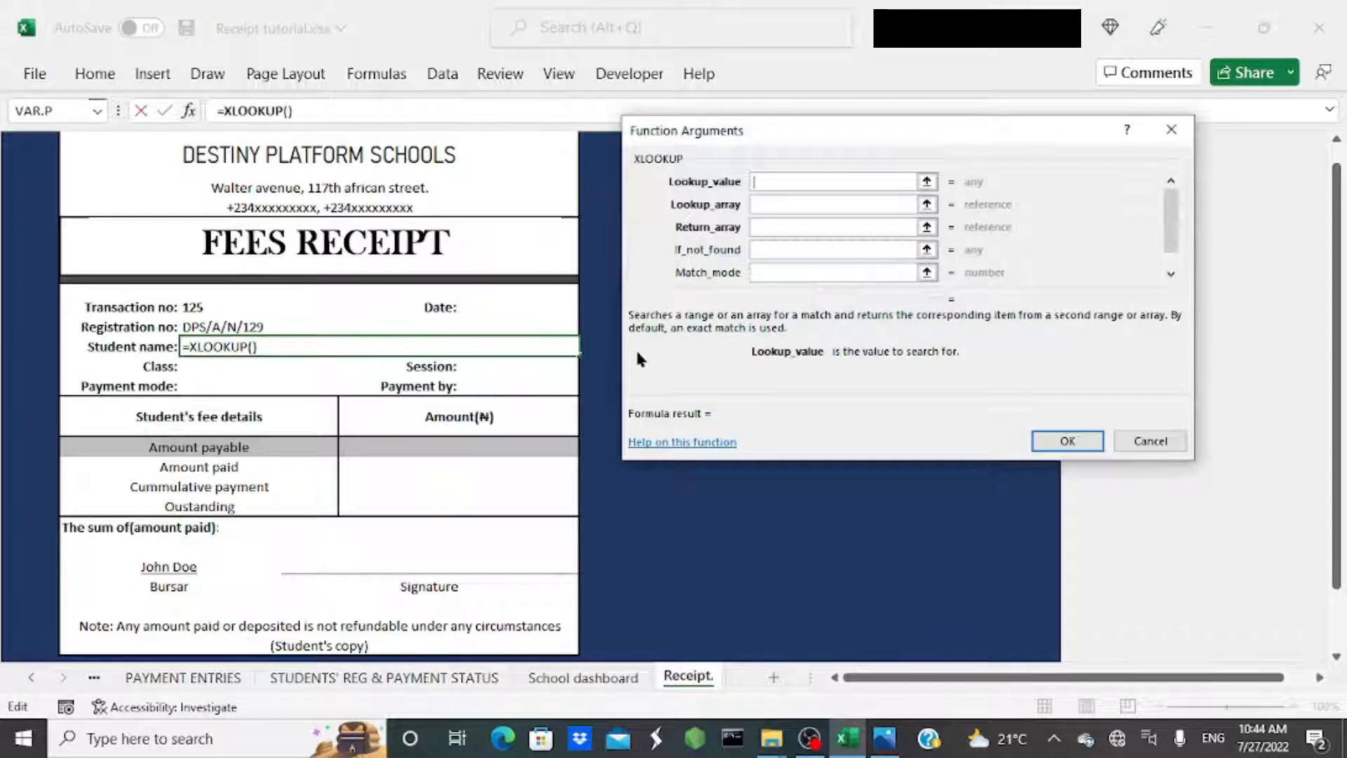
{"action": "left_click", "coordinate": [254, 326]}
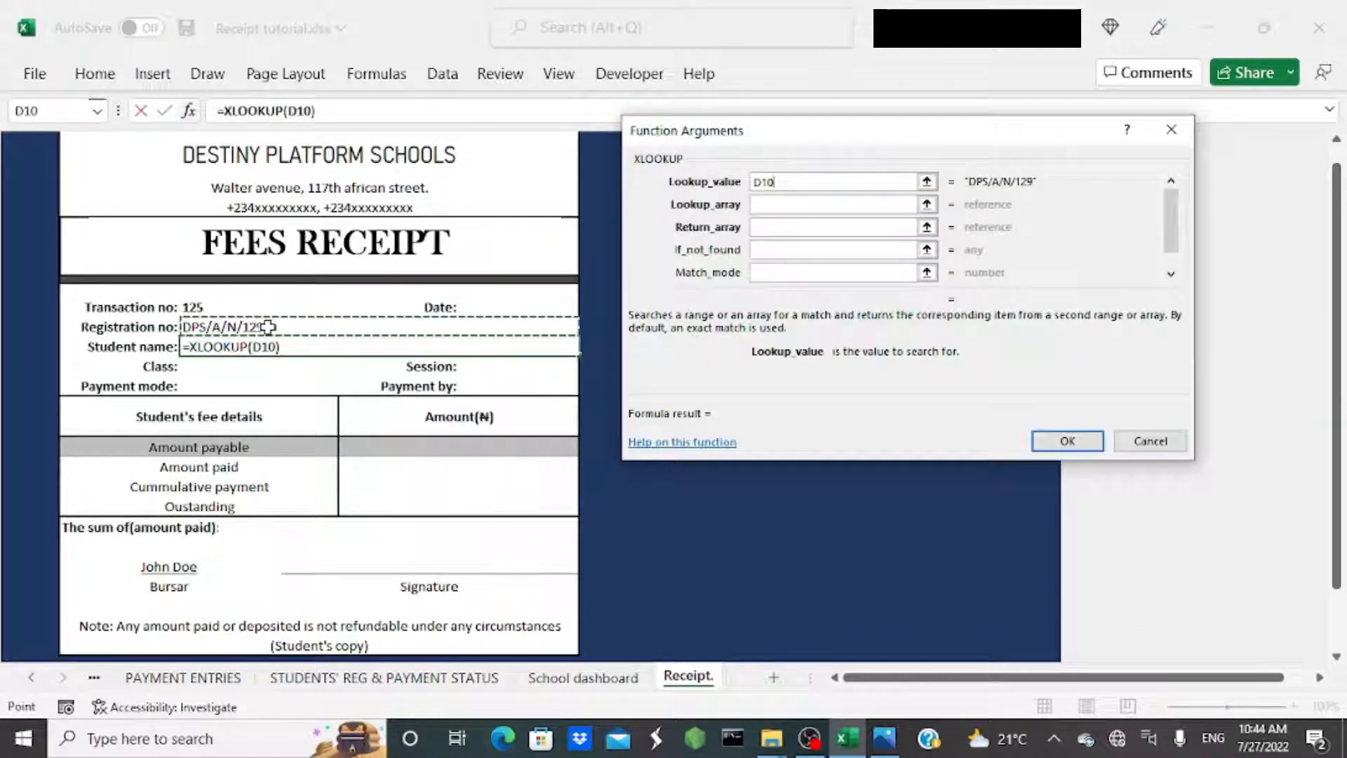
{"action": "key", "text": "F4"}
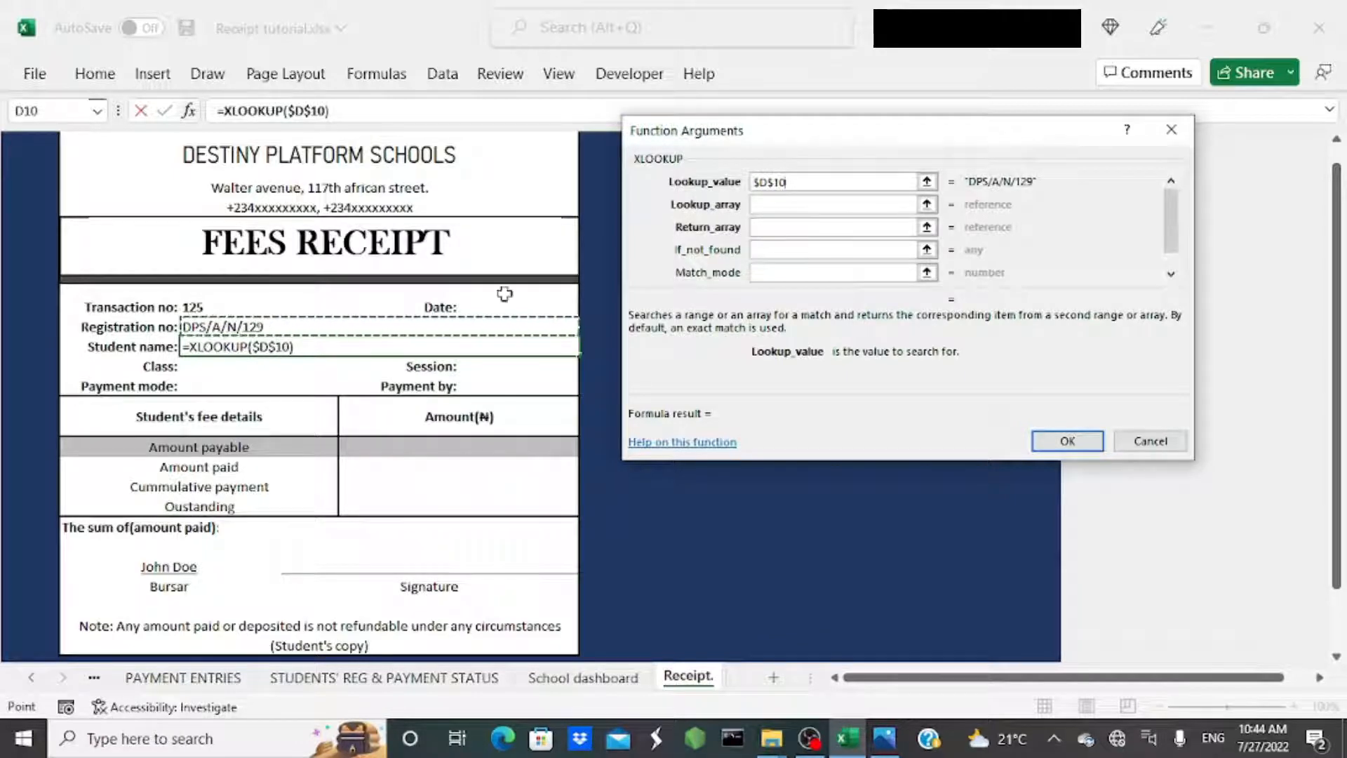
Set the lookup array to the ADMISSION NUMBER range $G$8:$G$201 on the PAYMENT ENTRIES sheet as an absolute reference.
{"action": "left_click", "coordinate": [868, 205]}
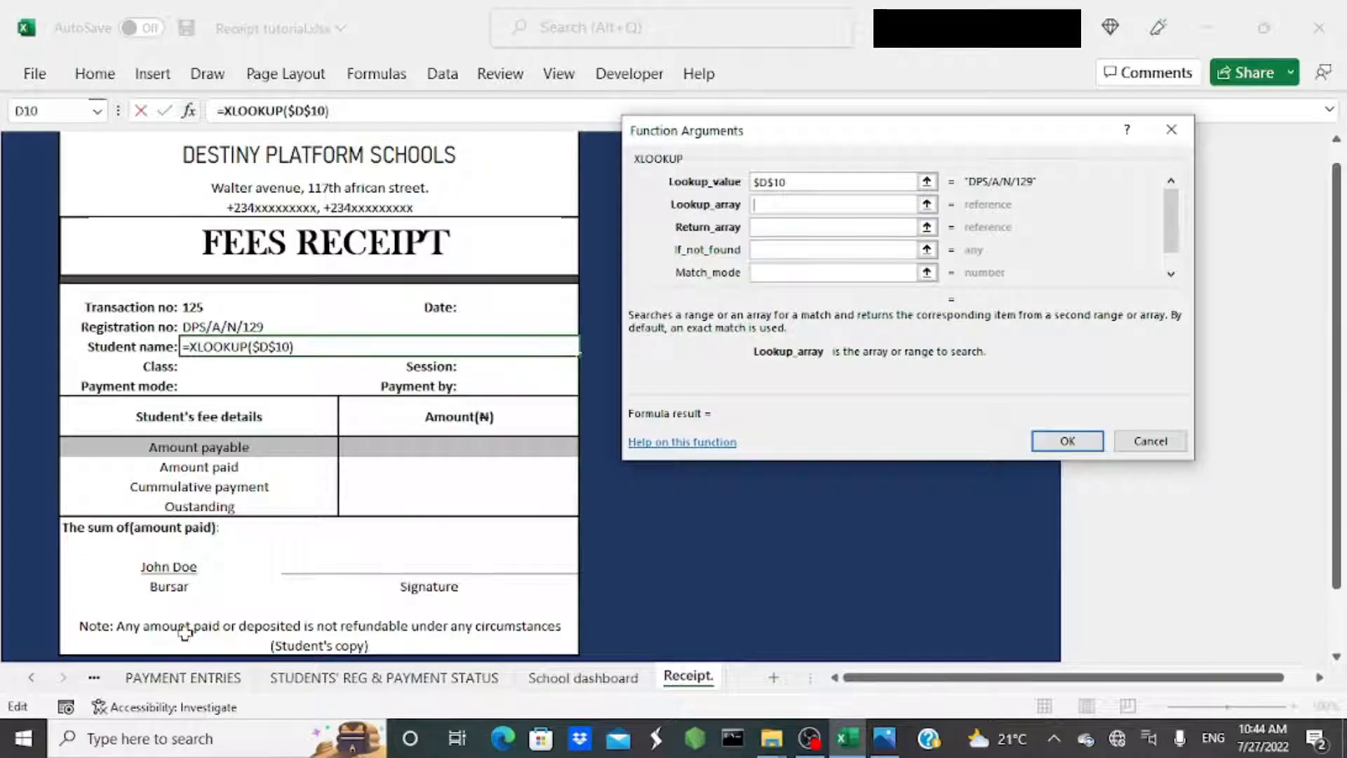
{"action": "left_click", "coordinate": [184, 677]}
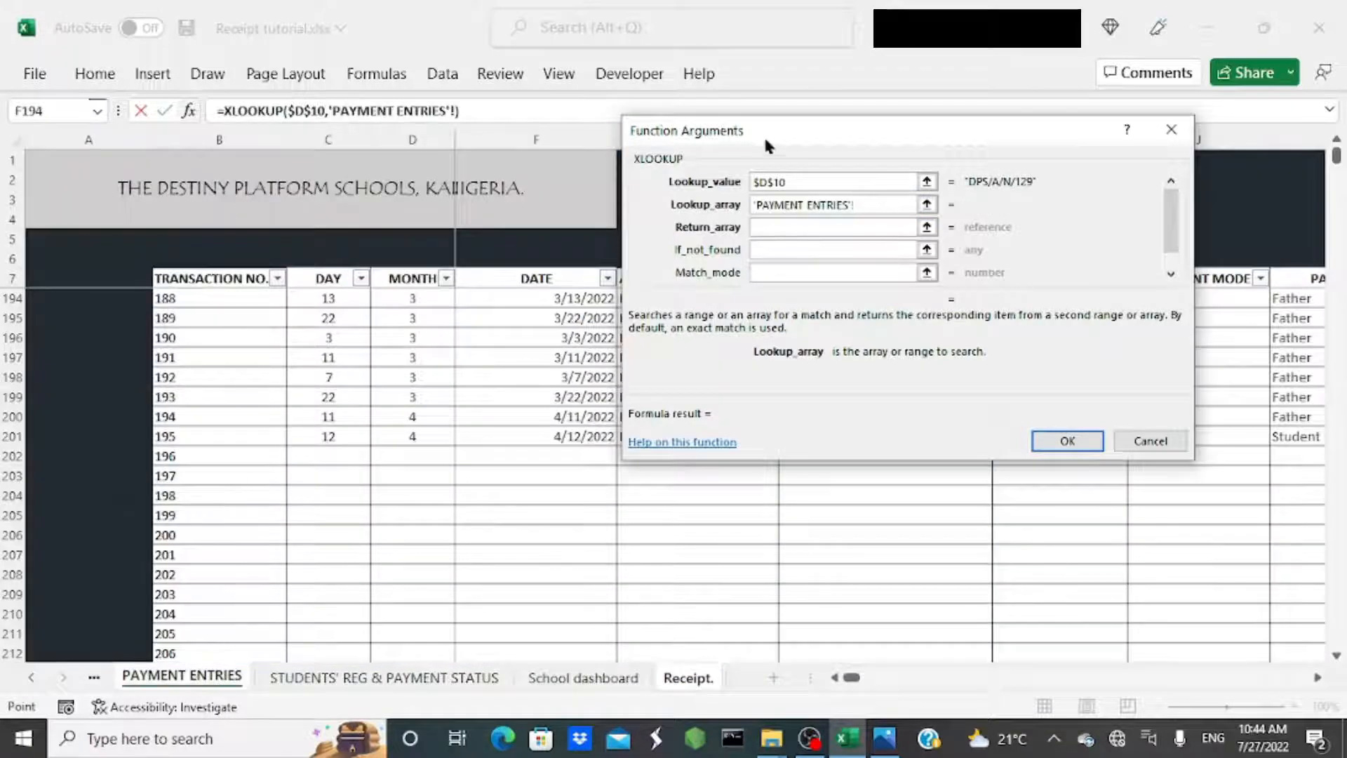
{"action": "left_click_drag", "start_coordinate": [764, 135], "coordinate": [120, 146]}
{"action": "left_click_drag", "start_coordinate": [1336, 155], "coordinate": [1335, 138]}
{"action": "left_click", "coordinate": [732, 302]}
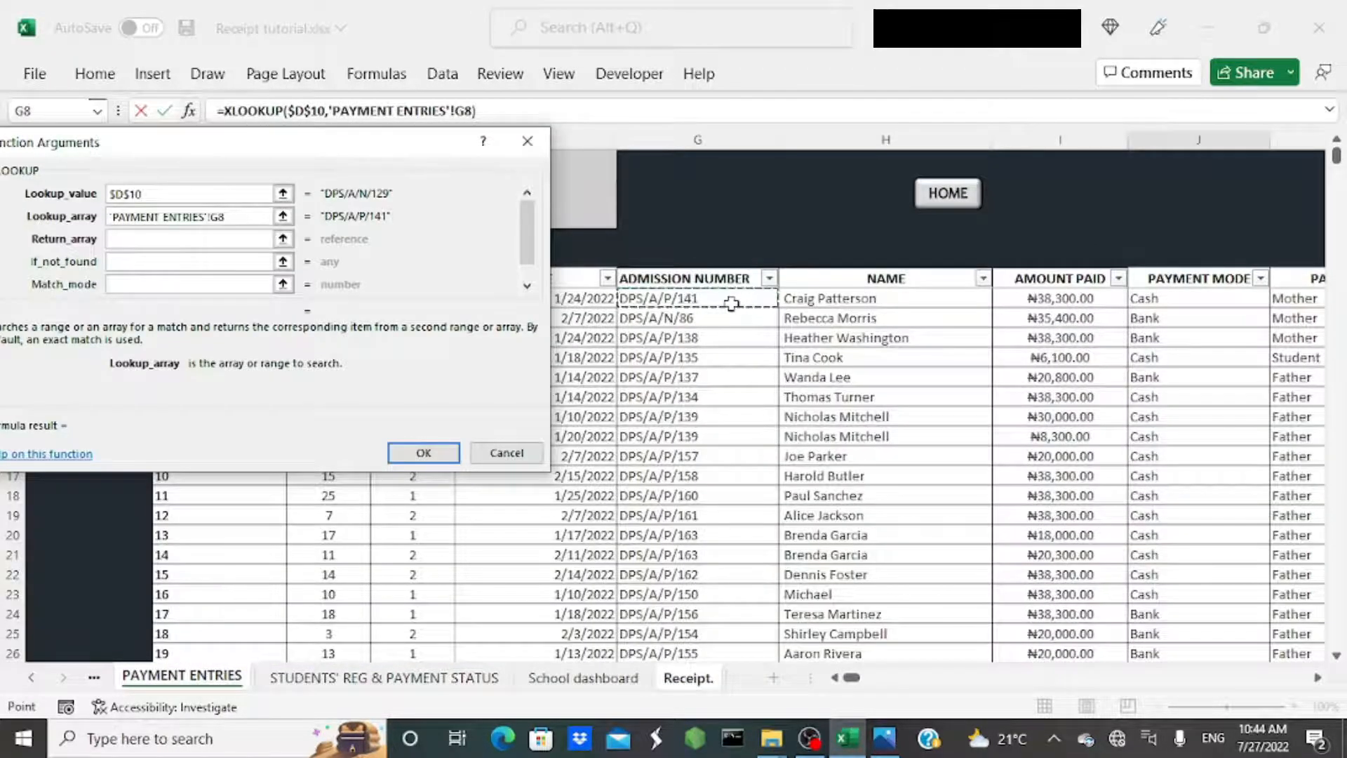
{"action": "key", "text": "ctrl+shift+Down"}
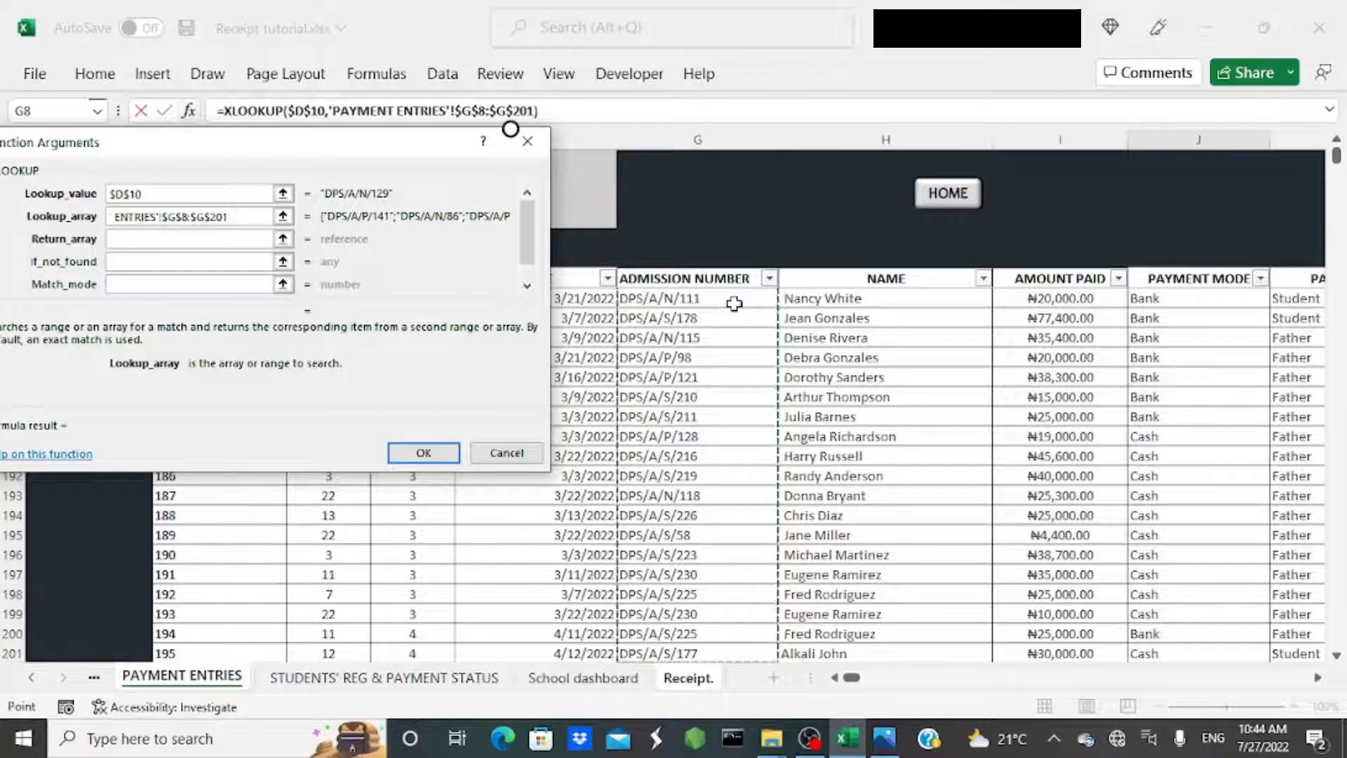
Set the return array to the NAME range $H$8:$H$201 on the PAYMENT ENTRIES sheet as an absolute reference.
{"action": "left_click", "coordinate": [166, 238]}
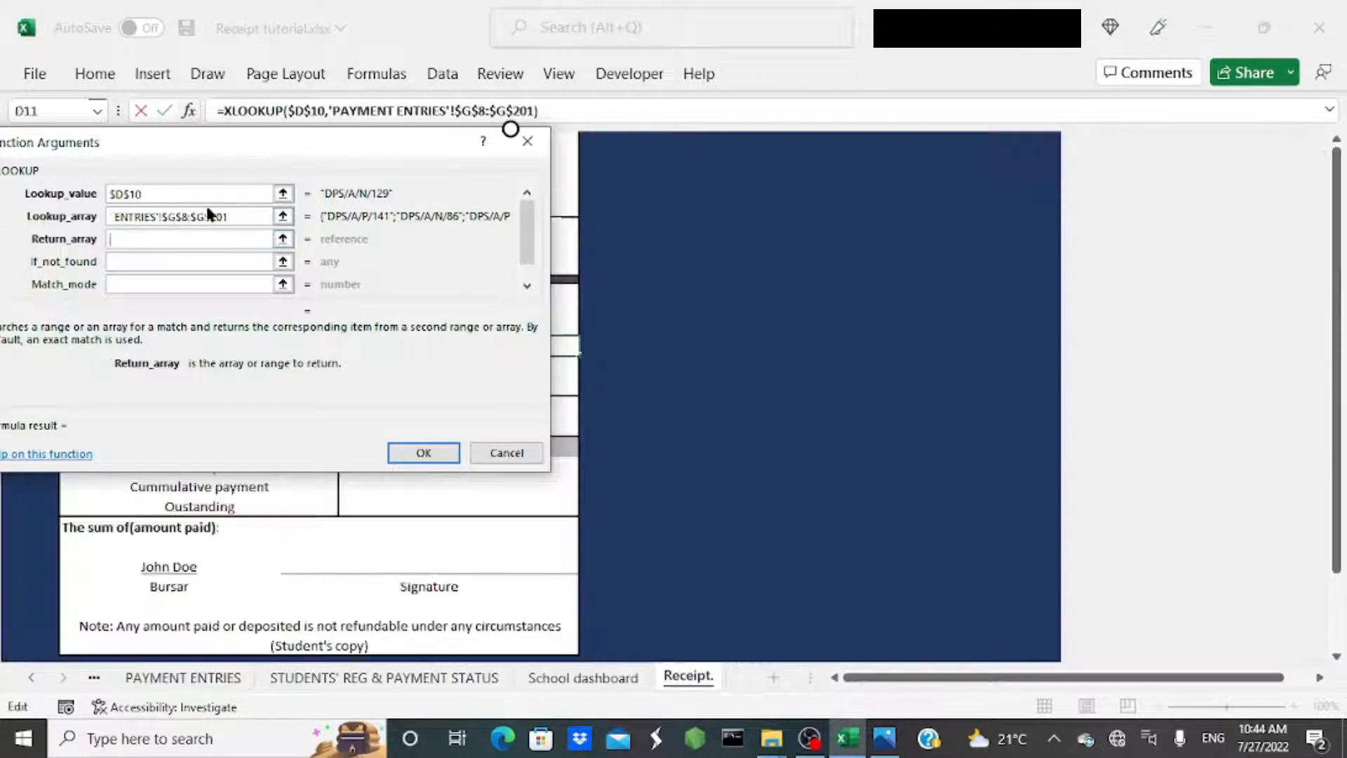
{"action": "left_click_drag", "start_coordinate": [283, 156], "coordinate": [828, 165]}
{"action": "left_click", "coordinate": [212, 679]}
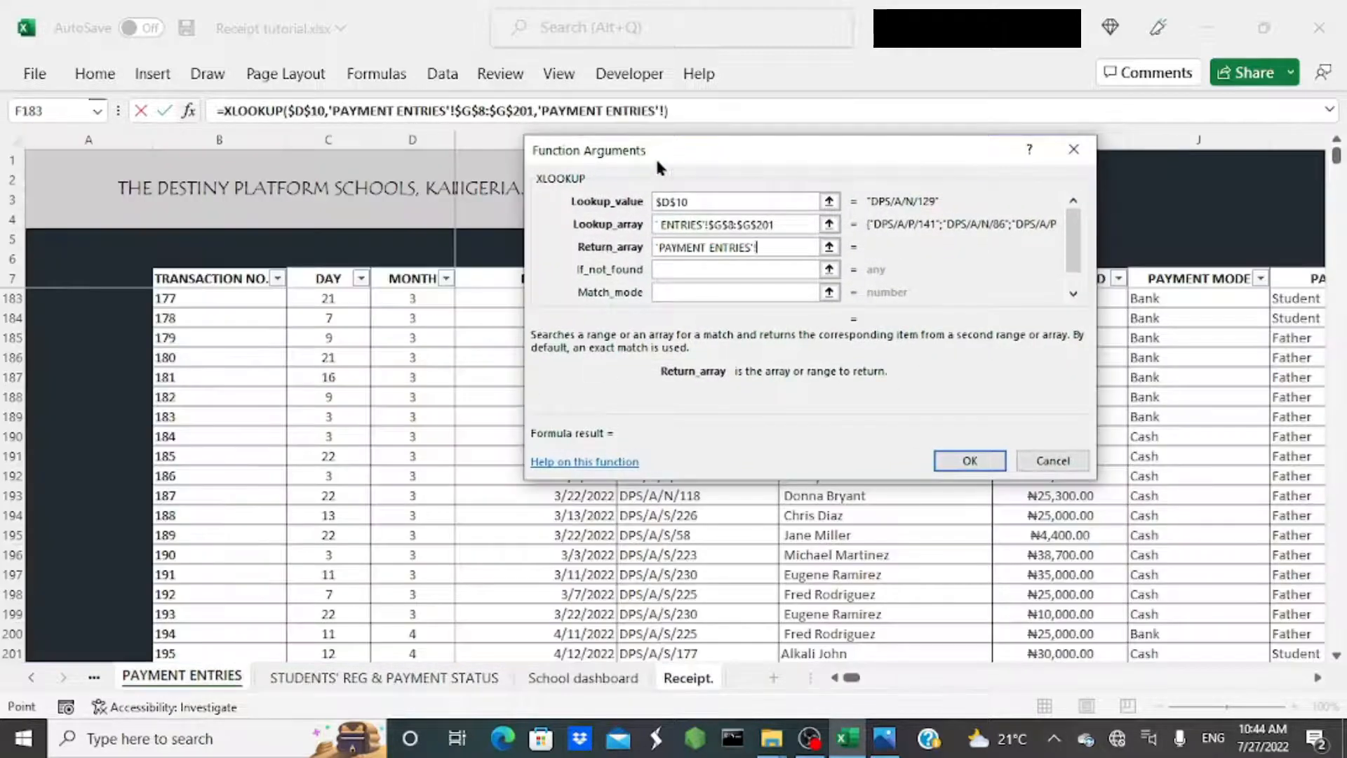
{"action": "left_click_drag", "start_coordinate": [655, 157], "coordinate": [54, 173]}
{"action": "scroll", "coordinate": [918, 465], "scroll_direction": "up", "scroll_amount": 1}
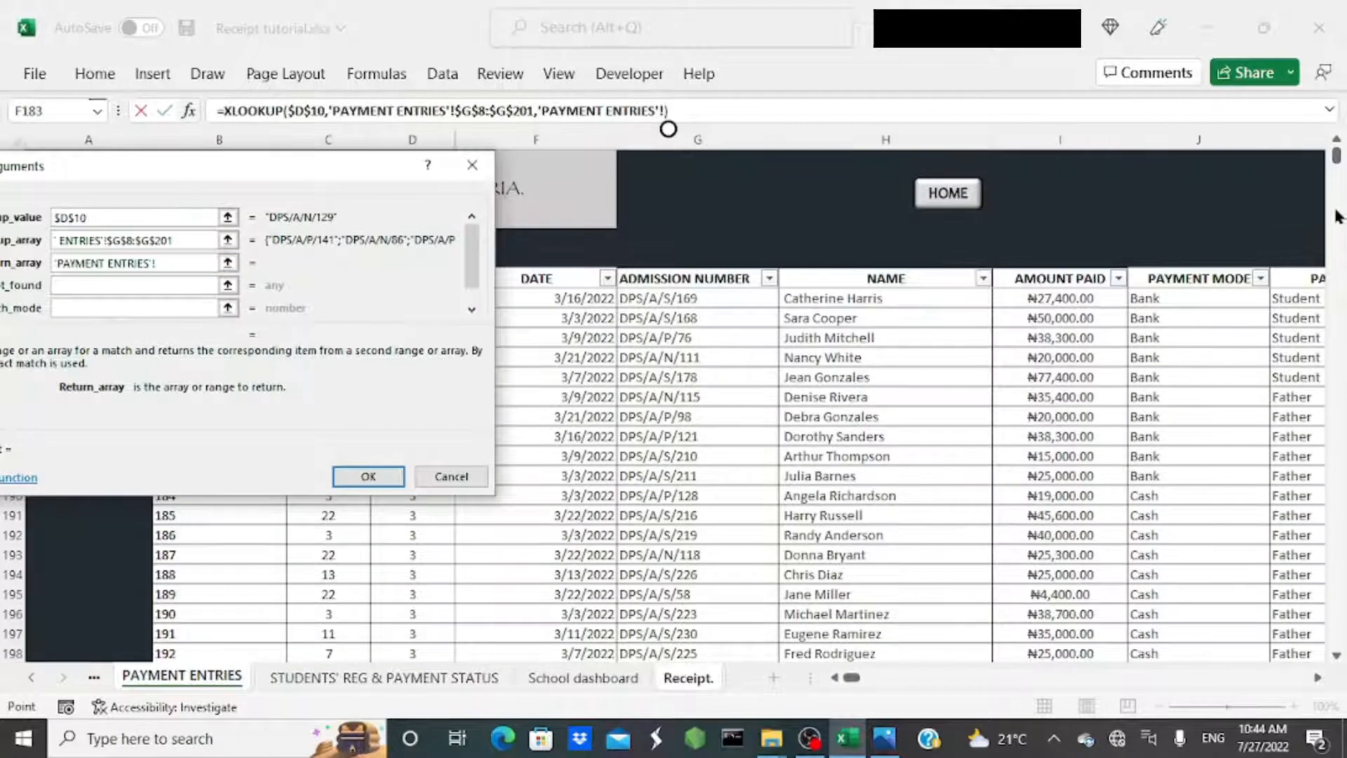
{"action": "left_click_drag", "start_coordinate": [1337, 158], "coordinate": [1337, 147]}
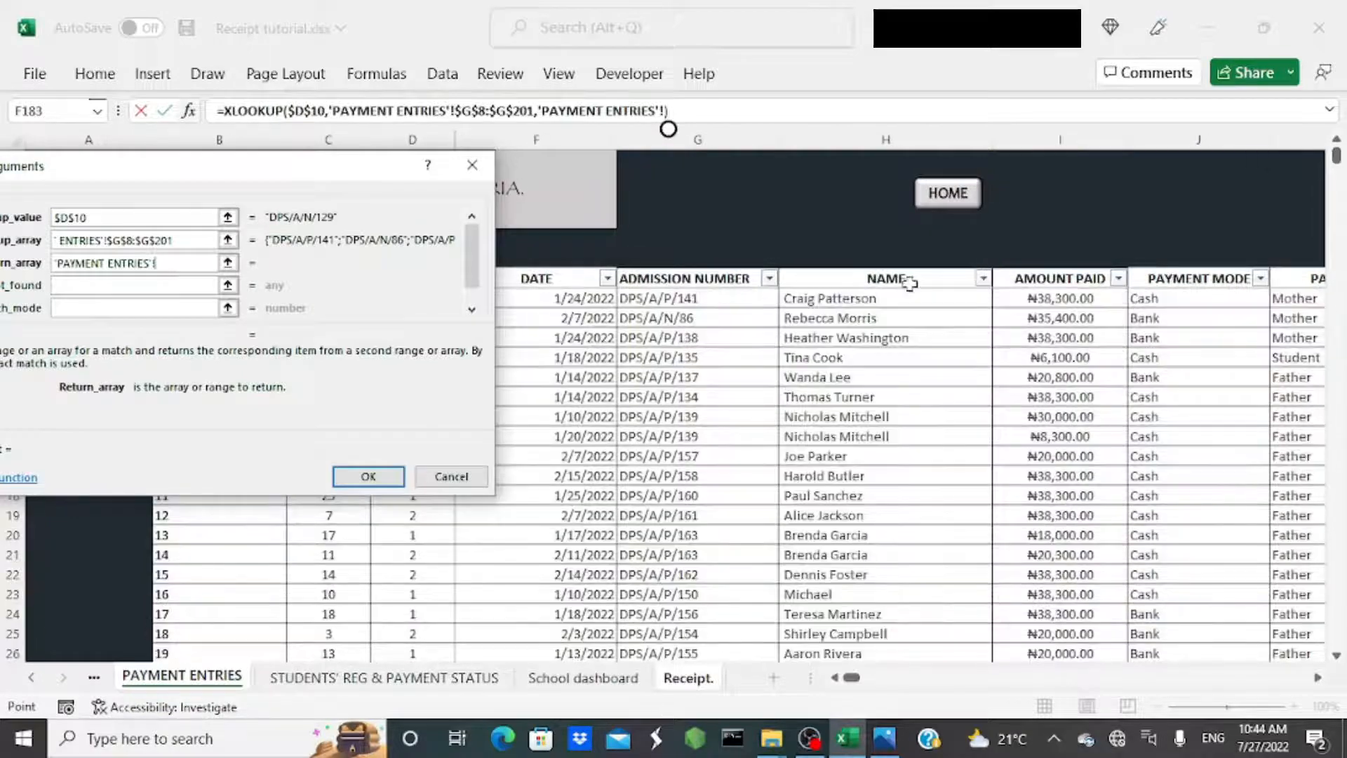
{"action": "left_click", "coordinate": [910, 302]}
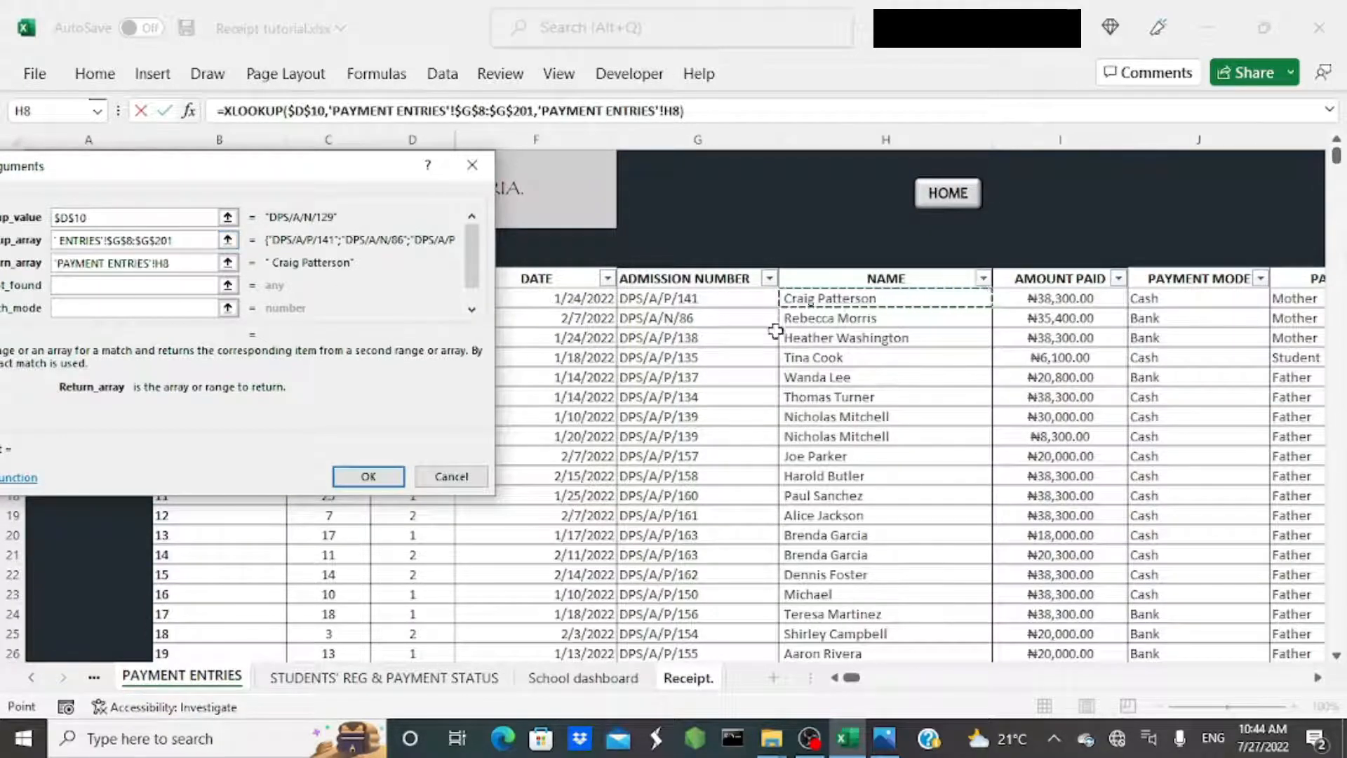
{"action": "left_click_drag", "start_coordinate": [828, 300], "coordinate": [953, 554]}
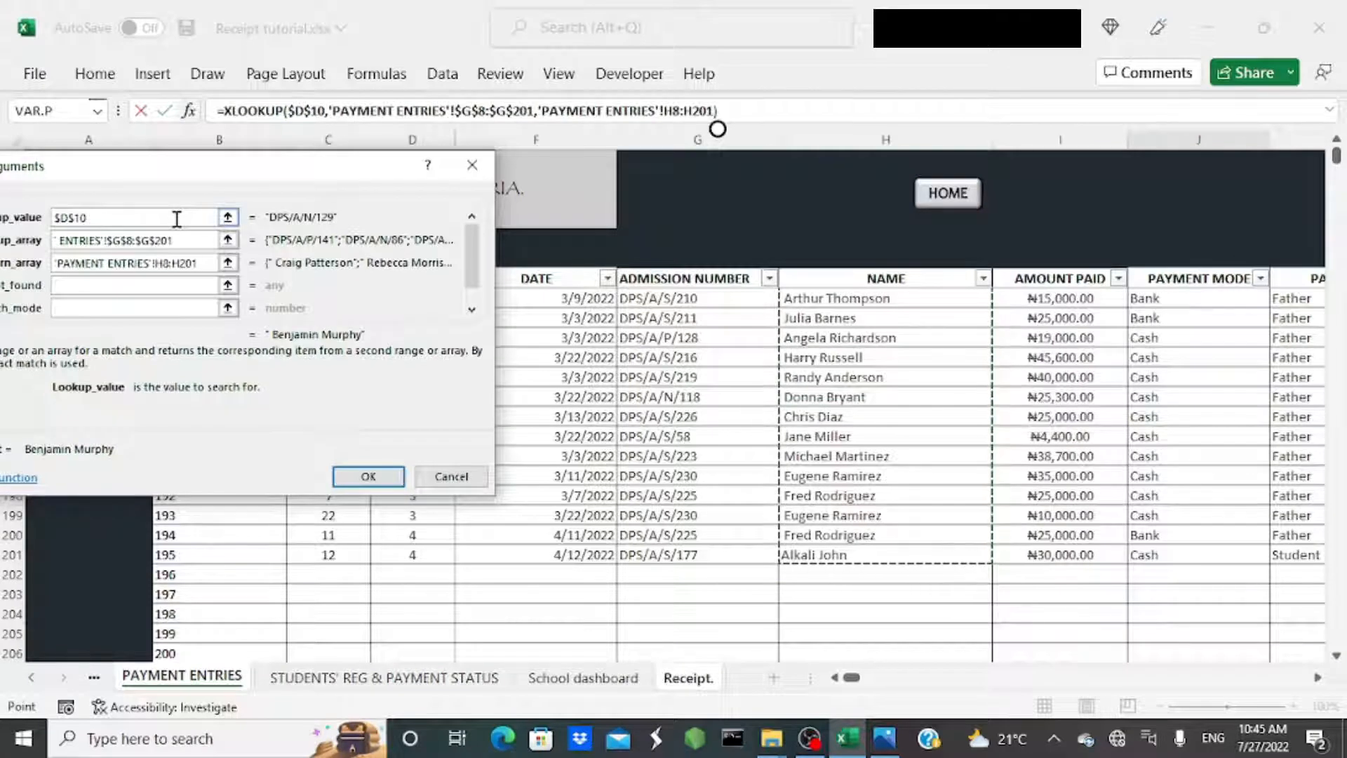
{"action": "key", "text": "F4"}
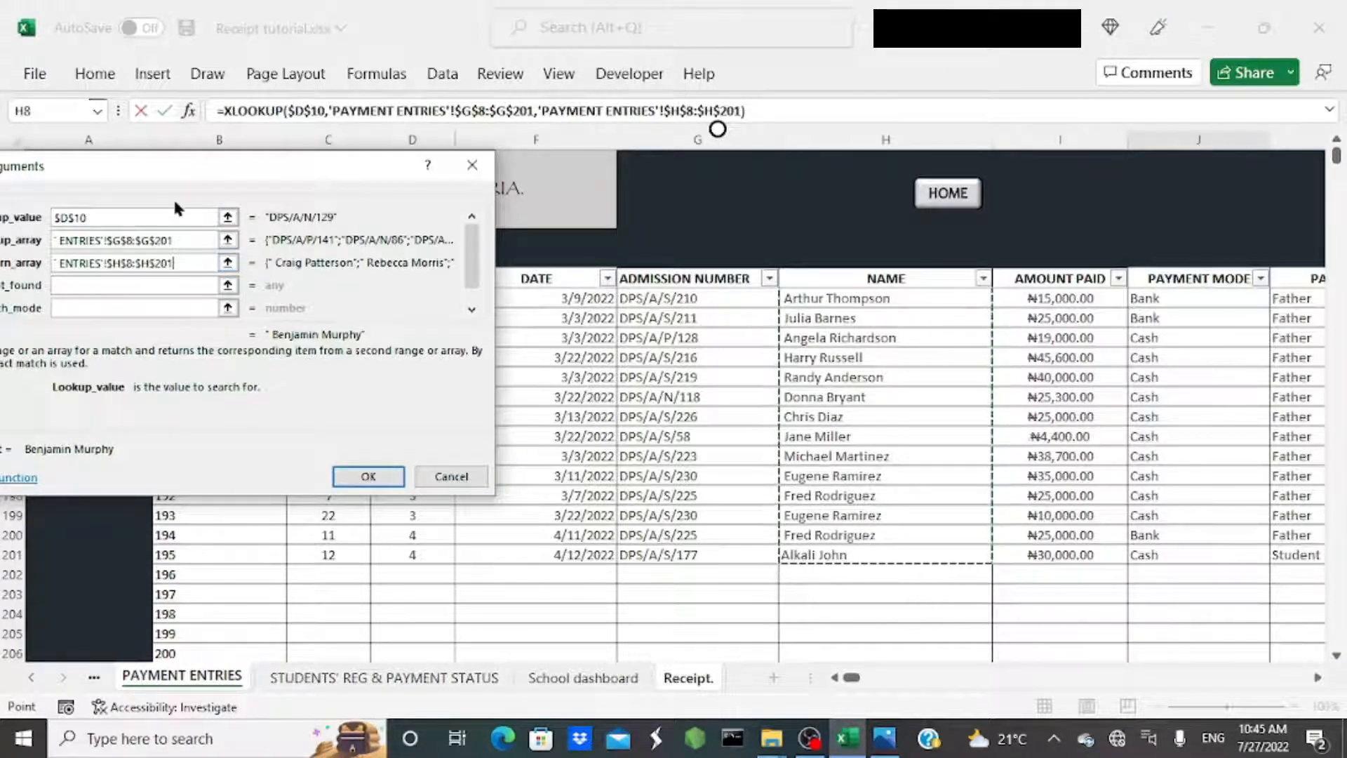
Complete the Student name formula with "" if not found, match mode 0 and search mode -1.
{"action": "left_click_drag", "start_coordinate": [175, 203], "coordinate": [401, 179]}
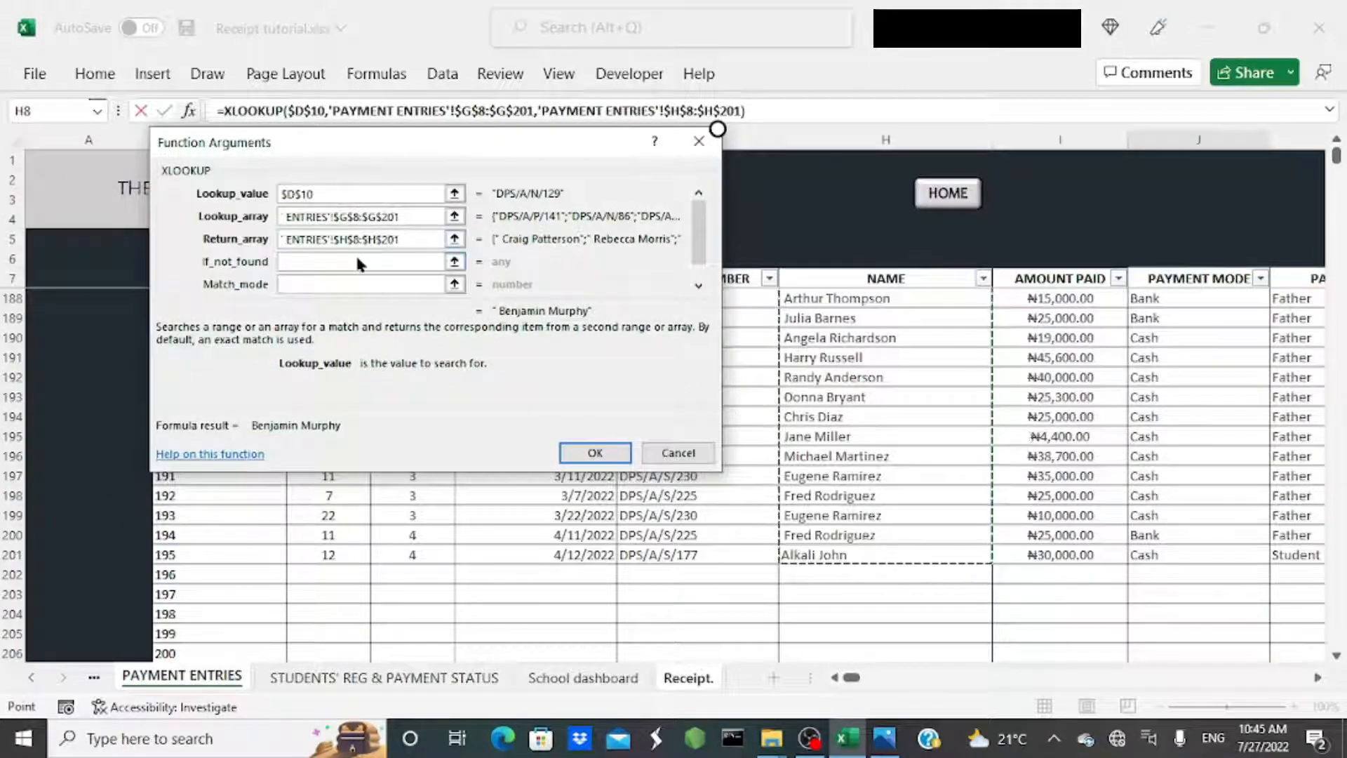
{"action": "left_click", "coordinate": [328, 262]}
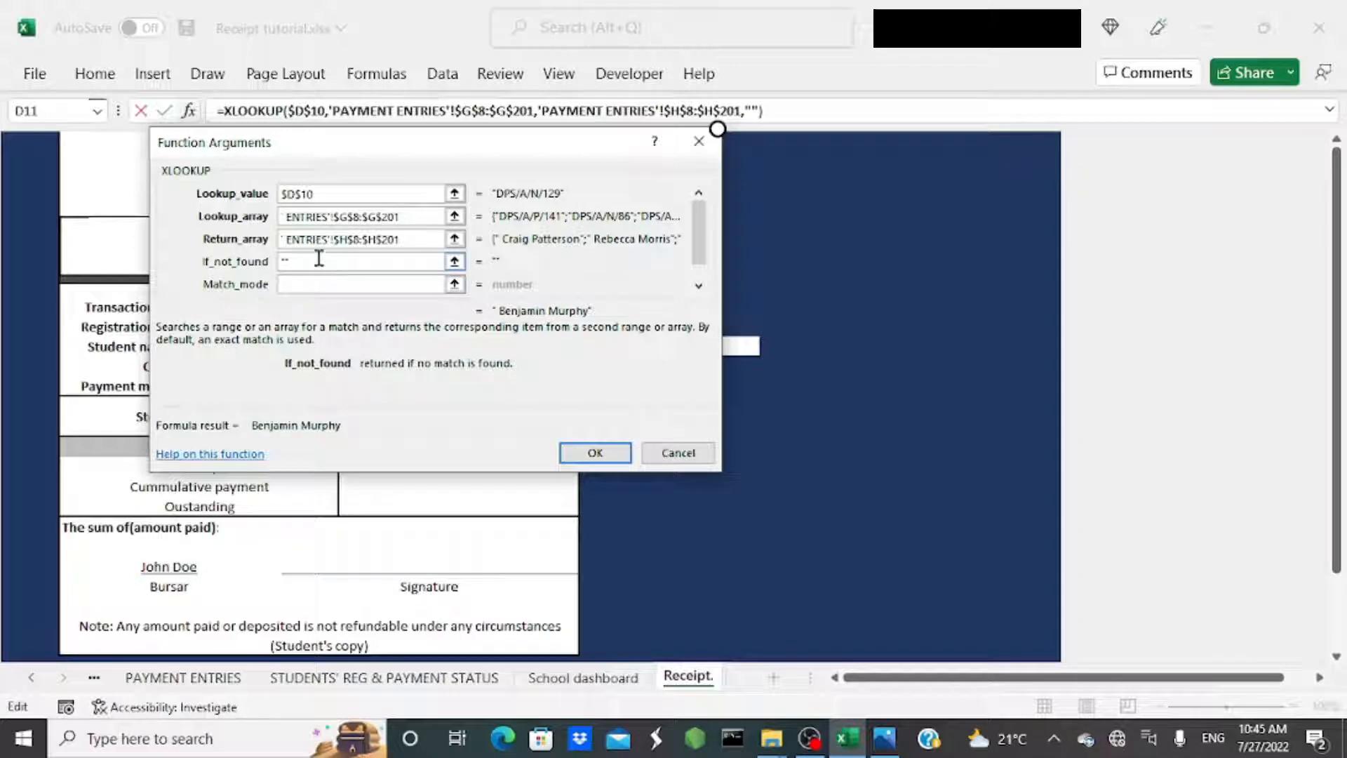
{"action": "left_click", "coordinate": [412, 284]}
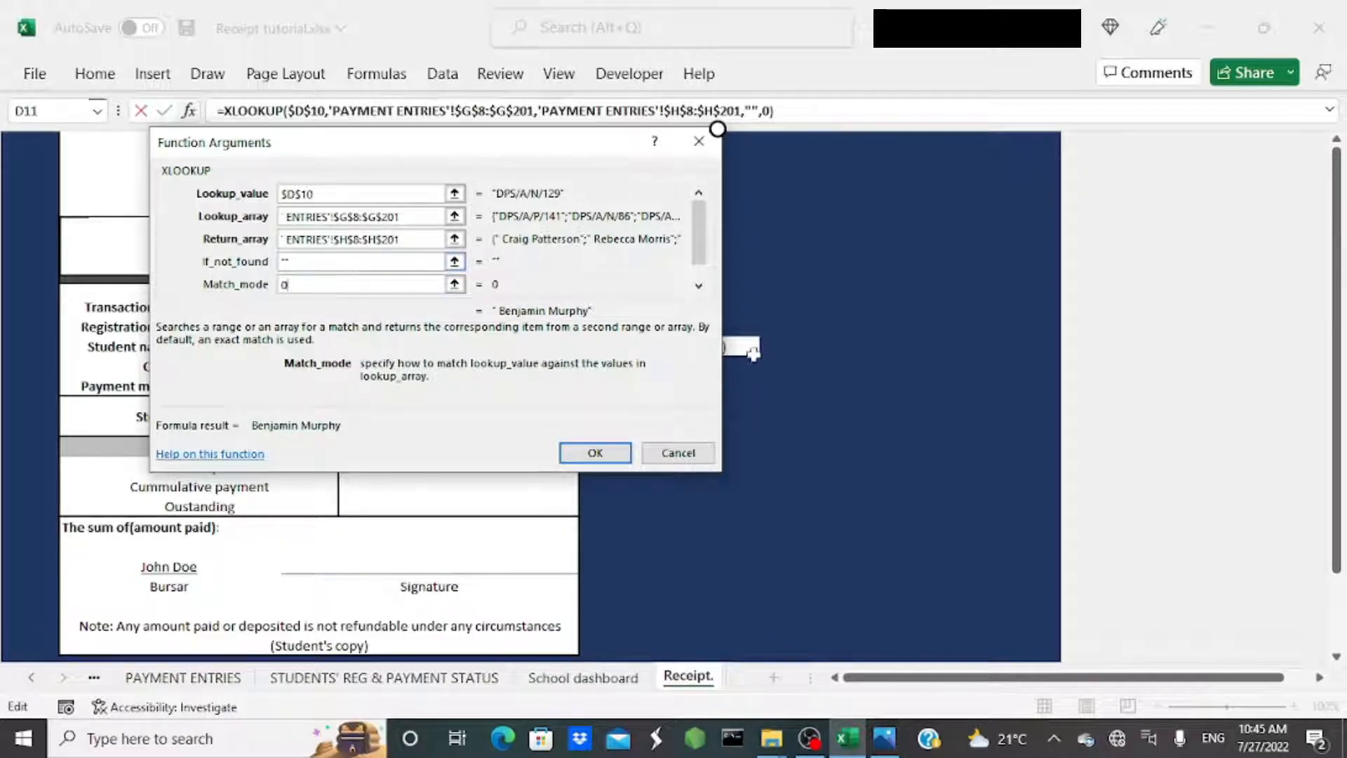
{"action": "key", "text": "Tab"}
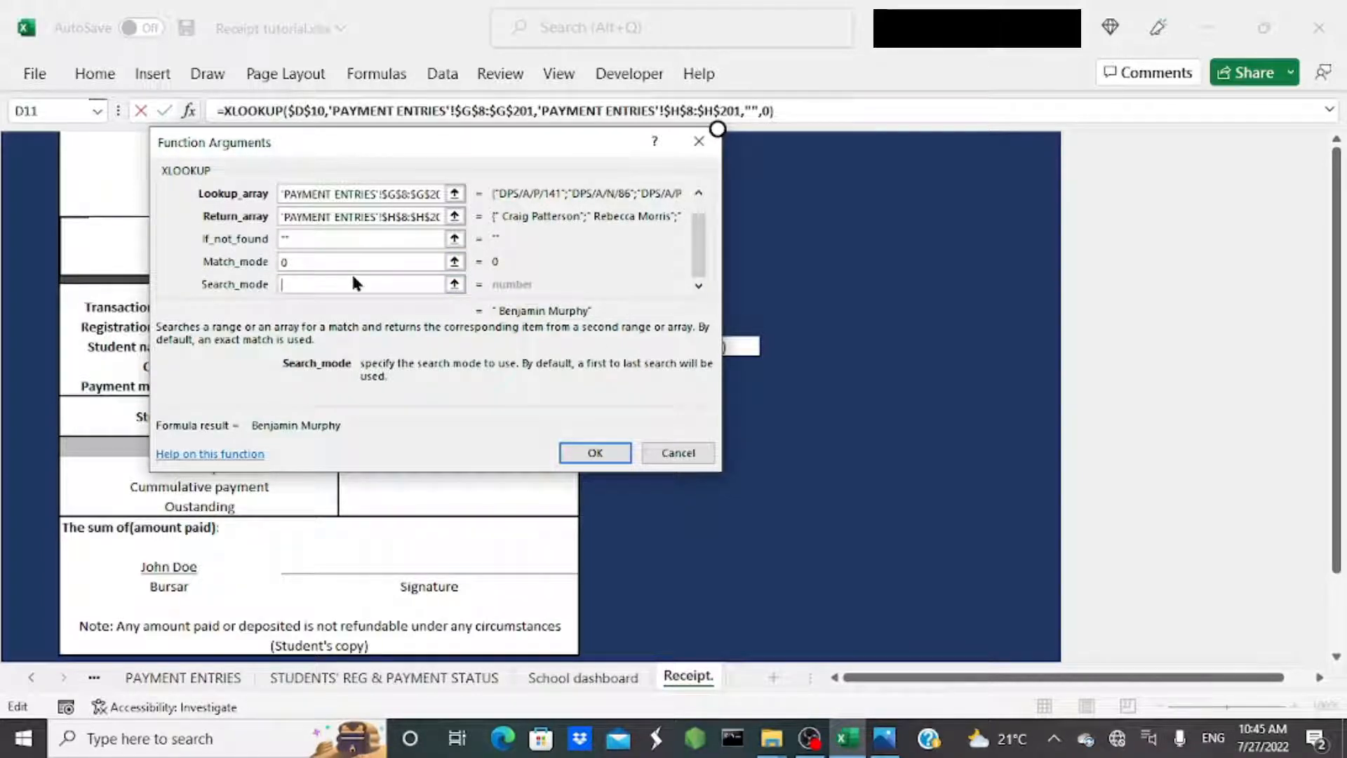
{"action": "type", "text": "-1"}
{"action": "left_click", "coordinate": [594, 453]}
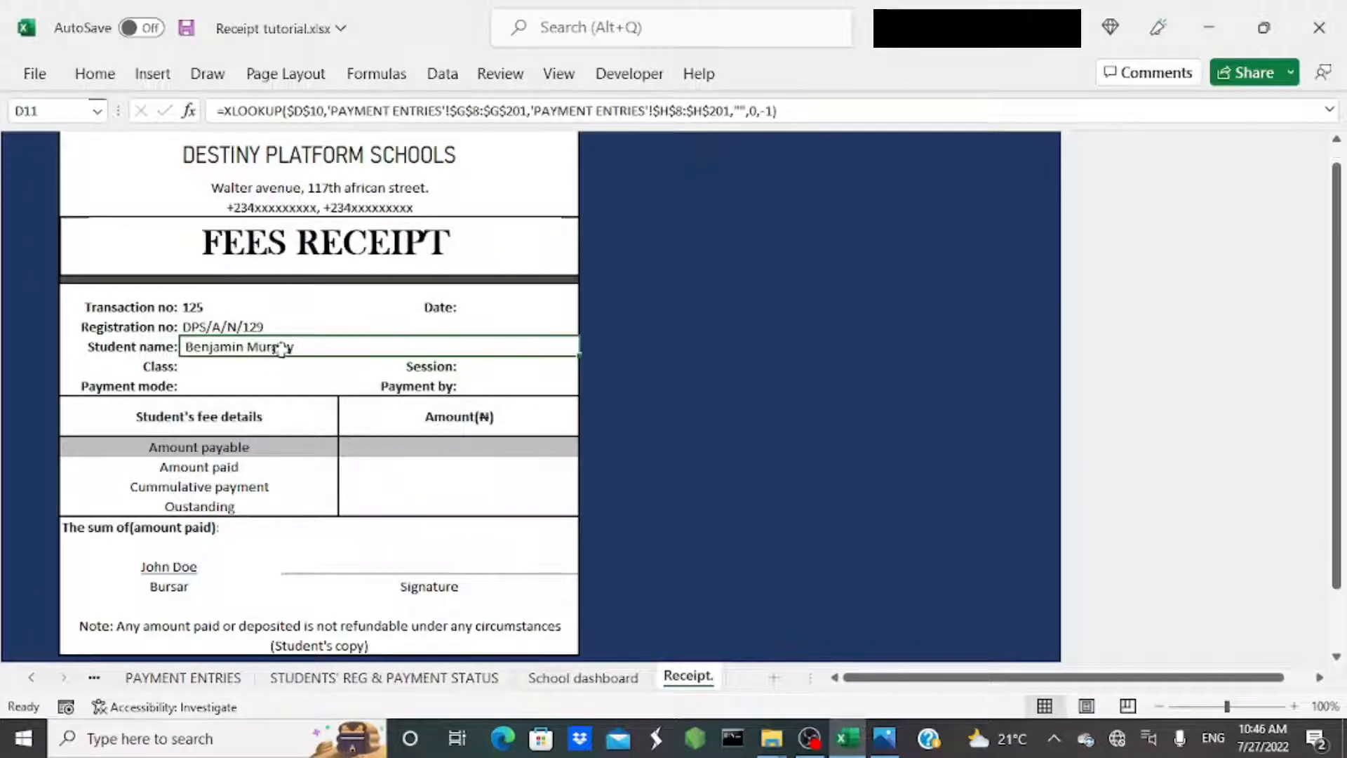
Clear the receipt's registration number to test the lookups with an empty value.
{"action": "left_click", "coordinate": [272, 325]}
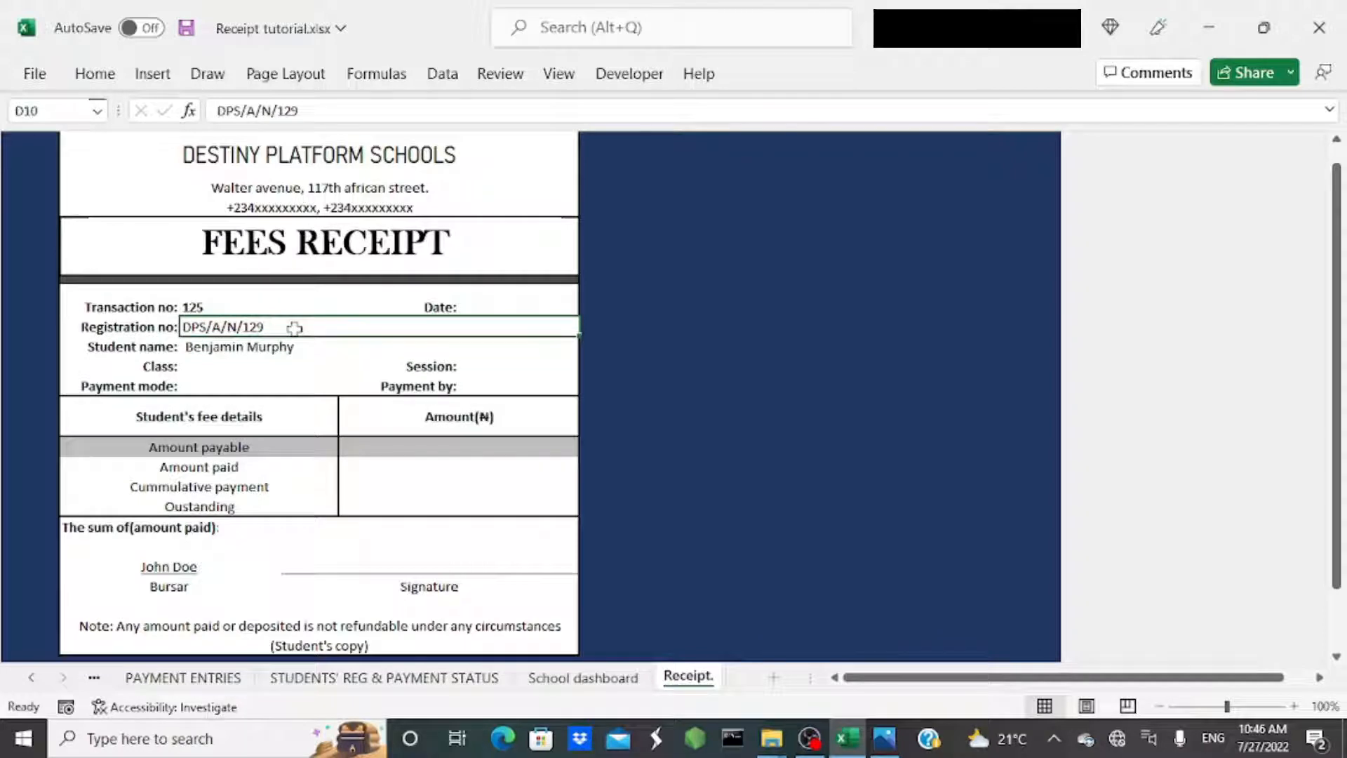
{"action": "double_click", "coordinate": [294, 327]}
{"action": "key", "text": "BackSpace"}
{"action": "key", "text": "BackSpace"}
{"action": "key", "text": "BackSpace"}
{"action": "key", "text": "BackSpace"}
{"action": "key", "text": "BackSpace"}
{"action": "key", "text": "BackSpace"}
{"action": "key", "text": "BackSpace"}
{"action": "key", "text": "BackSpace"}
{"action": "key", "text": "BackSpace"}
{"action": "key", "text": "BackSpace"}
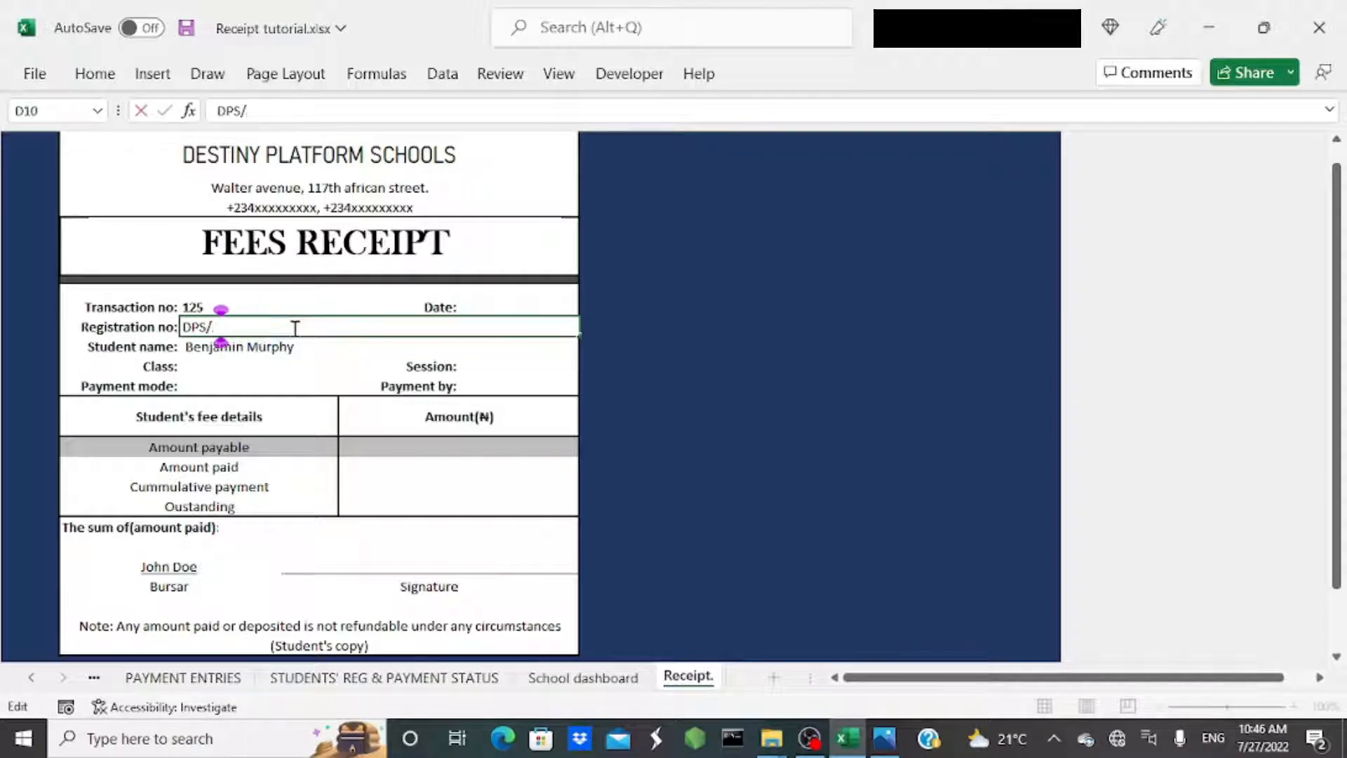
{"action": "key", "text": "Return"}
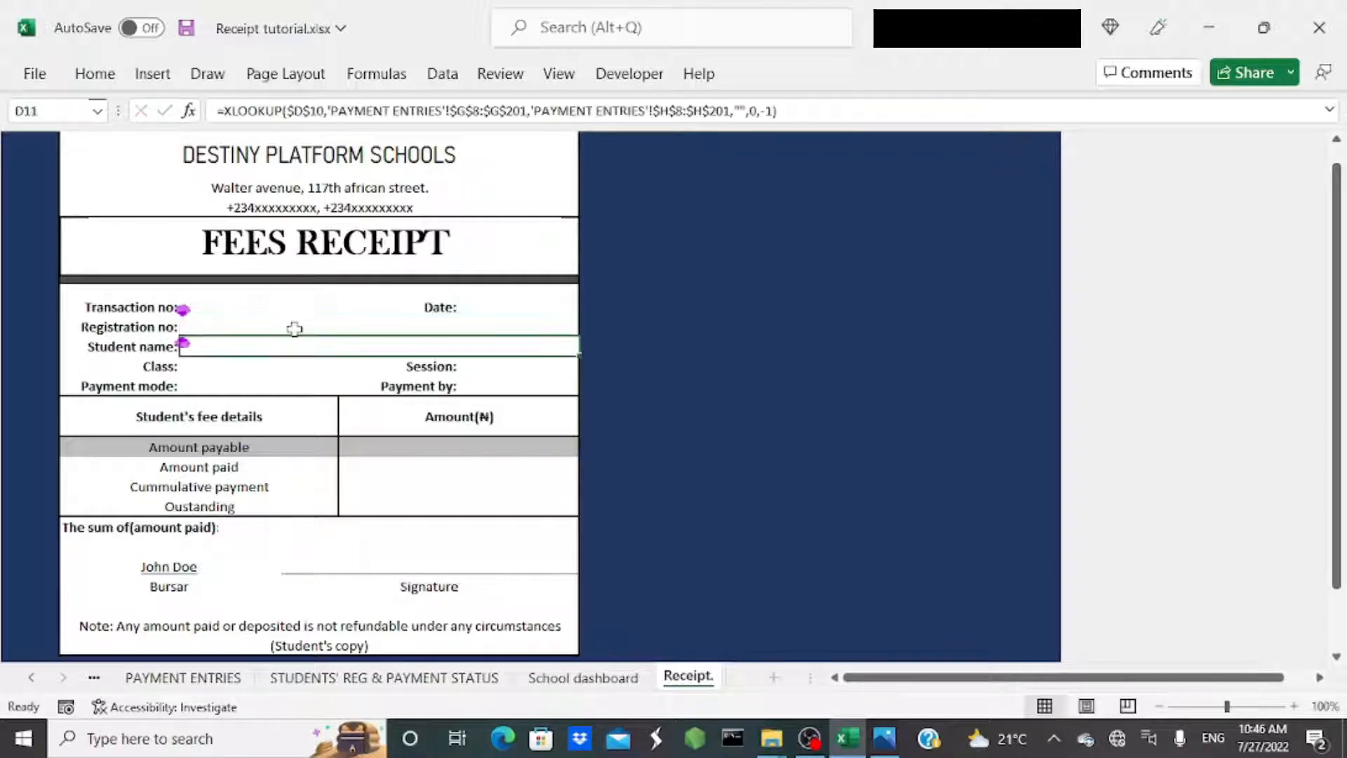
Find the admission number of transaction 189 in PAYMENT ENTRIES and enter it as the receipt's registration number.
{"action": "left_click", "coordinate": [208, 326]}
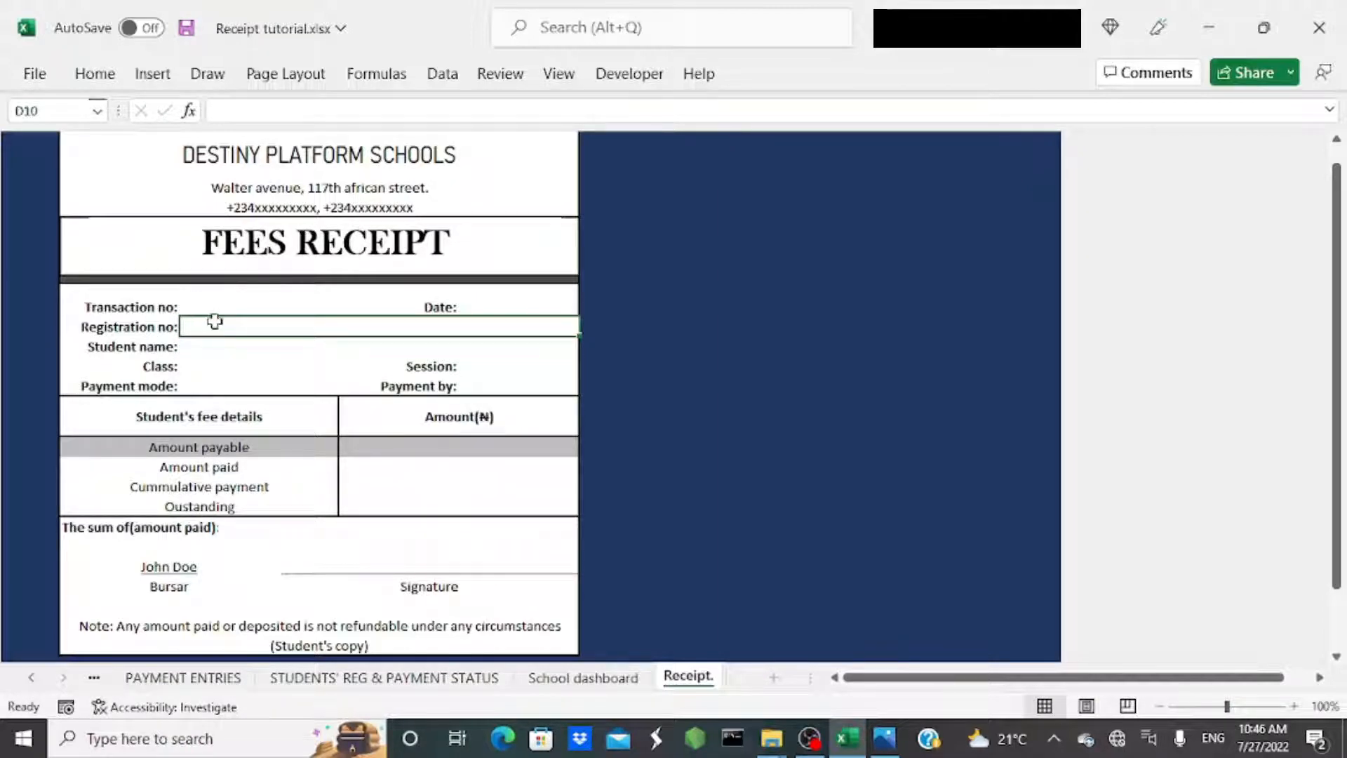
{"action": "left_click", "coordinate": [141, 678]}
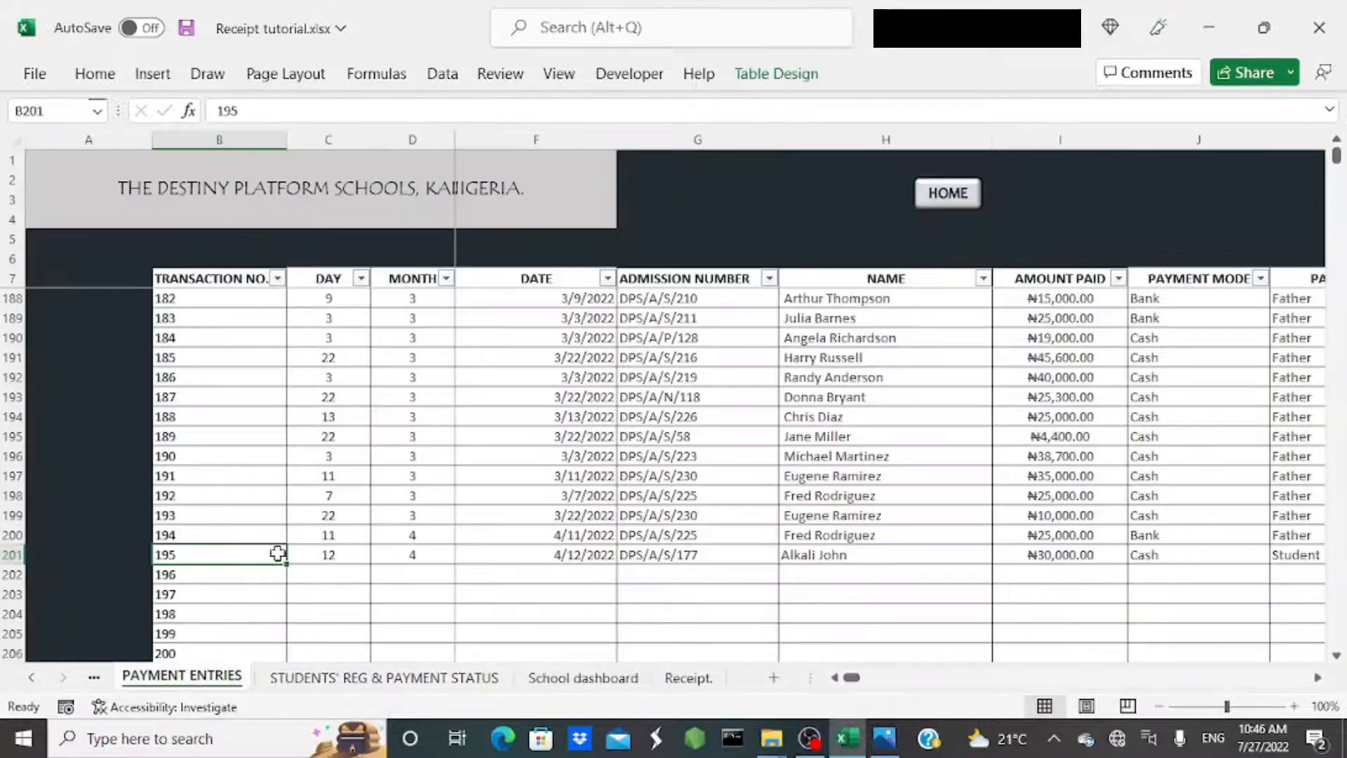
{"action": "left_click", "coordinate": [700, 436]}
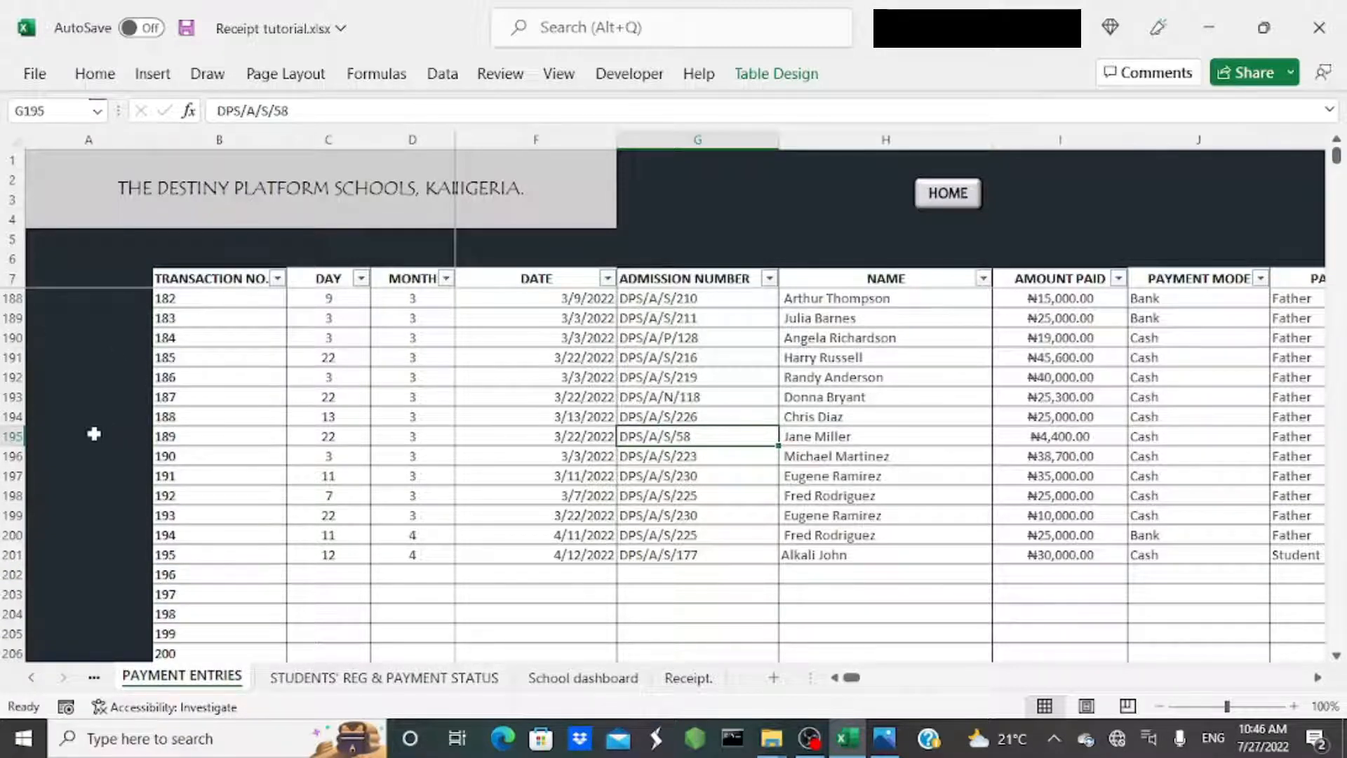
{"action": "left_click", "coordinate": [11, 436]}
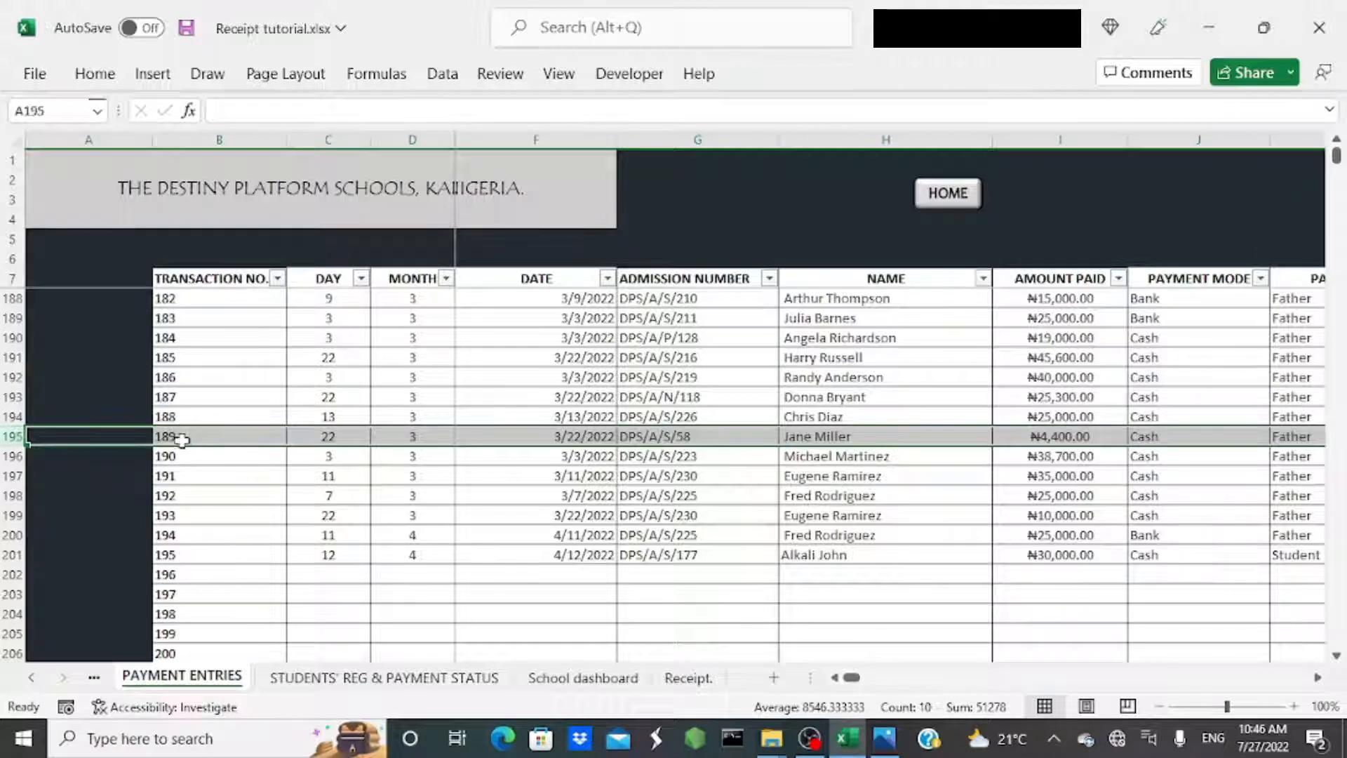
{"action": "left_click", "coordinate": [667, 436]}
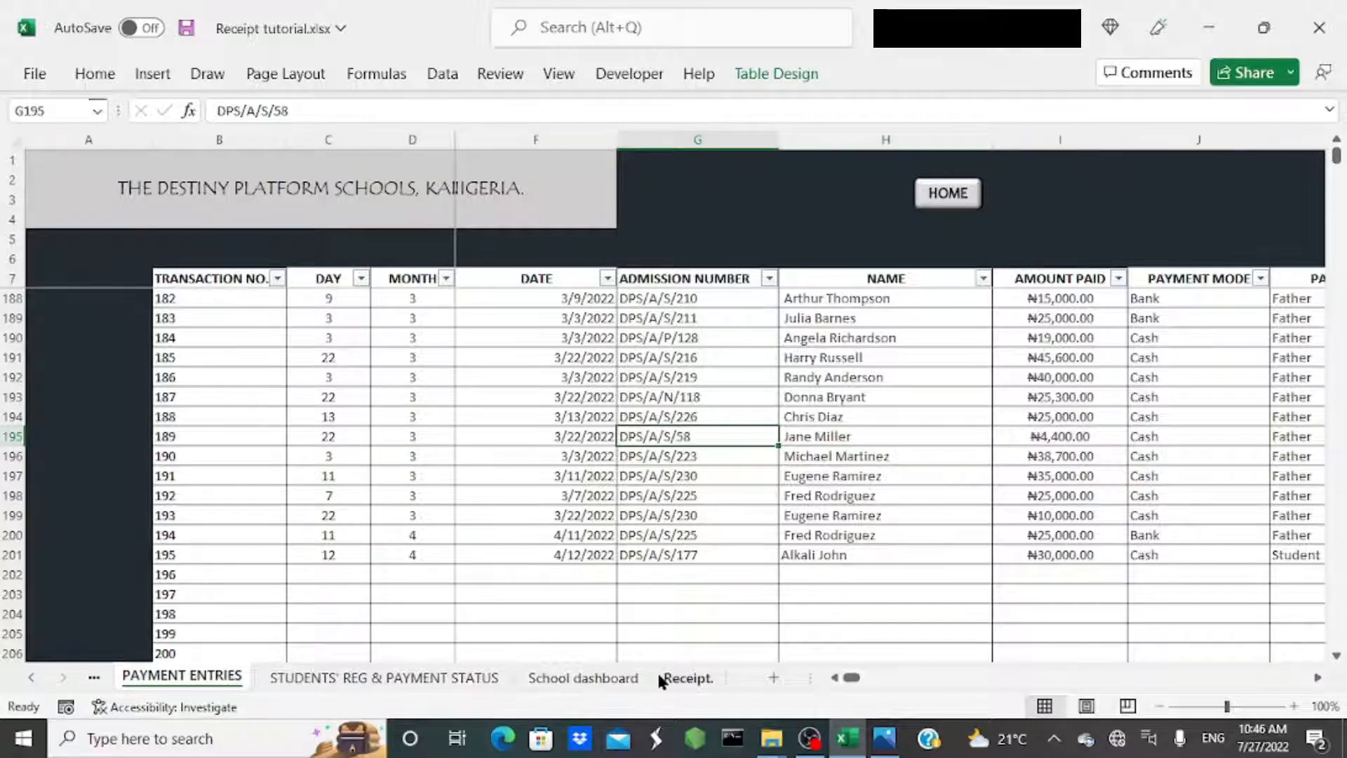
{"action": "left_click", "coordinate": [684, 678]}
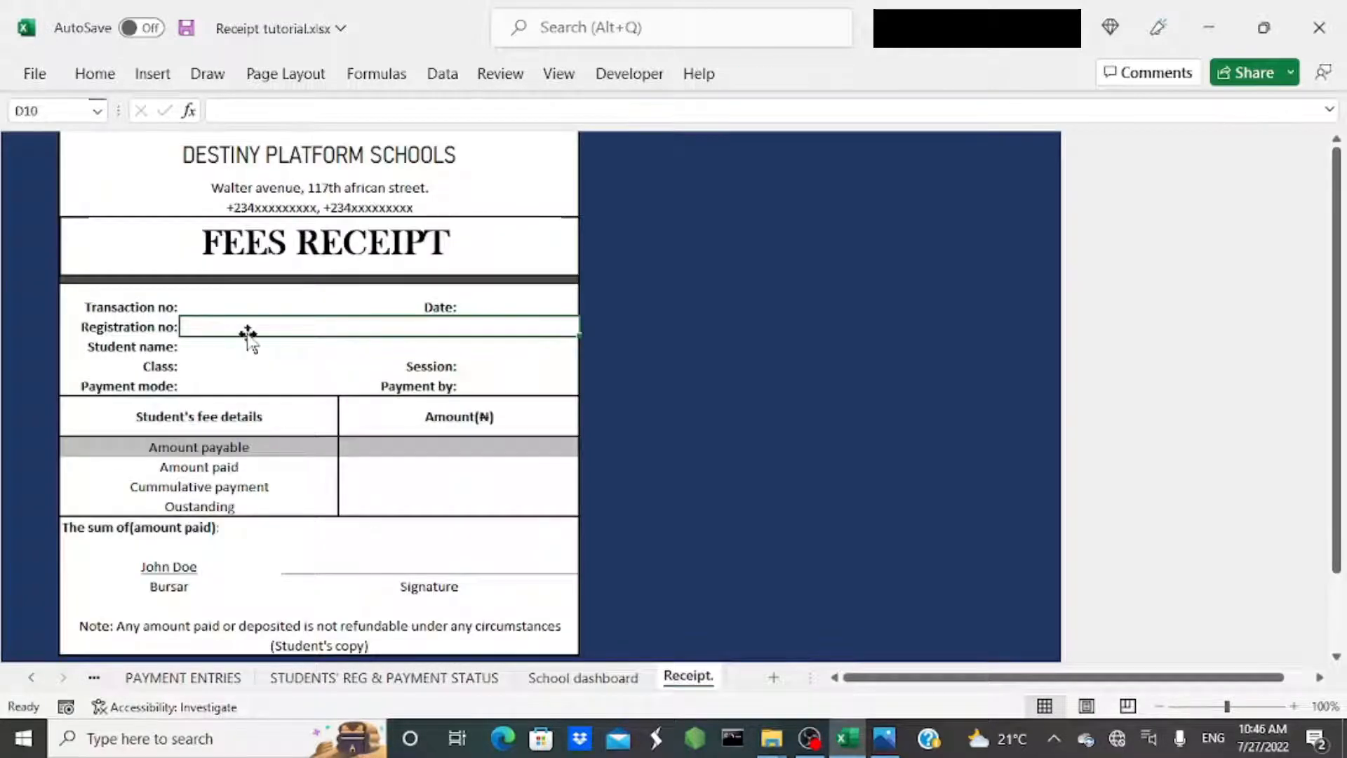
{"action": "type", "text": "DPS/A/S/58"}
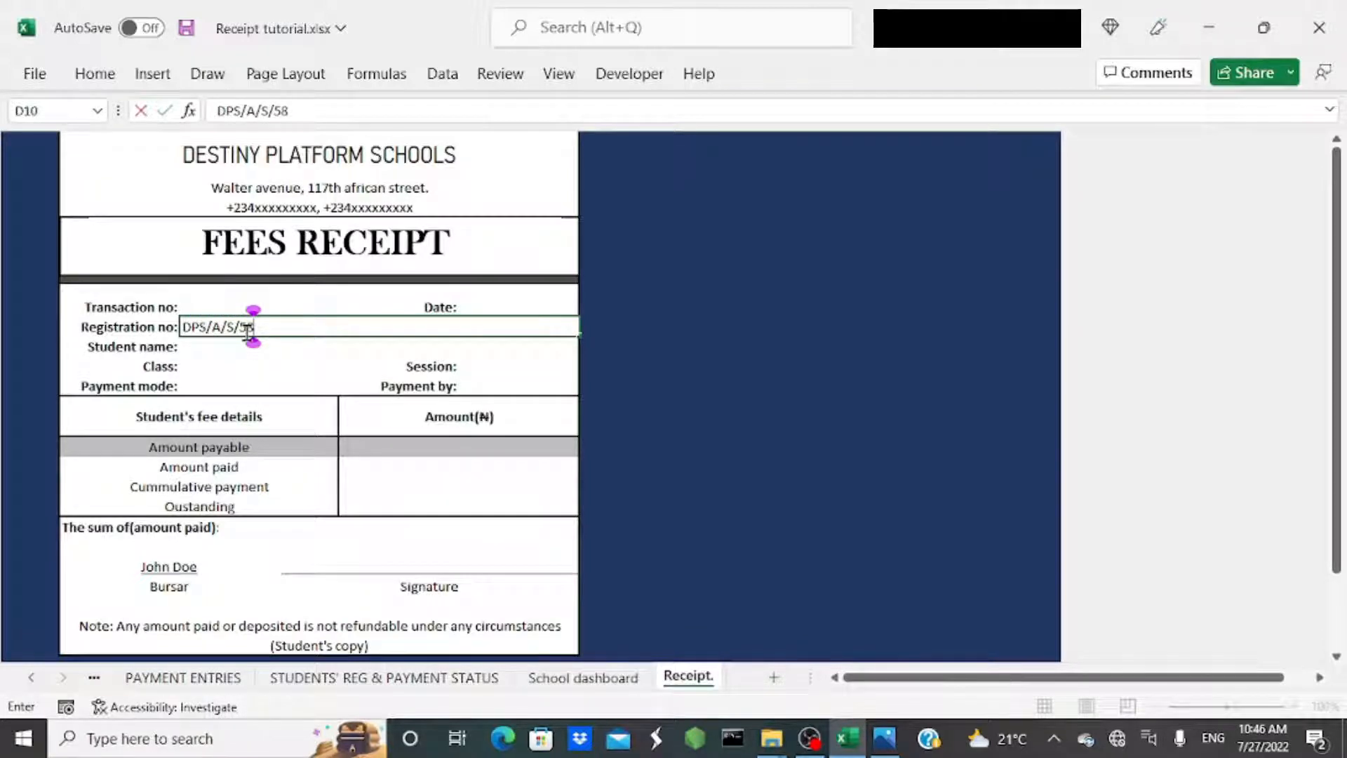
{"action": "key", "text": "Return"}
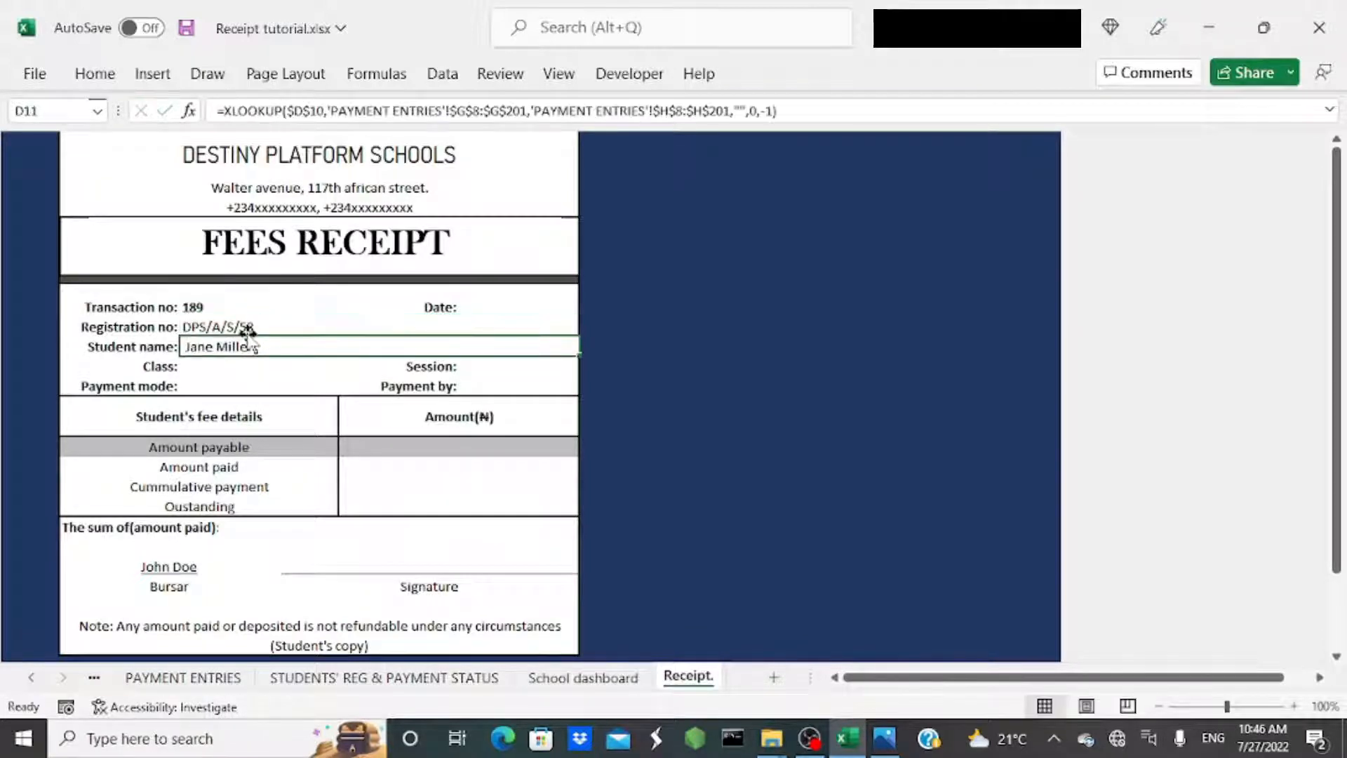
Start an XLOOKUP formula in the receipt's Class field with the registration number $D$10 as absolute lookup value.
{"action": "left_click", "coordinate": [200, 364]}
{"action": "type", "text": "="}
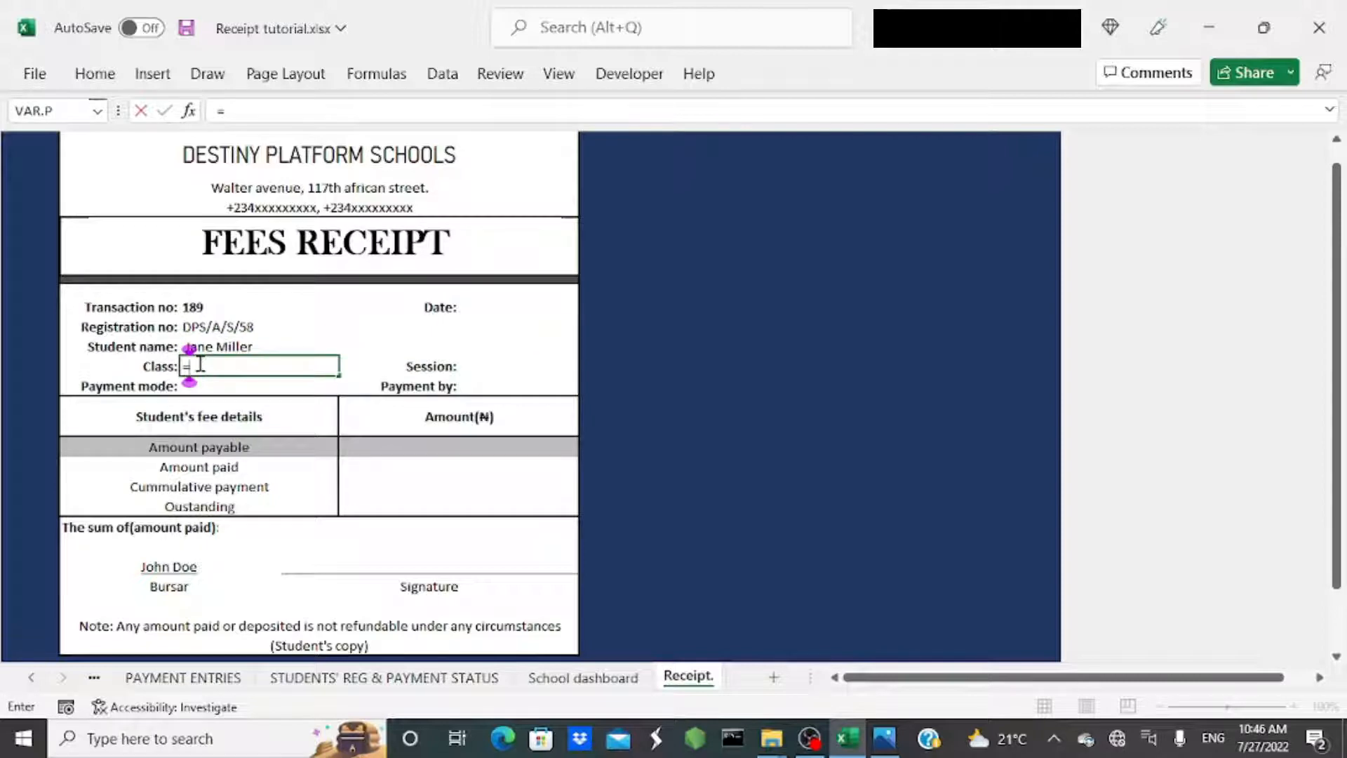
{"action": "type", "text": "XLOOKUP("}
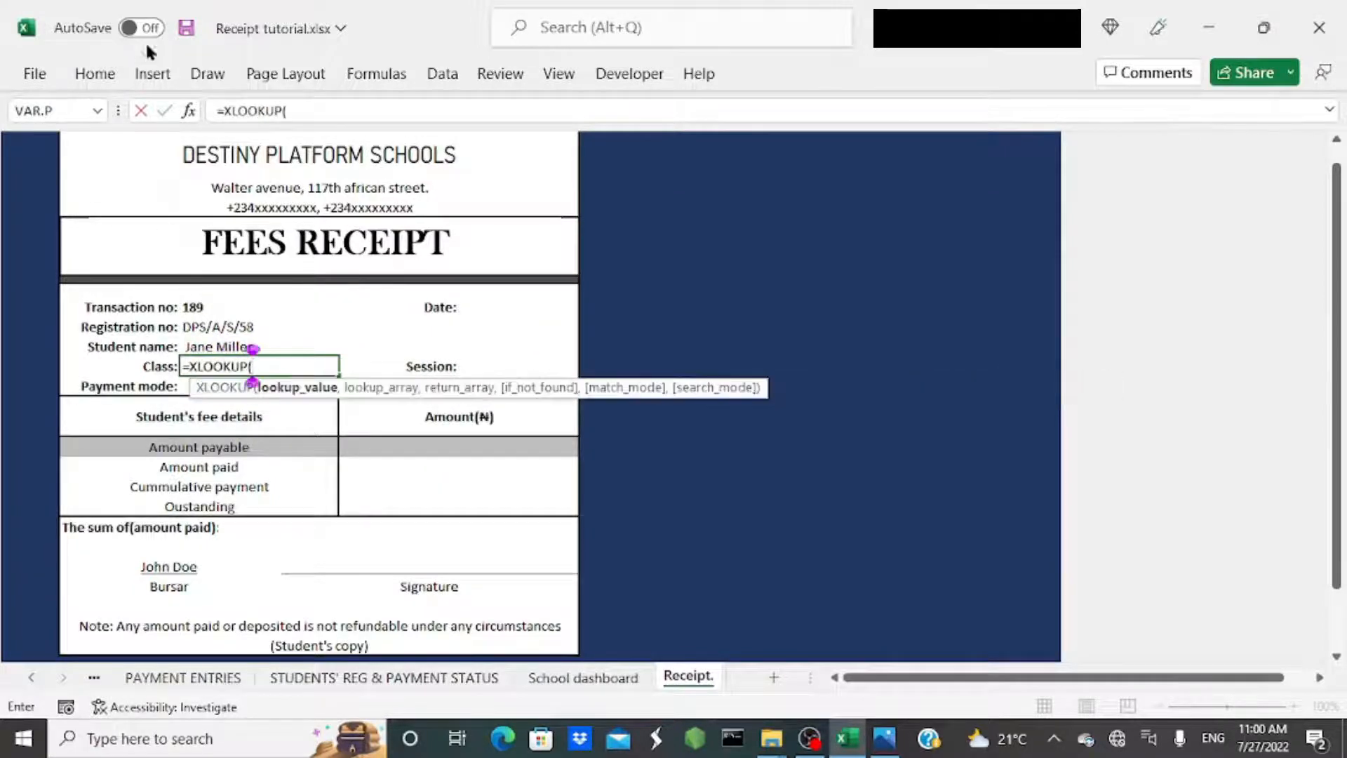
{"action": "left_click", "coordinate": [188, 110]}
{"action": "left_click_drag", "start_coordinate": [584, 292], "coordinate": [866, 339]}
{"action": "left_click", "coordinate": [251, 329]}
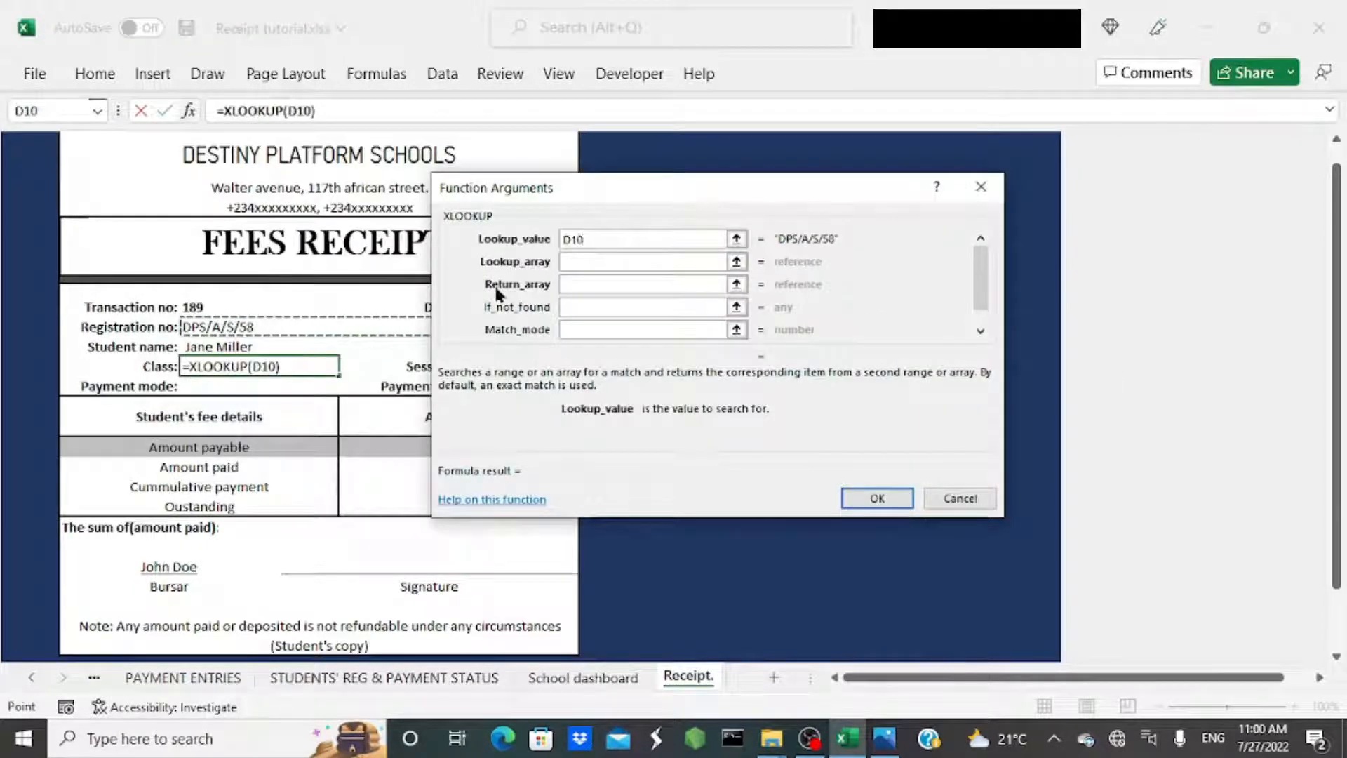
{"action": "key", "text": "F4"}
Set the Class lookup array to the admission number range $C$5:$C$171 on the STUDENTS' REG & PAYMENT STATUS sheet.
{"action": "left_click", "coordinate": [572, 261]}
{"action": "left_click", "coordinate": [384, 677]}
{"action": "scroll", "coordinate": [281, 421], "scroll_direction": "up", "scroll_amount": 15}
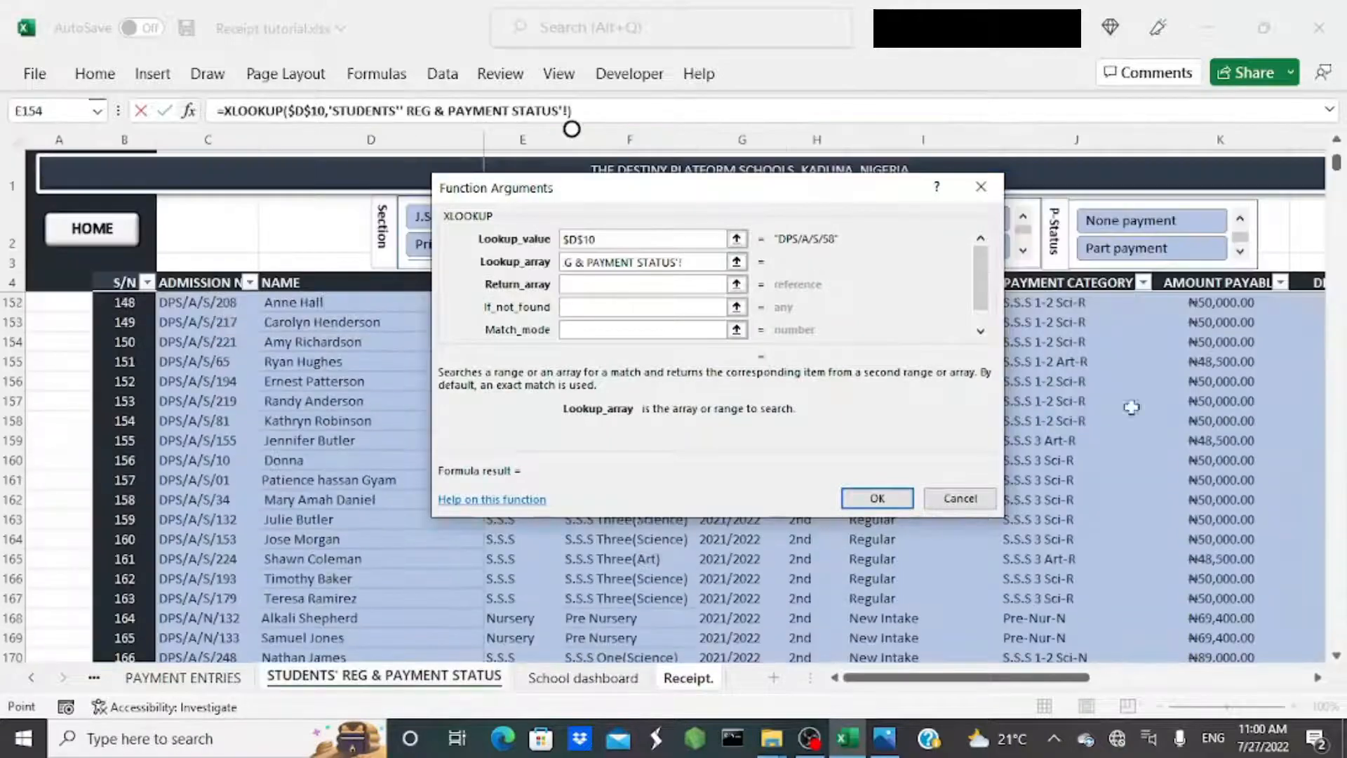
{"action": "left_click", "coordinate": [216, 304]}
{"action": "key", "text": "ctrl+shift+Down"}
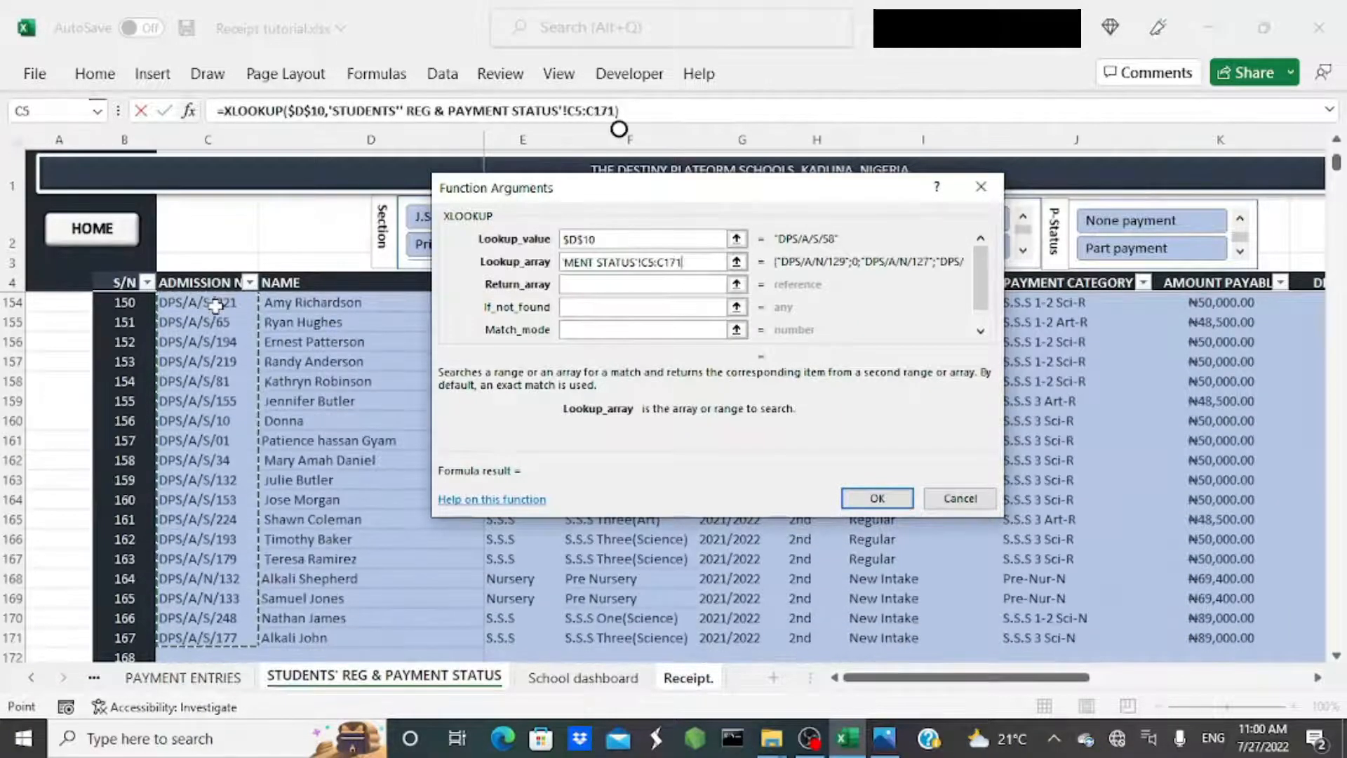
{"action": "key", "text": "F4"}
Set the Class return array to the CLASS range $F$5:$F$171 on the STUDENTS' REG & PAYMENT STATUS sheet.
{"action": "left_click", "coordinate": [596, 285]}
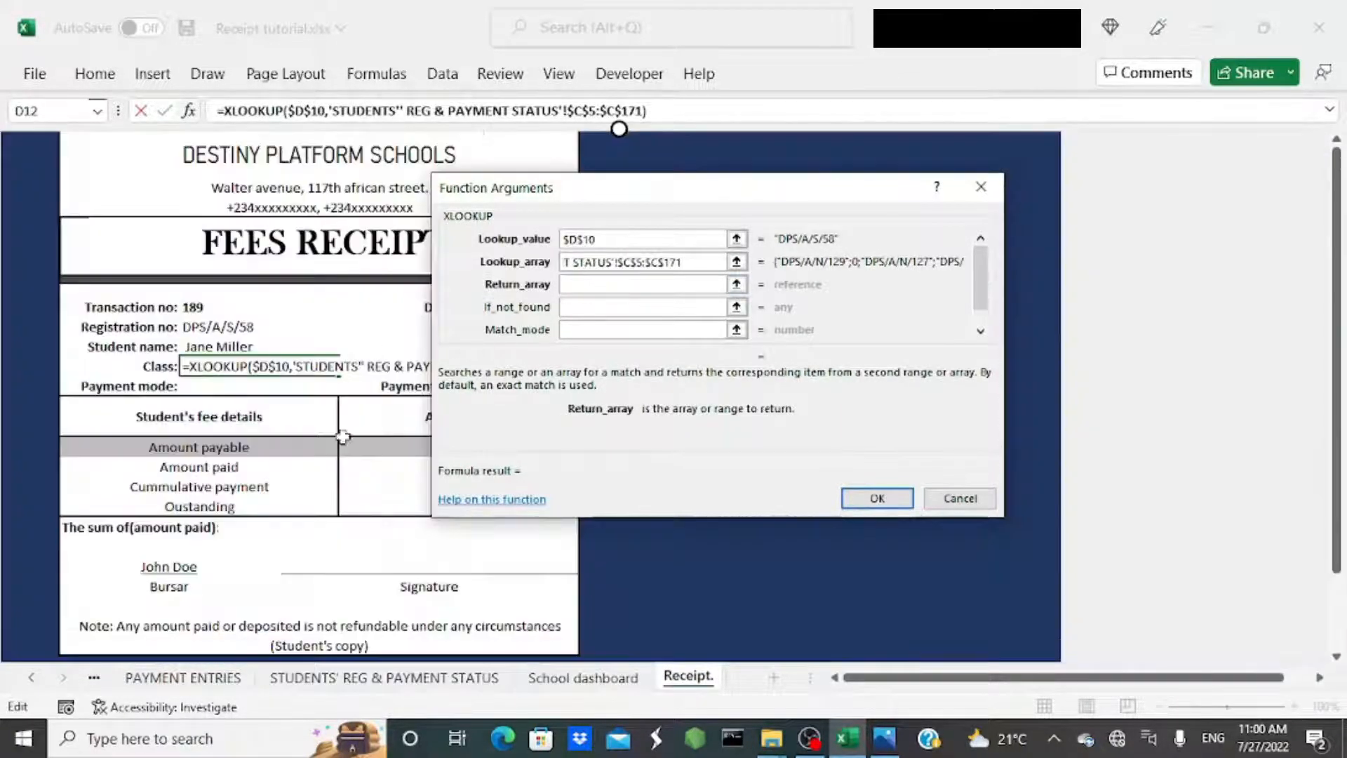
{"action": "left_click", "coordinate": [323, 679]}
{"action": "left_click_drag", "start_coordinate": [898, 389], "coordinate": [881, 402]}
{"action": "left_click_drag", "start_coordinate": [1337, 163], "coordinate": [1337, 144]}
{"action": "left_click", "coordinate": [597, 304]}
{"action": "key", "text": "ctrl+shift+Down"}
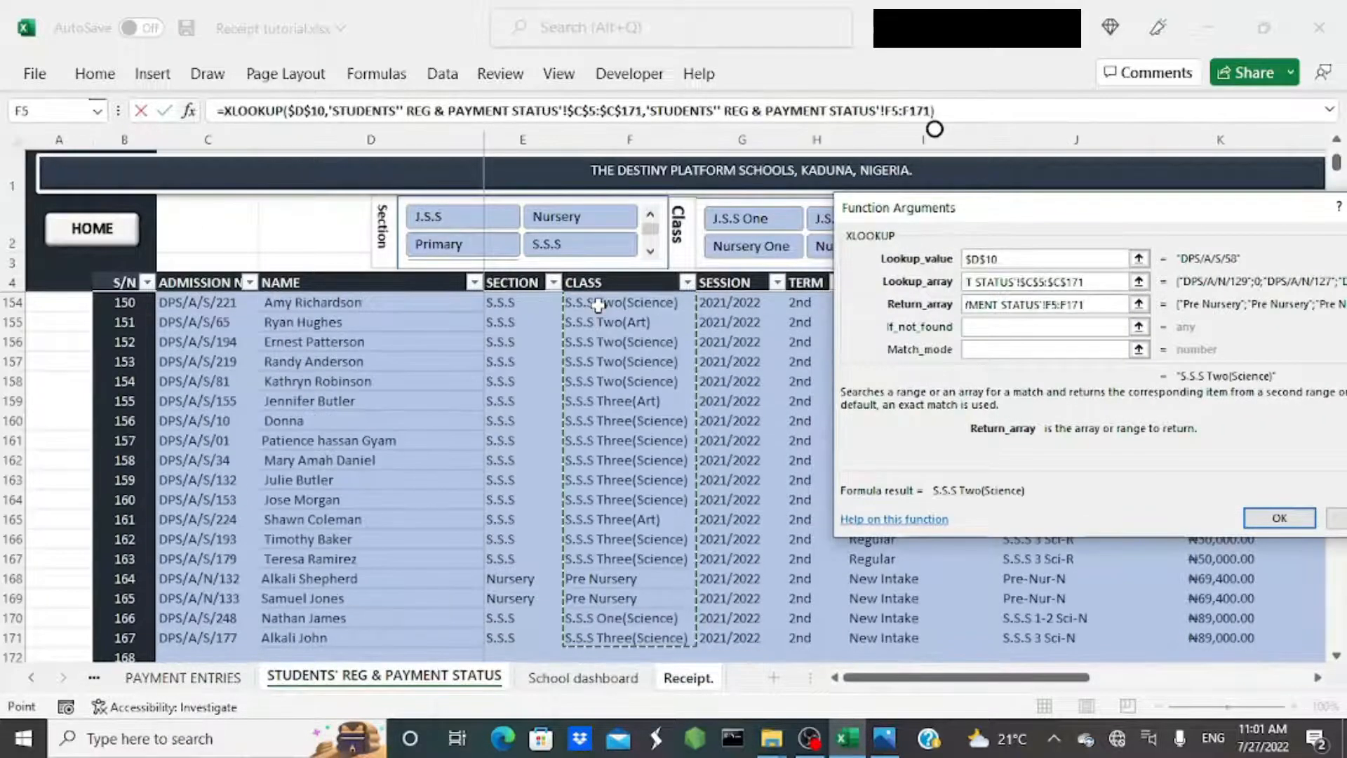
{"action": "key", "text": "F4"}
Complete the Class formula with "" if not found, match mode 0 and search mode 1.
{"action": "left_click", "coordinate": [996, 327]}
{"action": "type", "text": "\"\""}
{"action": "left_click", "coordinate": [988, 348]}
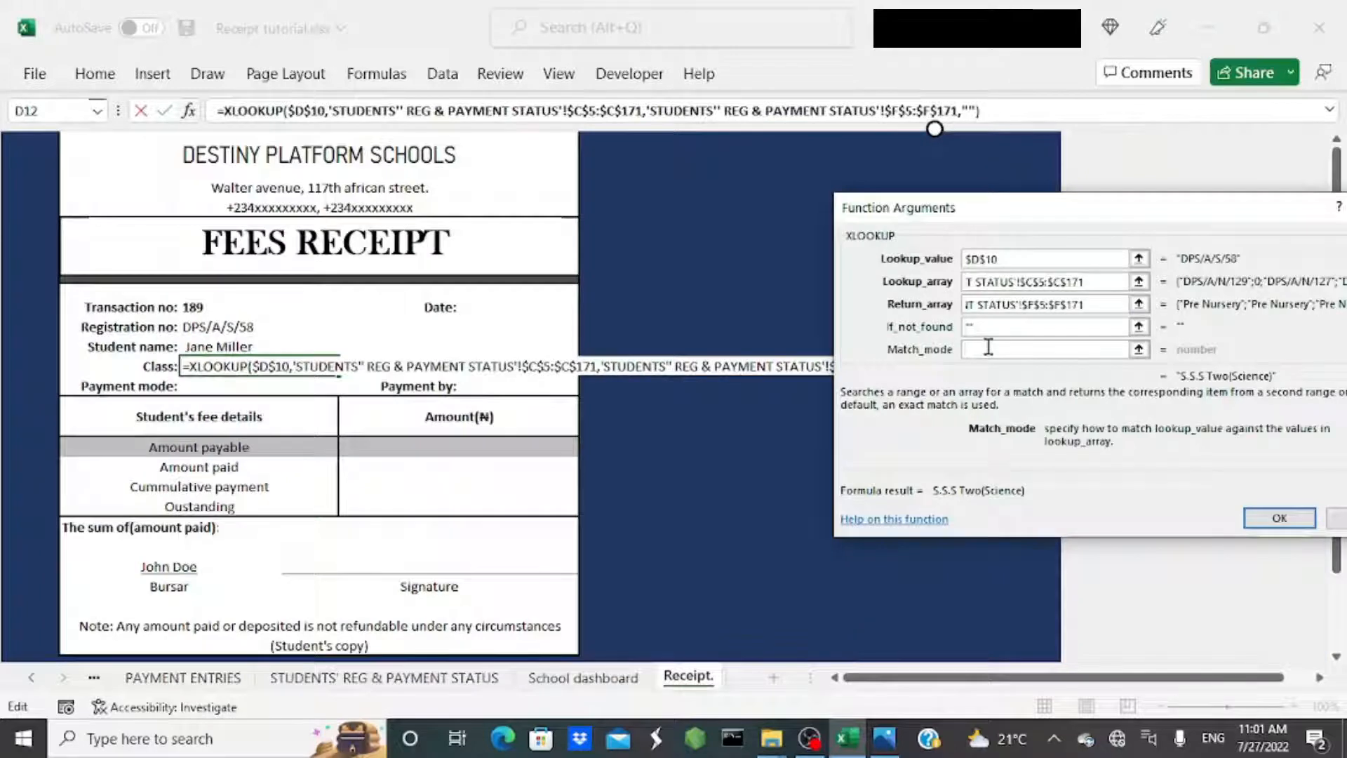
{"action": "left_click_drag", "start_coordinate": [1106, 209], "coordinate": [1026, 112]}
{"action": "left_click", "coordinate": [1304, 254]}
{"action": "type", "text": "1"}
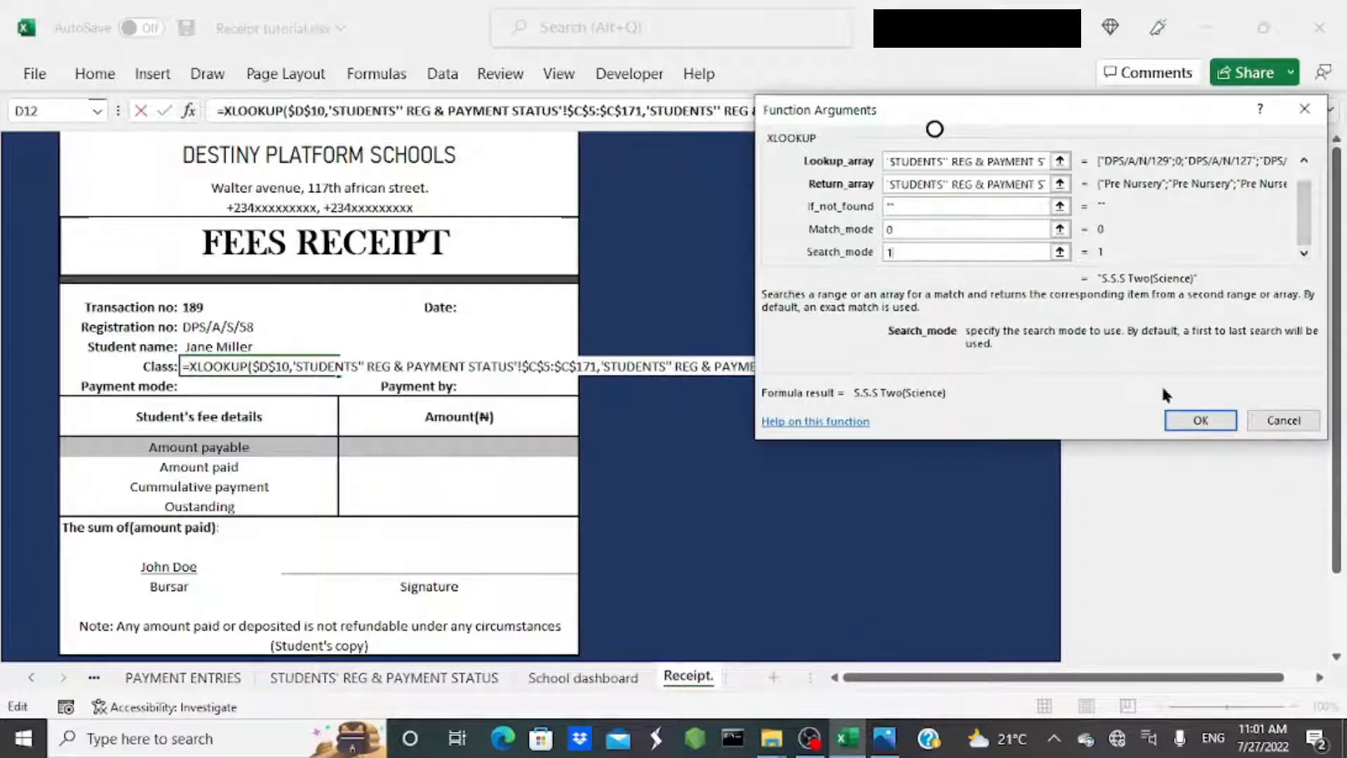
{"action": "left_click", "coordinate": [1201, 420]}
Start an XLOOKUP formula in the Payment mode field with the registration number $D$10 as absolute lookup value.
{"action": "left_click", "coordinate": [266, 328]}
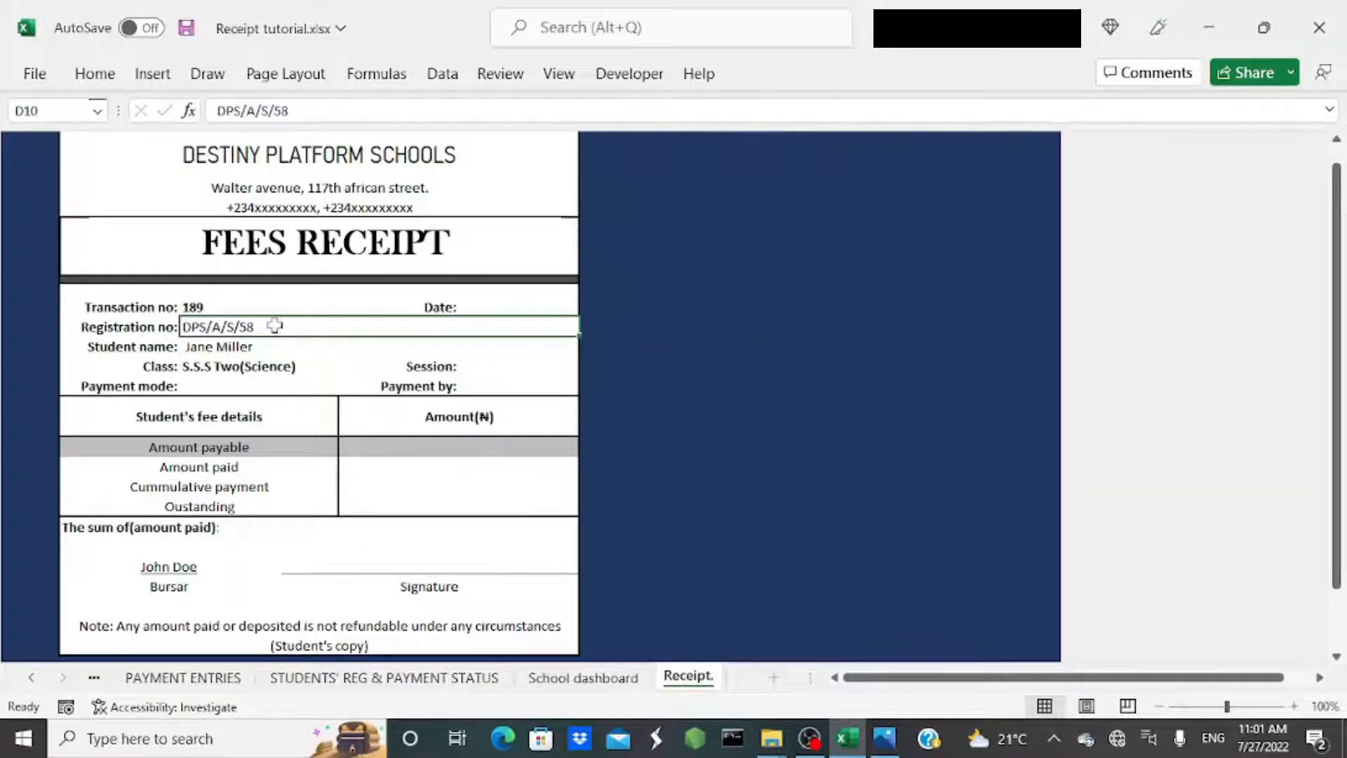
{"action": "double_click", "coordinate": [274, 325]}
{"action": "key", "text": "Return"}
{"action": "key", "text": "Return"}
{"action": "key", "text": "Return"}
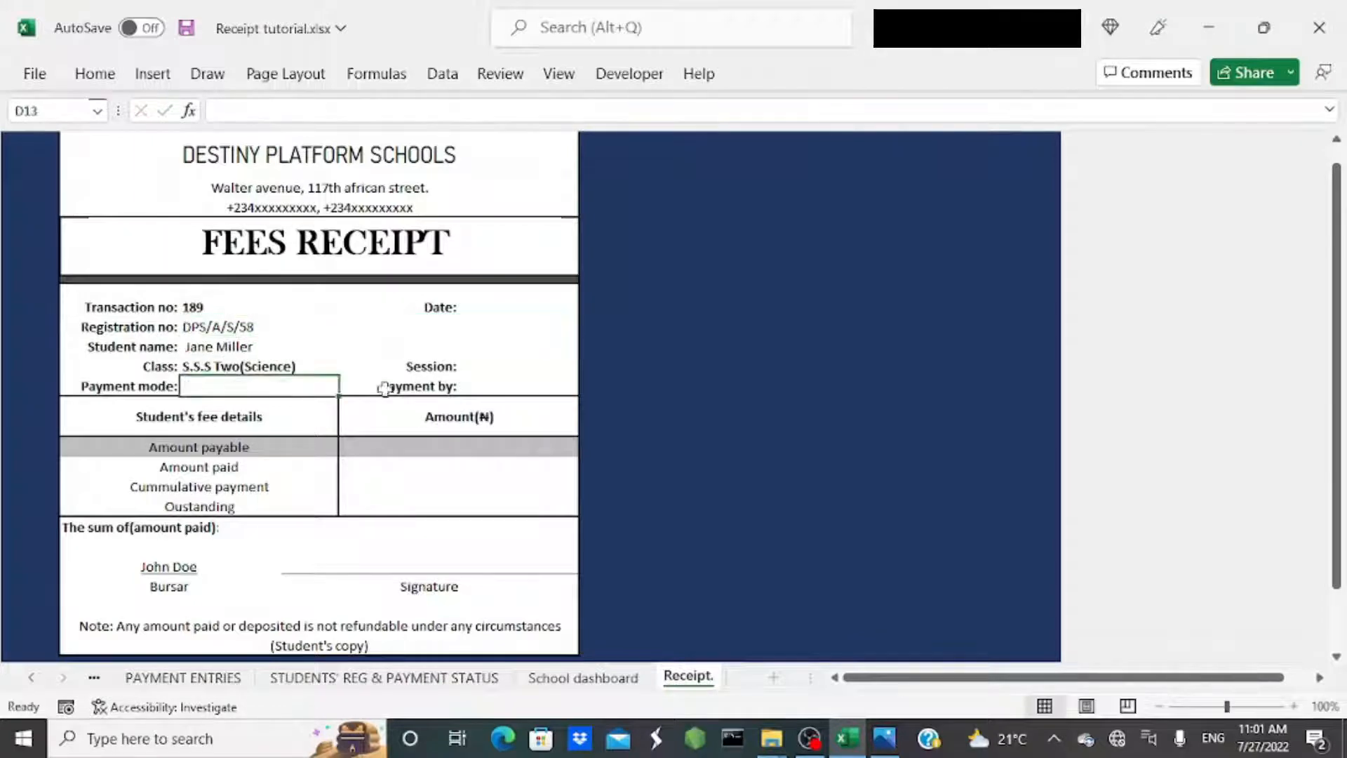
{"action": "type", "text": "=xlook"}
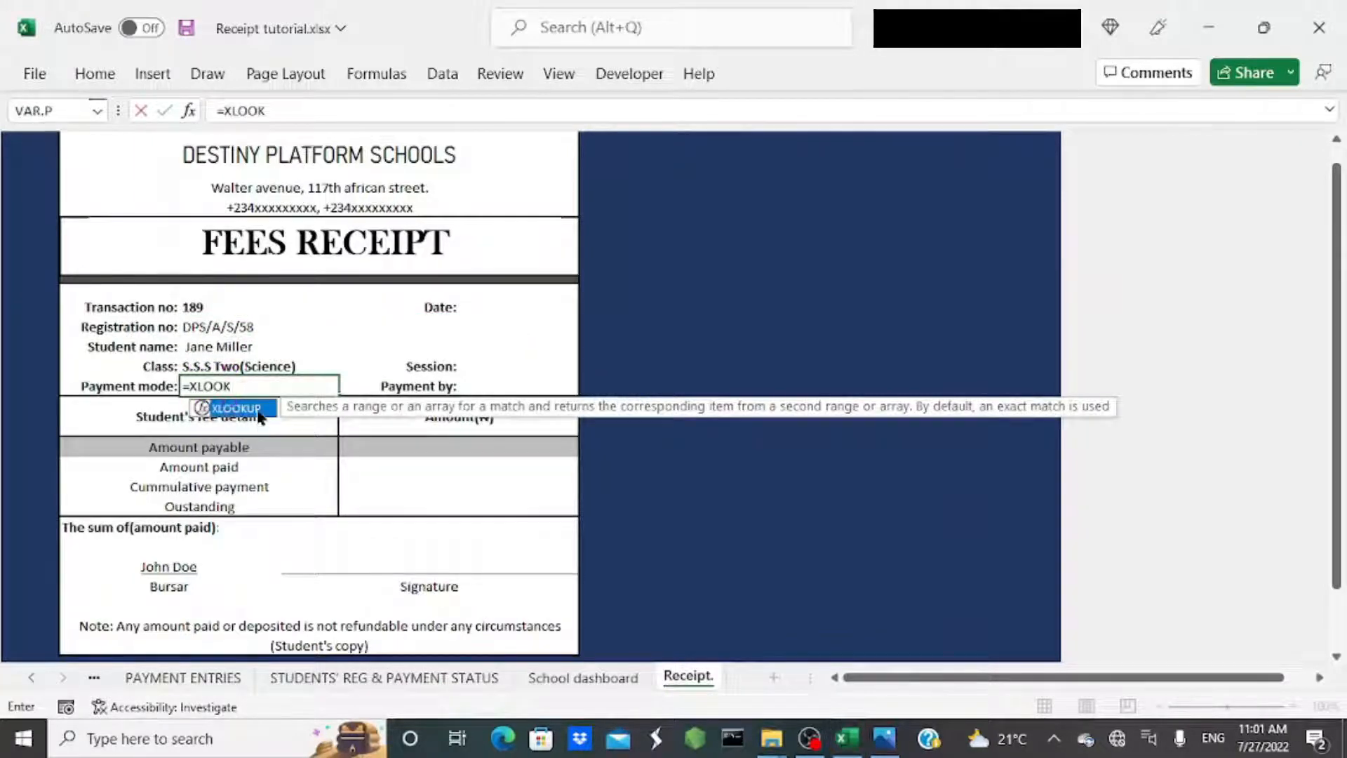
{"action": "key", "text": "Tab"}
{"action": "left_click", "coordinate": [188, 111]}
{"action": "left_click", "coordinate": [302, 327]}
{"action": "key", "text": "F4"}
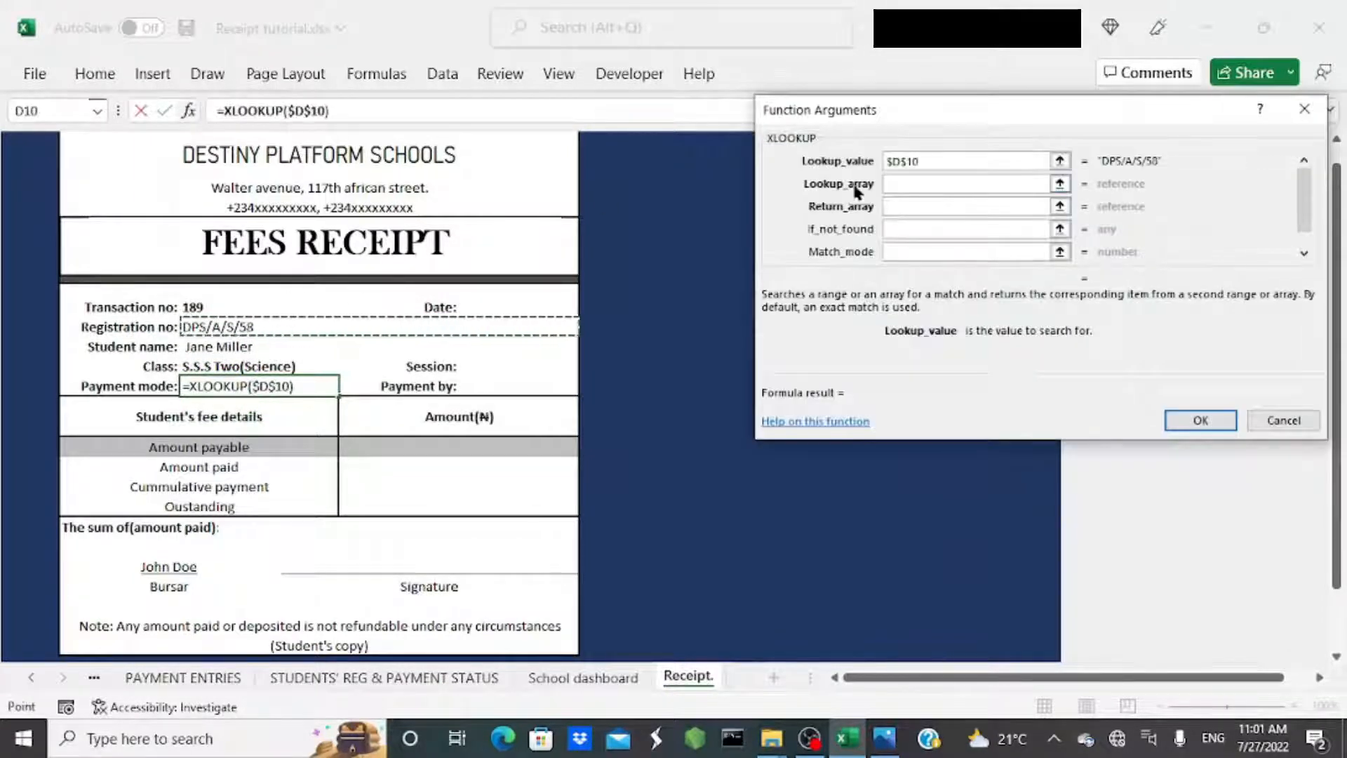
Set the Payment mode lookup array to the ADMISSION NUMBER range $G$8:$G$201 on the PAYMENT ENTRIES sheet.
{"action": "left_click", "coordinate": [204, 678]}
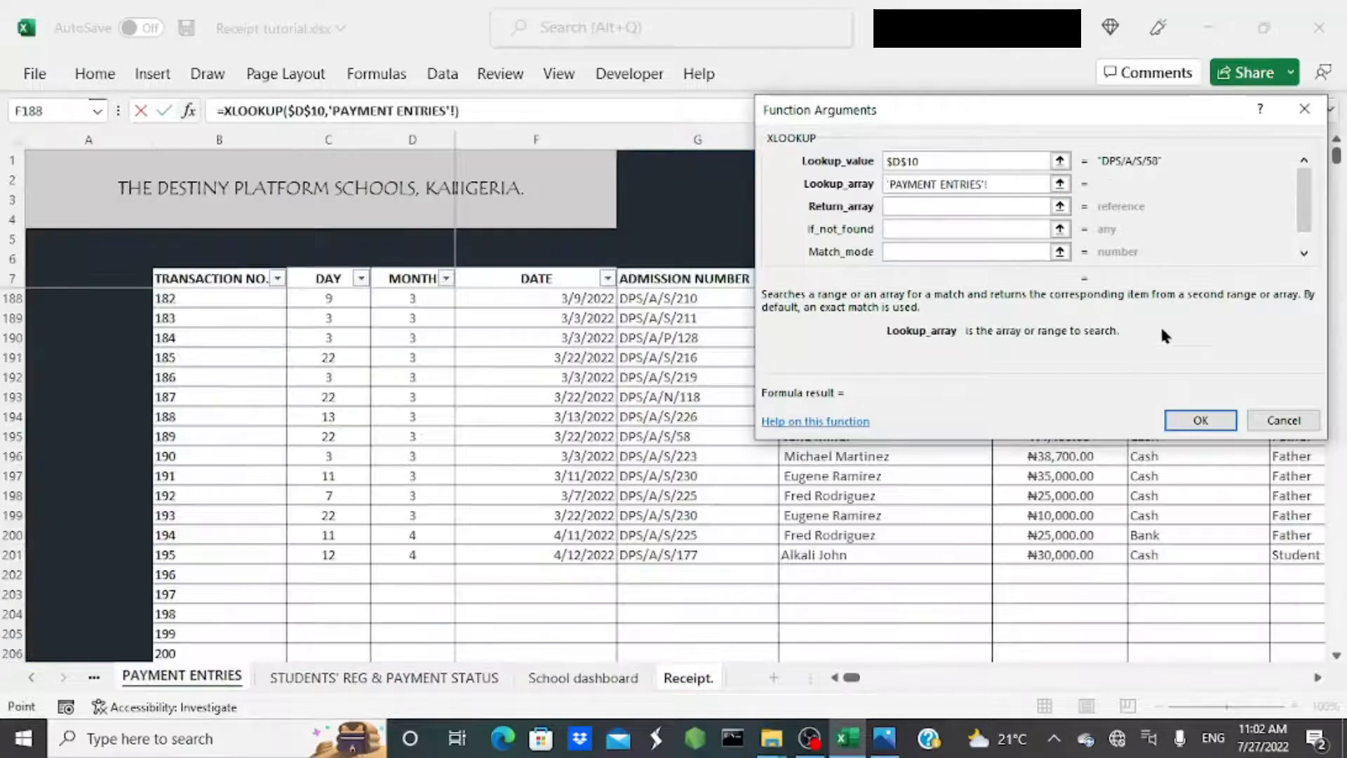
{"action": "left_click_drag", "start_coordinate": [1064, 391], "coordinate": [735, 223]}
{"action": "left_click", "coordinate": [652, 302]}
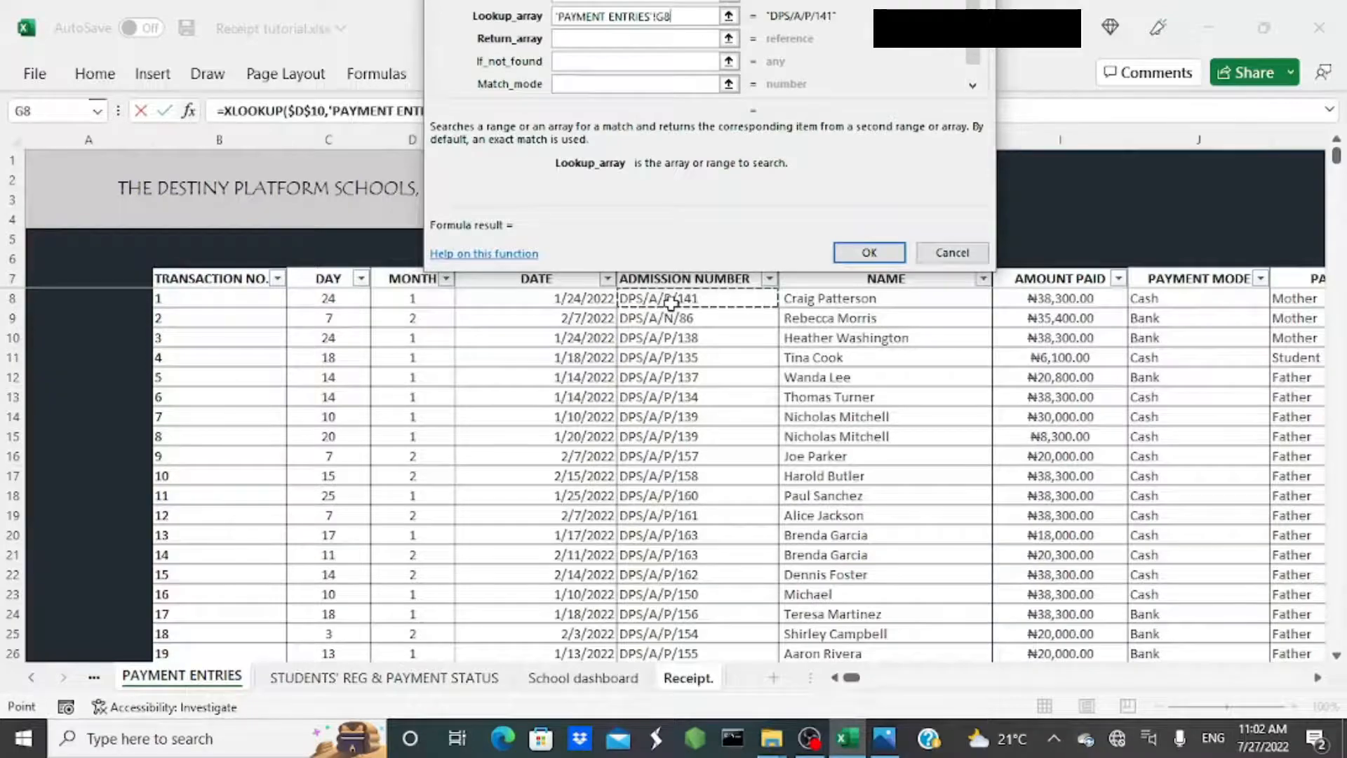
{"action": "key", "text": "ctrl+shift+Down"}
{"action": "key", "text": "F4"}
Set the Payment mode return array to the PAYMENT MODE range $J$8:$J$201 on the PAYMENT ENTRIES sheet.
{"action": "left_click_drag", "start_coordinate": [743, 209], "coordinate": [426, 425]}
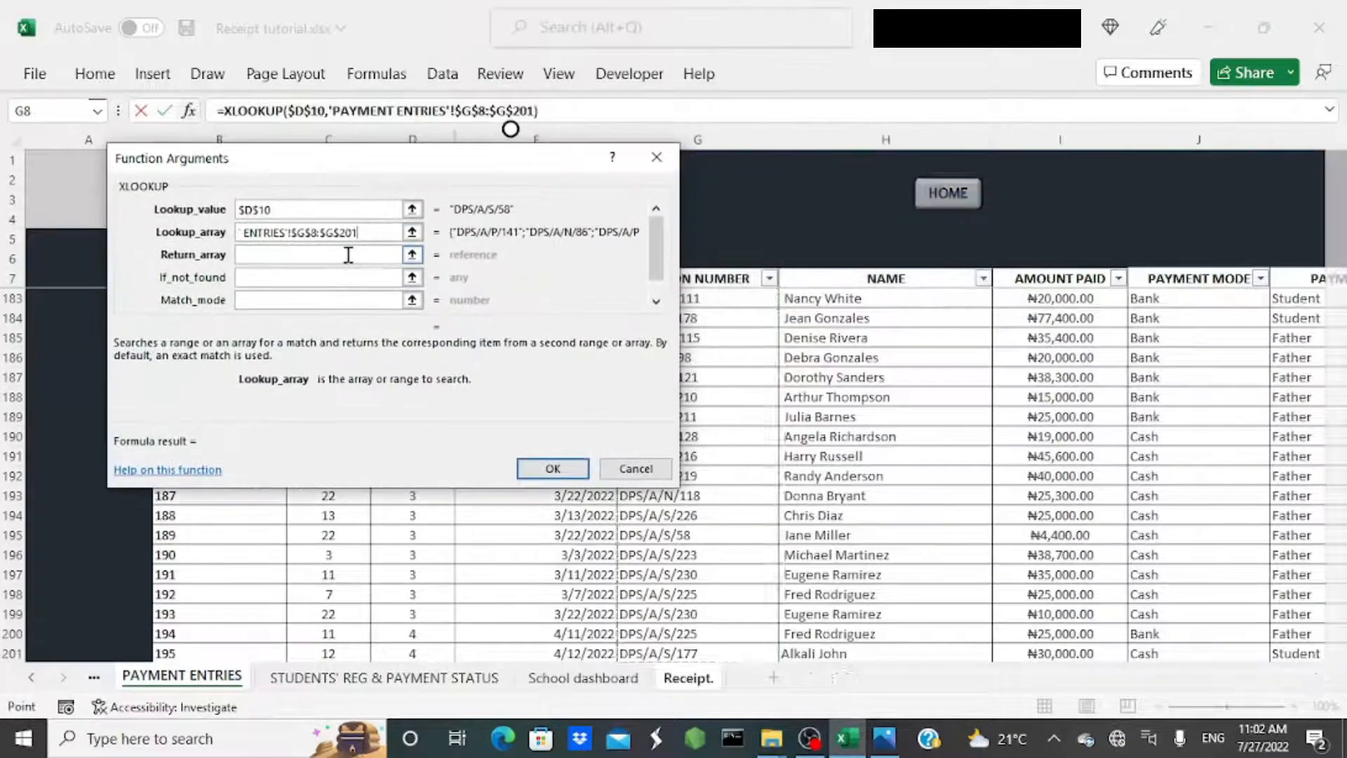
{"action": "left_click", "coordinate": [349, 258]}
{"action": "left_click", "coordinate": [182, 678]}
{"action": "left_click", "coordinate": [832, 678]}
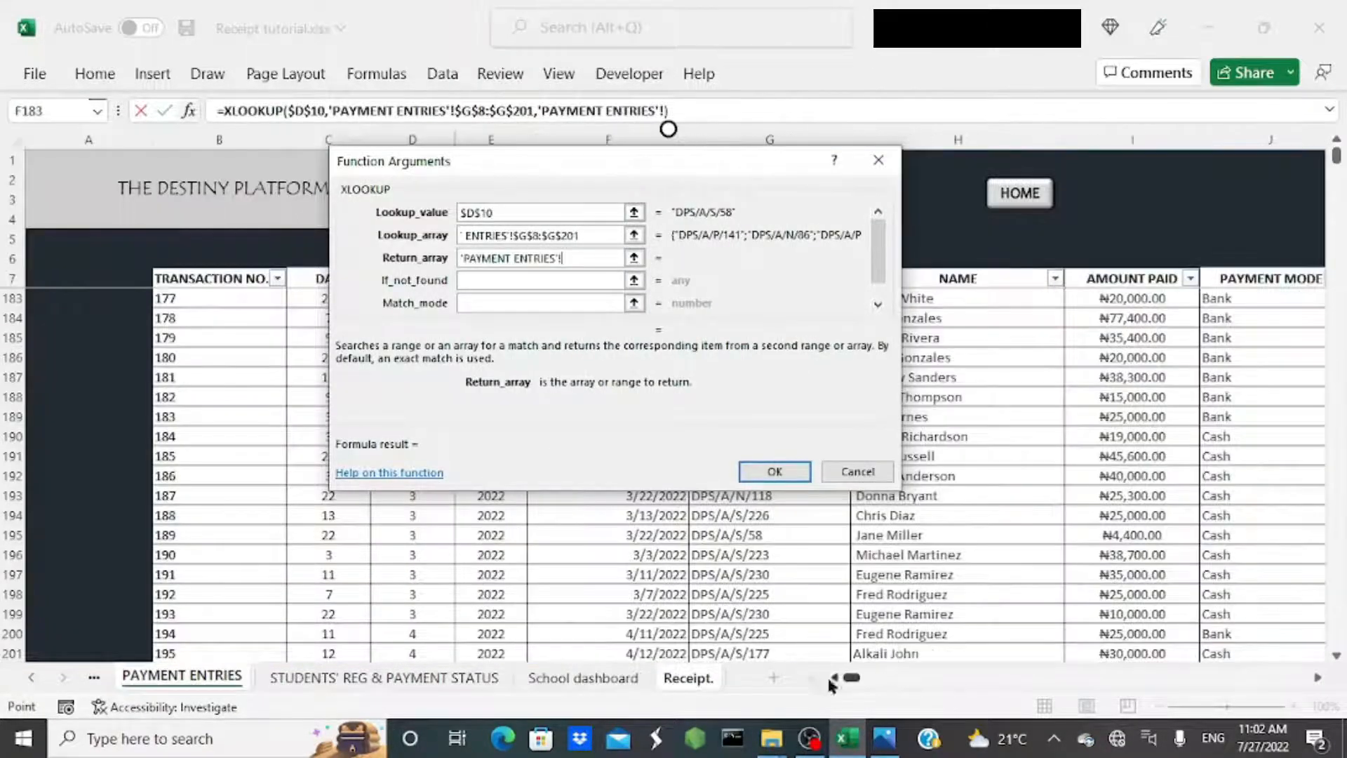
{"action": "left_click", "coordinate": [1317, 678]}
{"action": "left_click", "coordinate": [1317, 679]}
{"action": "left_click", "coordinate": [1039, 306]}
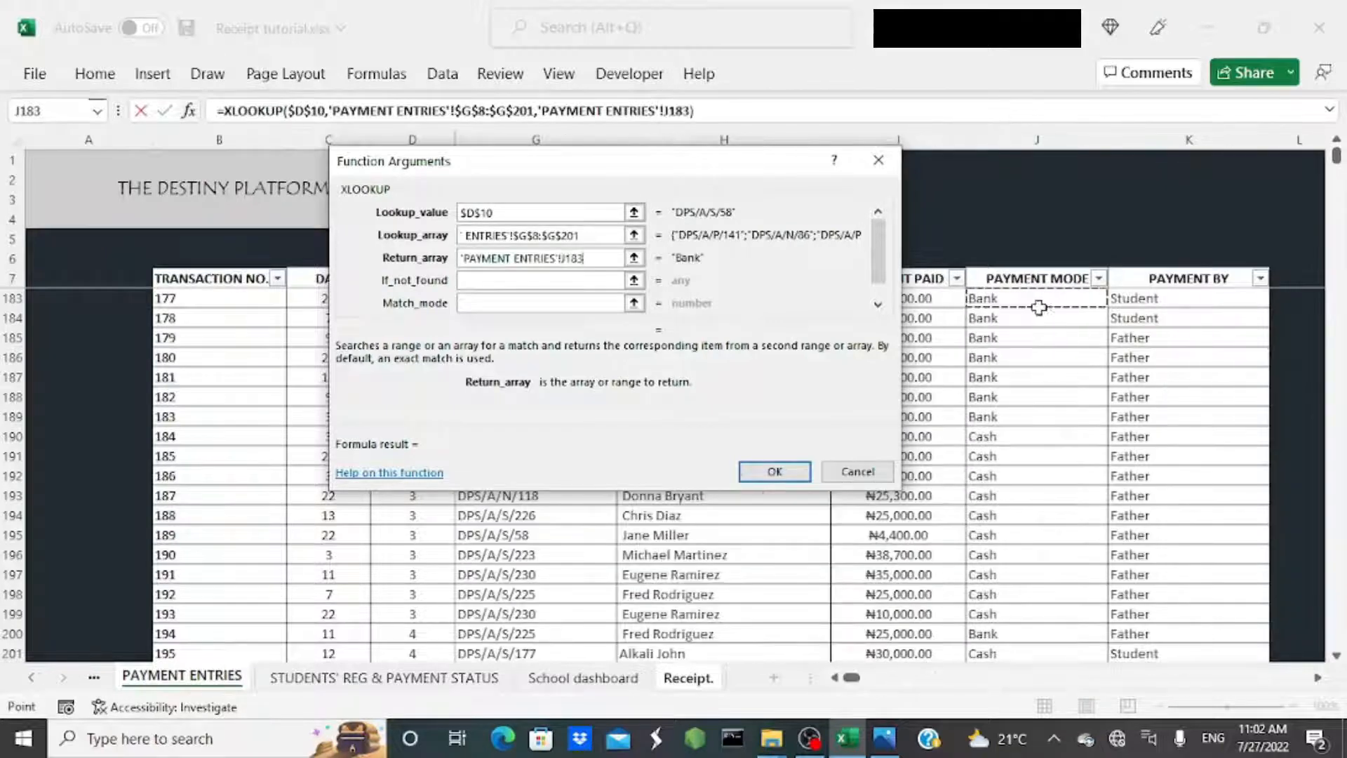
{"action": "key", "text": "ctrl+shift+Down"}
{"action": "left_click_drag", "start_coordinate": [1336, 174], "coordinate": [1337, 144]}
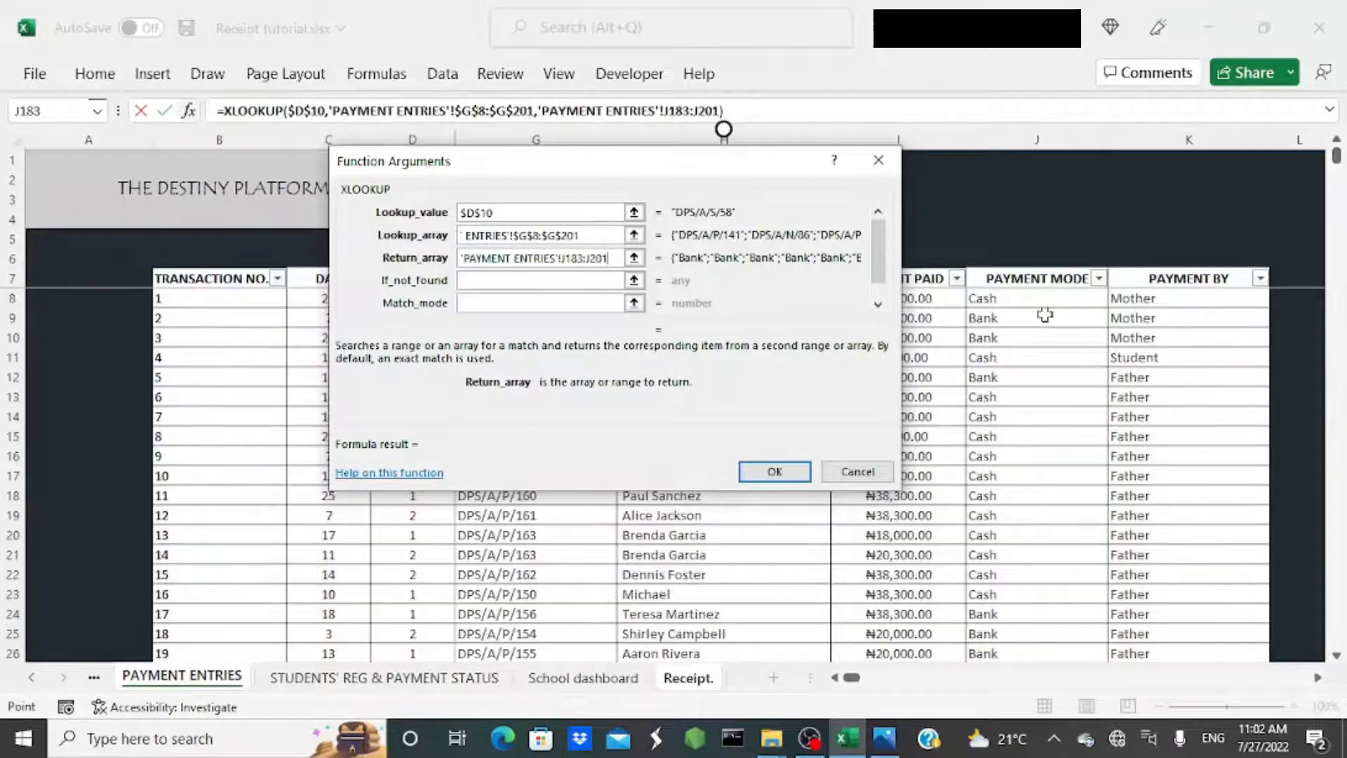
{"action": "left_click", "coordinate": [1039, 307]}
{"action": "key", "text": "ctrl+shift+Down"}
{"action": "key", "text": "F4"}
Complete the Payment mode formula with "" if not found, match mode 0 and search mode 1.
{"action": "left_click", "coordinate": [484, 280]}
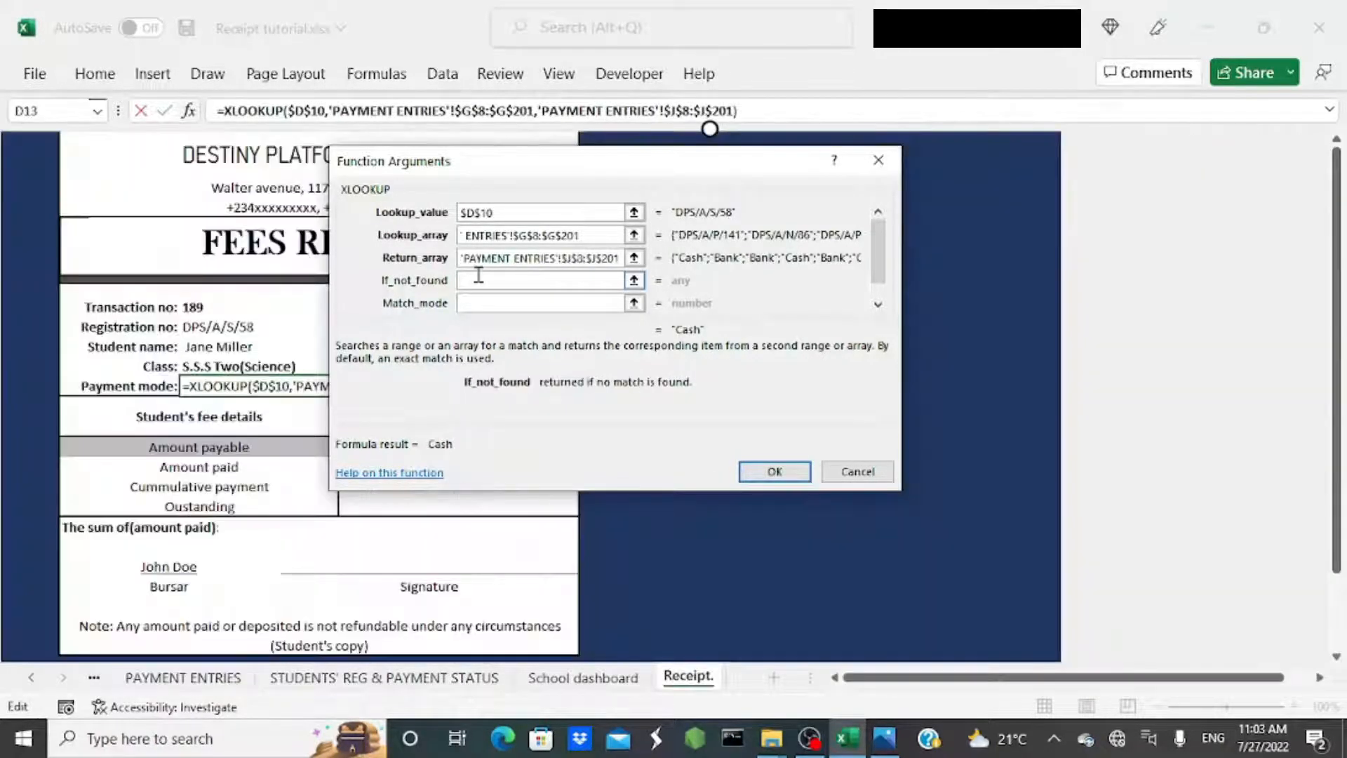
{"action": "type", "text": "\"\""}
{"action": "left_click", "coordinate": [580, 308]}
{"action": "type", "text": "1"}
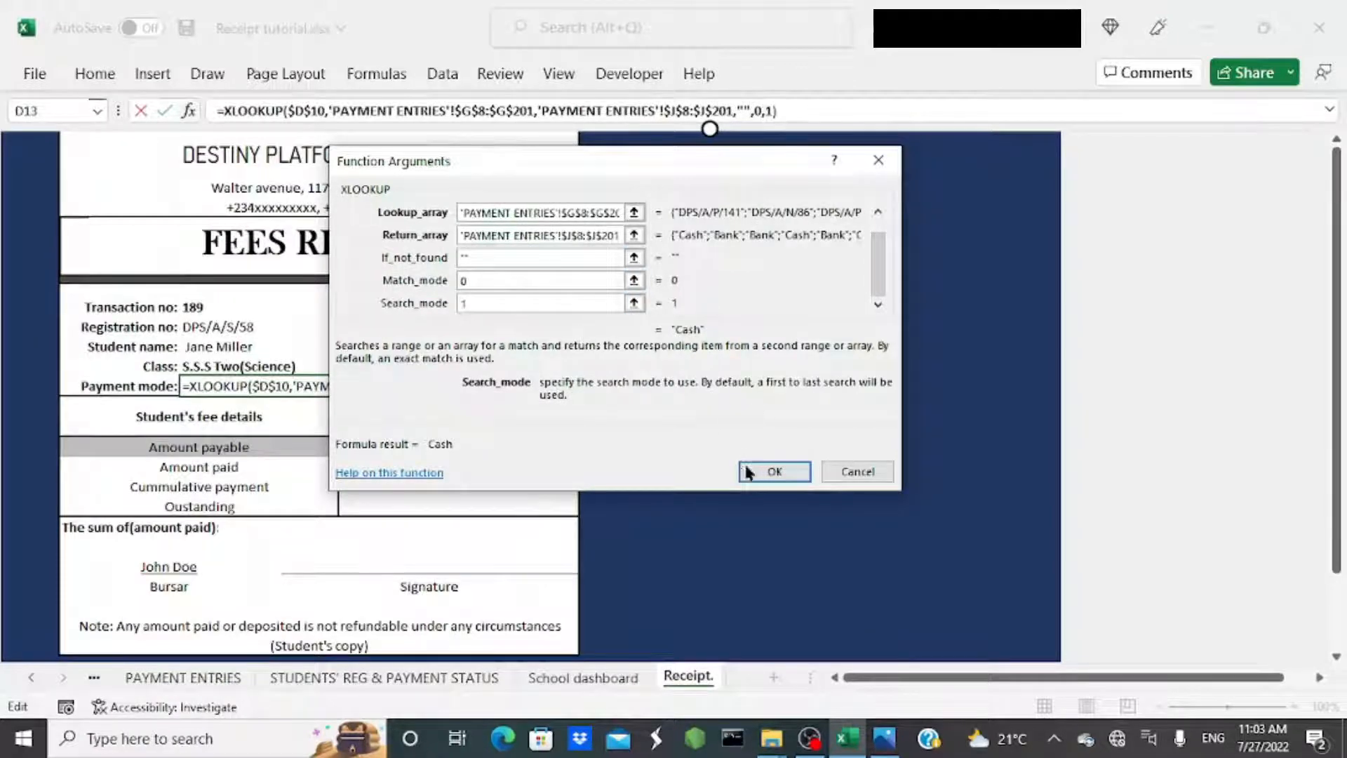
{"action": "left_click", "coordinate": [774, 471]}
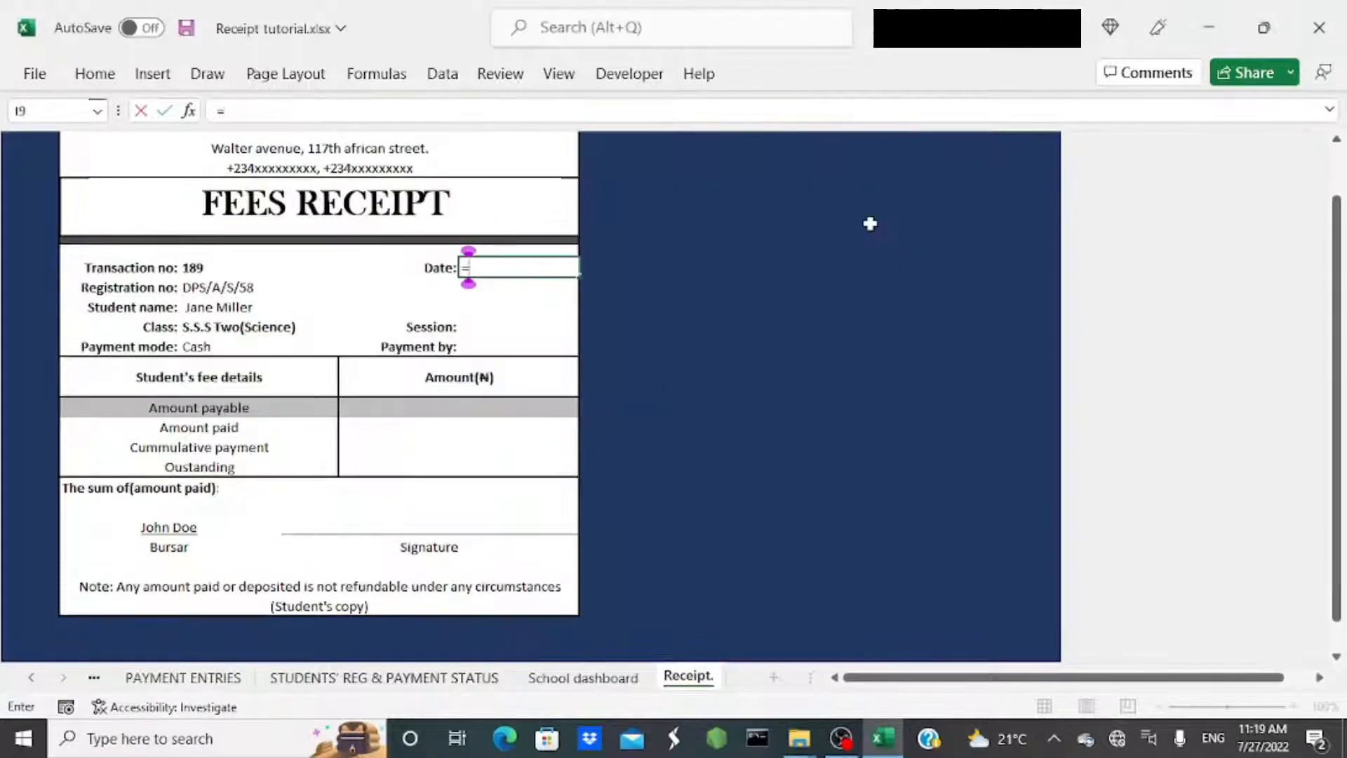
Start an XLOOKUP formula in the receipt's Date field with the registration number $D$10 as absolute lookup value.
{"action": "type", "text": "=XLOOK"}
{"action": "key", "text": "Tab"}
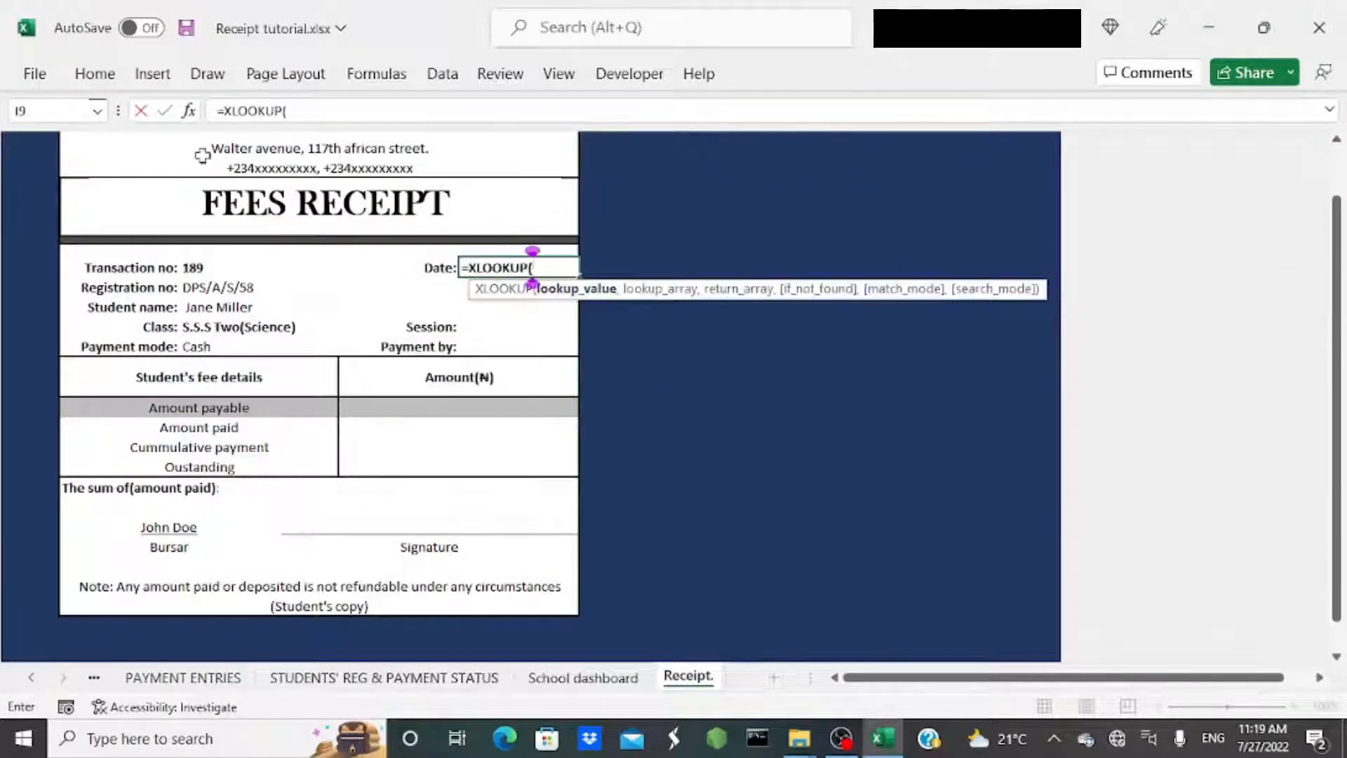
{"action": "key", "text": "ctrl+a"}
{"action": "left_click", "coordinate": [210, 287]}
{"action": "key", "text": "F4"}
{"action": "key", "text": "Tab"}
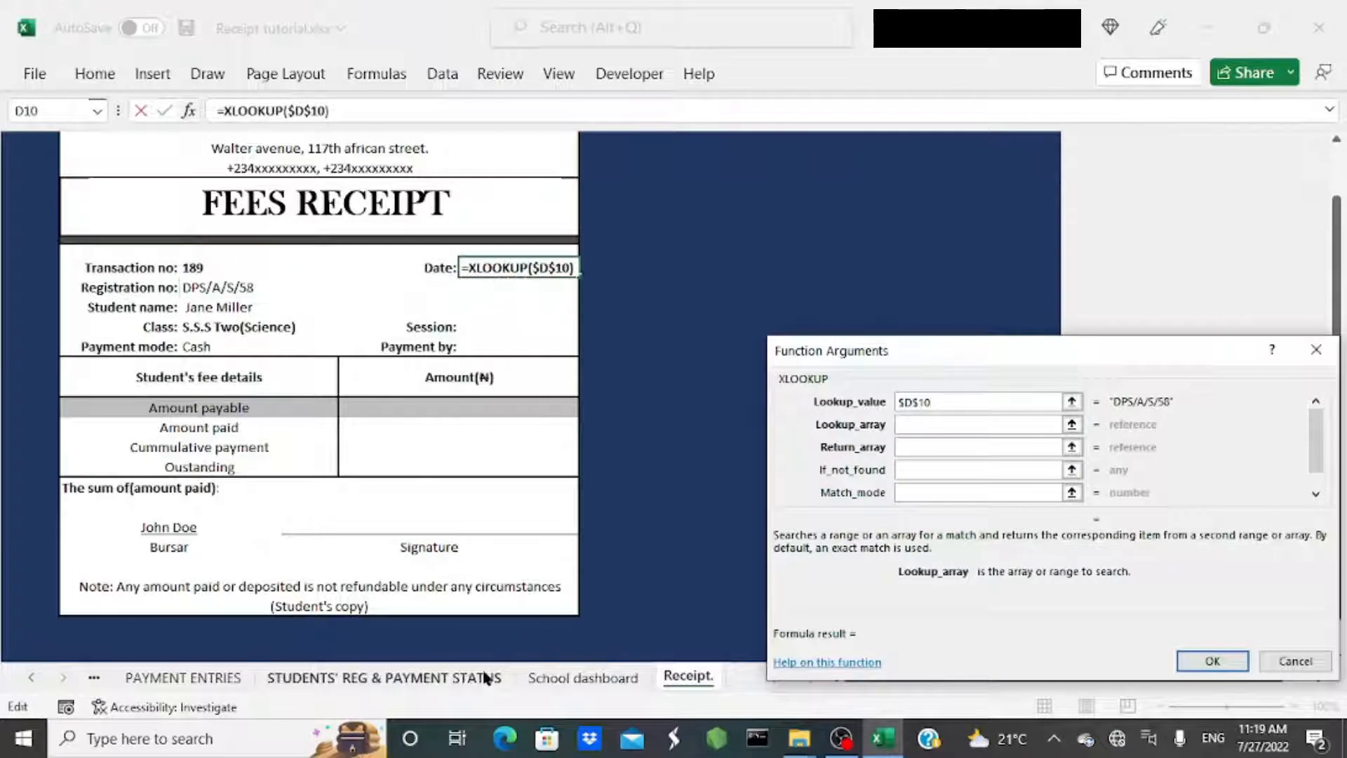
Set the Date lookup array to the ADMISSION NUMBER range $G$8:$G$201 on the PAYMENT ENTRIES sheet.
{"action": "left_click", "coordinate": [211, 678]}
{"action": "left_click_drag", "start_coordinate": [1337, 158], "coordinate": [1337, 145]}
{"action": "left_click_drag", "start_coordinate": [882, 348], "coordinate": [986, 283]}
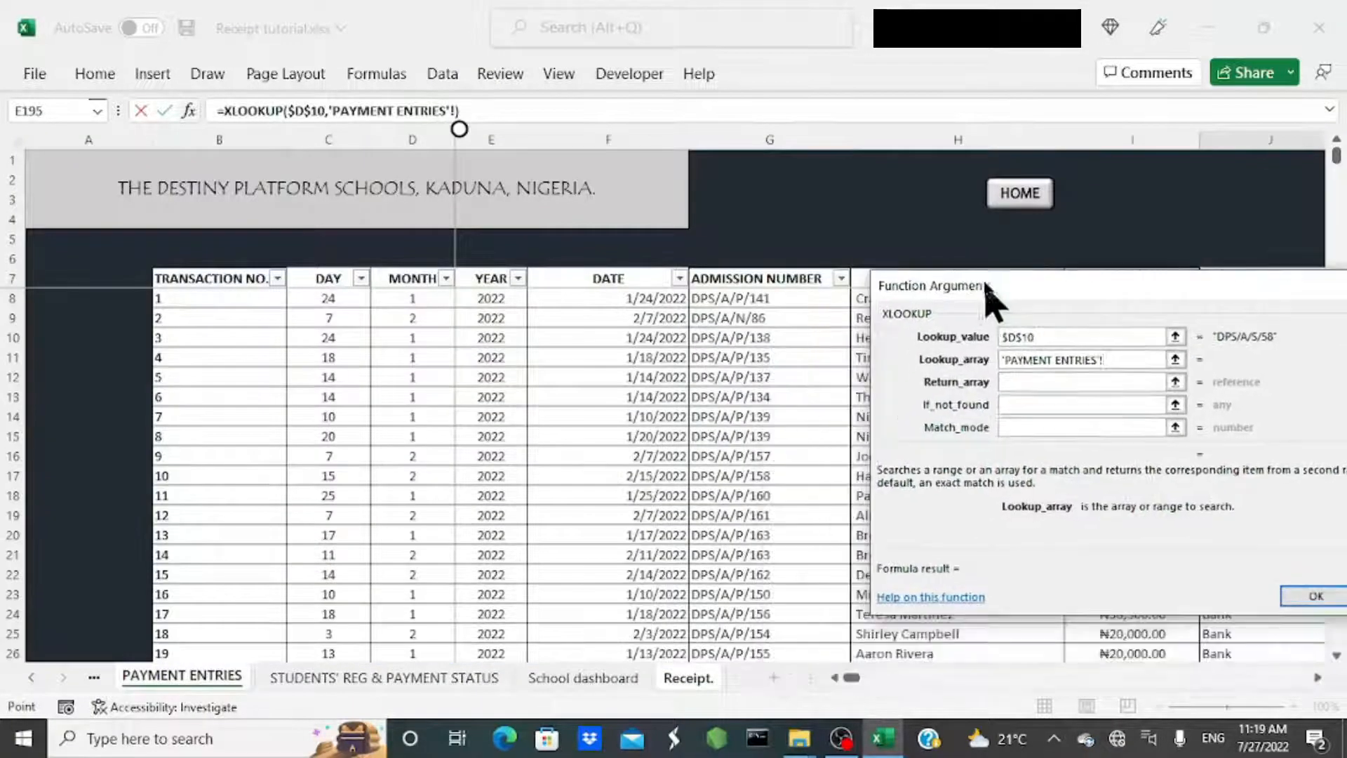
{"action": "left_click", "coordinate": [797, 315]}
{"action": "left_click", "coordinate": [794, 297]}
{"action": "key", "text": "ctrl+shift+Down"}
{"action": "key", "text": "F4"}
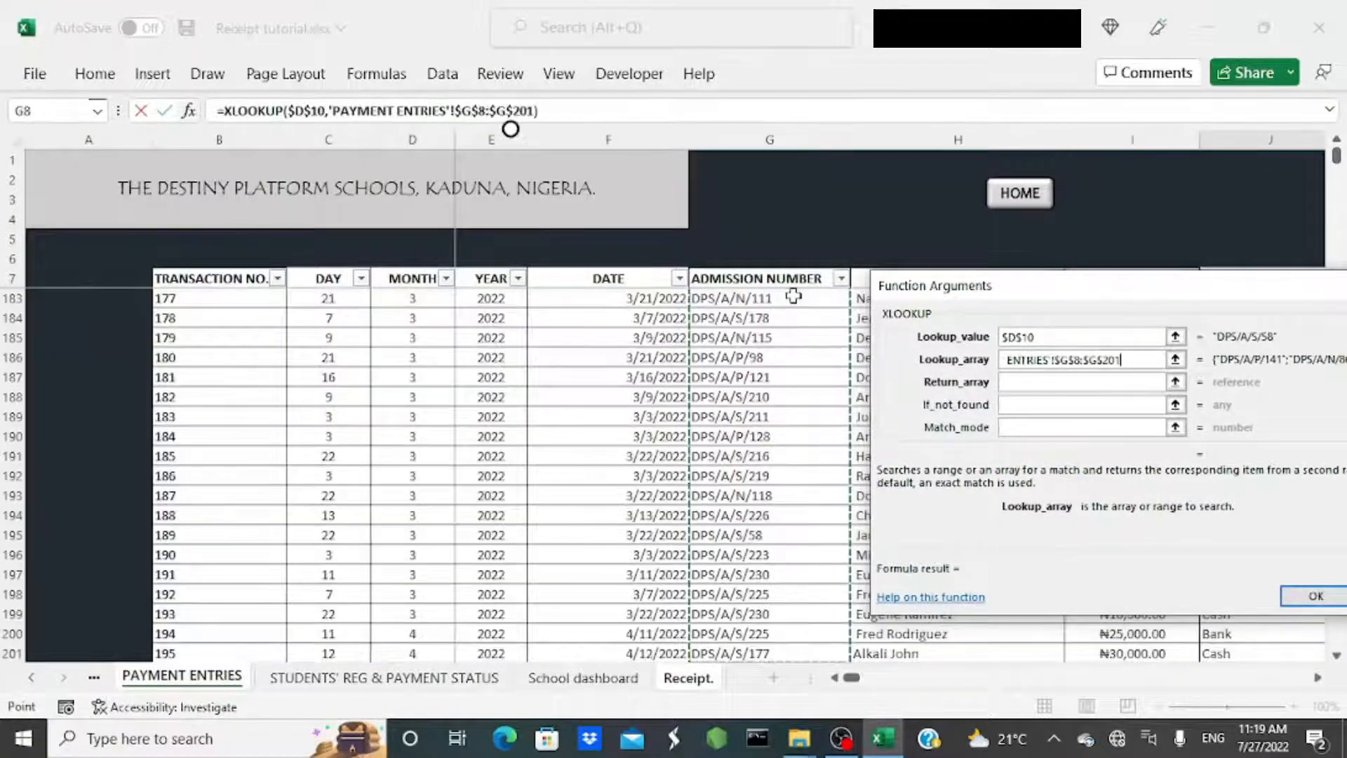
Set the Date return array to the DATE range $F$8:$F$201 on the PAYMENT ENTRIES sheet.
{"action": "left_click", "coordinate": [1026, 382]}
{"action": "left_click", "coordinate": [182, 678]}
{"action": "left_click_drag", "start_coordinate": [1339, 159], "coordinate": [1339, 146]}
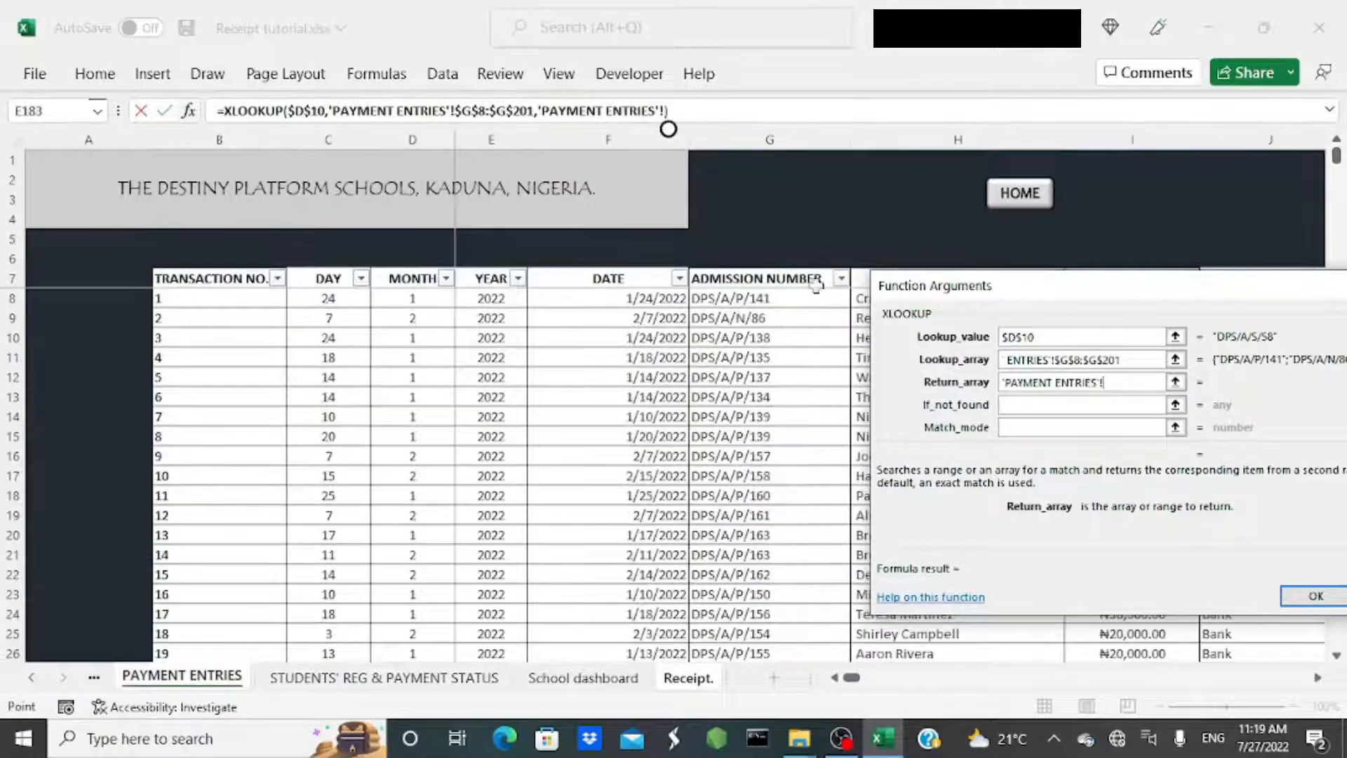
{"action": "left_click_drag", "start_coordinate": [647, 297], "coordinate": [621, 382]}
{"action": "key", "text": "F4"}
Complete the Date formula with "" if not found, match mode 0 and search mode -1.
{"action": "left_click", "coordinate": [1023, 405]}
{"action": "type", "text": "\"\""}
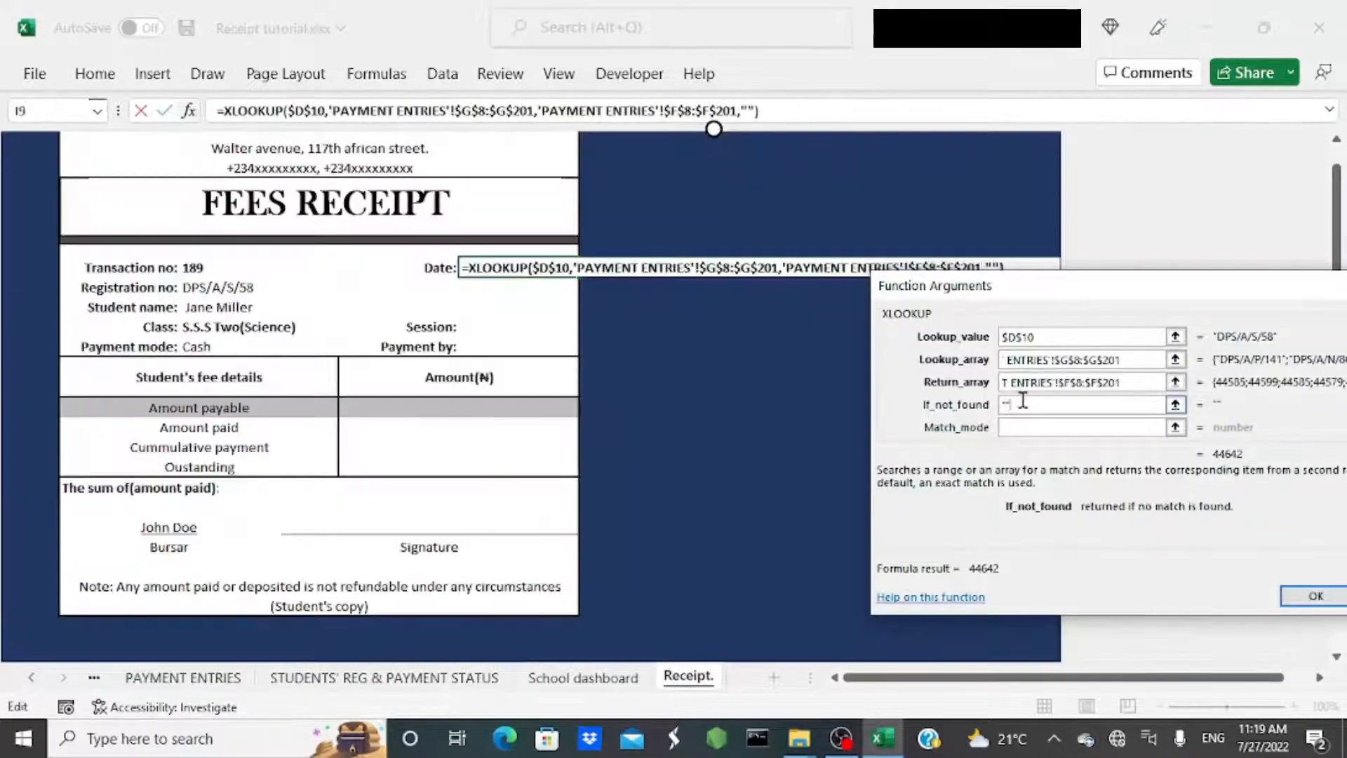
{"action": "left_click", "coordinate": [1036, 426]}
{"action": "type", "text": "0"}
{"action": "left_click_drag", "start_coordinate": [1277, 422], "coordinate": [1150, 385]}
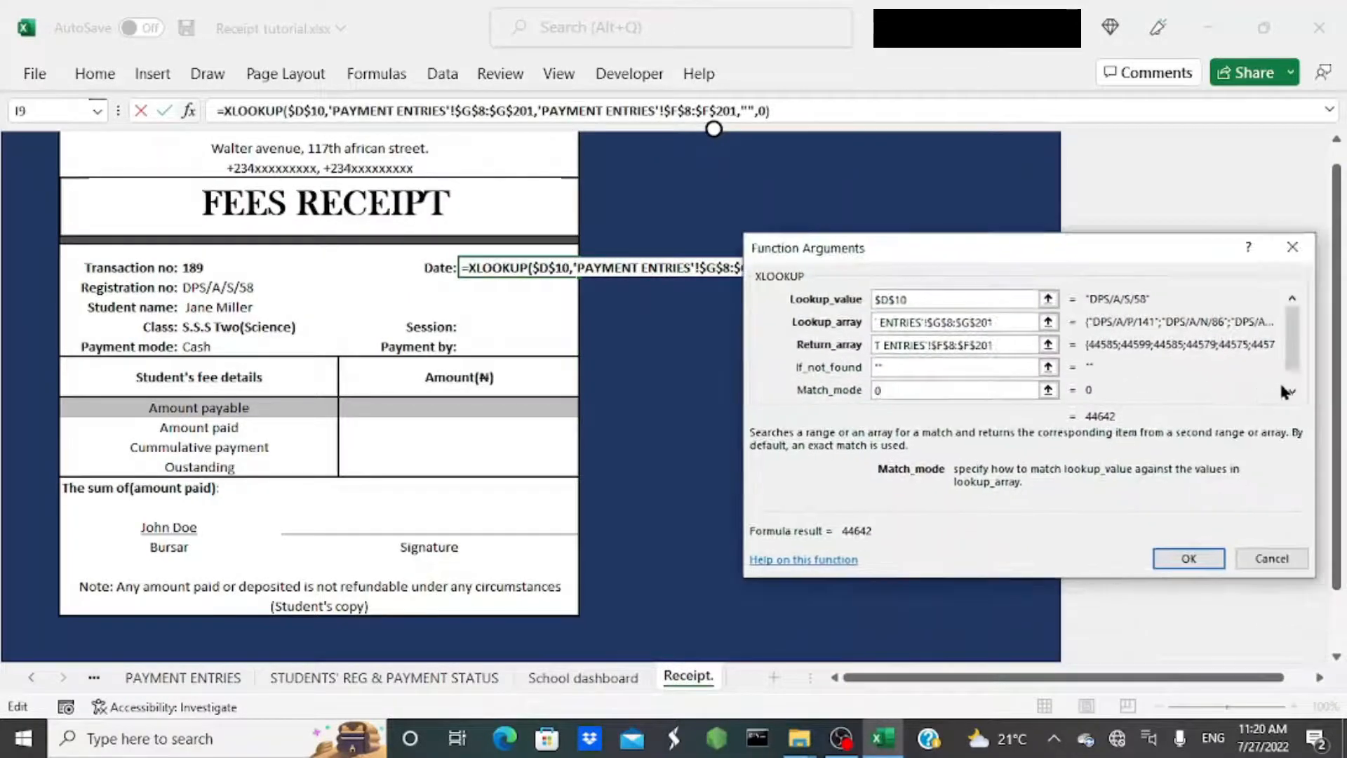
{"action": "left_click", "coordinate": [1290, 390]}
{"action": "type", "text": "-1"}
{"action": "left_click", "coordinate": [1190, 554]}
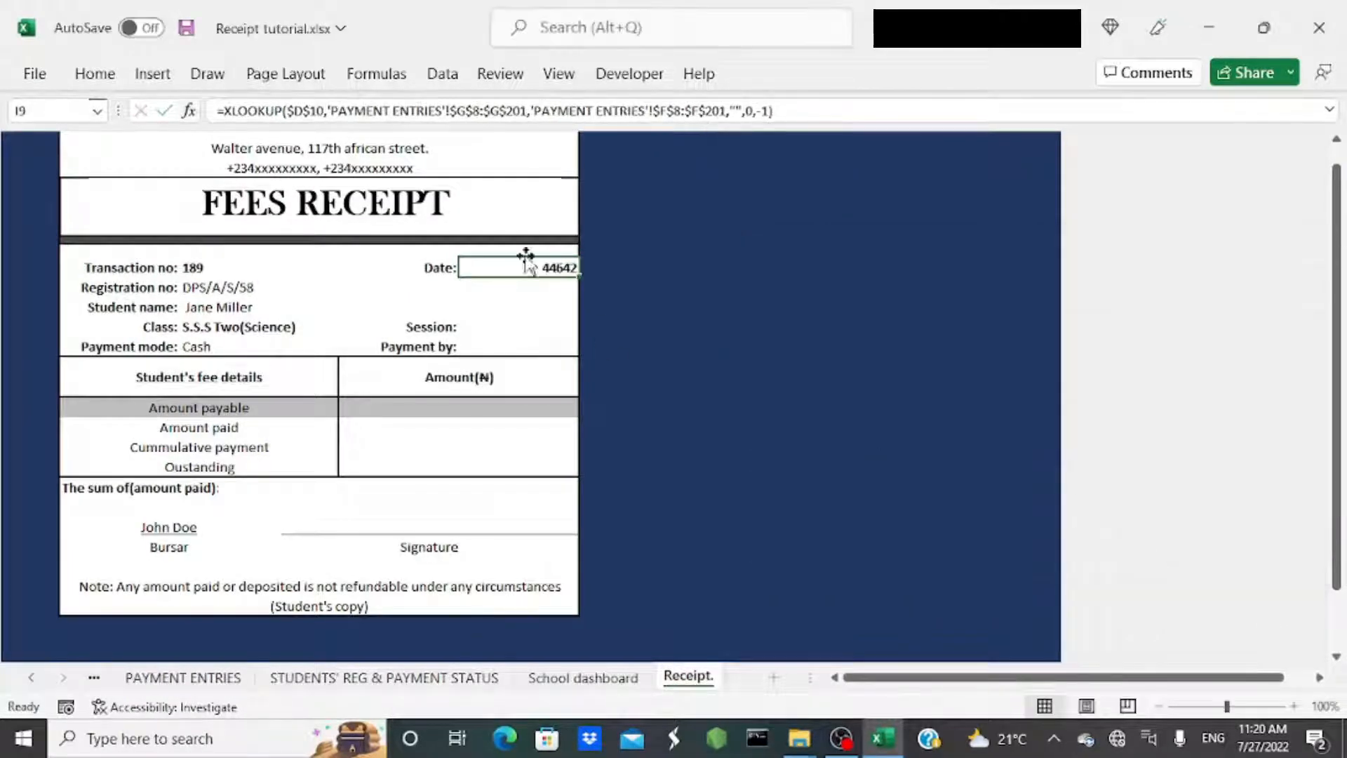
Apply the short date number format to the receipt's Date field.
{"action": "left_click", "coordinate": [93, 75]}
{"action": "left_click", "coordinate": [725, 106]}
{"action": "left_click", "coordinate": [737, 355]}
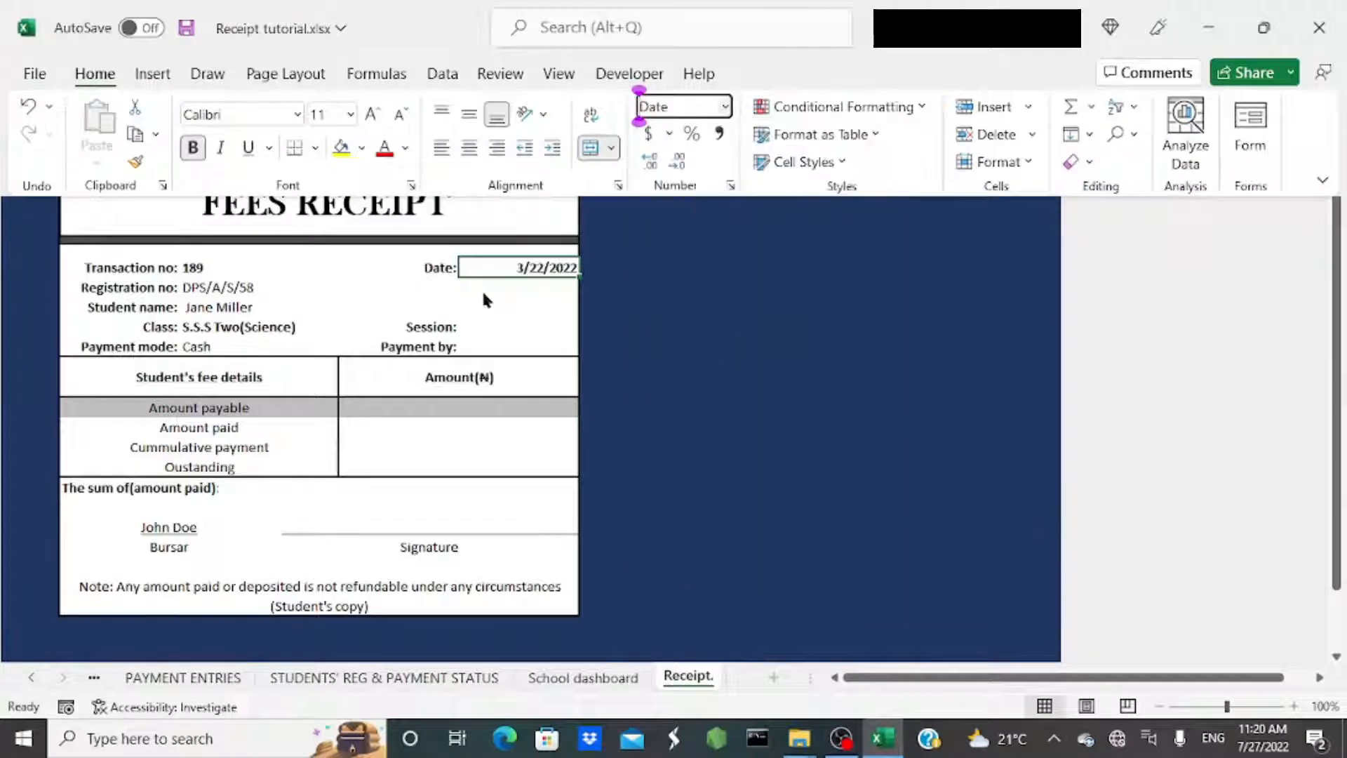
Start an XLOOKUP formula in the Session field with the registration number $D$10 as absolute lookup value.
{"action": "left_click", "coordinate": [496, 325]}
{"action": "type", "text": "=XLO"}
{"action": "key", "text": "Tab"}
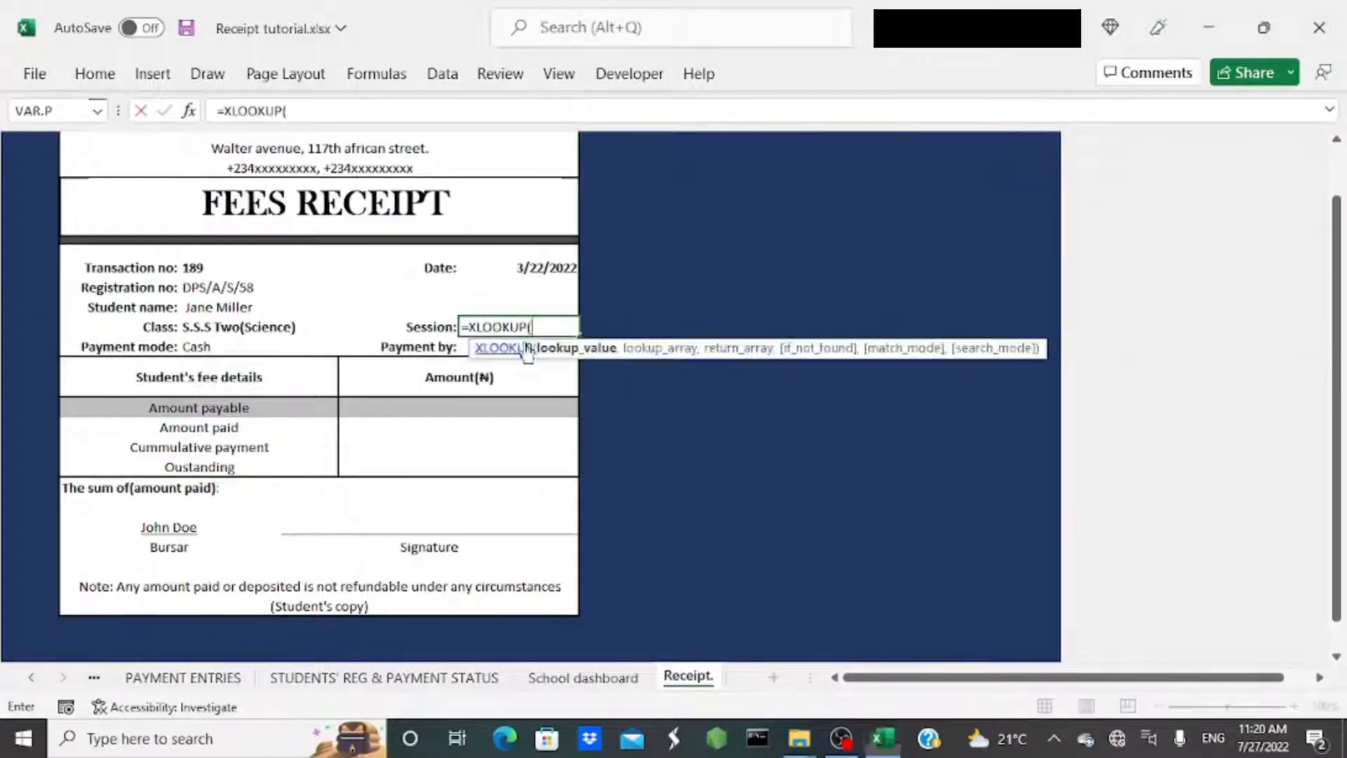
{"action": "key", "text": "ctrl+a"}
{"action": "left_click", "coordinate": [313, 288]}
{"action": "key", "text": "F4"}
Set the Session lookup array to the admission number range $C$5:$C$171 on the STUDENTS' REG & PAYMENT STATUS sheet.
{"action": "left_click", "coordinate": [886, 322]}
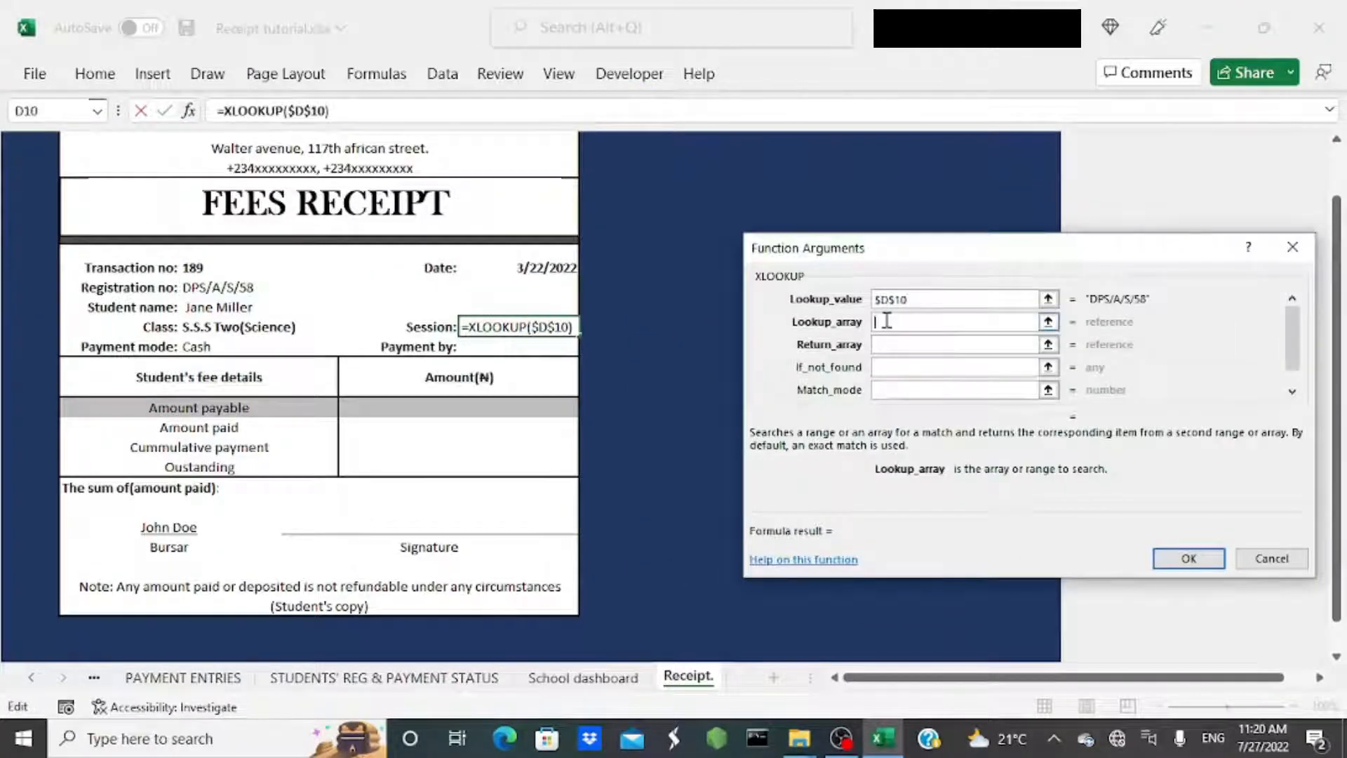
{"action": "left_click", "coordinate": [385, 677]}
{"action": "left_click", "coordinate": [1340, 193]}
{"action": "left_click_drag", "start_coordinate": [1337, 165], "coordinate": [1340, 141]}
{"action": "left_click", "coordinate": [190, 296]}
{"action": "key", "text": "ctrl+shift+Down"}
{"action": "key", "text": "ctrl+shift+Down"}
{"action": "key", "text": "ctrl+shift+Down"}
{"action": "key", "text": "ctrl+shift+Down"}
{"action": "key", "text": "F4"}
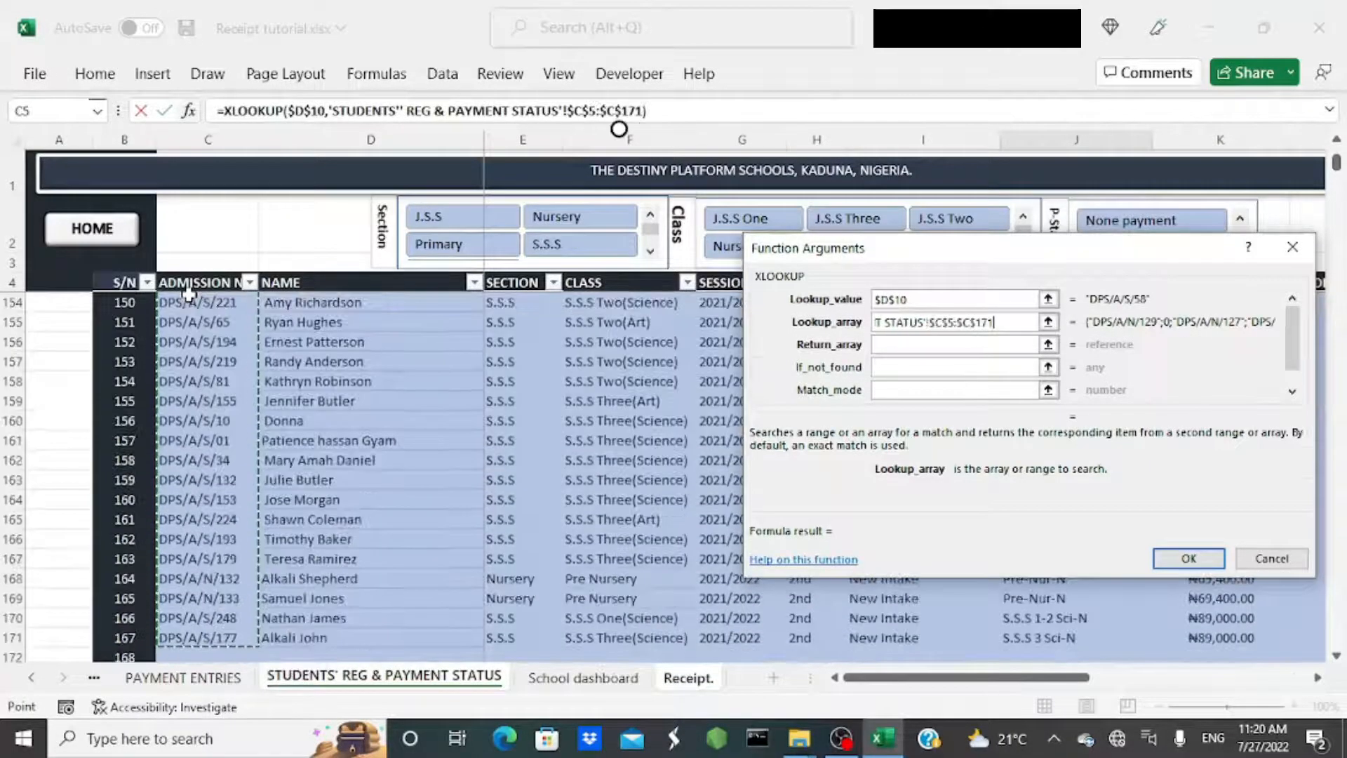
Set the Session return array to the session range $G$5:$G$171 on the STUDENTS' REG & PAYMENT STATUS sheet.
{"action": "left_click", "coordinate": [882, 344]}
{"action": "left_click", "coordinate": [384, 676]}
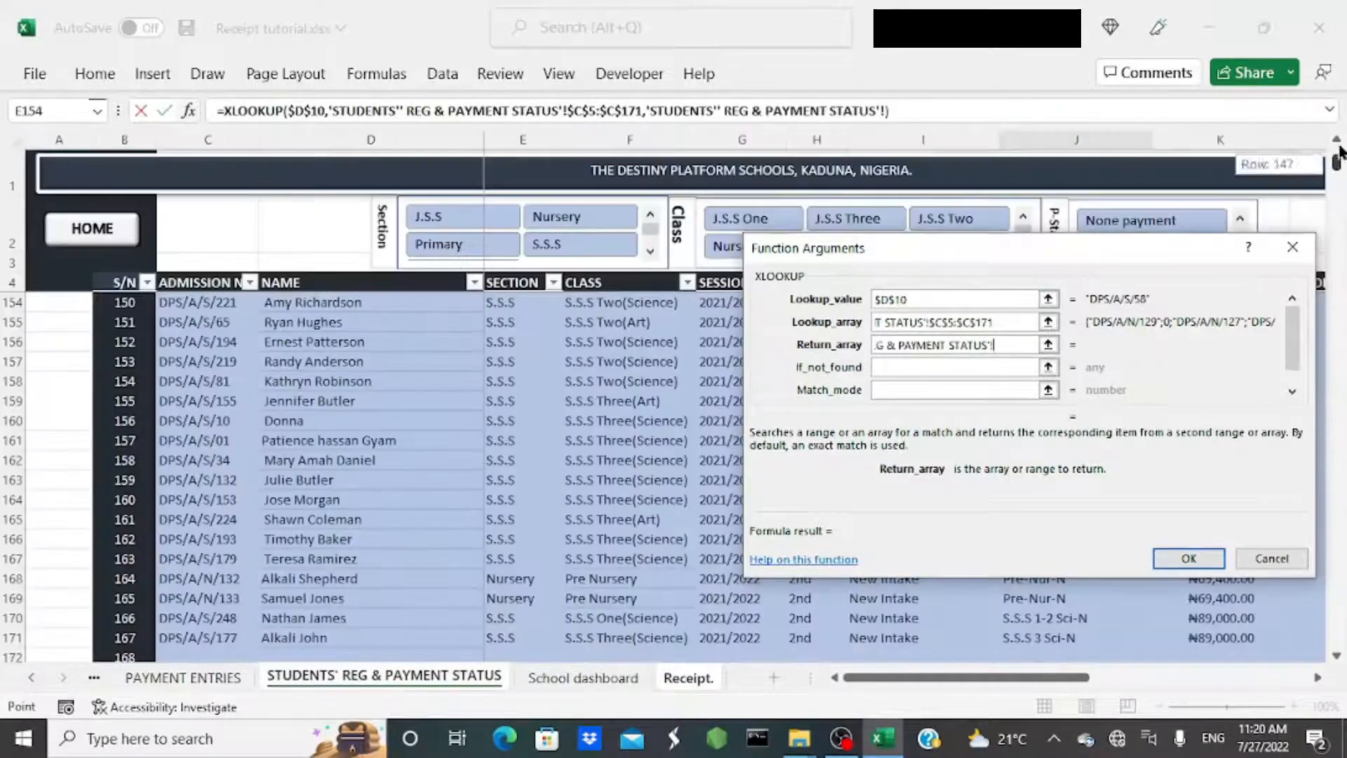
{"action": "scroll", "coordinate": [634, 288], "scroll_direction": "up", "scroll_amount": 20}
{"action": "left_click", "coordinate": [723, 303]}
{"action": "key", "text": "ctrl+shift+Down"}
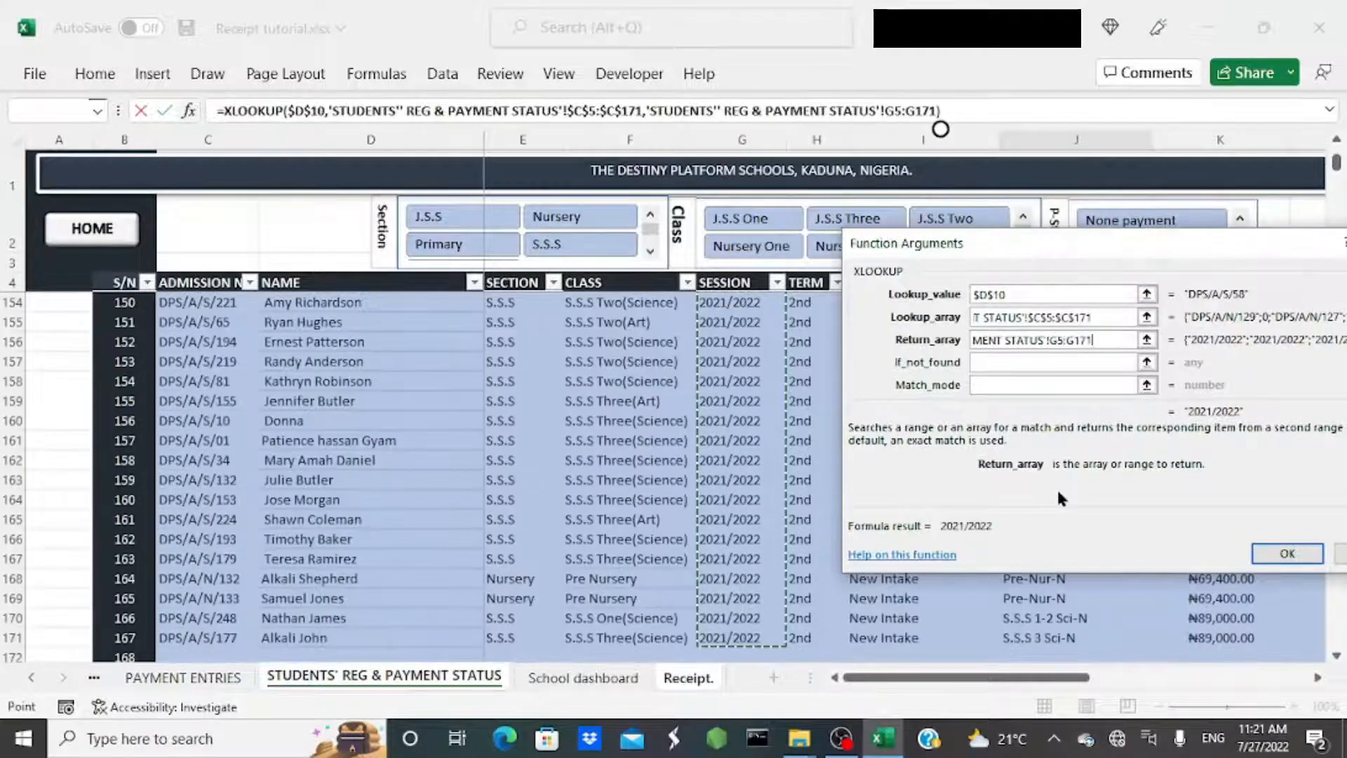
{"action": "key", "text": "F4"}
Complete the Session formula with "" if not found, match mode 0 and search mode 1.
{"action": "left_click", "coordinate": [997, 363]}
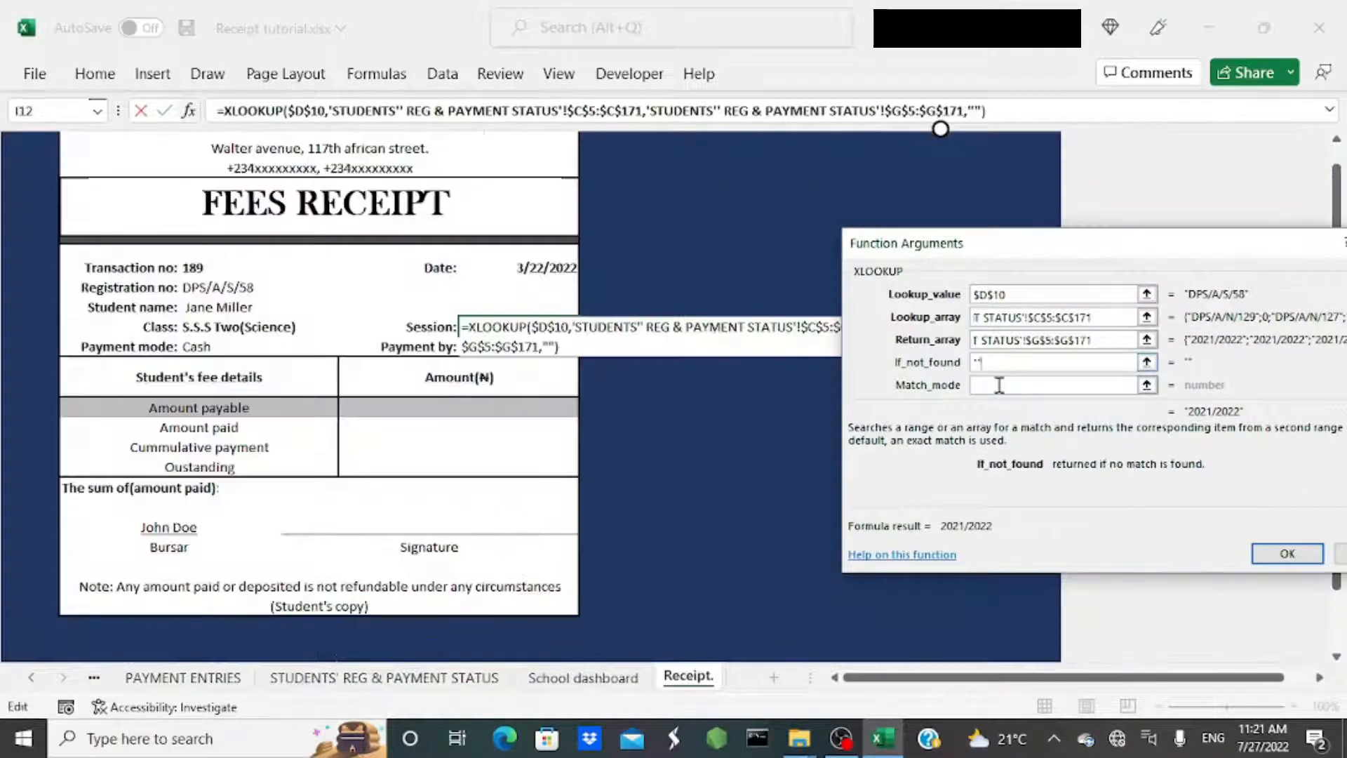
{"action": "left_click", "coordinate": [999, 385]}
{"action": "type", "text": "0"}
{"action": "key", "text": "Tab"}
{"action": "left_click", "coordinate": [1191, 510]}
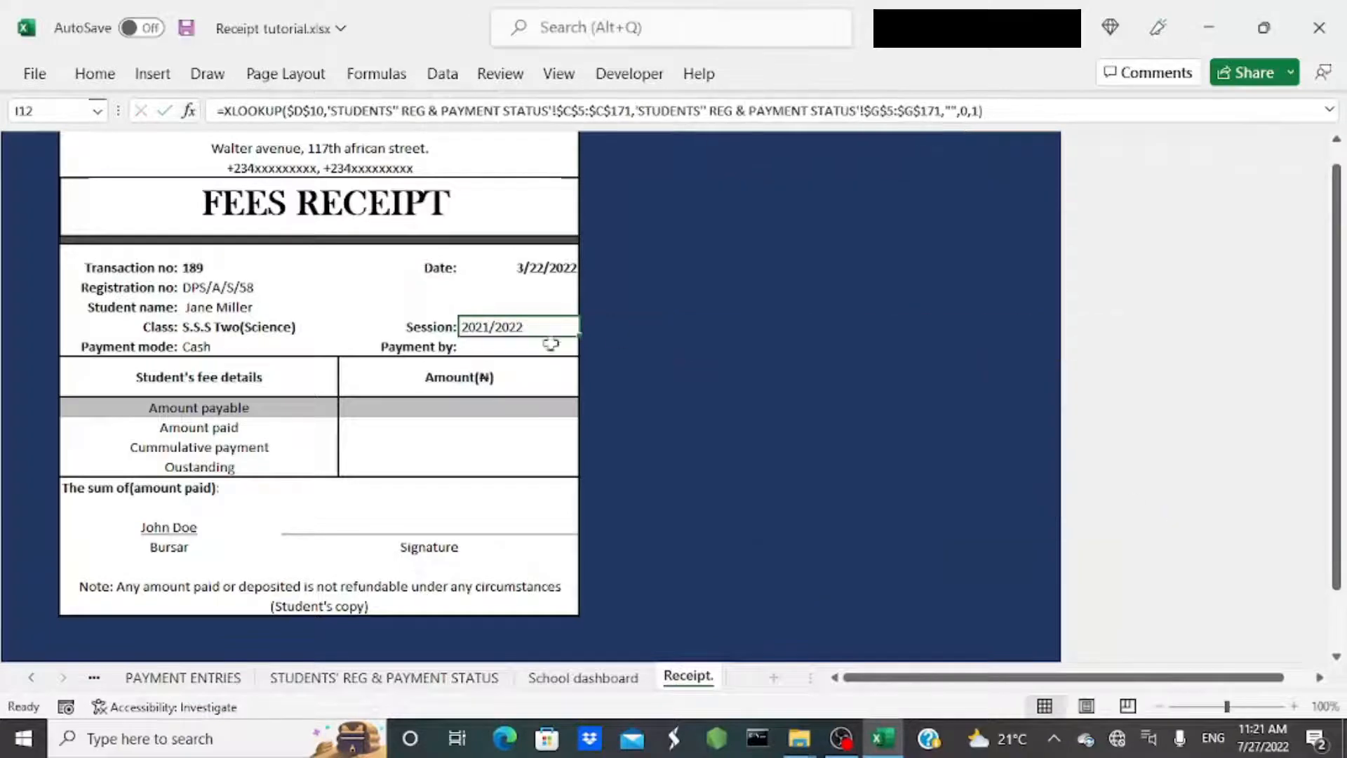
Start an XLOOKUP formula in the Payment by field with the registration number $D$10 as absolute lookup value.
{"action": "left_click", "coordinate": [544, 345]}
{"action": "type", "text": "=xloo"}
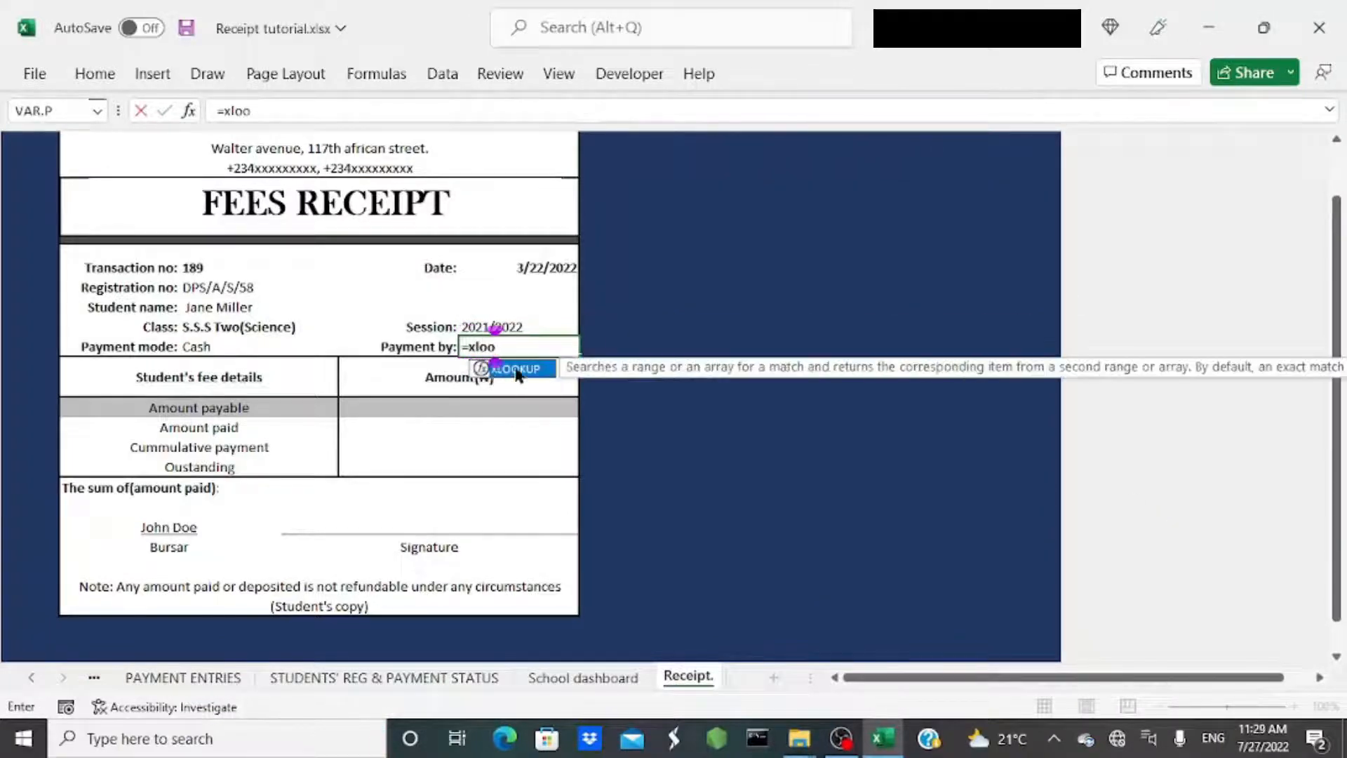
{"action": "double_click", "coordinate": [517, 370]}
{"action": "left_click", "coordinate": [188, 111]}
{"action": "left_click", "coordinate": [209, 288]}
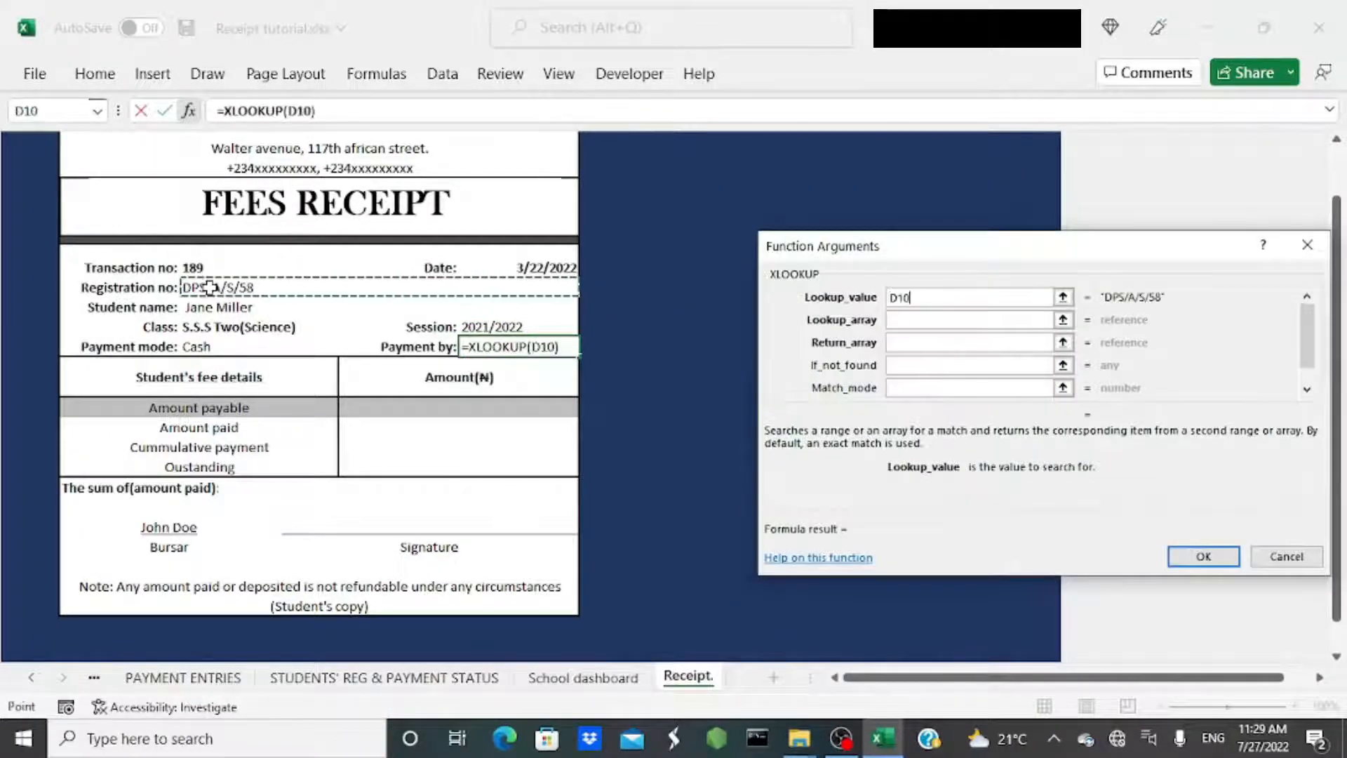
{"action": "key", "text": "F4"}
Set the Payment by lookup array to the admission number range $G$8:$G$201 on the PAYMENT ENTRIES sheet.
{"action": "left_click", "coordinate": [938, 322]}
{"action": "left_click", "coordinate": [183, 677]}
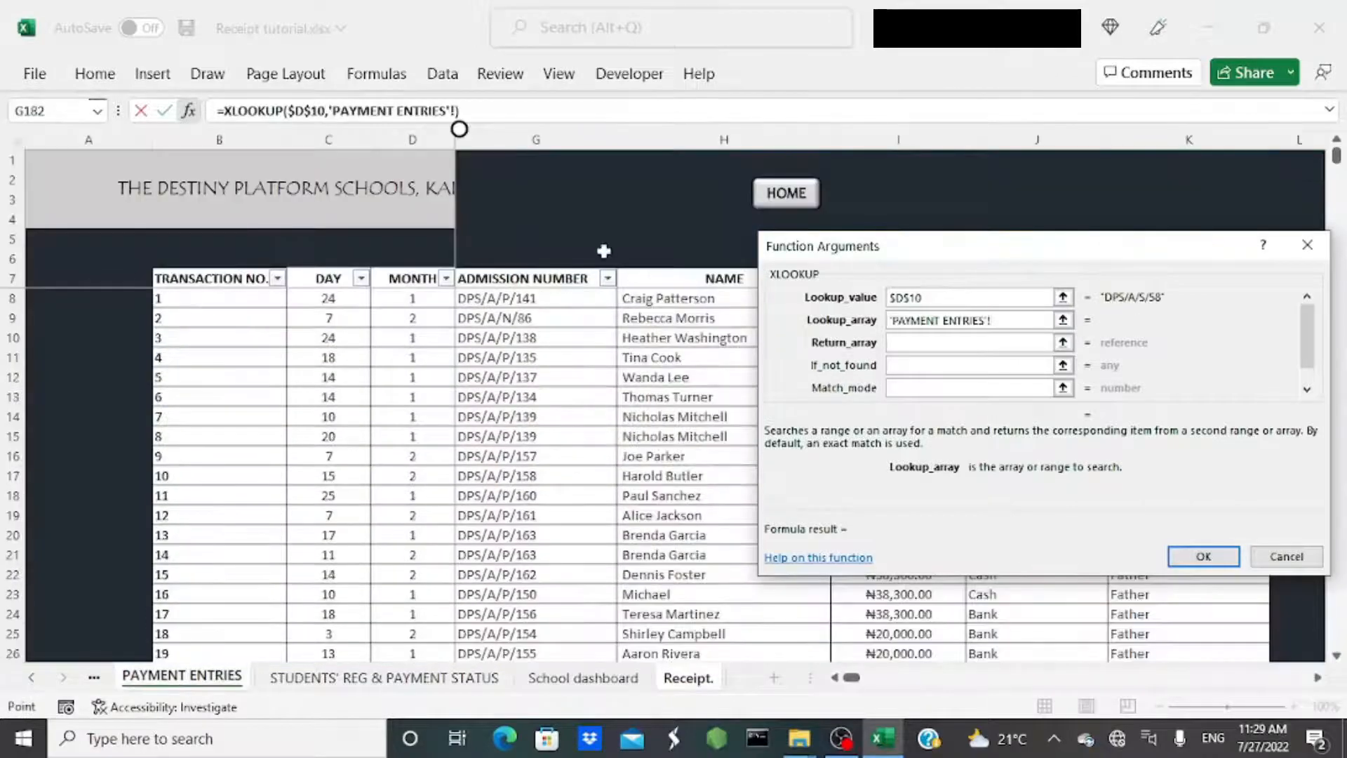
{"action": "left_click", "coordinate": [571, 301]}
{"action": "key", "text": "ctrl+shift+Down"}
{"action": "key", "text": "F4"}
Set the Payment by return array to the payer range $K$8:$K$201 on the PAYMENT ENTRIES sheet.
{"action": "left_click", "coordinate": [900, 342]}
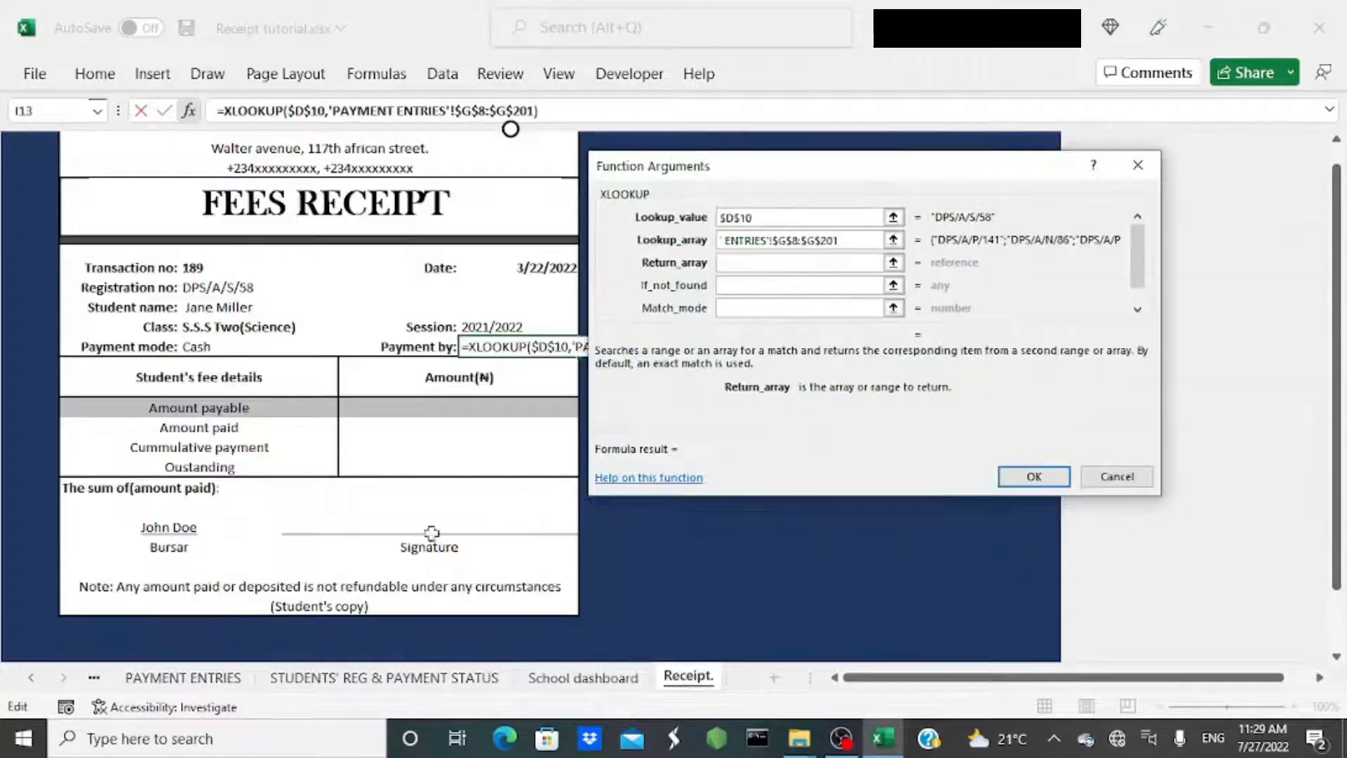
{"action": "left_click", "coordinate": [182, 677]}
{"action": "scroll", "coordinate": [1158, 308], "scroll_direction": "up", "scroll_amount": 20}
{"action": "left_click", "coordinate": [1130, 301]}
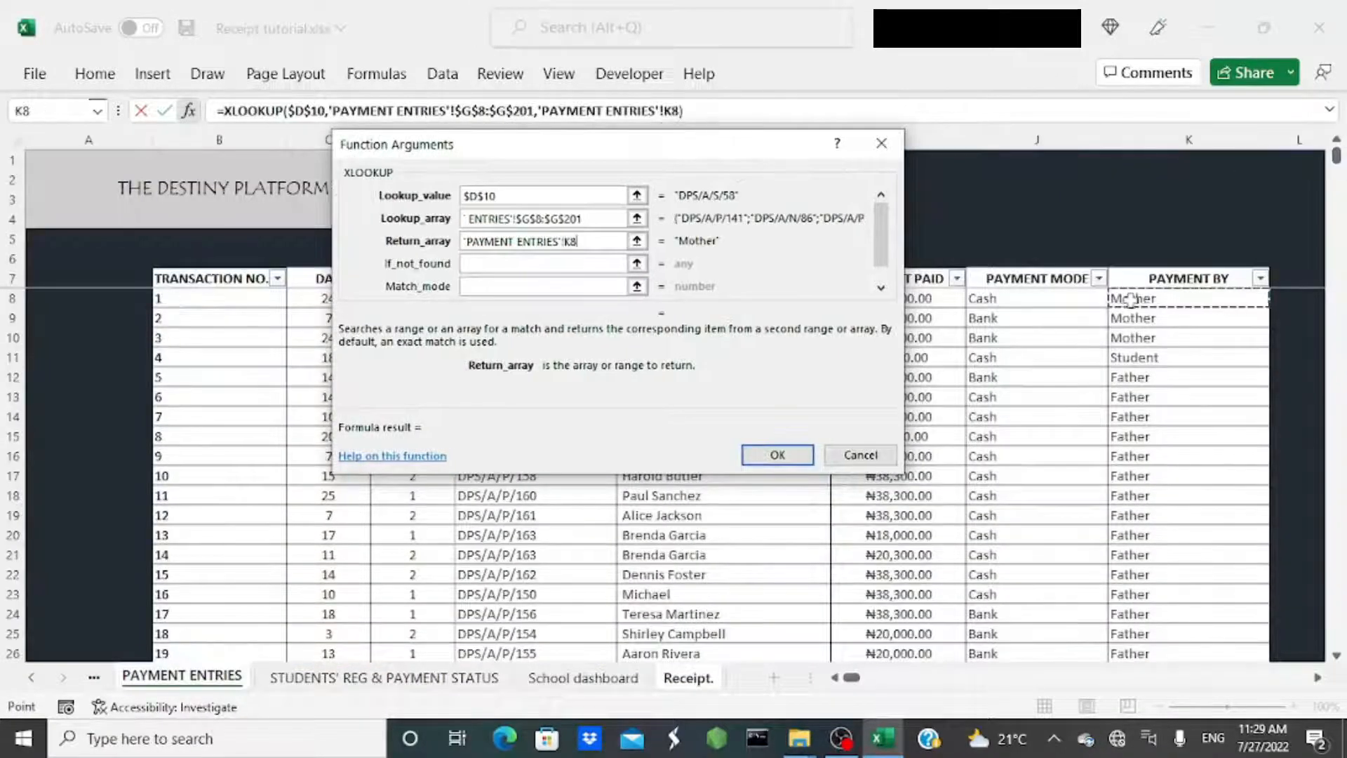
{"action": "key", "text": "ctrl+shift+Down"}
{"action": "key", "text": "F4"}
Complete the Payment by formula with "" if not found, match mode 0 and search mode -1.
{"action": "left_click", "coordinate": [573, 265]}
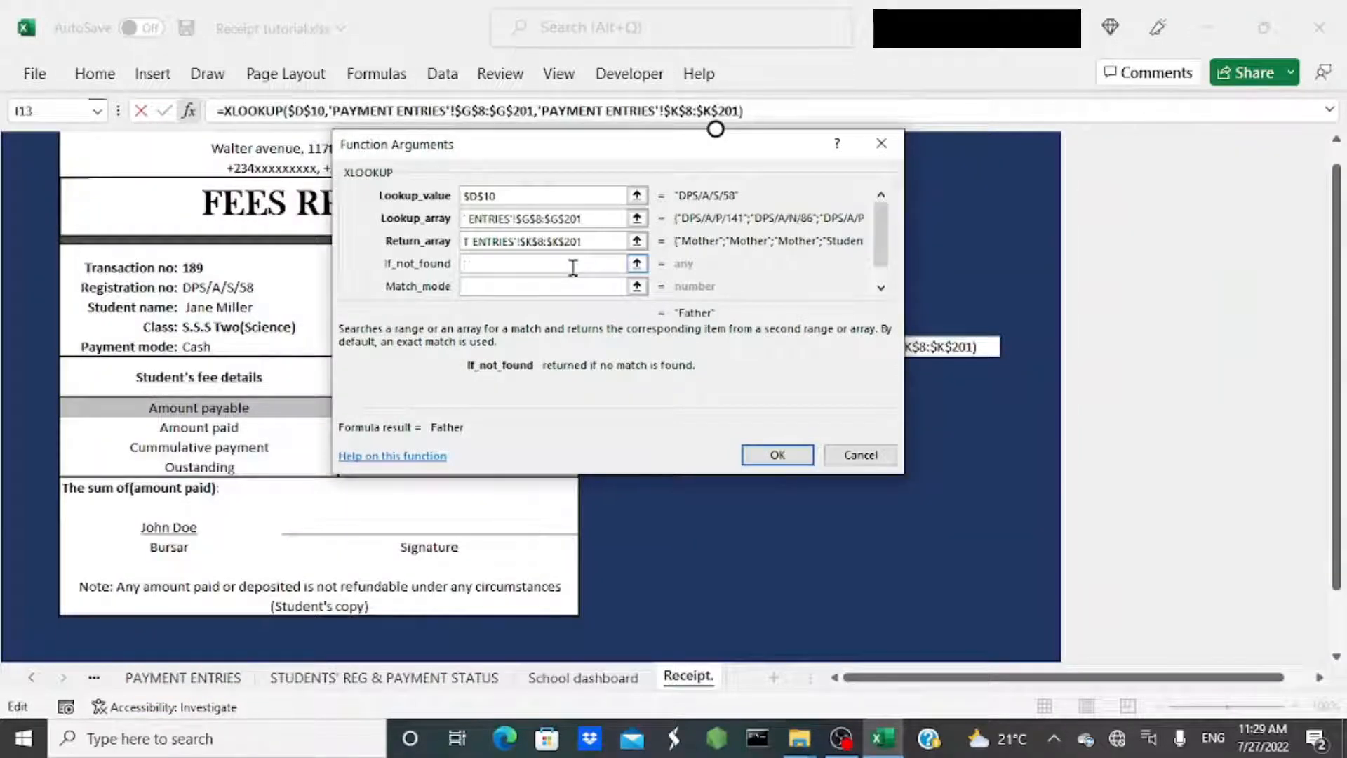
{"action": "type", "text": "\"\""}
{"action": "key", "text": "Tab"}
{"action": "type", "text": "0"}
{"action": "key", "text": "Tab"}
{"action": "type", "text": "-1"}
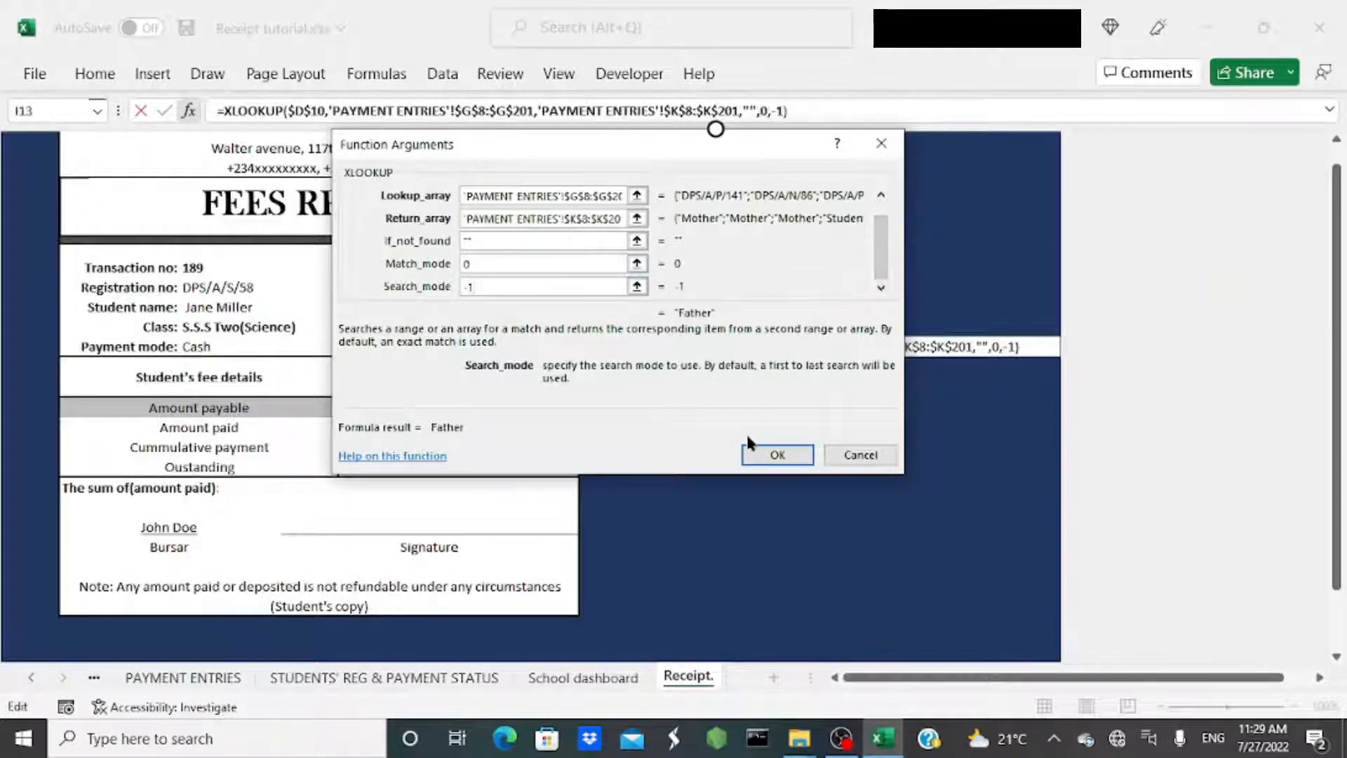
{"action": "left_click", "coordinate": [777, 454]}
Start an XLOOKUP formula in the Amount payable cell with the registration number $D$10 as absolute lookup value.
{"action": "left_click", "coordinate": [382, 406]}
{"action": "type", "text": "=xl"}
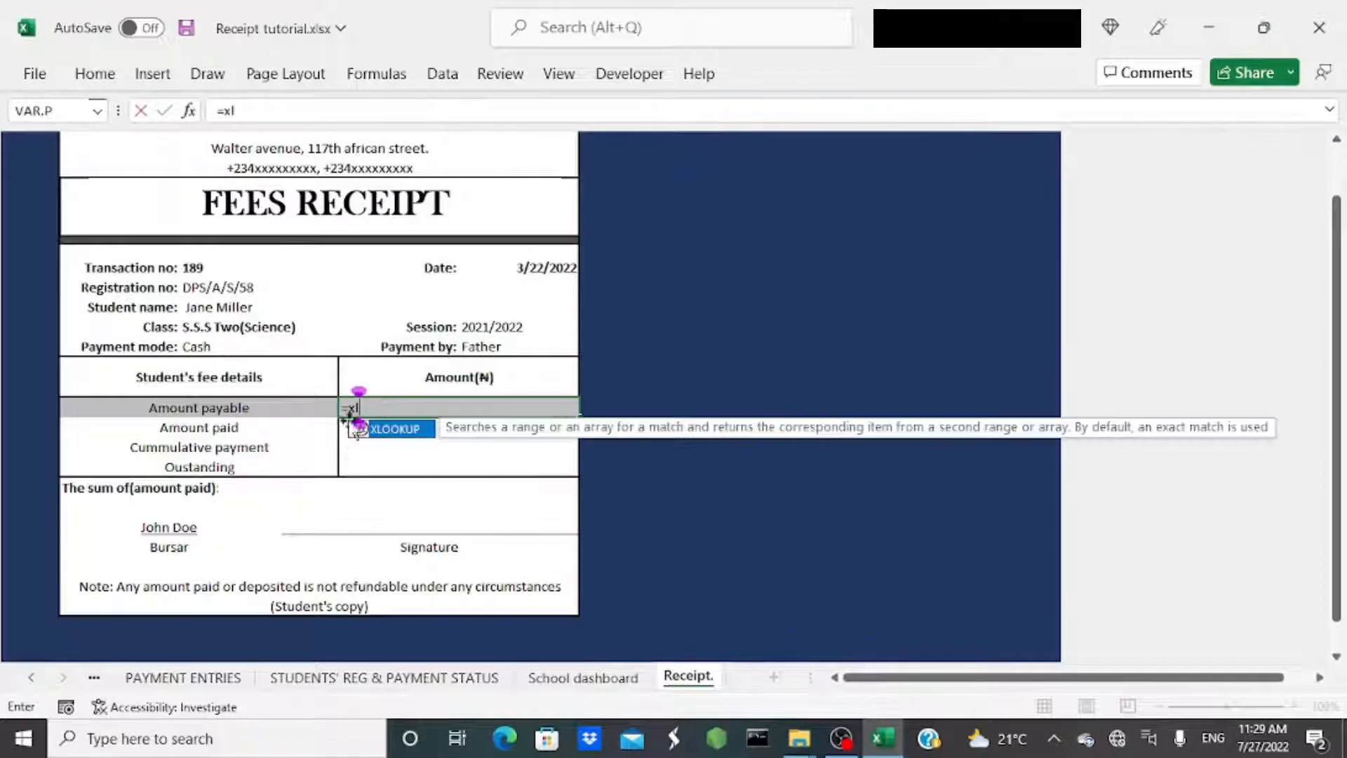
{"action": "double_click", "coordinate": [359, 426]}
{"action": "key", "text": "ctrl+a"}
{"action": "left_click", "coordinate": [247, 286]}
{"action": "key", "text": "F4"}
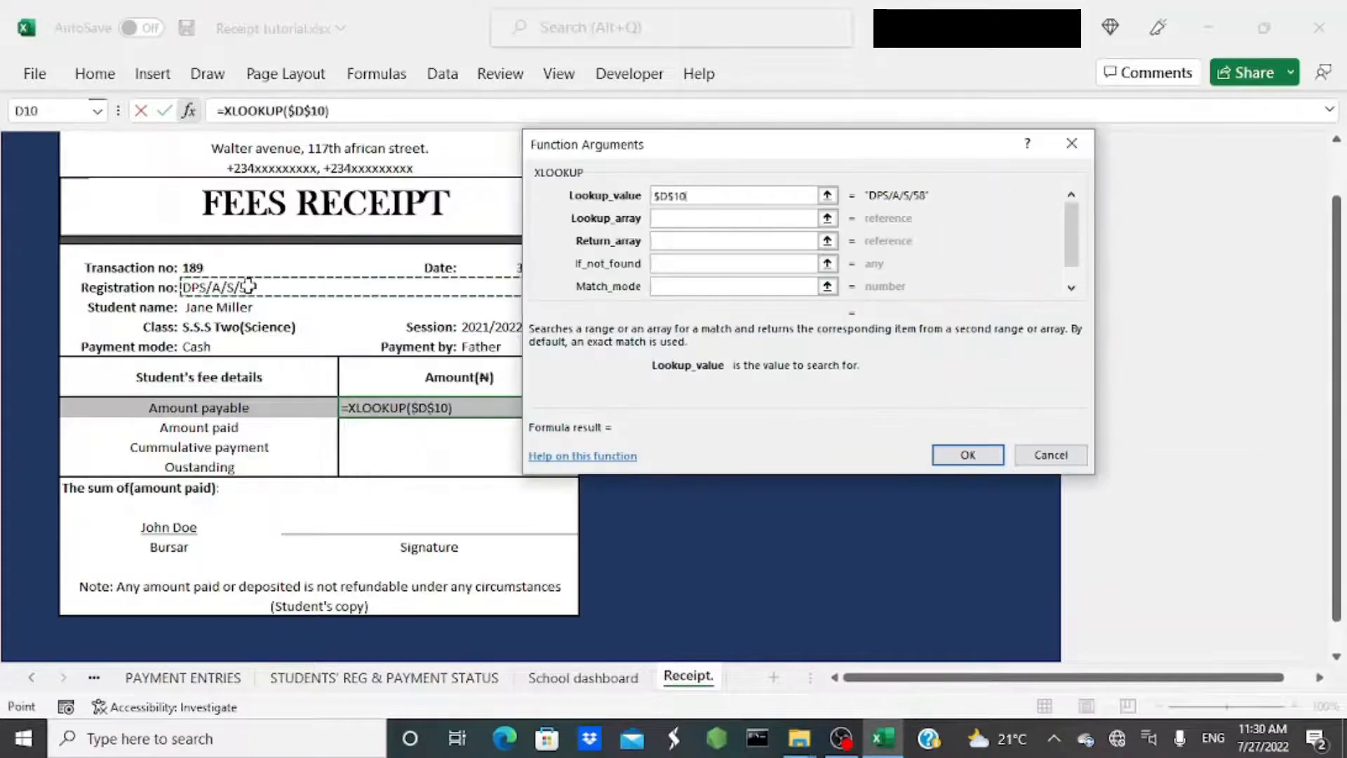
Set the Amount payable lookup array to the admission number range $C$5:$C$171 on the STUDENTS' REG & PAYMENT STATUS sheet.
{"action": "left_click", "coordinate": [698, 224]}
{"action": "left_click", "coordinate": [385, 676]}
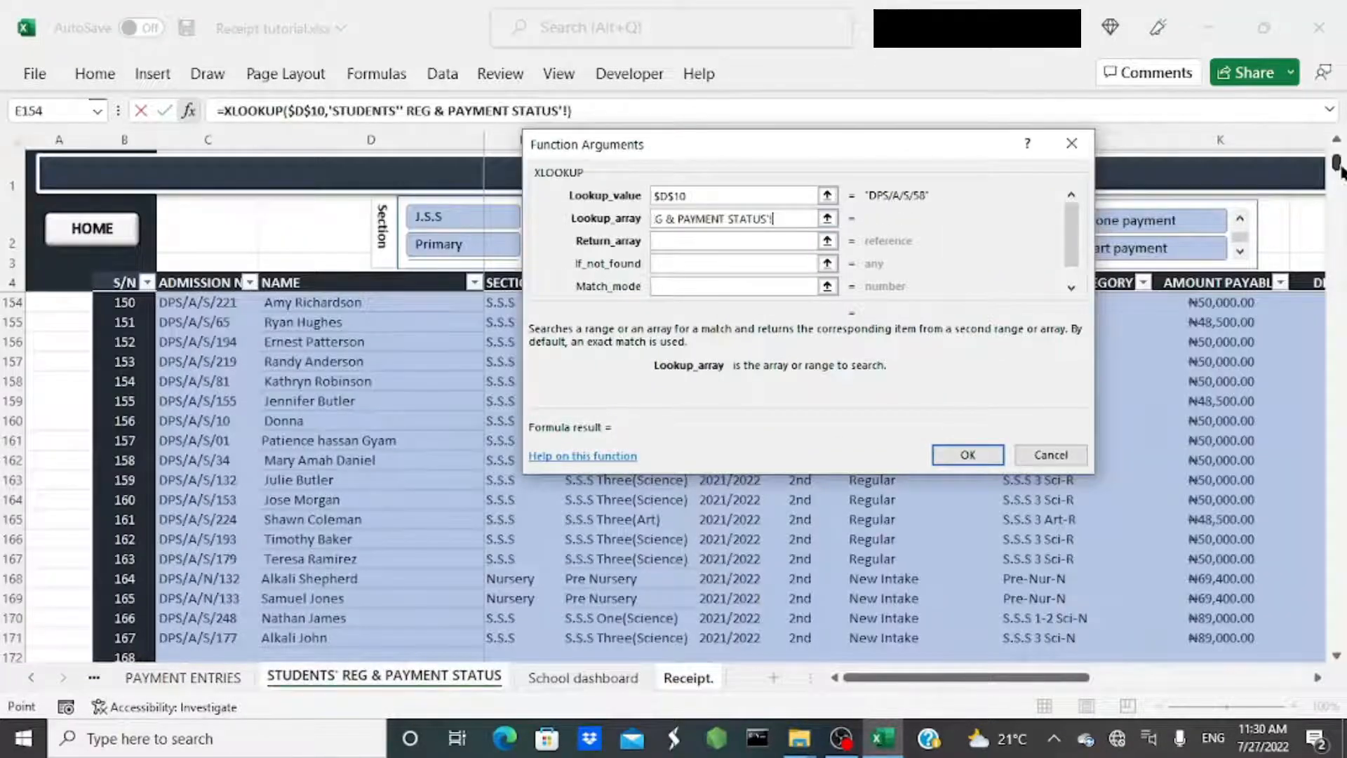
{"action": "left_click", "coordinate": [206, 301]}
{"action": "key", "text": "ctrl+shift+Down"}
{"action": "key", "text": "ctrl+shift+Down"}
{"action": "key", "text": "ctrl+shift+Down"}
{"action": "key", "text": "ctrl+shift+Down"}
{"action": "key", "text": "ctrl+shift+Down"}
{"action": "key", "text": "ctrl+shift+Down"}
{"action": "key", "text": "F4"}
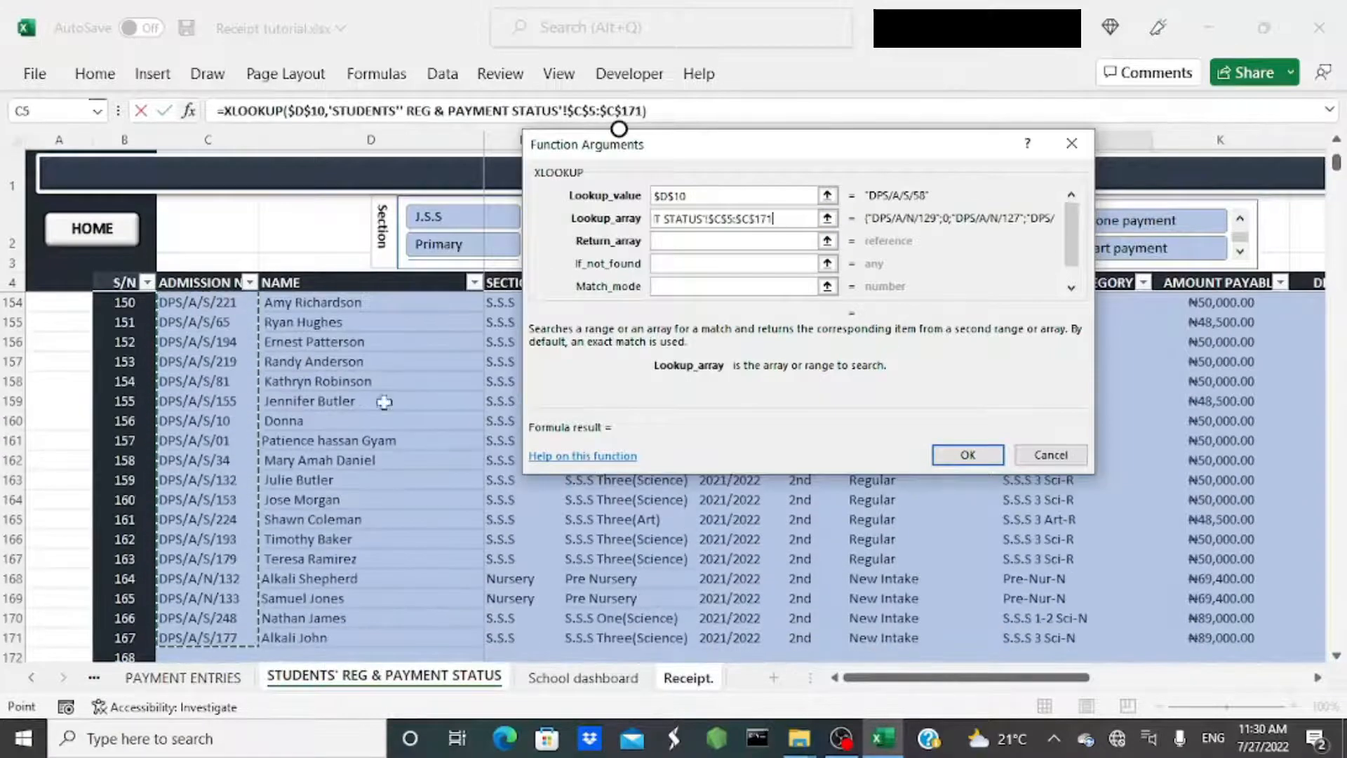
Point the Amount payable return array to the STUDENTS' REG & PAYMENT STATUS sheet.
{"action": "left_click", "coordinate": [709, 241]}
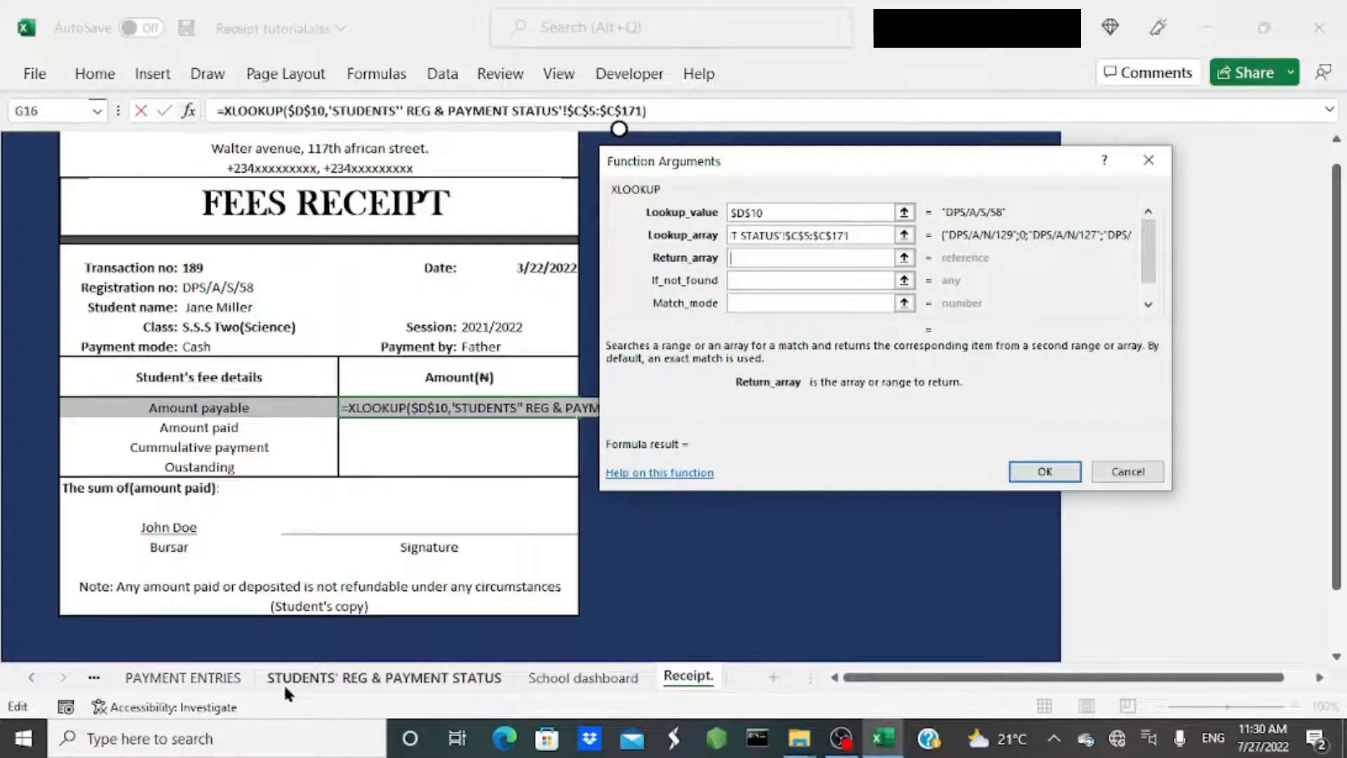
{"action": "left_click", "coordinate": [385, 676]}
{"action": "left_click", "coordinate": [1318, 678]}
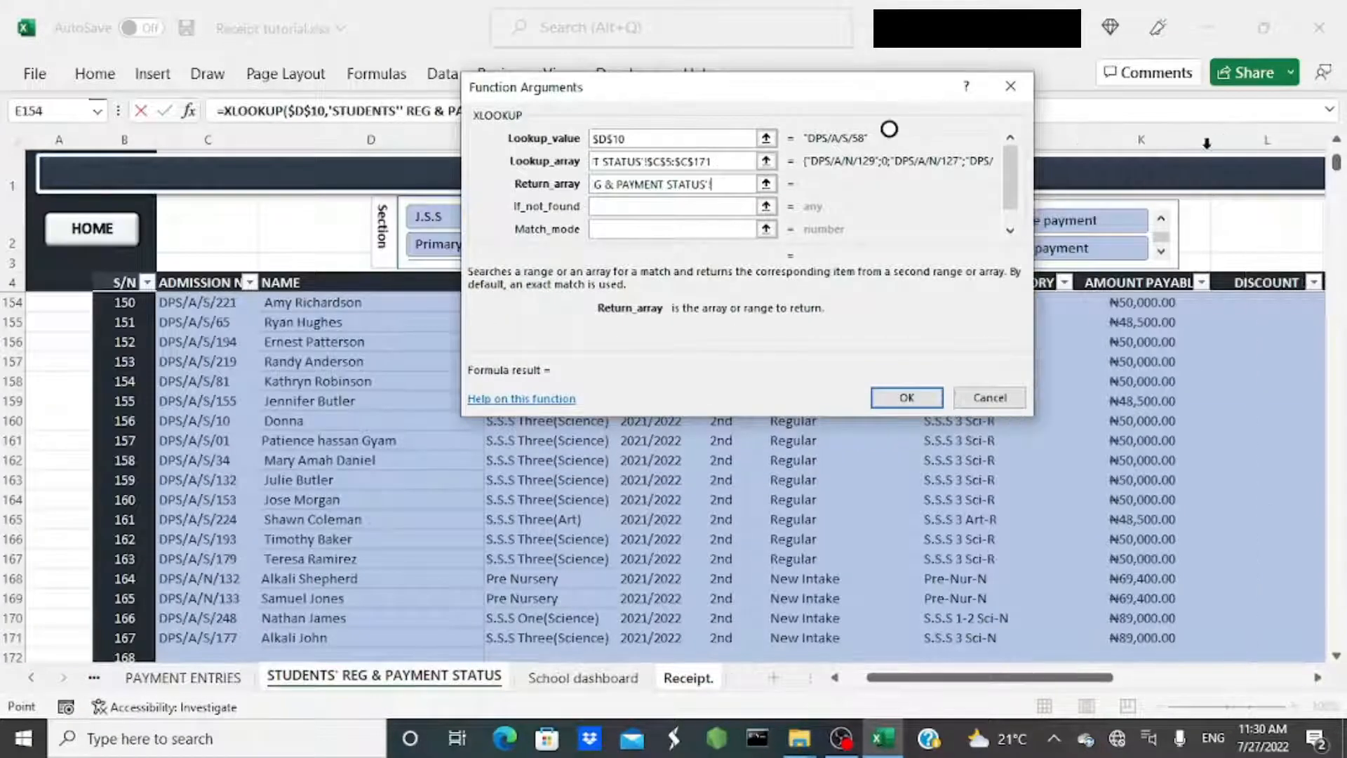
{"action": "left_click", "coordinate": [1158, 283]}
{"action": "left_click", "coordinate": [1153, 302]}
{"action": "key", "text": "ctrl+shift+Down"}
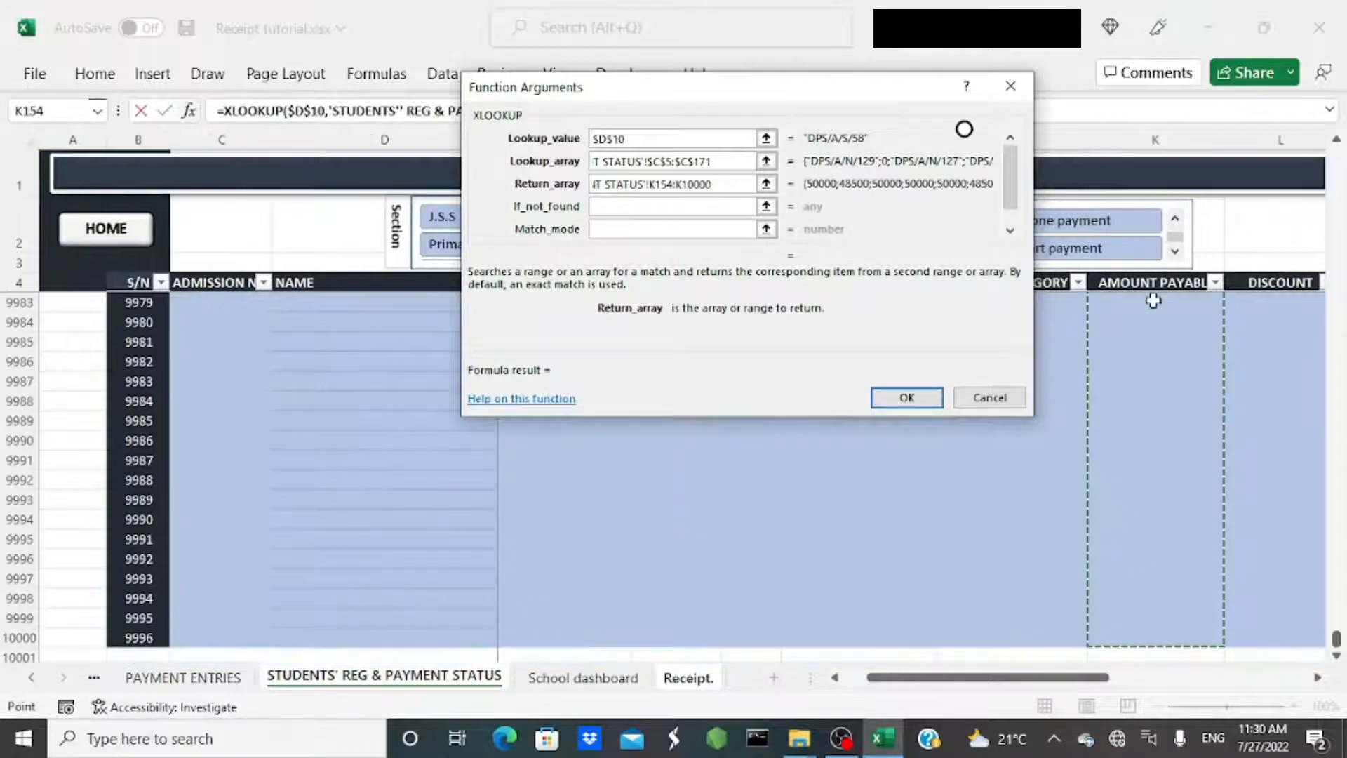
{"action": "key", "text": "ctrl+shift+Up"}
{"action": "key", "text": "ctrl+Up"}
{"action": "key", "text": "ctrl+Up"}
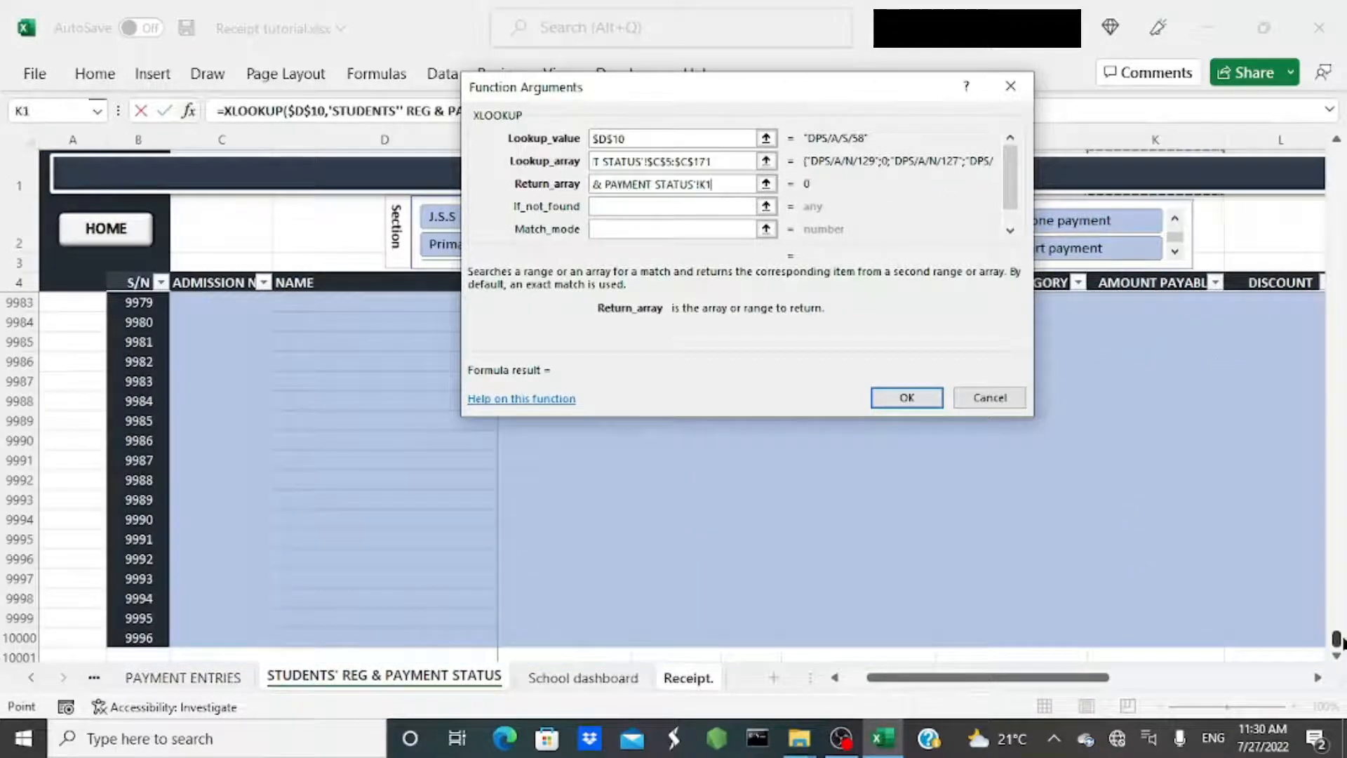
Set the Amount payable return array to the absolute range $K$5:$K$171 and the if-not-found value to "".
{"action": "left_click_drag", "start_coordinate": [1338, 640], "coordinate": [1337, 159]}
{"action": "left_click_drag", "start_coordinate": [1150, 302], "coordinate": [1151, 405]}
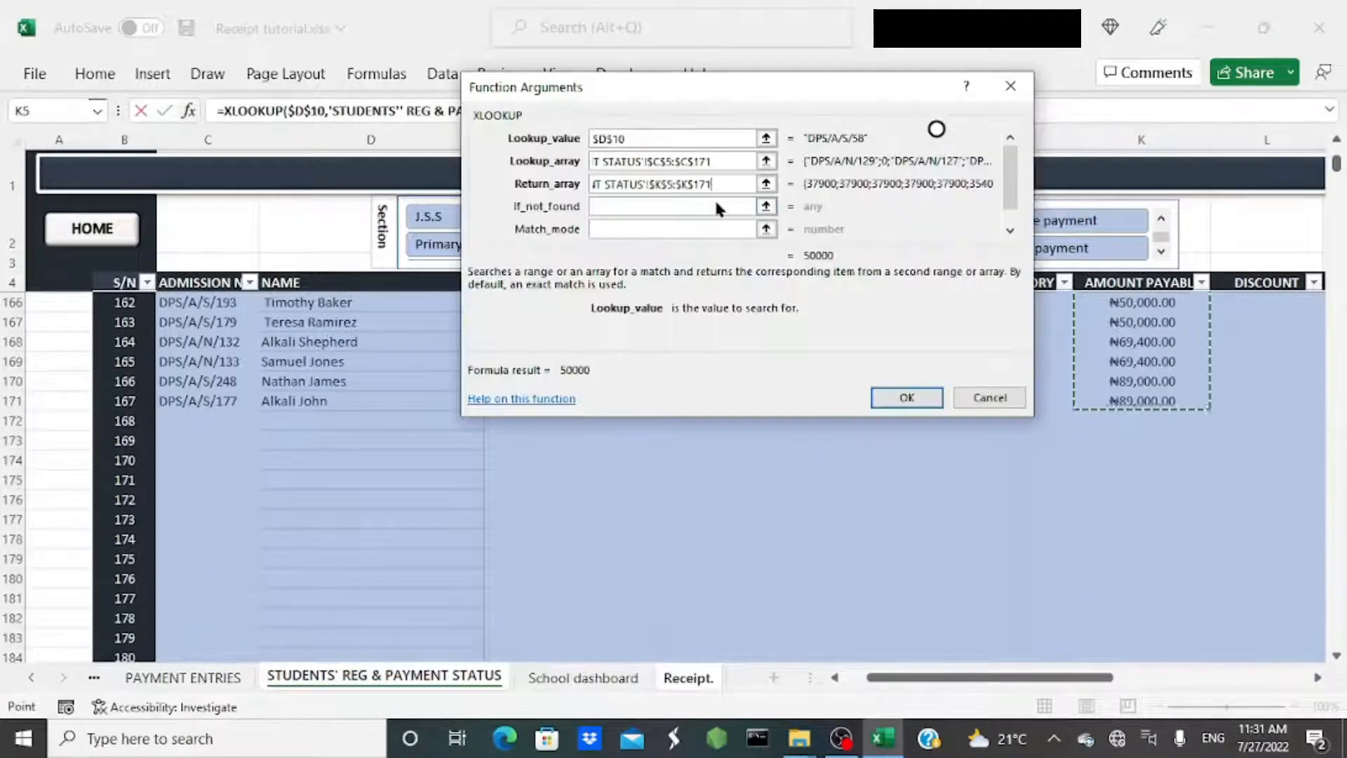
{"action": "left_click", "coordinate": [714, 206]}
Fill in the match mode and complete the Amount payable formula with search mode 1.
{"action": "left_click", "coordinate": [711, 228]}
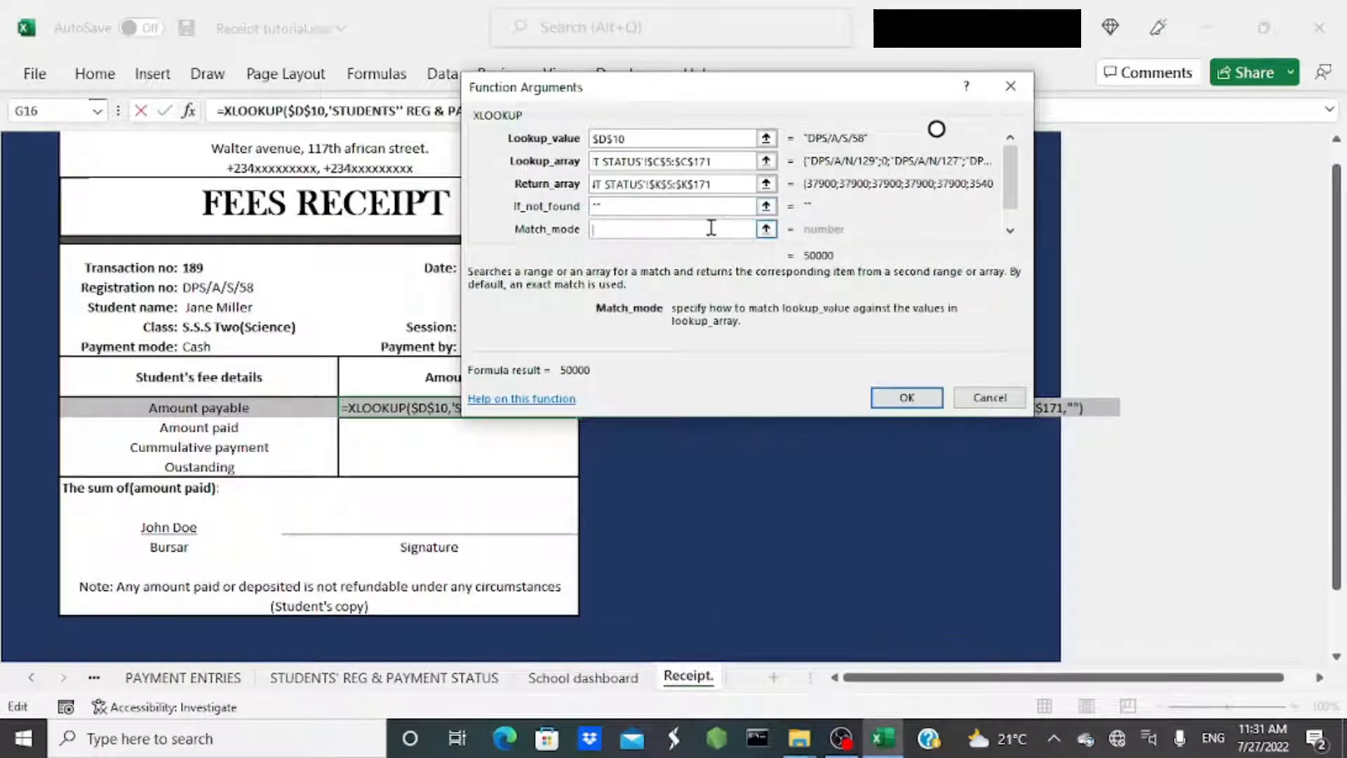
{"action": "left_click", "coordinate": [1011, 229]}
{"action": "type", "text": "1"}
{"action": "left_click", "coordinate": [908, 398]}
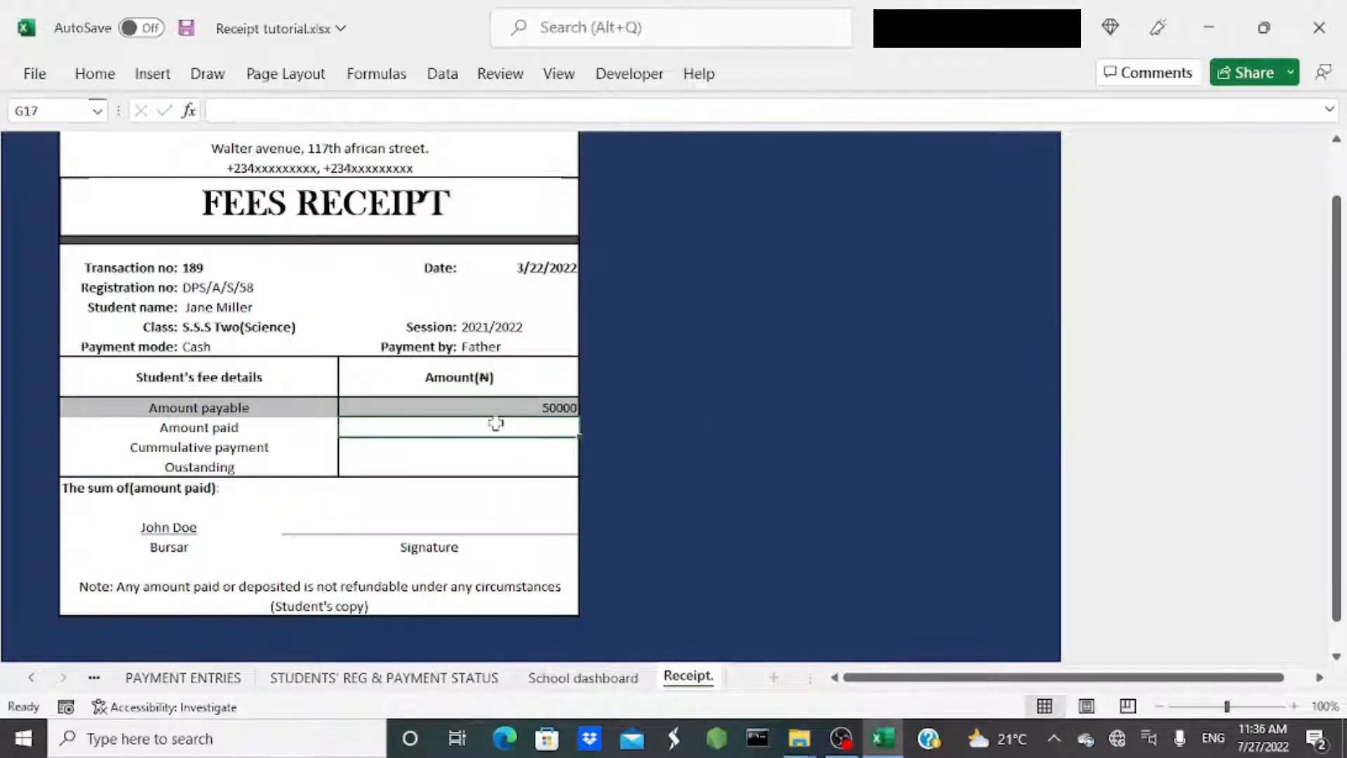
Start an XLOOKUP formula in the Amount paid cell with the registration number $D$10 as absolute lookup value.
{"action": "type", "text": "=xloo"}
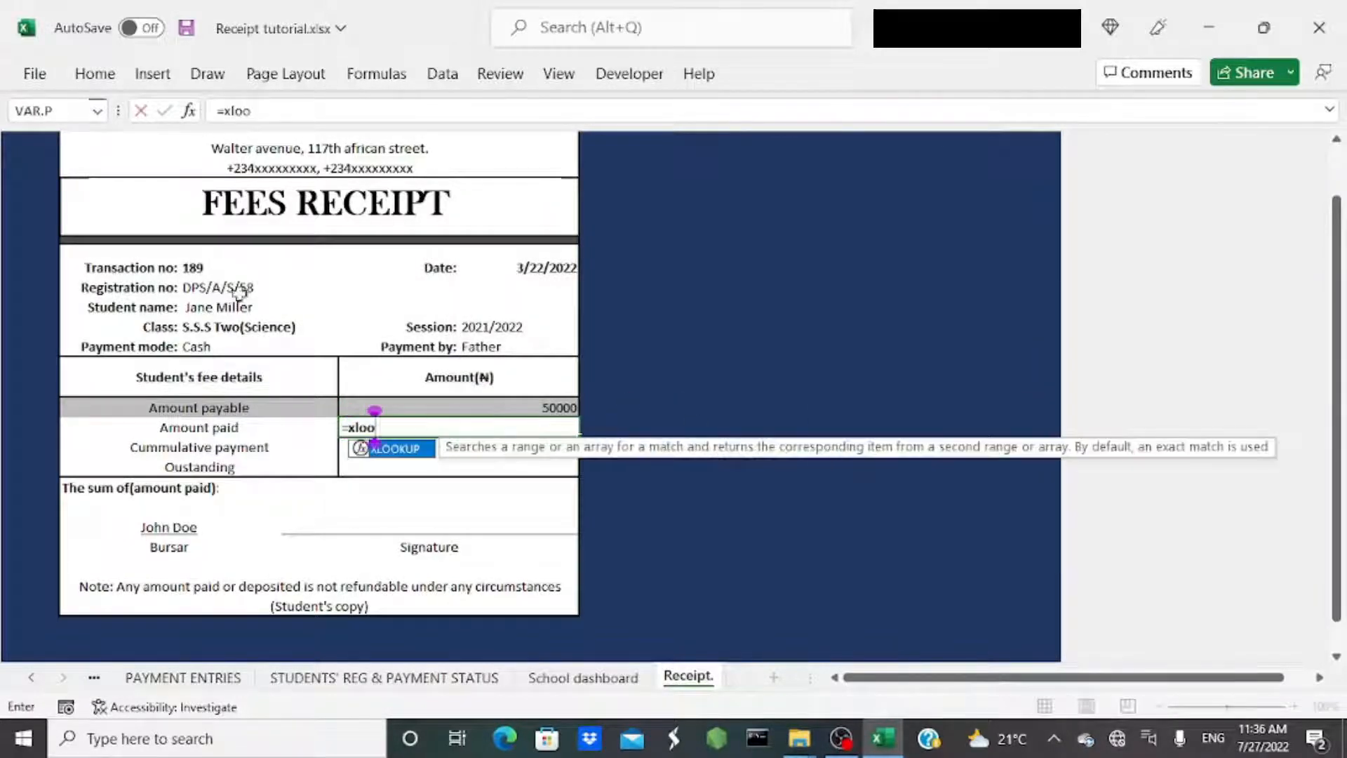
{"action": "key", "text": "Tab"}
{"action": "left_click", "coordinate": [188, 110]}
{"action": "left_click", "coordinate": [411, 289]}
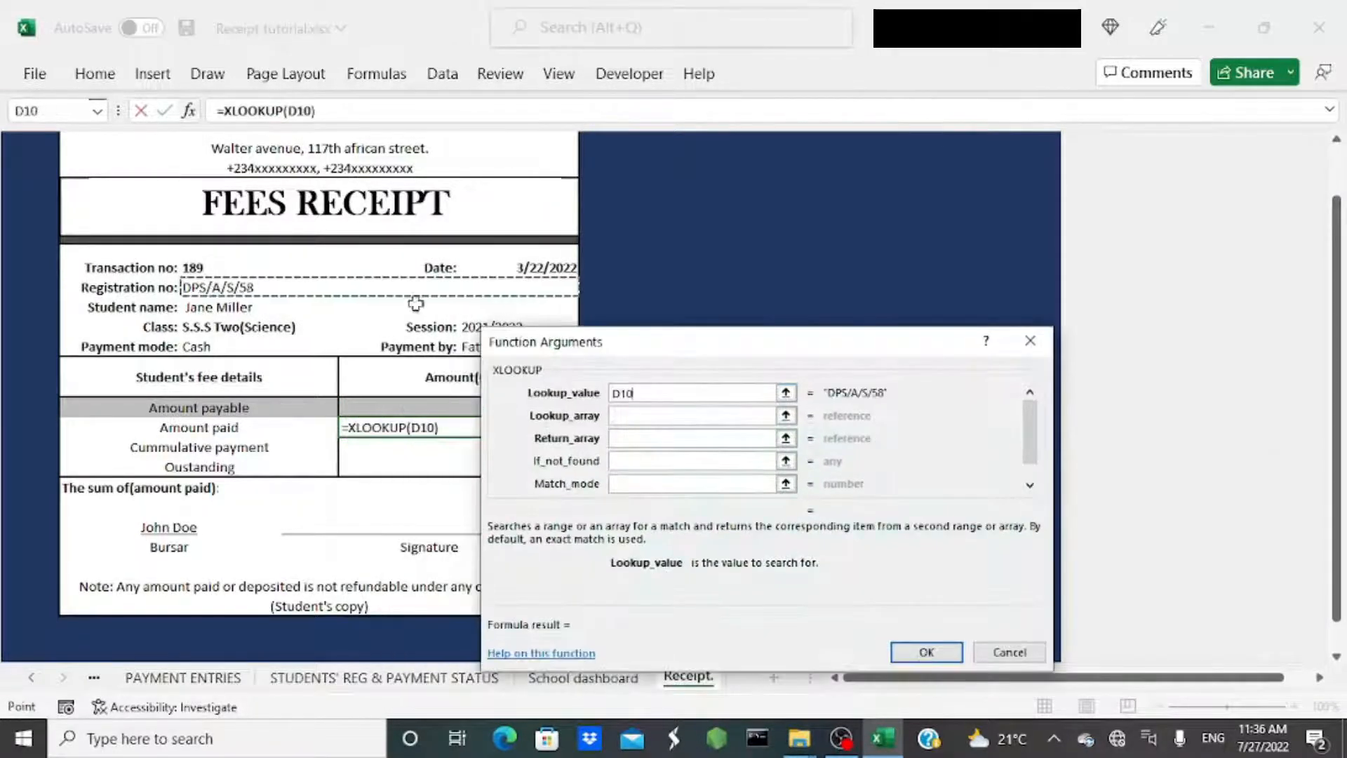
{"action": "key", "text": "F4"}
Set the Amount paid lookup array to the admission number range $G$8:$G$201 on the PAYMENT ENTRIES sheet.
{"action": "left_click", "coordinate": [625, 414]}
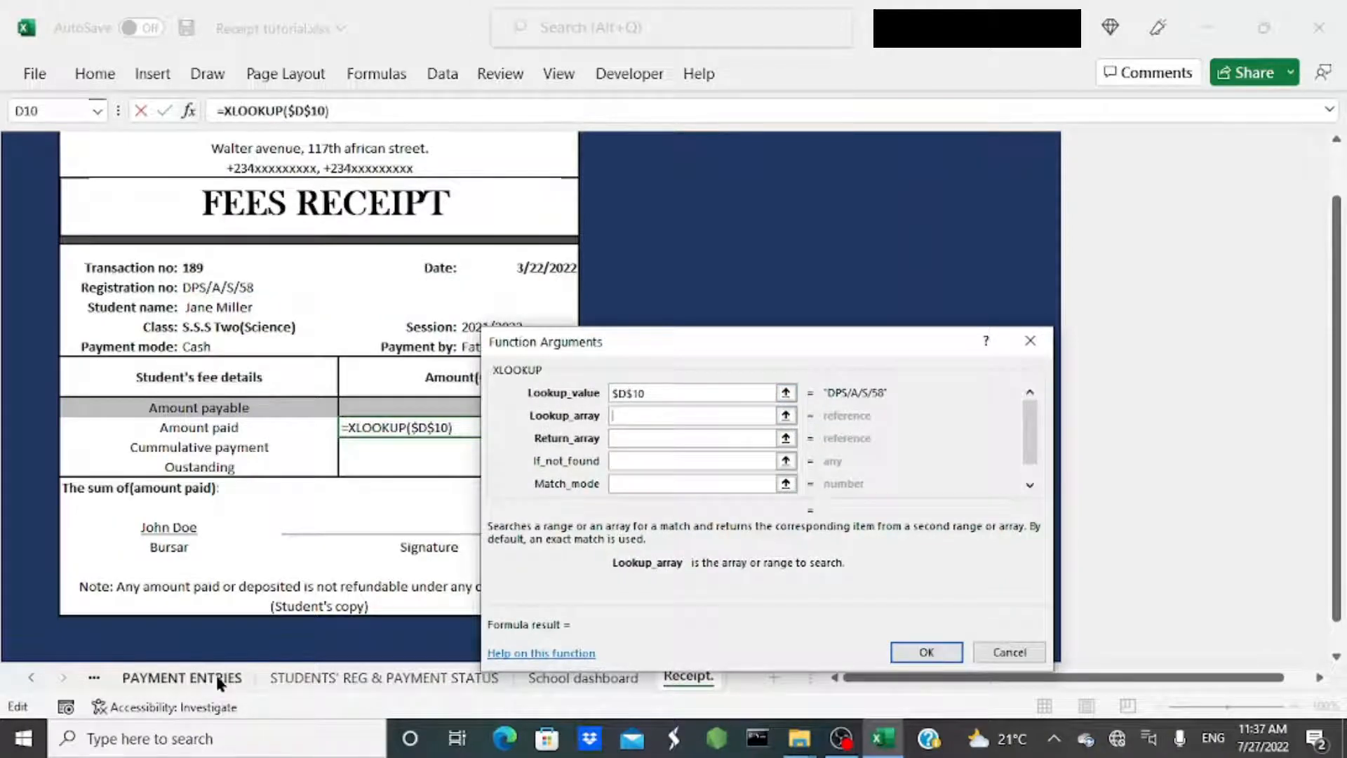
{"action": "left_click", "coordinate": [219, 679]}
{"action": "left_click_drag", "start_coordinate": [1336, 158], "coordinate": [1336, 146]}
{"action": "left_click_drag", "start_coordinate": [502, 343], "coordinate": [700, 324]}
{"action": "left_click", "coordinate": [495, 301]}
{"action": "key", "text": "ctrl+shift+Down"}
{"action": "key", "text": "F4"}
Set the Amount paid return array to the paid amounts range $I$8:$I$201 on the PAYMENT ENTRIES sheet.
{"action": "left_click", "coordinate": [873, 420]}
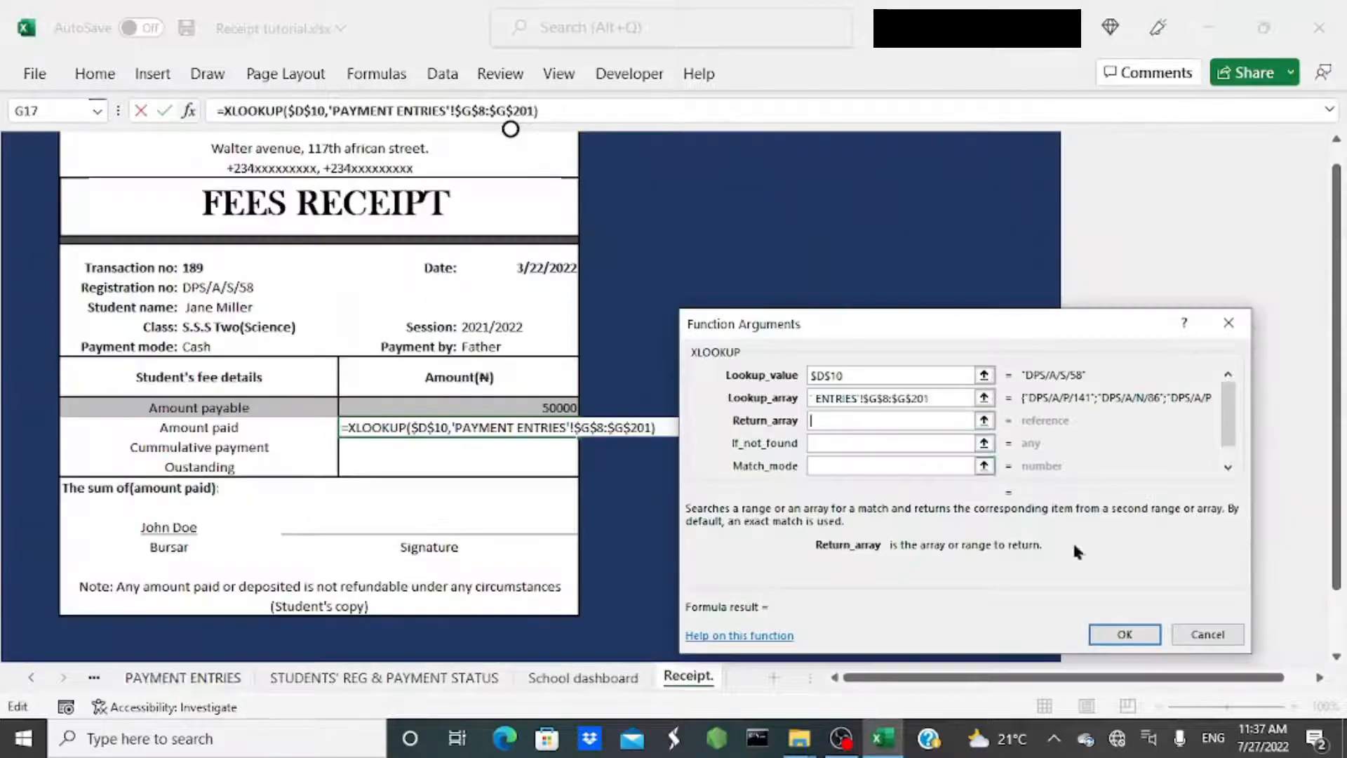
{"action": "left_click", "coordinate": [182, 675]}
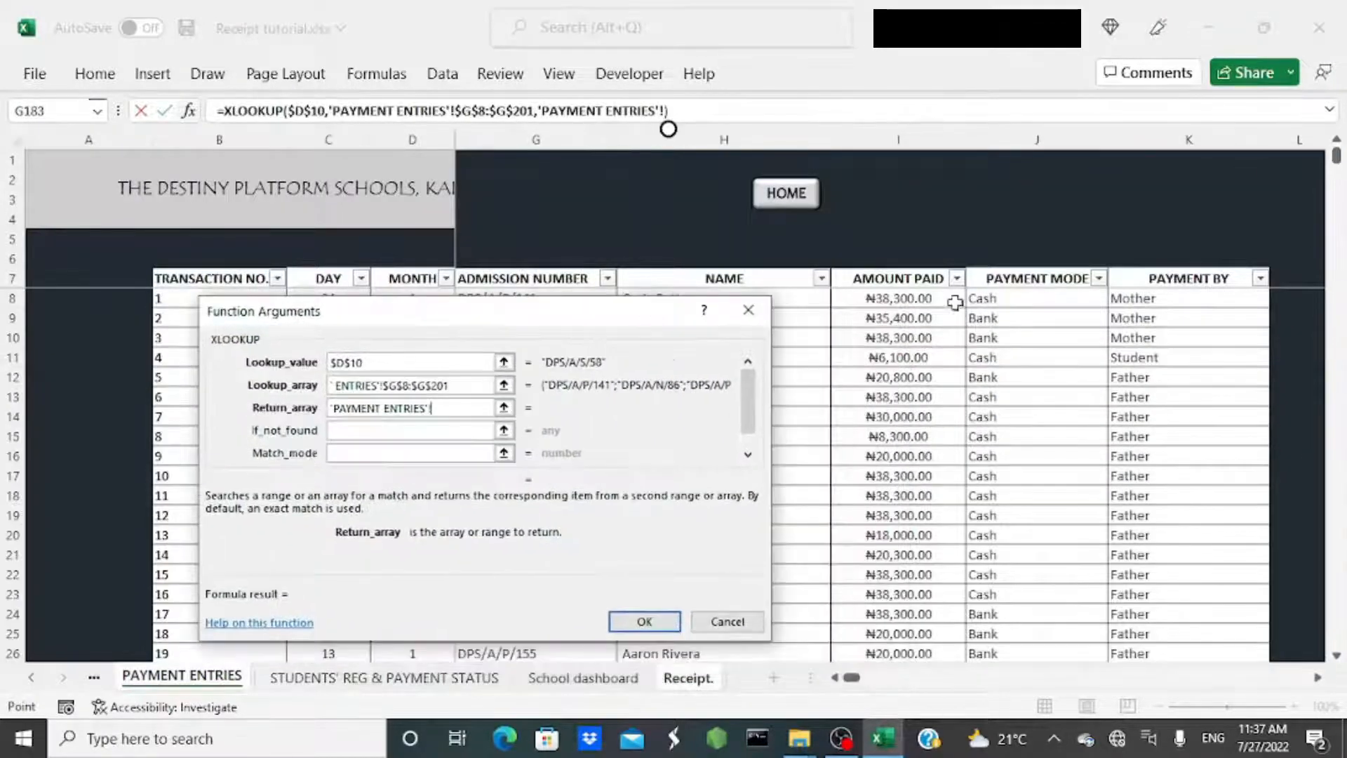
{"action": "left_click", "coordinate": [945, 304]}
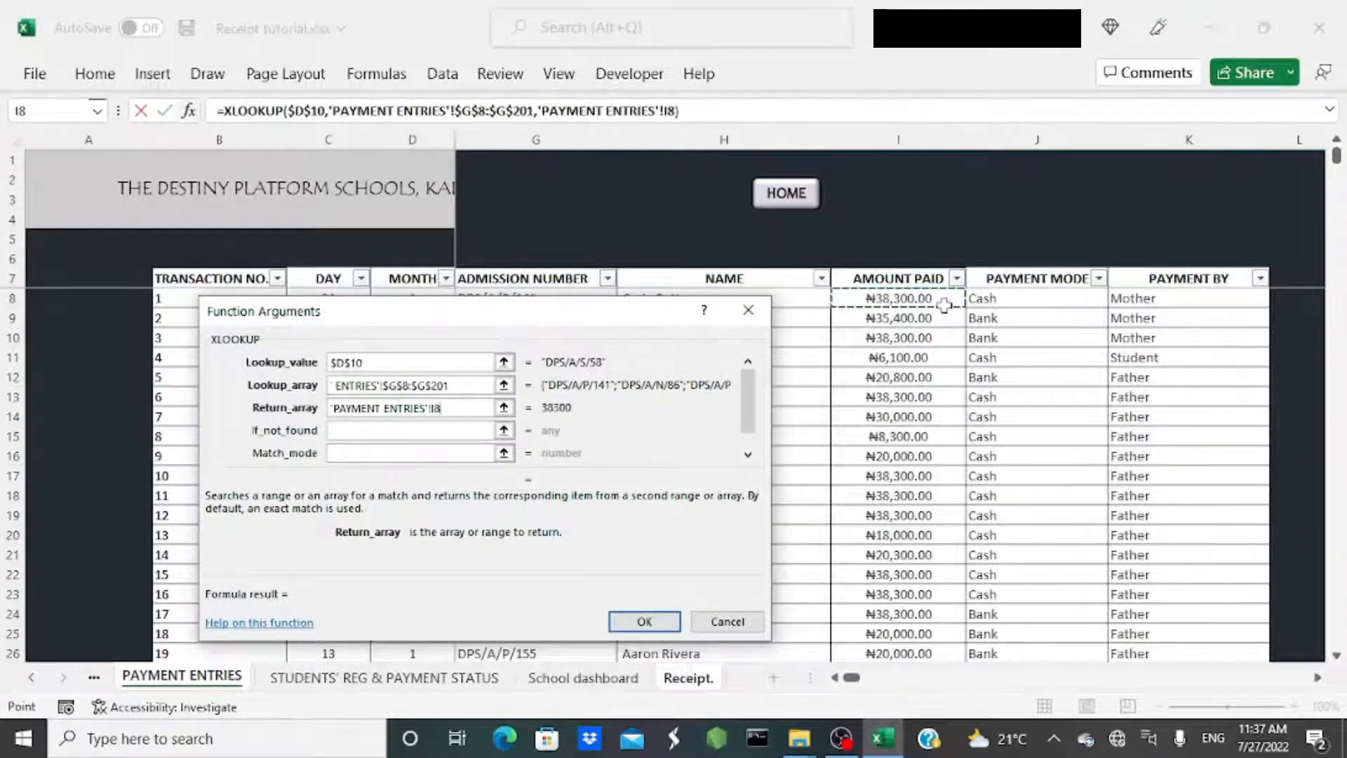
{"action": "key", "text": "ctrl+shift+Down"}
{"action": "key", "text": "F4"}
Complete the Amount paid formula with "" if not found, match mode 0 and search mode -1.
{"action": "left_click", "coordinate": [467, 431]}
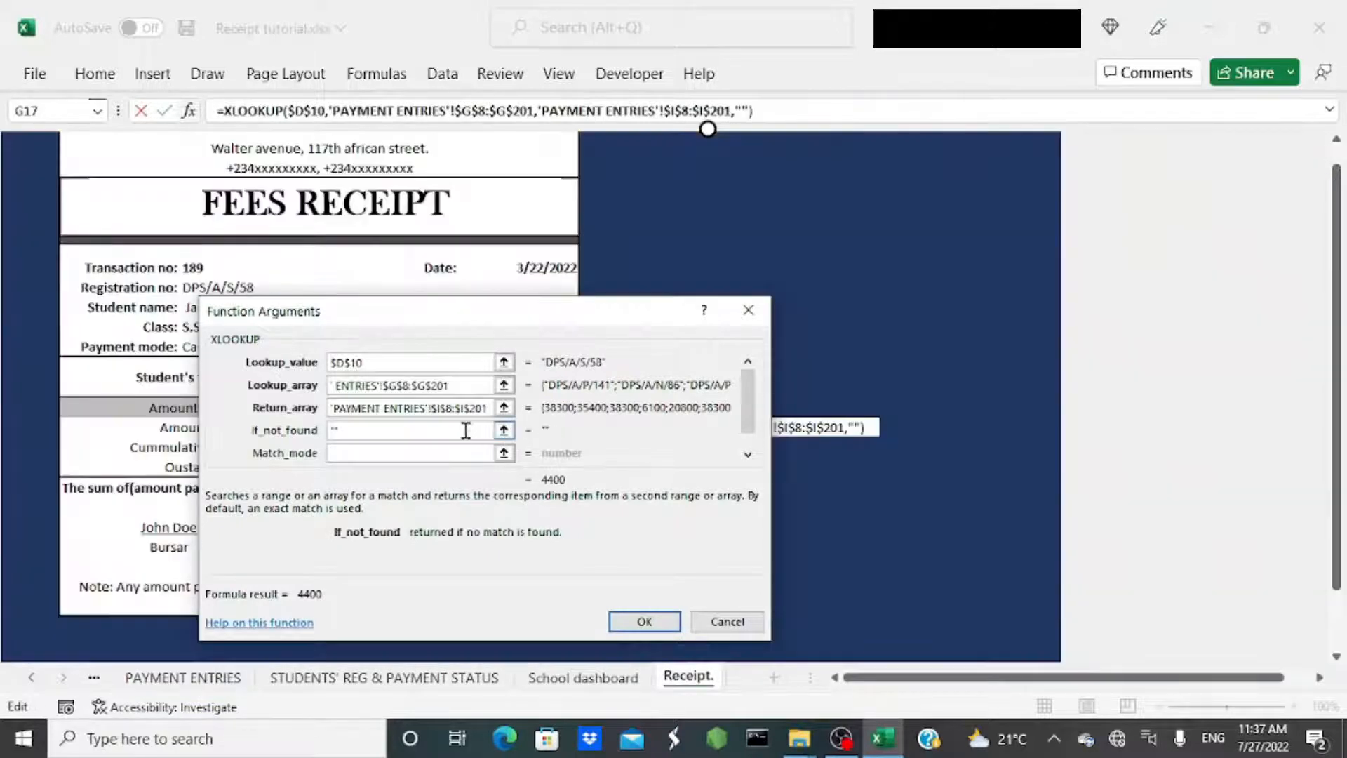
{"action": "left_click", "coordinate": [449, 450]}
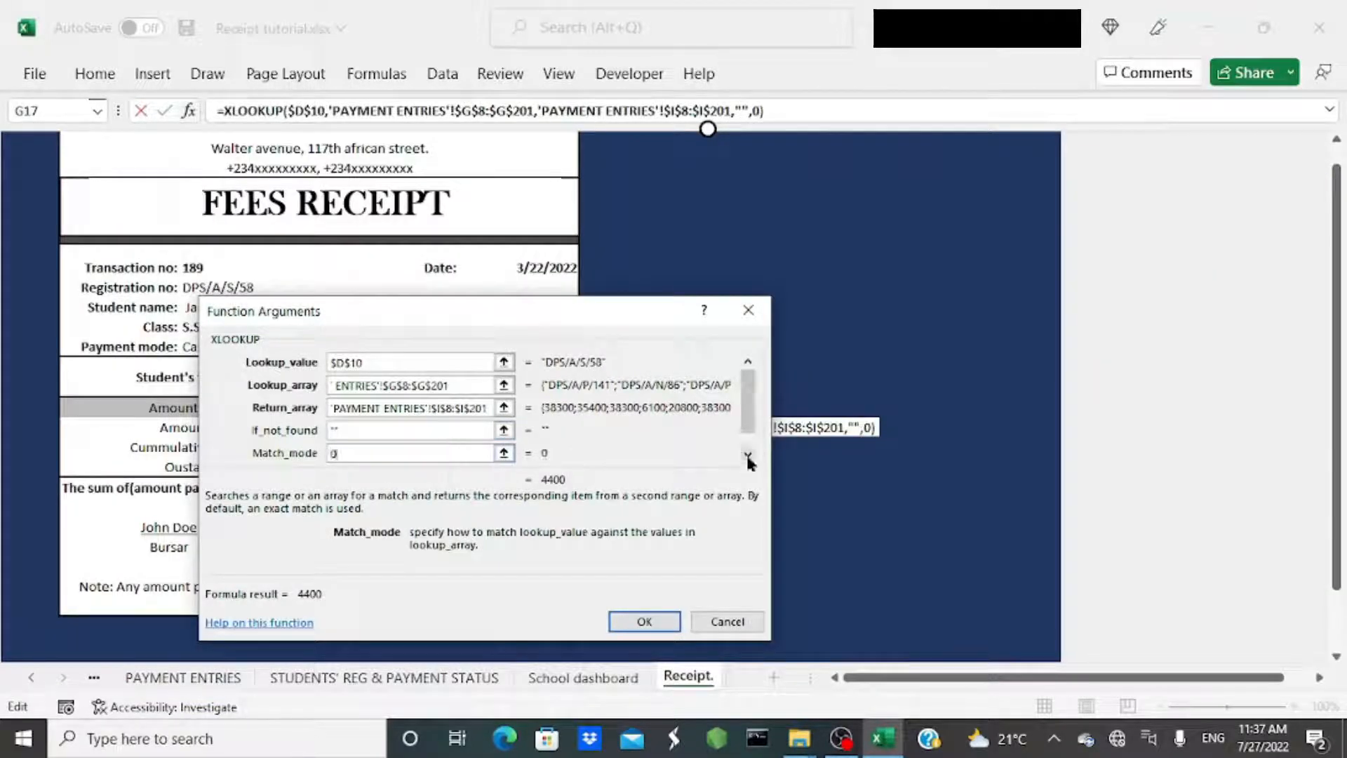
{"action": "left_click", "coordinate": [748, 458]}
{"action": "left_click", "coordinate": [444, 456]}
{"action": "type", "text": "-1"}
{"action": "left_click", "coordinate": [638, 624]}
Remove the bold formatting from the Amount paid value on the receipt.
{"action": "left_click", "coordinate": [624, 470]}
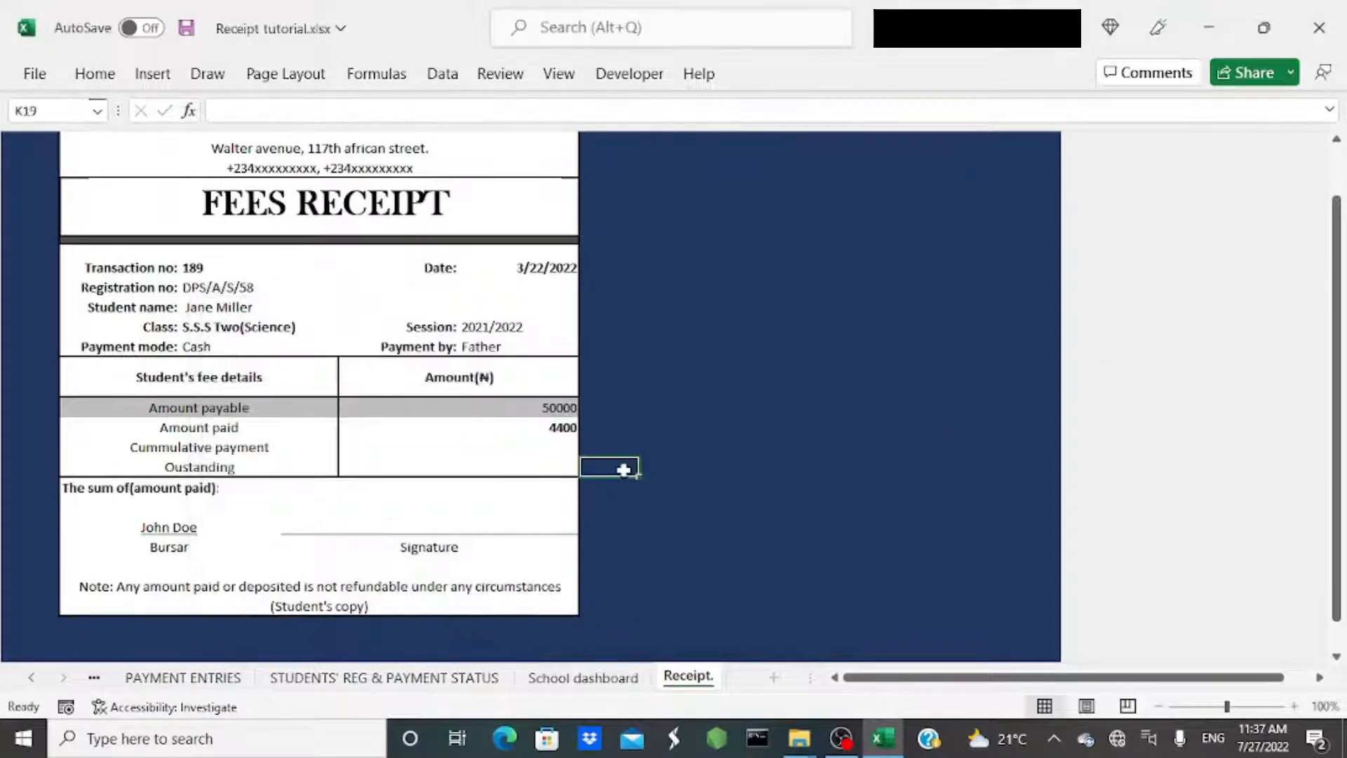
{"action": "left_click", "coordinate": [529, 426]}
Start an XLOOKUP formula in the Cummulative payment cell with the registration number $D$10 as absolute lookup value.
{"action": "left_click", "coordinate": [491, 443]}
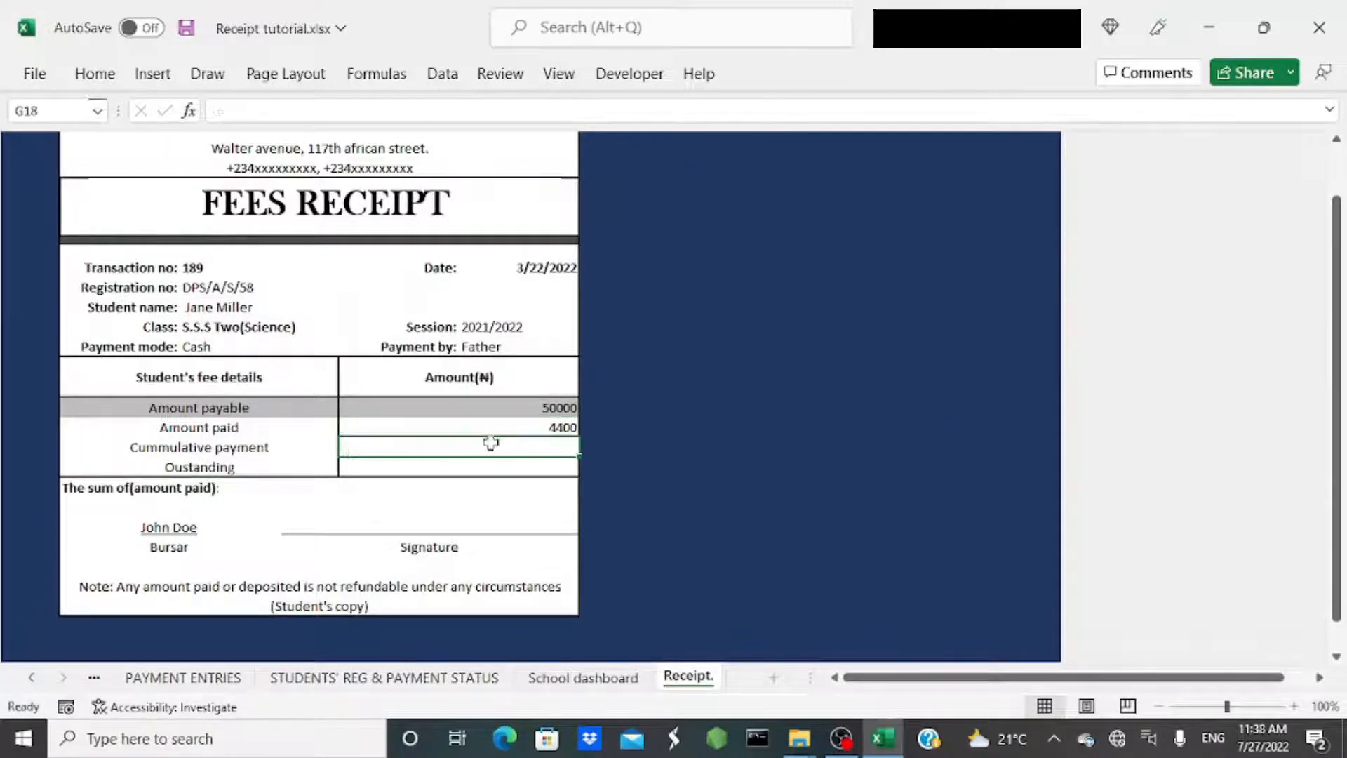
{"action": "type", "text": "=xloo"}
{"action": "key", "text": "Tab"}
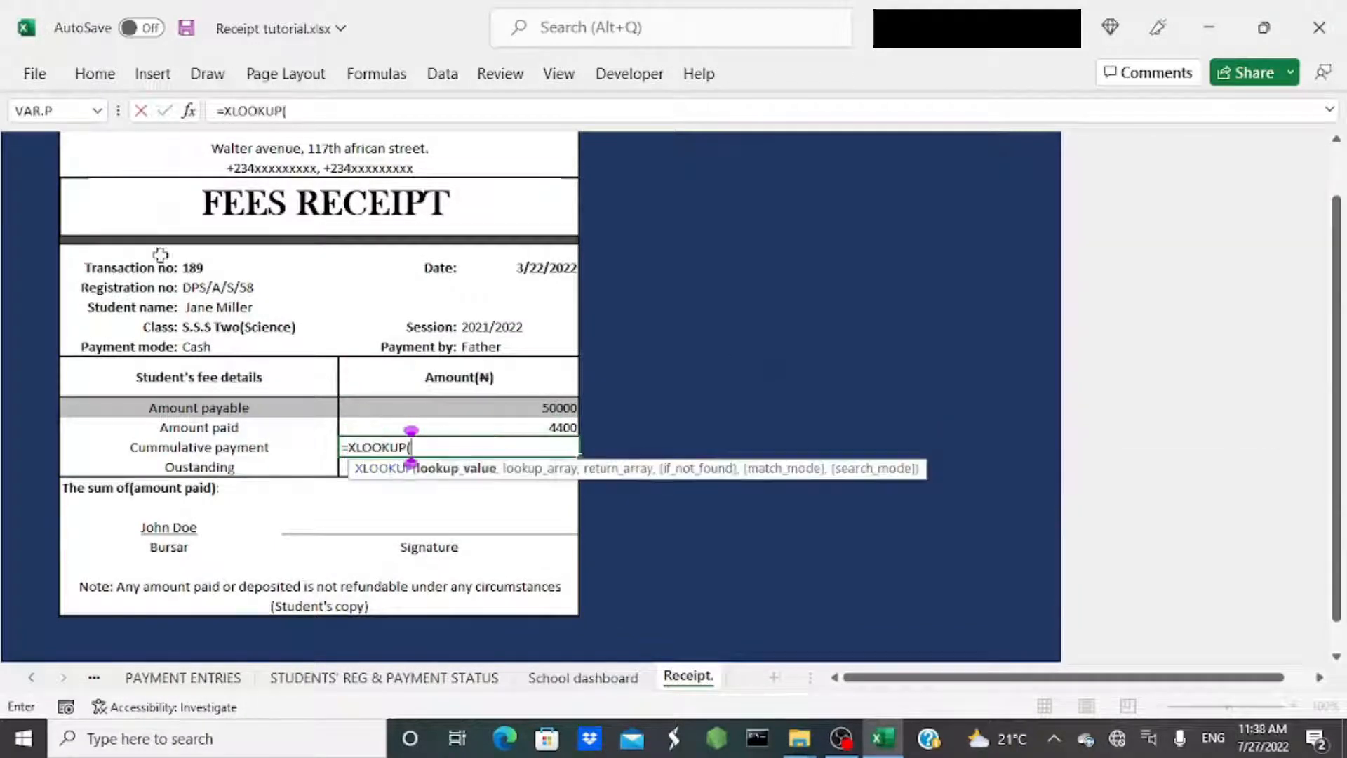
{"action": "left_click", "coordinate": [219, 284]}
{"action": "type", "text": ","}
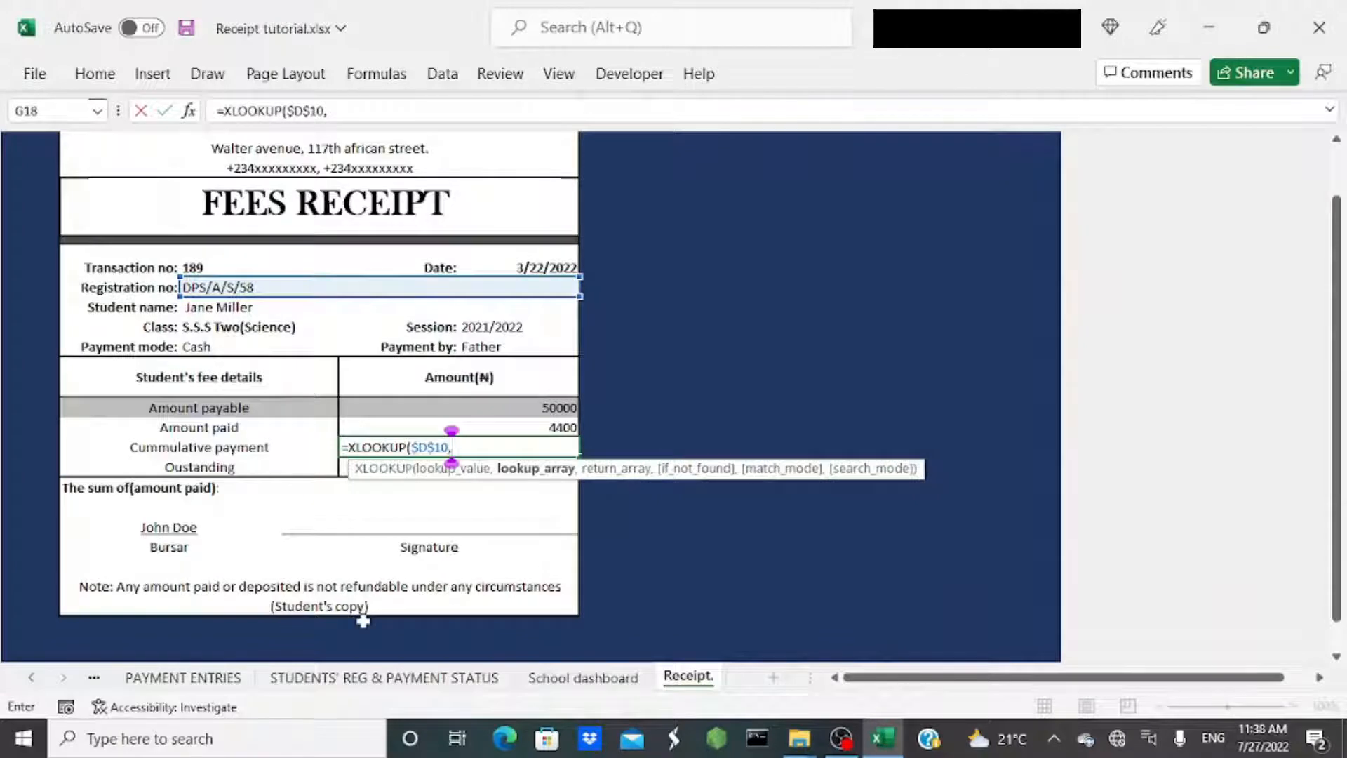
Set the Cummulative payment lookup array to the admission numbers range $C$5:$C$171 on the STUDENTS' REG & PAYMENT STATUS sheet.
{"action": "left_click", "coordinate": [321, 680]}
{"action": "left_click", "coordinate": [220, 302]}
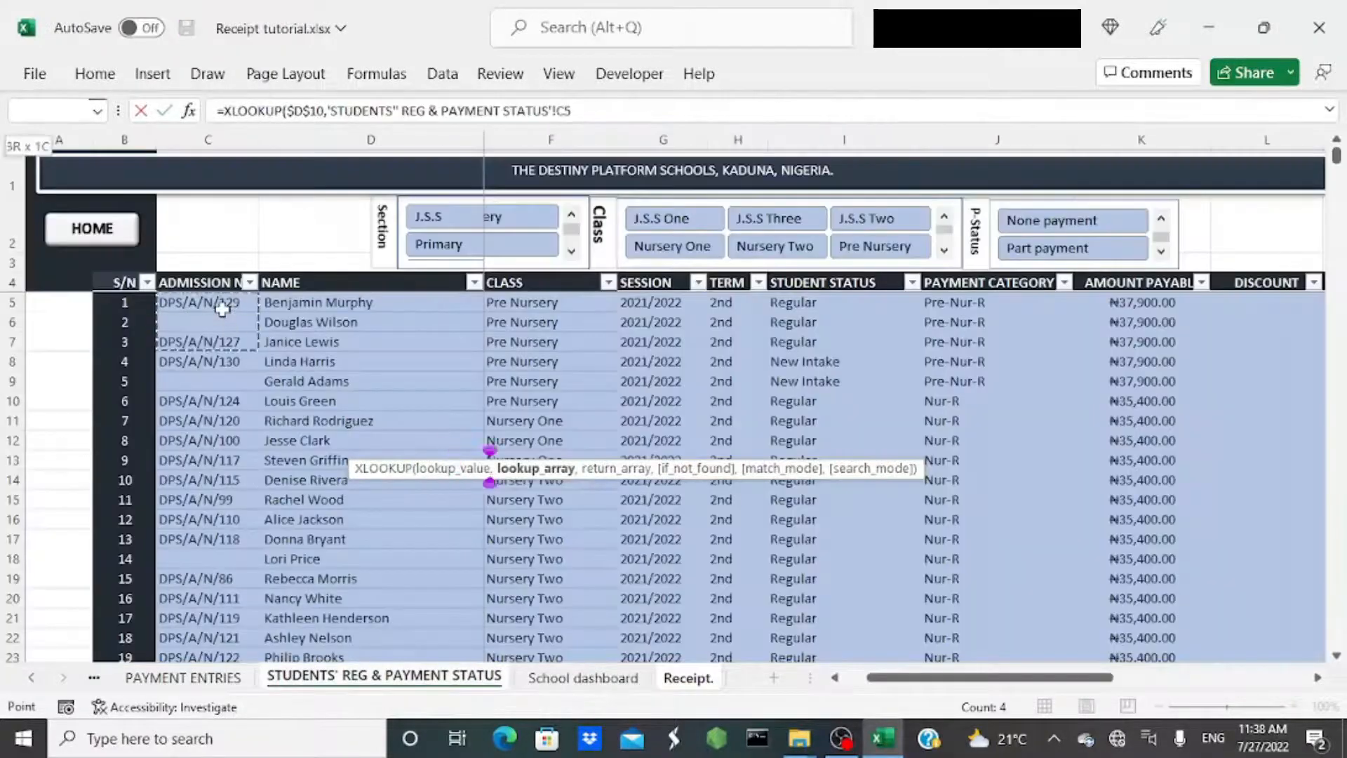
{"action": "key", "text": "ctrl+shift+Down"}
{"action": "key", "text": "F4"}
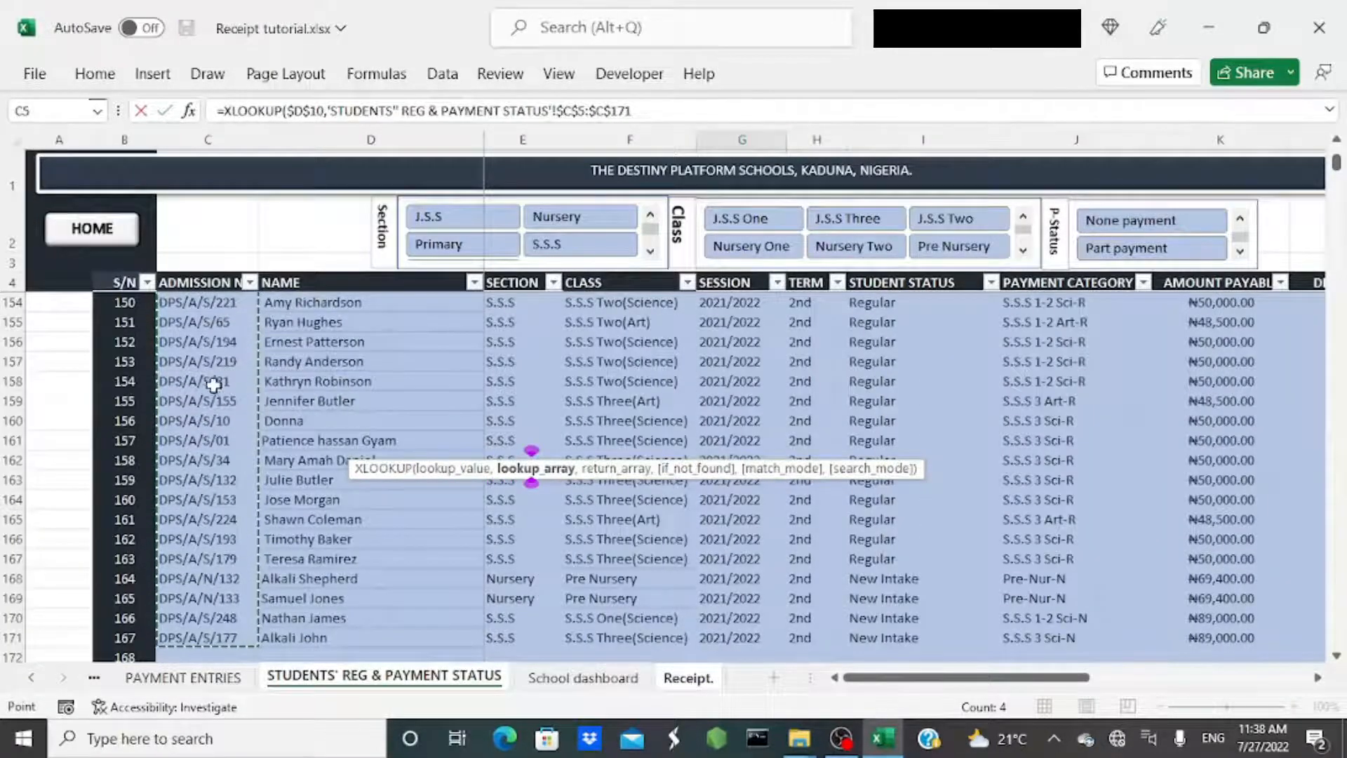
{"action": "left_click", "coordinate": [640, 113]}
{"action": "type", "text": ","}
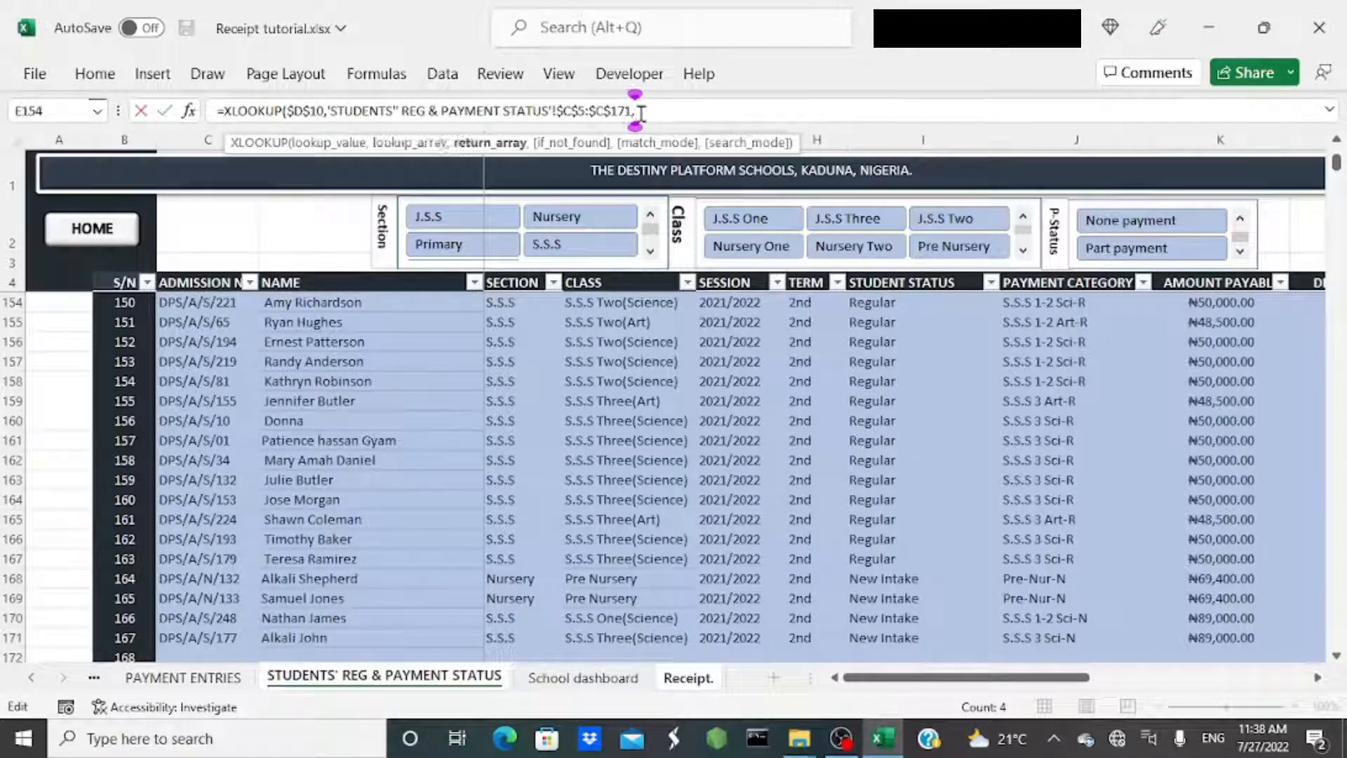
Set the return array to the cumulative payments range $N$5:$N$171 on the STUDENTS' REG & PAYMENT STATUS sheet.
{"action": "scroll", "coordinate": [419, 340], "scroll_direction": "up", "scroll_amount": 2}
{"action": "scroll", "coordinate": [419, 340], "scroll_direction": "right", "scroll_amount": 3}
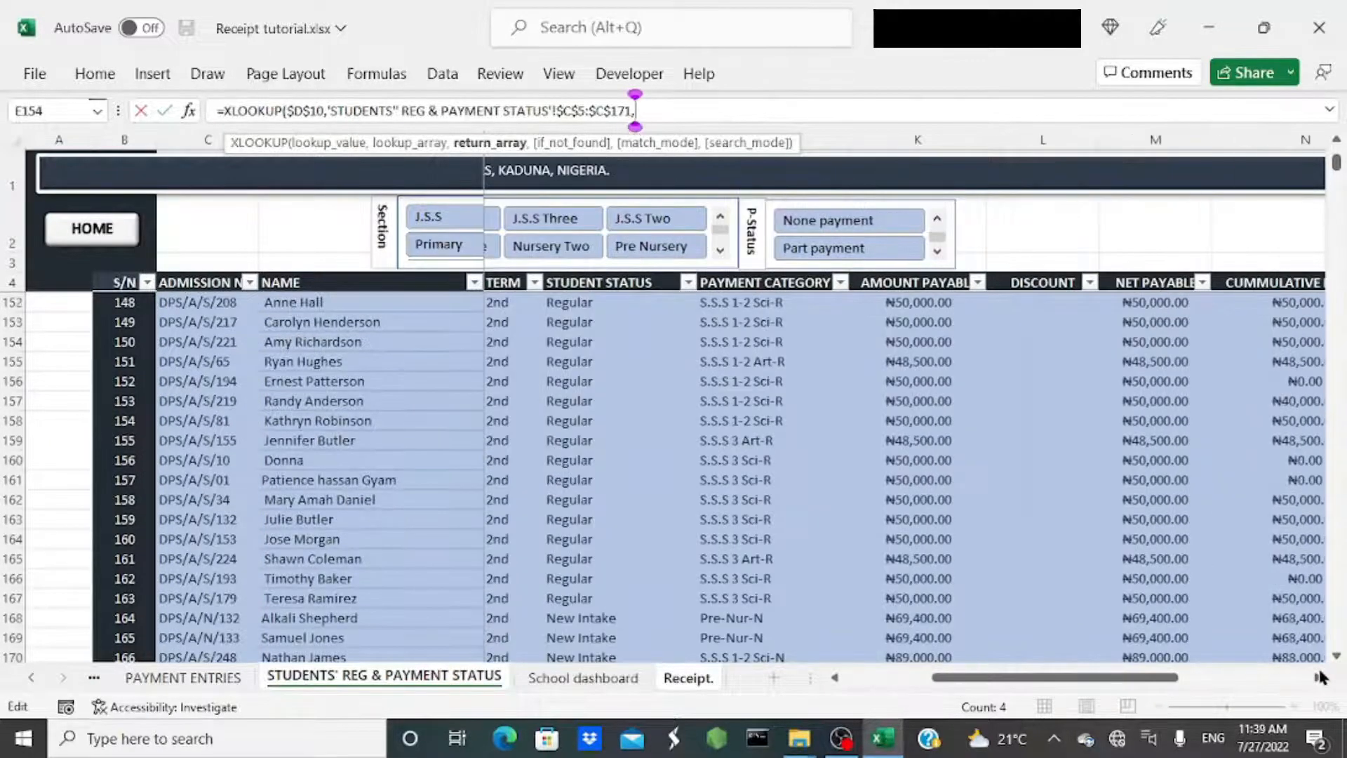
{"action": "left_click", "coordinate": [1316, 678]}
{"action": "left_click_drag", "start_coordinate": [1070, 302], "coordinate": [1091, 512]}
{"action": "left_click_drag", "start_coordinate": [1337, 169], "coordinate": [1337, 153]}
{"action": "left_click_drag", "start_coordinate": [1095, 305], "coordinate": [1069, 335]}
{"action": "key", "text": "F4"}
{"action": "type", "text": ","}
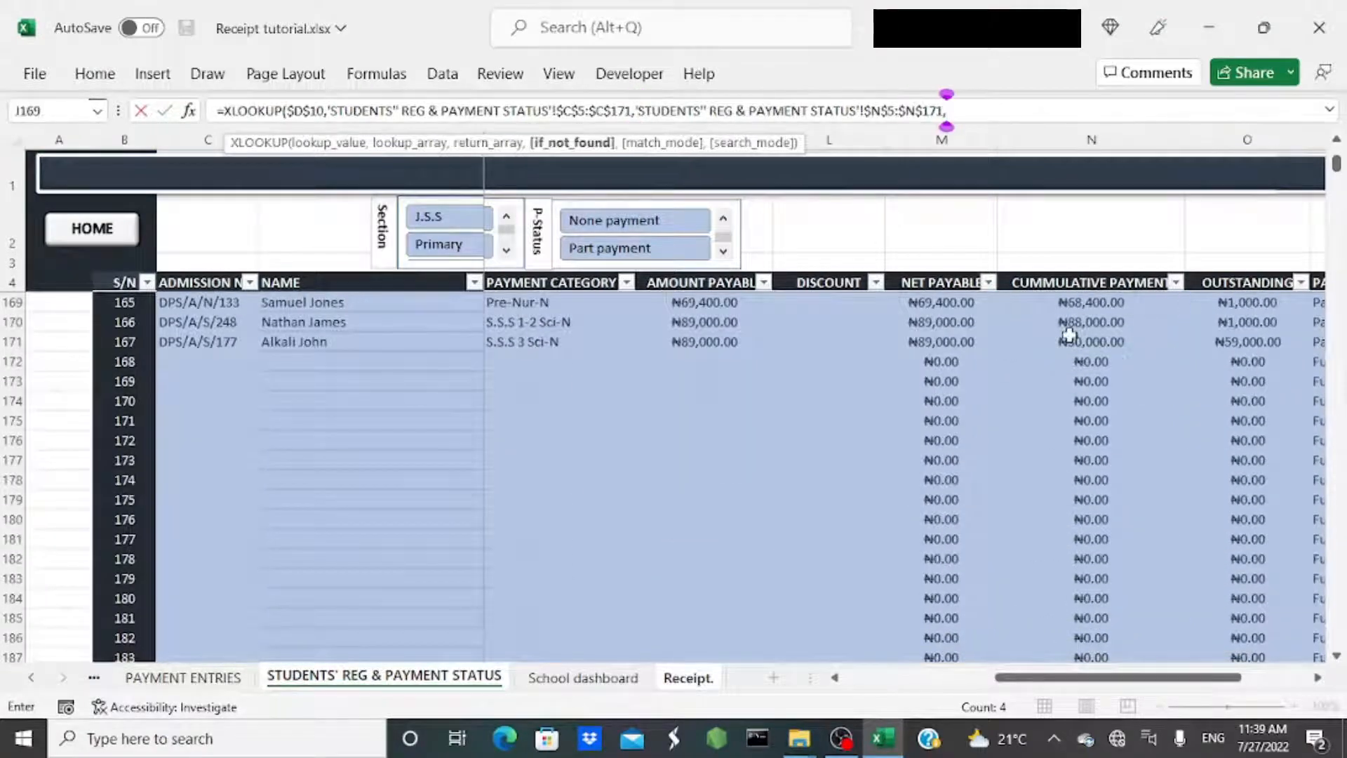
Complete the Cummulative payment formula with "" if not found, match mode 0 and search mode 1.
{"action": "type", "text": "\"\","}
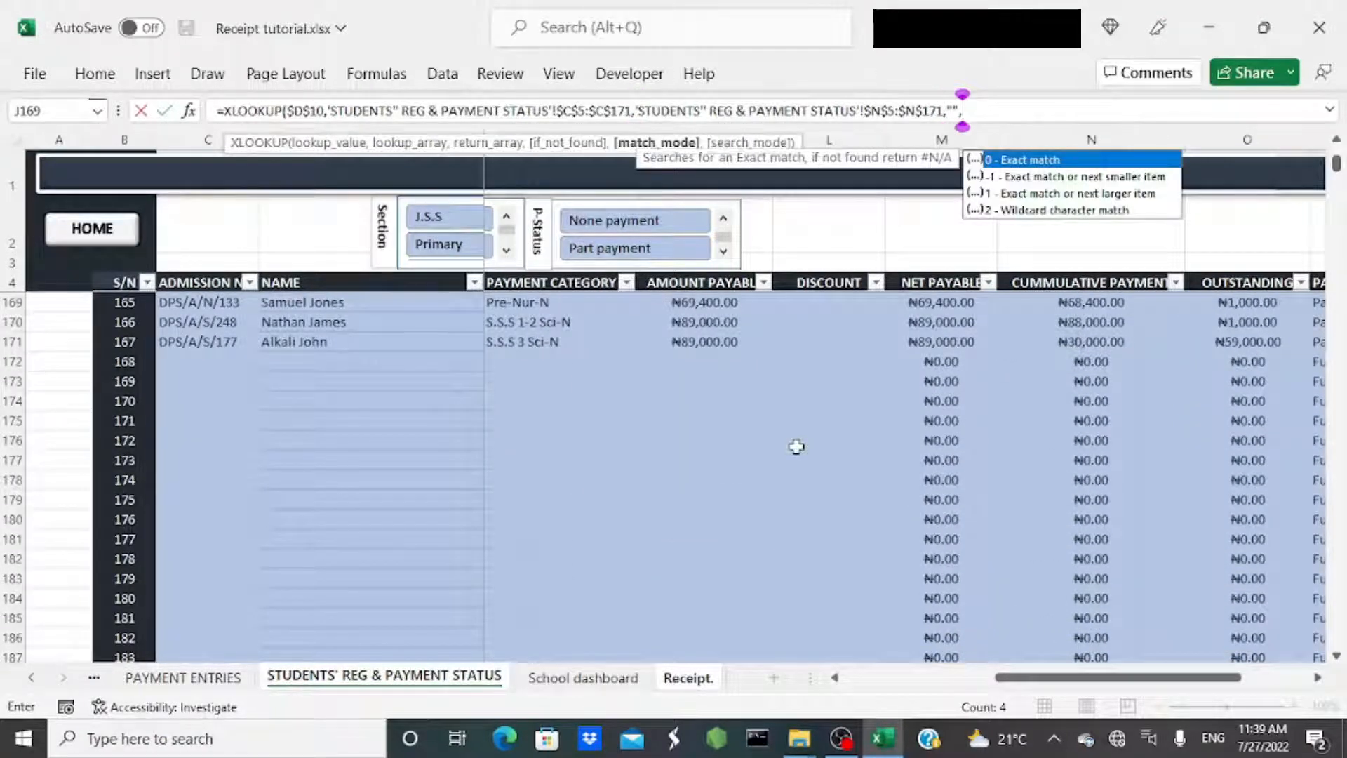
{"action": "type", "text": "0,"}
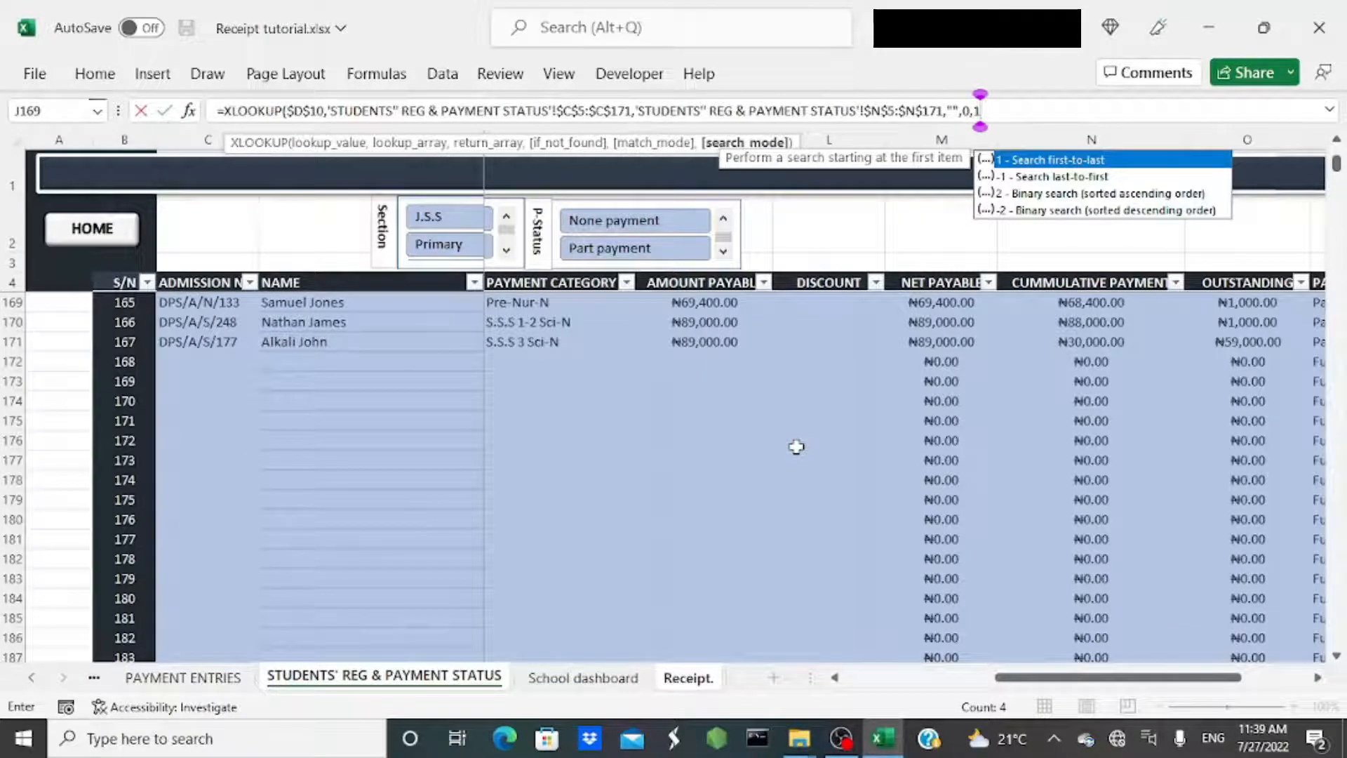
{"action": "type", "text": "1)"}
{"action": "key", "text": "Return"}
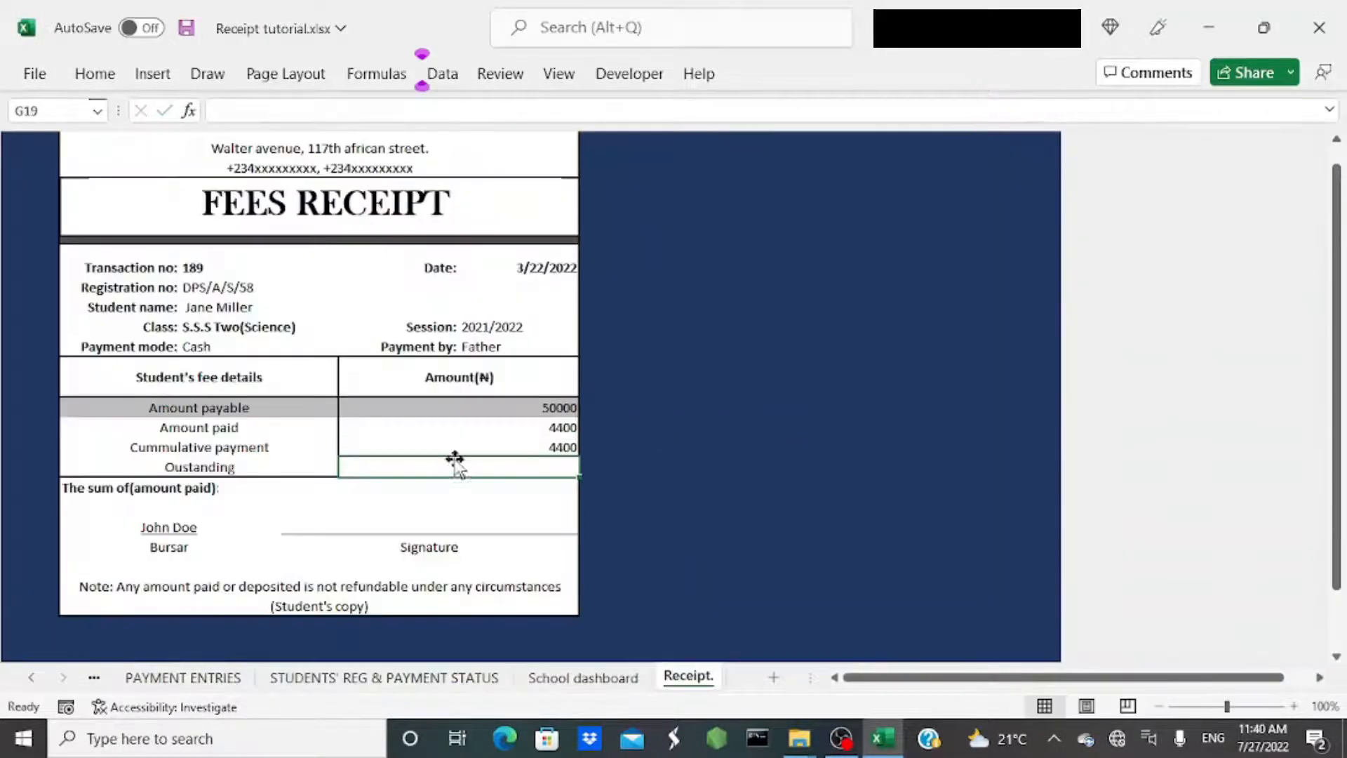
{"action": "type", "text": "=xloo"}
{"action": "key", "text": "Tab"}
{"action": "key", "text": "ctrl+a"}
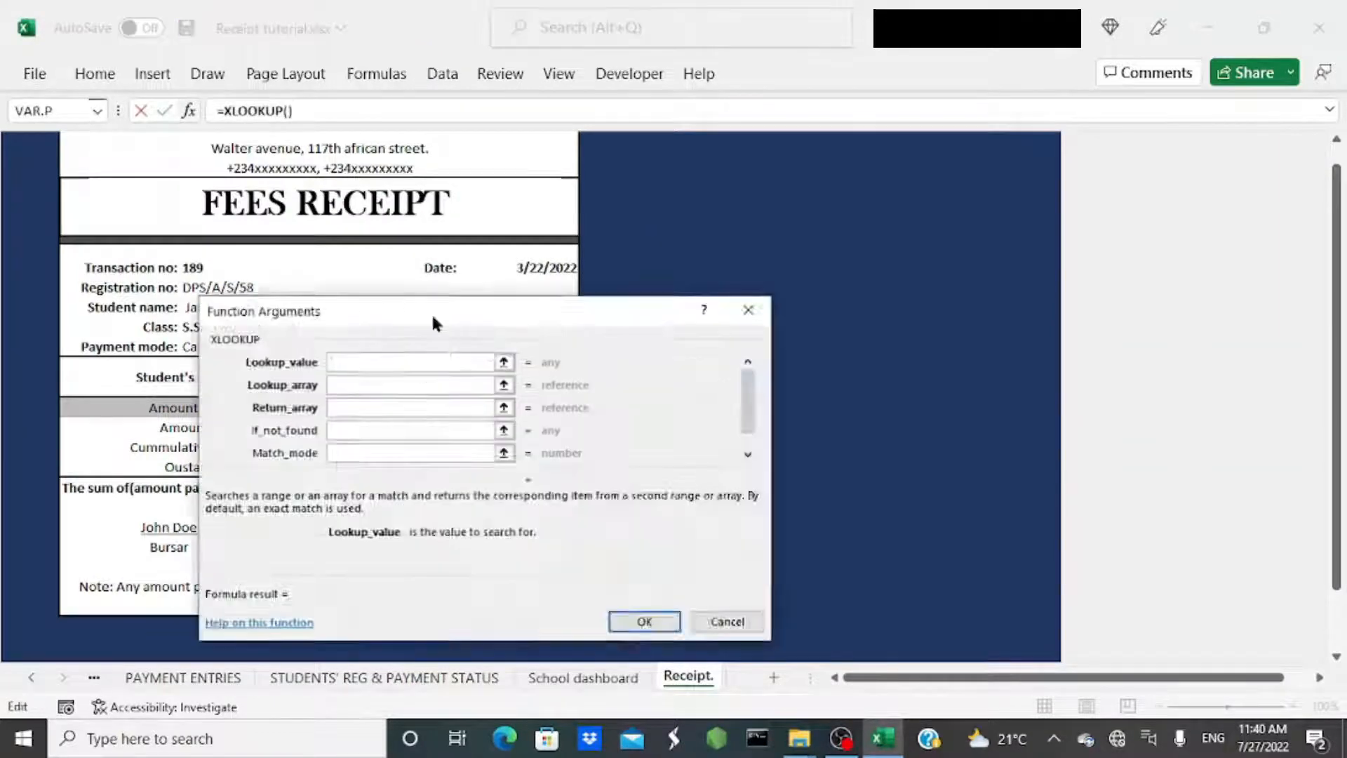
{"action": "left_click", "coordinate": [748, 309]}
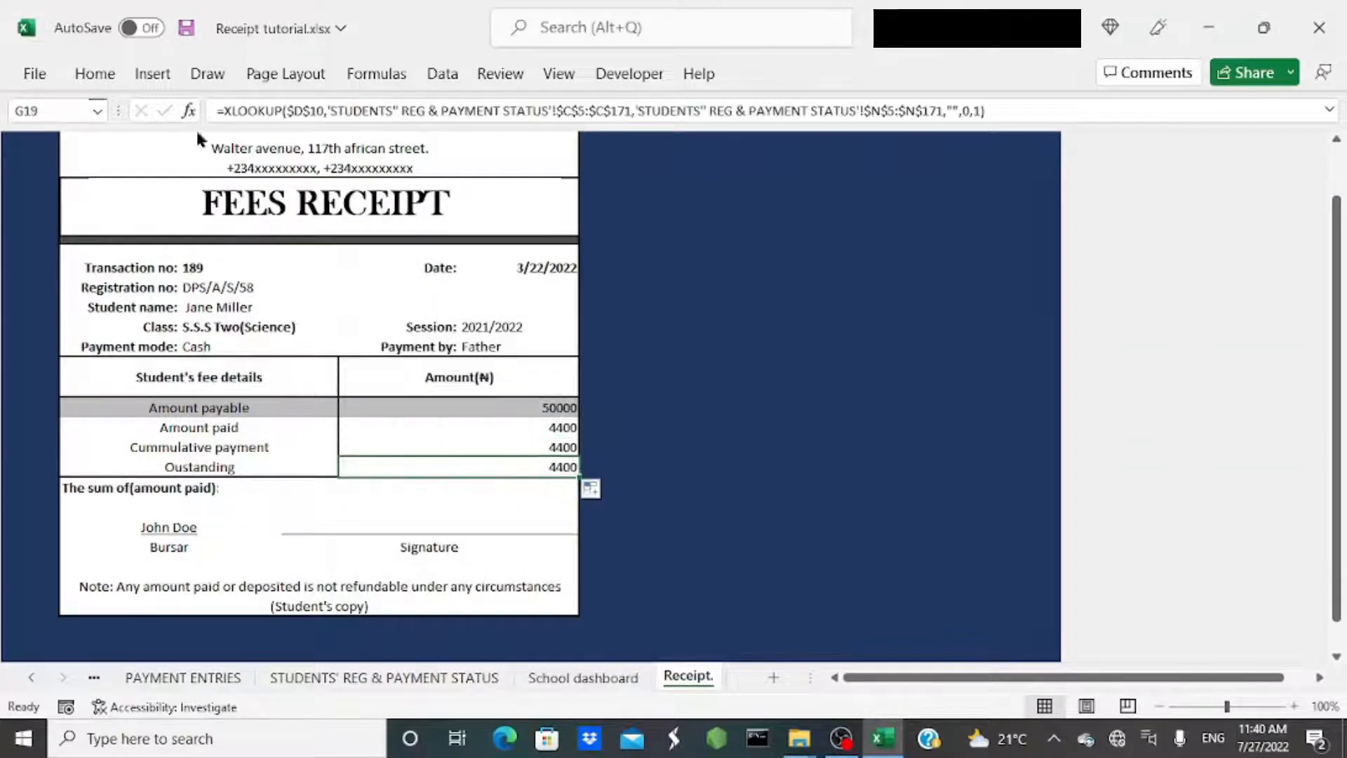
Change the Oustanding formula's return array to the outstanding range $O$5:$O$171 on the STUDENTS' REG & PAYMENT STATUS sheet.
{"action": "left_click", "coordinate": [188, 111]}
{"action": "left_click", "coordinate": [774, 410]}
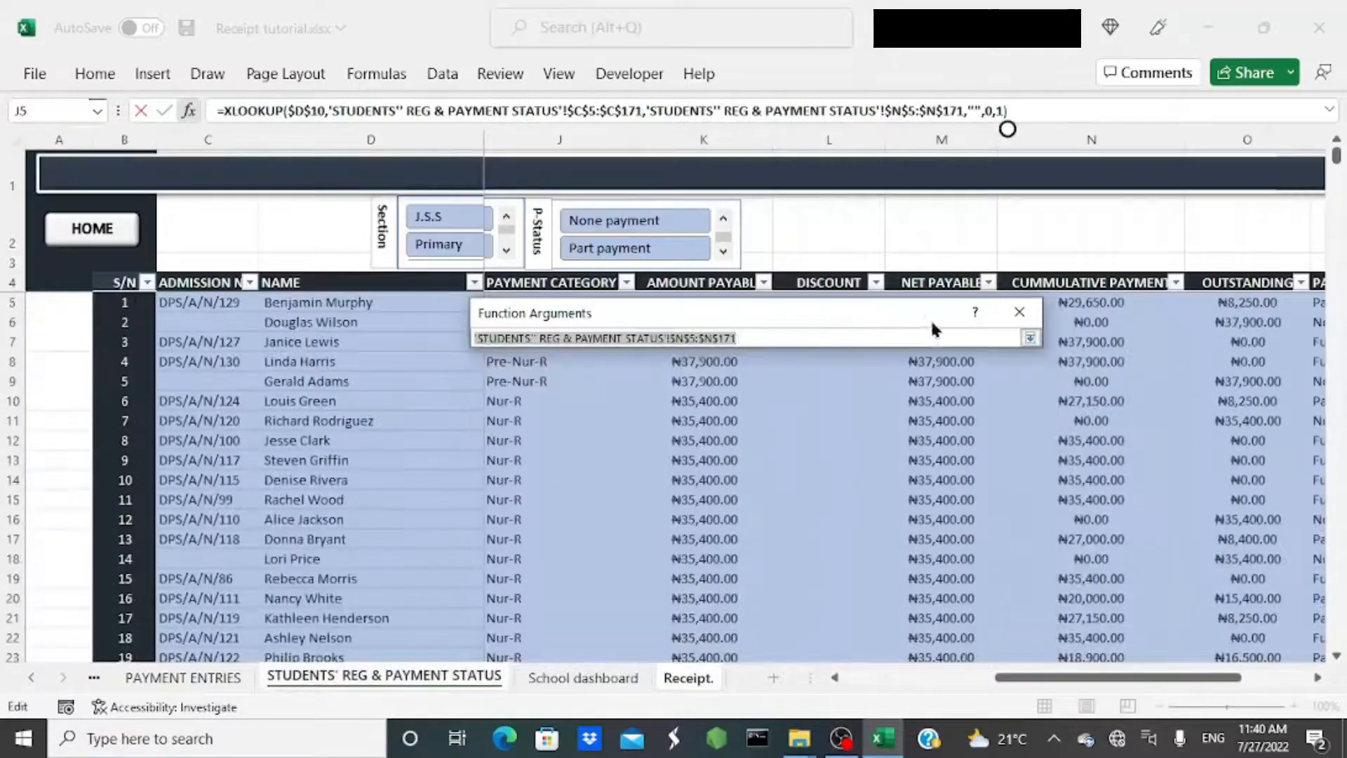
{"action": "left_click_drag", "start_coordinate": [931, 318], "coordinate": [814, 351]}
{"action": "left_click_drag", "start_coordinate": [1179, 677], "coordinate": [1222, 677]}
{"action": "left_click_drag", "start_coordinate": [1096, 302], "coordinate": [1105, 460]}
{"action": "key", "text": "F4"}
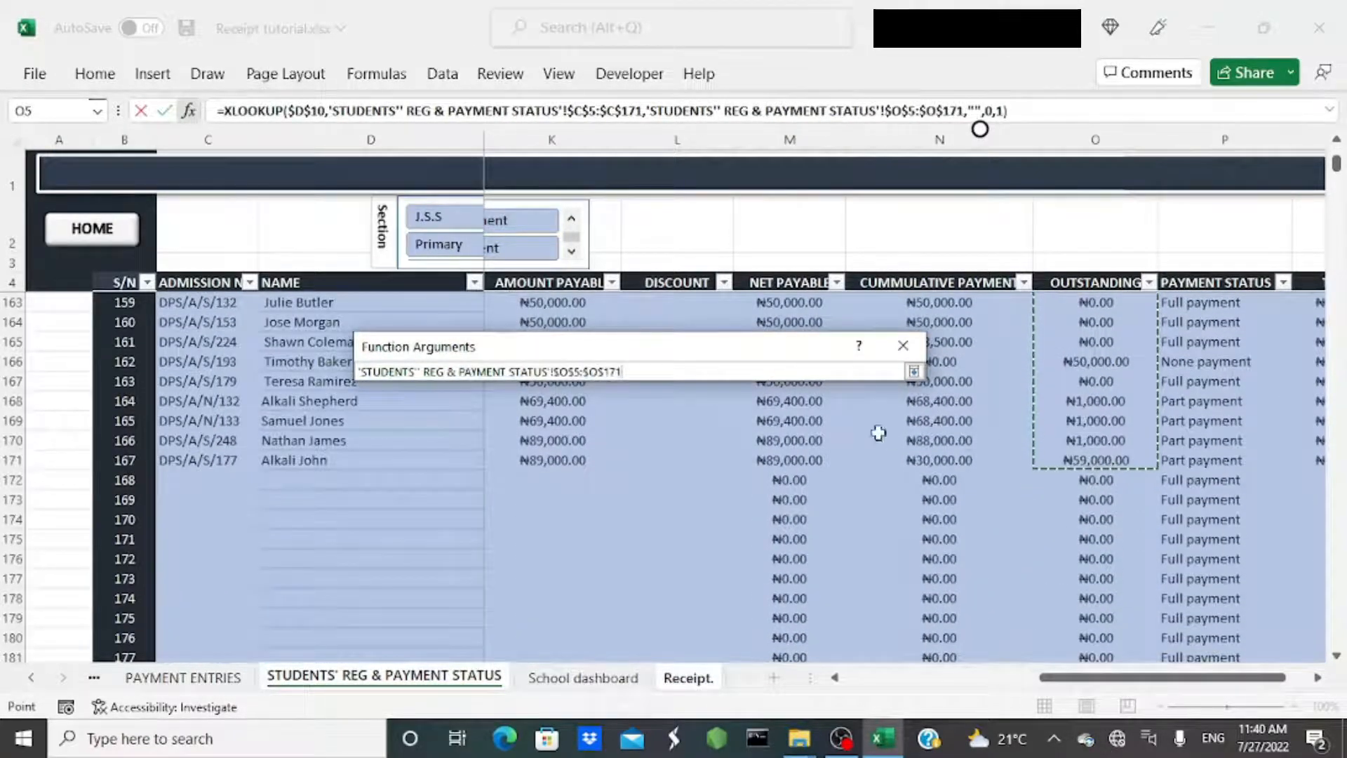
{"action": "left_click", "coordinate": [913, 372]}
{"action": "left_click", "coordinate": [792, 655]}
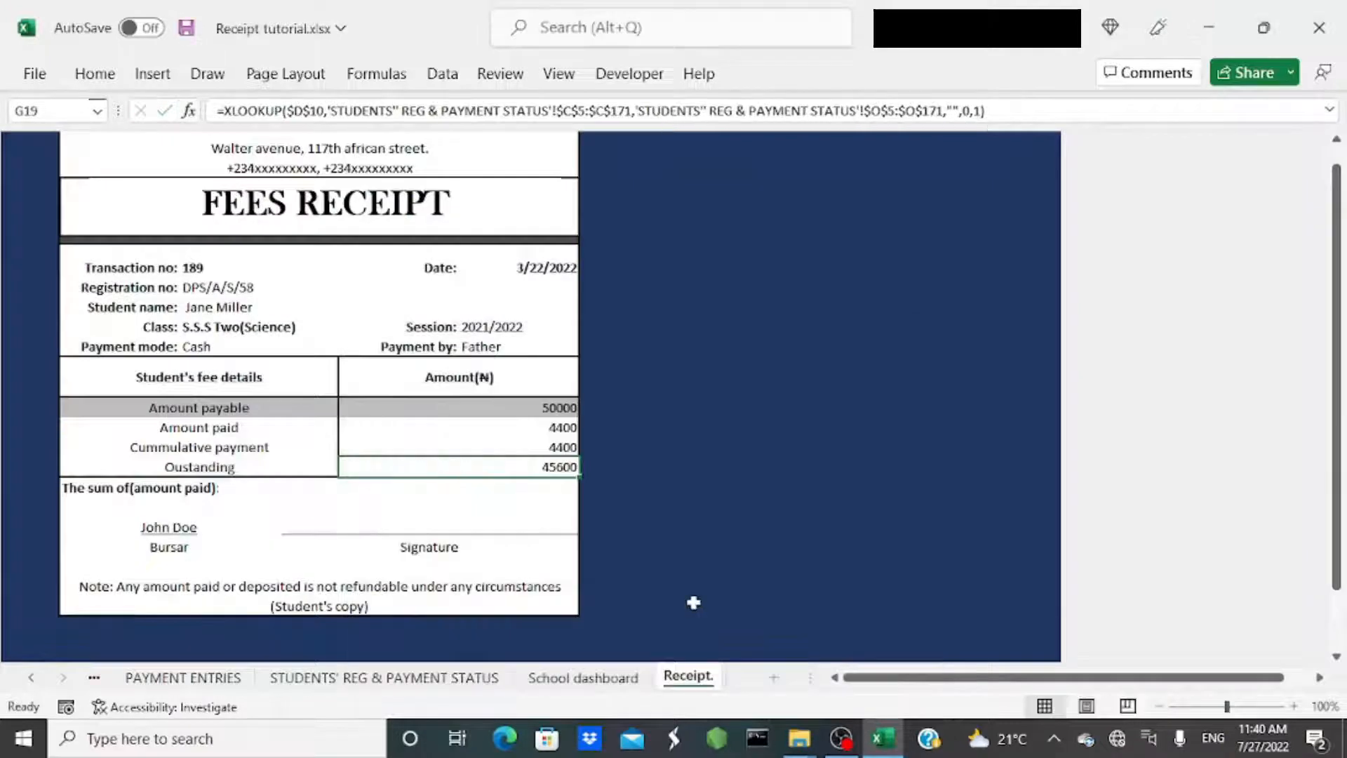
Format the four fee amounts on the receipt as currency with the ₦ symbol and two decimal places.
{"action": "left_click", "coordinate": [440, 407]}
{"action": "key", "text": "shift+Down"}
{"action": "key", "text": "shift+Down"}
{"action": "key", "text": "shift+Down"}
{"action": "left_click", "coordinate": [104, 74]}
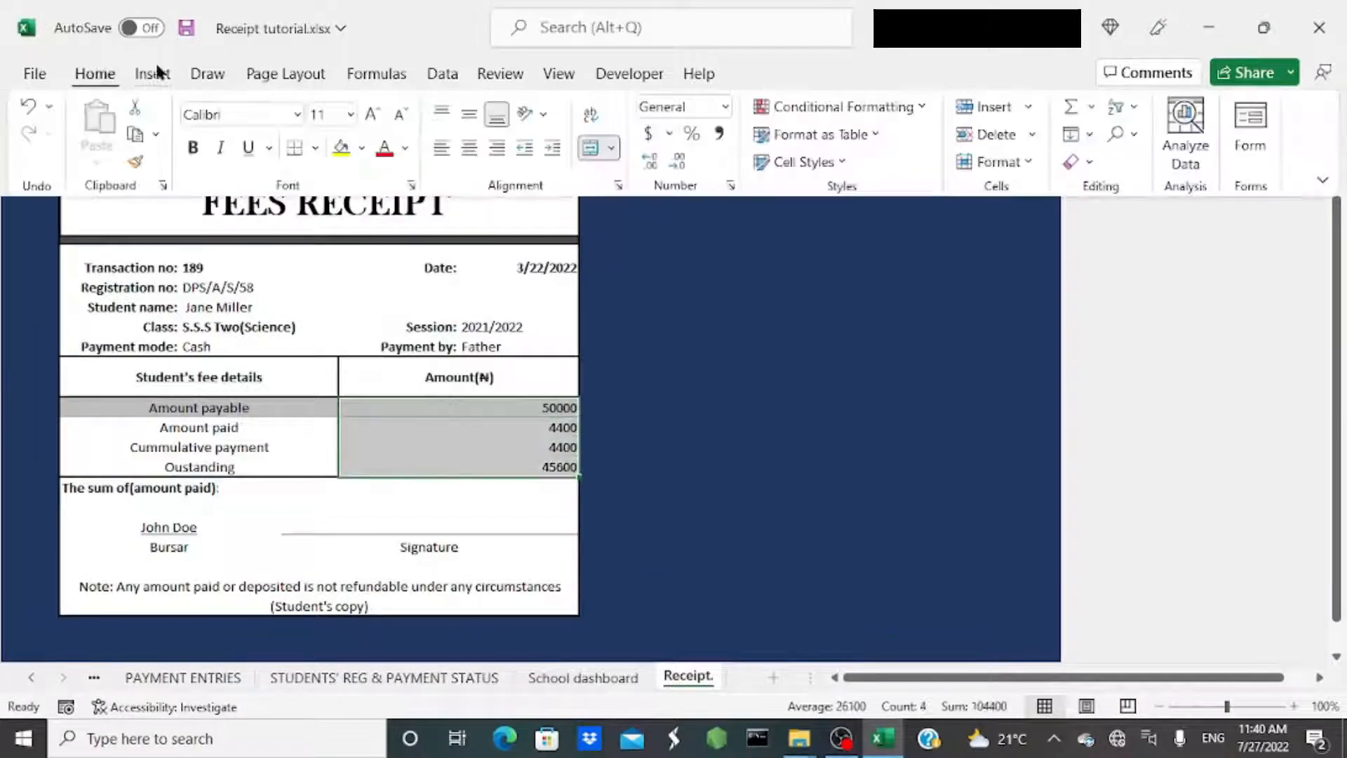
{"action": "left_click", "coordinate": [726, 107]}
{"action": "left_click", "coordinate": [713, 559]}
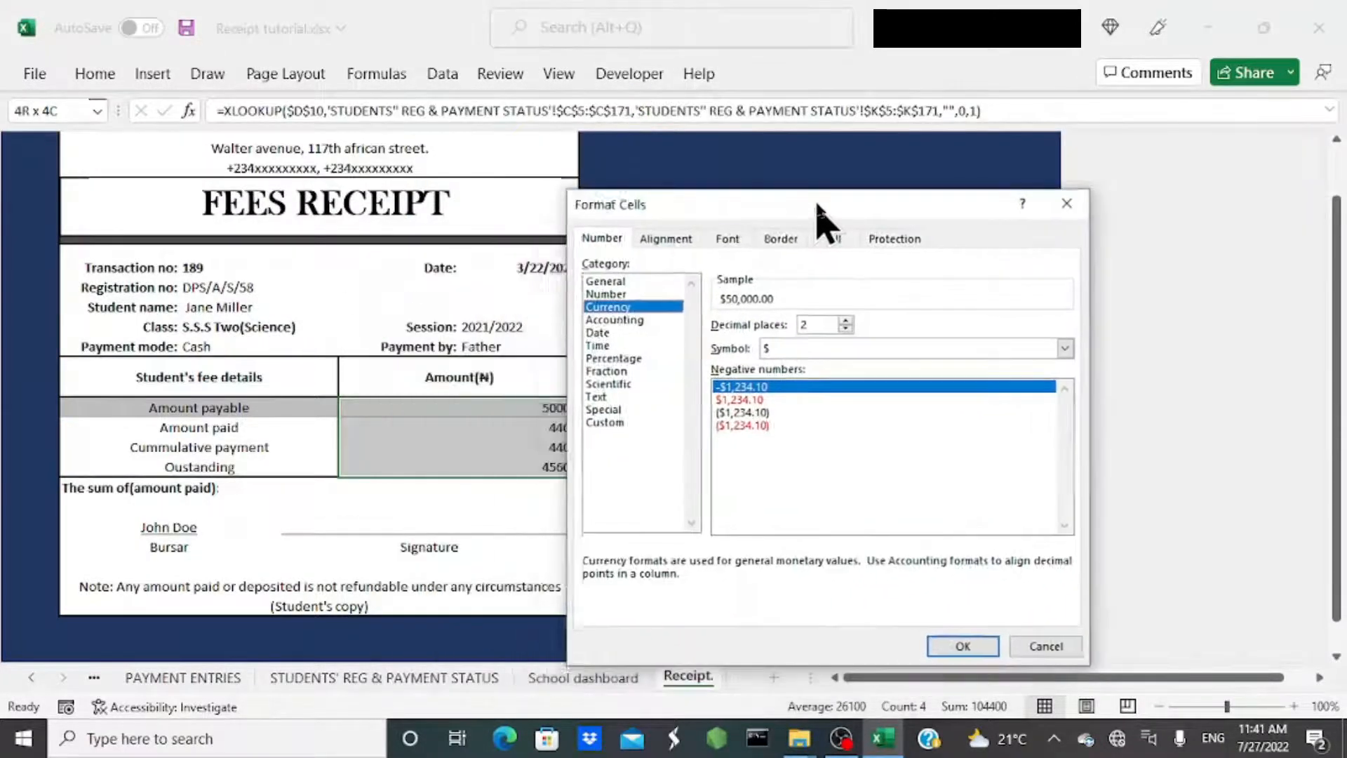
{"action": "left_click", "coordinate": [1094, 338]}
{"action": "scroll", "coordinate": [1095, 587], "scroll_direction": "down", "scroll_amount": 5}
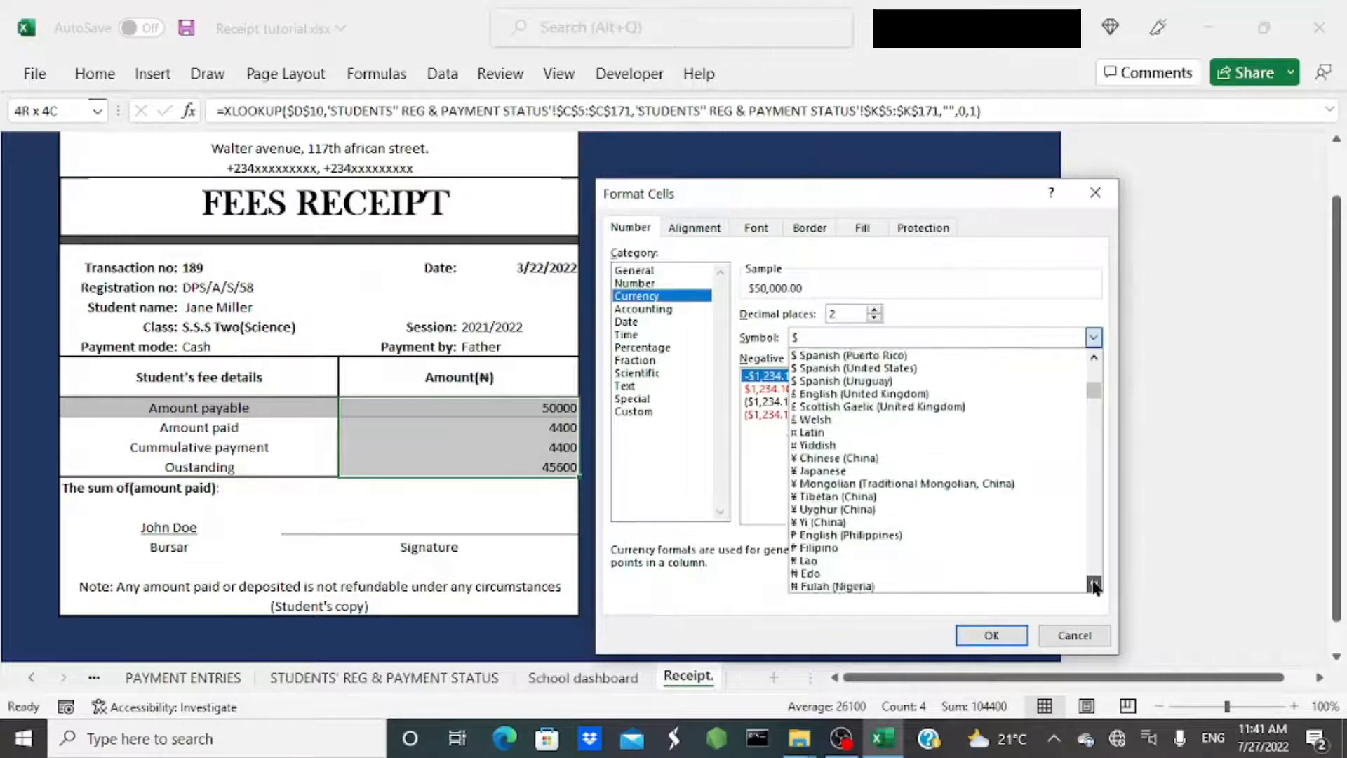
{"action": "scroll", "coordinate": [1095, 586], "scroll_direction": "down", "scroll_amount": 2}
{"action": "left_click", "coordinate": [841, 505]}
{"action": "left_click", "coordinate": [999, 633]}
{"action": "left_click", "coordinate": [654, 391]}
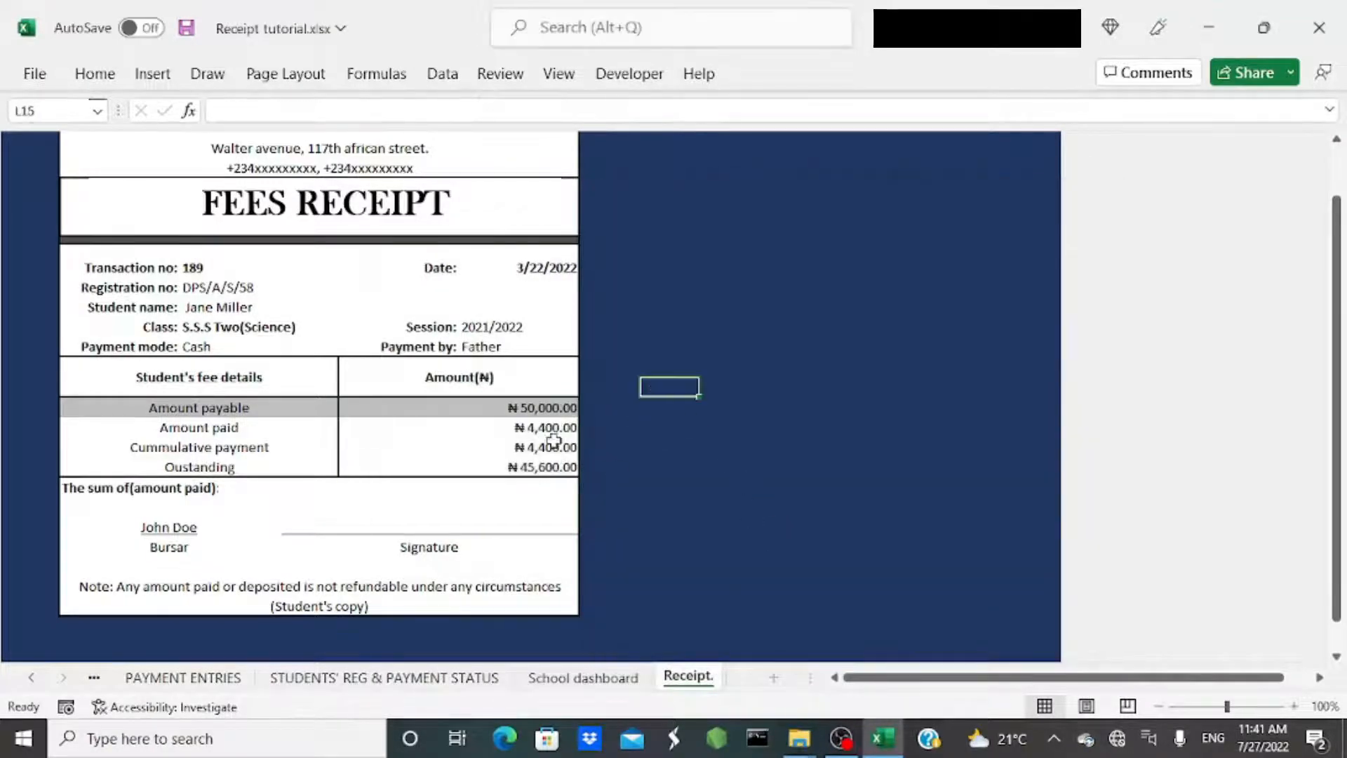
Make the four fee amounts on the receipt bold and center them horizontally.
{"action": "left_click_drag", "start_coordinate": [548, 412], "coordinate": [541, 468]}
{"action": "left_click", "coordinate": [95, 73]}
{"action": "left_click", "coordinate": [186, 145]}
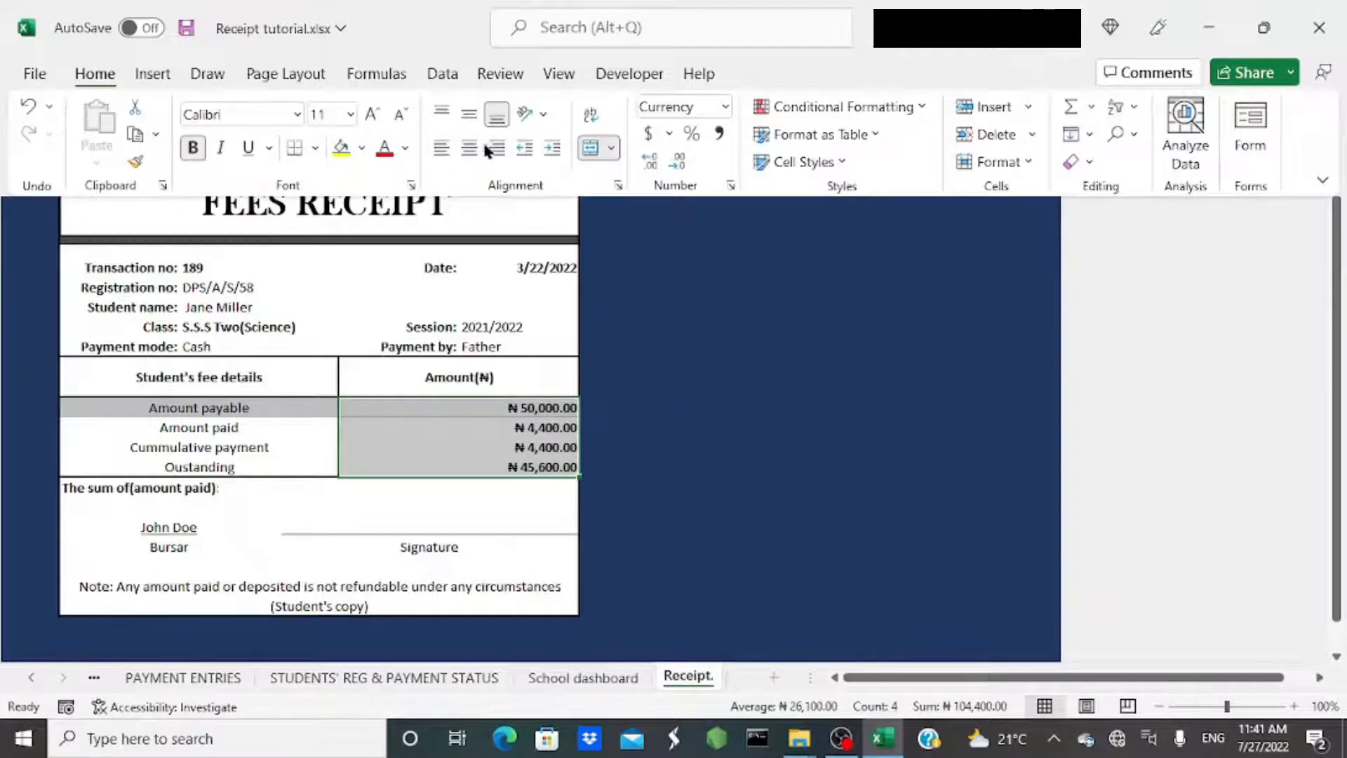
{"action": "left_click", "coordinate": [475, 144]}
{"action": "left_click", "coordinate": [652, 346]}
Clear the receipt's registration number and enter a nursery student's registration number in its place.
{"action": "scroll", "coordinate": [267, 480], "scroll_direction": "up", "scroll_amount": 1}
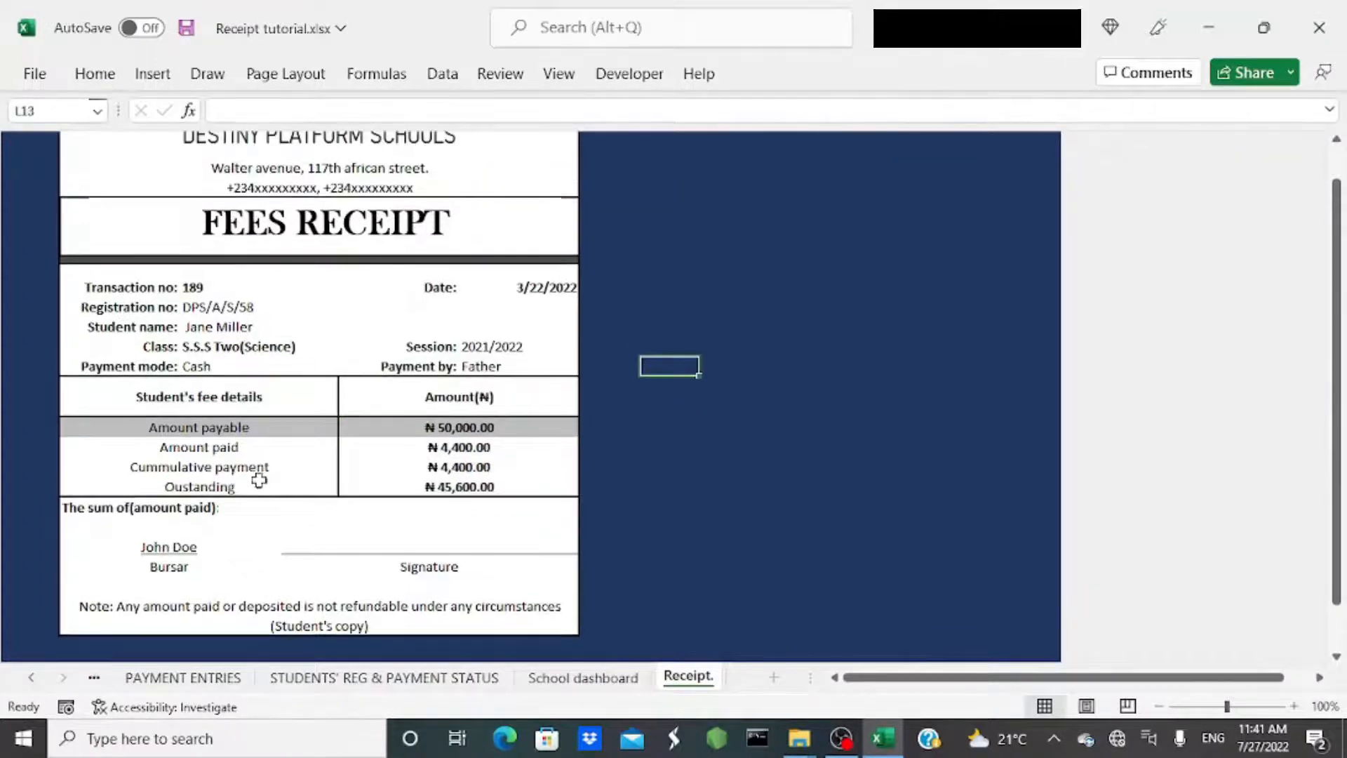
{"action": "double_click", "coordinate": [277, 305]}
{"action": "key", "text": "BackSpace"}
{"action": "key", "text": "BackSpace"}
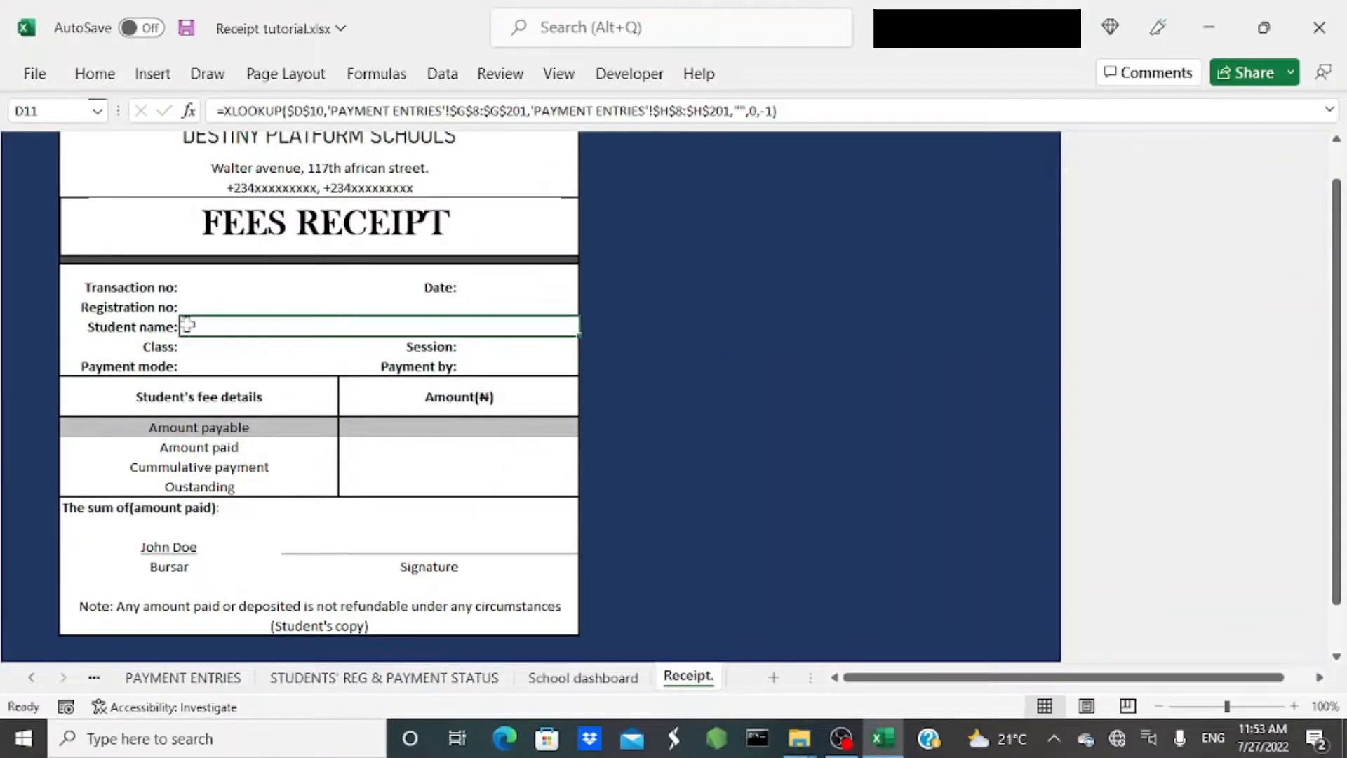
{"action": "left_click", "coordinate": [241, 306]}
{"action": "type", "text": "DPS/A/N/"}
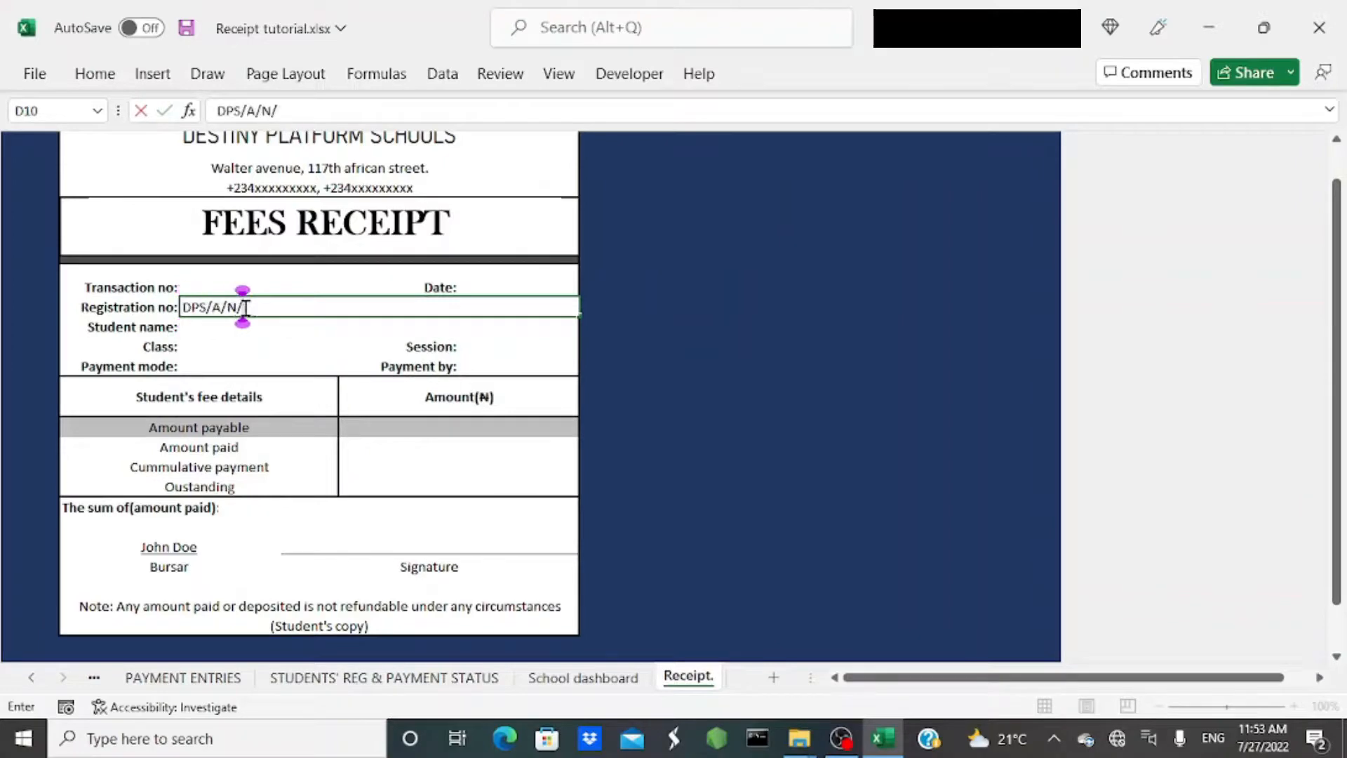
{"action": "type", "text": "29"}
{"action": "key", "text": "Return"}
{"action": "left_click", "coordinate": [301, 307]}
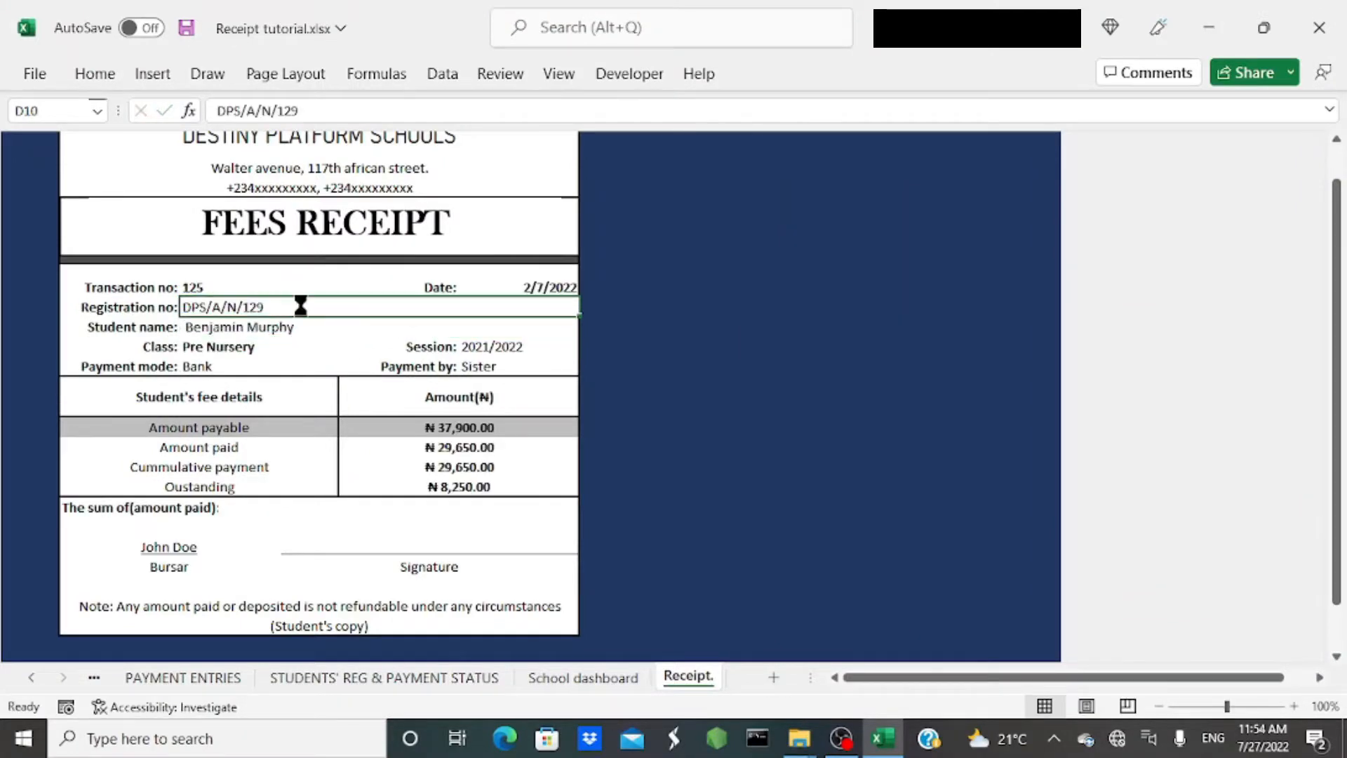